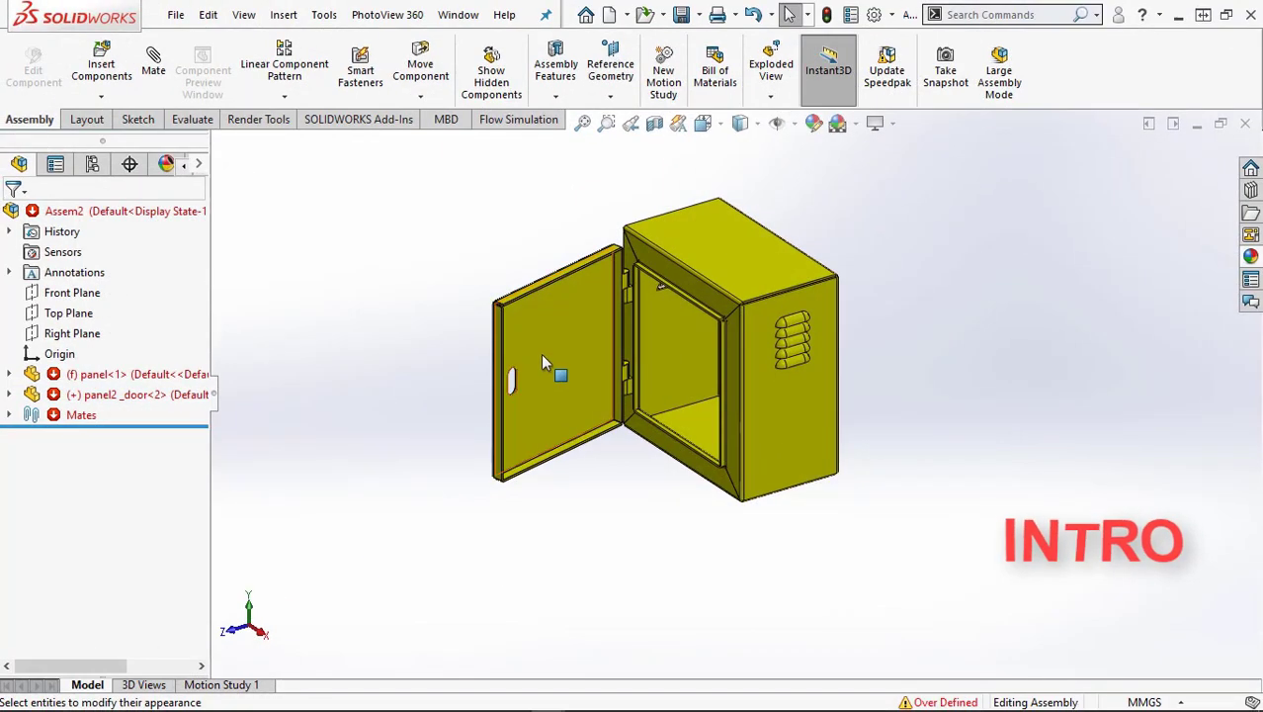
Swing the enclosure door panel closed onto the frame
{"action": "left_click", "coordinate": [540, 353]}
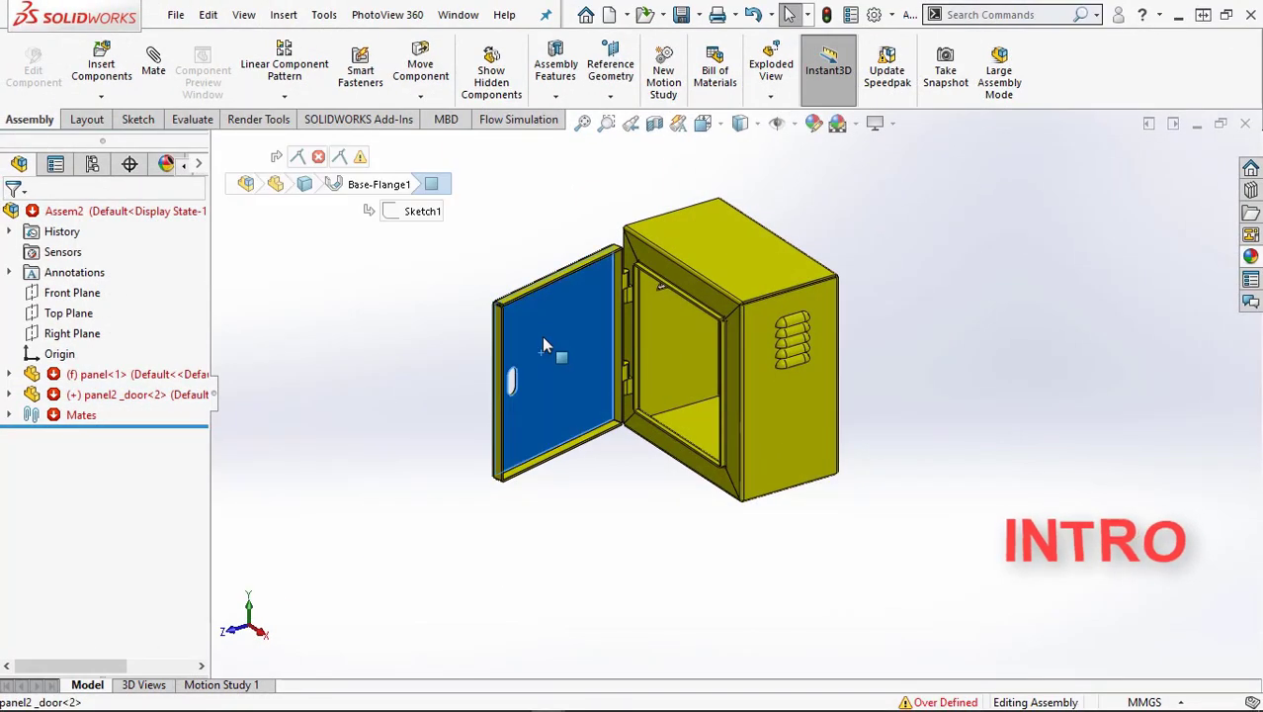
{"action": "left_click_drag", "start_coordinate": [588, 346], "coordinate": [767, 370]}
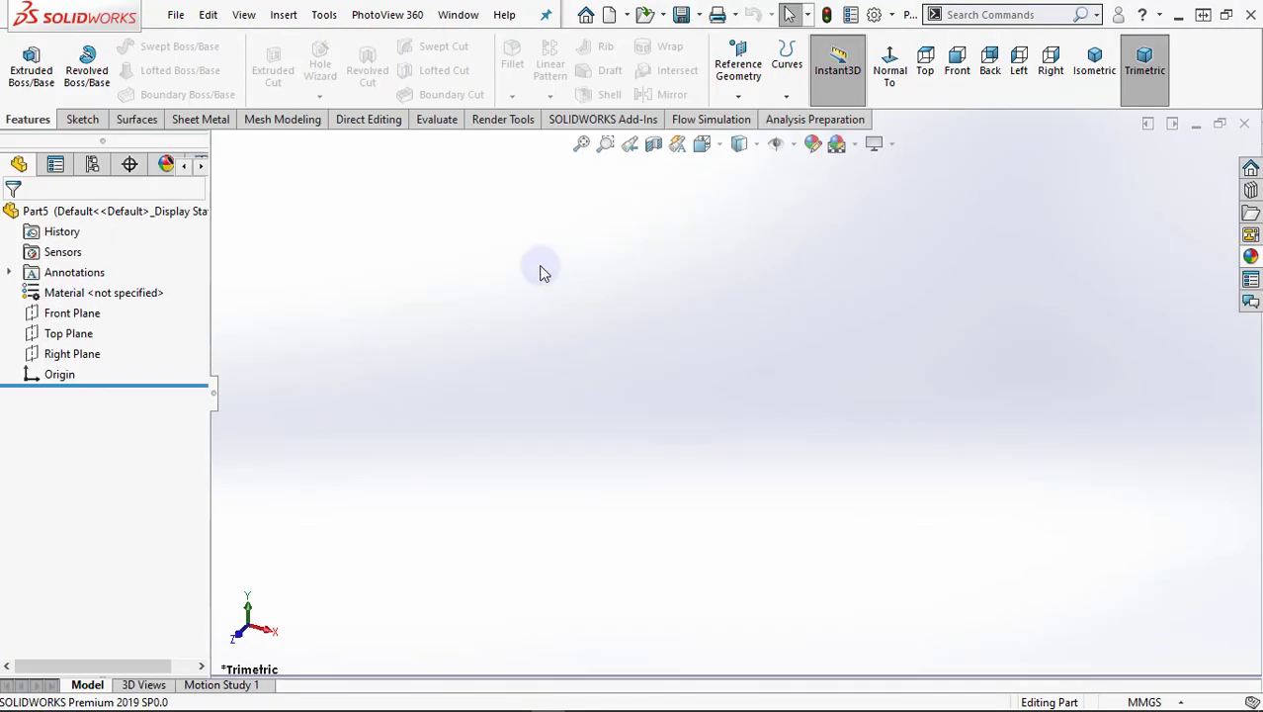
Start a Front Plane sketch and draw a center rectangle centered on the origin
{"action": "left_click", "coordinate": [69, 317]}
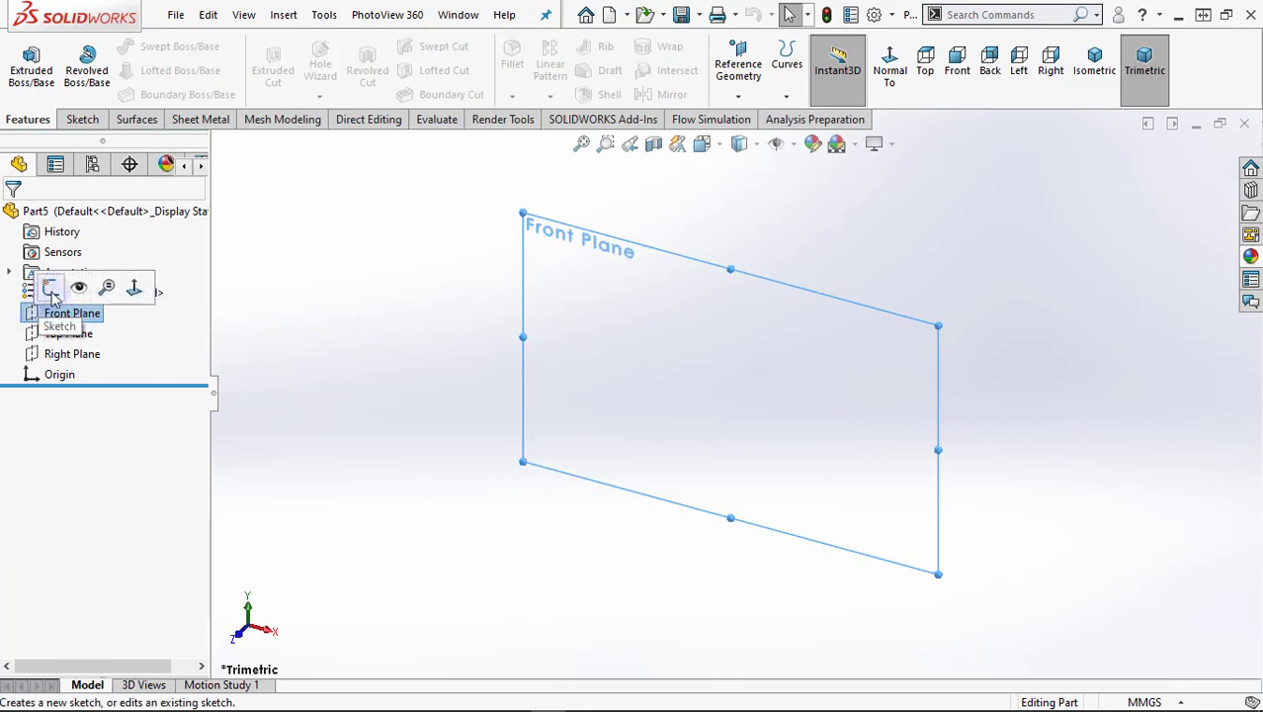
{"action": "left_click", "coordinate": [51, 289]}
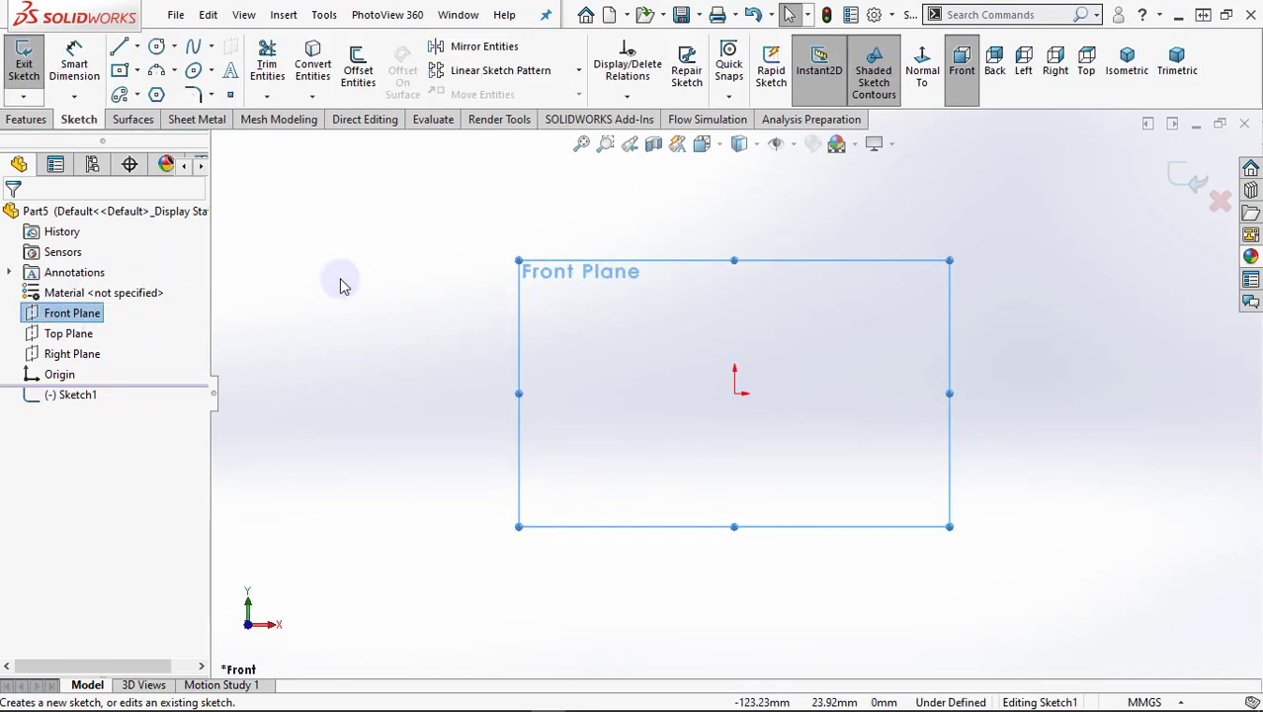
{"action": "left_click", "coordinate": [138, 71]}
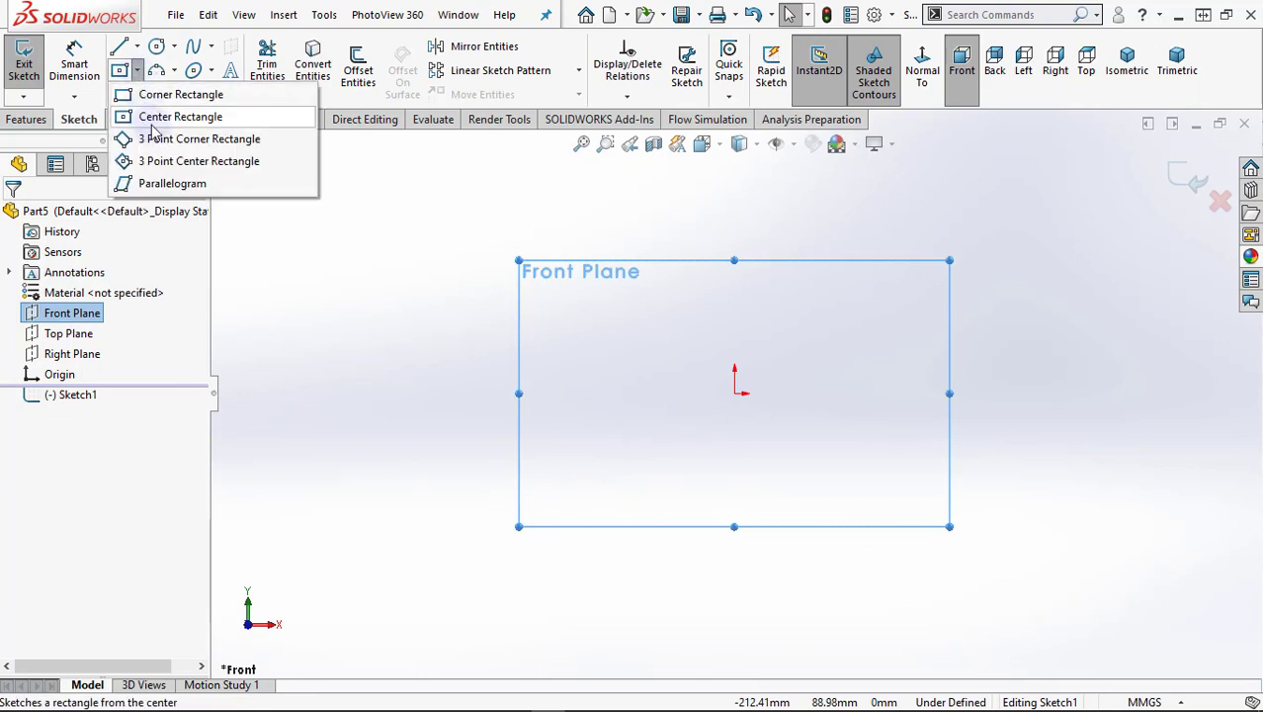
{"action": "left_click", "coordinate": [154, 119]}
{"action": "left_click", "coordinate": [736, 395]}
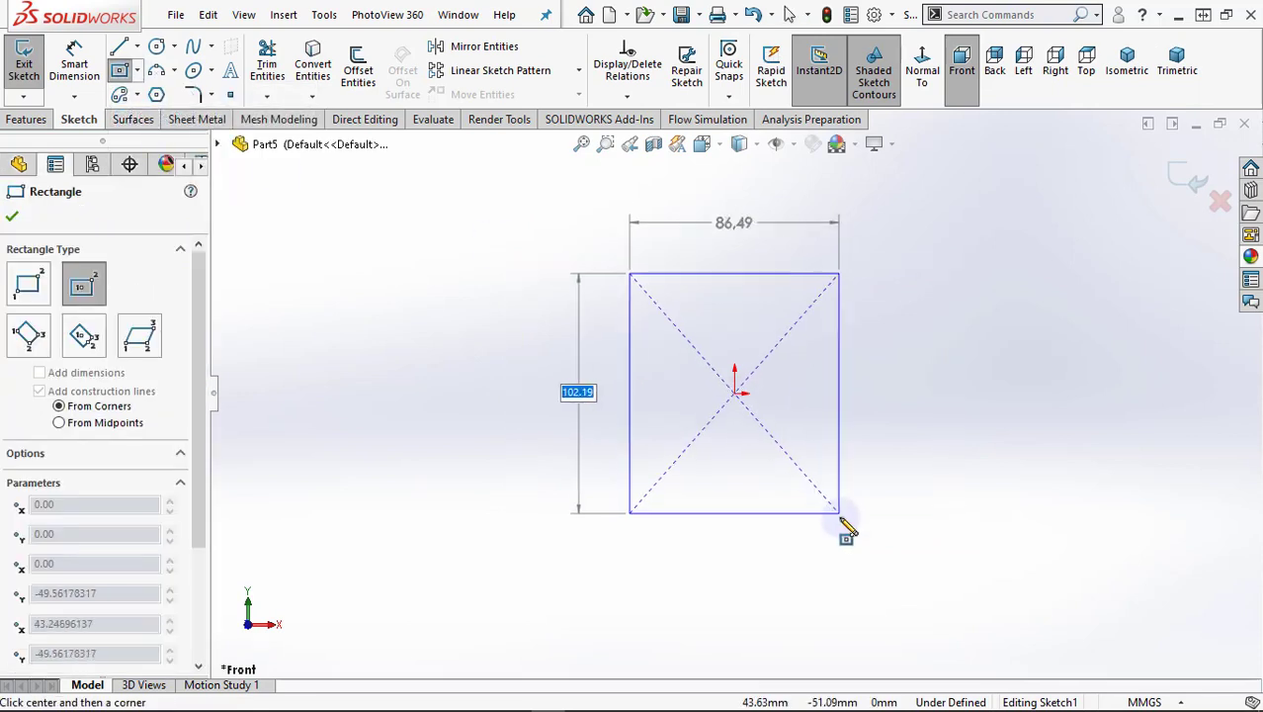
{"action": "left_click", "coordinate": [846, 528]}
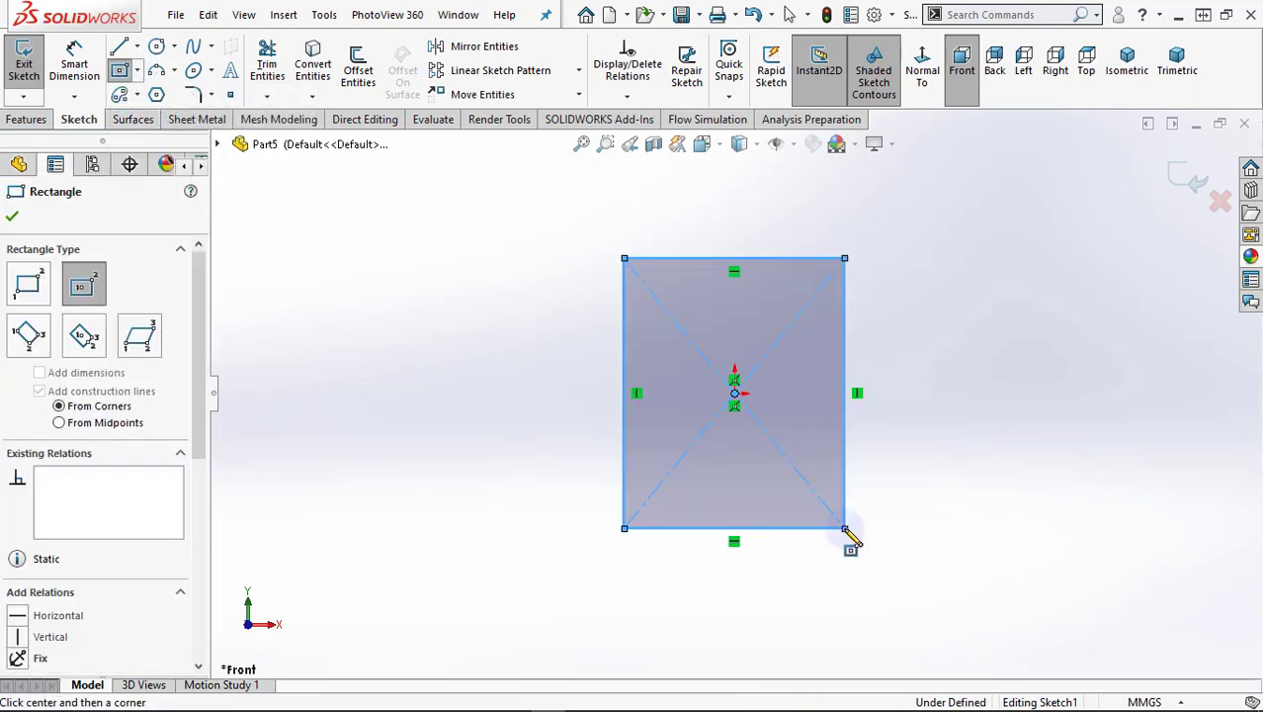
{"action": "right_click", "coordinate": [502, 279]}
{"action": "left_click", "coordinate": [509, 281]}
Dimension the rectangle's top edge to a 185 mm width
{"action": "left_click", "coordinate": [74, 64]}
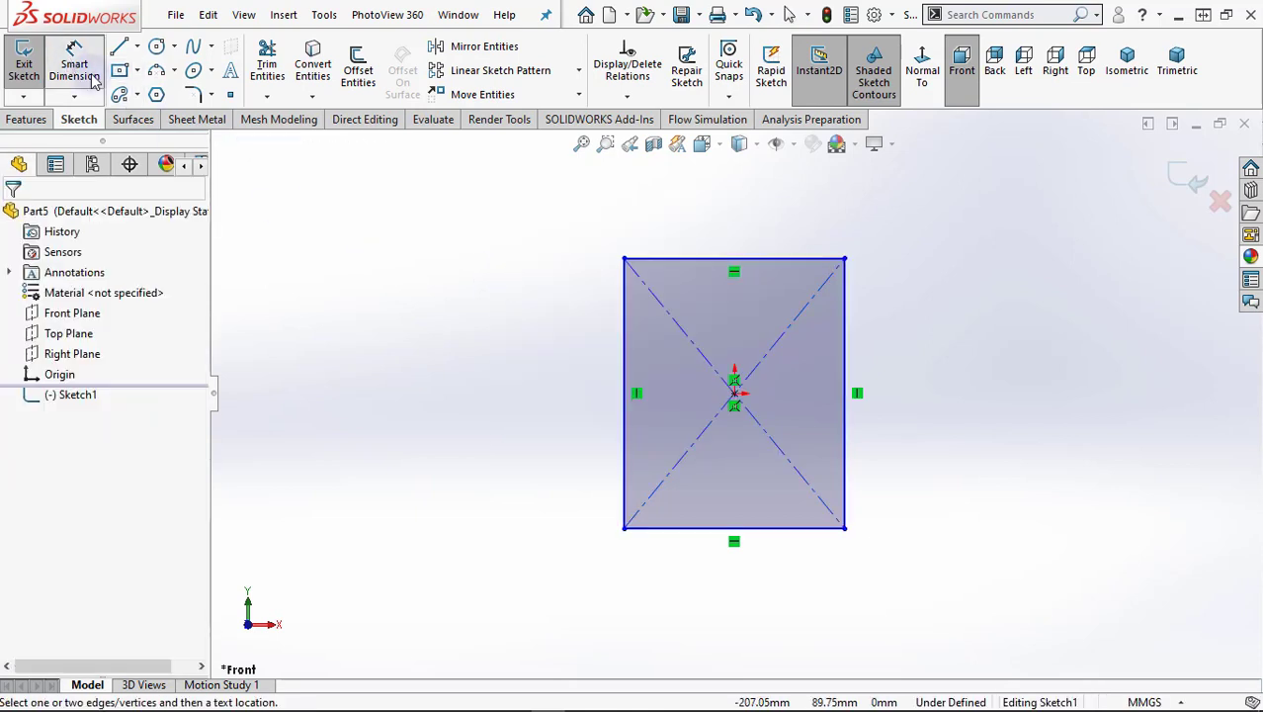
{"action": "left_click", "coordinate": [728, 244]}
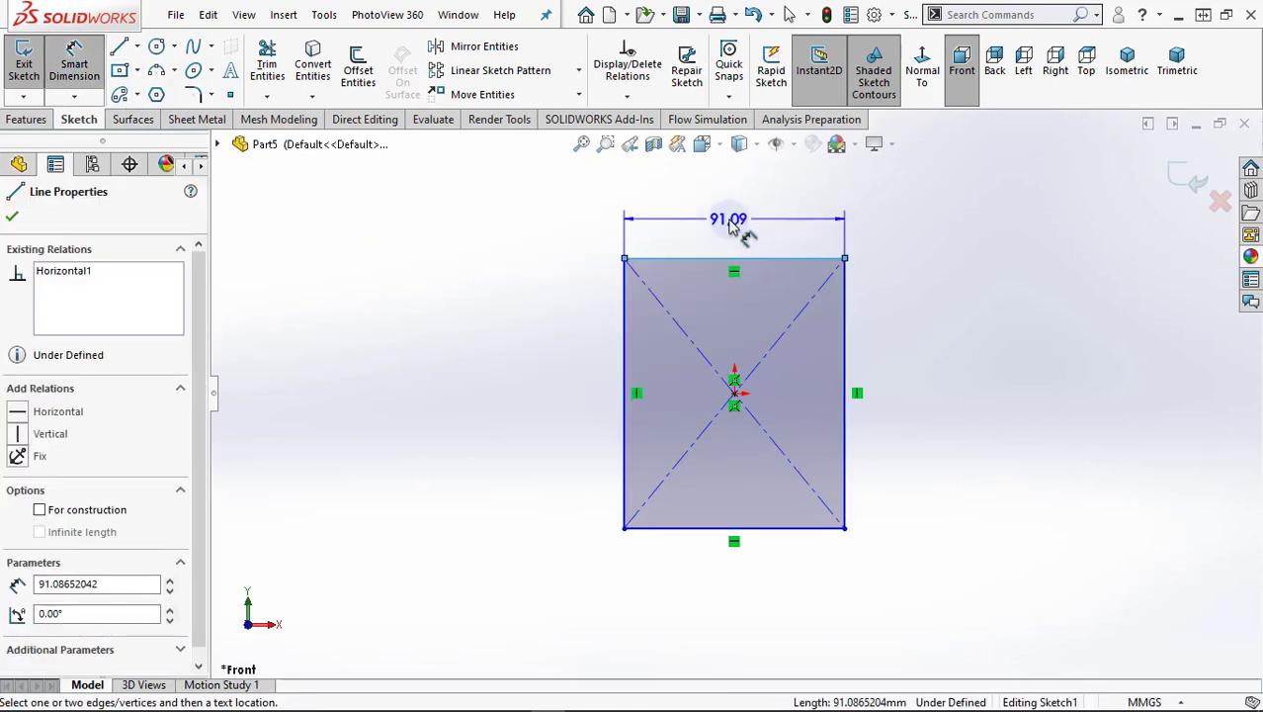
{"action": "left_click", "coordinate": [734, 229]}
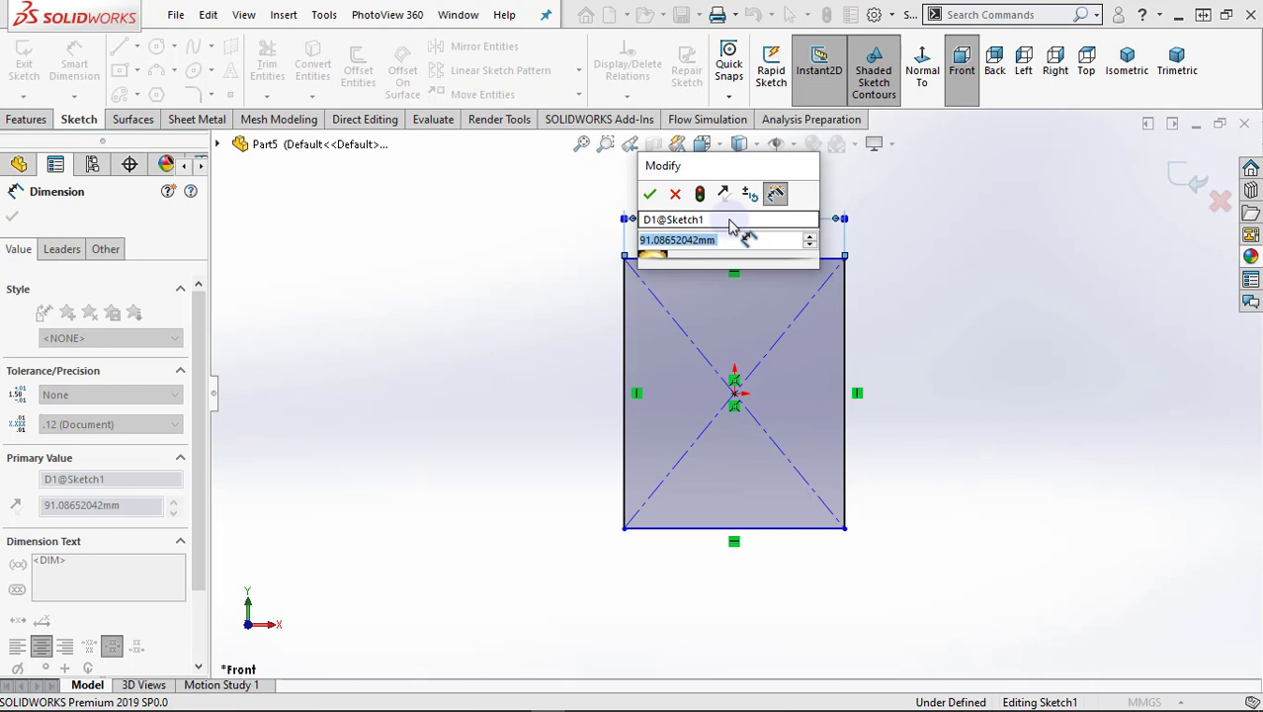
{"action": "type", "text": "185"}
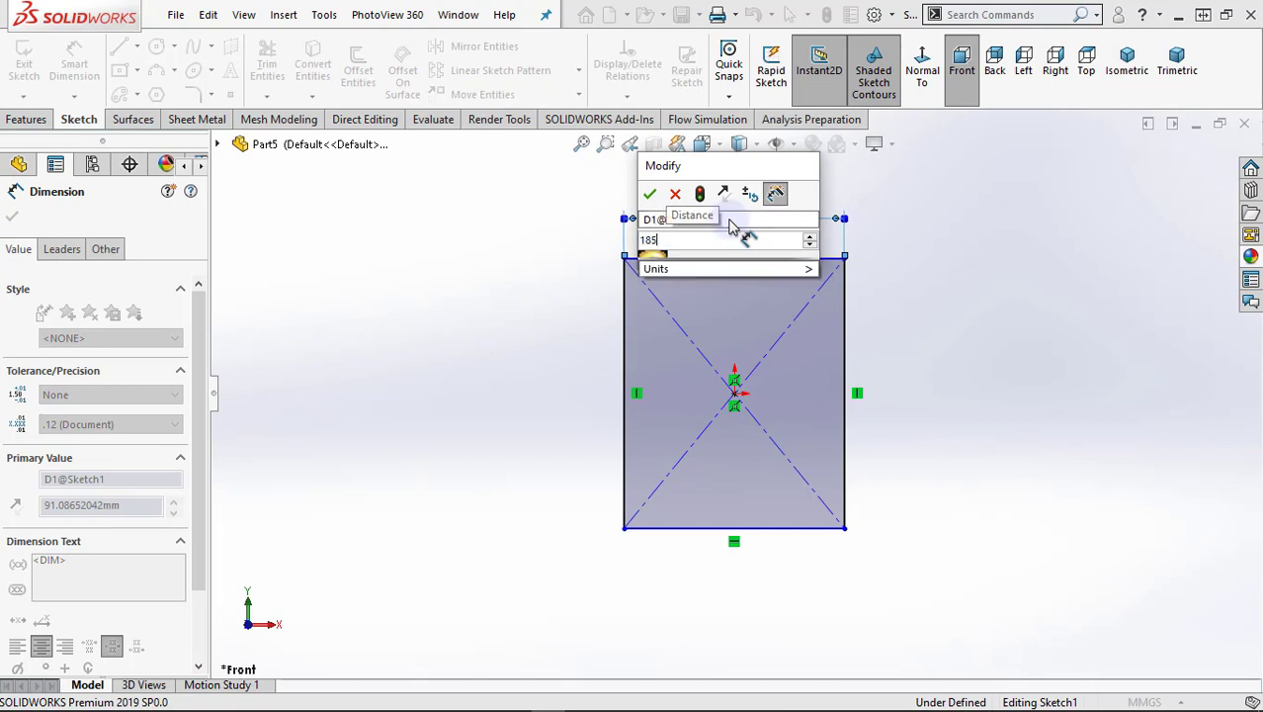
{"action": "key", "text": "Return"}
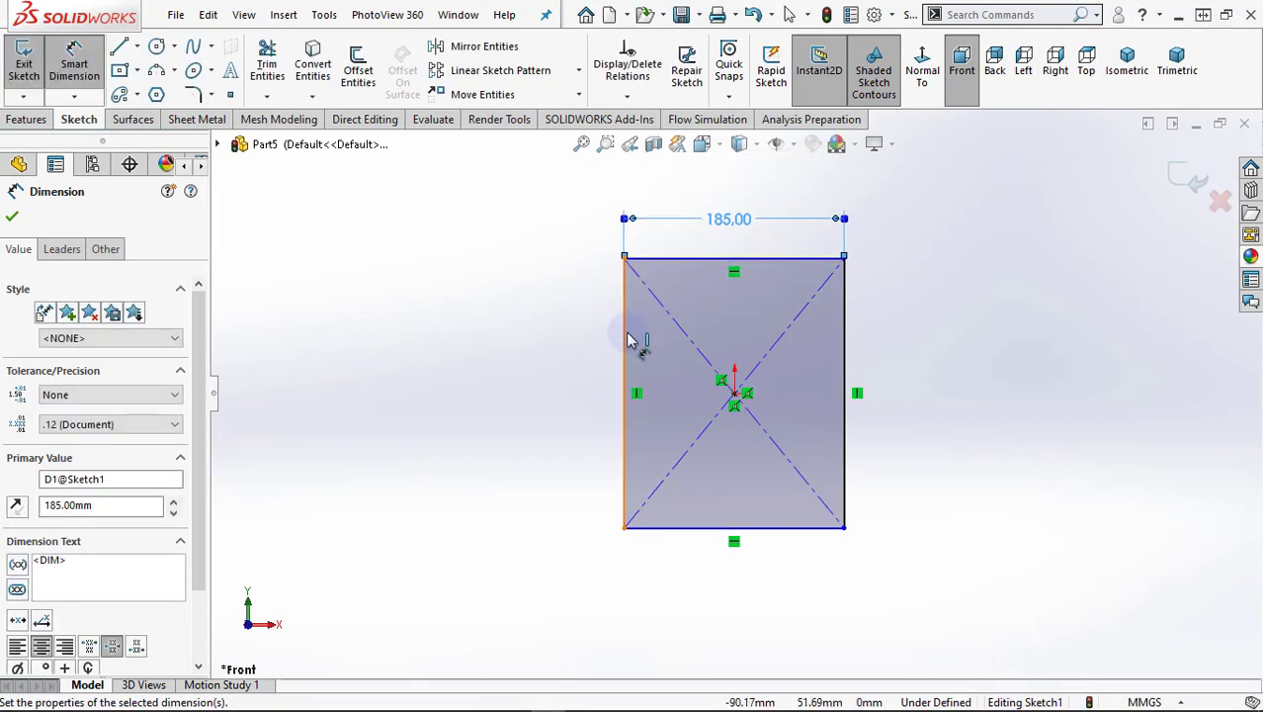
Dimension the left edge to a 192 mm height, fully defining the sketch
{"action": "left_click", "coordinate": [626, 339]}
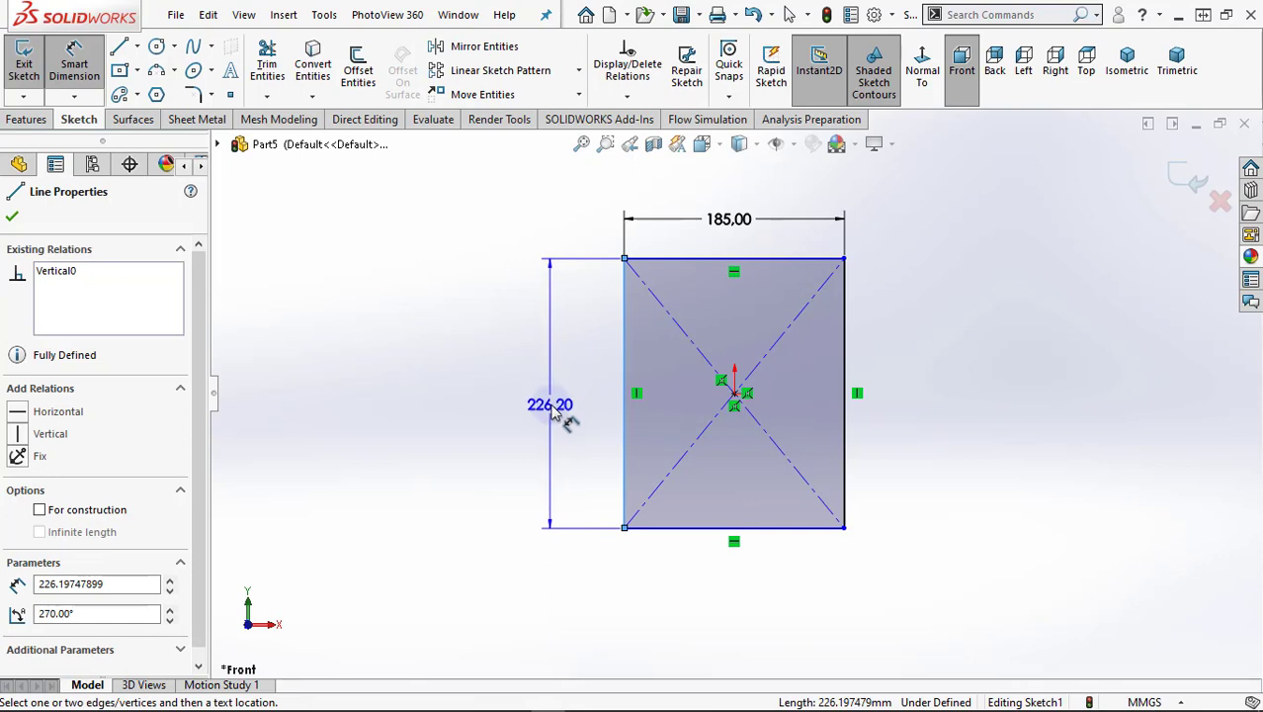
{"action": "left_click", "coordinate": [555, 392]}
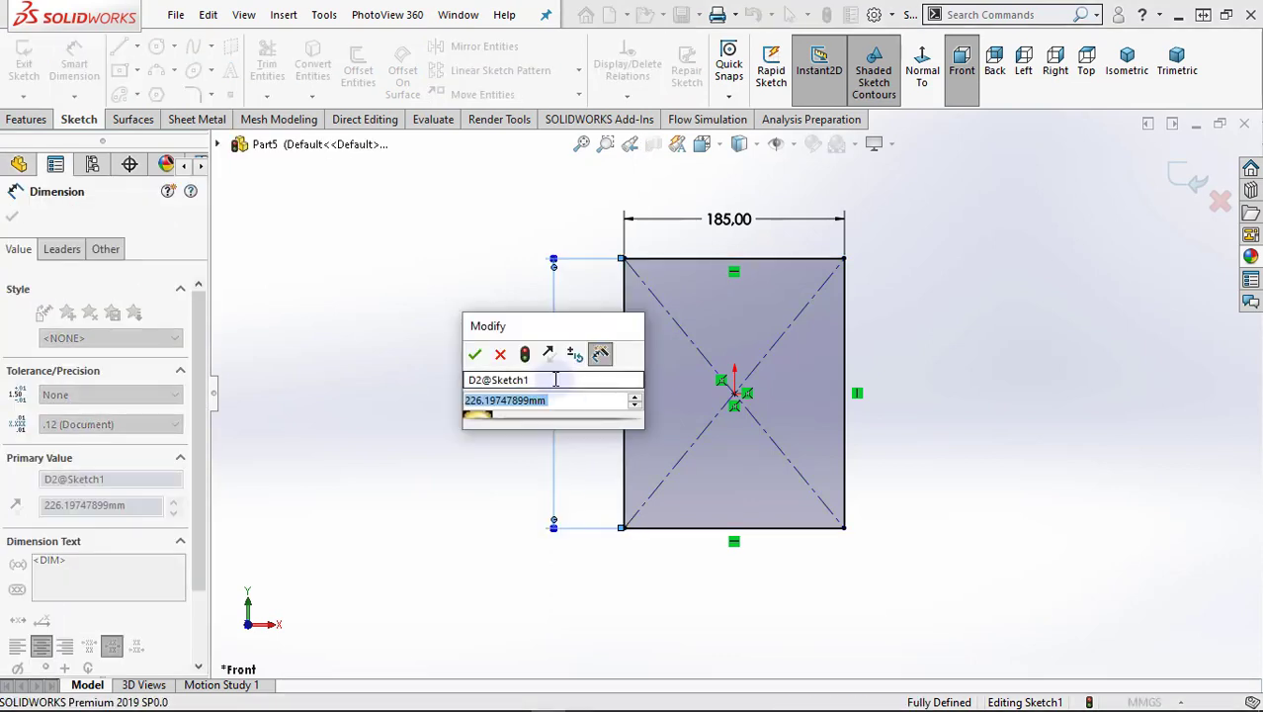
{"action": "type", "text": "120"}
{"action": "key", "text": "Return"}
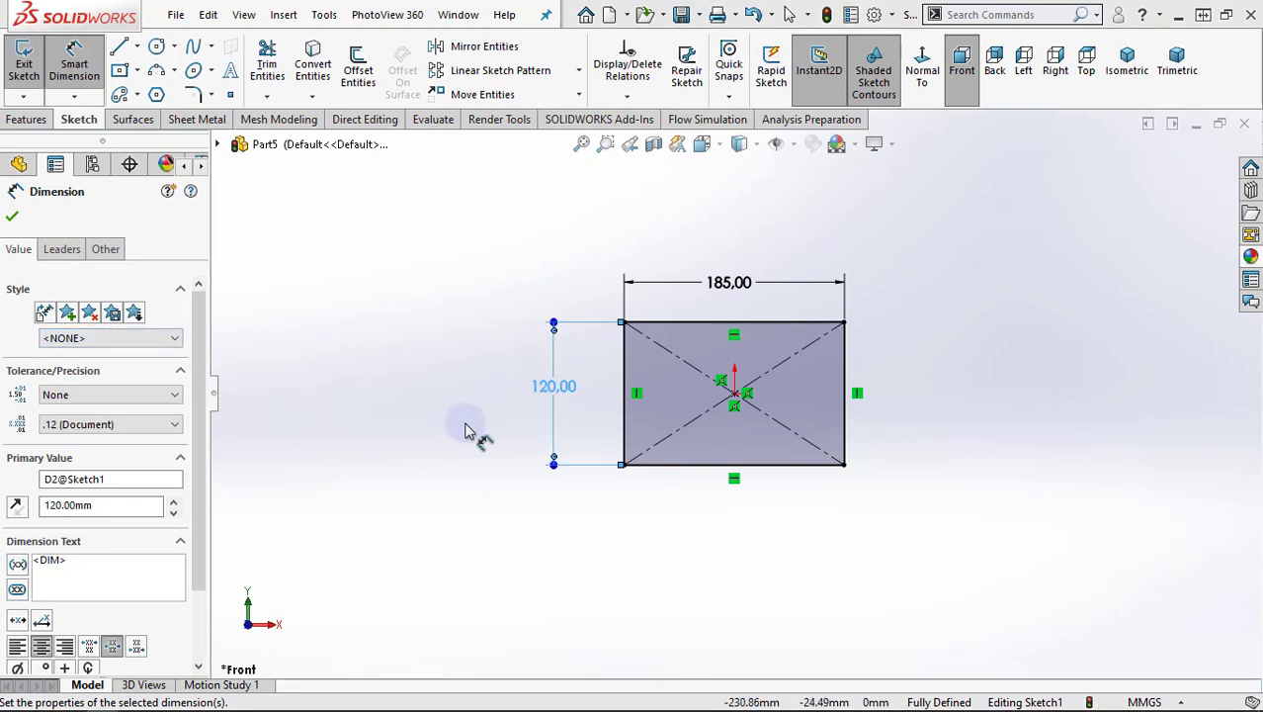
{"action": "key", "text": "Escape"}
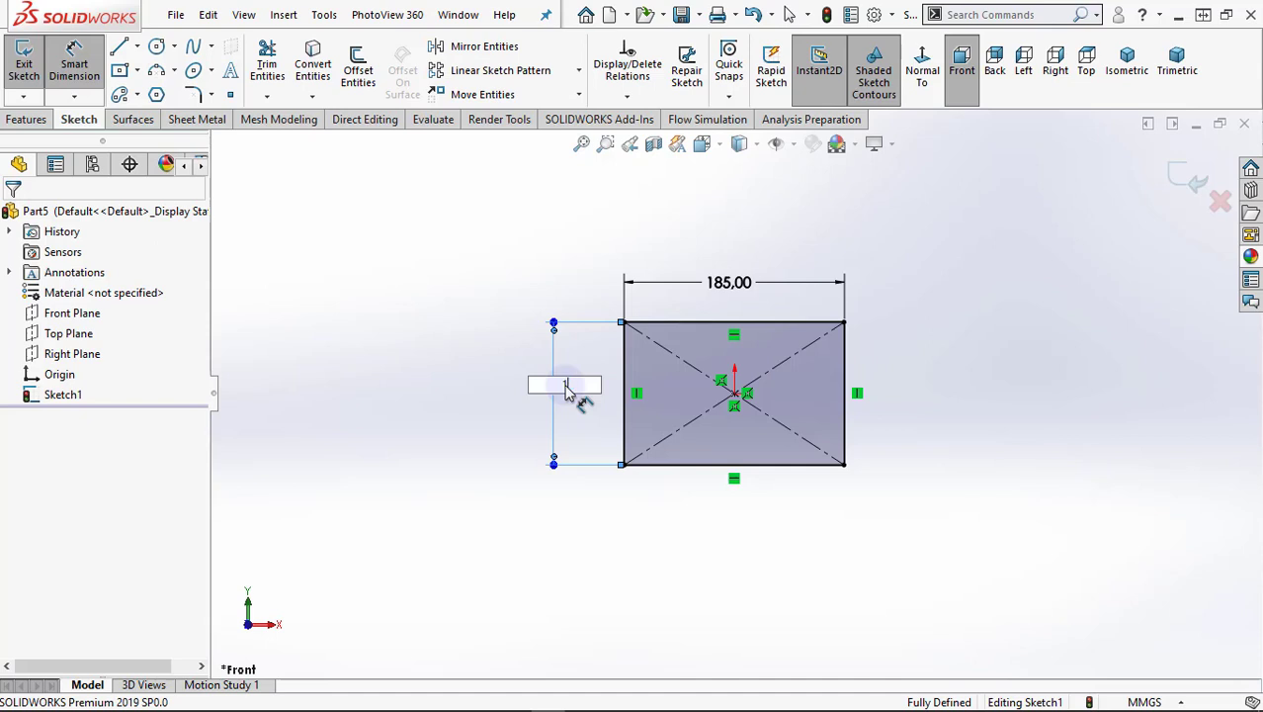
{"action": "type", "text": "192"}
{"action": "key", "text": "Return"}
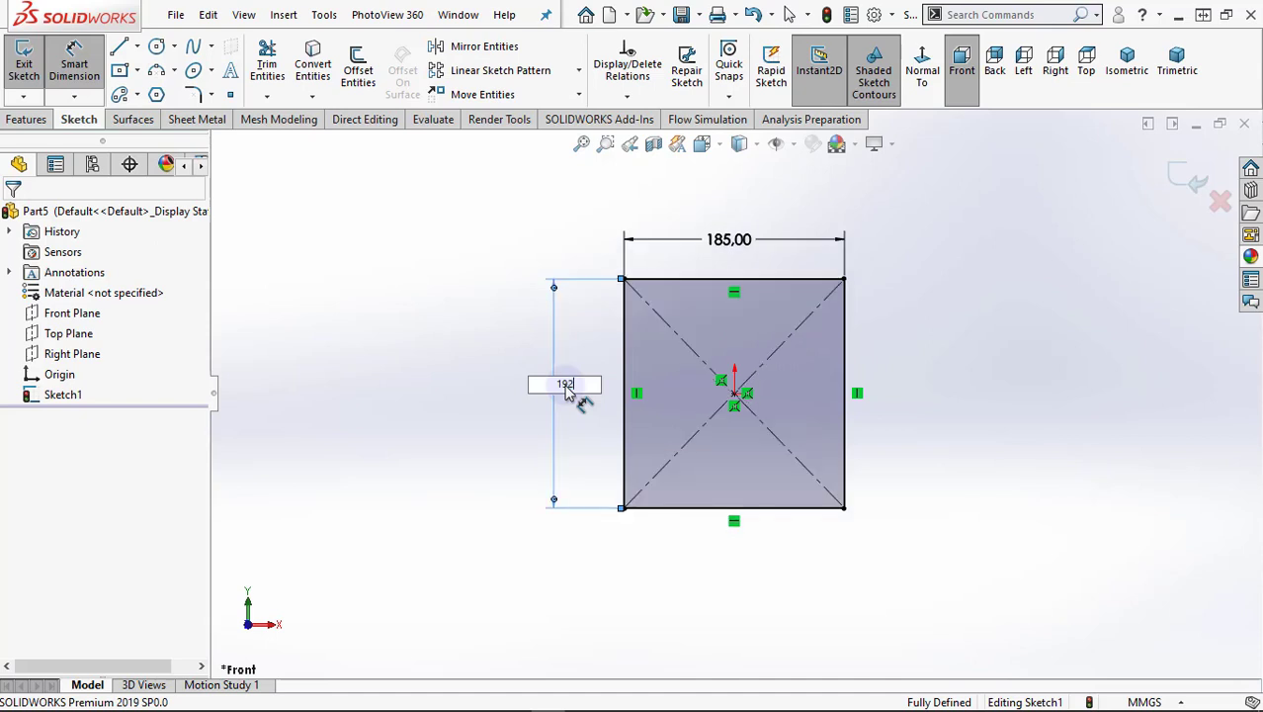
{"action": "right_click", "coordinate": [391, 216]}
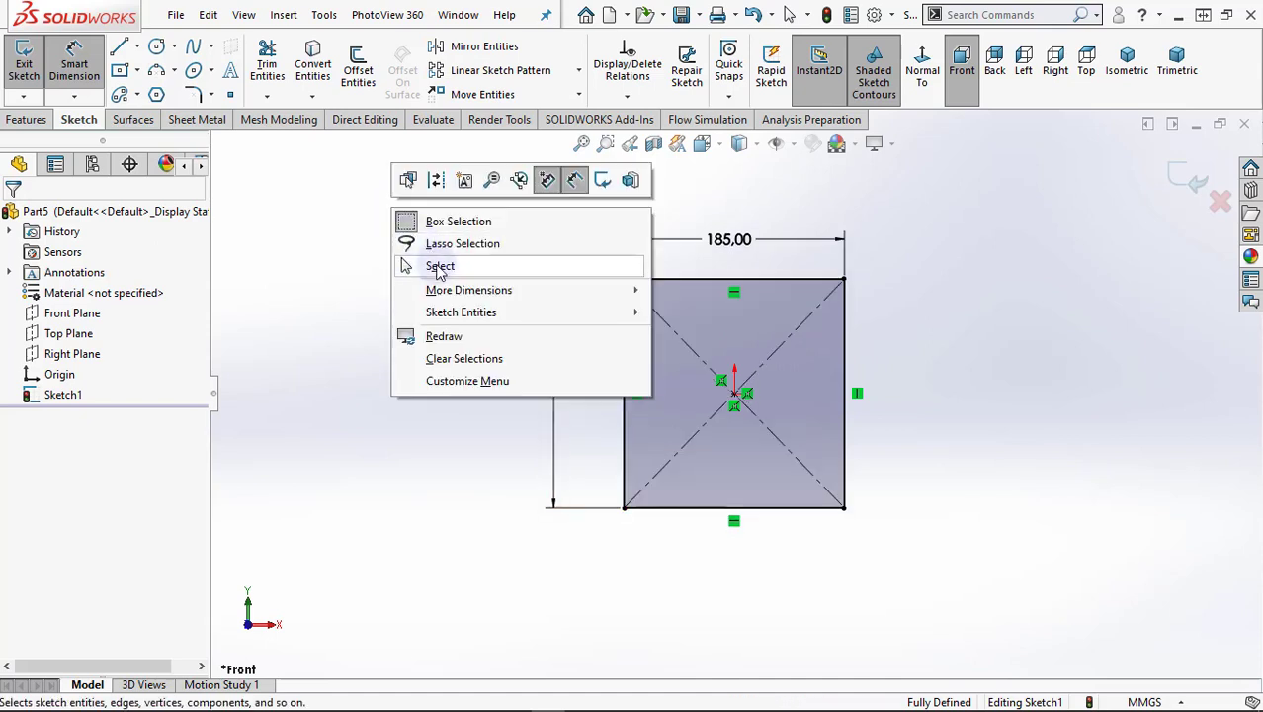
{"action": "left_click", "coordinate": [410, 262]}
Turn the 185 × 192 mm rectangle into a 2 mm thick sheet-metal base flange
{"action": "left_click", "coordinate": [203, 120]}
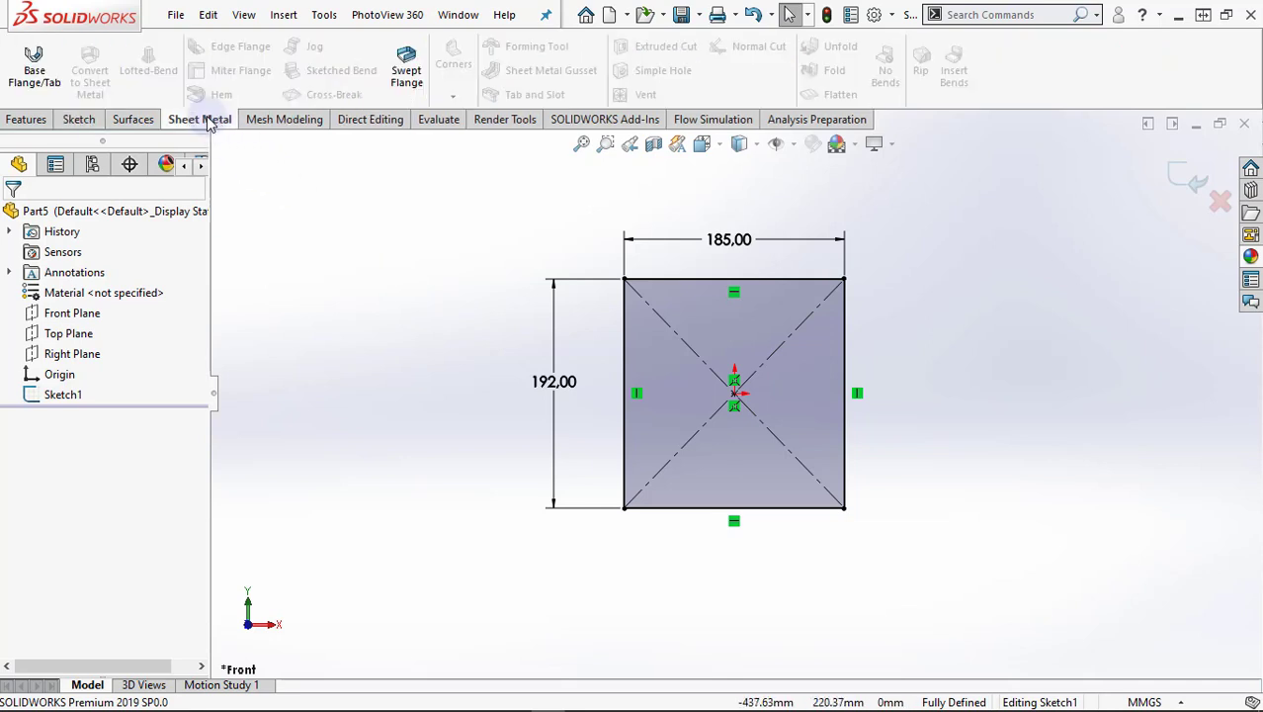
{"action": "left_click", "coordinate": [35, 61]}
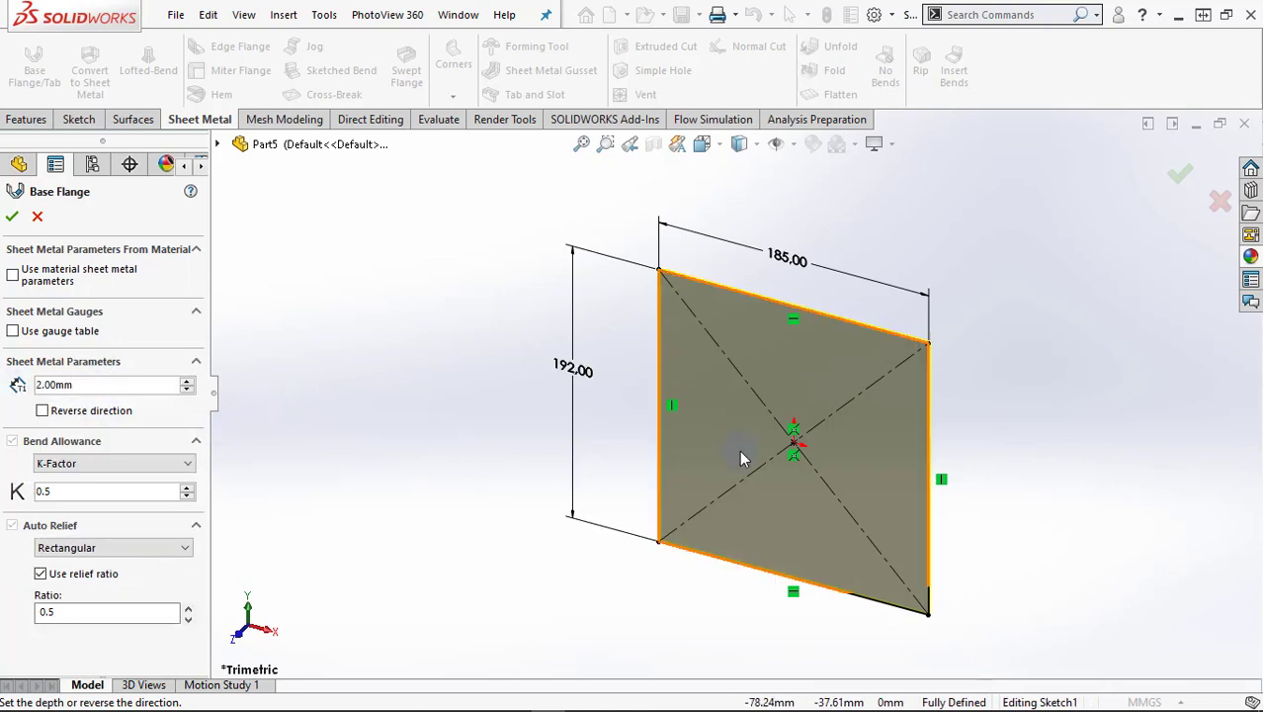
{"action": "scroll", "coordinate": [919, 367], "scroll_direction": "down", "scroll_amount": 3}
{"action": "scroll", "coordinate": [986, 290], "scroll_direction": "down", "scroll_amount": 3}
{"action": "scroll", "coordinate": [949, 336], "scroll_direction": "up", "scroll_amount": 2}
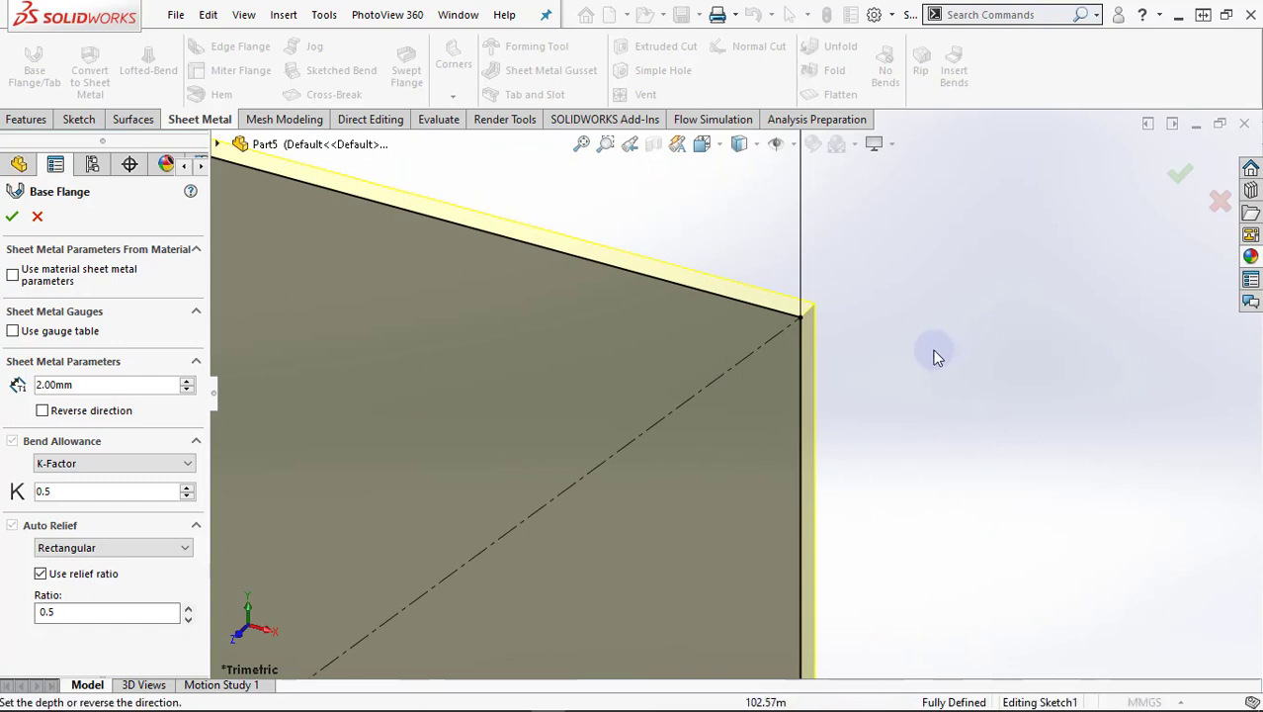
{"action": "scroll", "coordinate": [889, 376], "scroll_direction": "up", "scroll_amount": 3}
{"action": "scroll", "coordinate": [761, 465], "scroll_direction": "up", "scroll_amount": 3}
{"action": "scroll", "coordinate": [701, 509], "scroll_direction": "down", "scroll_amount": 2}
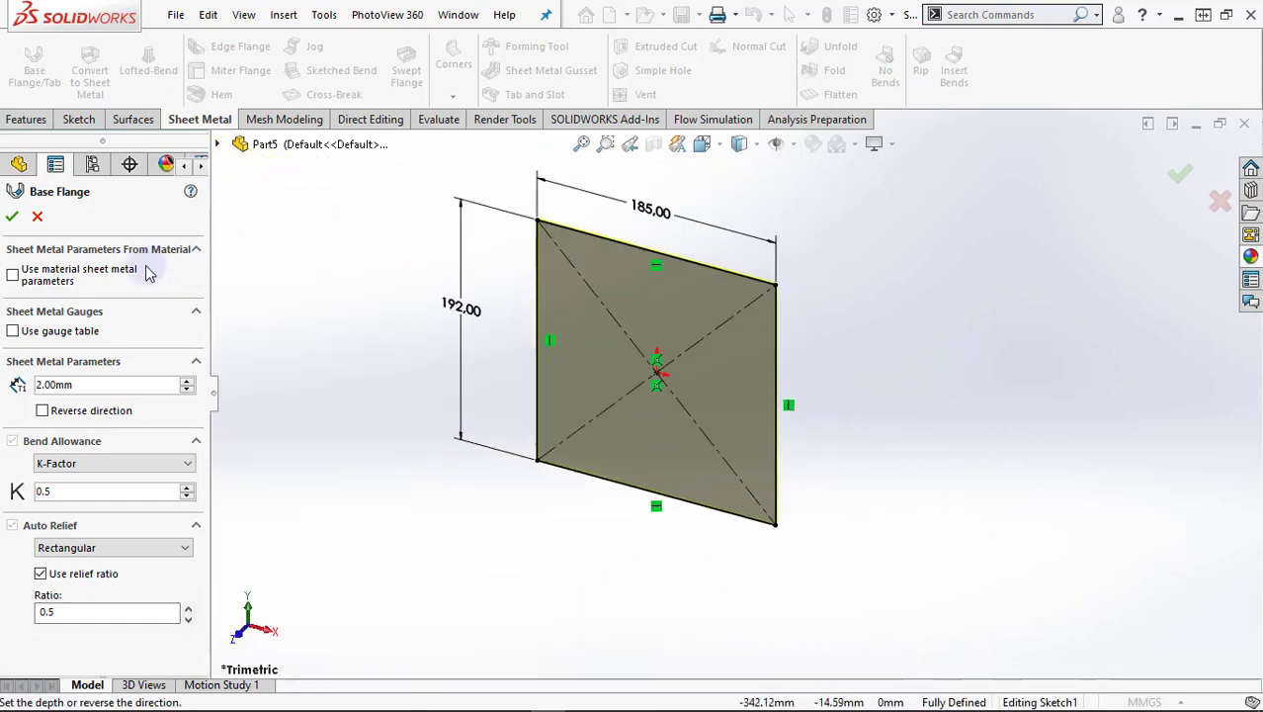
{"action": "left_click", "coordinate": [11, 217]}
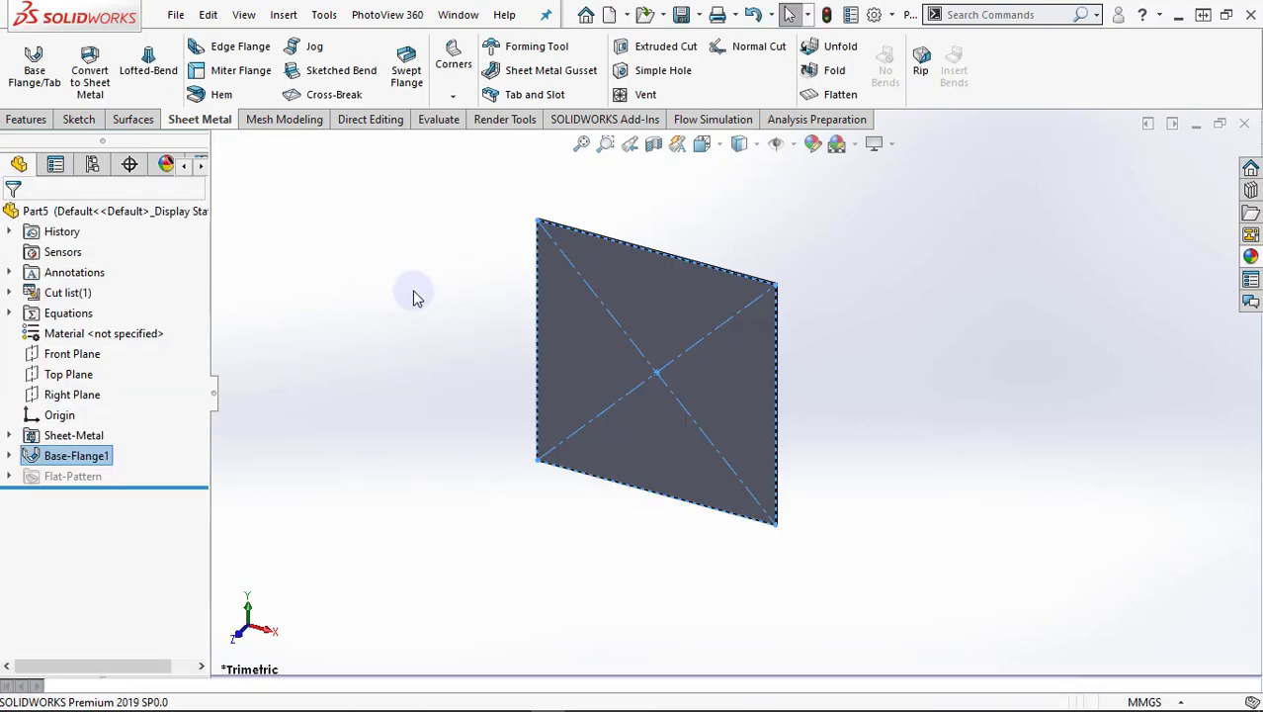
Start a 90°, 64 mm edge flange on the plate's top and right edges
{"action": "scroll", "coordinate": [567, 282], "scroll_direction": "down", "scroll_amount": 3}
{"action": "scroll", "coordinate": [828, 261], "scroll_direction": "down", "scroll_amount": 2}
{"action": "scroll", "coordinate": [824, 368], "scroll_direction": "up", "scroll_amount": 3}
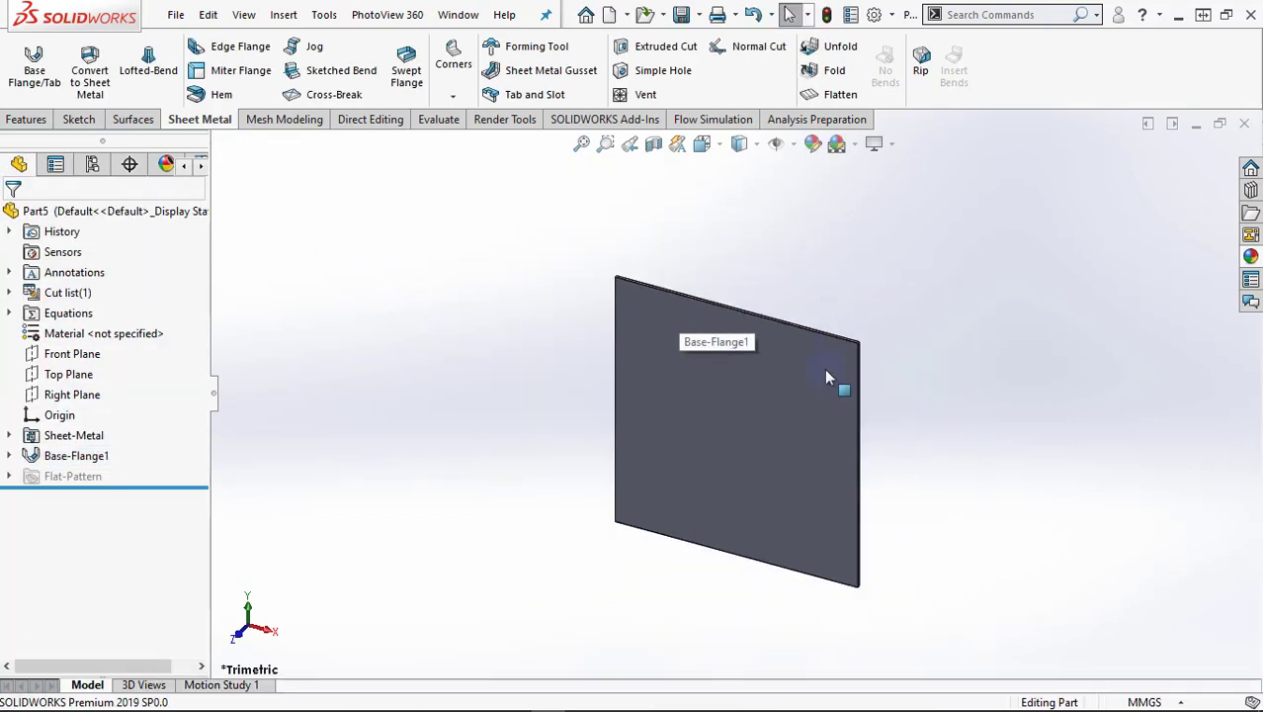
{"action": "scroll", "coordinate": [767, 463], "scroll_direction": "down", "scroll_amount": 1}
{"action": "scroll", "coordinate": [766, 464], "scroll_direction": "down", "scroll_amount": 1}
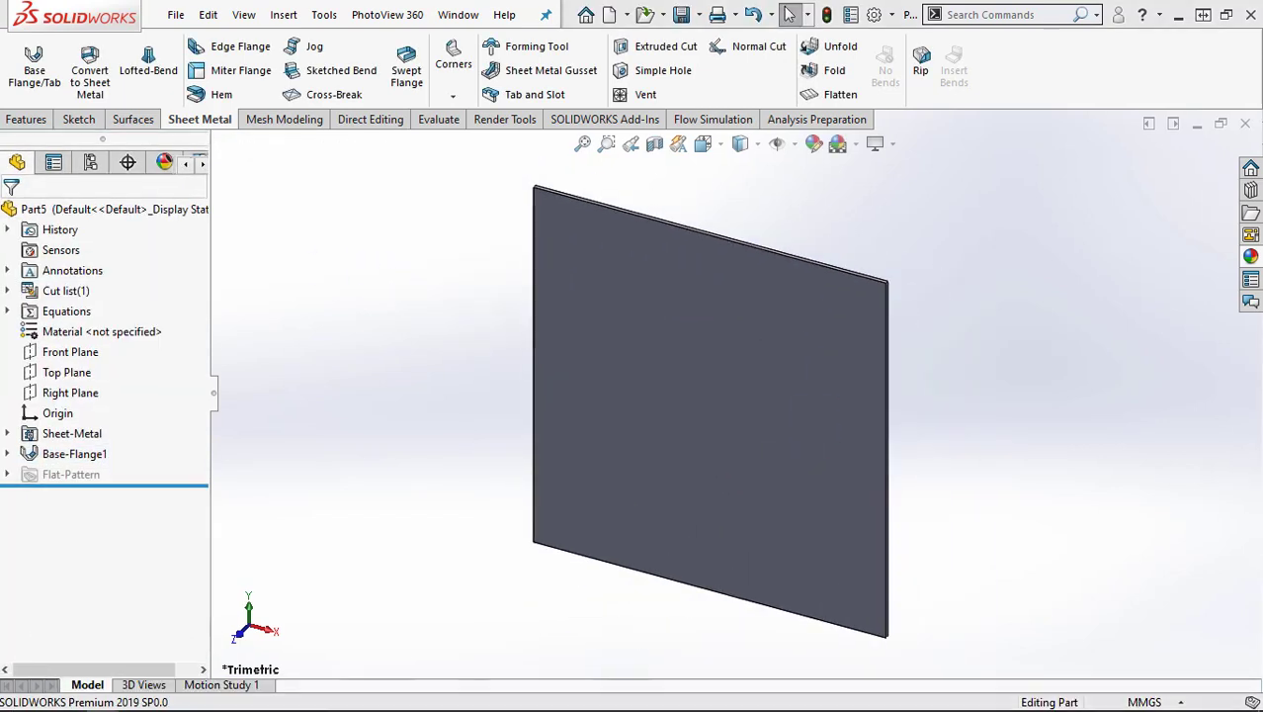
{"action": "middle_click_drag", "start_coordinate": [474, 361], "coordinate": [414, 351]}
{"action": "left_click", "coordinate": [233, 46]}
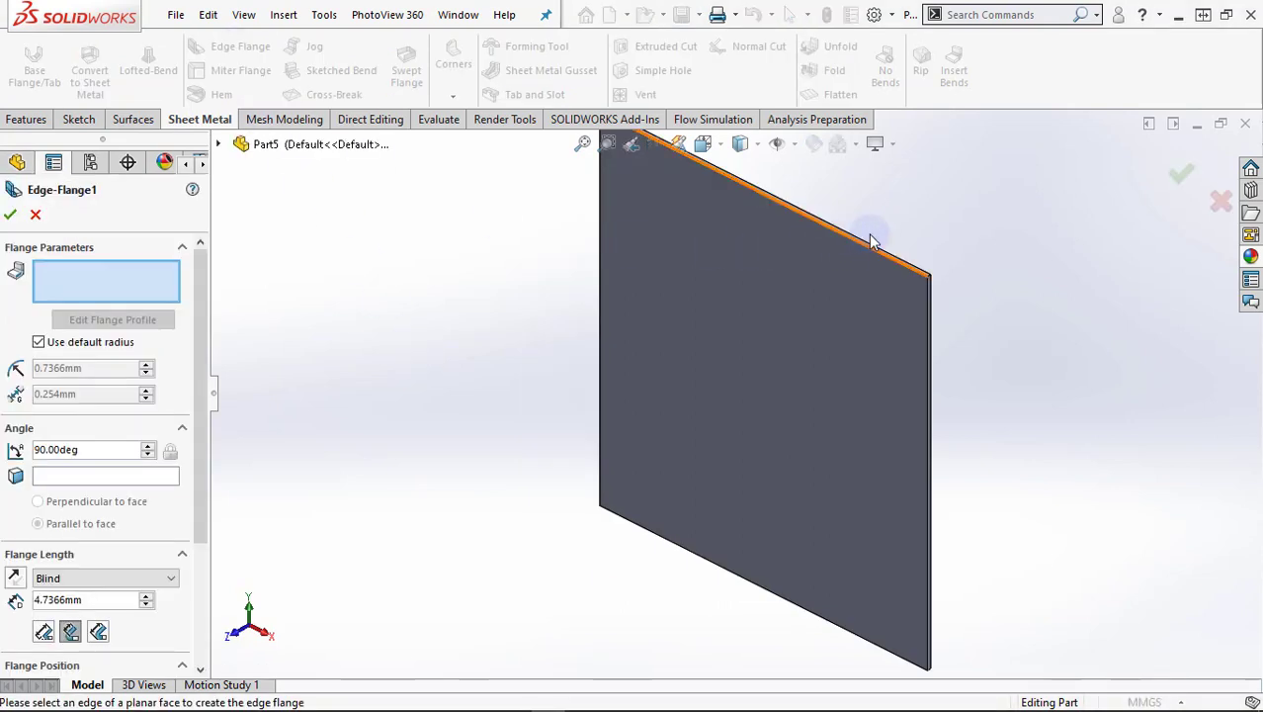
{"action": "scroll", "coordinate": [898, 242], "scroll_direction": "down", "scroll_amount": 3}
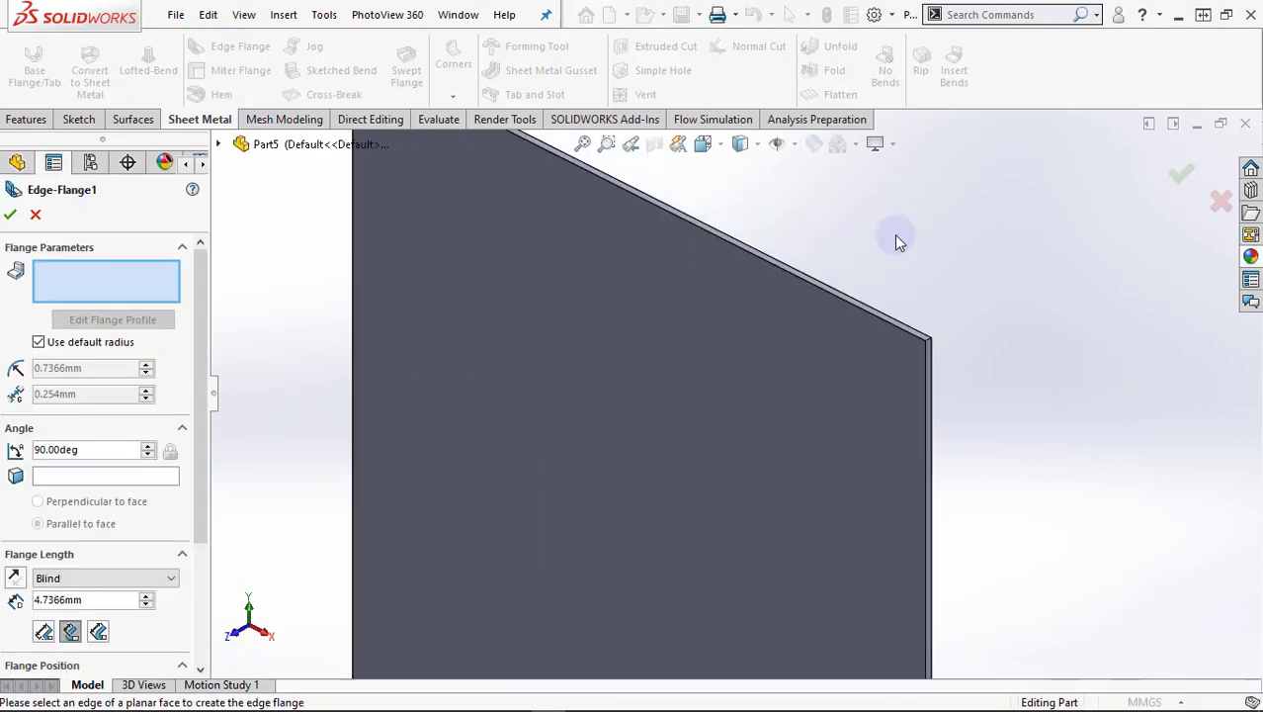
{"action": "left_click", "coordinate": [899, 329]}
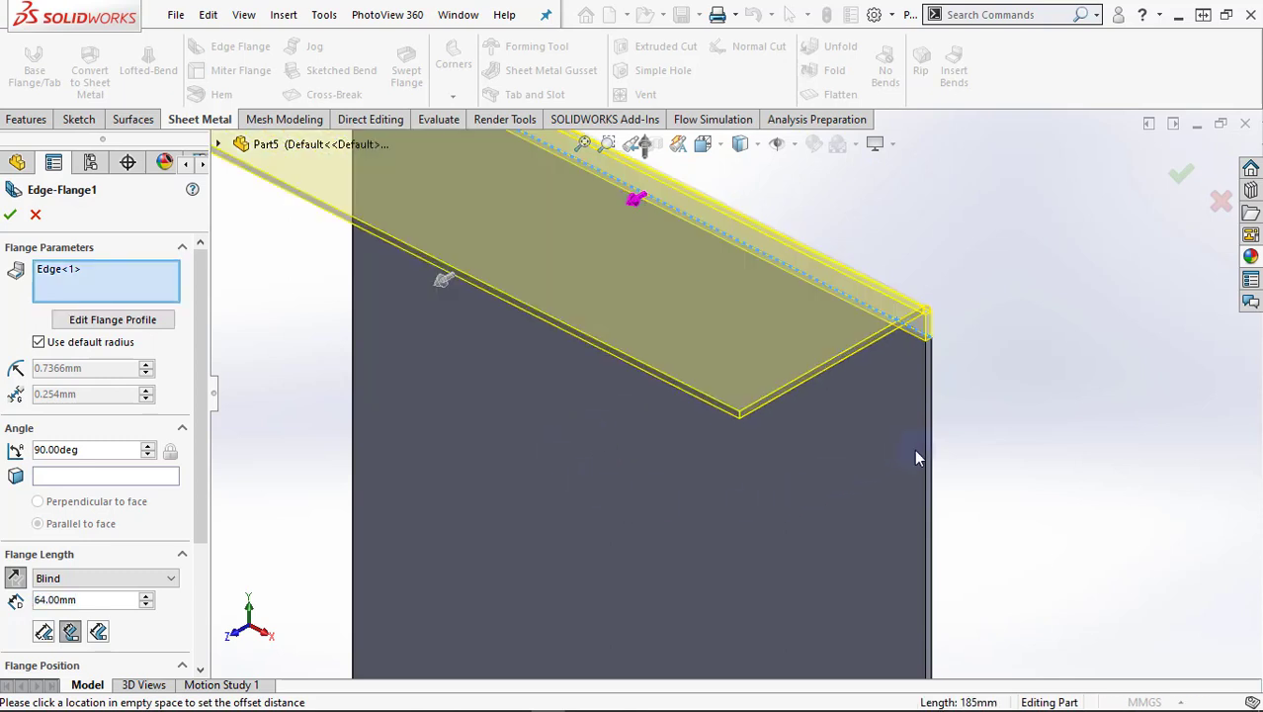
{"action": "left_click", "coordinate": [893, 451]}
{"action": "left_click", "coordinate": [730, 488]}
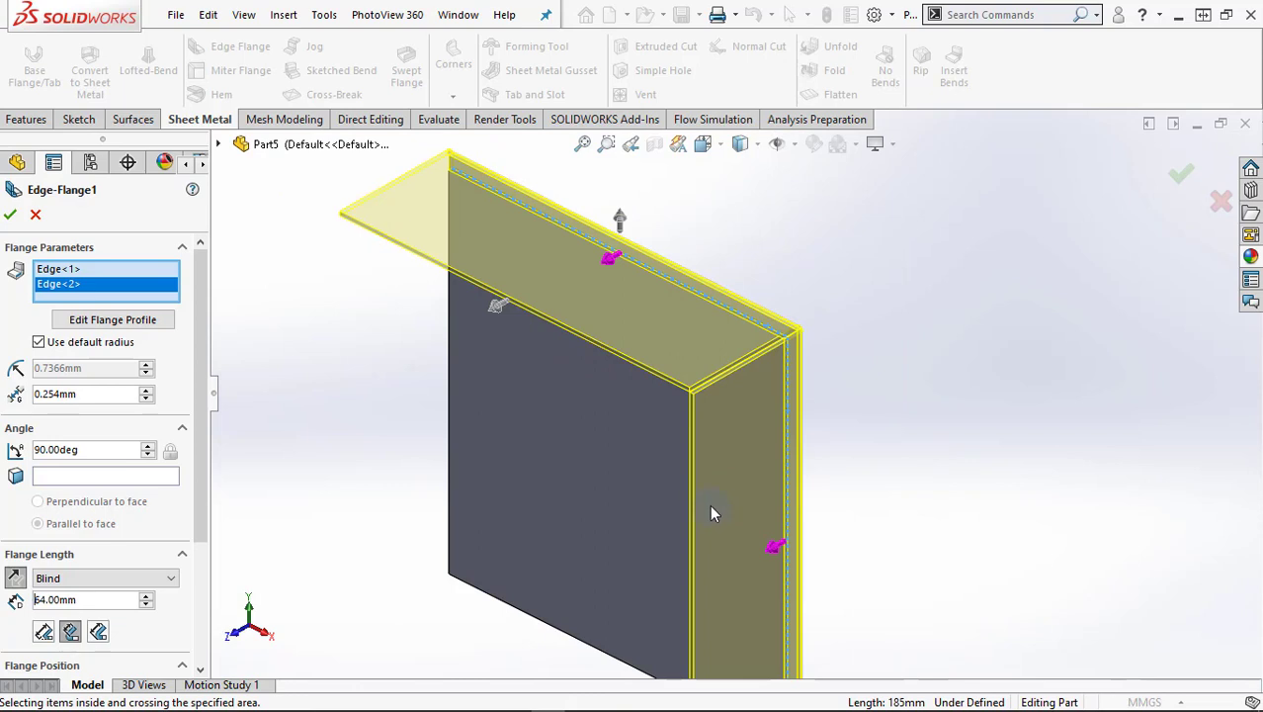
Add the bottom and fourth edges and switch to the fourth flange position option
{"action": "mouse_move", "coordinate": [712, 509]}
{"action": "middle_mouse_down"}
{"action": "mouse_move", "coordinate": [676, 314]}
{"action": "mouse_move", "coordinate": [657, 528]}
{"action": "middle_mouse_up"}
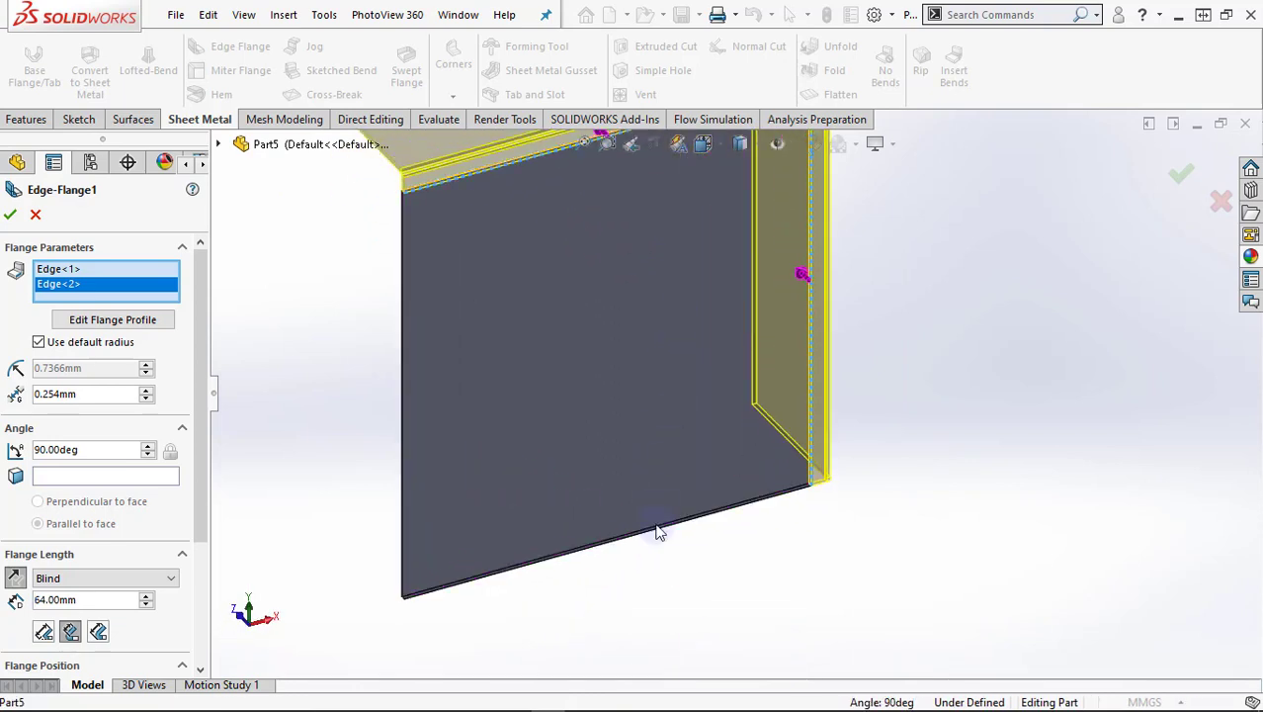
{"action": "scroll", "coordinate": [663, 532], "scroll_direction": "down", "scroll_amount": 3}
{"action": "left_click", "coordinate": [612, 423]}
{"action": "scroll", "coordinate": [591, 388], "scroll_direction": "up", "scroll_amount": 3}
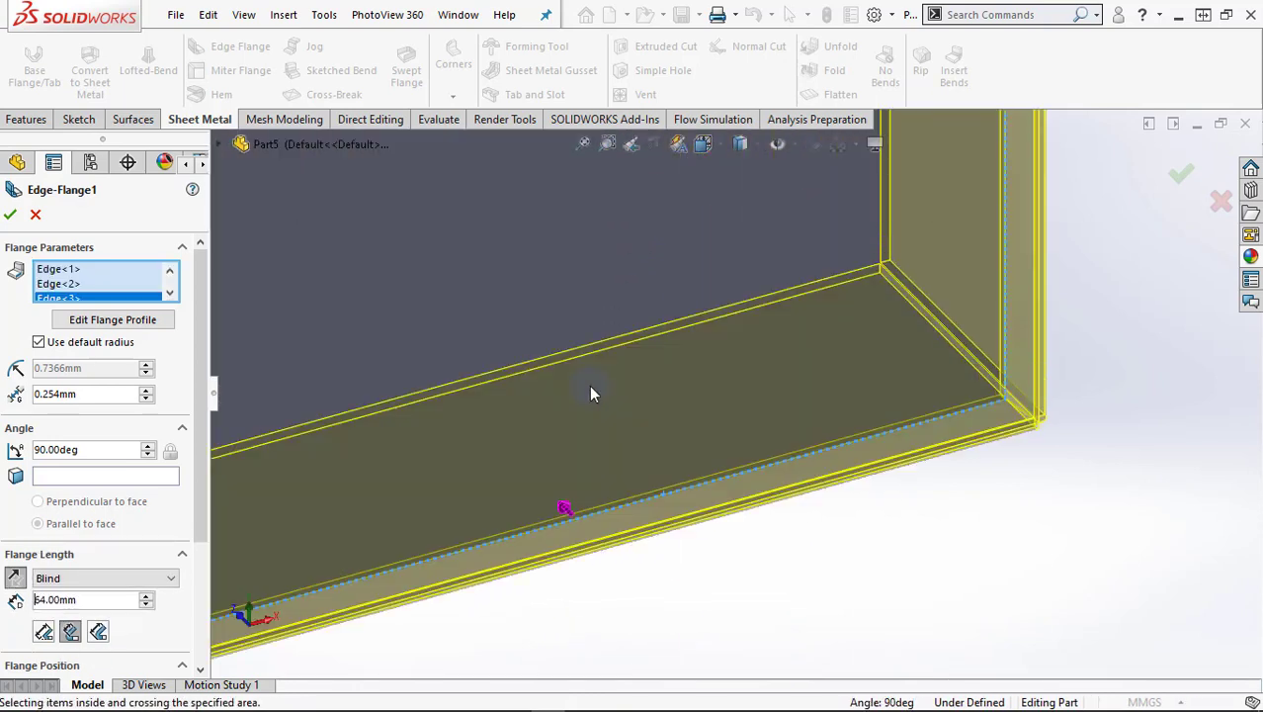
{"action": "mouse_move", "coordinate": [657, 470]}
{"action": "middle_mouse_down"}
{"action": "mouse_move", "coordinate": [610, 314]}
{"action": "mouse_move", "coordinate": [740, 402]}
{"action": "mouse_move", "coordinate": [770, 502]}
{"action": "middle_mouse_up"}
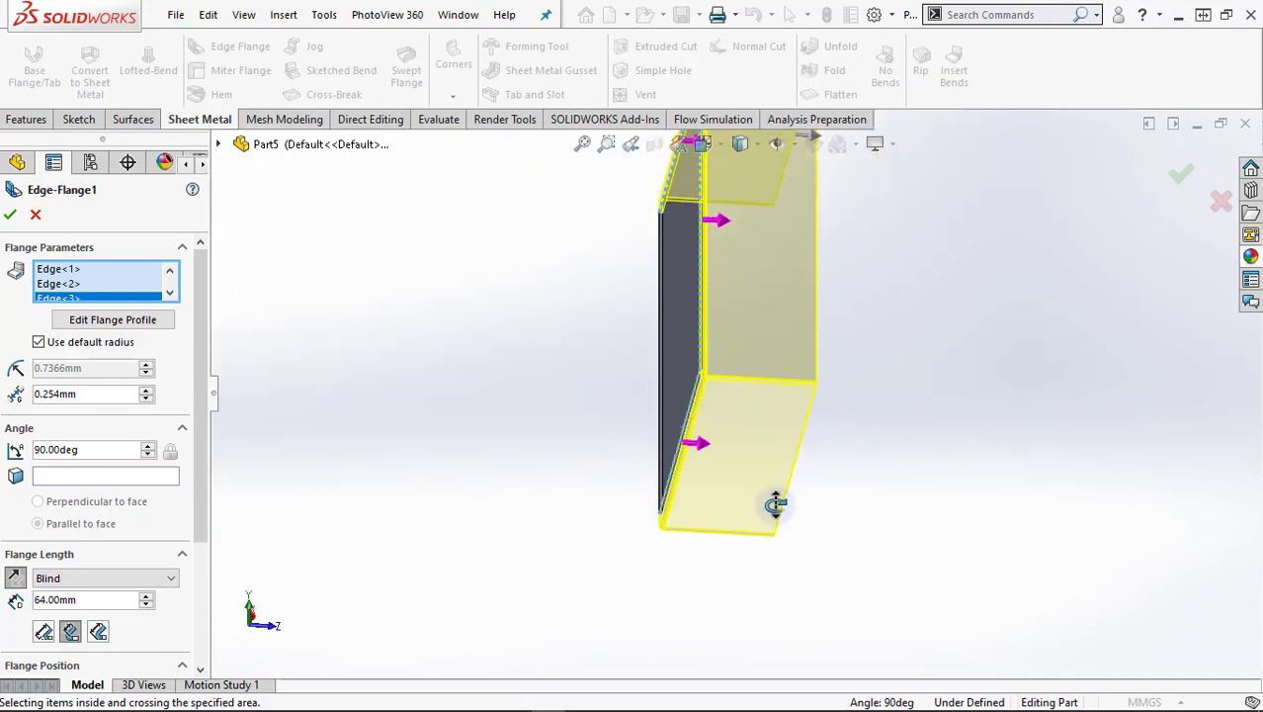
{"action": "scroll", "coordinate": [752, 464], "scroll_direction": "down", "scroll_amount": 3}
{"action": "left_click", "coordinate": [559, 472]}
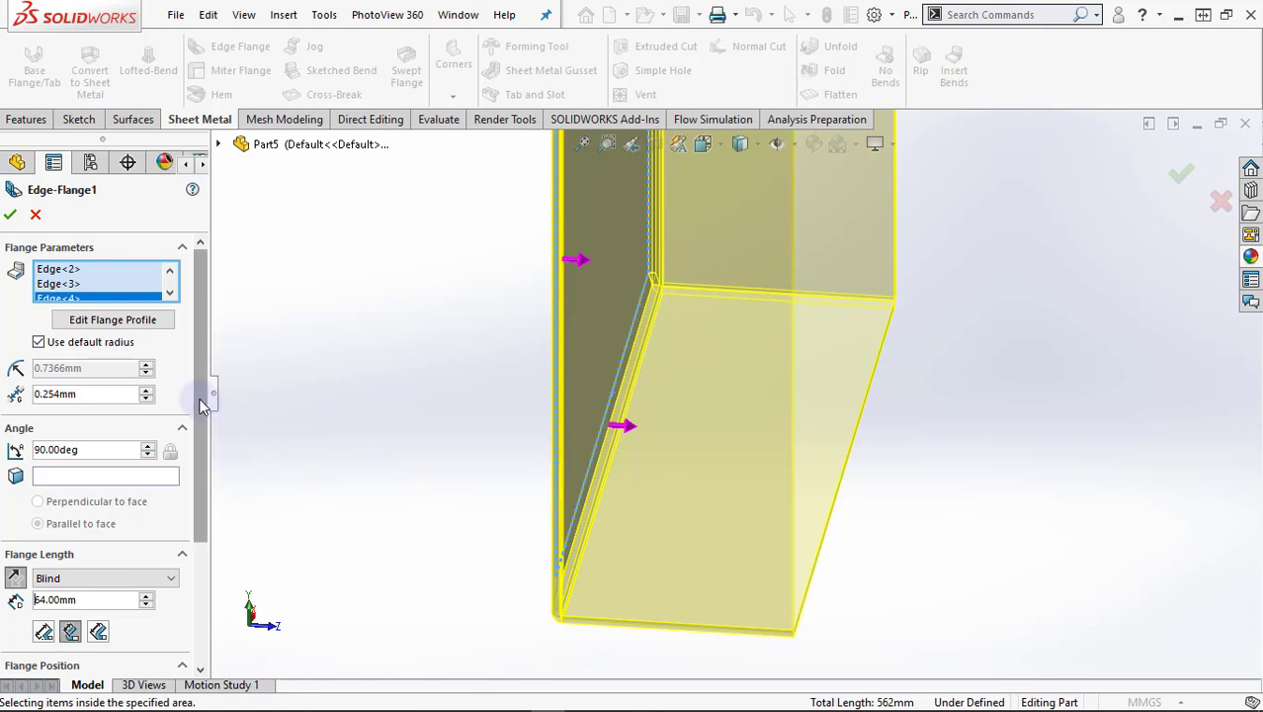
{"action": "left_click_drag", "start_coordinate": [201, 405], "coordinate": [195, 521]}
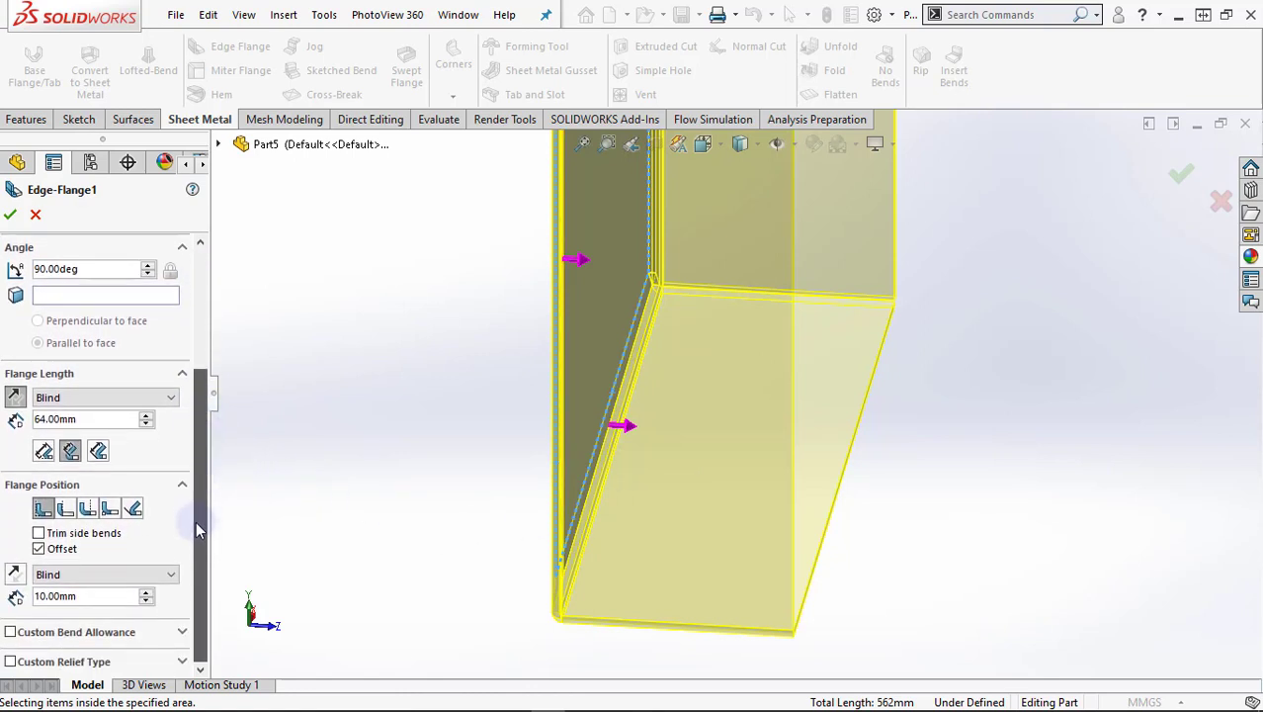
{"action": "left_click", "coordinate": [111, 509]}
{"action": "scroll", "coordinate": [662, 262], "scroll_direction": "down", "scroll_amount": 2}
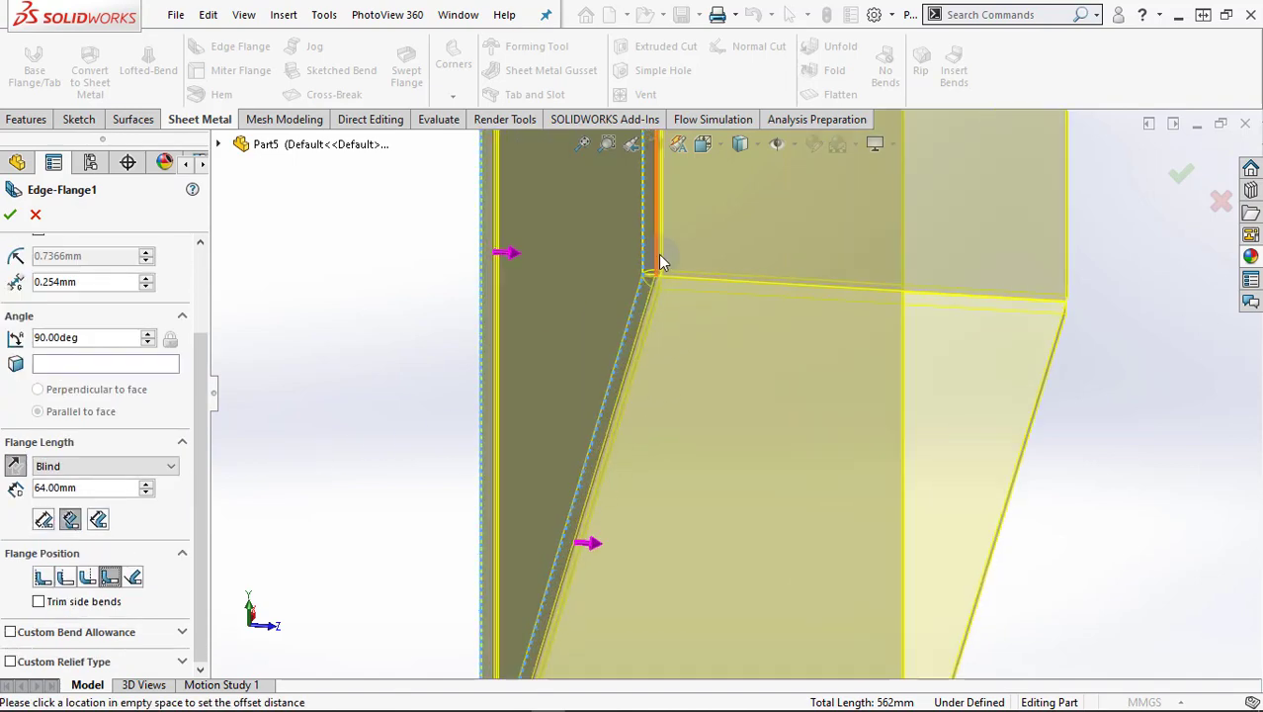
{"action": "mouse_move", "coordinate": [662, 262]}
{"action": "middle_mouse_down"}
{"action": "mouse_move", "coordinate": [681, 288]}
{"action": "mouse_move", "coordinate": [676, 366]}
{"action": "mouse_move", "coordinate": [647, 358]}
{"action": "mouse_move", "coordinate": [660, 282]}
{"action": "mouse_move", "coordinate": [586, 367]}
{"action": "mouse_move", "coordinate": [578, 408]}
{"action": "mouse_move", "coordinate": [705, 358]}
{"action": "mouse_move", "coordinate": [717, 274]}
{"action": "mouse_move", "coordinate": [828, 196]}
{"action": "mouse_move", "coordinate": [402, 483]}
{"action": "middle_mouse_up"}
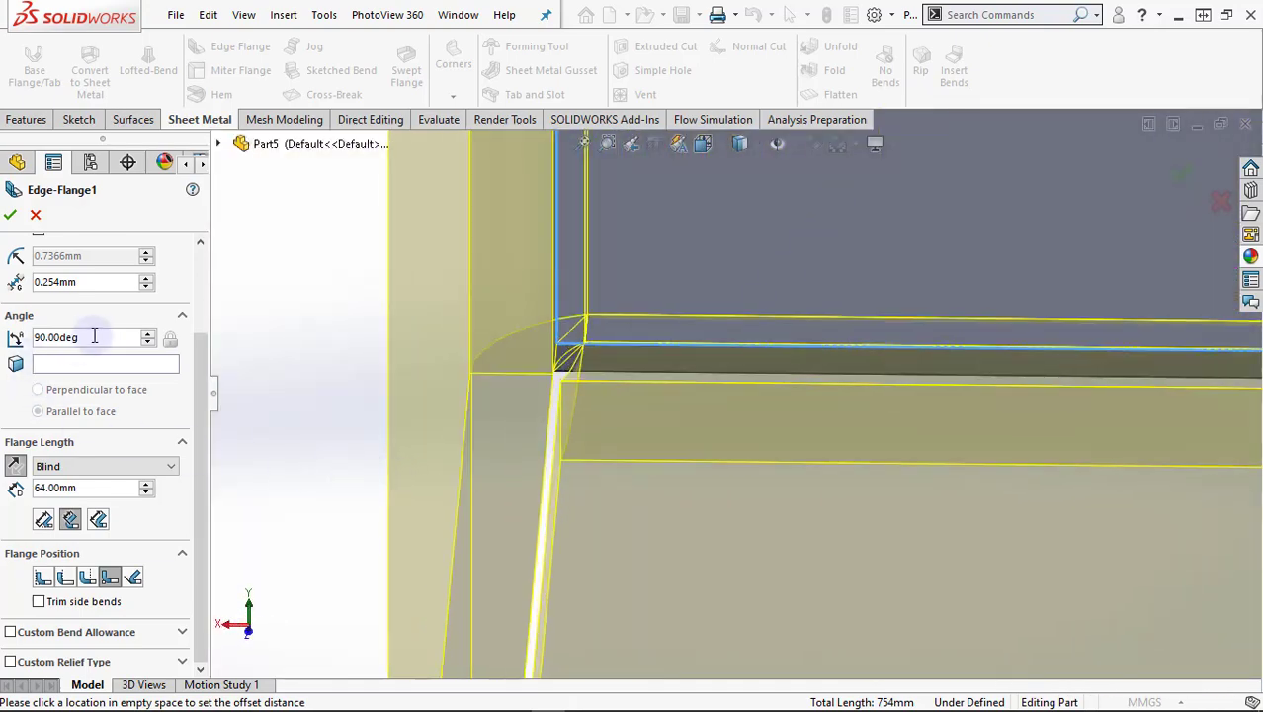
Set the edge flange gap distance to 0.10 mm
{"action": "scroll", "coordinate": [94, 336], "scroll_direction": "up", "scroll_amount": 3}
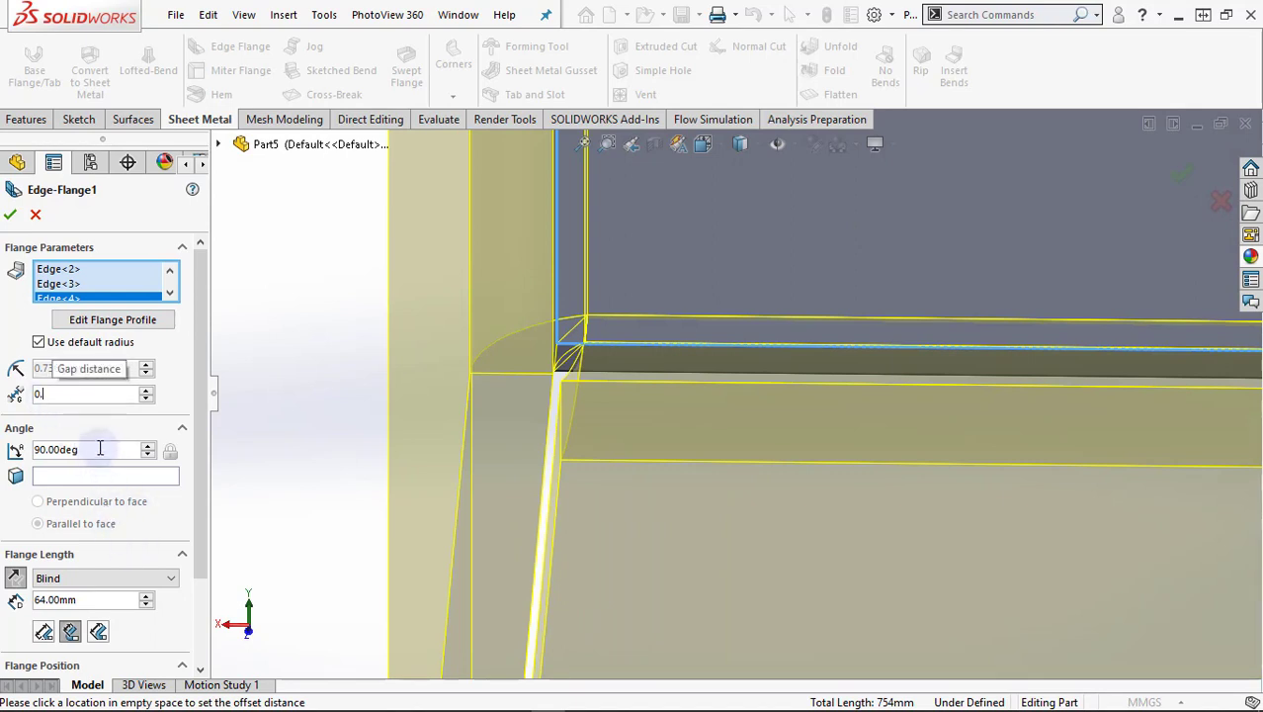
{"action": "type", "text": "1"}
{"action": "key", "text": "Return"}
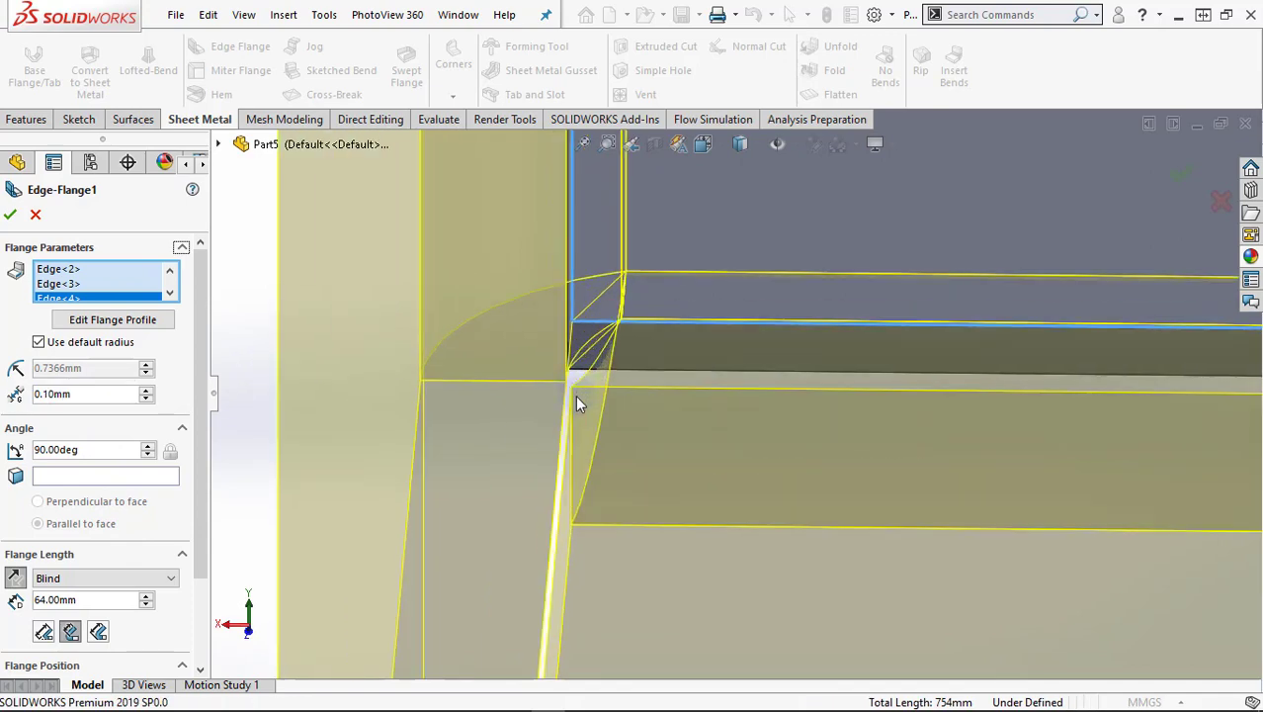
{"action": "scroll", "coordinate": [575, 395], "scroll_direction": "up", "scroll_amount": 3}
{"action": "scroll", "coordinate": [998, 459], "scroll_direction": "up", "scroll_amount": 2}
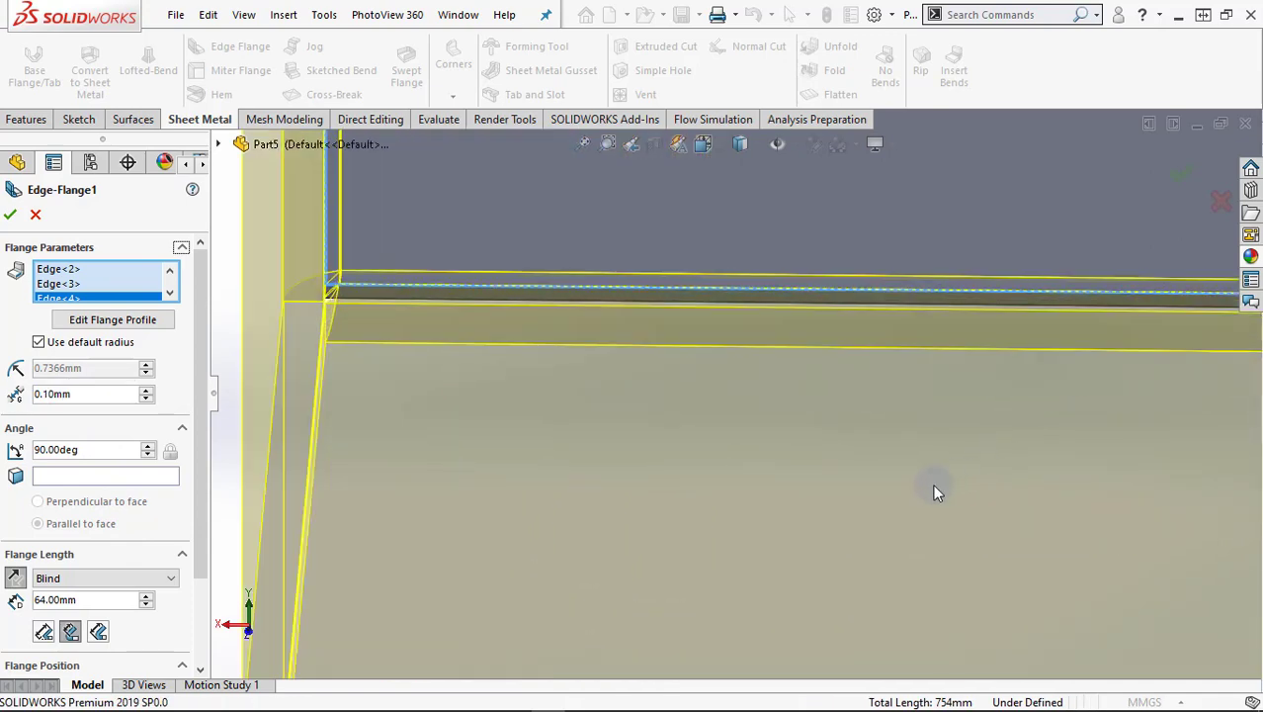
{"action": "scroll", "coordinate": [933, 484], "scroll_direction": "up", "scroll_amount": 2}
{"action": "scroll", "coordinate": [864, 501], "scroll_direction": "up", "scroll_amount": 2}
{"action": "scroll", "coordinate": [770, 481], "scroll_direction": "up", "scroll_amount": 2}
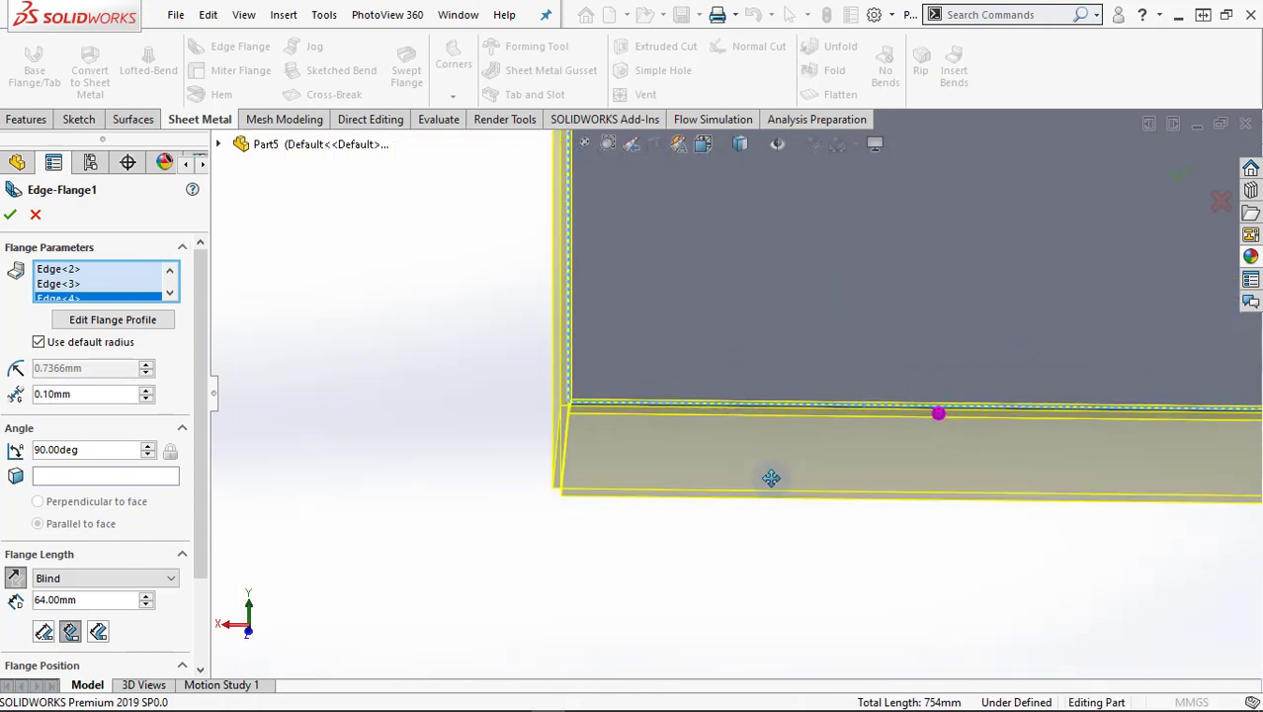
{"action": "scroll", "coordinate": [612, 525], "scroll_direction": "up", "scroll_amount": 2}
{"action": "scroll", "coordinate": [646, 439], "scroll_direction": "down", "scroll_amount": 2}
{"action": "scroll", "coordinate": [640, 433], "scroll_direction": "up", "scroll_amount": 3}
{"action": "scroll", "coordinate": [664, 444], "scroll_direction": "up", "scroll_amount": 2}
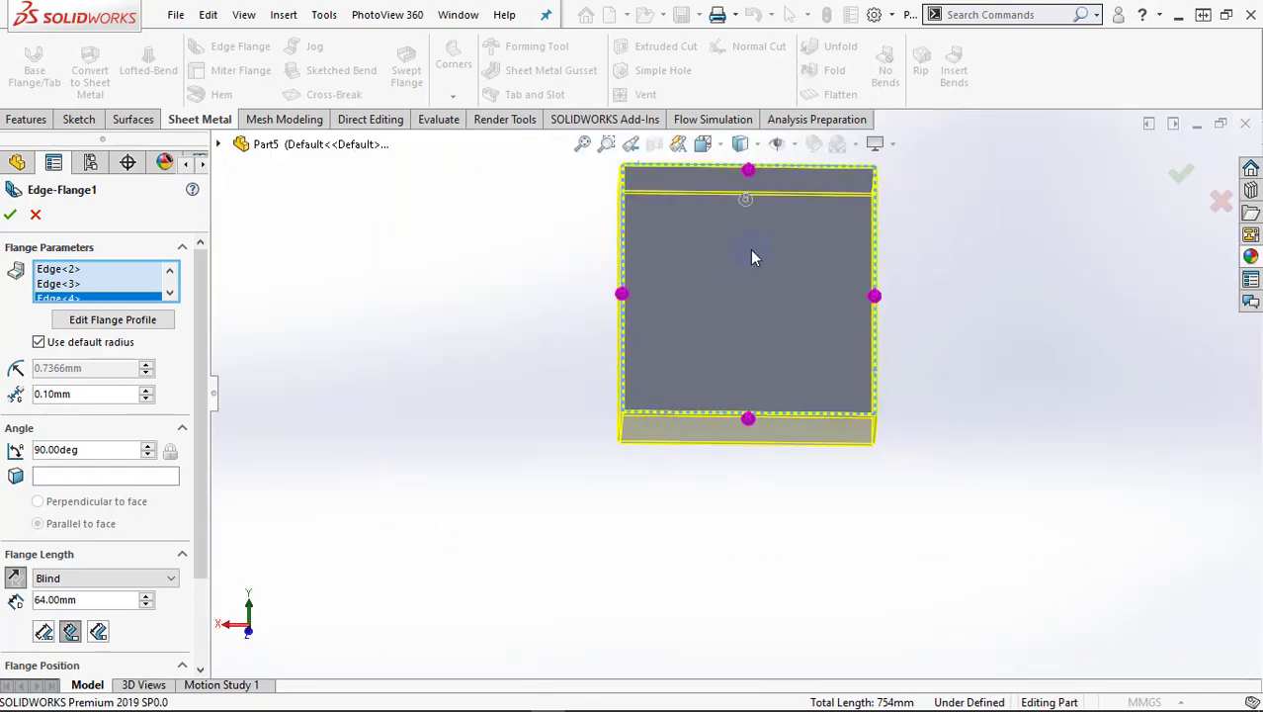
Set the flange length to 100 mm and accept Edge-Flange1
{"action": "mouse_move", "coordinate": [752, 254]}
{"action": "middle_mouse_down"}
{"action": "mouse_move", "coordinate": [714, 400]}
{"action": "mouse_move", "coordinate": [860, 395]}
{"action": "middle_mouse_up"}
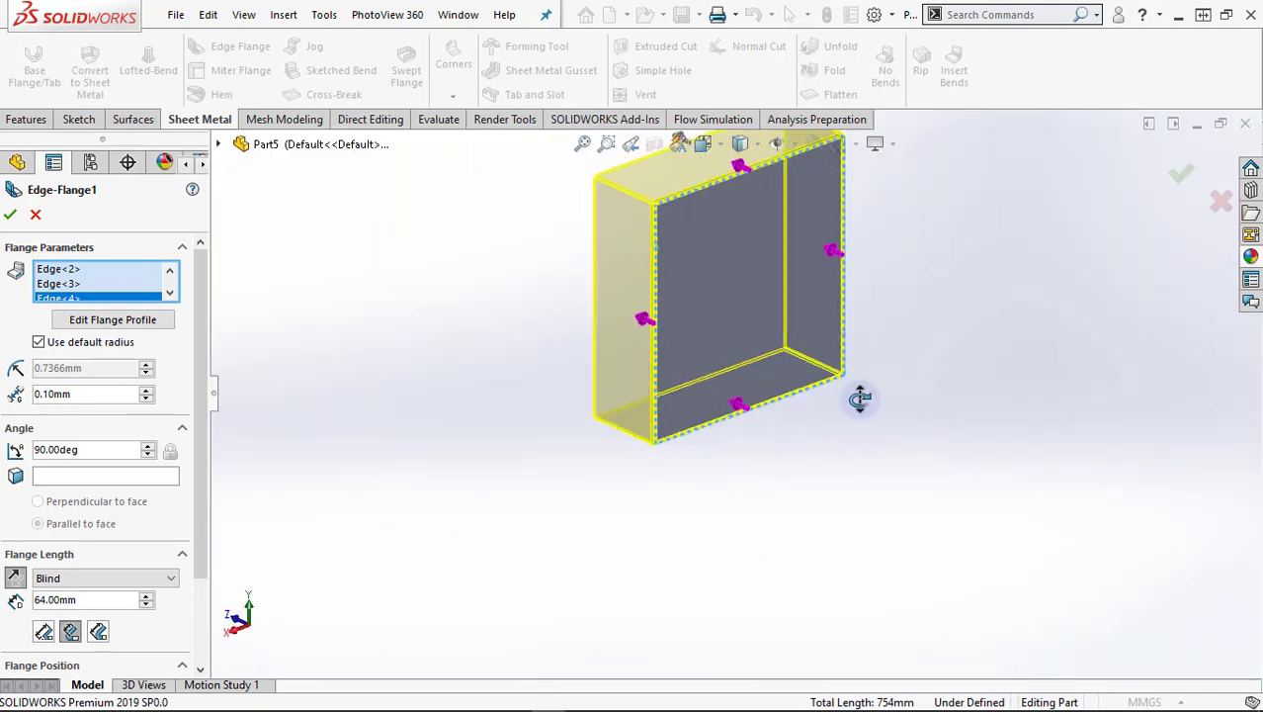
{"action": "scroll", "coordinate": [629, 290], "scroll_direction": "down", "scroll_amount": 2}
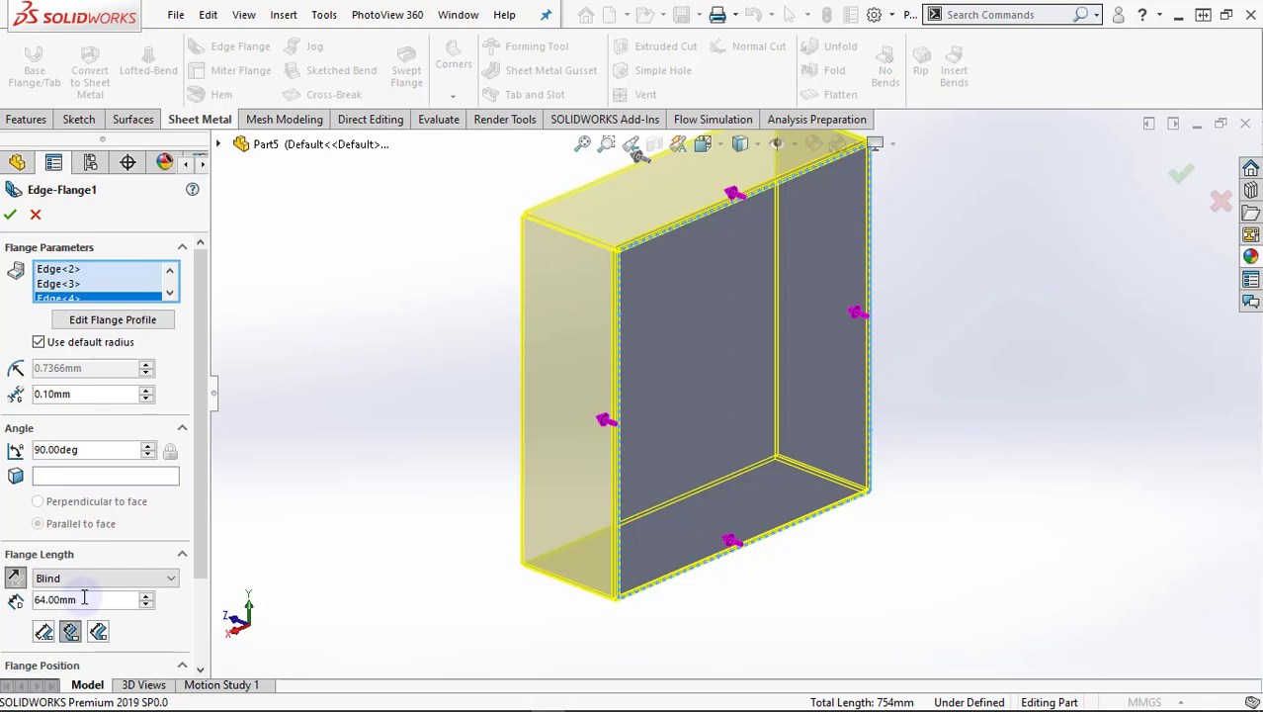
{"action": "type", "text": "100"}
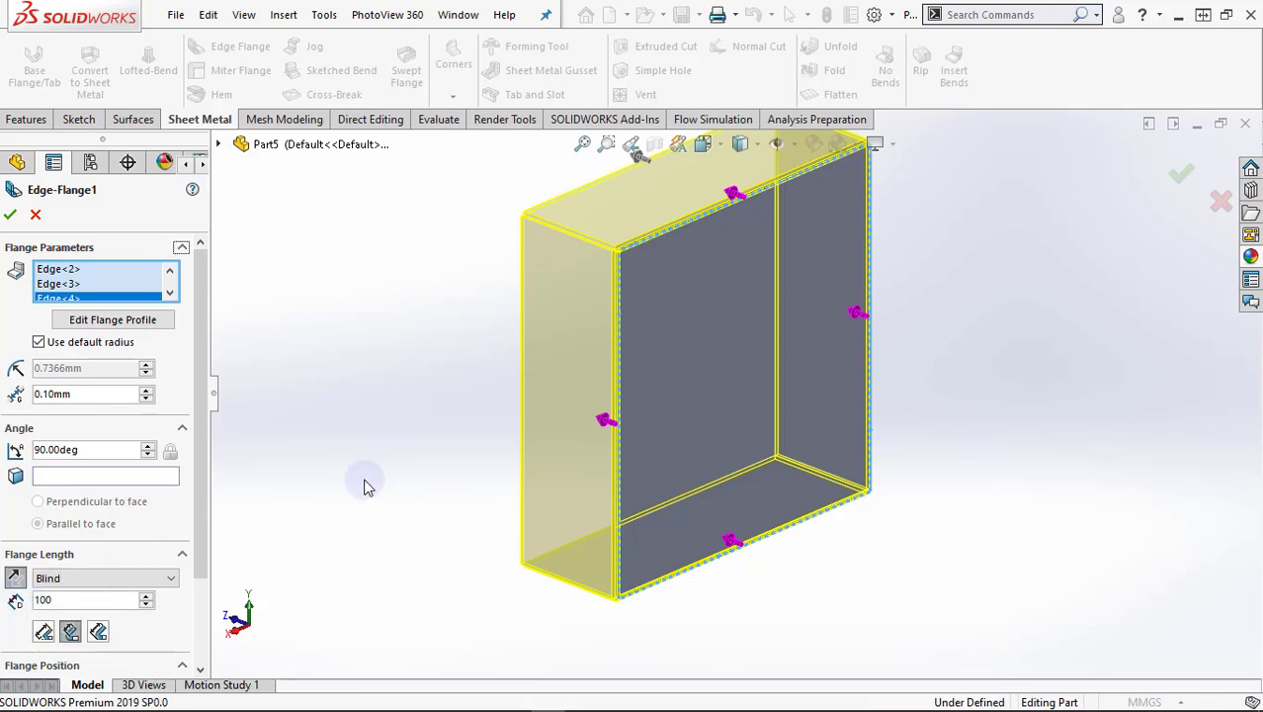
{"action": "key", "text": "Return"}
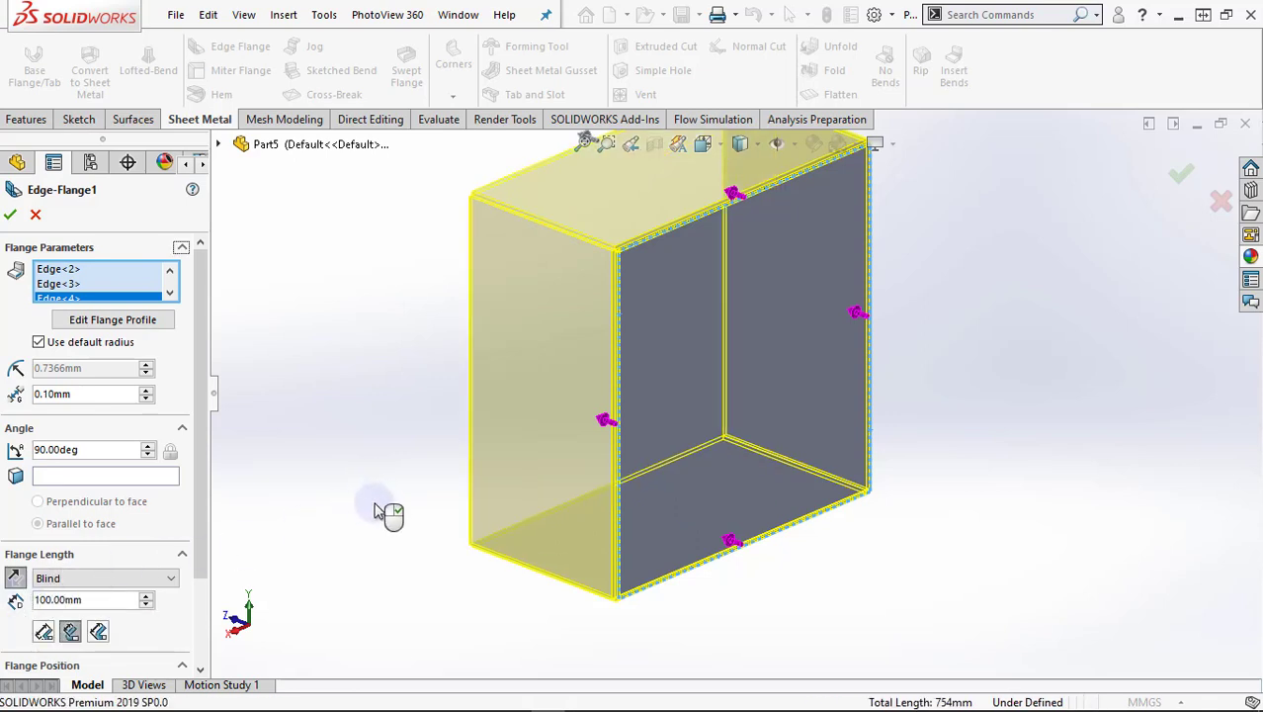
{"action": "mouse_move", "coordinate": [375, 506]}
{"action": "middle_mouse_down"}
{"action": "mouse_move", "coordinate": [474, 502]}
{"action": "mouse_move", "coordinate": [392, 471]}
{"action": "mouse_move", "coordinate": [474, 499]}
{"action": "middle_mouse_up"}
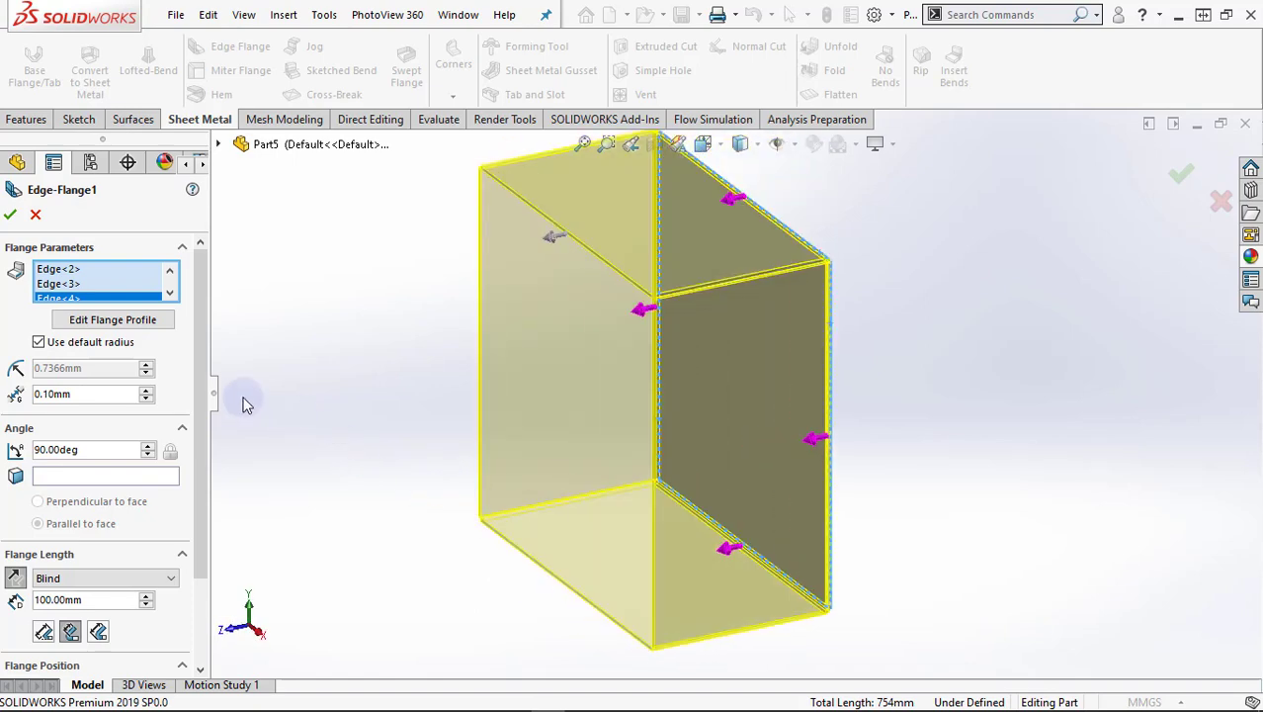
{"action": "left_click", "coordinate": [9, 215]}
Zoom and orbit around the open box to inspect its walls and inside
{"action": "scroll", "coordinate": [762, 302], "scroll_direction": "down", "scroll_amount": 3}
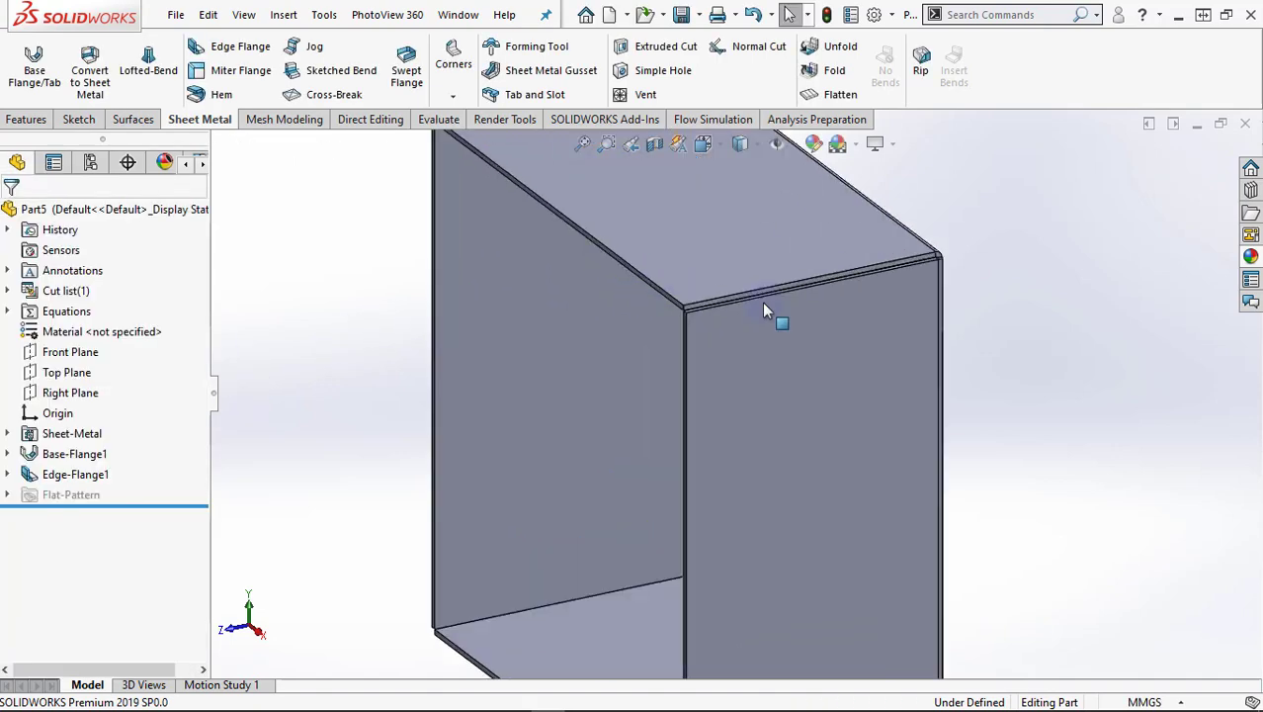
{"action": "scroll", "coordinate": [793, 316], "scroll_direction": "down", "scroll_amount": 3}
{"action": "scroll", "coordinate": [714, 348], "scroll_direction": "down", "scroll_amount": 3}
{"action": "scroll", "coordinate": [682, 344], "scroll_direction": "down", "scroll_amount": 2}
{"action": "scroll", "coordinate": [638, 395], "scroll_direction": "up", "scroll_amount": 2}
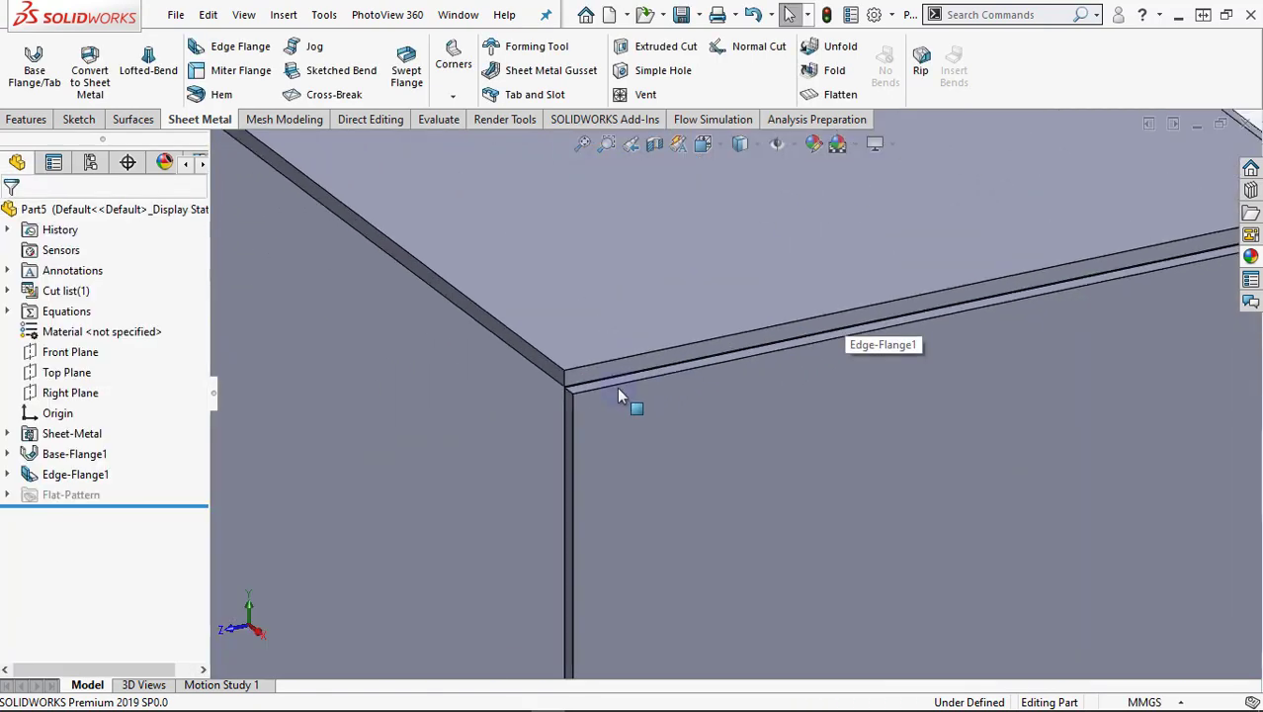
{"action": "scroll", "coordinate": [850, 386], "scroll_direction": "up", "scroll_amount": 2}
{"action": "scroll", "coordinate": [1137, 326], "scroll_direction": "down", "scroll_amount": 3}
{"action": "scroll", "coordinate": [1061, 266], "scroll_direction": "down", "scroll_amount": 1}
{"action": "scroll", "coordinate": [995, 287], "scroll_direction": "down", "scroll_amount": 2}
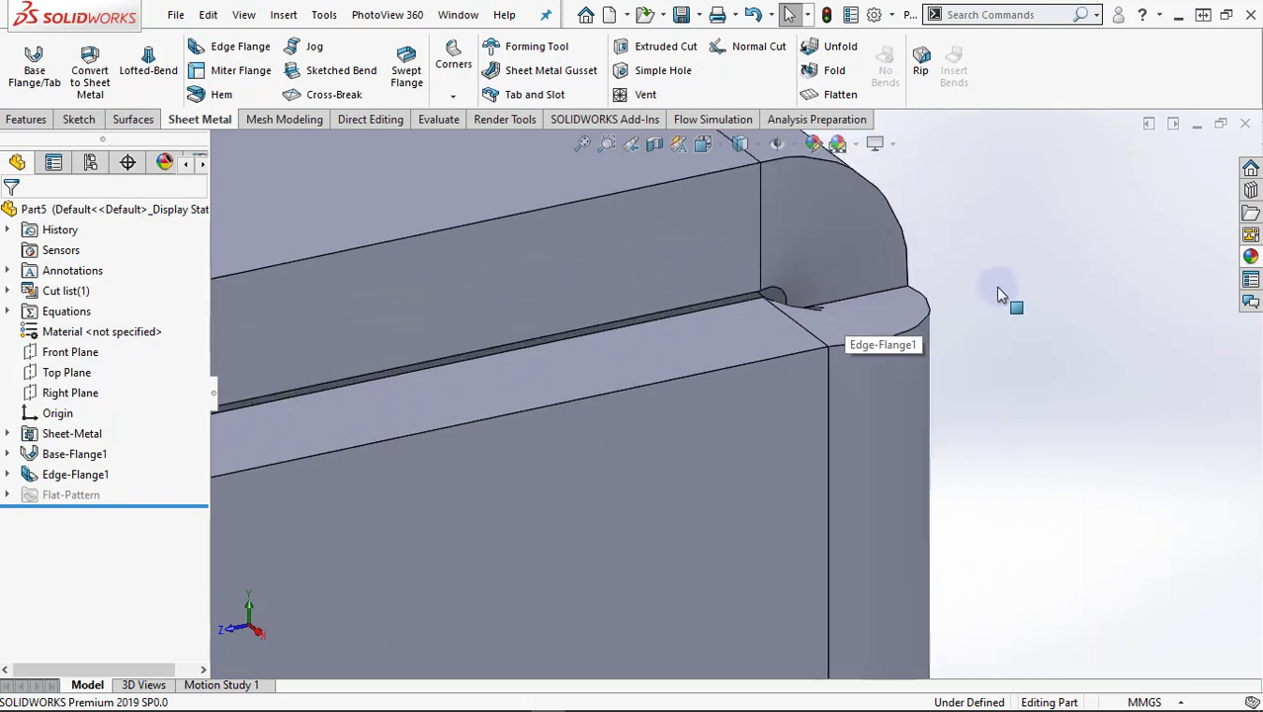
{"action": "scroll", "coordinate": [982, 296], "scroll_direction": "up", "scroll_amount": 2}
{"action": "scroll", "coordinate": [929, 351], "scroll_direction": "up", "scroll_amount": 2}
{"action": "scroll", "coordinate": [767, 469], "scroll_direction": "up", "scroll_amount": 1}
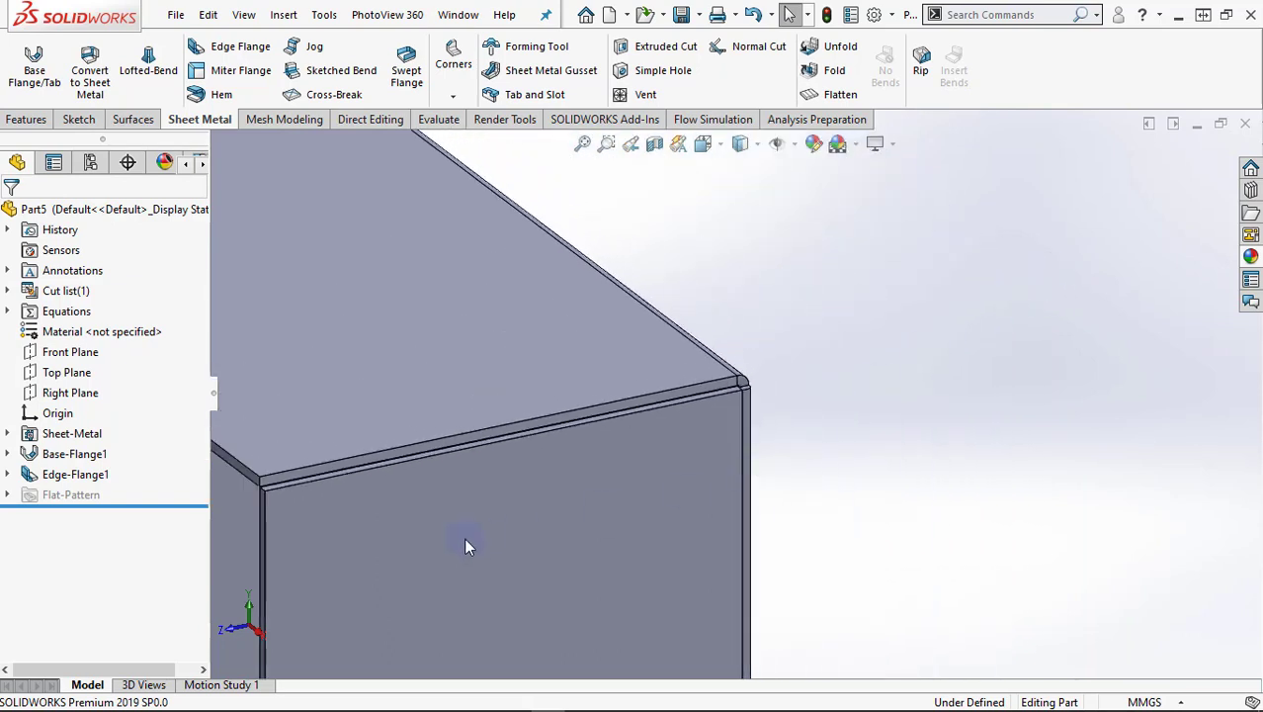
{"action": "scroll", "coordinate": [531, 460], "scroll_direction": "up", "scroll_amount": 1}
{"action": "mouse_move", "coordinate": [532, 454]}
{"action": "middle_mouse_down"}
{"action": "mouse_move", "coordinate": [522, 466]}
{"action": "mouse_move", "coordinate": [583, 284]}
{"action": "middle_mouse_up"}
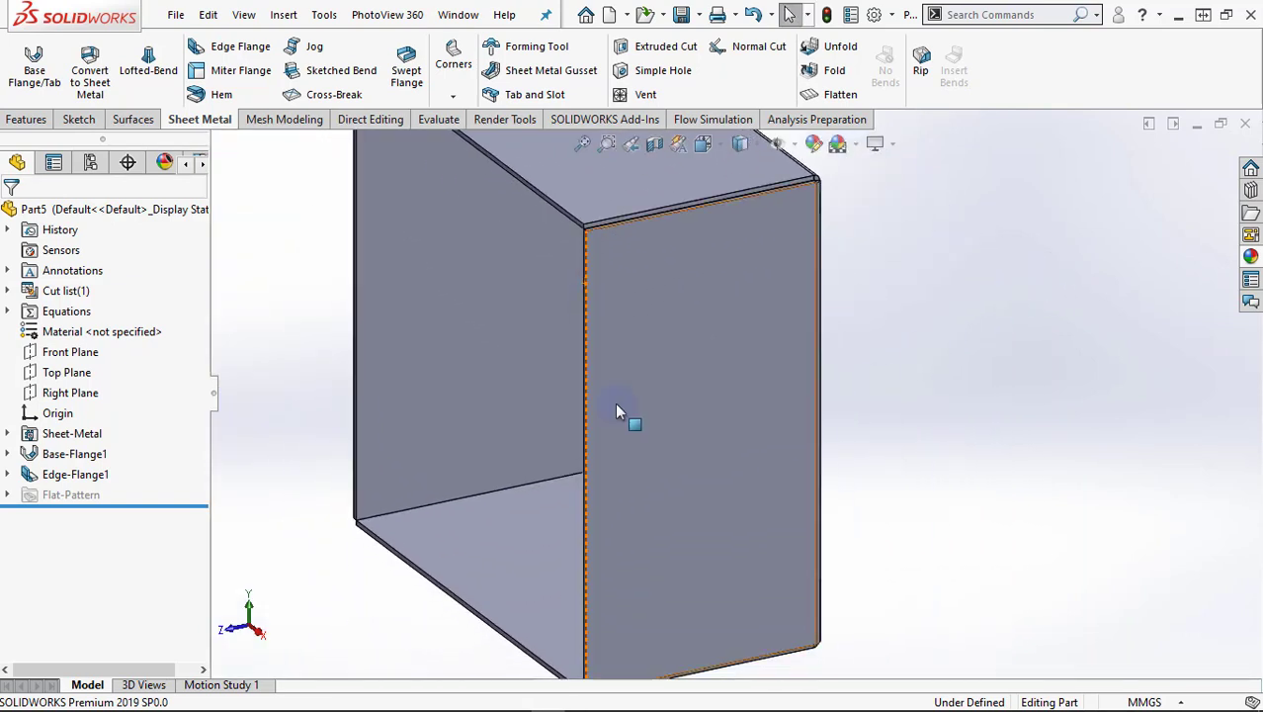
{"action": "scroll", "coordinate": [615, 402], "scroll_direction": "down", "scroll_amount": 2}
{"action": "scroll", "coordinate": [593, 425], "scroll_direction": "up", "scroll_amount": 5}
{"action": "mouse_move", "coordinate": [589, 433]}
{"action": "middle_mouse_down"}
{"action": "mouse_move", "coordinate": [727, 430]}
{"action": "mouse_move", "coordinate": [401, 395]}
{"action": "middle_mouse_up"}
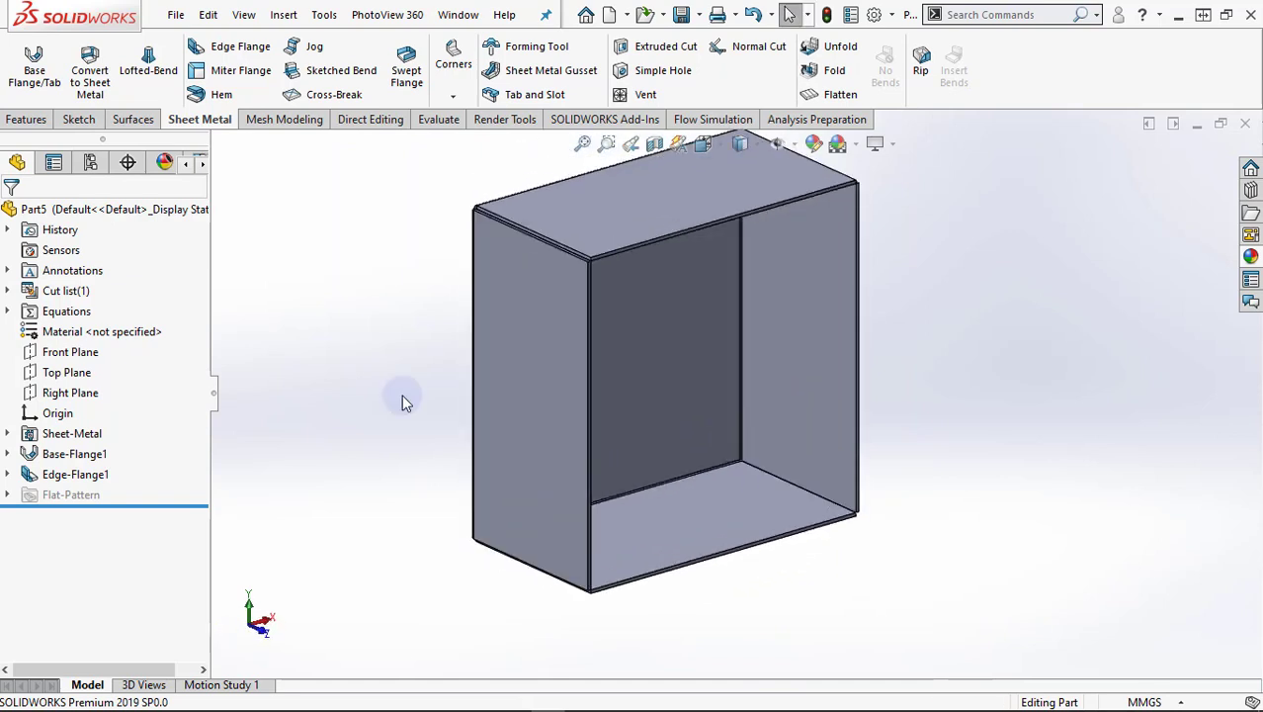
Start a second edge flange on the top, left and right front edges
{"action": "left_click", "coordinate": [244, 50]}
{"action": "middle_click_drag", "start_coordinate": [630, 297], "coordinate": [621, 141]}
{"action": "scroll", "coordinate": [737, 158], "scroll_direction": "down", "scroll_amount": 3}
{"action": "scroll", "coordinate": [738, 188], "scroll_direction": "down", "scroll_amount": 2}
{"action": "scroll", "coordinate": [791, 247], "scroll_direction": "down", "scroll_amount": 2}
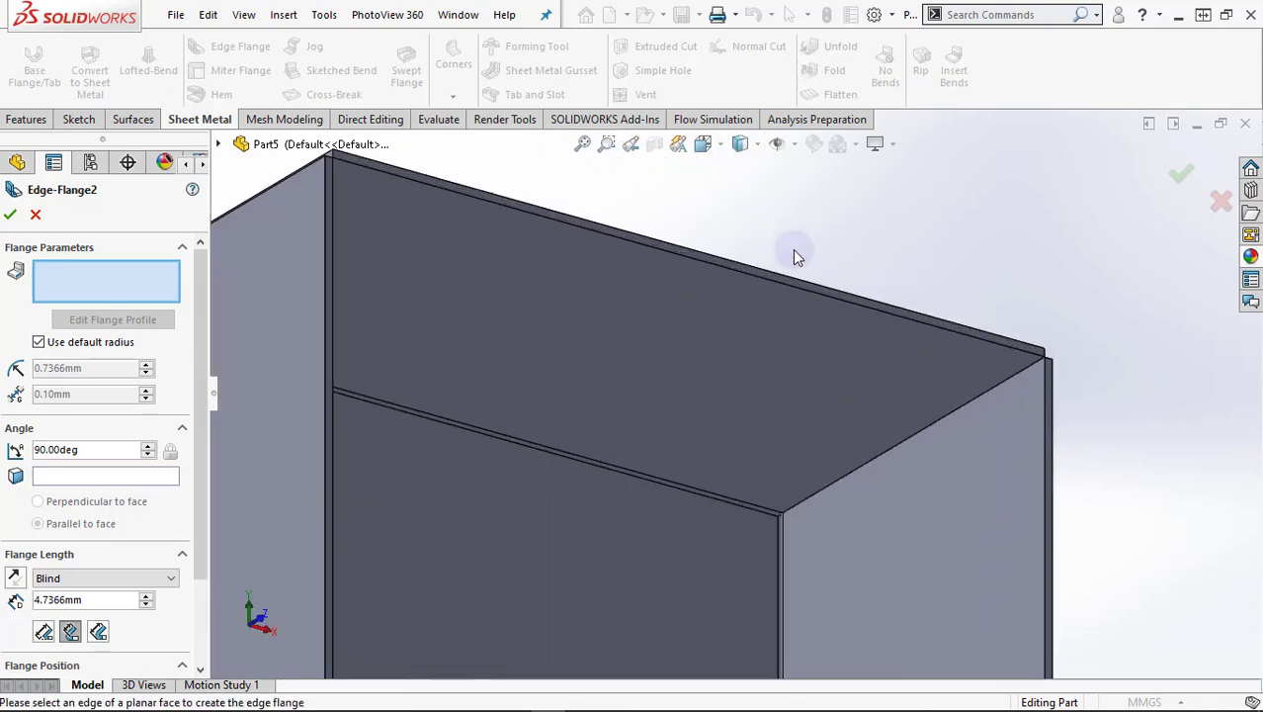
{"action": "left_click", "coordinate": [821, 285]}
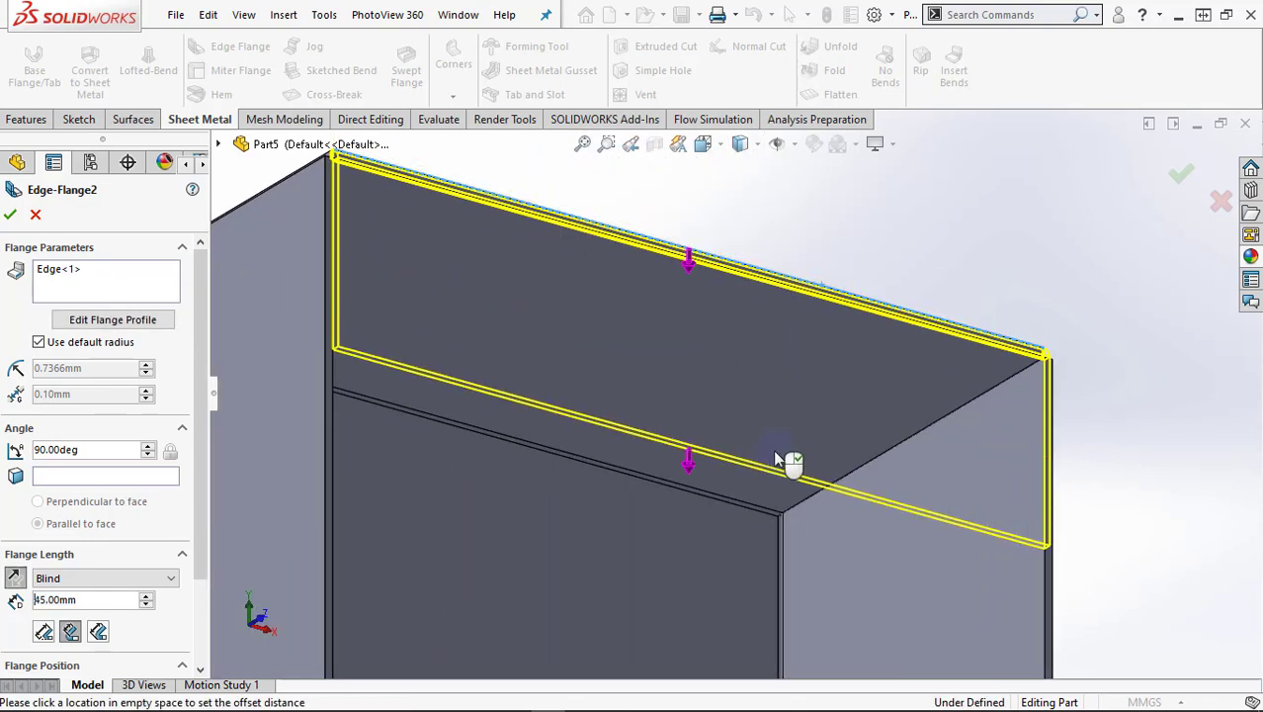
{"action": "left_click", "coordinate": [770, 387]}
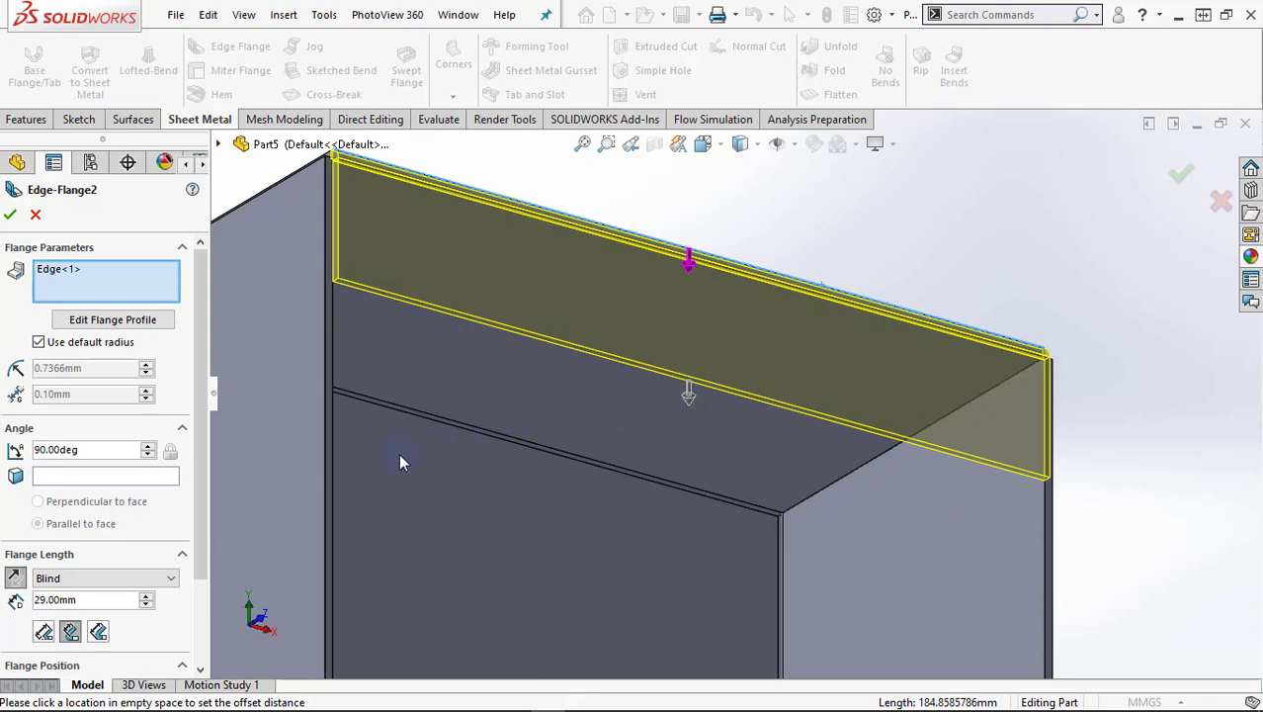
{"action": "left_click", "coordinate": [325, 473]}
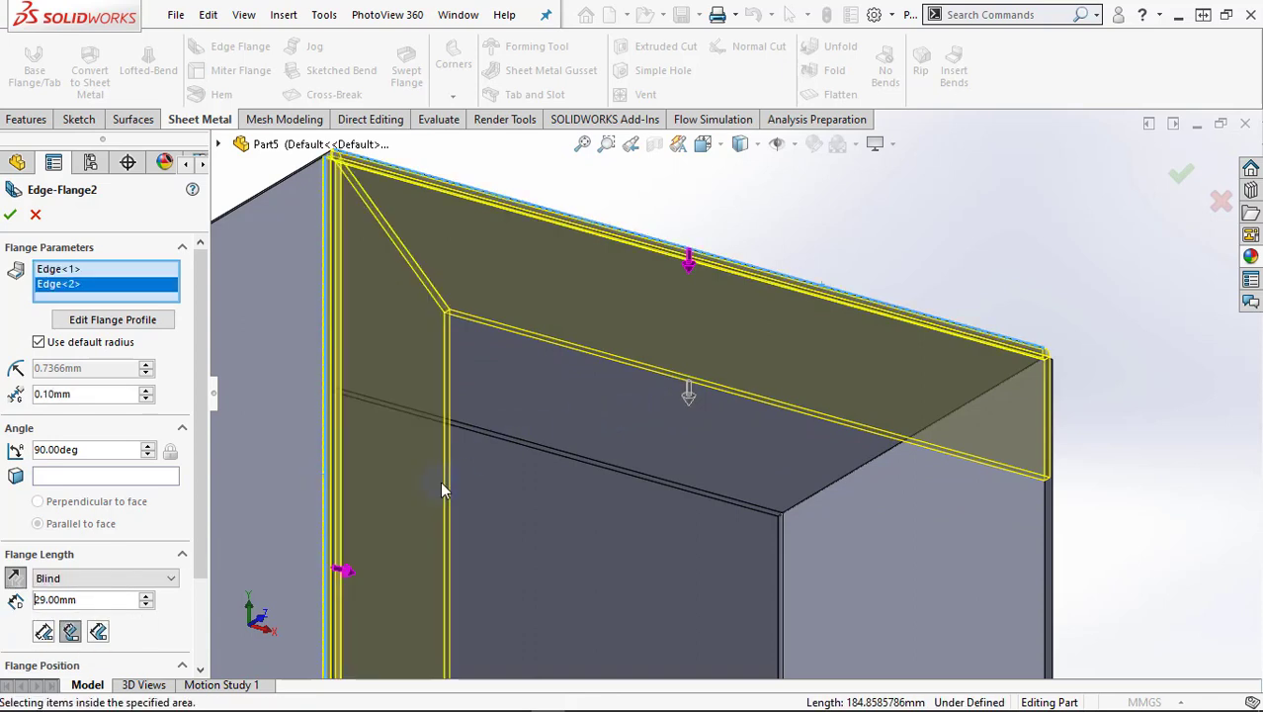
{"action": "scroll", "coordinate": [583, 485], "scroll_direction": "up", "scroll_amount": 2}
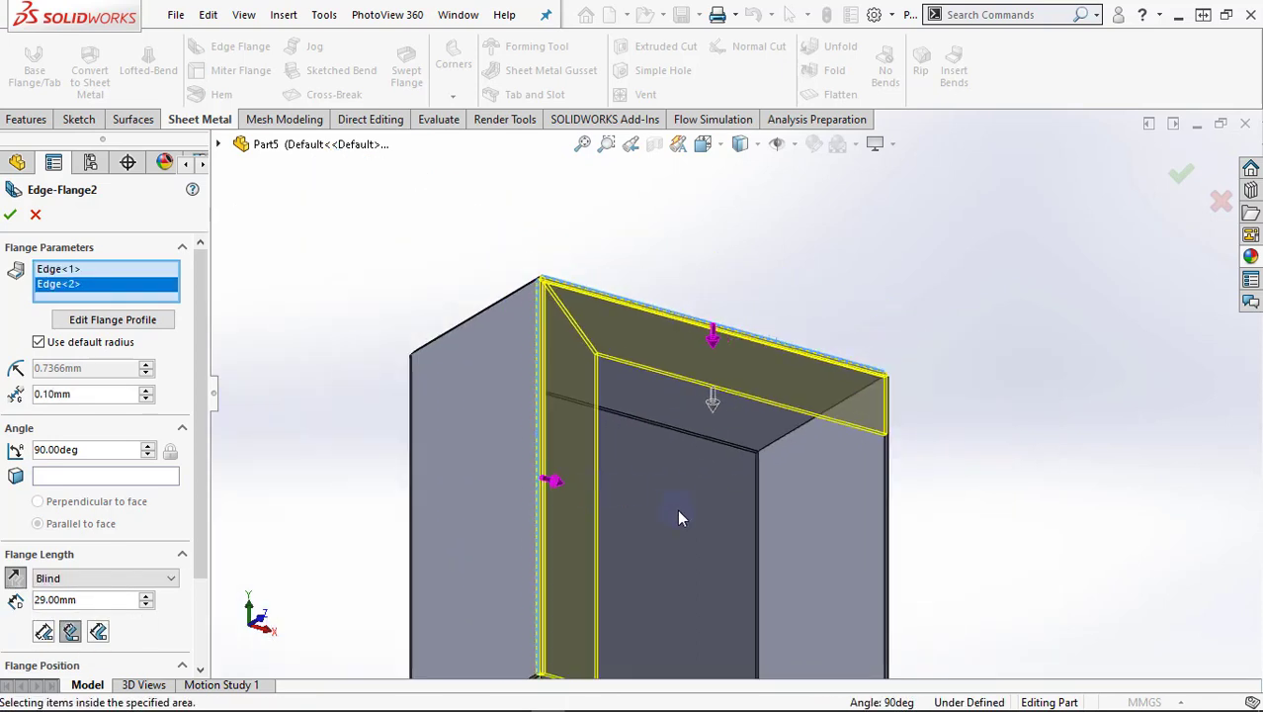
{"action": "mouse_move", "coordinate": [678, 517]}
{"action": "middle_mouse_down"}
{"action": "mouse_move", "coordinate": [597, 556]}
{"action": "mouse_move", "coordinate": [652, 358]}
{"action": "middle_mouse_up"}
{"action": "scroll", "coordinate": [684, 427], "scroll_direction": "down", "scroll_amount": 2}
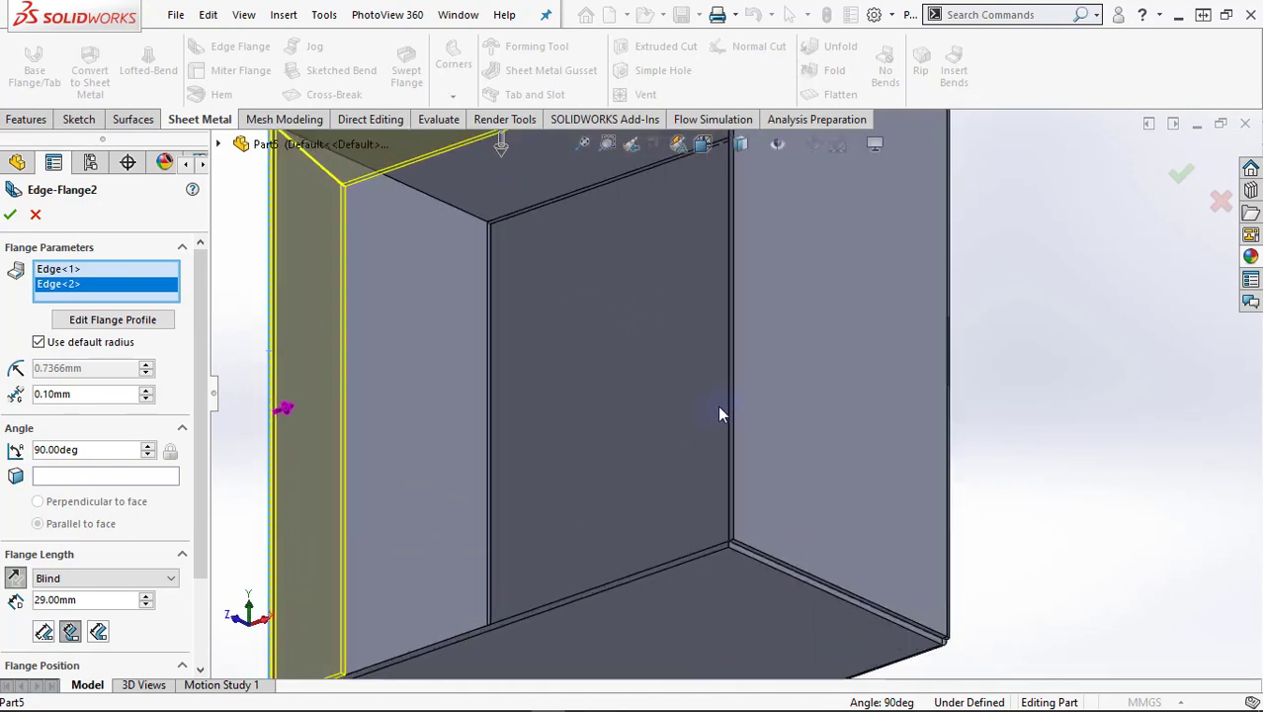
{"action": "left_click", "coordinate": [734, 407]}
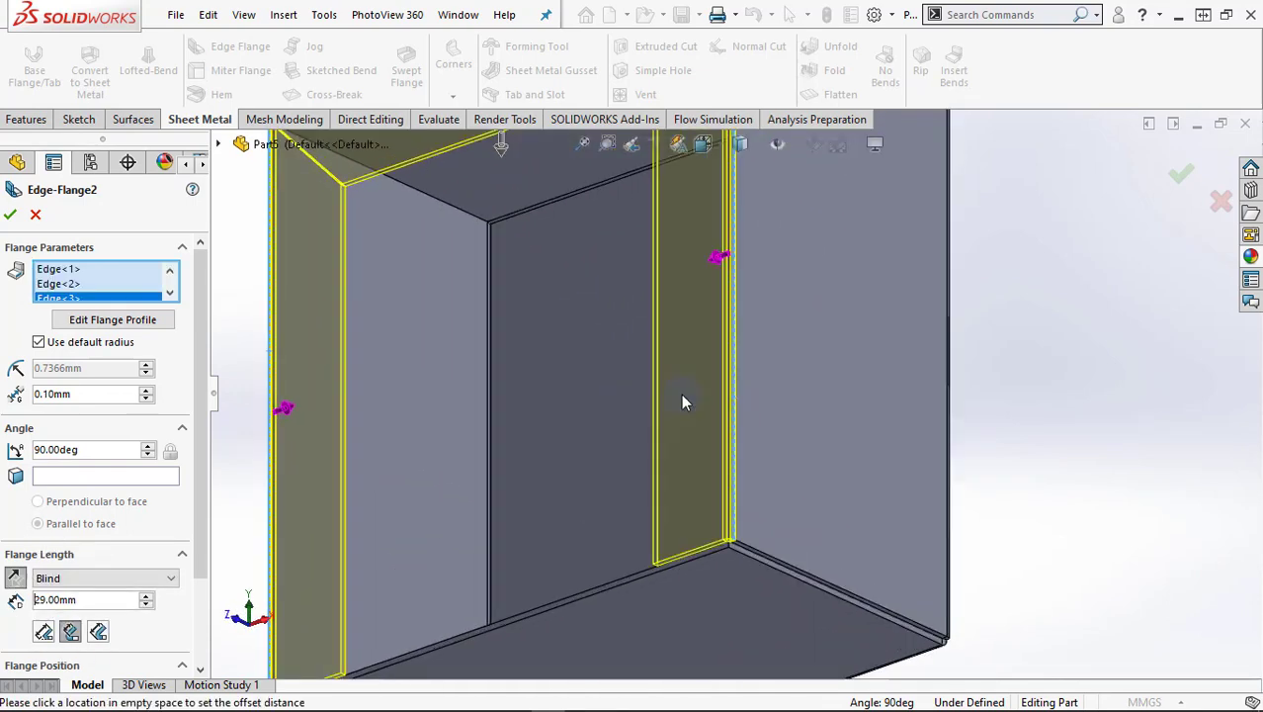
Add the bottom front edge and set the frame flange length to 30 mm
{"action": "left_click", "coordinate": [596, 600]}
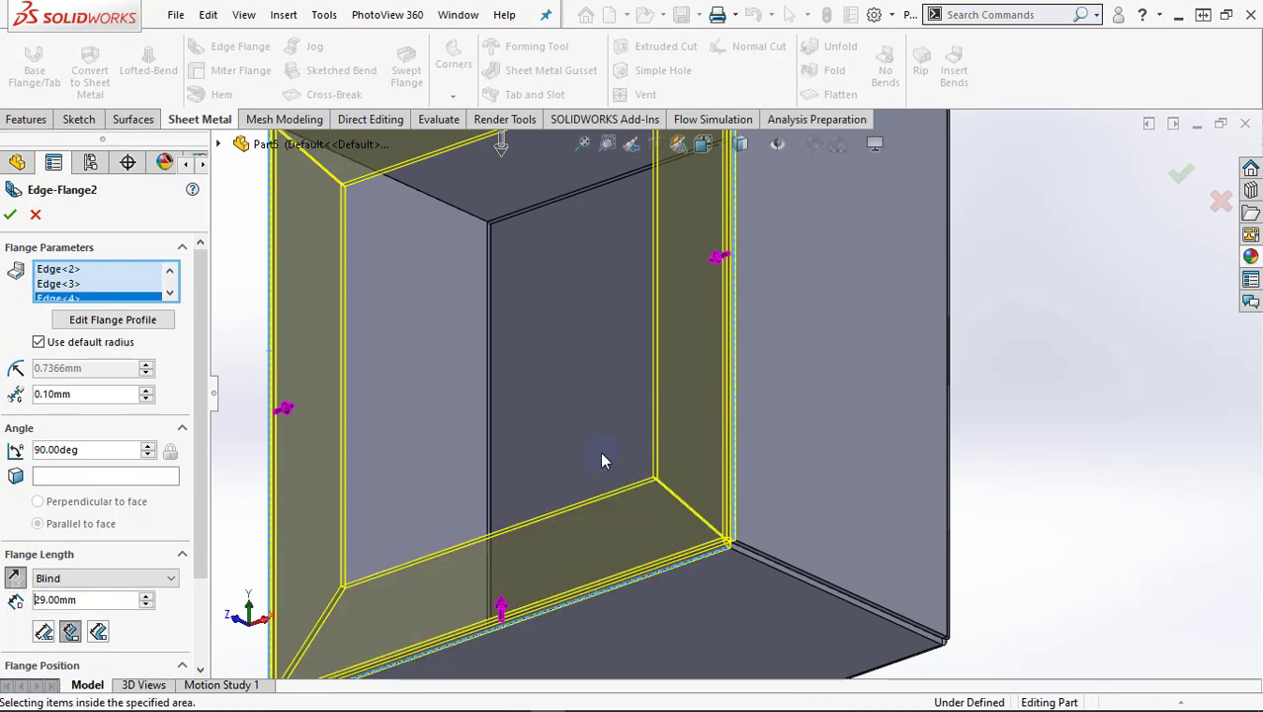
{"action": "scroll", "coordinate": [589, 472], "scroll_direction": "up", "scroll_amount": 3}
{"action": "scroll", "coordinate": [656, 495], "scroll_direction": "up", "scroll_amount": 3}
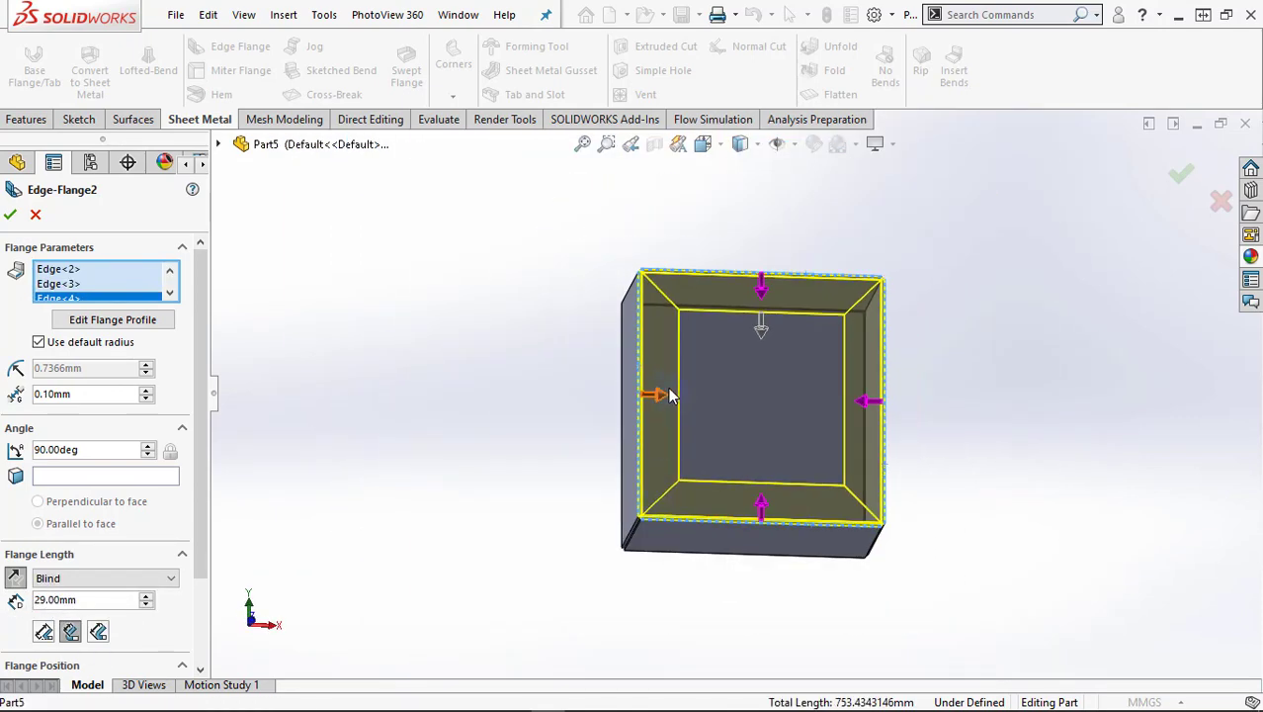
{"action": "scroll", "coordinate": [720, 238], "scroll_direction": "down", "scroll_amount": 5}
{"action": "scroll", "coordinate": [720, 237], "scroll_direction": "down", "scroll_amount": 3}
{"action": "scroll", "coordinate": [705, 290], "scroll_direction": "down", "scroll_amount": 2}
{"action": "scroll", "coordinate": [705, 301], "scroll_direction": "up", "scroll_amount": 1}
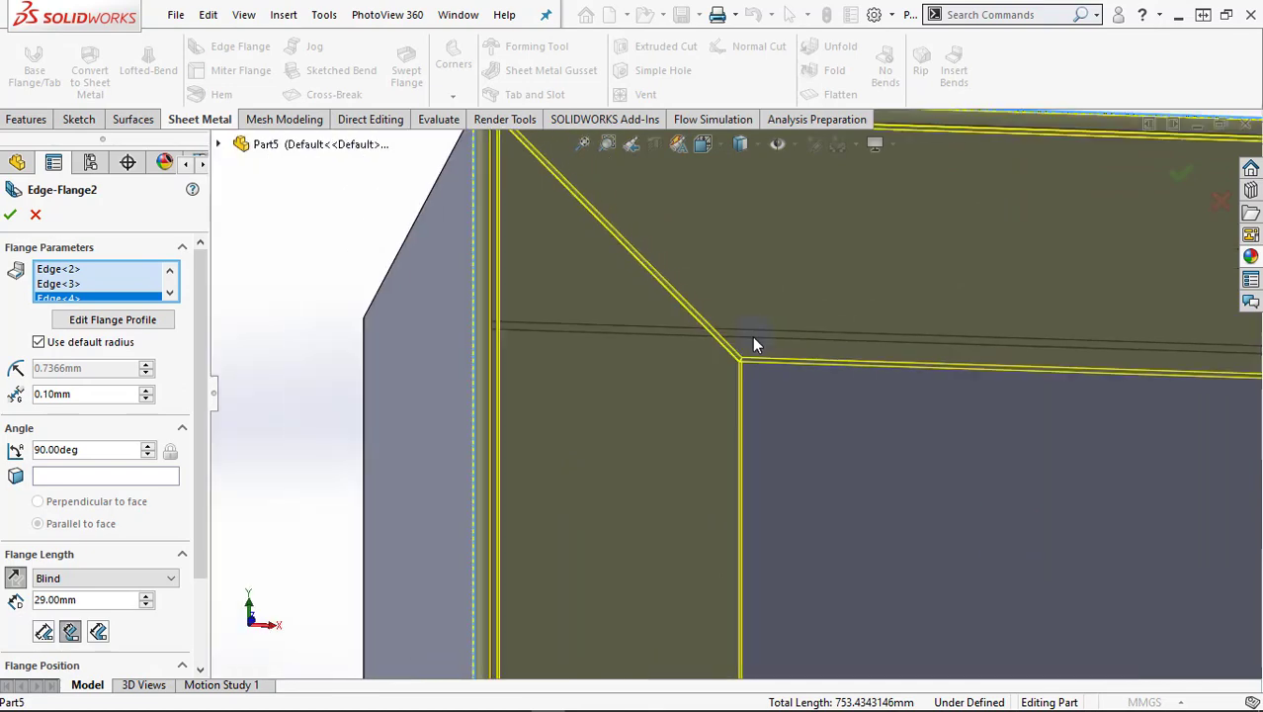
{"action": "scroll", "coordinate": [560, 358], "scroll_direction": "up", "scroll_amount": 3}
{"action": "scroll", "coordinate": [573, 393], "scroll_direction": "up", "scroll_amount": 2}
{"action": "scroll", "coordinate": [556, 411], "scroll_direction": "up", "scroll_amount": 2}
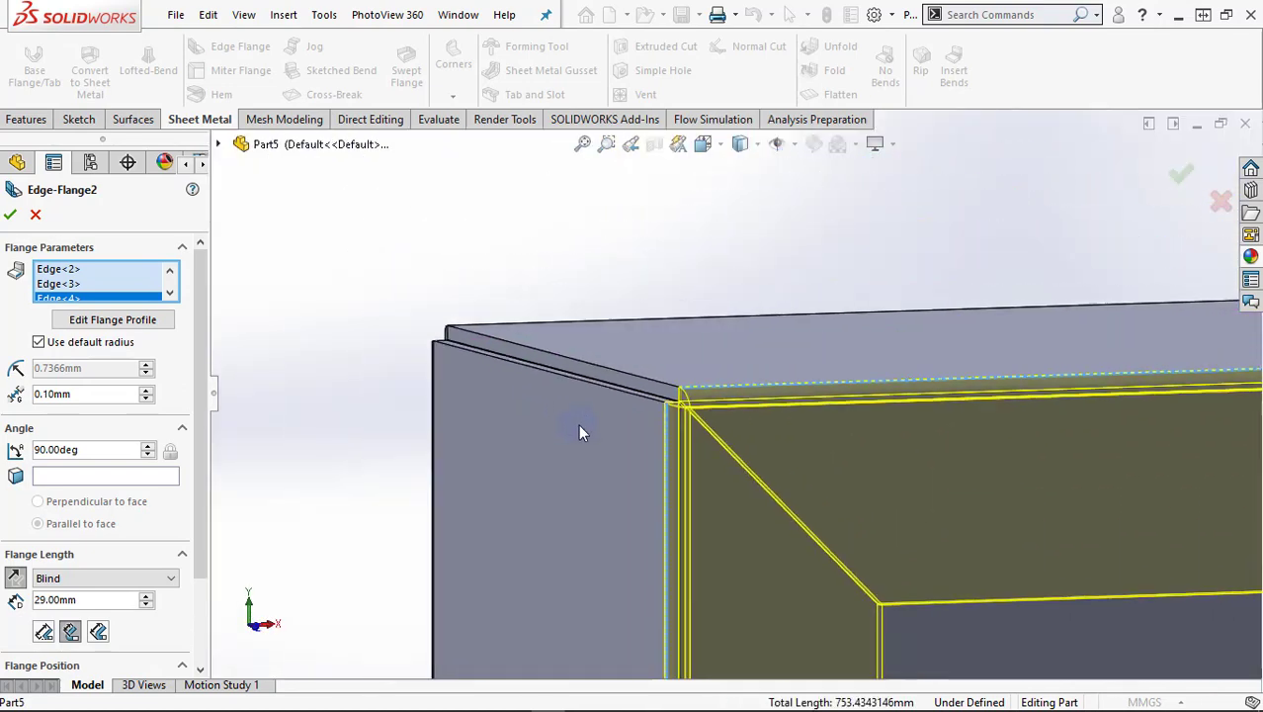
{"action": "scroll", "coordinate": [583, 429], "scroll_direction": "up", "scroll_amount": 2}
{"action": "scroll", "coordinate": [693, 460], "scroll_direction": "up", "scroll_amount": 5}
{"action": "scroll", "coordinate": [791, 481], "scroll_direction": "down", "scroll_amount": 2}
{"action": "scroll", "coordinate": [682, 400], "scroll_direction": "down", "scroll_amount": 3}
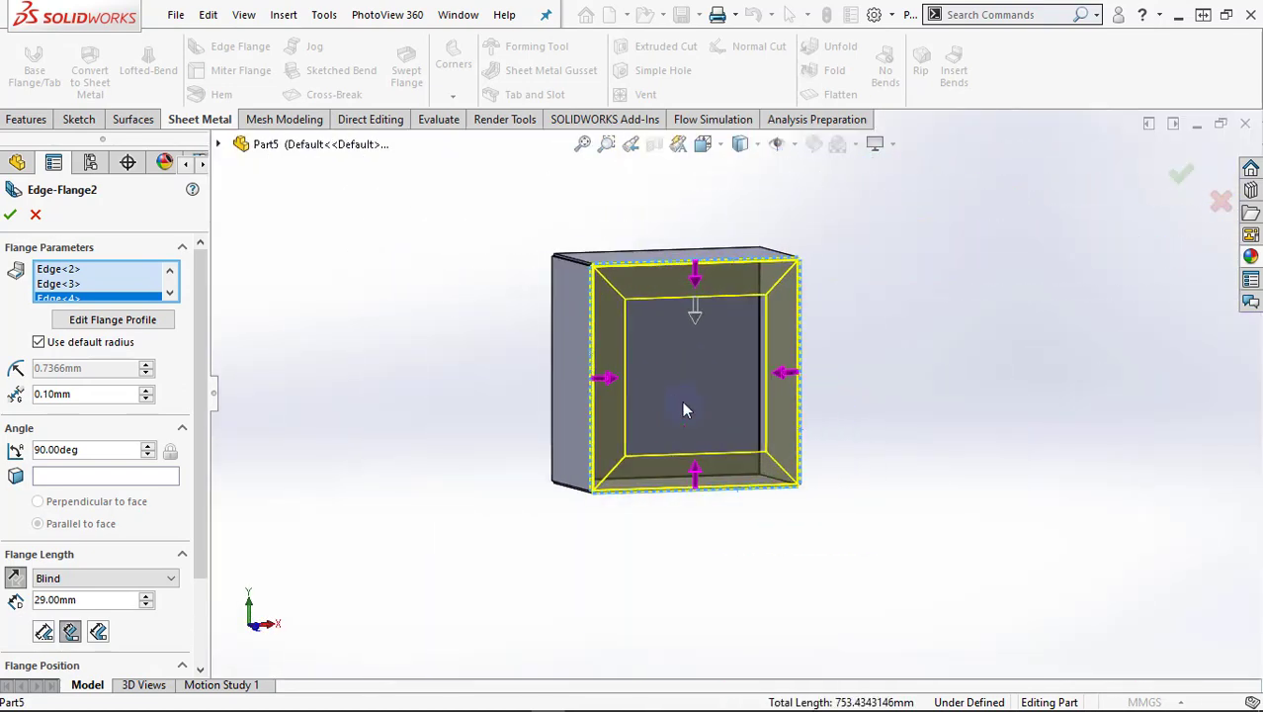
{"action": "scroll", "coordinate": [682, 400], "scroll_direction": "down", "scroll_amount": 1}
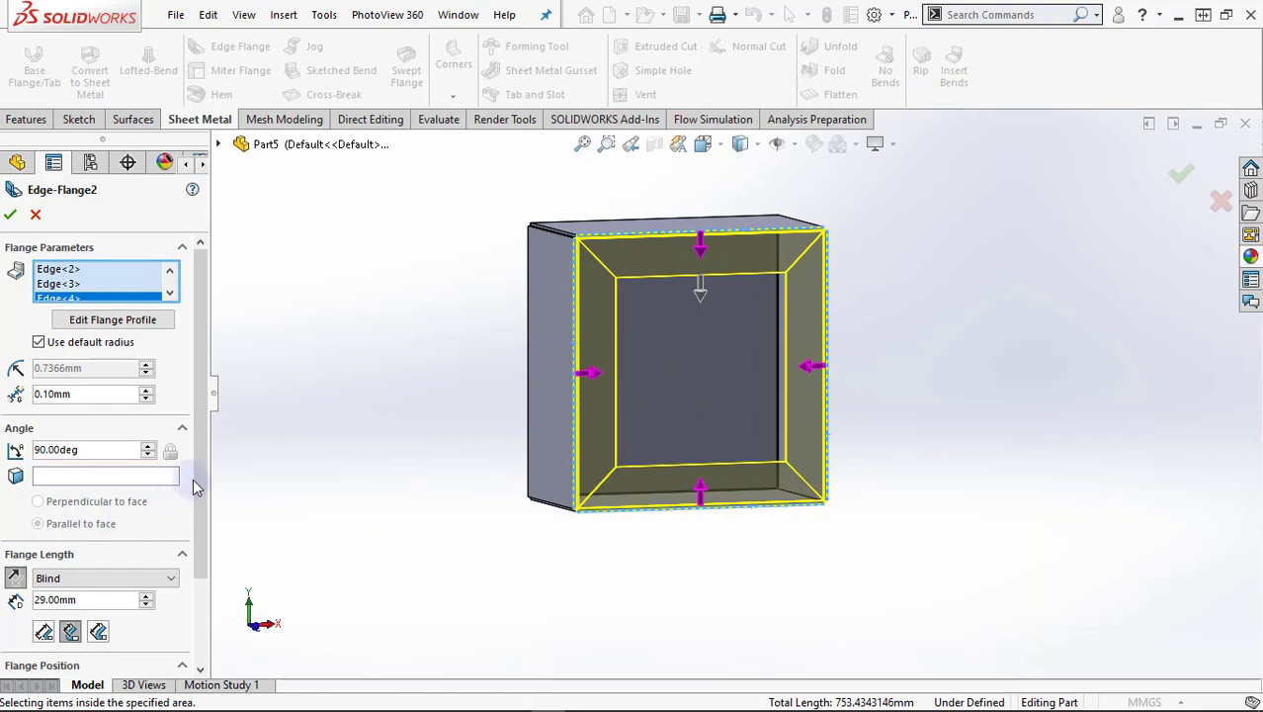
{"action": "left_click_drag", "start_coordinate": [194, 484], "coordinate": [198, 555]}
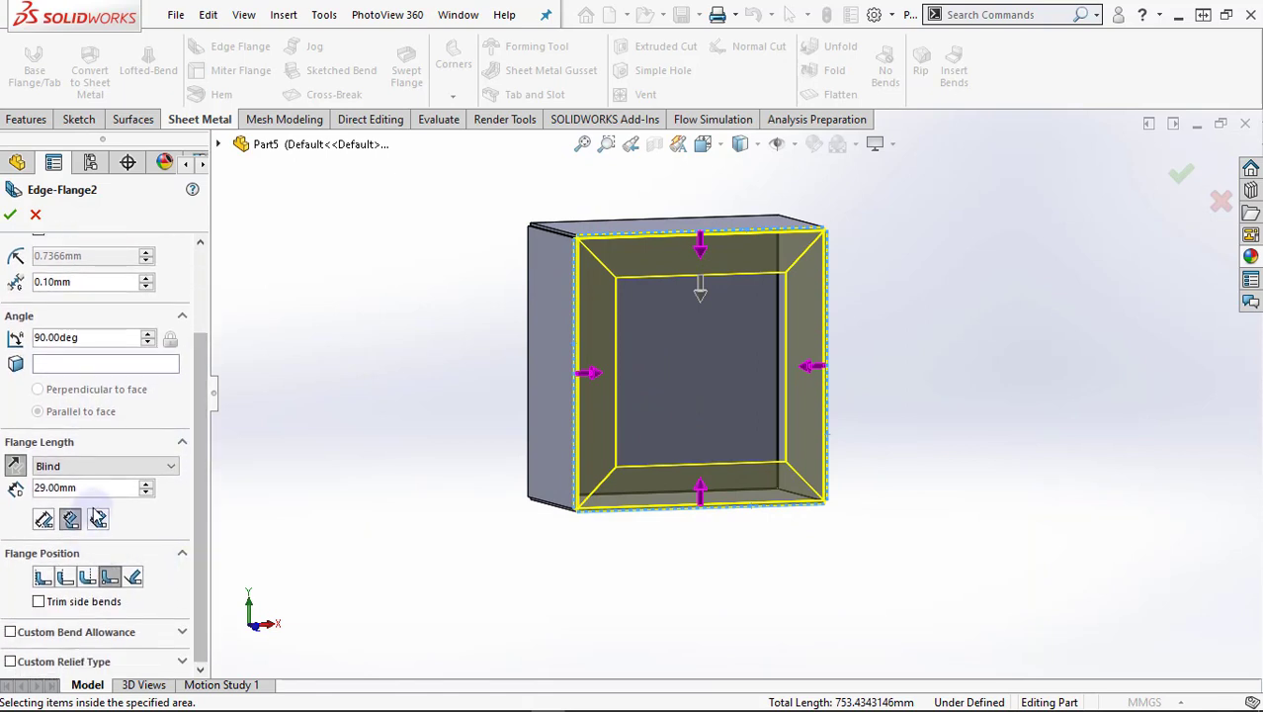
{"action": "left_click_drag", "start_coordinate": [87, 487], "coordinate": [4, 491]}
{"action": "type", "text": "30"}
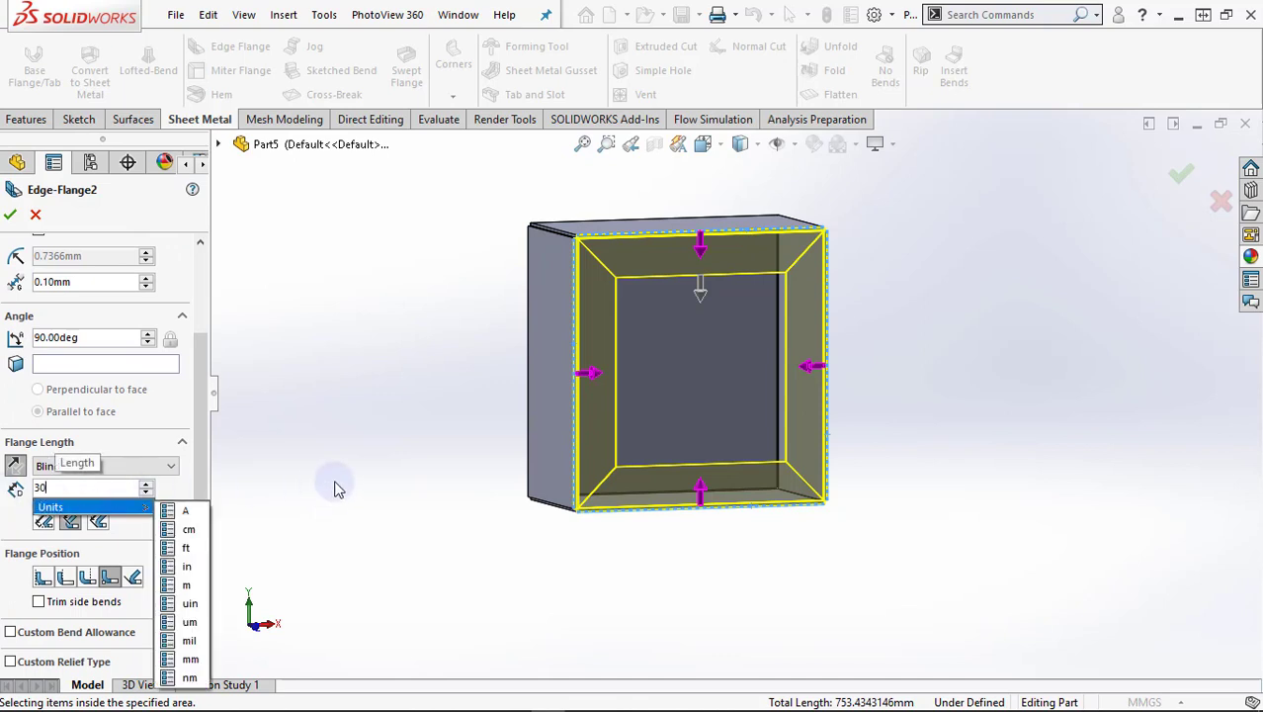
{"action": "key", "text": "Return"}
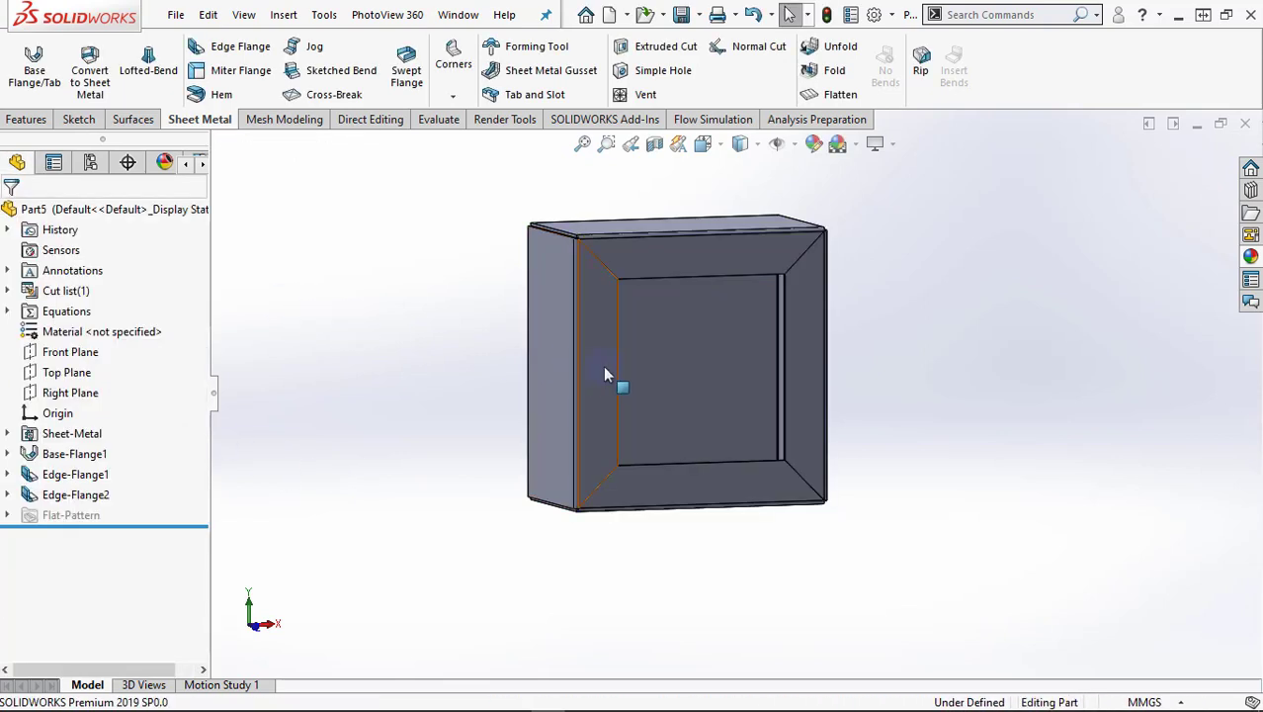
Reopen Edge-Flange2, enter a 25 mm flange length, and accept the edit
{"action": "mouse_move", "coordinate": [920, 399]}
{"action": "middle_mouse_down"}
{"action": "mouse_move", "coordinate": [809, 415]}
{"action": "mouse_move", "coordinate": [942, 439]}
{"action": "middle_mouse_up"}
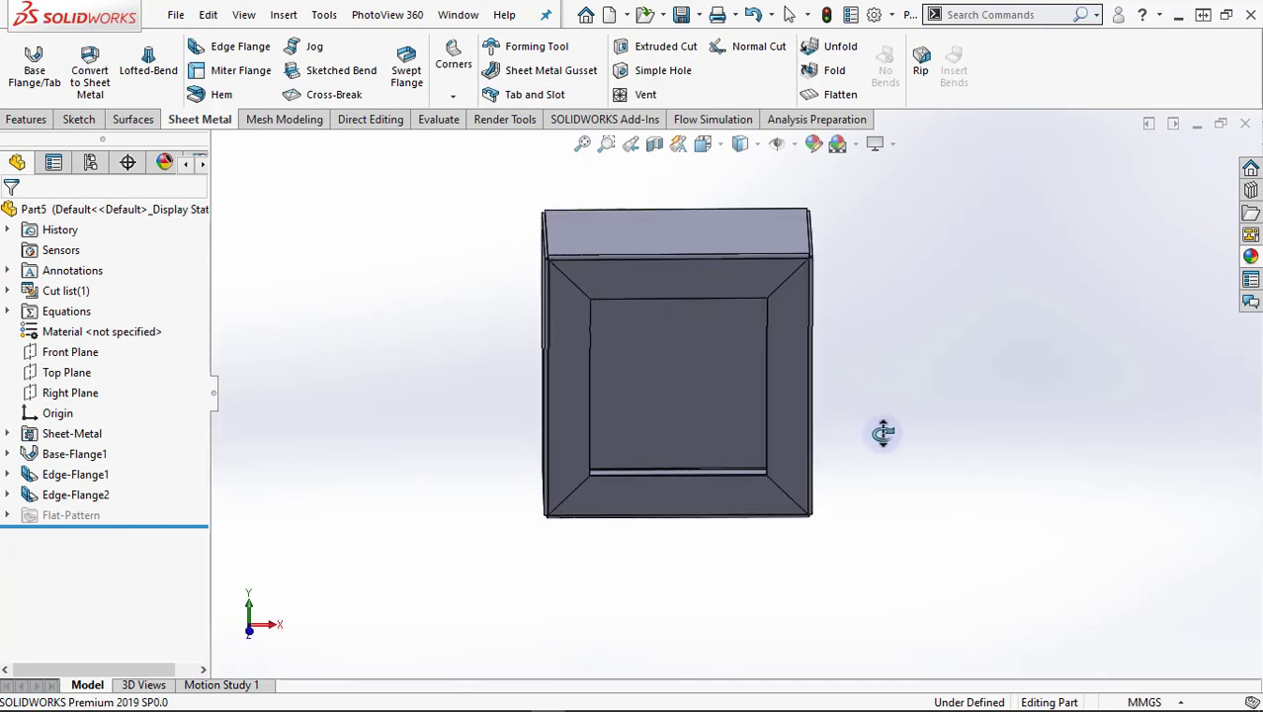
{"action": "left_click", "coordinate": [47, 522]}
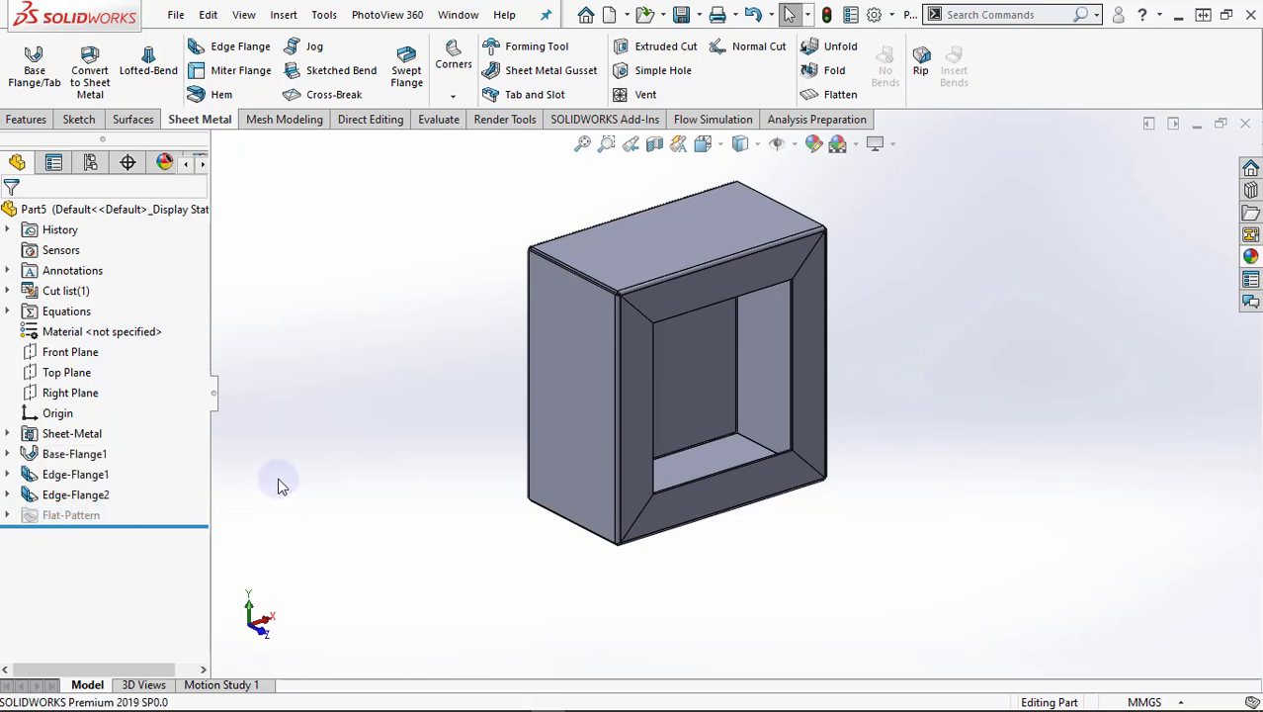
{"action": "left_click", "coordinate": [61, 494]}
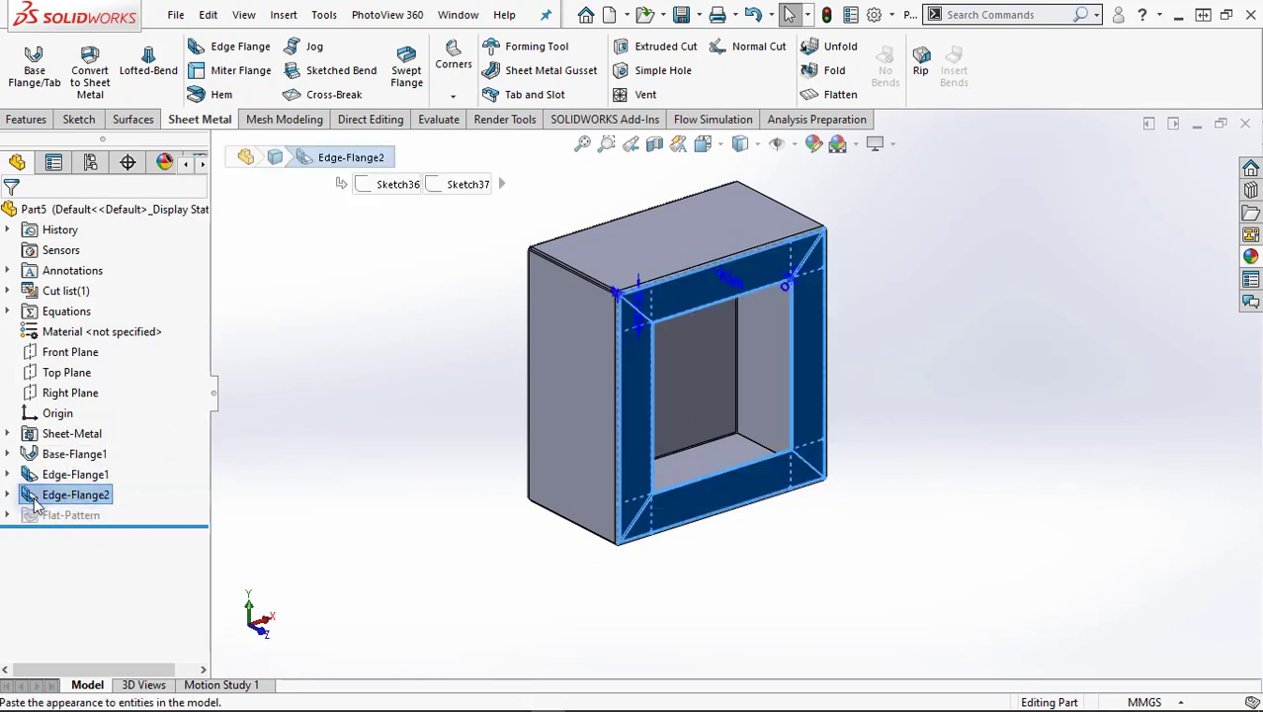
{"action": "left_click", "coordinate": [47, 442]}
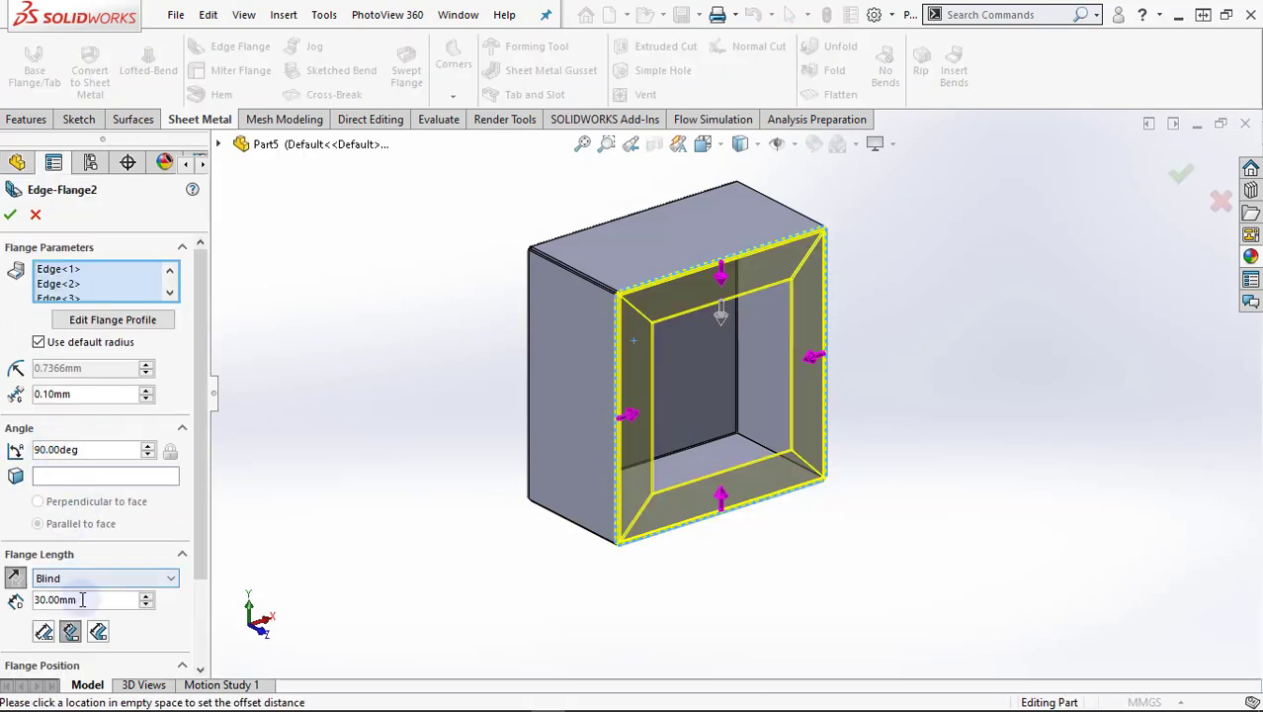
{"action": "left_click_drag", "start_coordinate": [79, 599], "coordinate": [16, 600]}
{"action": "type", "text": "25"}
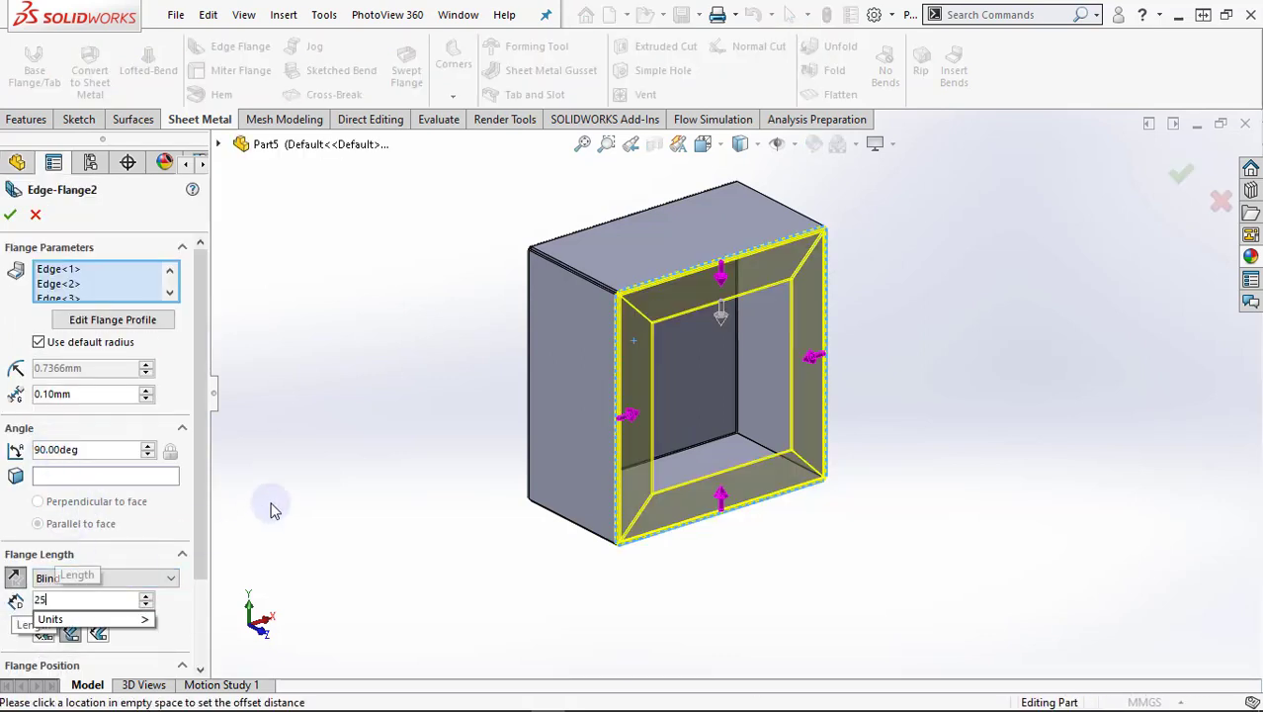
{"action": "key", "text": "Return"}
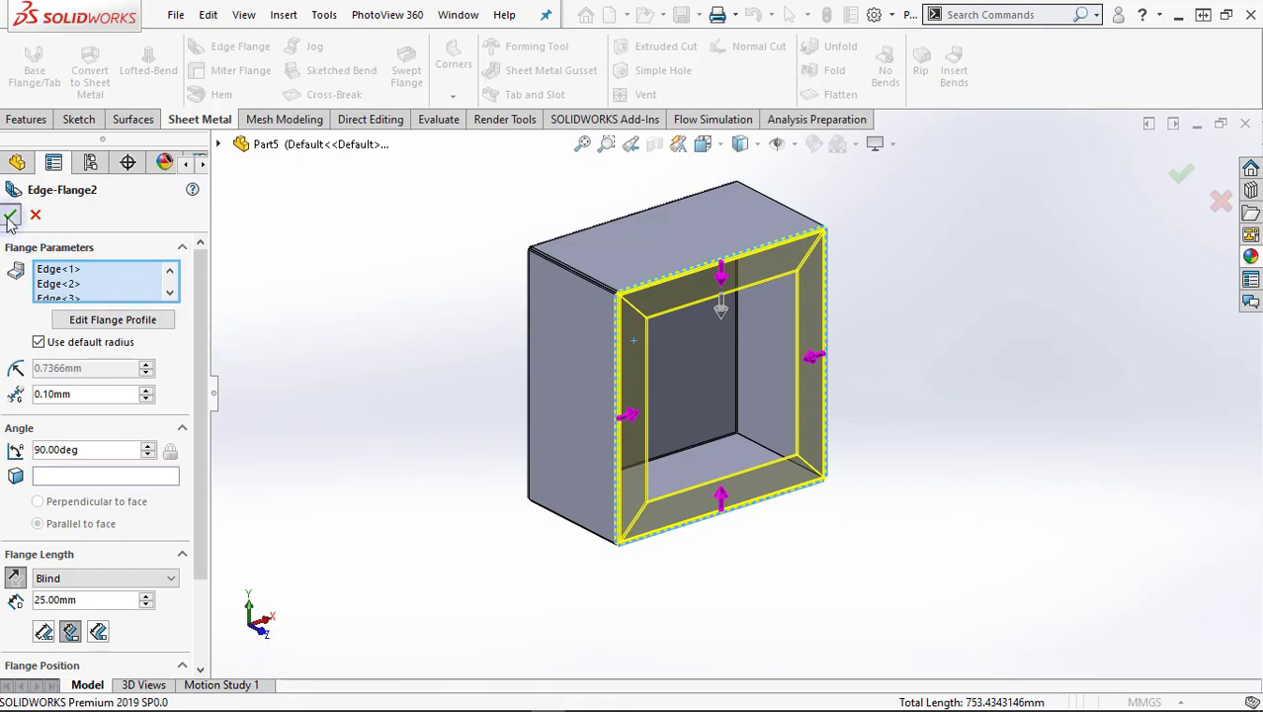
{"action": "left_click", "coordinate": [10, 215]}
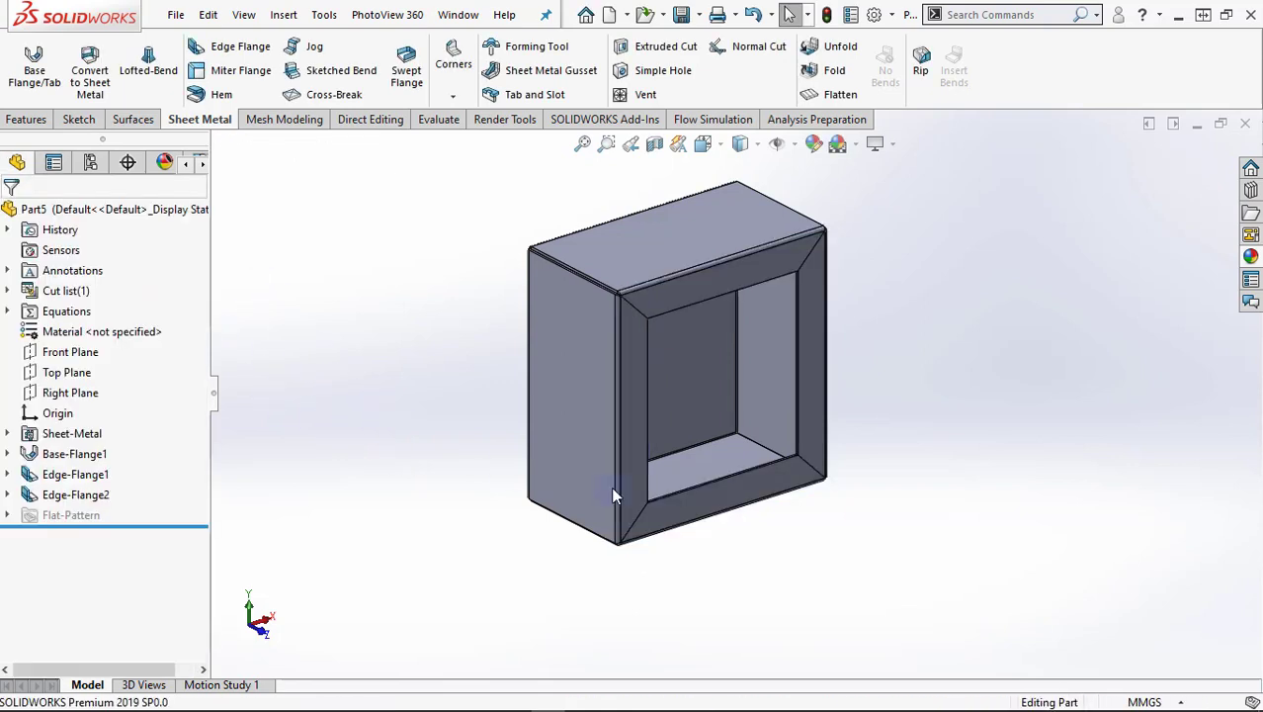
{"action": "scroll", "coordinate": [712, 446], "scroll_direction": "down", "scroll_amount": 2}
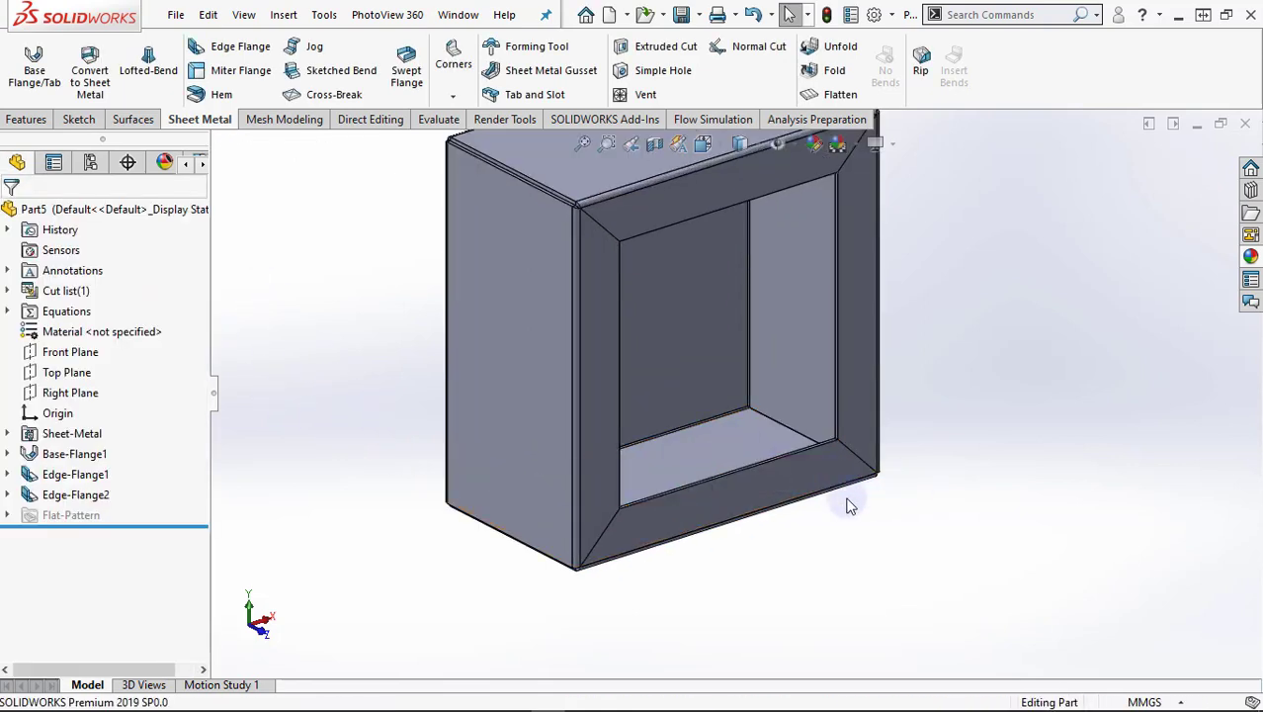
{"action": "middle_click_drag", "start_coordinate": [395, 396], "coordinate": [427, 401]}
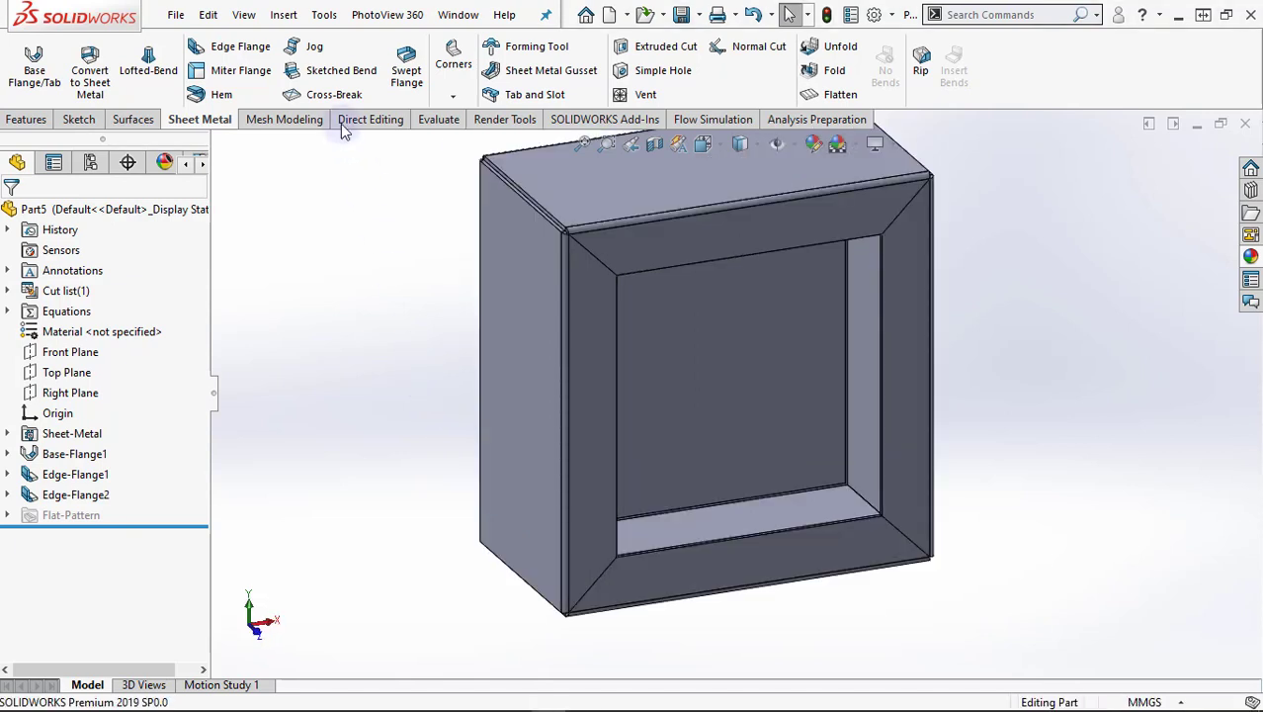
Start an edge flange on the bottom, right, left and top inner edges of the front frame
{"action": "left_click", "coordinate": [242, 52]}
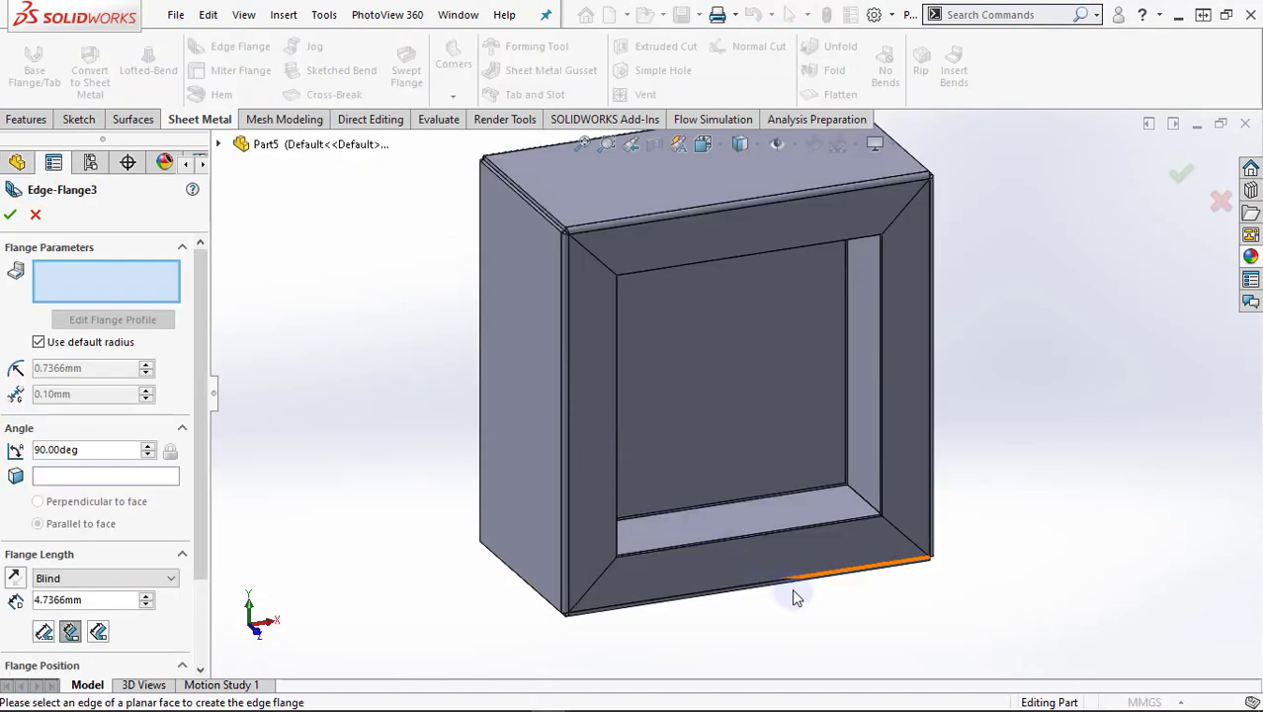
{"action": "scroll", "coordinate": [786, 581], "scroll_direction": "down", "scroll_amount": 3}
{"action": "scroll", "coordinate": [741, 345], "scroll_direction": "down", "scroll_amount": 2}
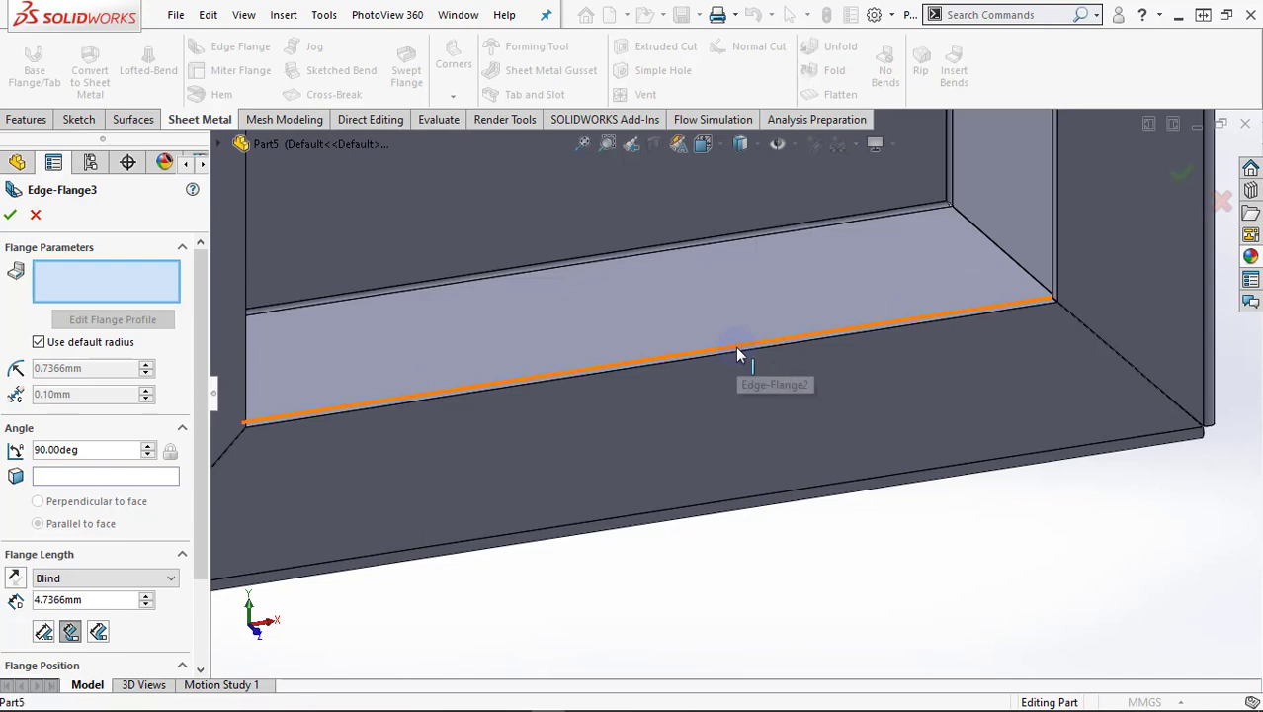
{"action": "left_click", "coordinate": [736, 346]}
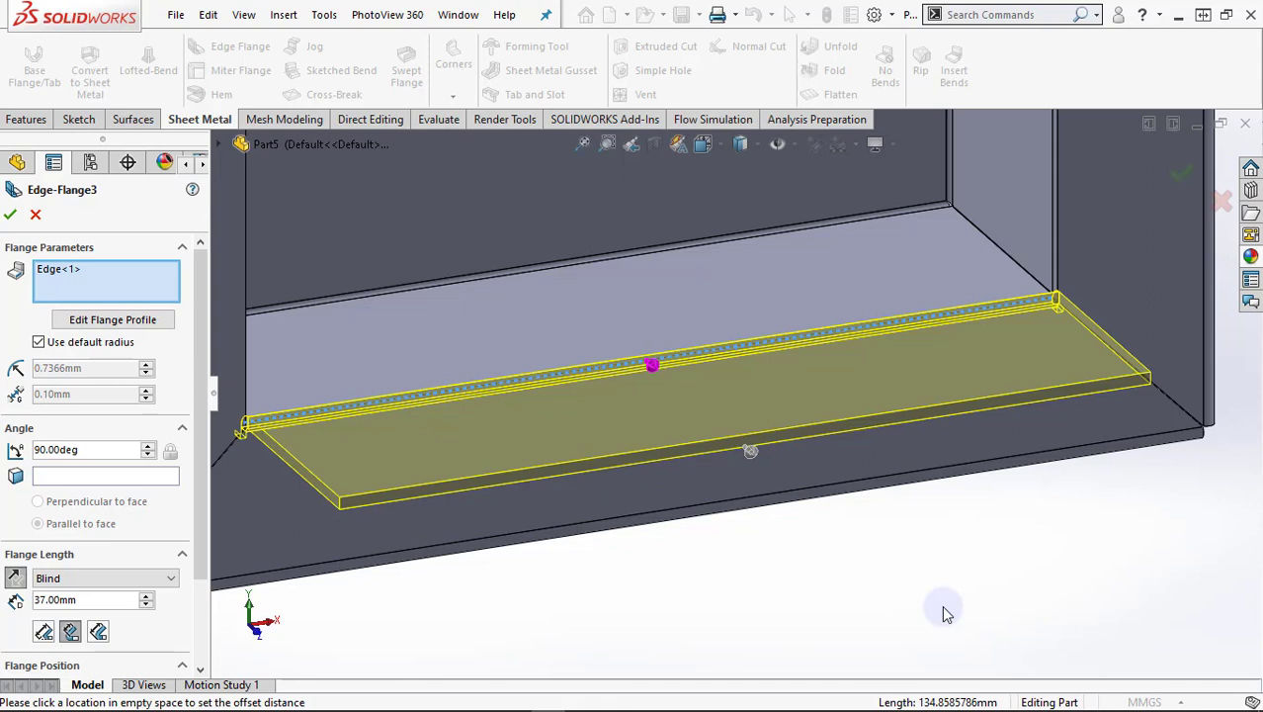
{"action": "left_click", "coordinate": [1051, 228]}
{"action": "scroll", "coordinate": [982, 259], "scroll_direction": "up", "scroll_amount": 3}
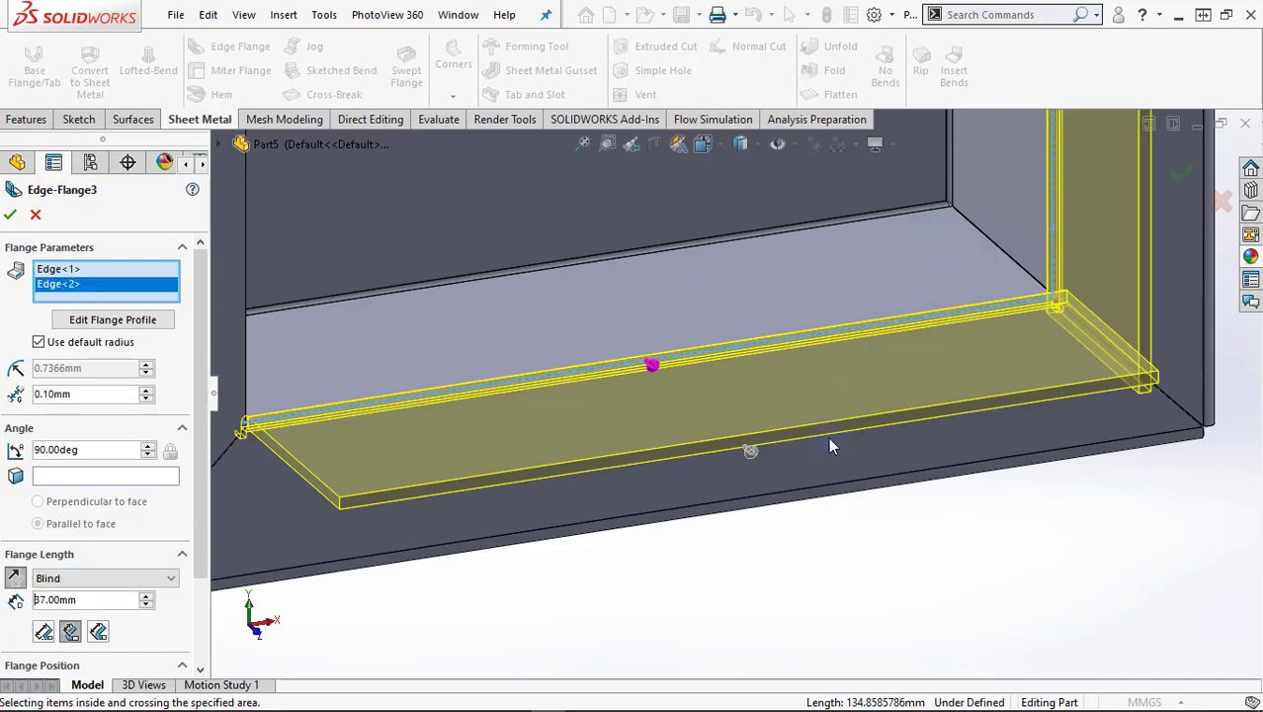
{"action": "scroll", "coordinate": [744, 394], "scroll_direction": "down", "scroll_amount": 3}
{"action": "scroll", "coordinate": [624, 429], "scroll_direction": "up", "scroll_amount": 2}
{"action": "middle_click_drag", "start_coordinate": [624, 429], "coordinate": [436, 322]}
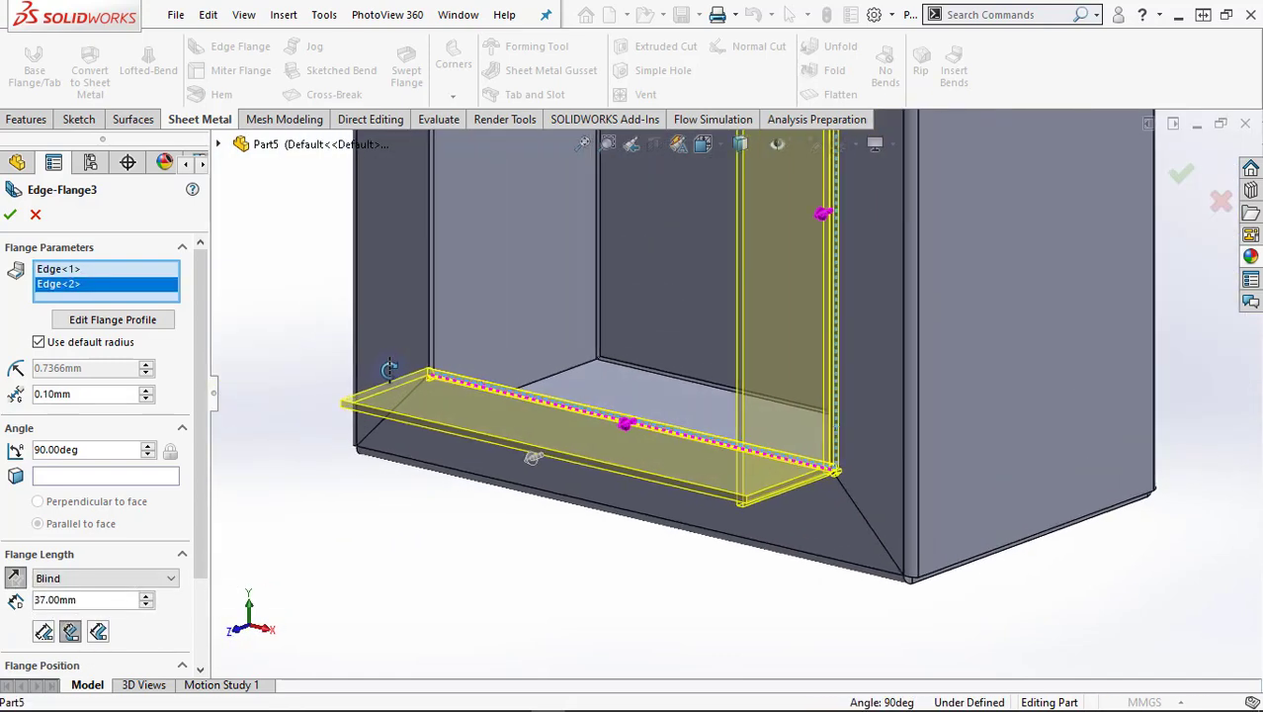
{"action": "left_click", "coordinate": [435, 332]}
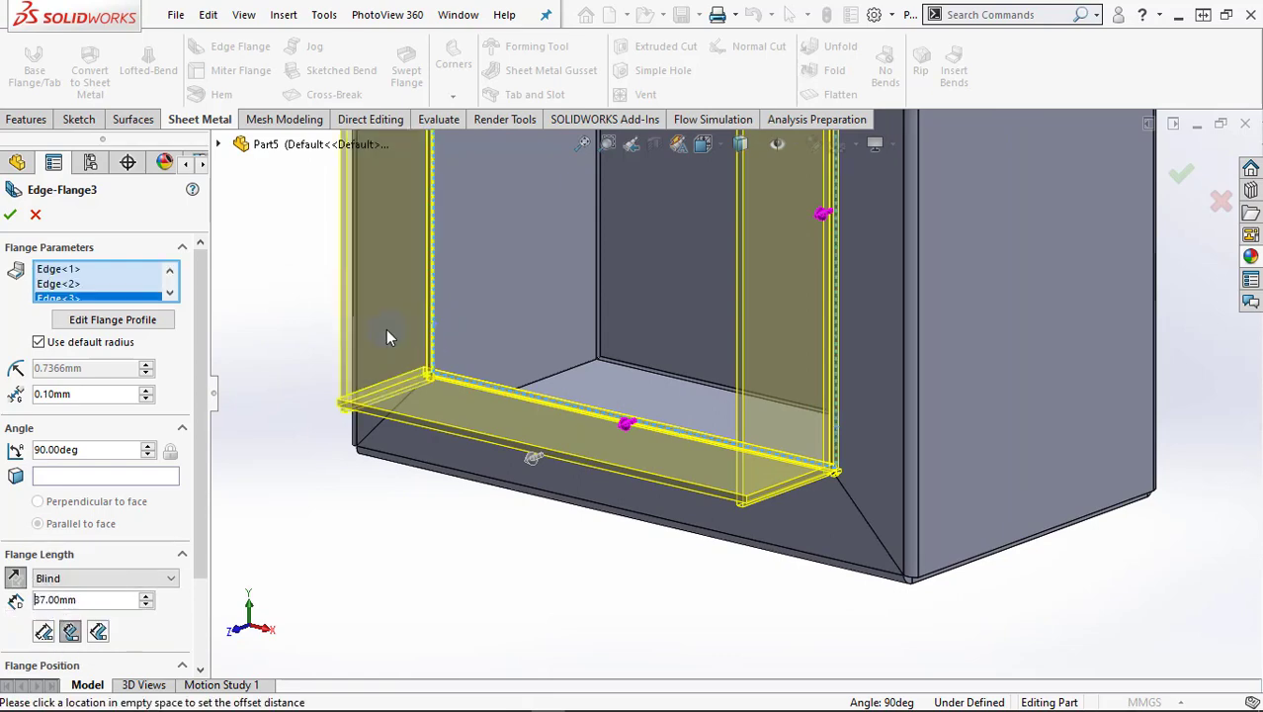
{"action": "scroll", "coordinate": [494, 423], "scroll_direction": "up", "scroll_amount": 4}
{"action": "scroll", "coordinate": [700, 212], "scroll_direction": "down", "scroll_amount": 4}
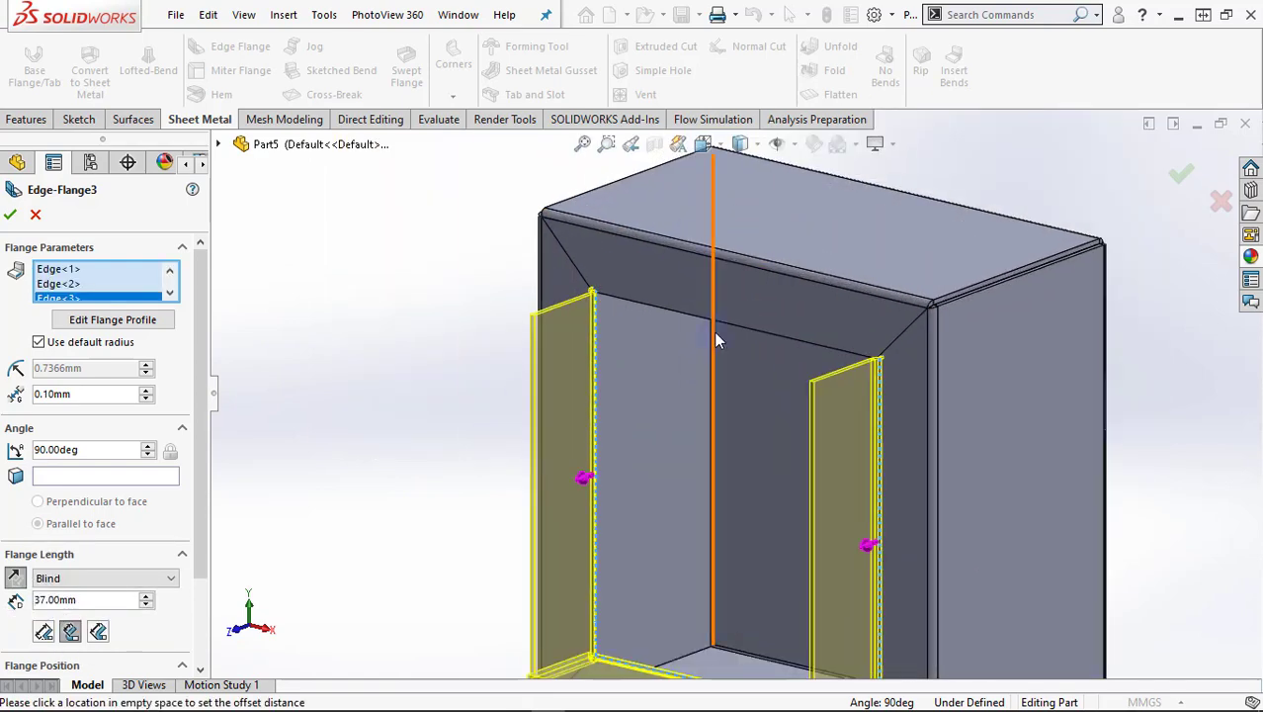
{"action": "mouse_move", "coordinate": [717, 341]}
{"action": "middle_mouse_down"}
{"action": "mouse_move", "coordinate": [817, 294]}
{"action": "mouse_move", "coordinate": [653, 276]}
{"action": "middle_mouse_up"}
{"action": "scroll", "coordinate": [633, 227], "scroll_direction": "down", "scroll_amount": 3}
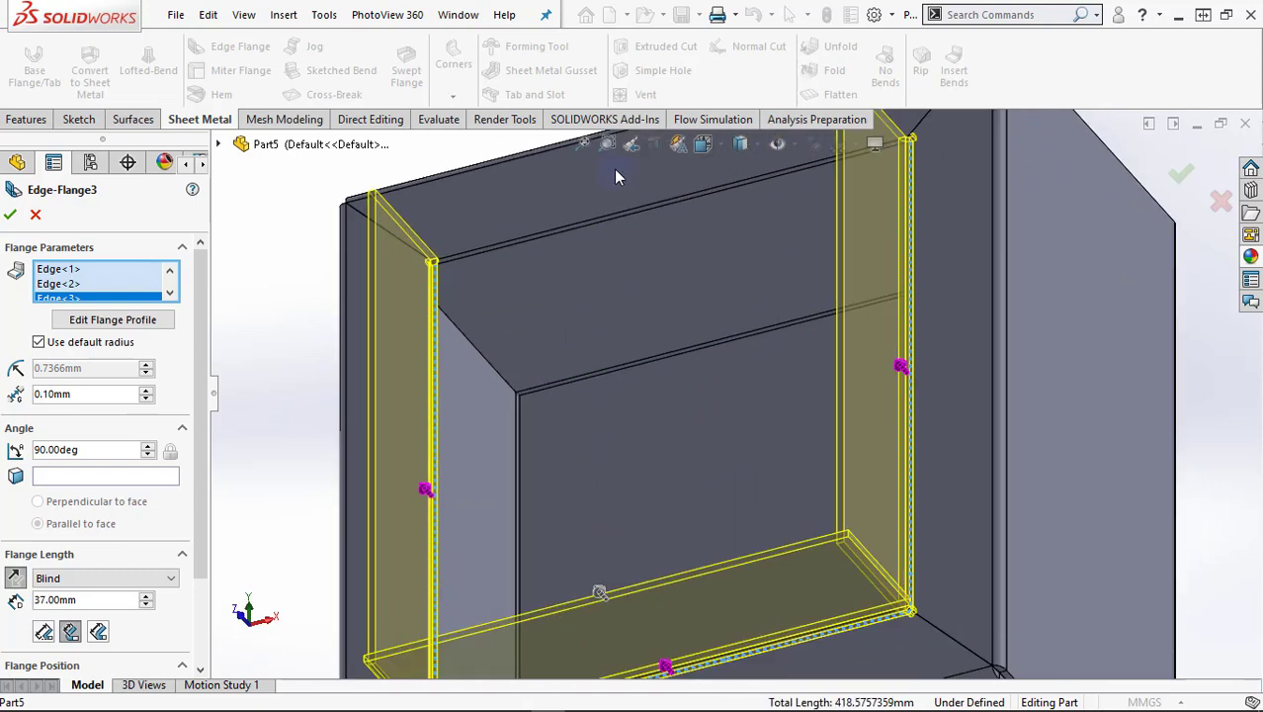
{"action": "scroll", "coordinate": [618, 193], "scroll_direction": "down", "scroll_amount": 3}
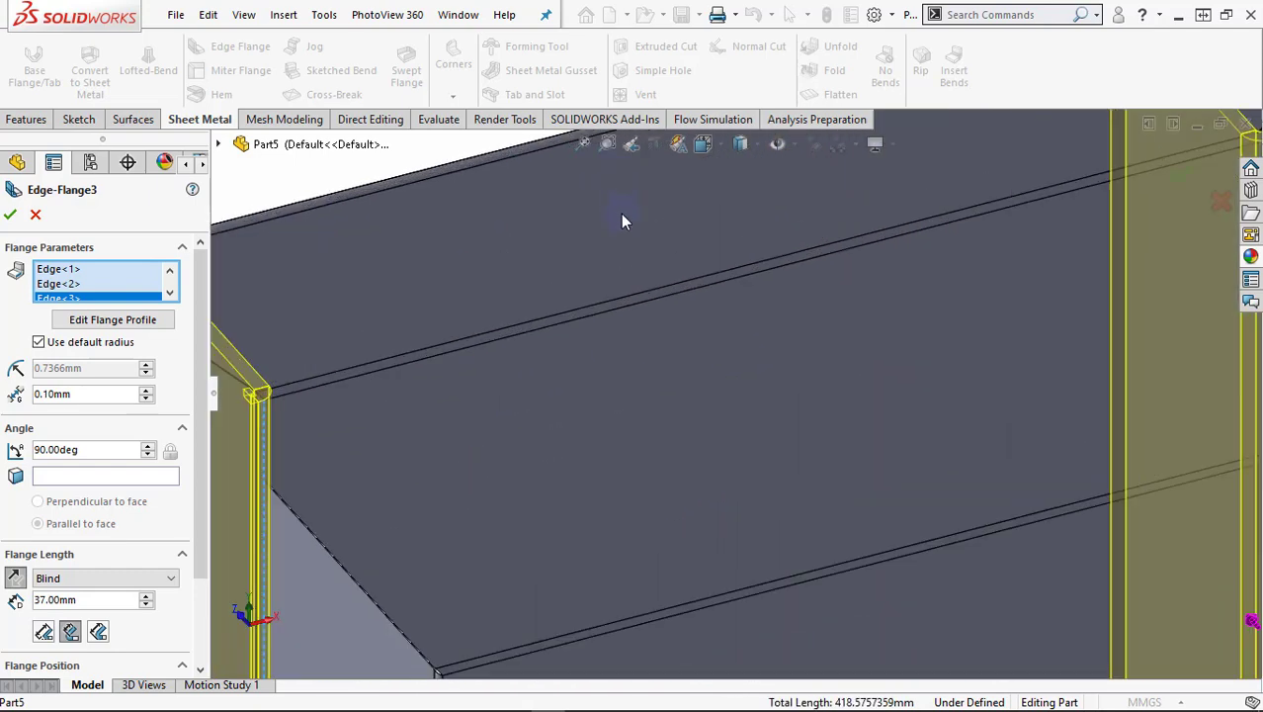
{"action": "left_click", "coordinate": [635, 310]}
{"action": "scroll", "coordinate": [614, 324], "scroll_direction": "up", "scroll_amount": 3}
{"action": "scroll", "coordinate": [617, 333], "scroll_direction": "up", "scroll_amount": 4}
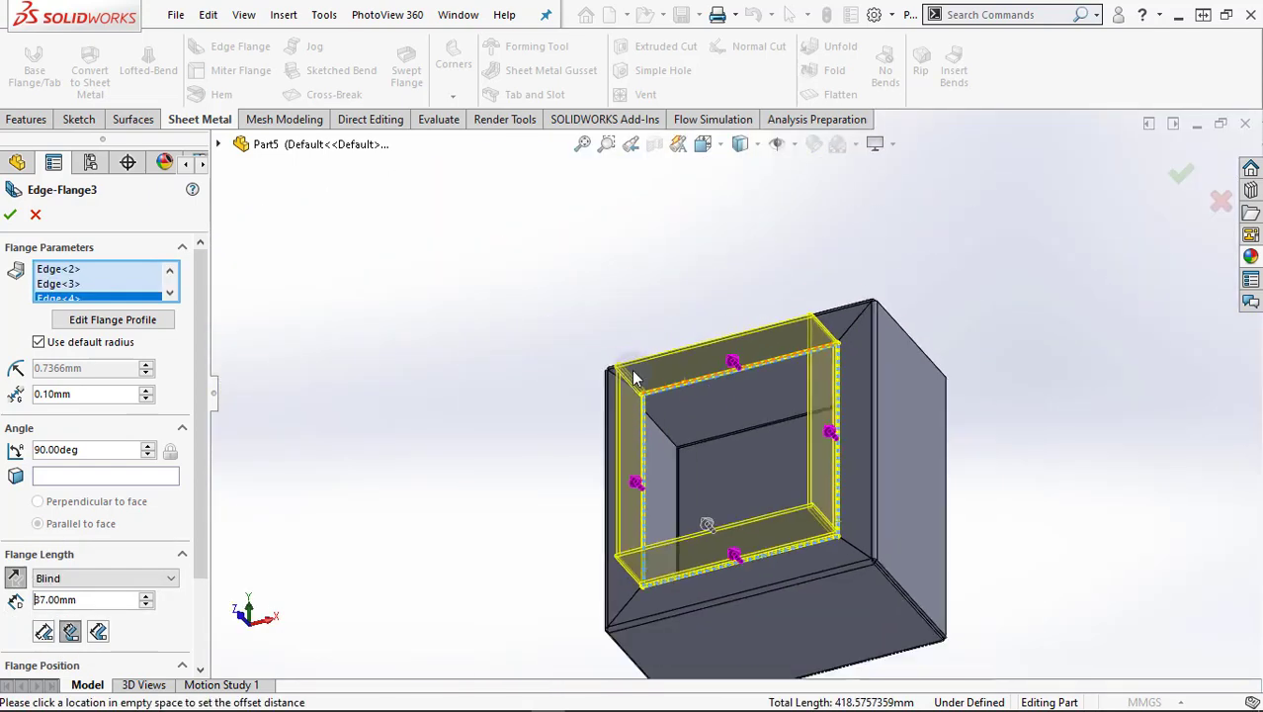
Set the flange length to 5 mm and check the previews
{"action": "mouse_move", "coordinate": [713, 476]}
{"action": "middle_mouse_down"}
{"action": "mouse_move", "coordinate": [629, 585]}
{"action": "mouse_move", "coordinate": [626, 623]}
{"action": "middle_mouse_up"}
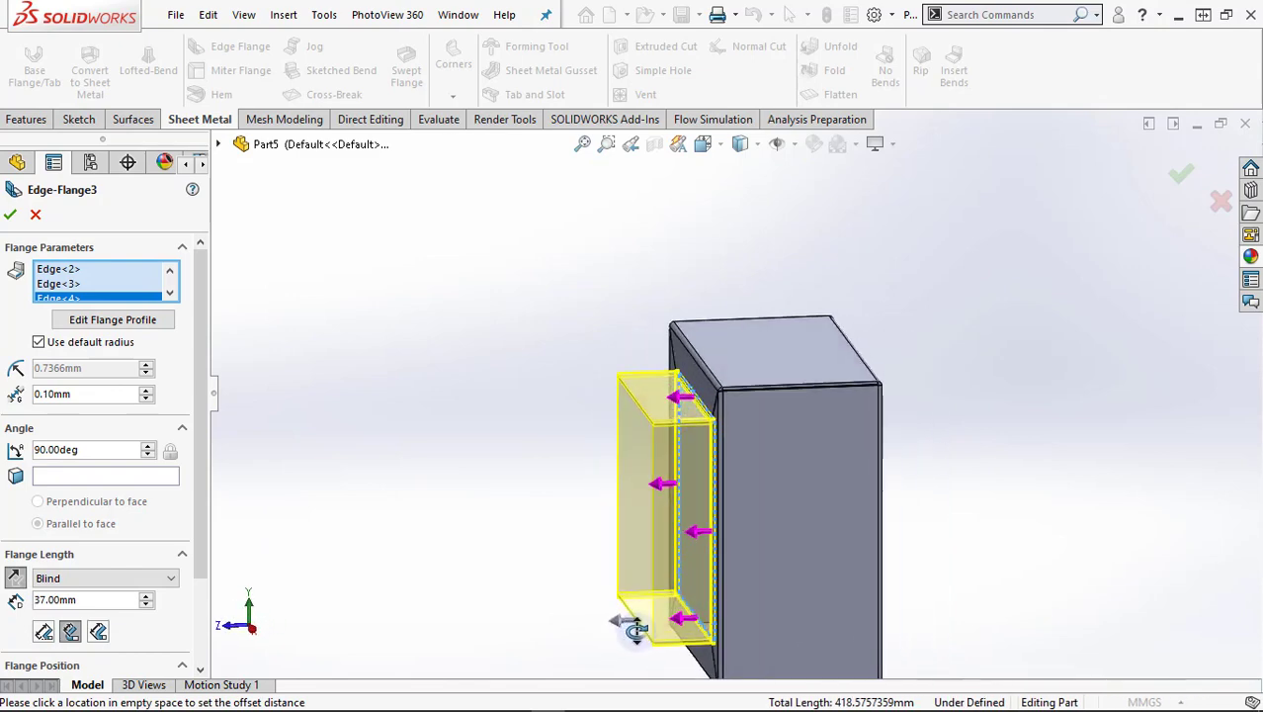
{"action": "left_click_drag", "start_coordinate": [201, 443], "coordinate": [203, 557]}
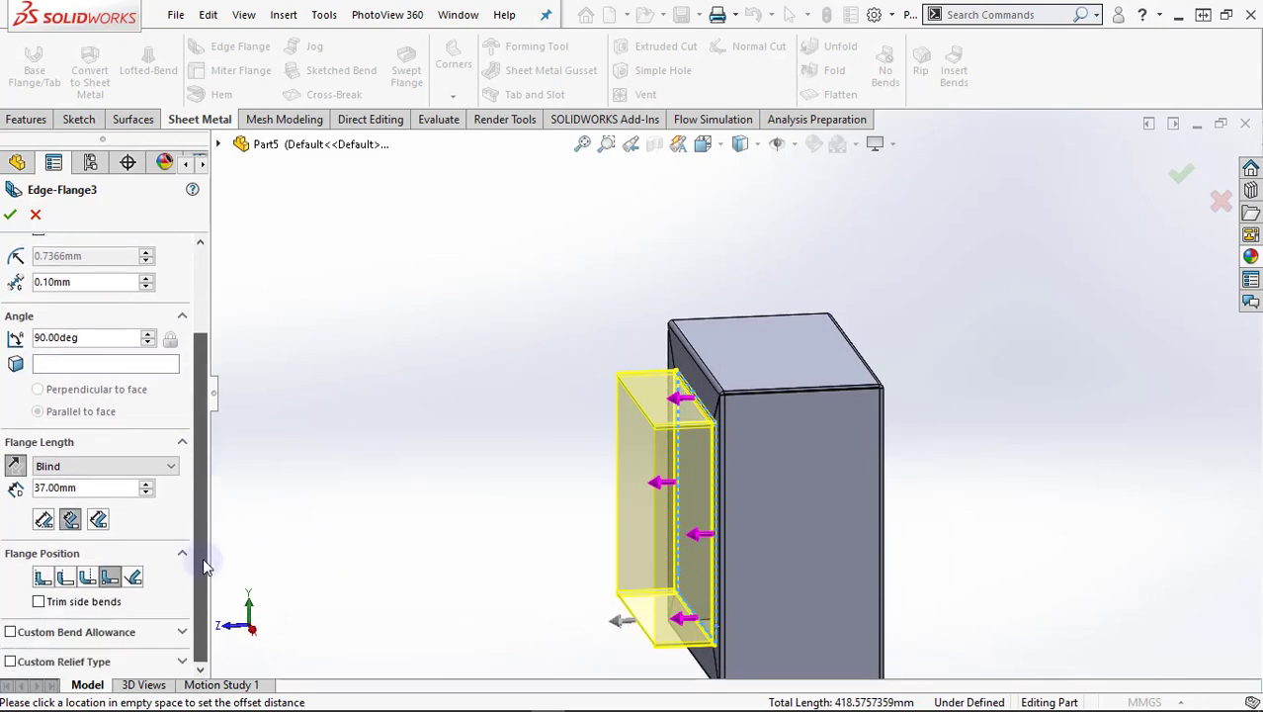
{"action": "left_click_drag", "start_coordinate": [99, 487], "coordinate": [4, 491]}
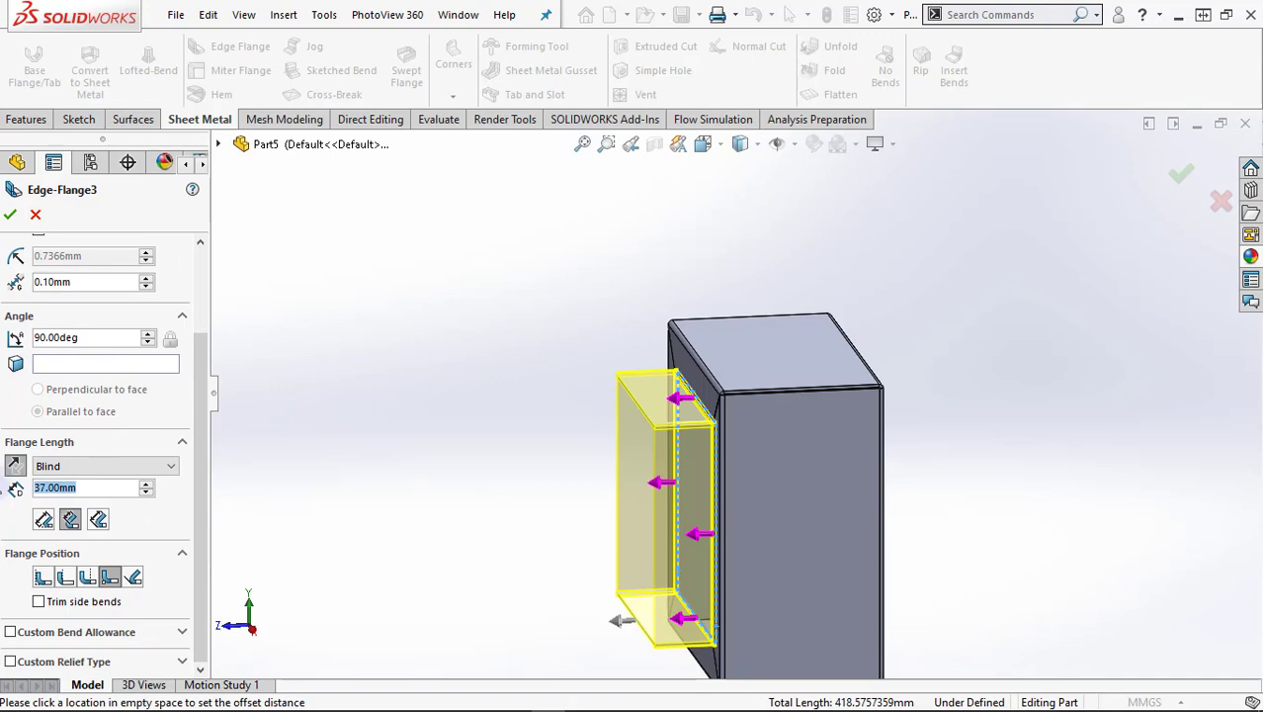
{"action": "type", "text": "5"}
{"action": "key", "text": "Return"}
{"action": "mouse_move", "coordinate": [572, 481]}
{"action": "middle_mouse_down"}
{"action": "mouse_move", "coordinate": [753, 489]}
{"action": "mouse_move", "coordinate": [824, 522]}
{"action": "middle_mouse_up"}
{"action": "scroll", "coordinate": [954, 676], "scroll_direction": "down", "scroll_amount": 3}
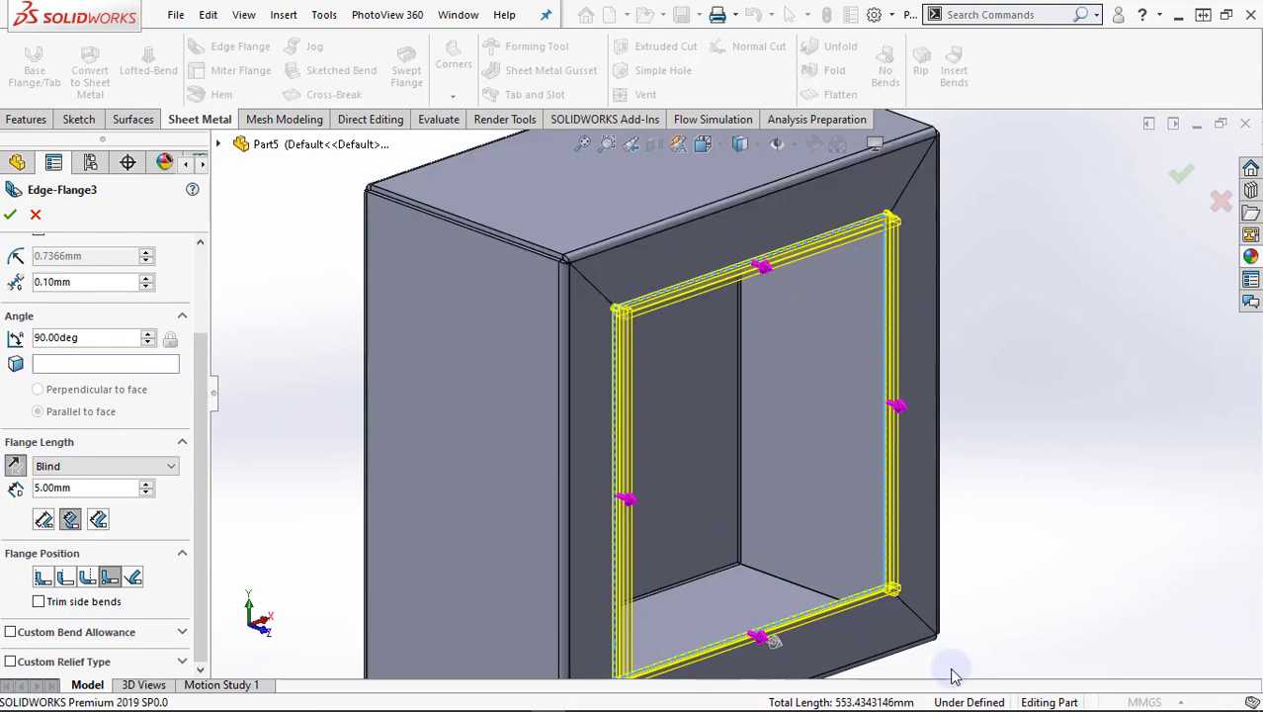
{"action": "scroll", "coordinate": [954, 676], "scroll_direction": "up", "scroll_amount": 3}
{"action": "scroll", "coordinate": [718, 366], "scroll_direction": "down", "scroll_amount": 3}
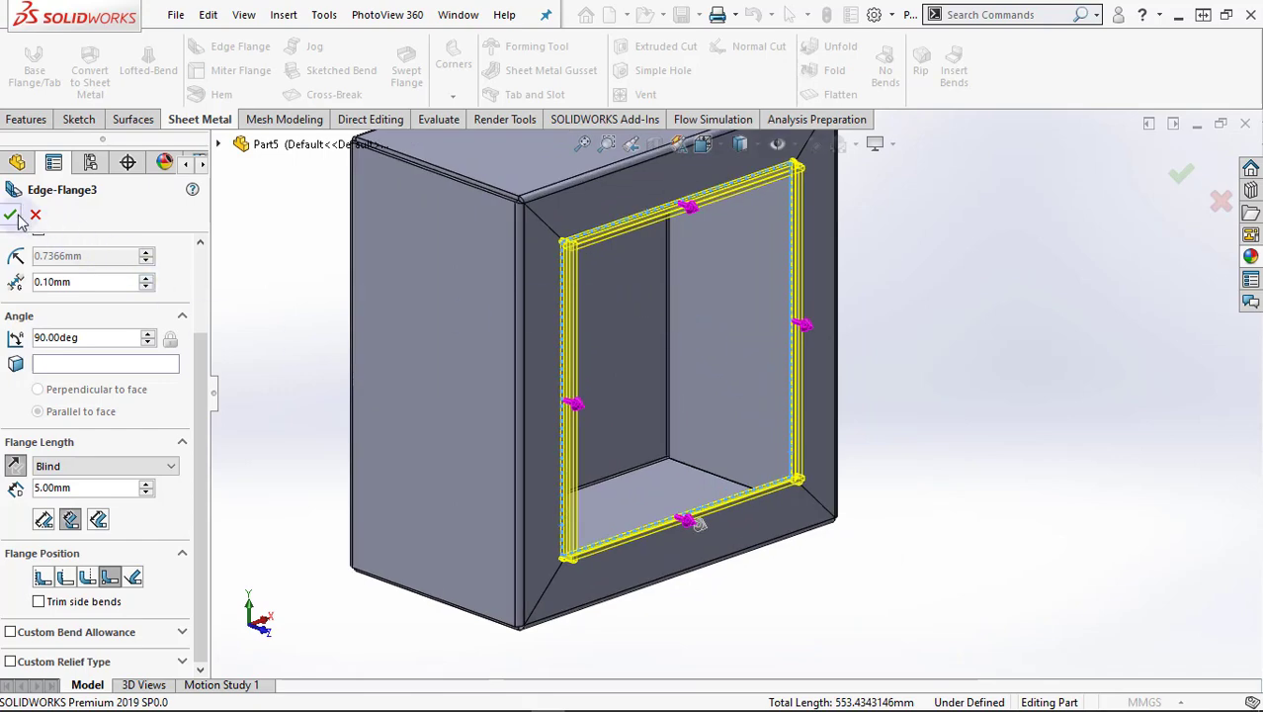
{"action": "key", "text": "Return"}
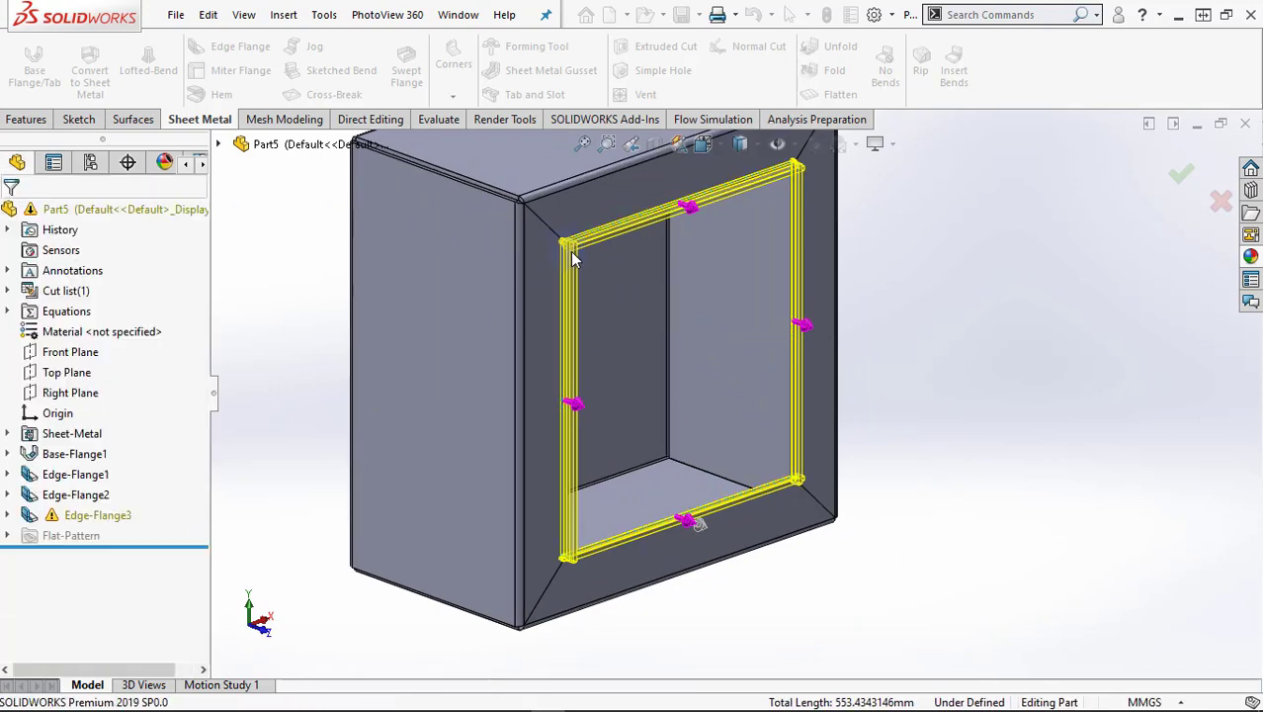
{"action": "scroll", "coordinate": [593, 265], "scroll_direction": "down", "scroll_amount": 3}
{"action": "scroll", "coordinate": [627, 278], "scroll_direction": "down", "scroll_amount": 3}
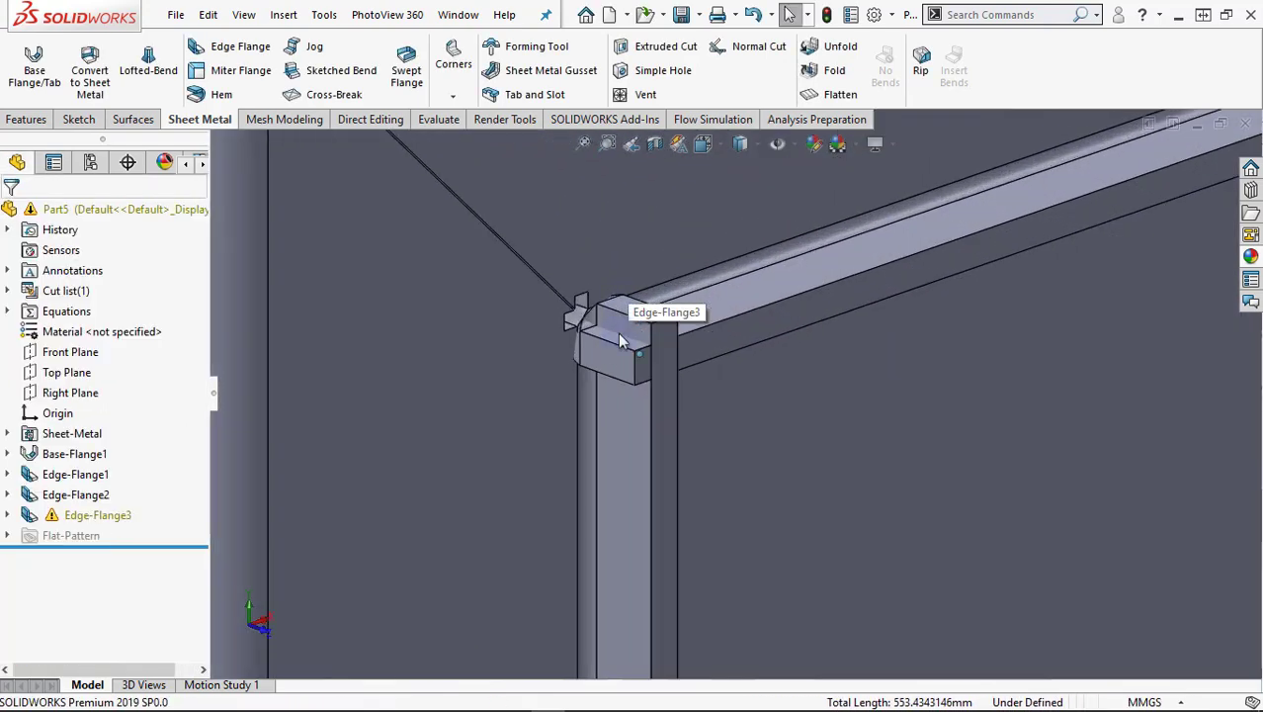
{"action": "scroll", "coordinate": [642, 389], "scroll_direction": "down", "scroll_amount": 2}
{"action": "scroll", "coordinate": [637, 388], "scroll_direction": "down", "scroll_amount": 2}
{"action": "mouse_move", "coordinate": [593, 350]}
{"action": "middle_mouse_down"}
{"action": "mouse_move", "coordinate": [572, 338]}
{"action": "mouse_move", "coordinate": [637, 394]}
{"action": "middle_mouse_up"}
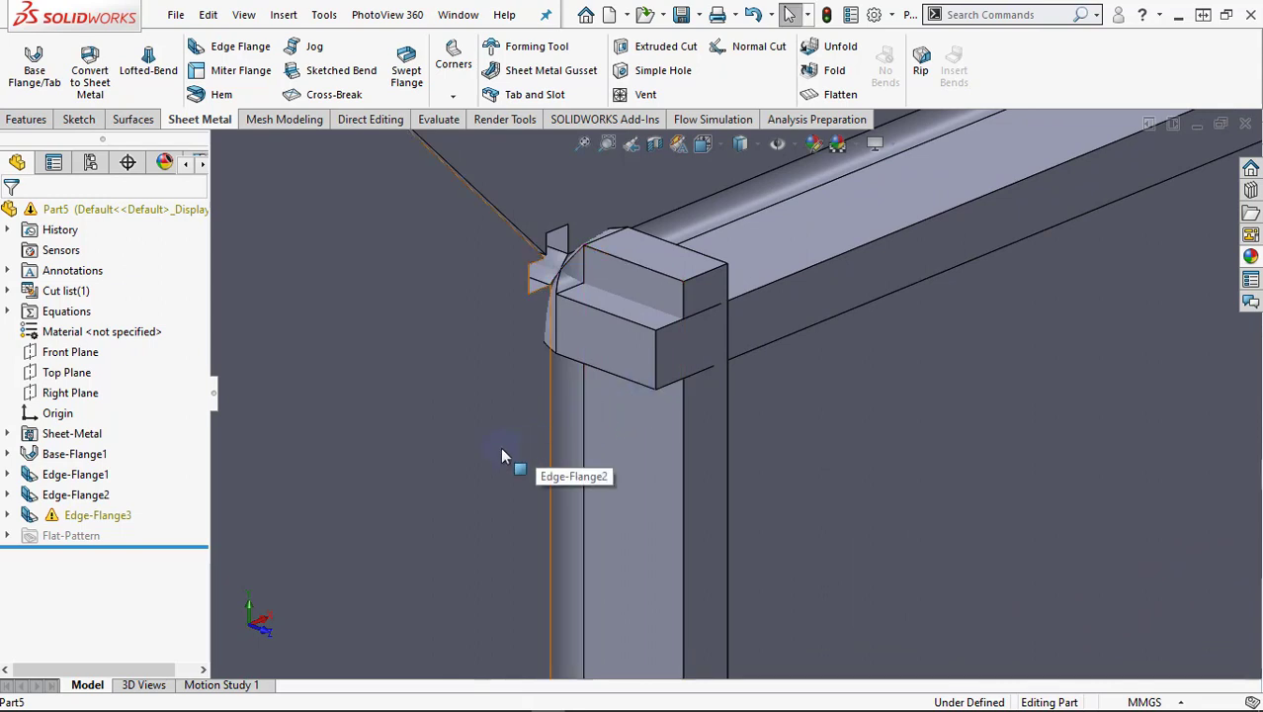
Edit Edge-Flange3, uncheck Offset under Flange Position, and accept the feature
{"action": "left_click", "coordinate": [32, 521]}
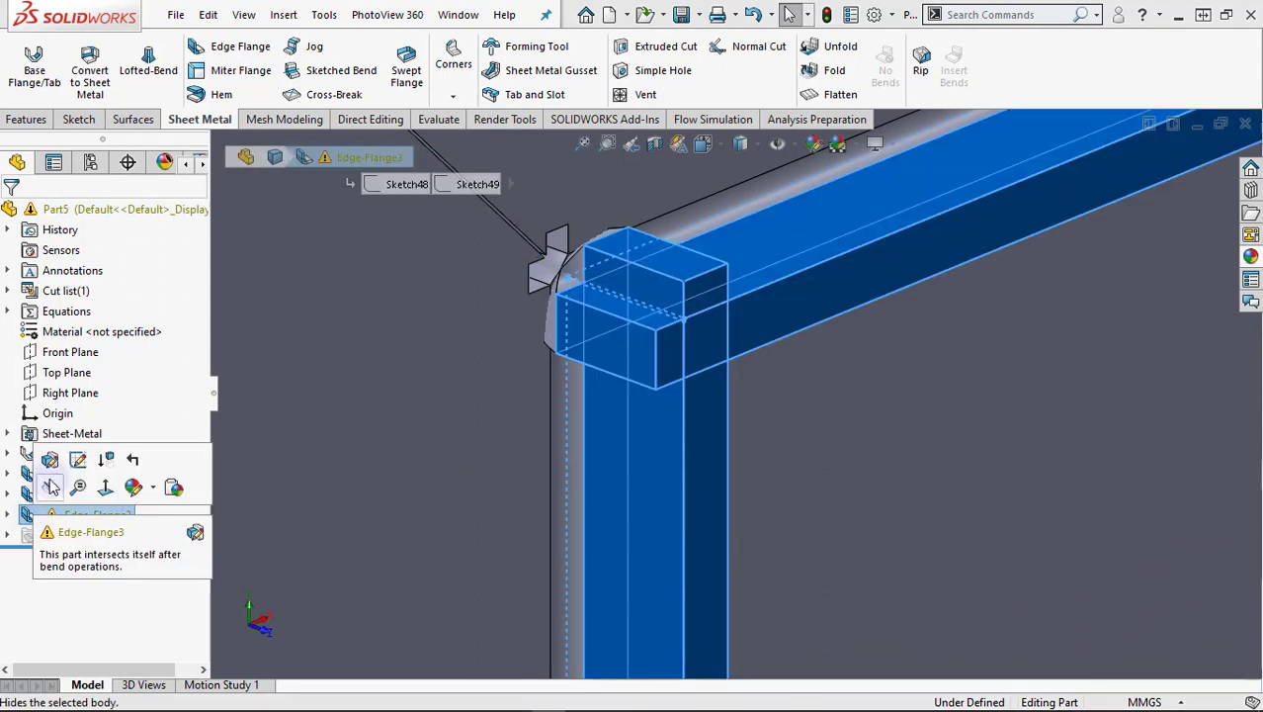
{"action": "left_click", "coordinate": [52, 471]}
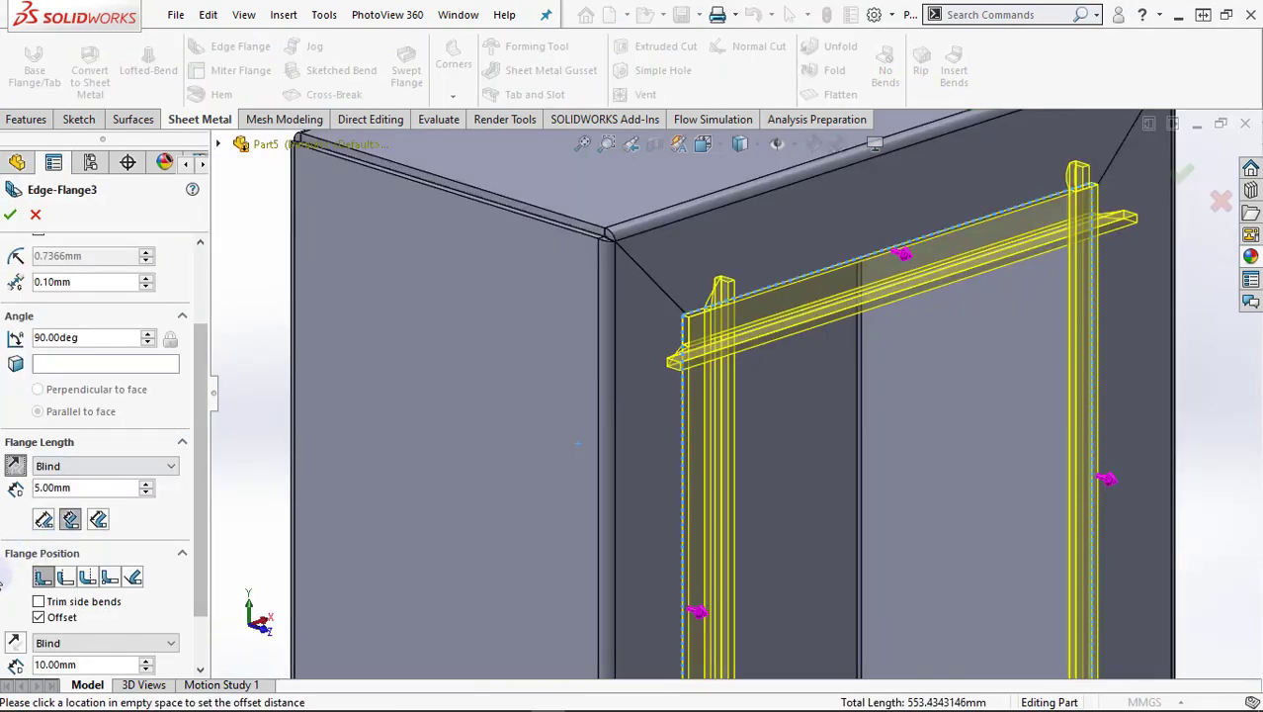
{"action": "scroll", "coordinate": [197, 444], "scroll_direction": "down", "scroll_amount": 3}
{"action": "left_click", "coordinate": [38, 618]}
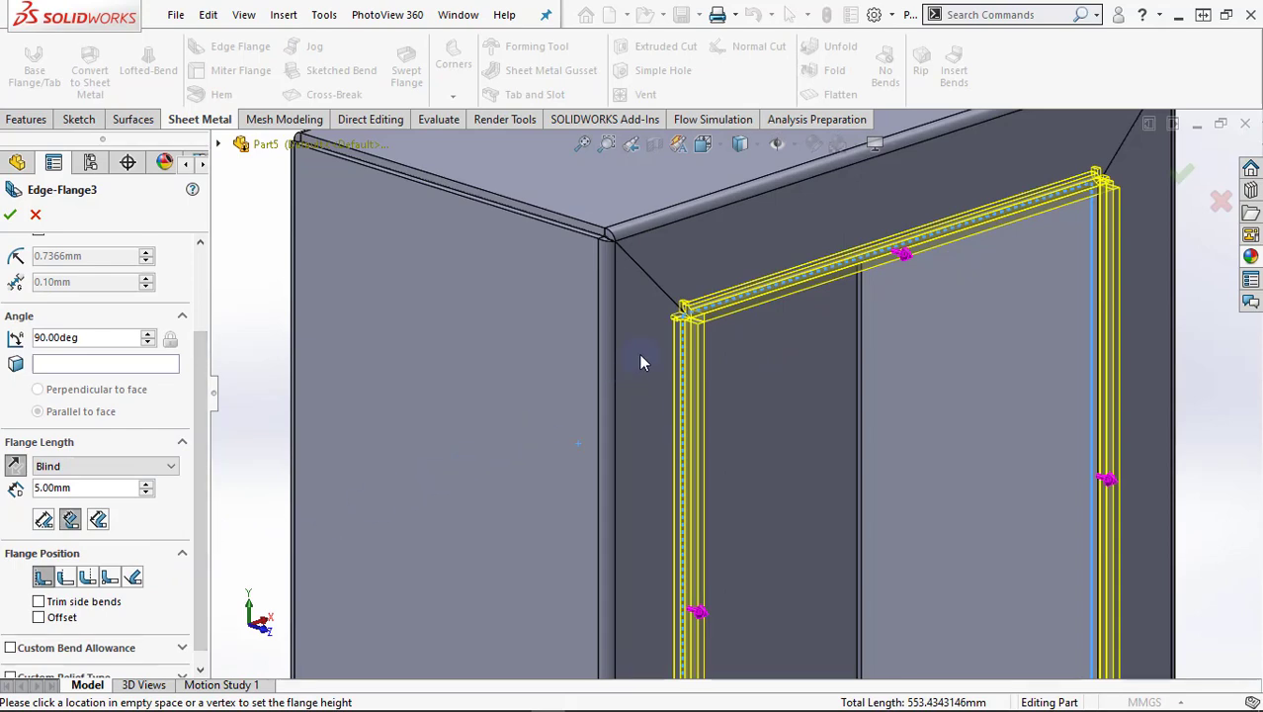
{"action": "scroll", "coordinate": [691, 336], "scroll_direction": "down", "scroll_amount": 3}
{"action": "scroll", "coordinate": [751, 352], "scroll_direction": "down", "scroll_amount": 3}
{"action": "scroll", "coordinate": [693, 353], "scroll_direction": "down", "scroll_amount": 3}
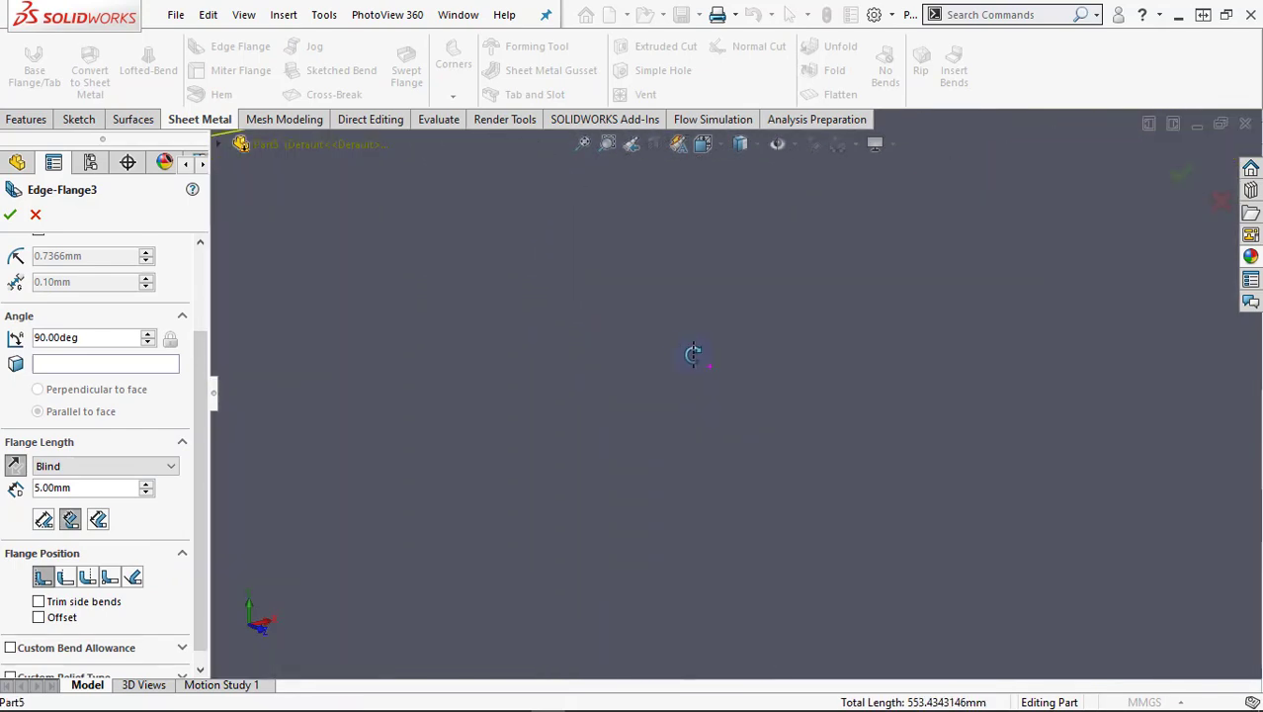
{"action": "scroll", "coordinate": [689, 368], "scroll_direction": "up", "scroll_amount": 3}
{"action": "scroll", "coordinate": [491, 309], "scroll_direction": "up", "scroll_amount": 2}
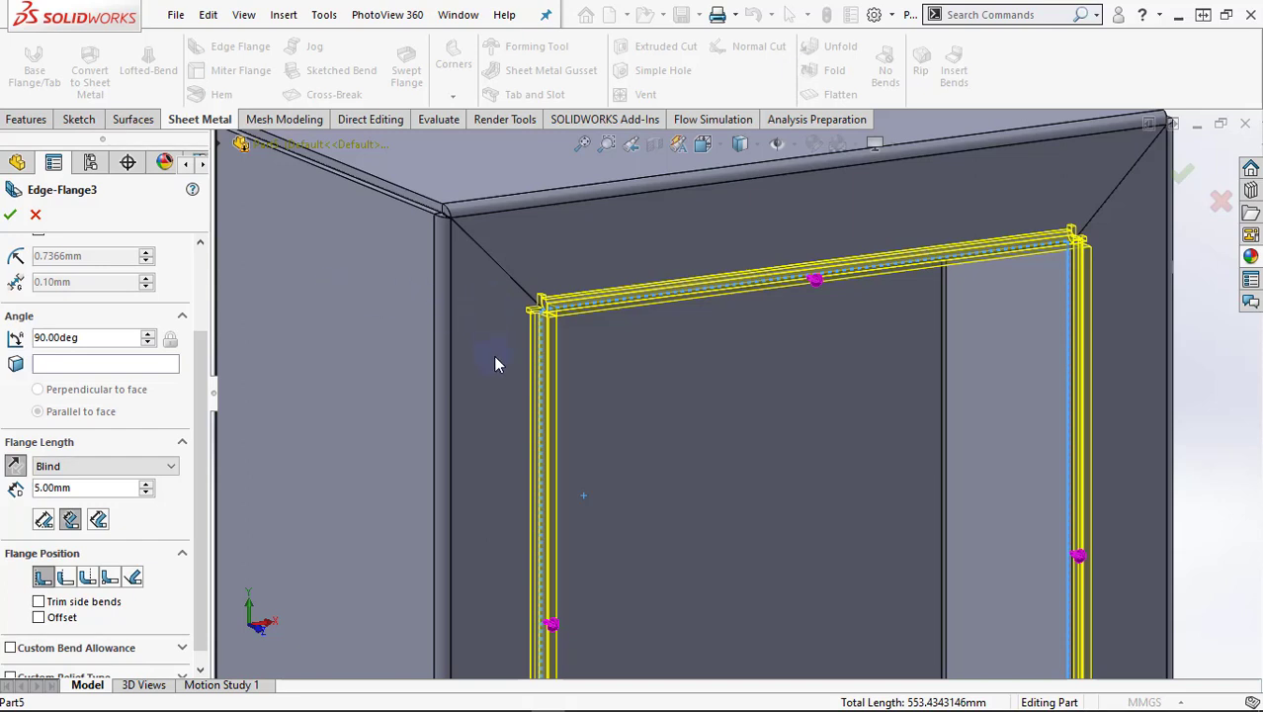
{"action": "left_click", "coordinate": [10, 213]}
{"action": "scroll", "coordinate": [682, 371], "scroll_direction": "down", "scroll_amount": 4}
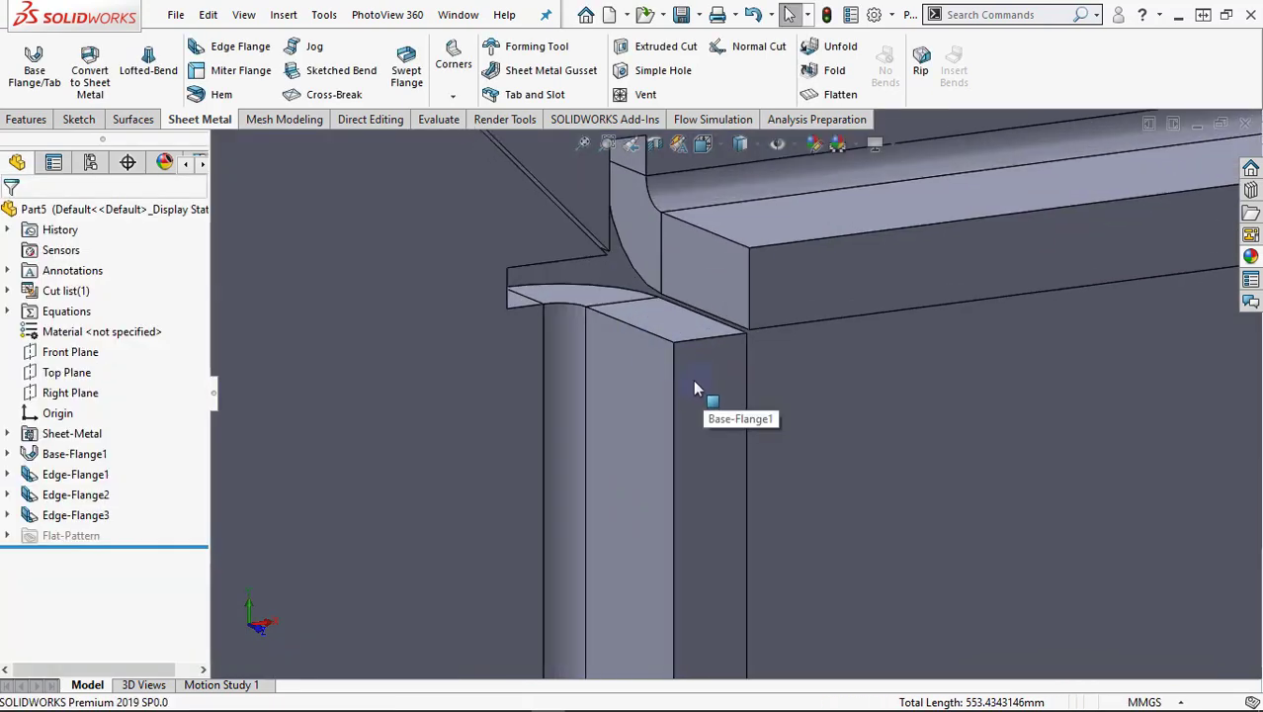
{"action": "left_click", "coordinate": [695, 388]}
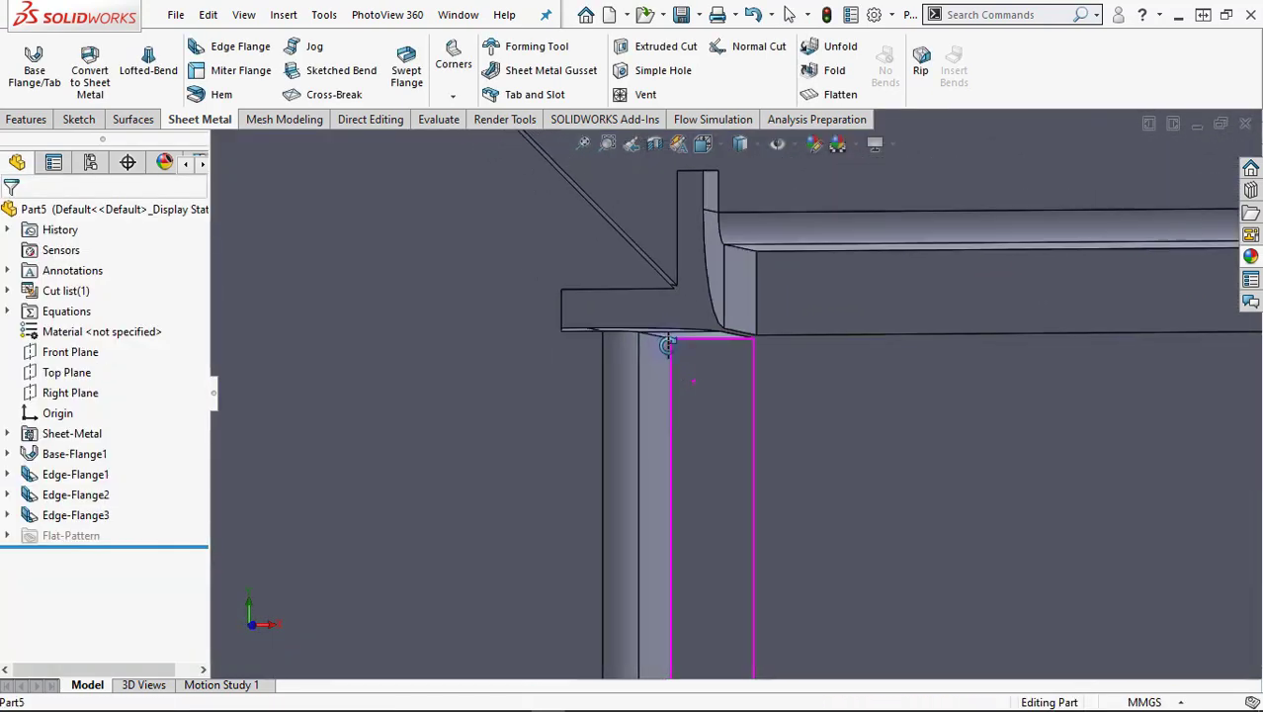
{"action": "mouse_move", "coordinate": [668, 343]}
{"action": "middle_mouse_down"}
{"action": "mouse_move", "coordinate": [685, 403]}
{"action": "mouse_move", "coordinate": [722, 423]}
{"action": "middle_mouse_up"}
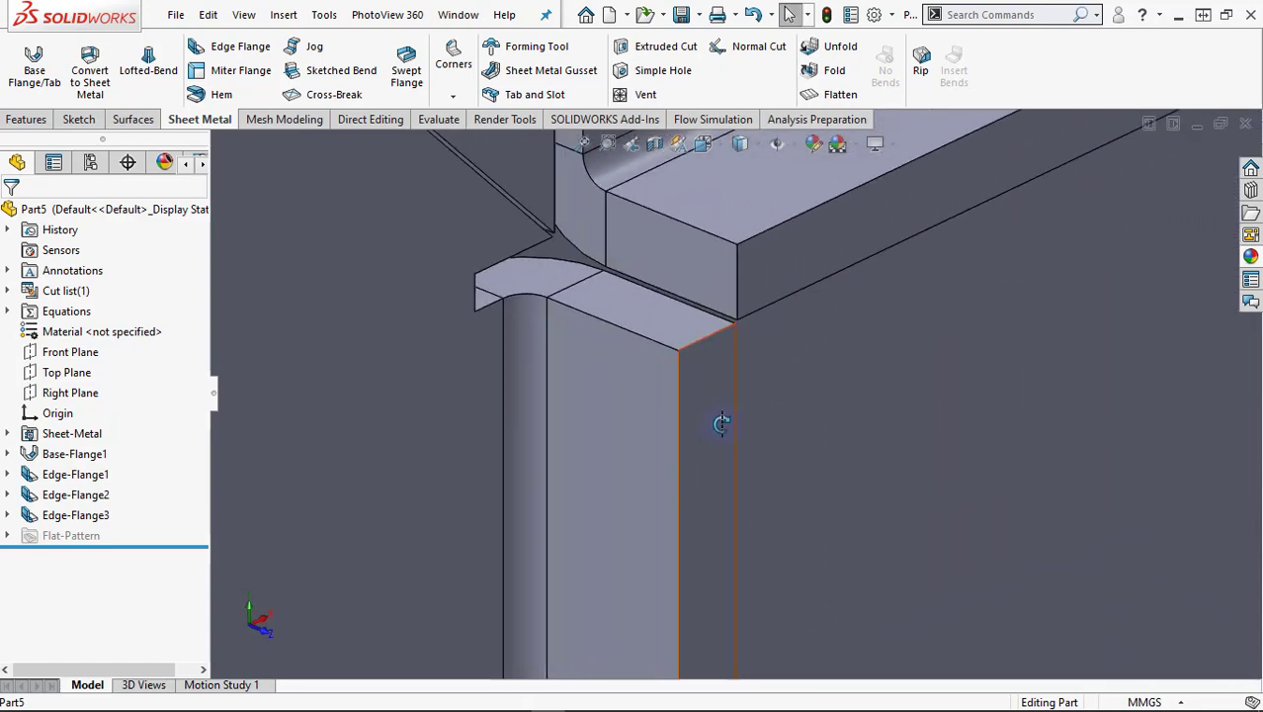
{"action": "scroll", "coordinate": [721, 423], "scroll_direction": "up", "scroll_amount": 3}
{"action": "scroll", "coordinate": [833, 462], "scroll_direction": "up", "scroll_amount": 3}
{"action": "scroll", "coordinate": [774, 454], "scroll_direction": "up", "scroll_amount": 2}
{"action": "scroll", "coordinate": [783, 487], "scroll_direction": "up", "scroll_amount": 1}
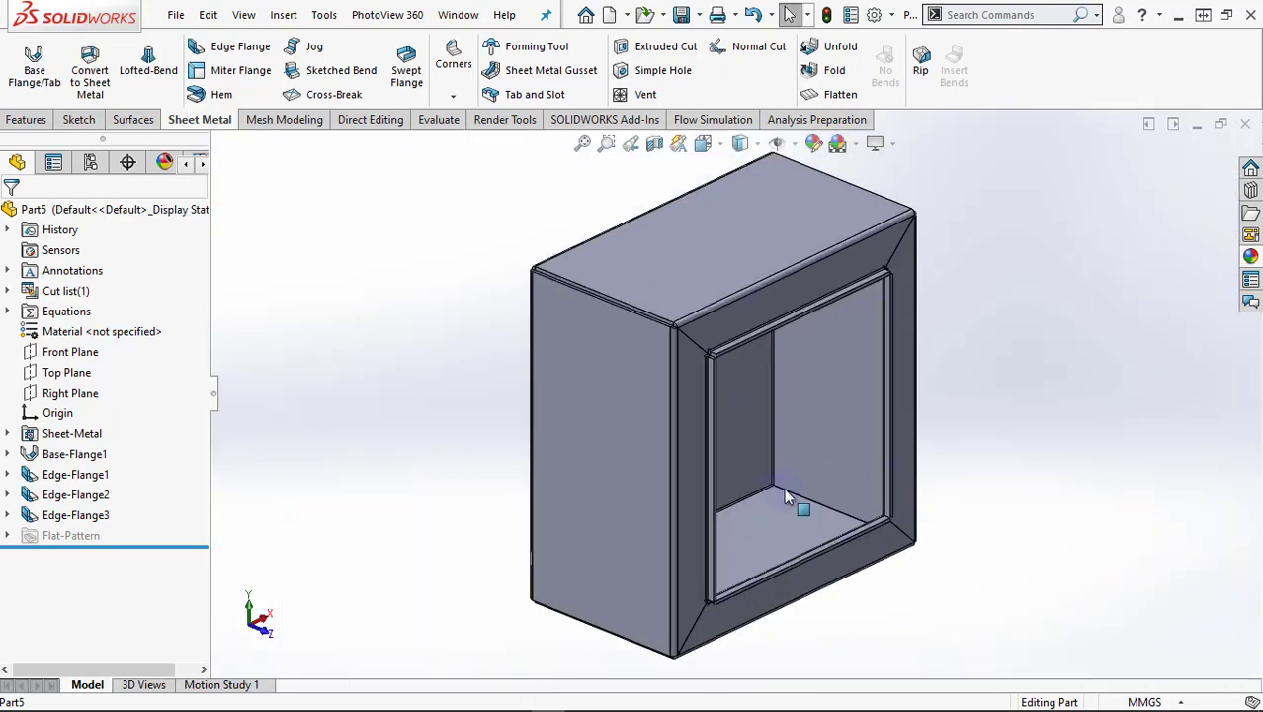
{"action": "scroll", "coordinate": [784, 487], "scroll_direction": "down", "scroll_amount": 2}
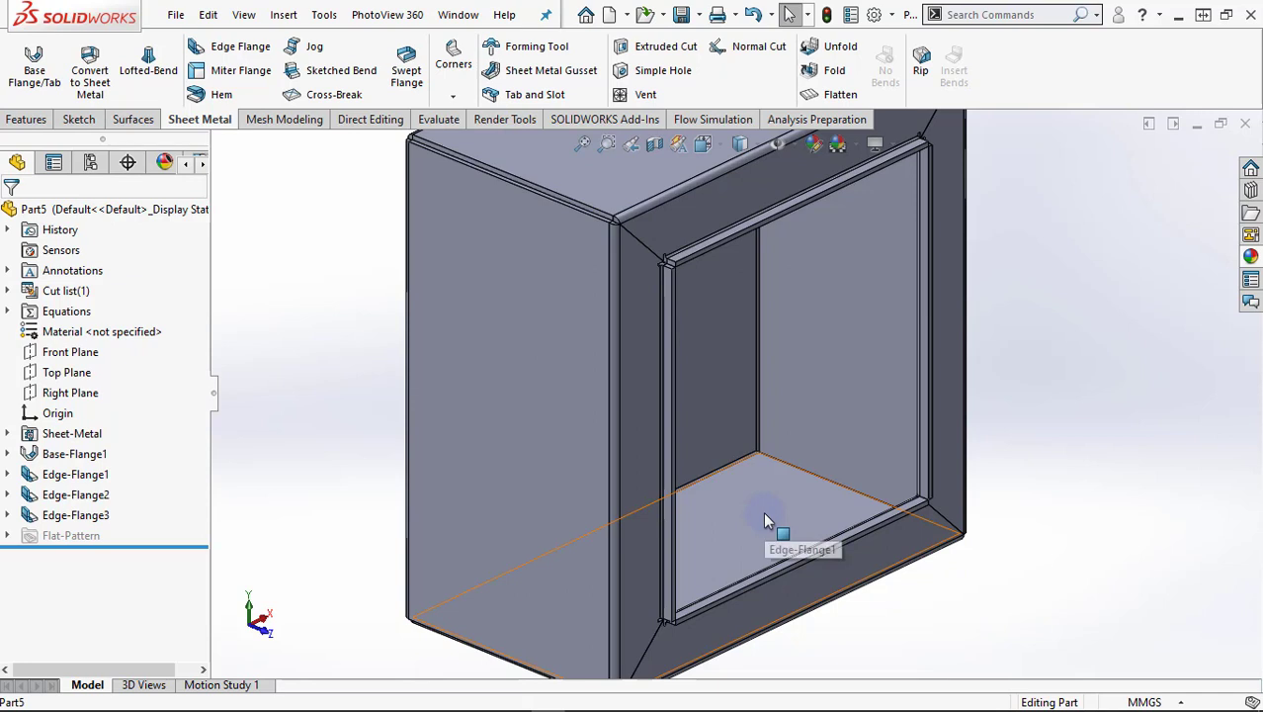
{"action": "scroll", "coordinate": [653, 353], "scroll_direction": "up", "scroll_amount": 2}
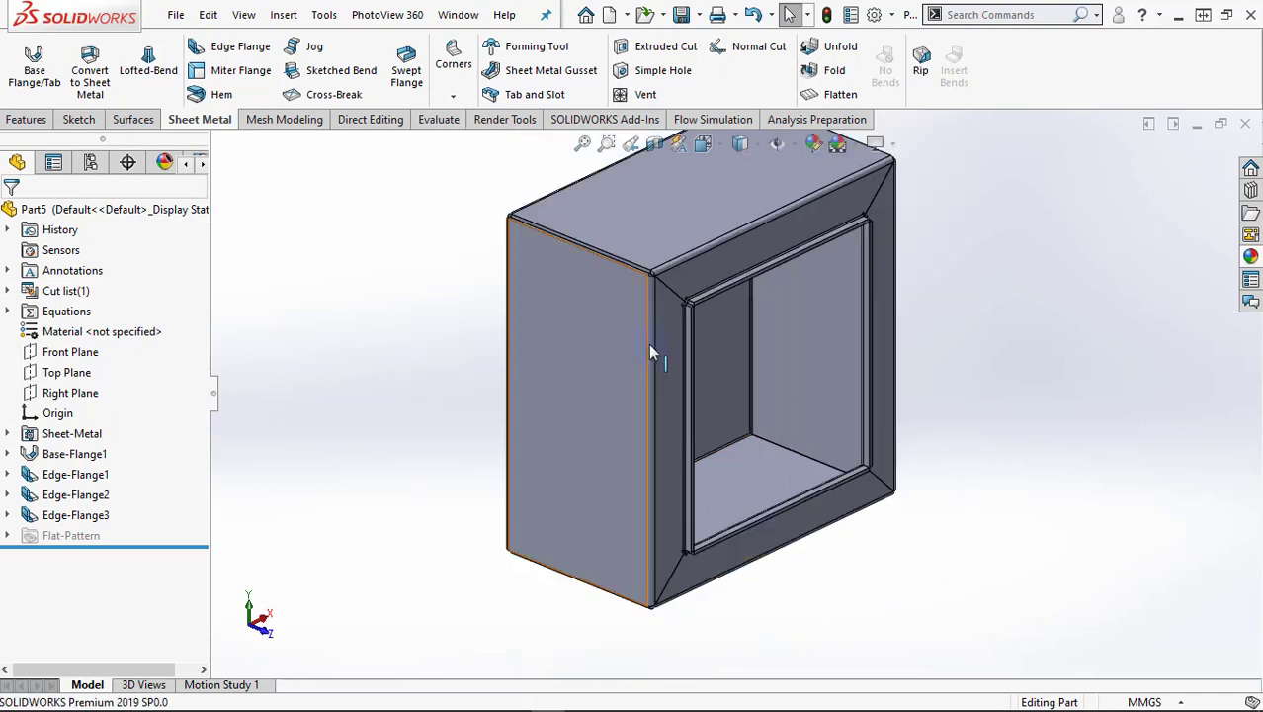
{"action": "left_click", "coordinate": [706, 270]}
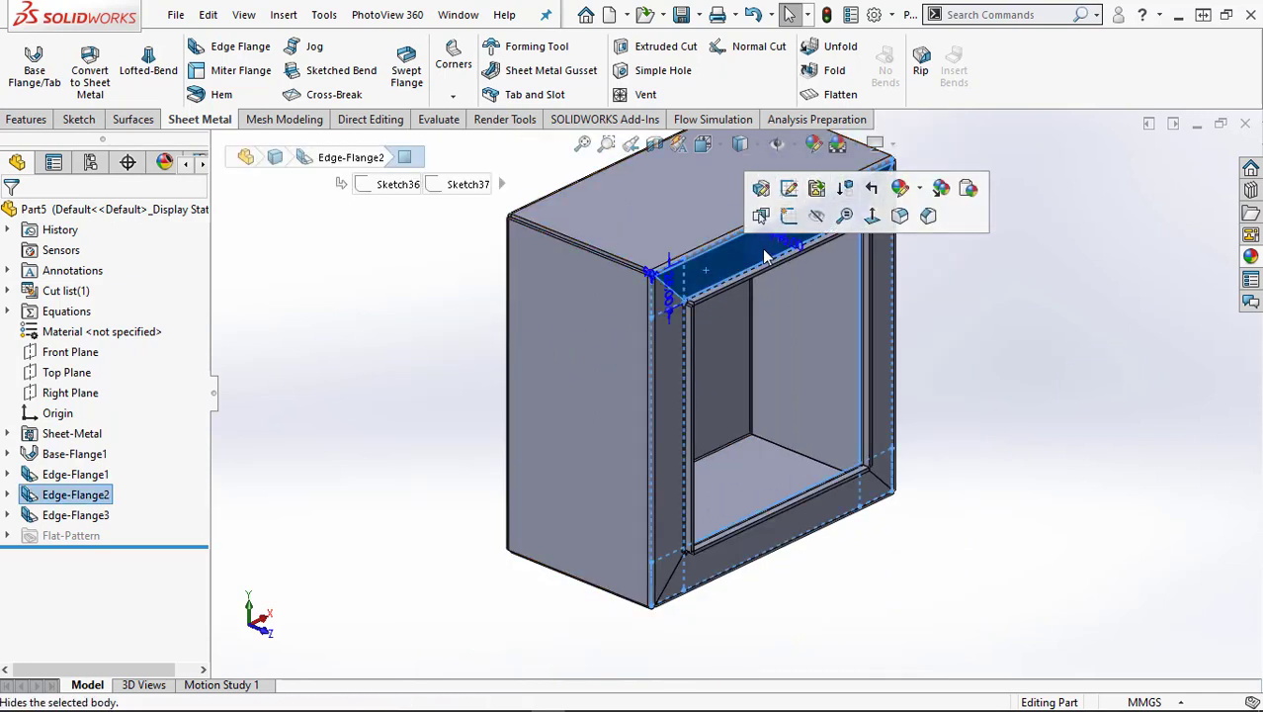
{"action": "left_click", "coordinate": [871, 216]}
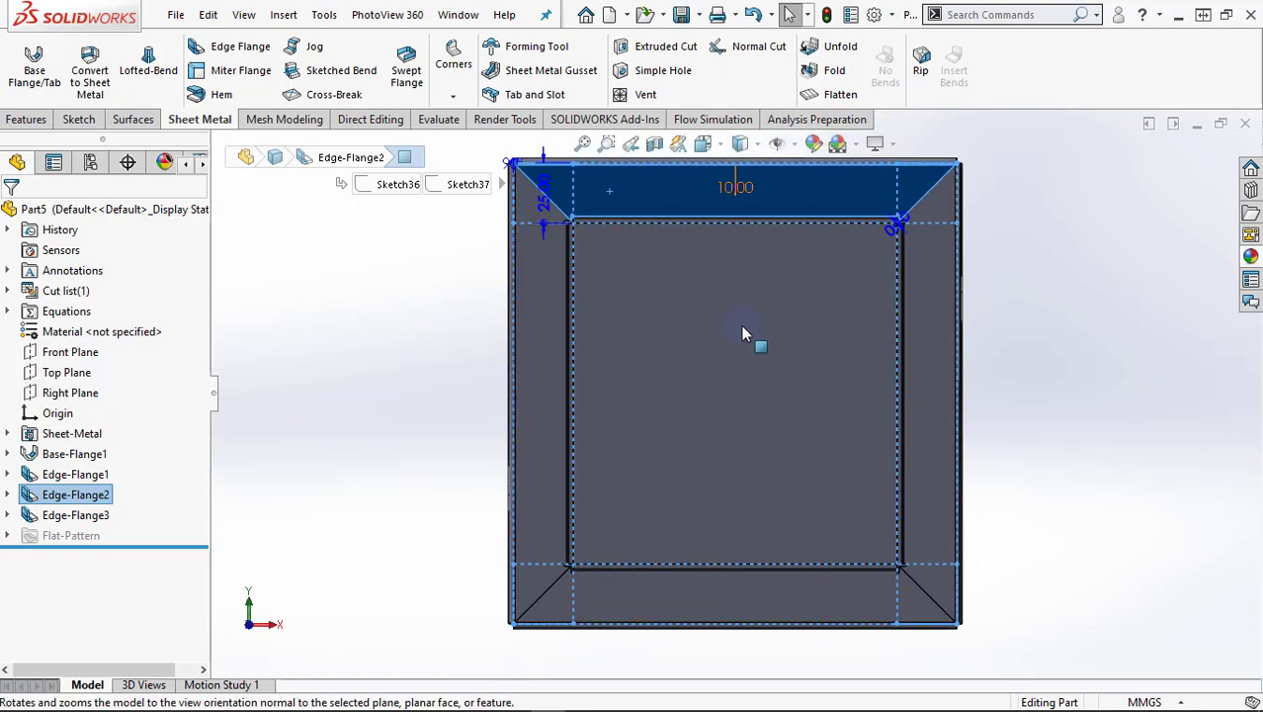
{"action": "left_click", "coordinate": [923, 383]}
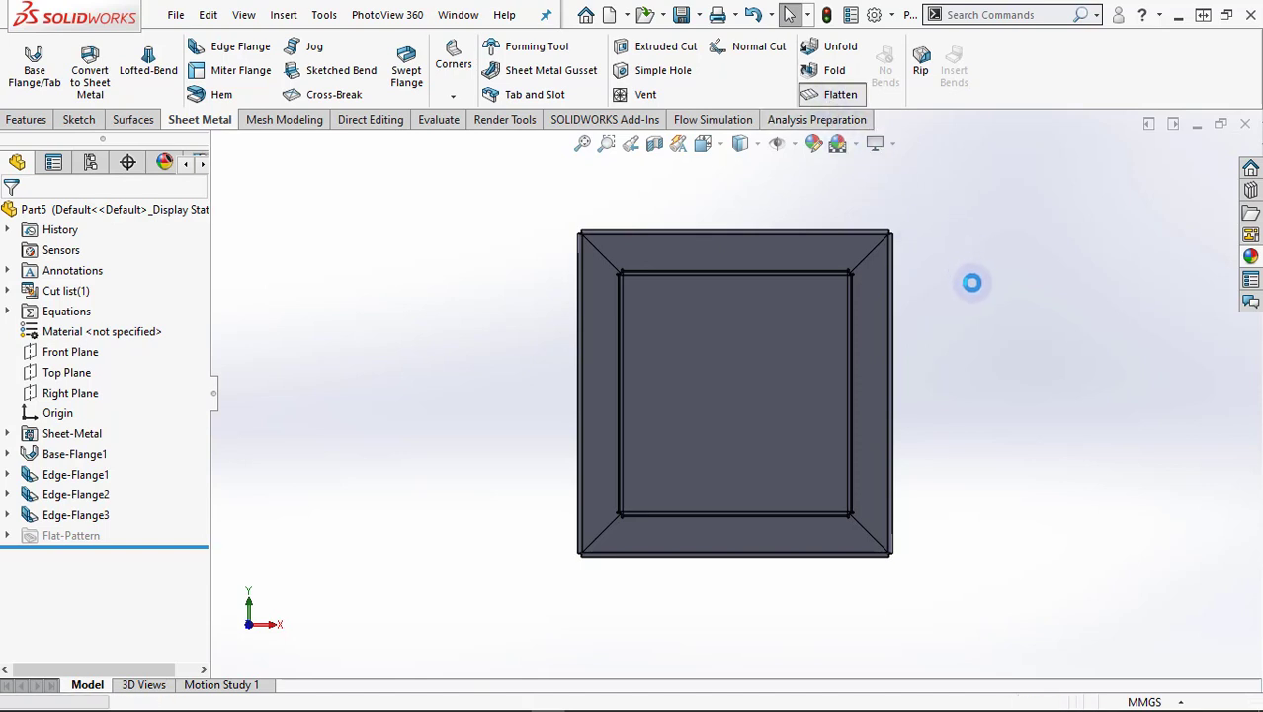
{"action": "scroll", "coordinate": [873, 384], "scroll_direction": "down", "scroll_amount": 2}
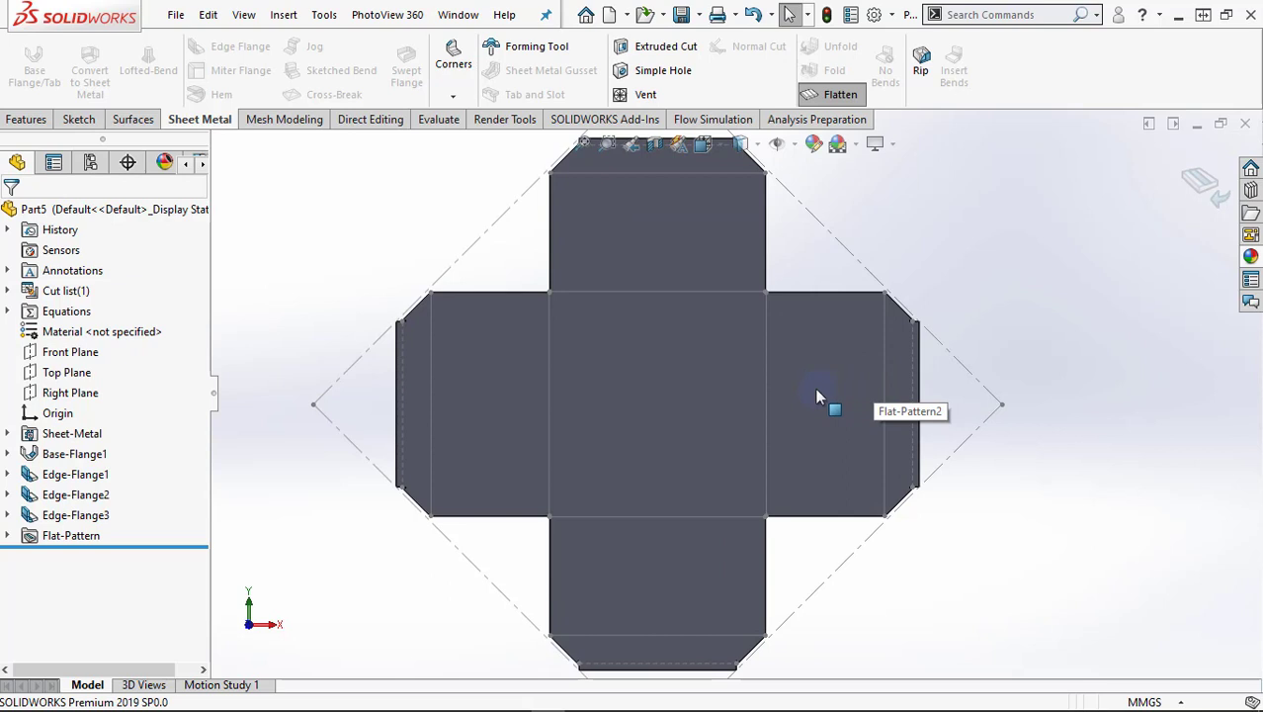
{"action": "mouse_move", "coordinate": [773, 393]}
{"action": "middle_mouse_down"}
{"action": "mouse_move", "coordinate": [677, 417]}
{"action": "mouse_move", "coordinate": [721, 417]}
{"action": "middle_mouse_up"}
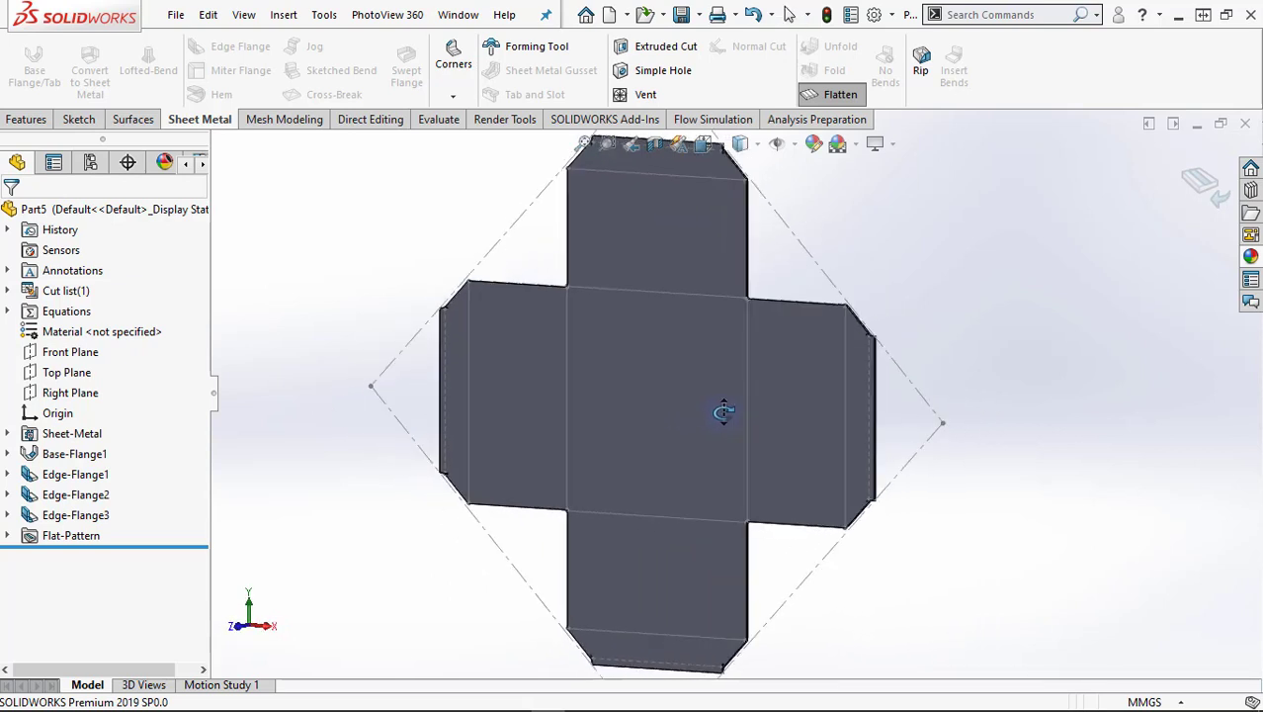
{"action": "left_click", "coordinate": [651, 385]}
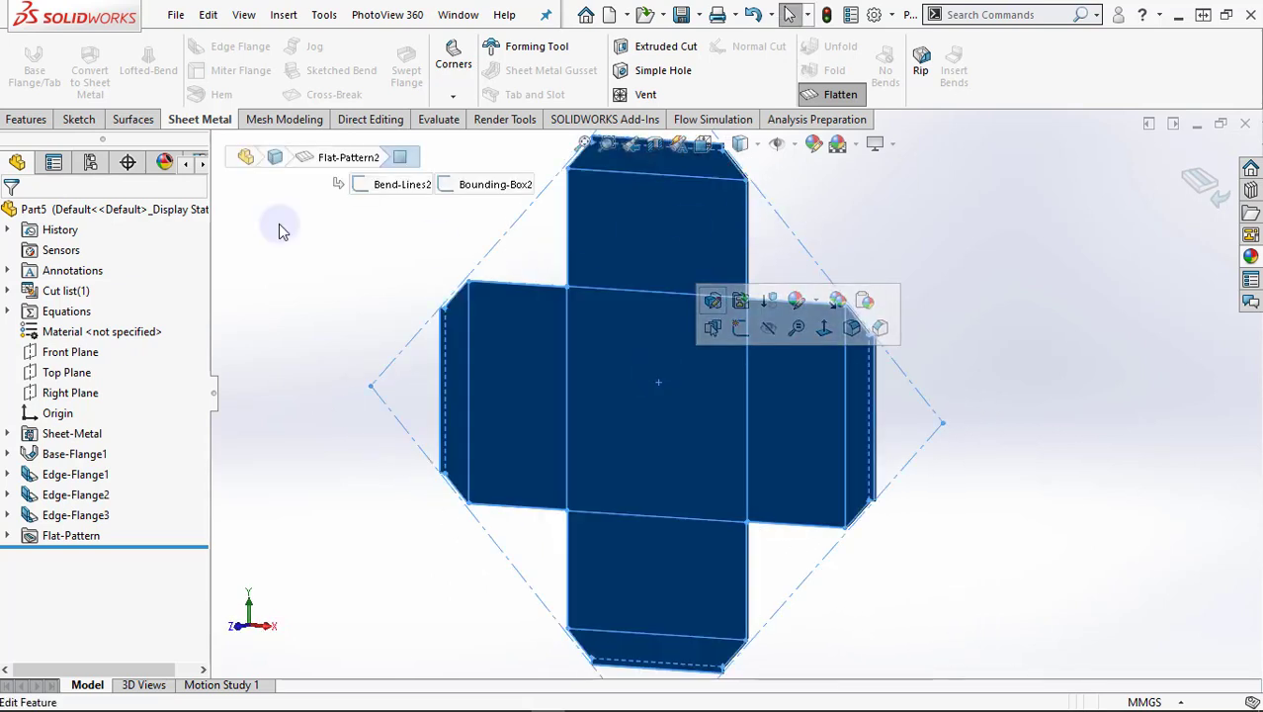
{"action": "left_click", "coordinate": [24, 119]}
{"action": "left_click", "coordinate": [882, 69]}
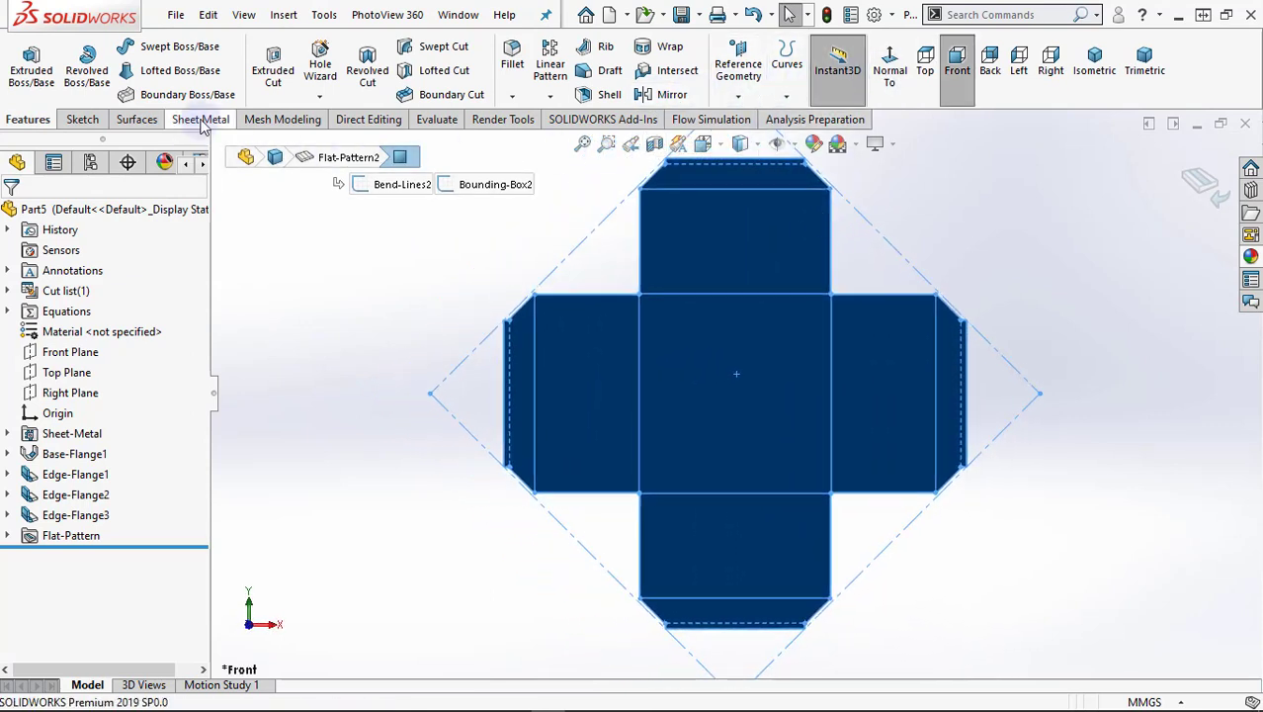
{"action": "left_click", "coordinate": [201, 119]}
{"action": "left_click", "coordinate": [840, 91]}
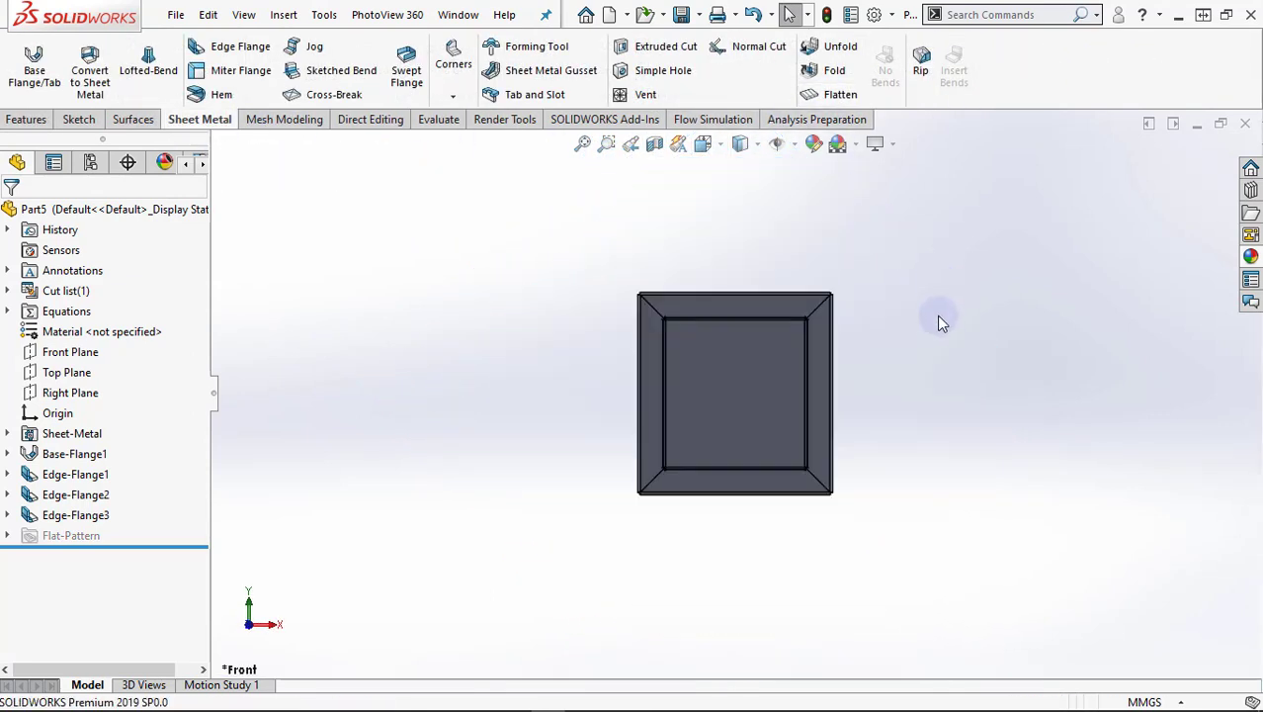
{"action": "scroll", "coordinate": [752, 410], "scroll_direction": "up", "scroll_amount": 2}
{"action": "scroll", "coordinate": [743, 419], "scroll_direction": "down", "scroll_amount": 5}
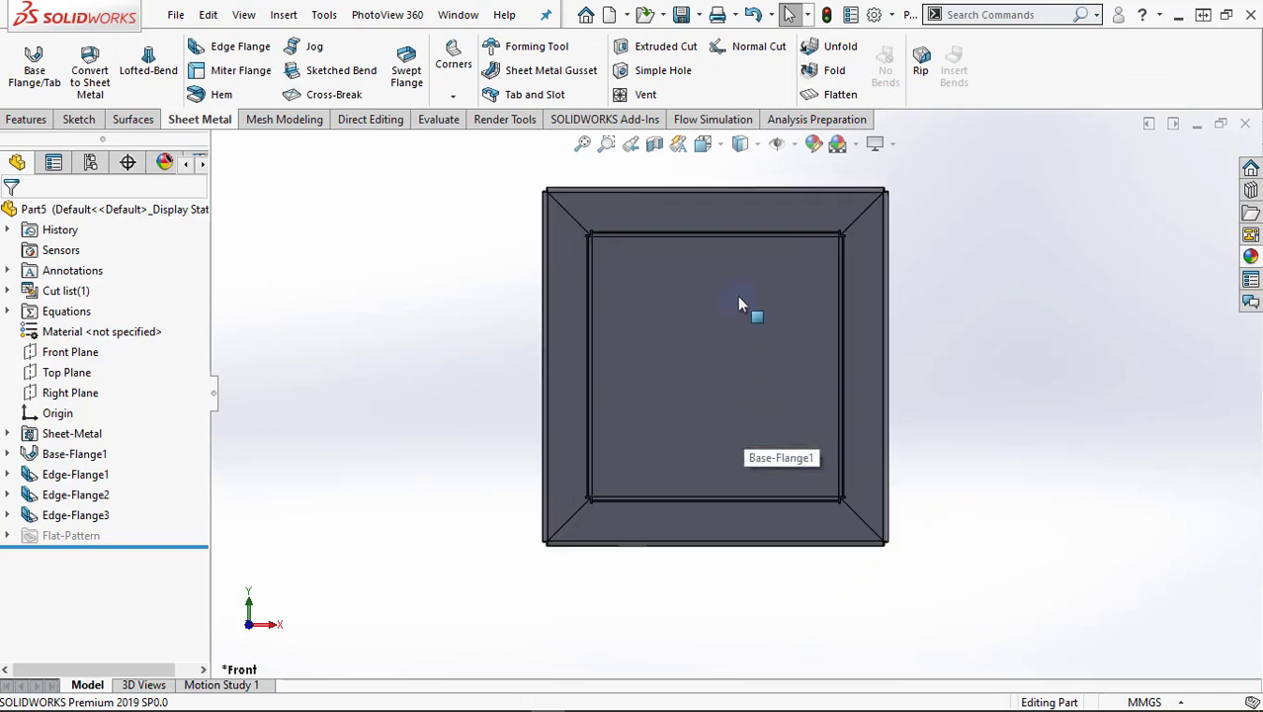
Drag a louver from Design Library forming tools > louvers onto the box's right side face
{"action": "key", "text": "ctrl+7"}
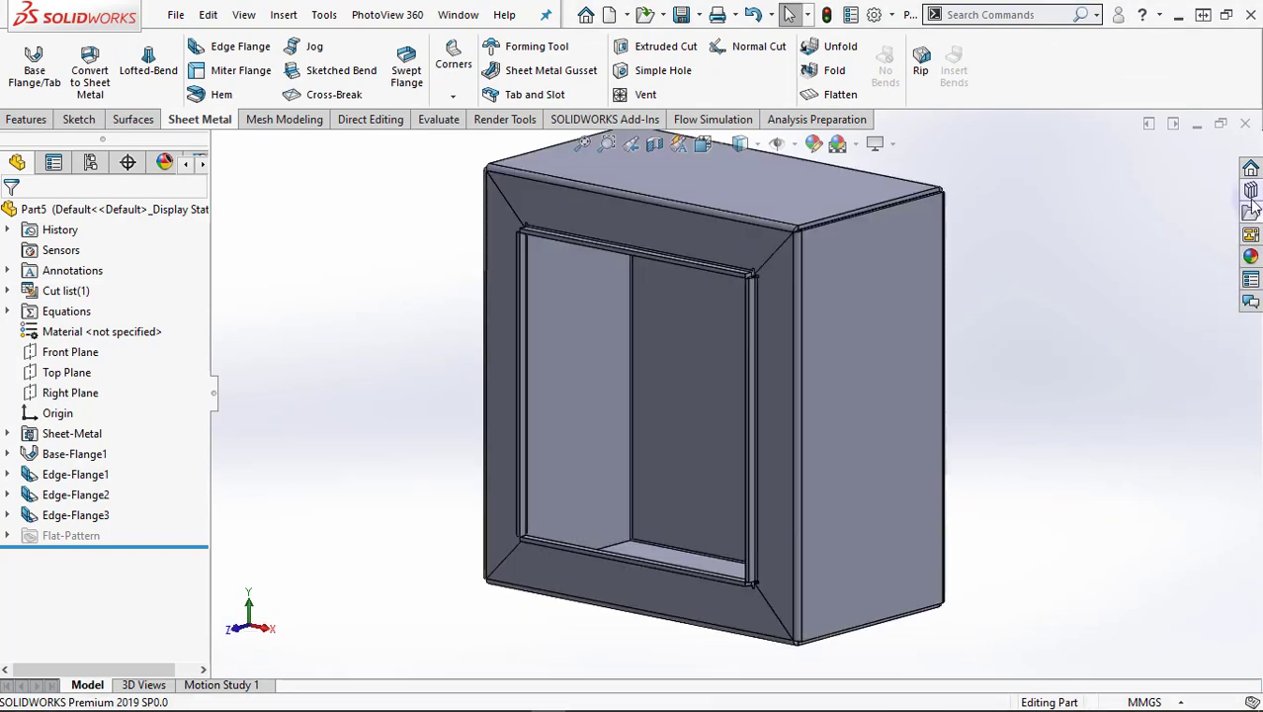
{"action": "left_click", "coordinate": [1251, 207]}
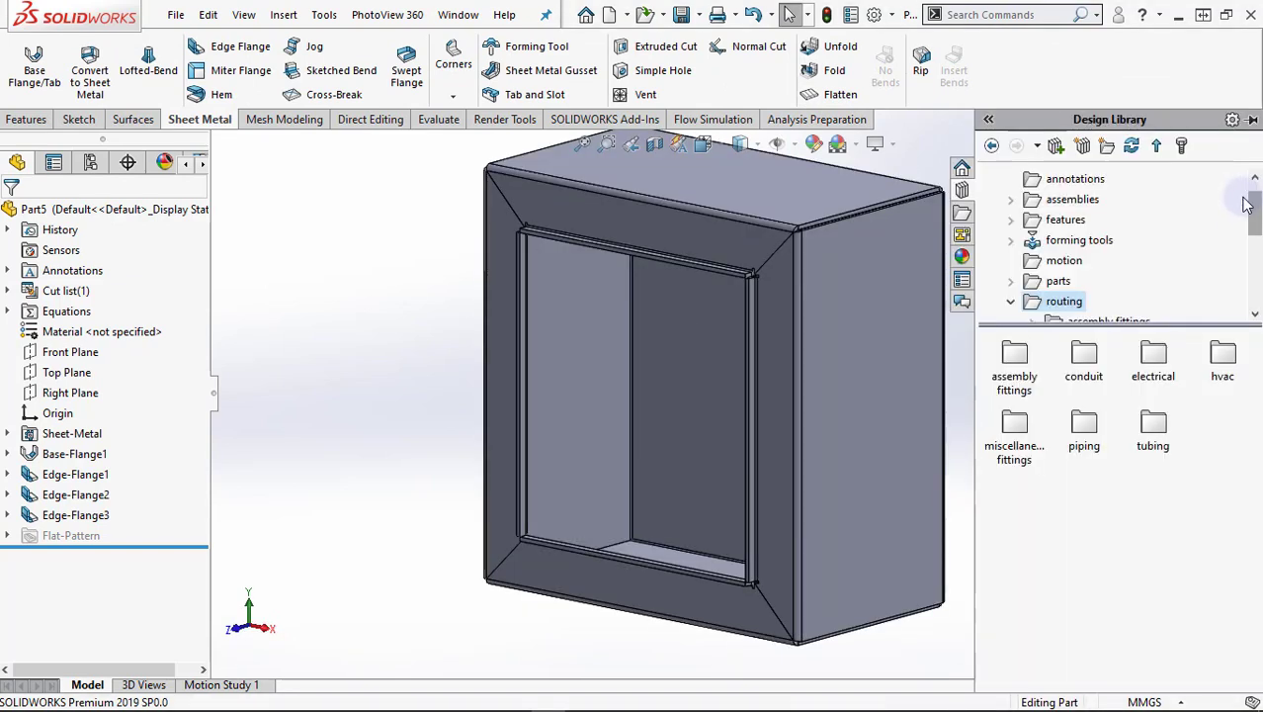
{"action": "left_click", "coordinate": [1073, 245]}
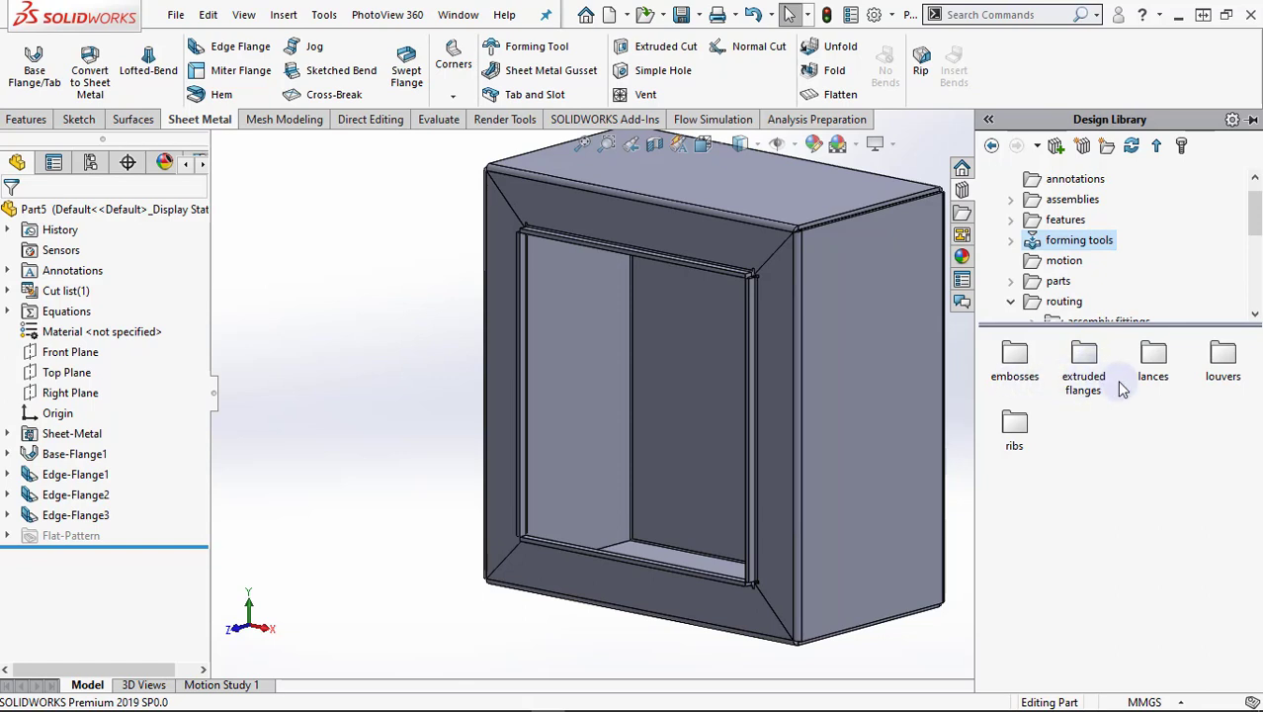
{"action": "left_click", "coordinate": [1218, 378]}
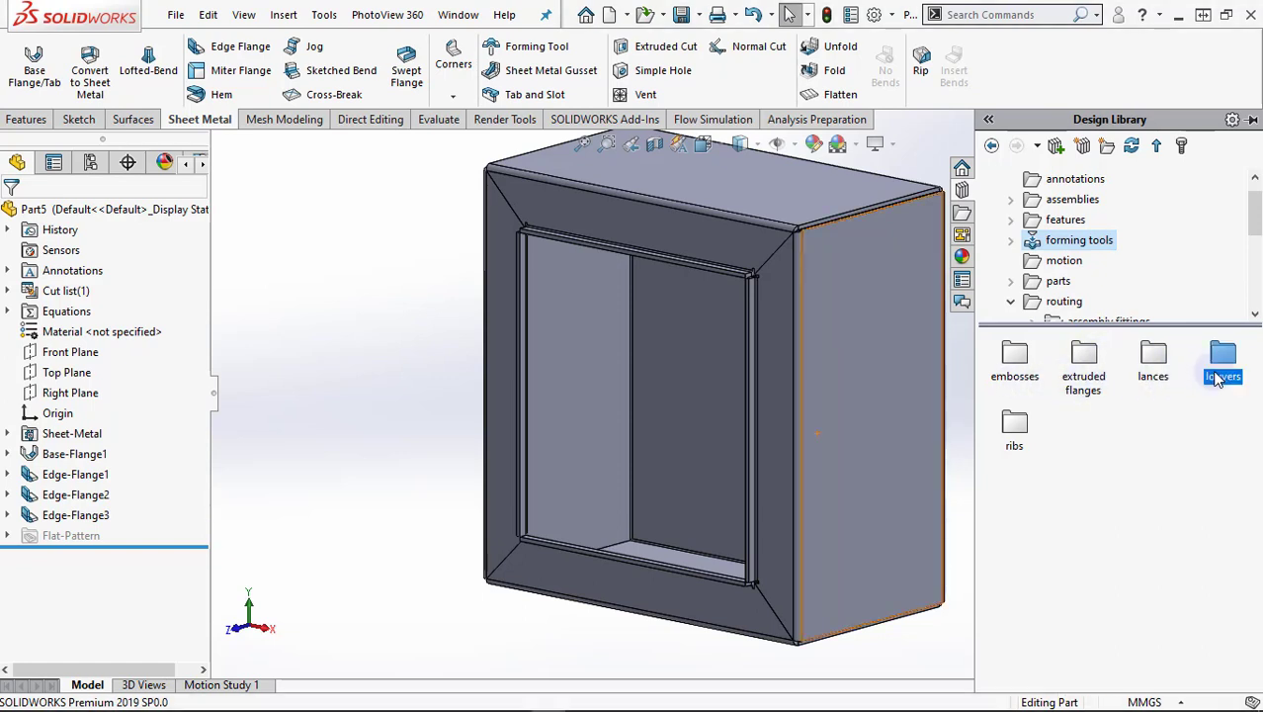
{"action": "double_click", "coordinate": [1219, 378]}
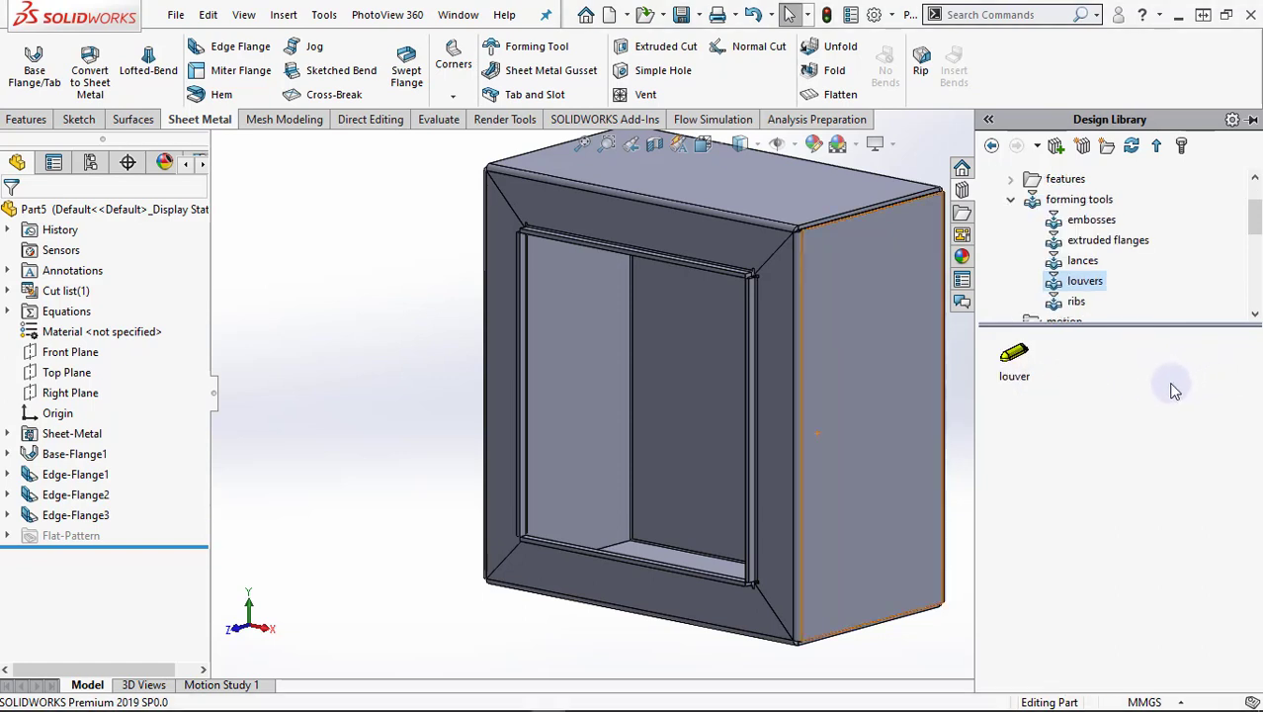
{"action": "mouse_move", "coordinate": [1014, 355]}
{"action": "left_mouse_down"}
{"action": "mouse_move", "coordinate": [886, 366]}
{"action": "mouse_move", "coordinate": [1011, 371]}
{"action": "mouse_move", "coordinate": [895, 378]}
{"action": "left_mouse_up"}
{"action": "scroll", "coordinate": [889, 364], "scroll_direction": "down", "scroll_amount": 1}
{"action": "left_click", "coordinate": [1012, 368]}
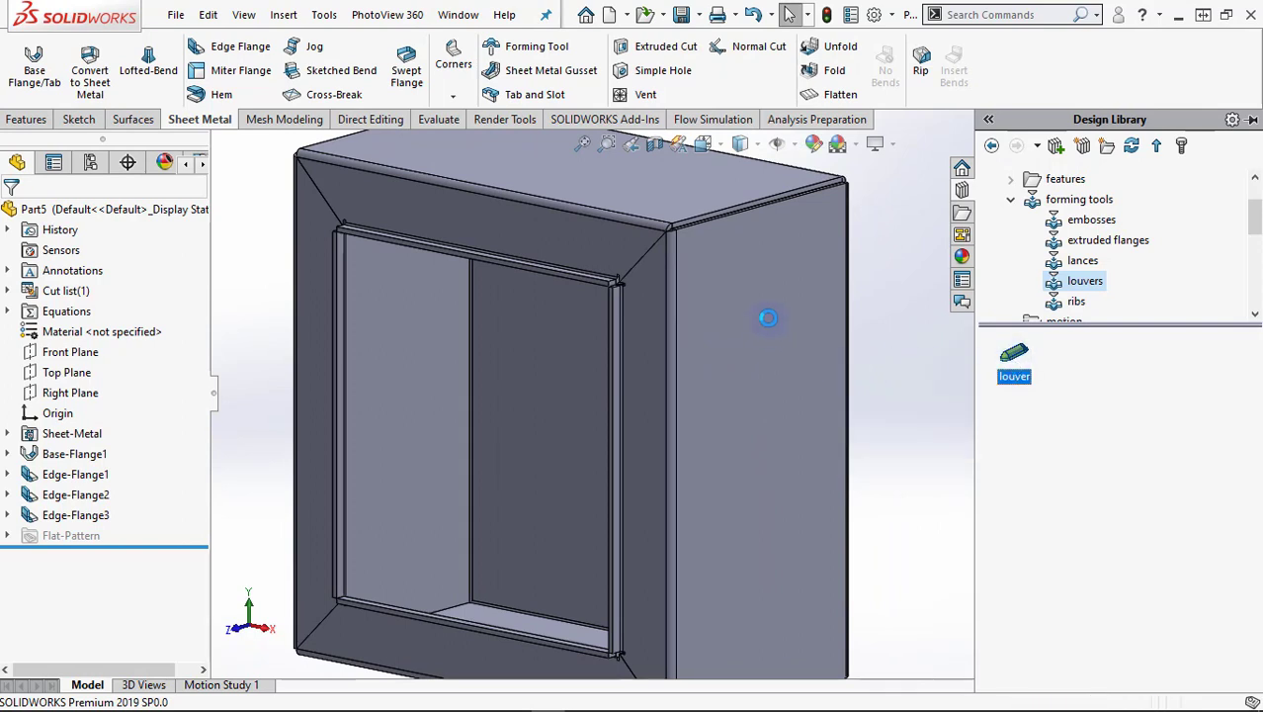
{"action": "left_click_drag", "start_coordinate": [768, 317], "coordinate": [772, 318]}
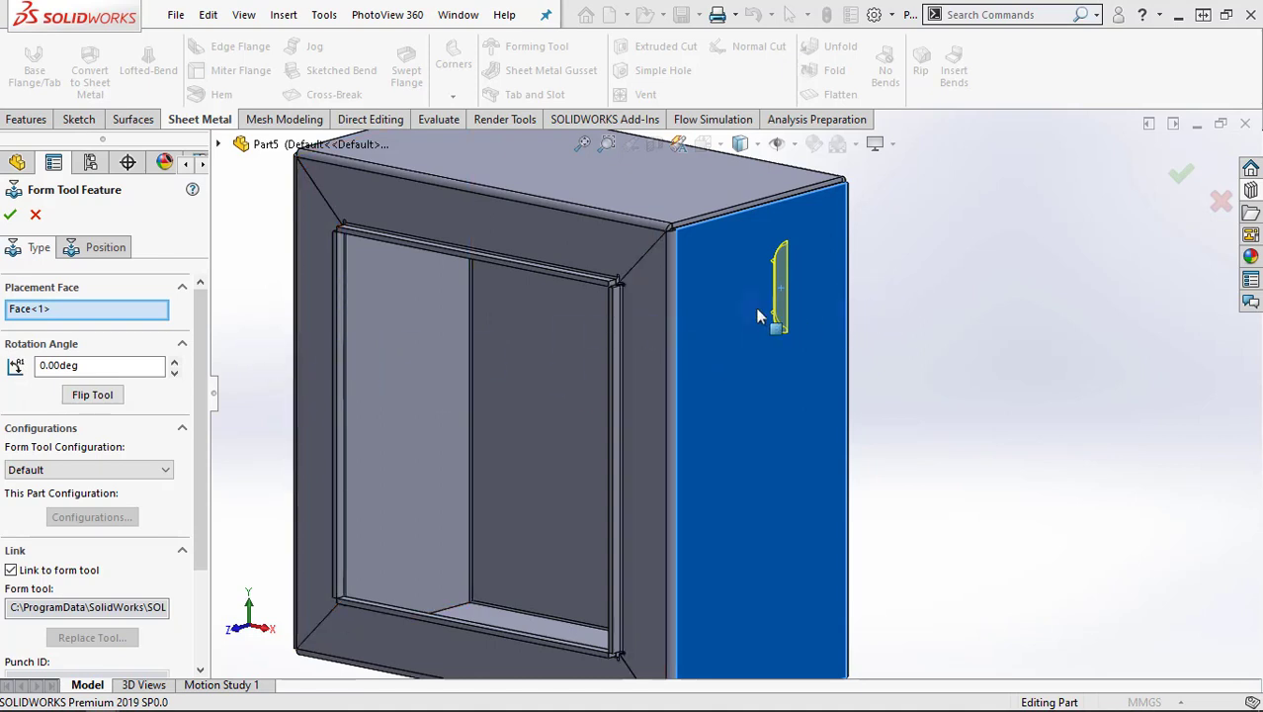
Flip the louver preview to the other side of the sheet
{"action": "middle_click_drag", "start_coordinate": [759, 316], "coordinate": [841, 237]}
{"action": "middle_click_drag", "start_coordinate": [865, 239], "coordinate": [804, 259]}
{"action": "scroll", "coordinate": [781, 267], "scroll_direction": "down", "scroll_amount": 3}
{"action": "mouse_move", "coordinate": [703, 327]}
{"action": "middle_mouse_down"}
{"action": "mouse_move", "coordinate": [635, 326]}
{"action": "mouse_move", "coordinate": [609, 341]}
{"action": "mouse_move", "coordinate": [591, 401]}
{"action": "middle_mouse_up"}
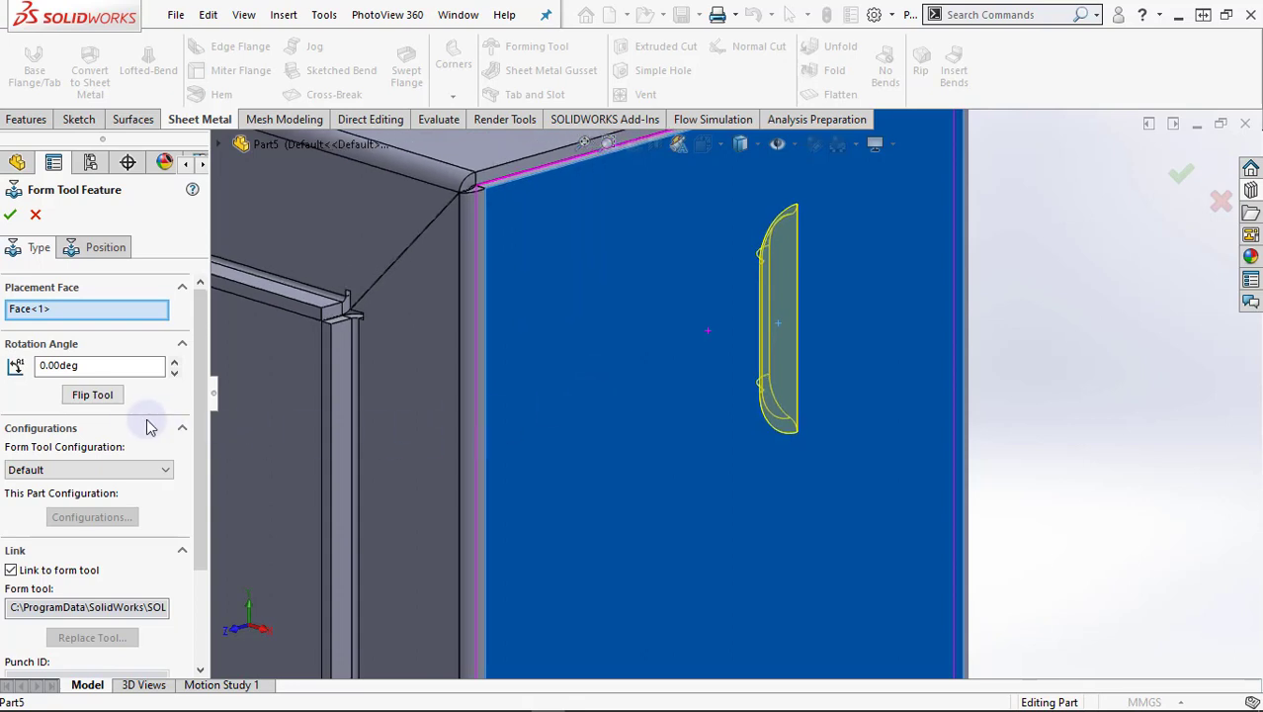
{"action": "left_click", "coordinate": [92, 394]}
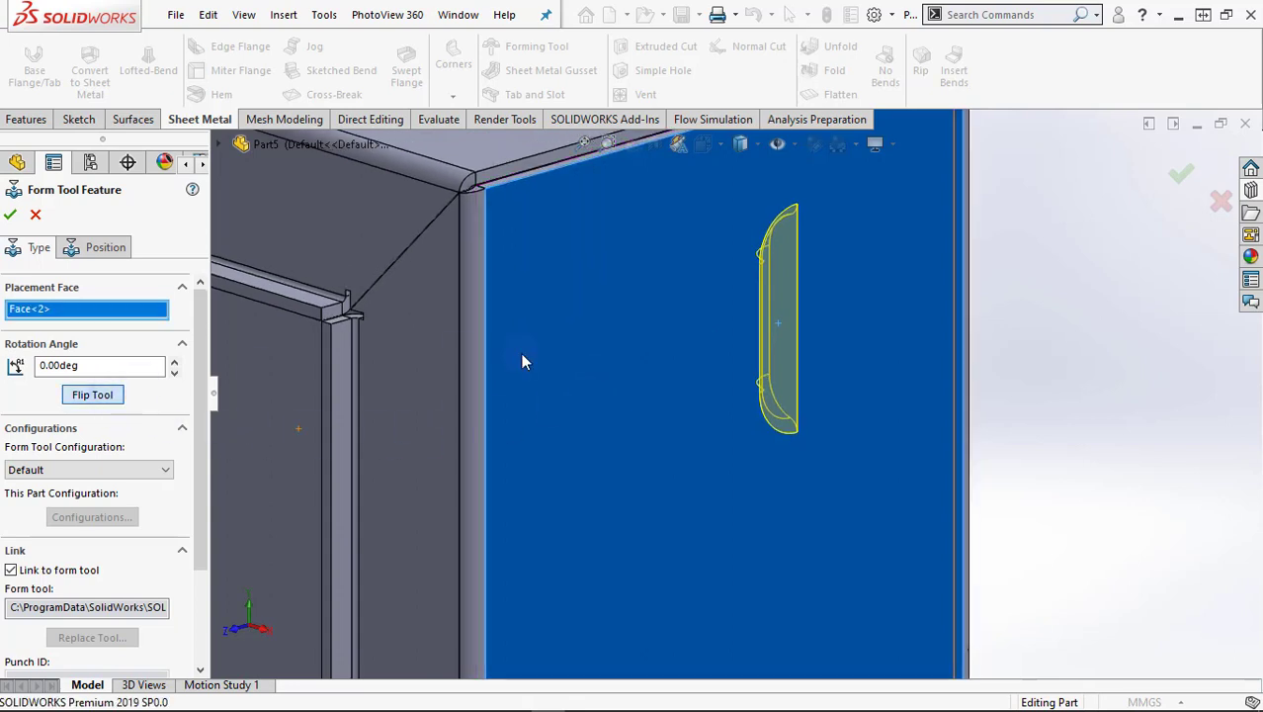
{"action": "mouse_move", "coordinate": [717, 336]}
{"action": "middle_mouse_down"}
{"action": "mouse_move", "coordinate": [695, 345]}
{"action": "mouse_move", "coordinate": [705, 353]}
{"action": "mouse_move", "coordinate": [649, 338]}
{"action": "mouse_move", "coordinate": [688, 327]}
{"action": "middle_mouse_up"}
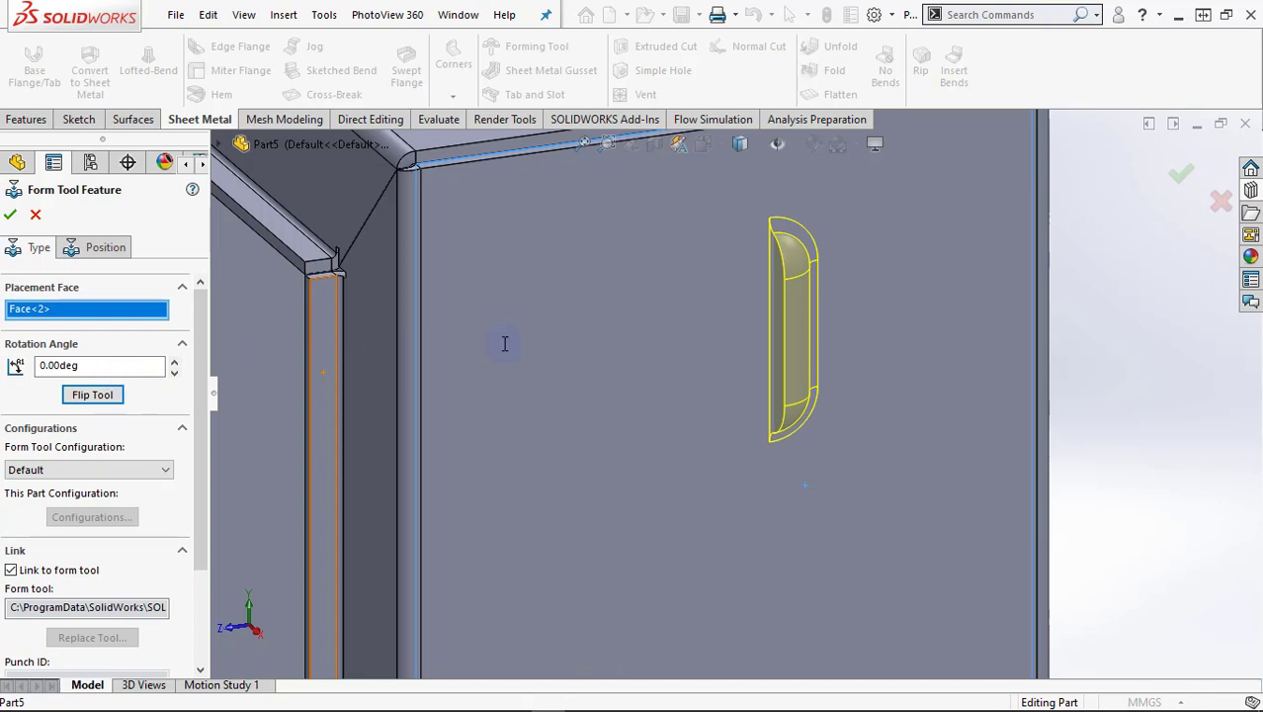
Rotate the louver 270° and place it on the enclosure's side panel face
{"action": "left_click_drag", "start_coordinate": [98, 366], "coordinate": [37, 366]}
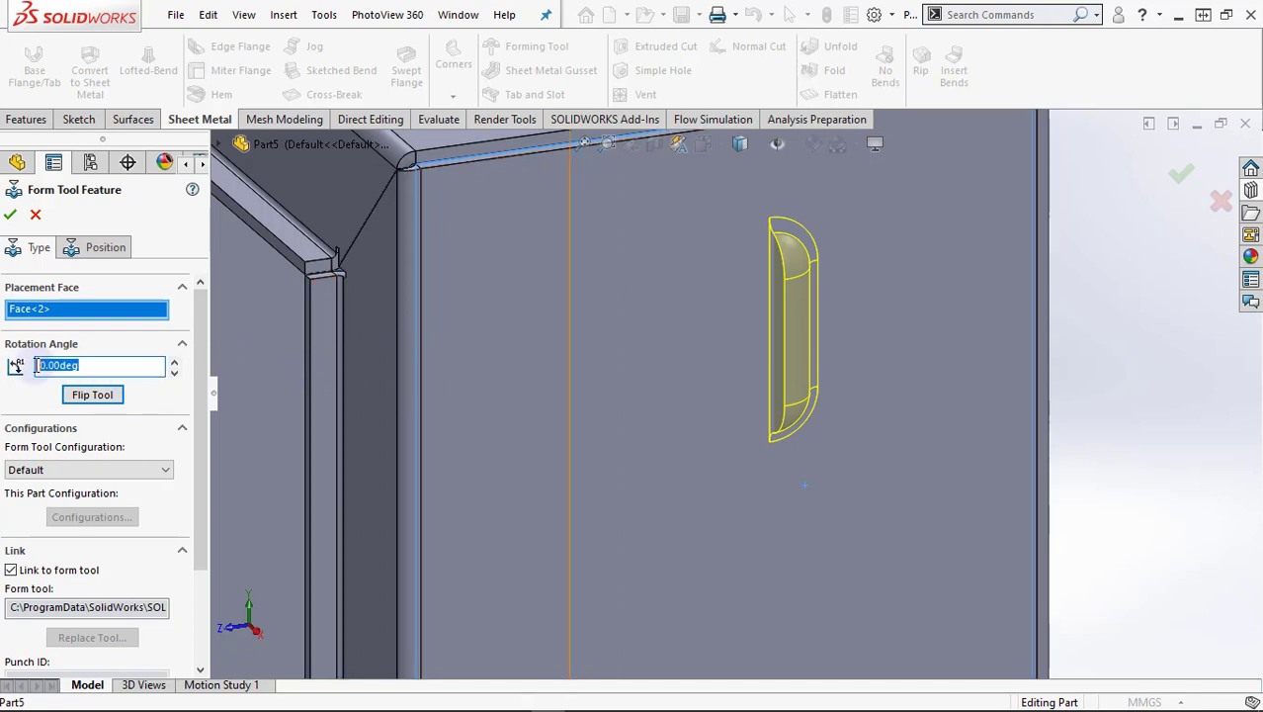
{"action": "type", "text": "270"}
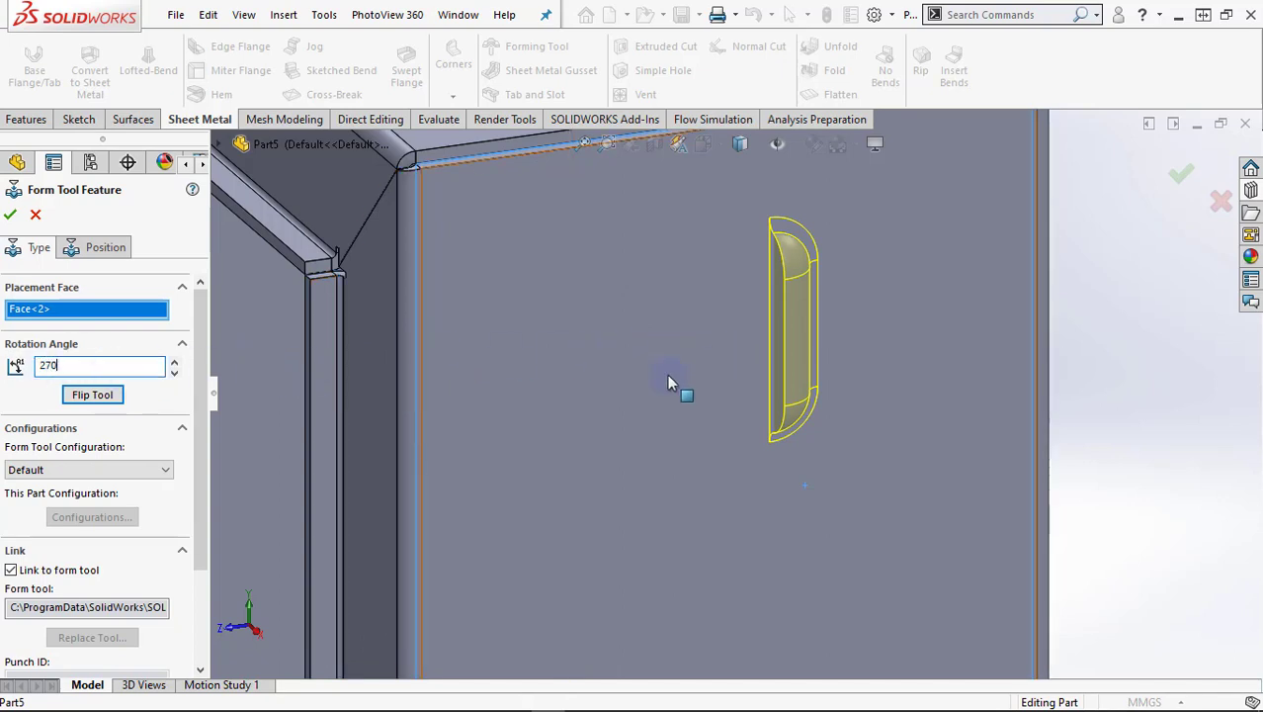
{"action": "key", "text": "Return"}
{"action": "left_click", "coordinate": [615, 373]}
{"action": "scroll", "coordinate": [633, 385], "scroll_direction": "up", "scroll_amount": 3}
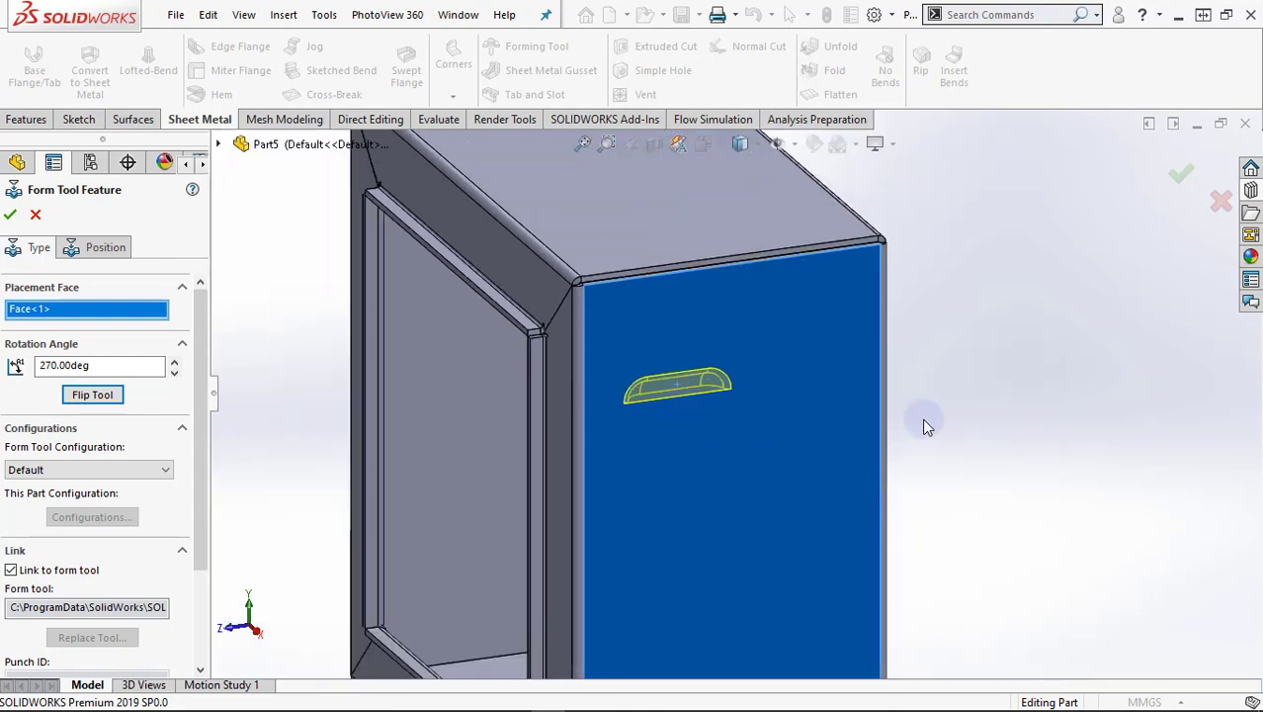
{"action": "mouse_move", "coordinate": [728, 454]}
{"action": "middle_mouse_down"}
{"action": "mouse_move", "coordinate": [731, 442]}
{"action": "mouse_move", "coordinate": [798, 460]}
{"action": "middle_mouse_up"}
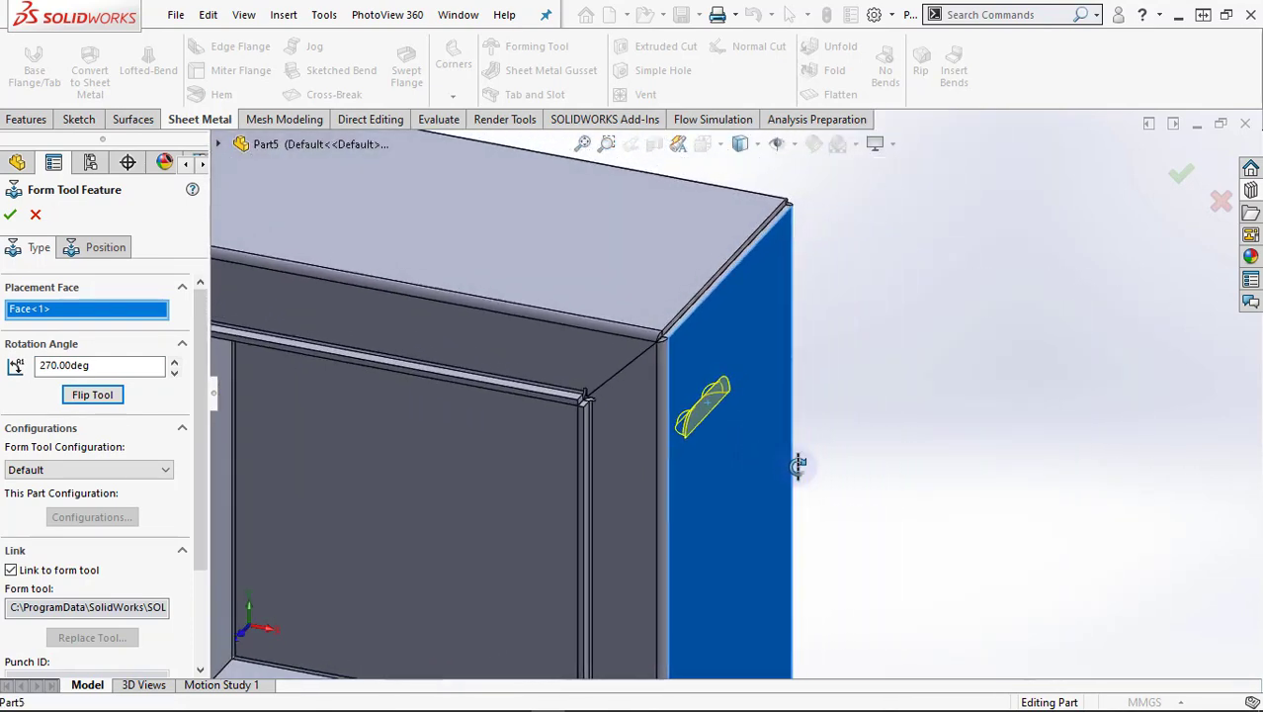
{"action": "left_click", "coordinate": [732, 390]}
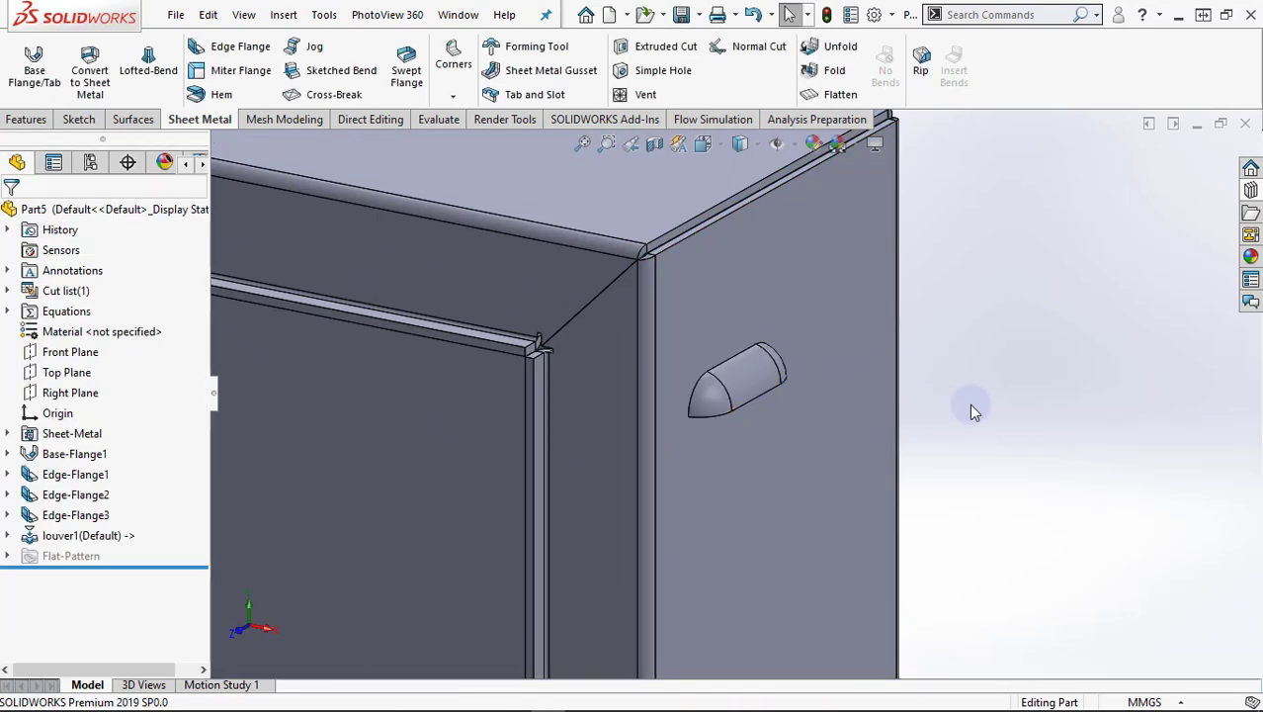
{"action": "middle_click_drag", "start_coordinate": [748, 436], "coordinate": [732, 346]}
{"action": "scroll", "coordinate": [743, 351], "scroll_direction": "down", "scroll_amount": 5}
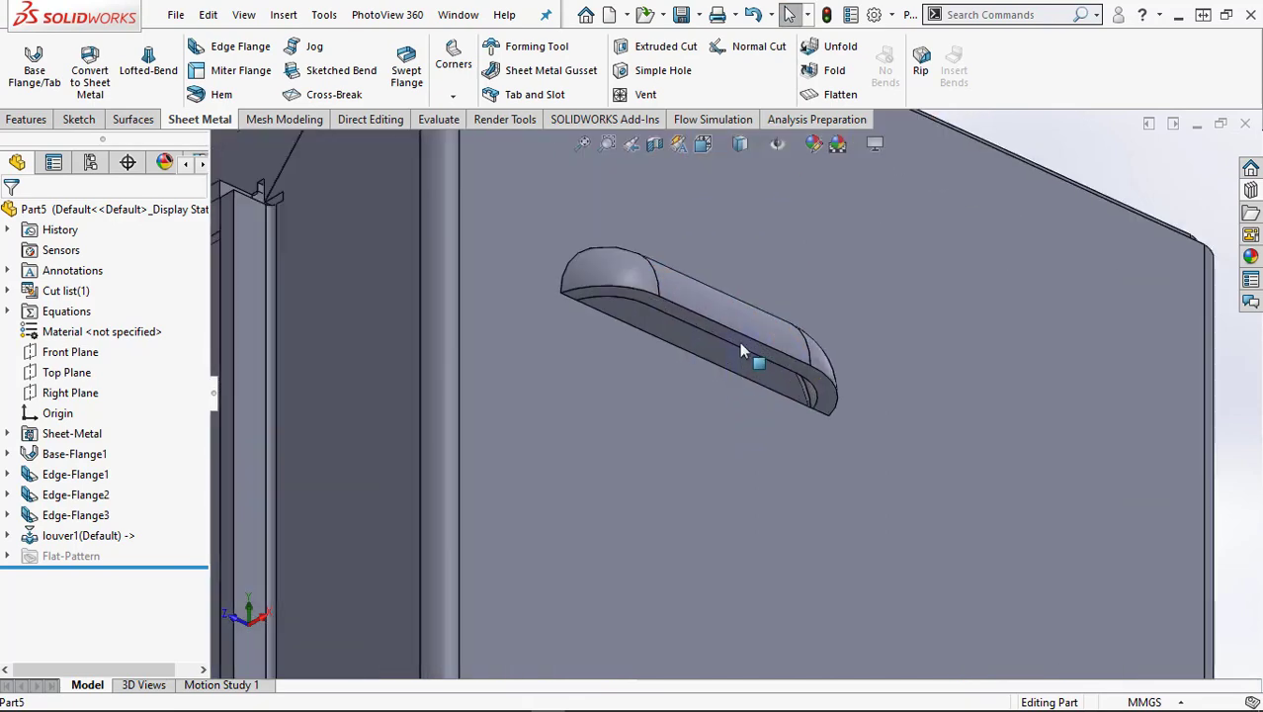
{"action": "scroll", "coordinate": [744, 350], "scroll_direction": "down", "scroll_amount": 2}
{"action": "scroll", "coordinate": [741, 389], "scroll_direction": "down", "scroll_amount": 3}
{"action": "scroll", "coordinate": [753, 341], "scroll_direction": "up", "scroll_amount": 4}
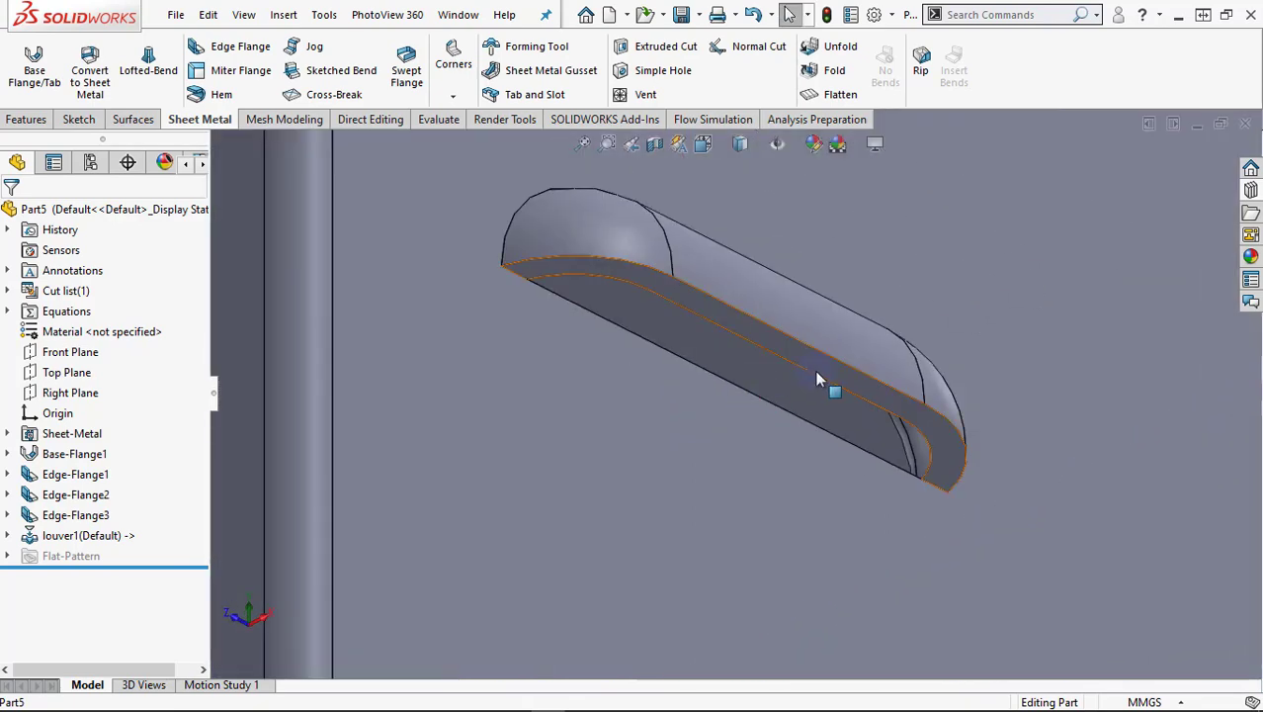
{"action": "scroll", "coordinate": [791, 380], "scroll_direction": "up", "scroll_amount": 3}
{"action": "scroll", "coordinate": [772, 379], "scroll_direction": "up", "scroll_amount": 2}
{"action": "scroll", "coordinate": [771, 379], "scroll_direction": "up", "scroll_amount": 1}
{"action": "middle_click_drag", "start_coordinate": [771, 386], "coordinate": [532, 366]}
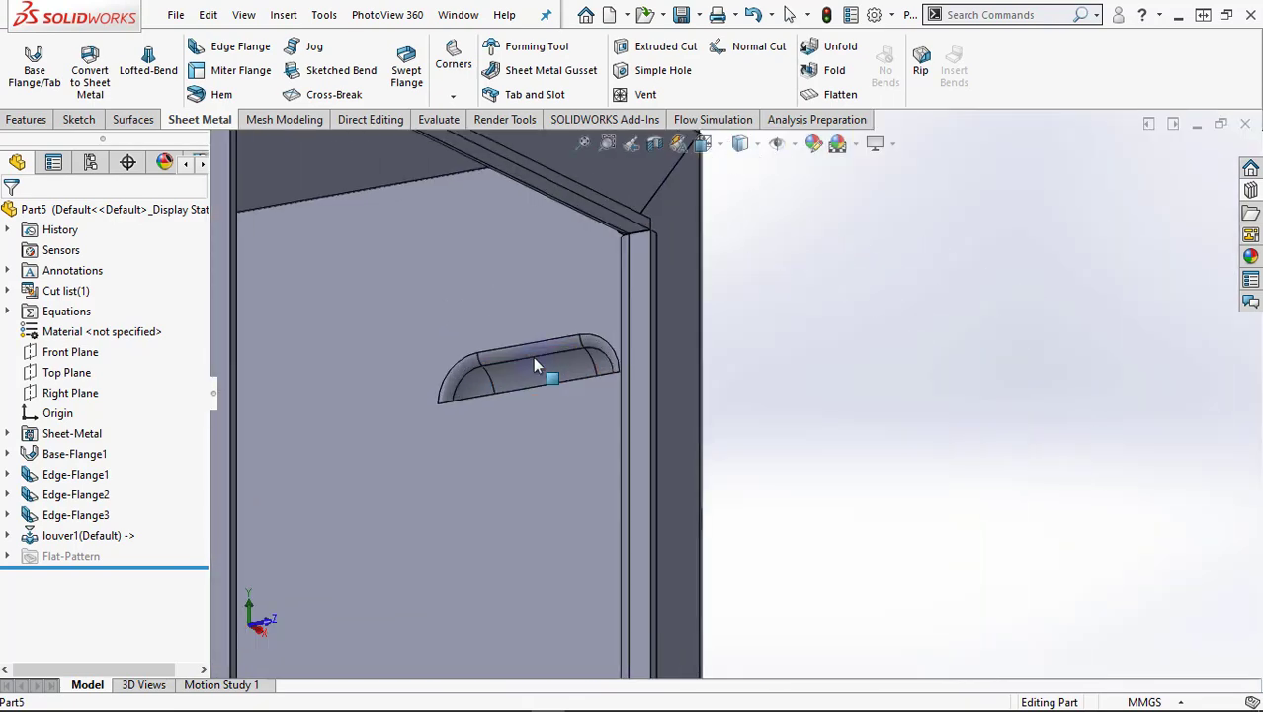
{"action": "key", "text": "Left"}
{"action": "key", "text": "Left"}
{"action": "key", "text": "Left"}
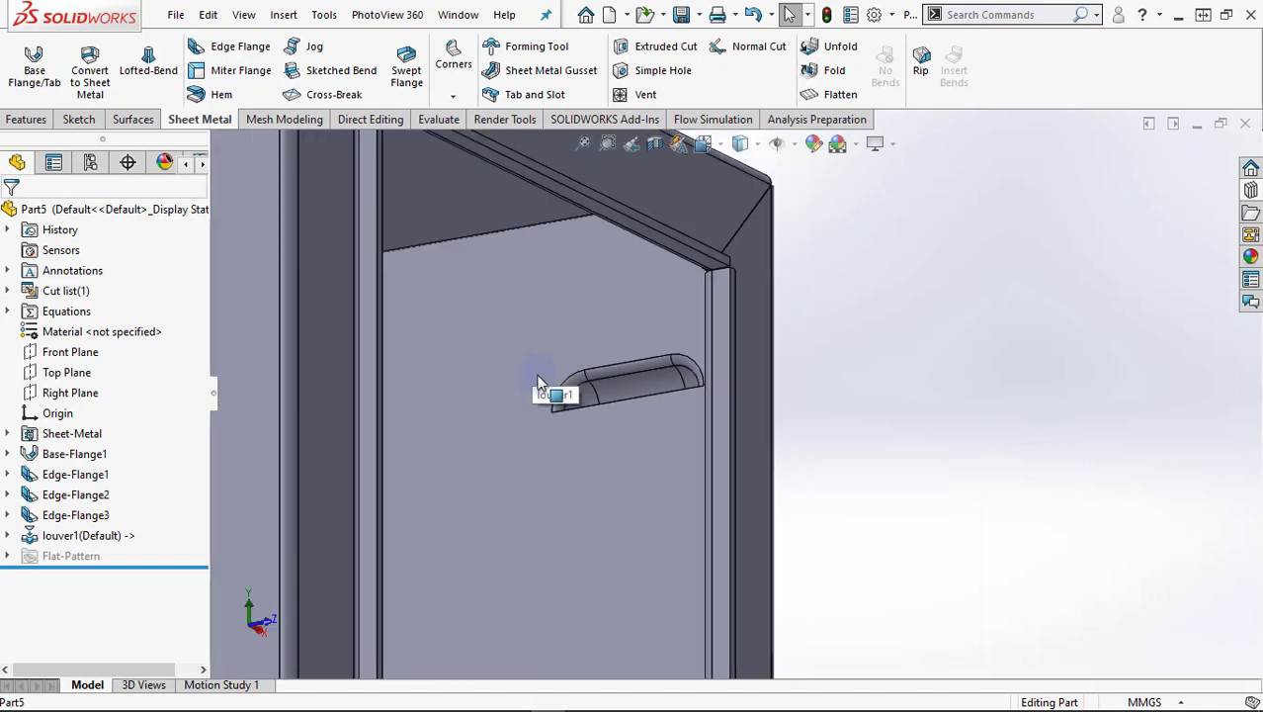
{"action": "scroll", "coordinate": [538, 383], "scroll_direction": "up", "scroll_amount": 5}
{"action": "mouse_move", "coordinate": [562, 394]}
{"action": "middle_mouse_down"}
{"action": "mouse_move", "coordinate": [652, 388]}
{"action": "mouse_move", "coordinate": [490, 479]}
{"action": "mouse_move", "coordinate": [487, 550]}
{"action": "middle_mouse_up"}
Edit louver1 and dimension its centre point 50 mm from the panel's right edge
{"action": "left_click", "coordinate": [65, 535]}
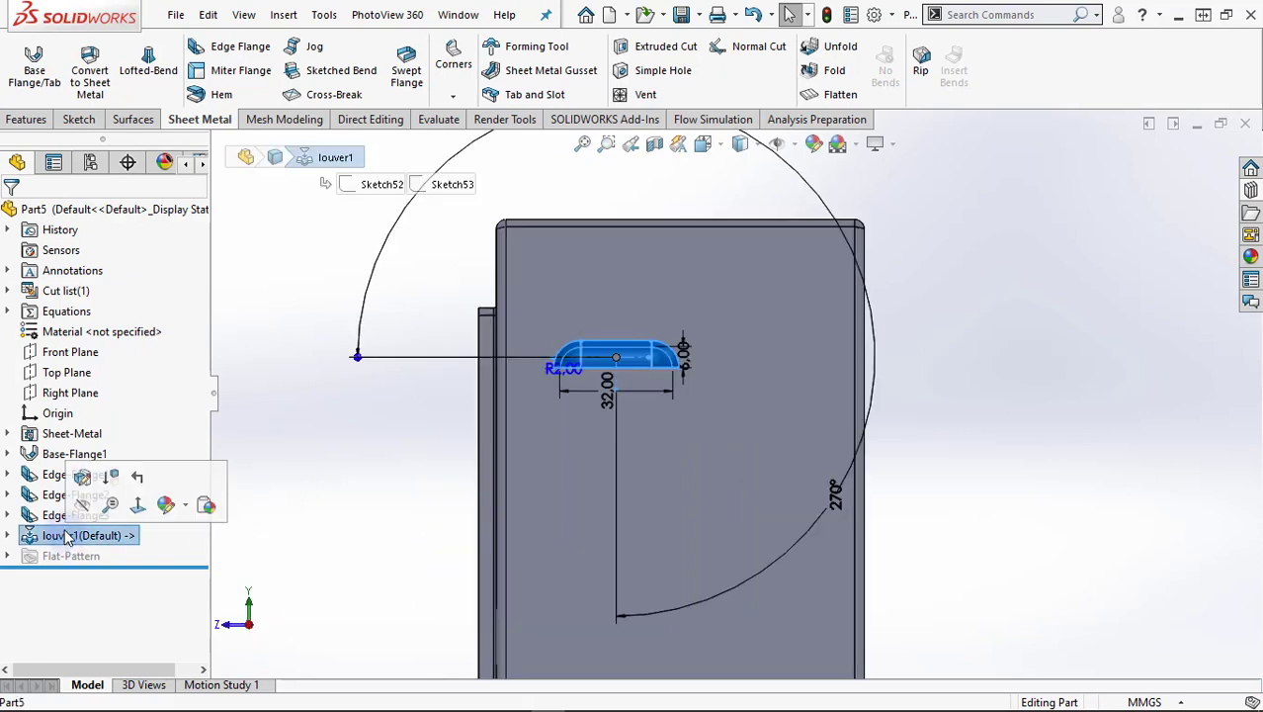
{"action": "left_click", "coordinate": [82, 476]}
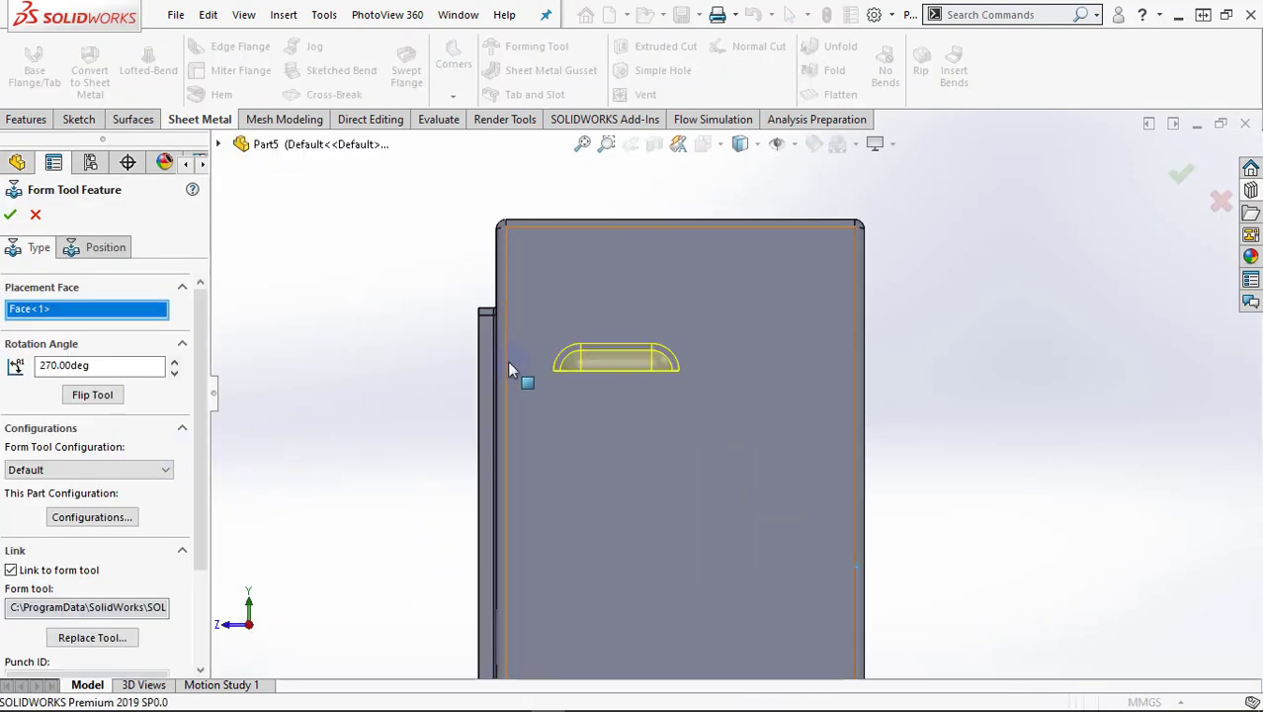
{"action": "left_click", "coordinate": [84, 247]}
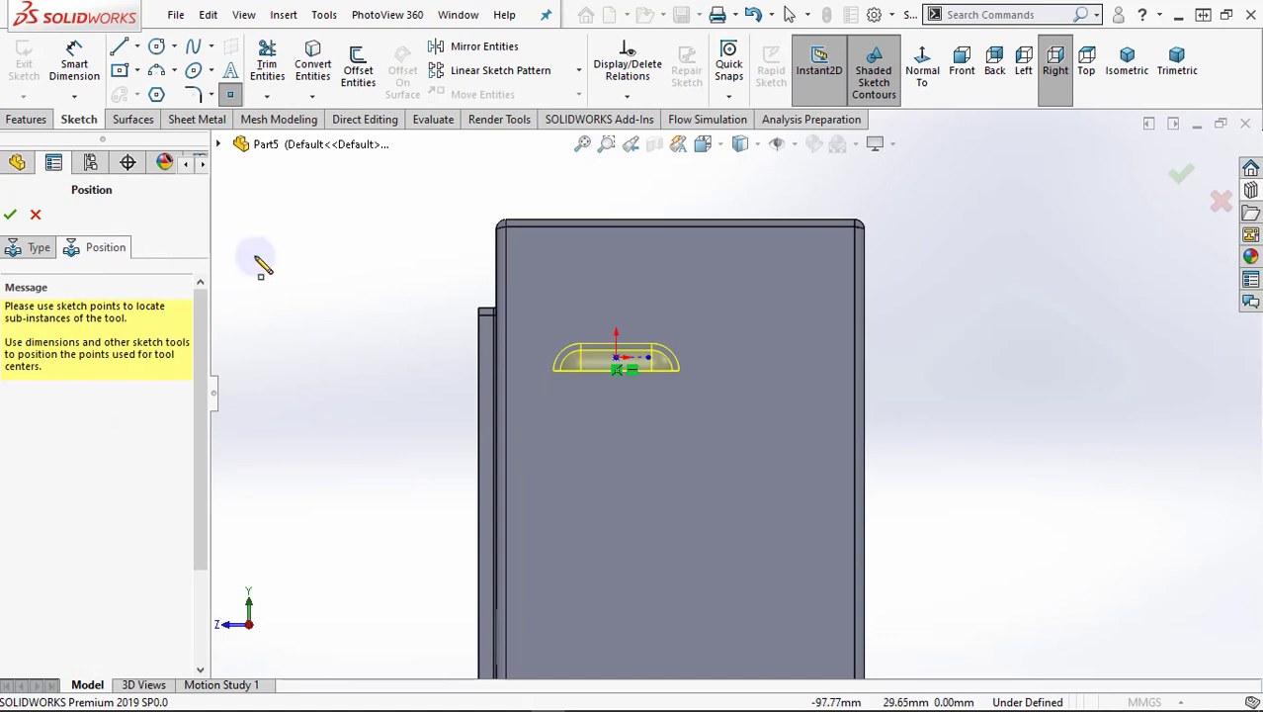
{"action": "left_click", "coordinate": [74, 61]}
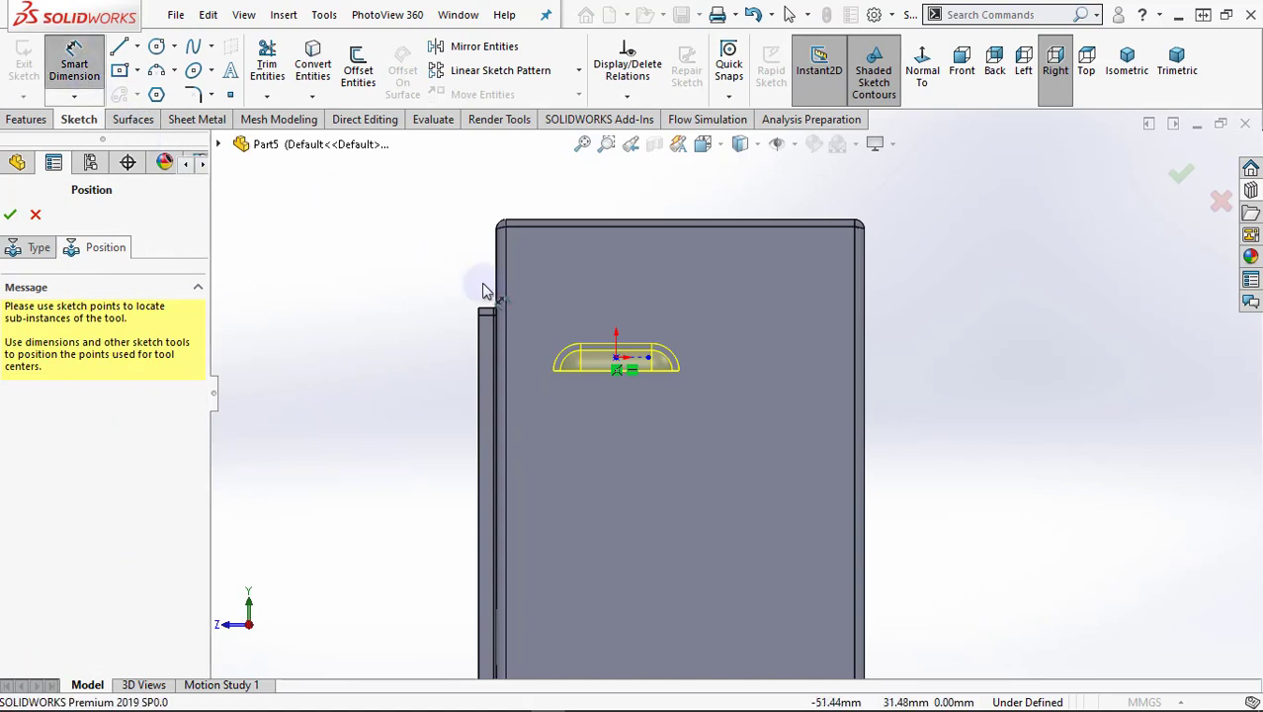
{"action": "left_click", "coordinate": [616, 359]}
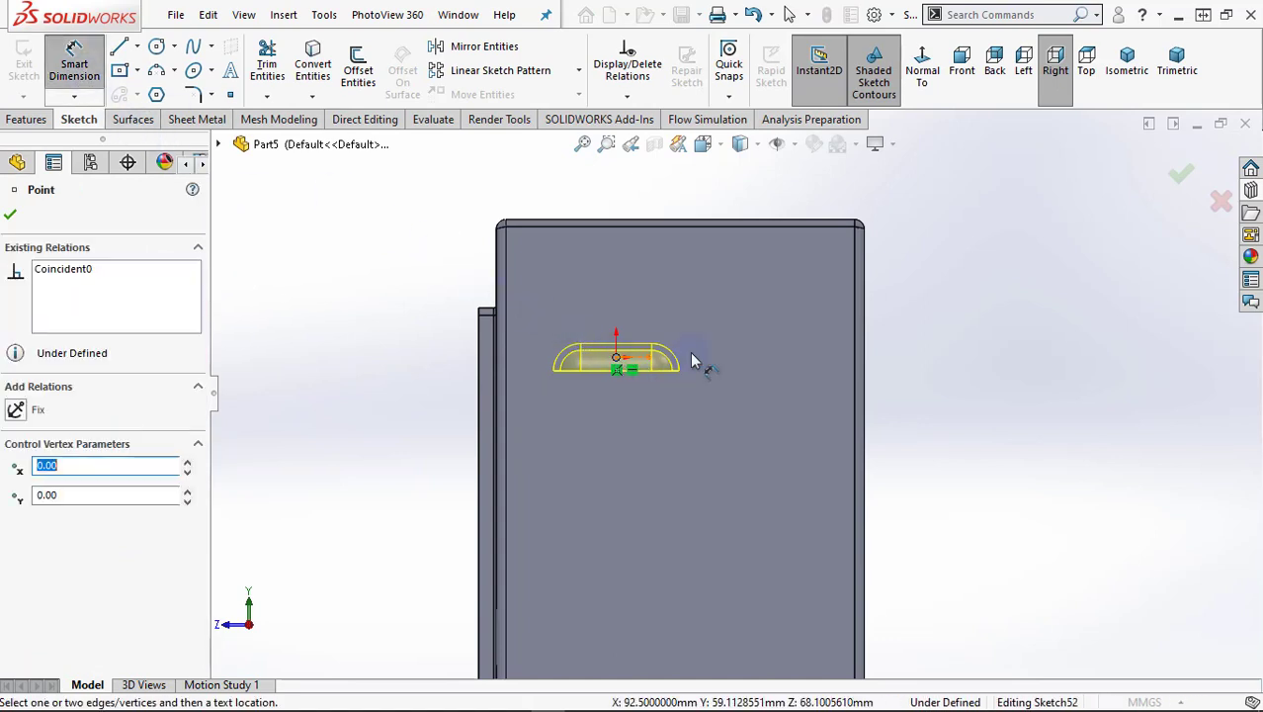
{"action": "left_click", "coordinate": [868, 359]}
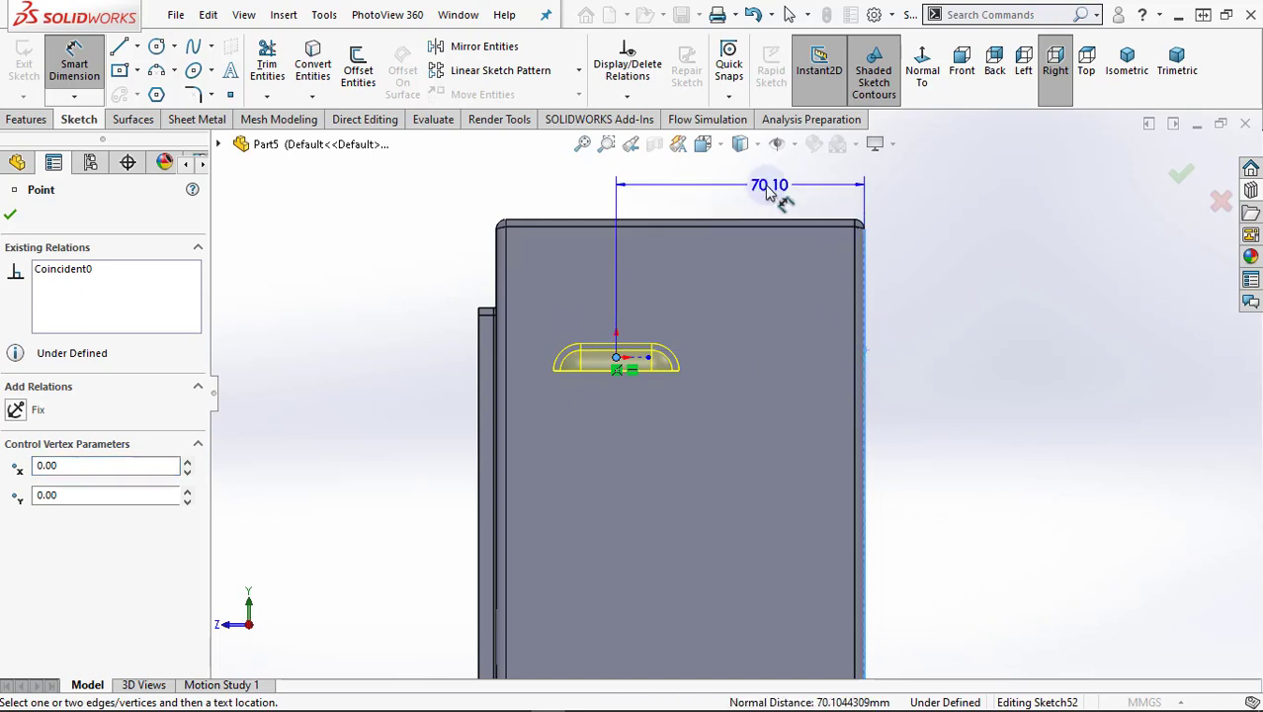
{"action": "left_click", "coordinate": [726, 188]}
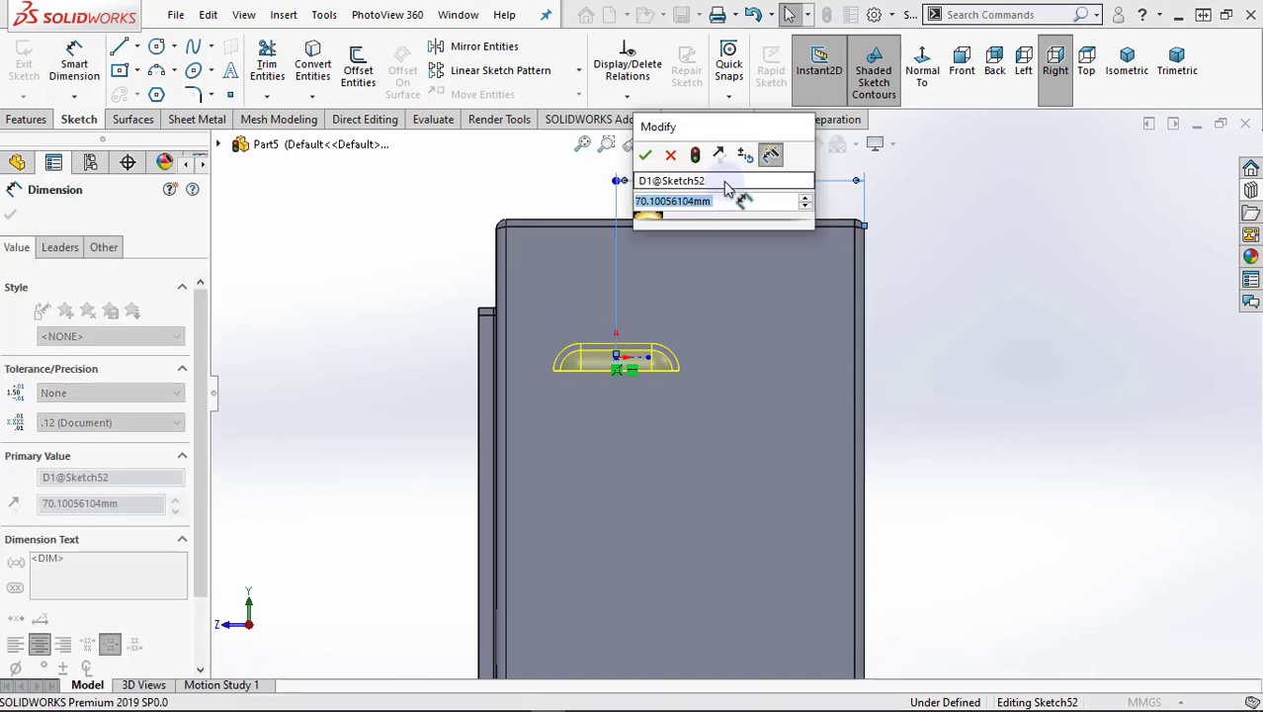
{"action": "type", "text": "50"}
{"action": "key", "text": "Return"}
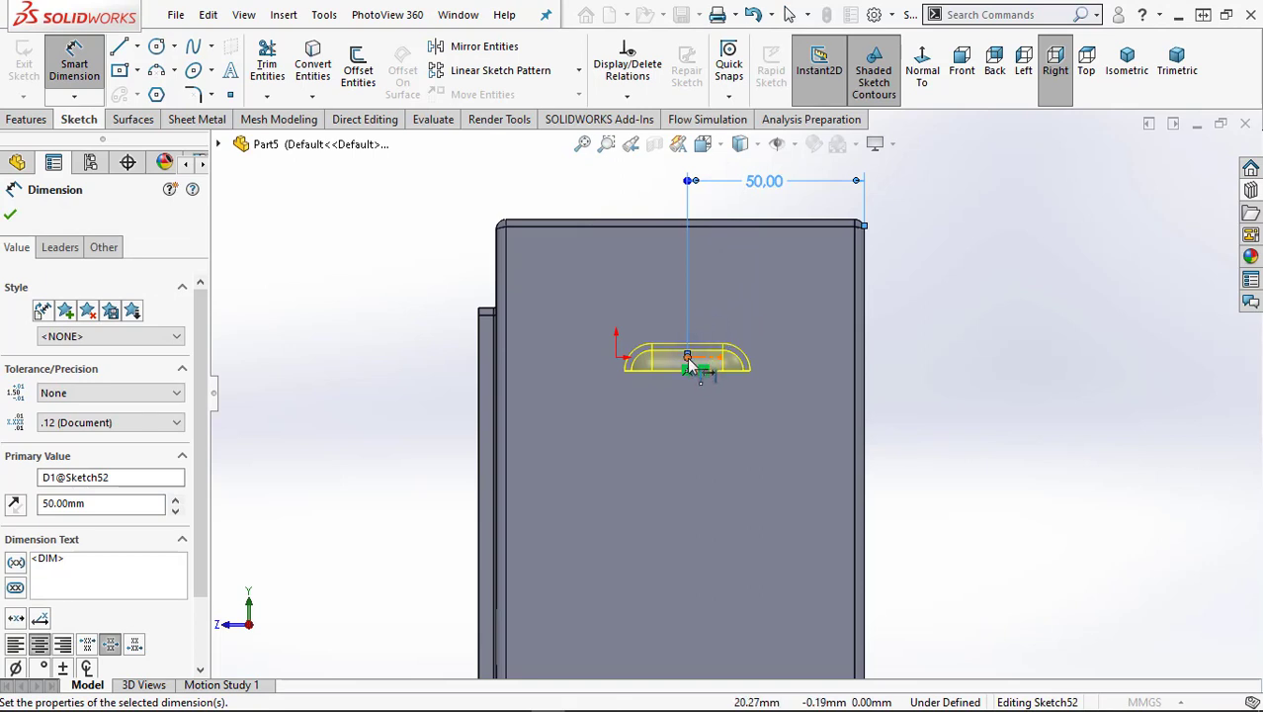
{"action": "key", "text": "Escape"}
Dimension the louver 30 mm below the panel's top edge and accept the feature
{"action": "left_click", "coordinate": [74, 56]}
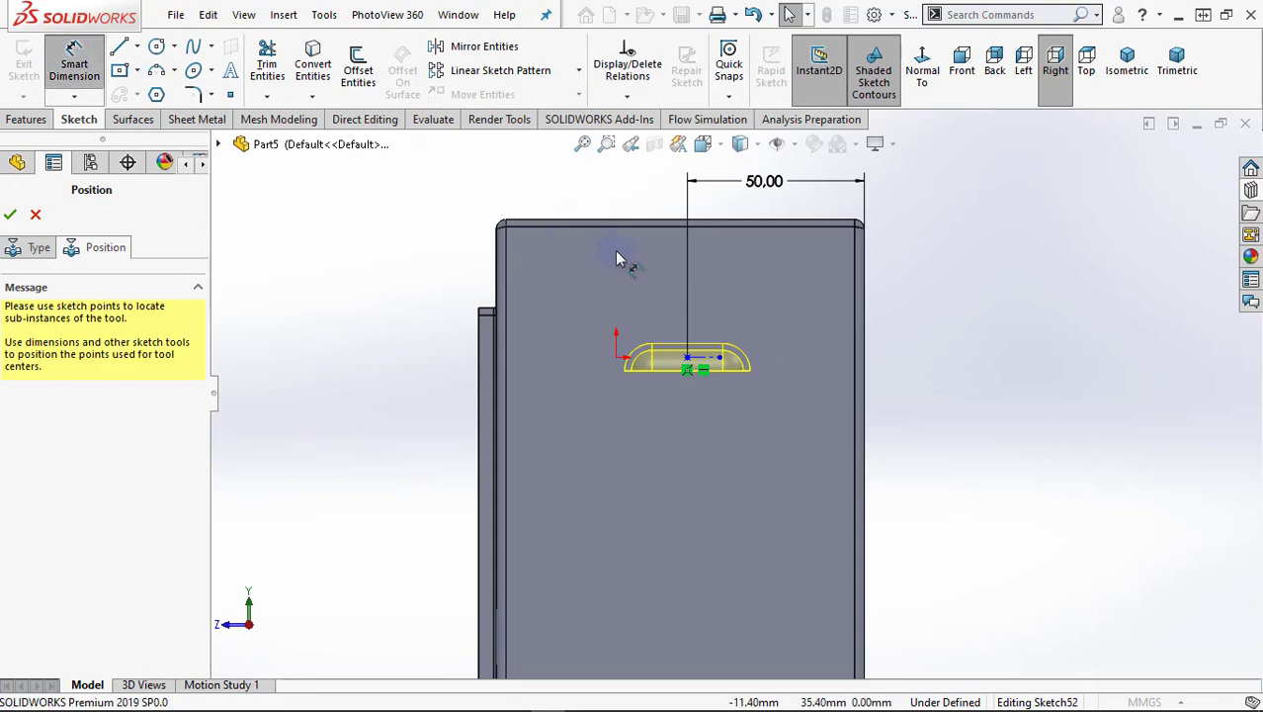
{"action": "left_click", "coordinate": [704, 220]}
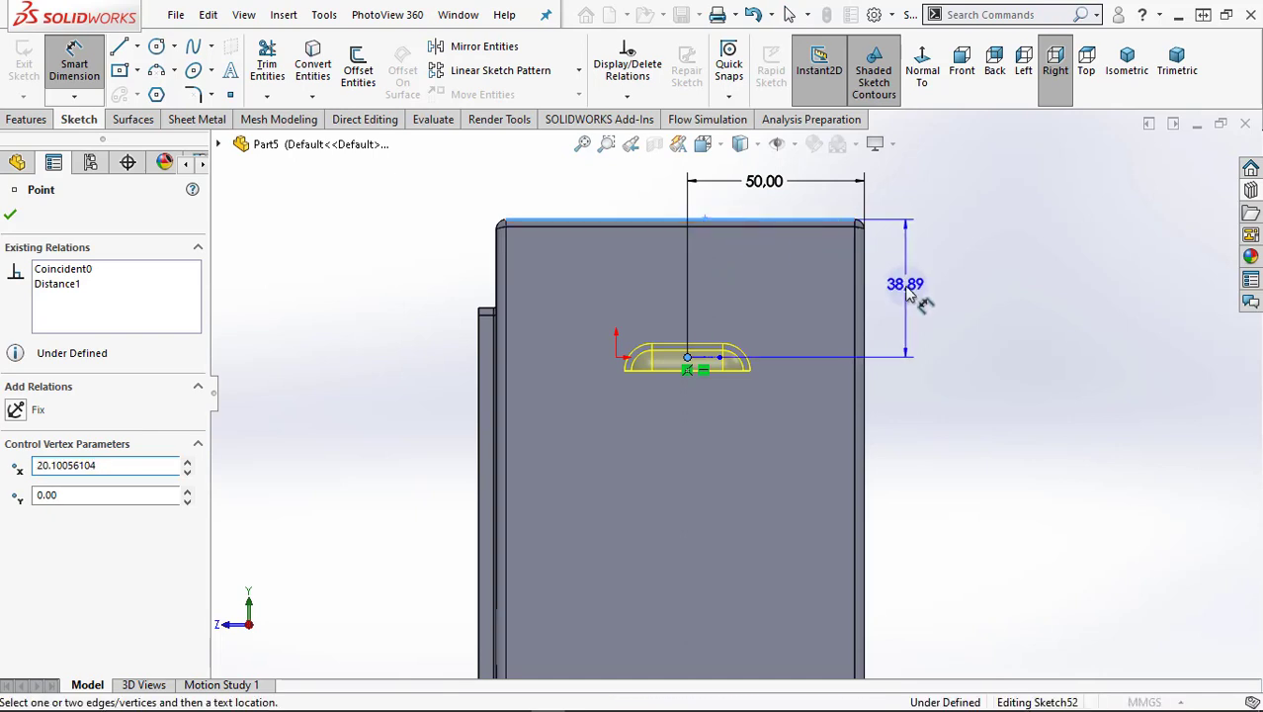
{"action": "left_click", "coordinate": [907, 294]}
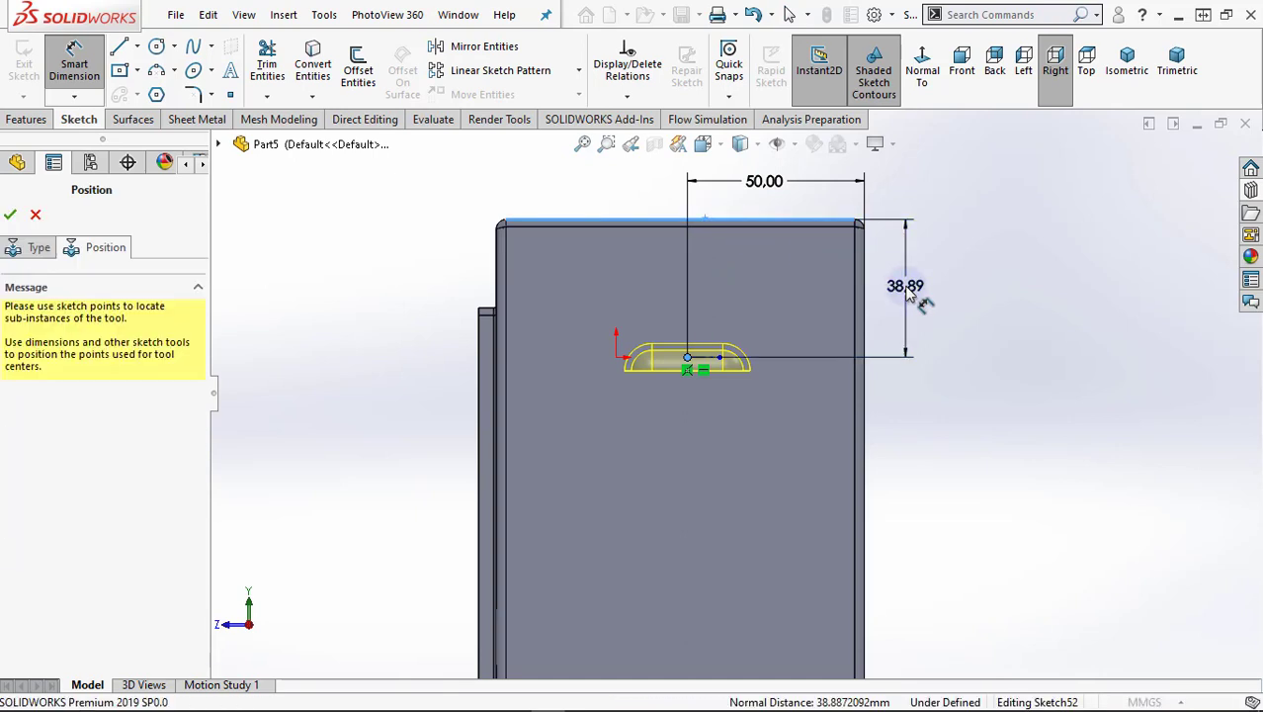
{"action": "double_click", "coordinate": [907, 289]}
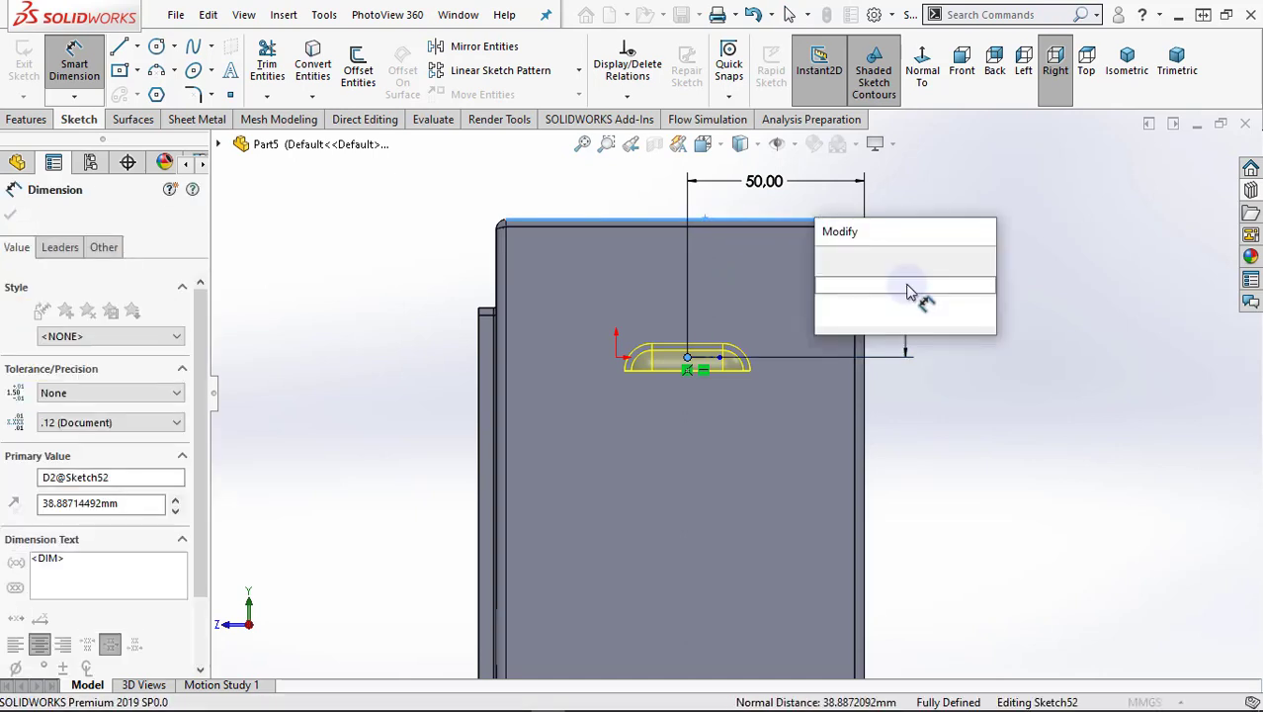
{"action": "type", "text": "30"}
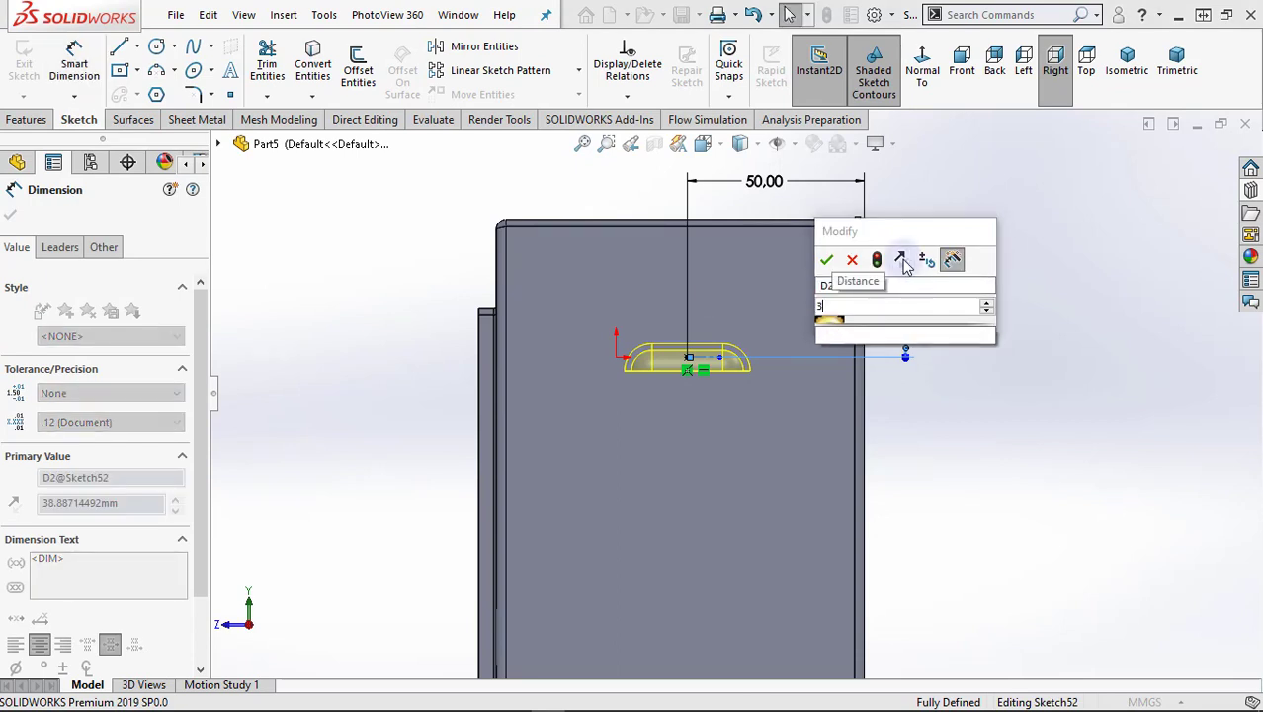
{"action": "left_click", "coordinate": [828, 260]}
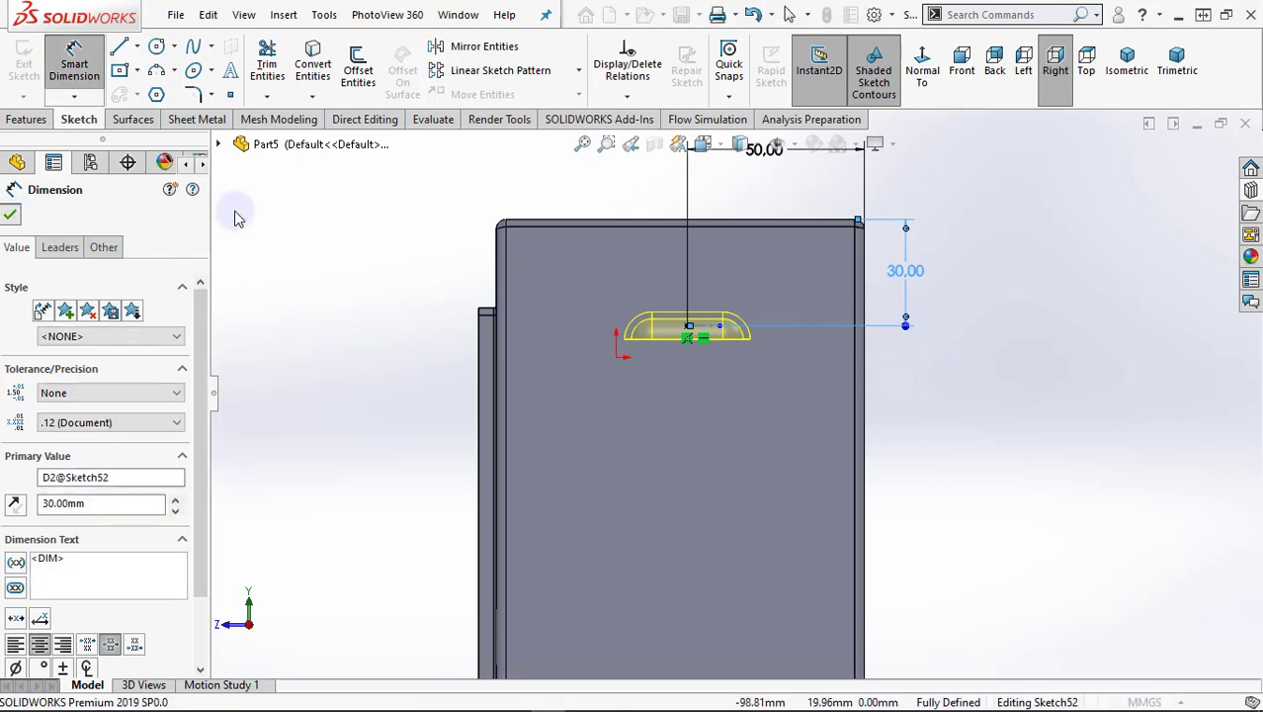
{"action": "left_click", "coordinate": [10, 217]}
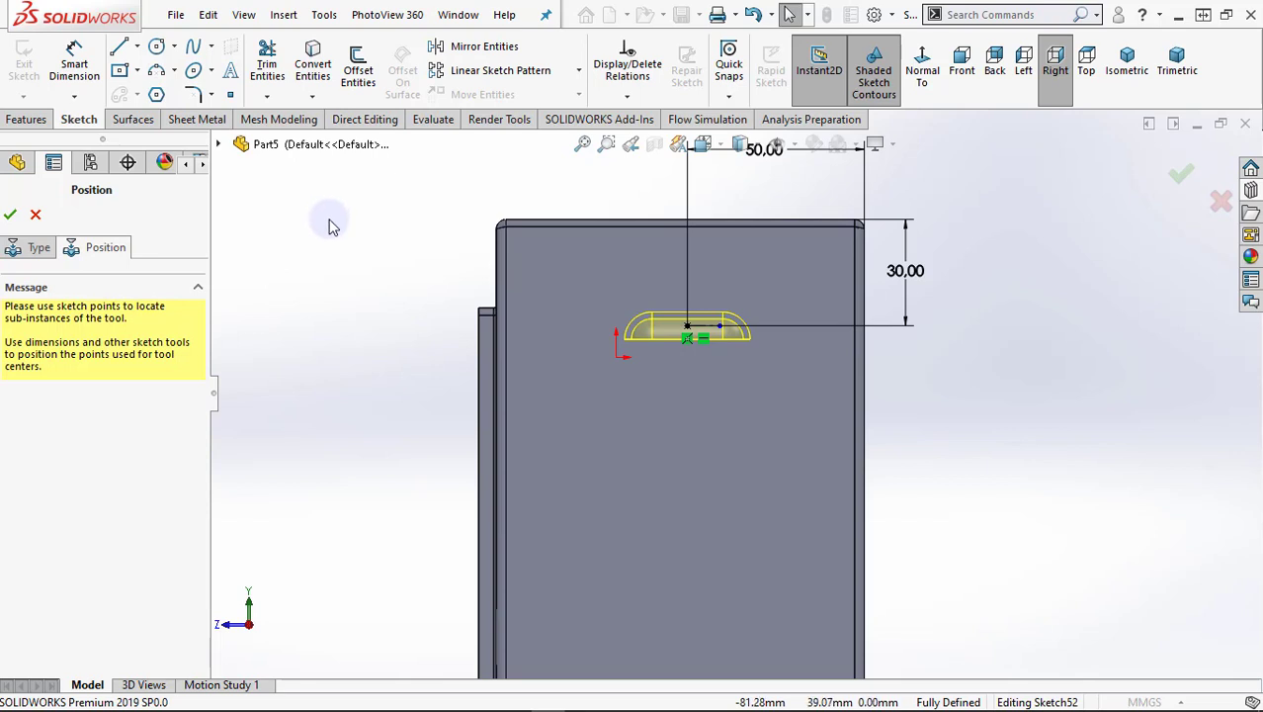
{"action": "left_click", "coordinate": [11, 215]}
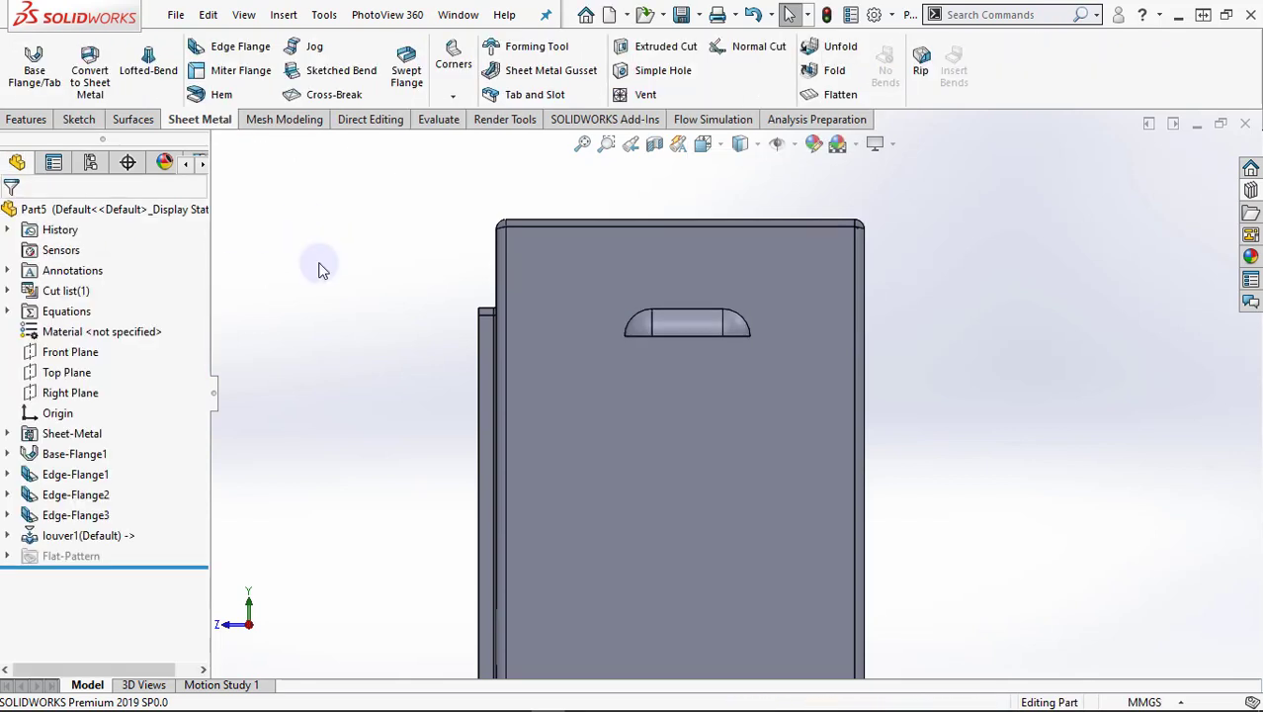
Start a linear pattern of louver1 along the vertical front edge
{"action": "left_click", "coordinate": [27, 118]}
{"action": "key", "text": "ctrl+7"}
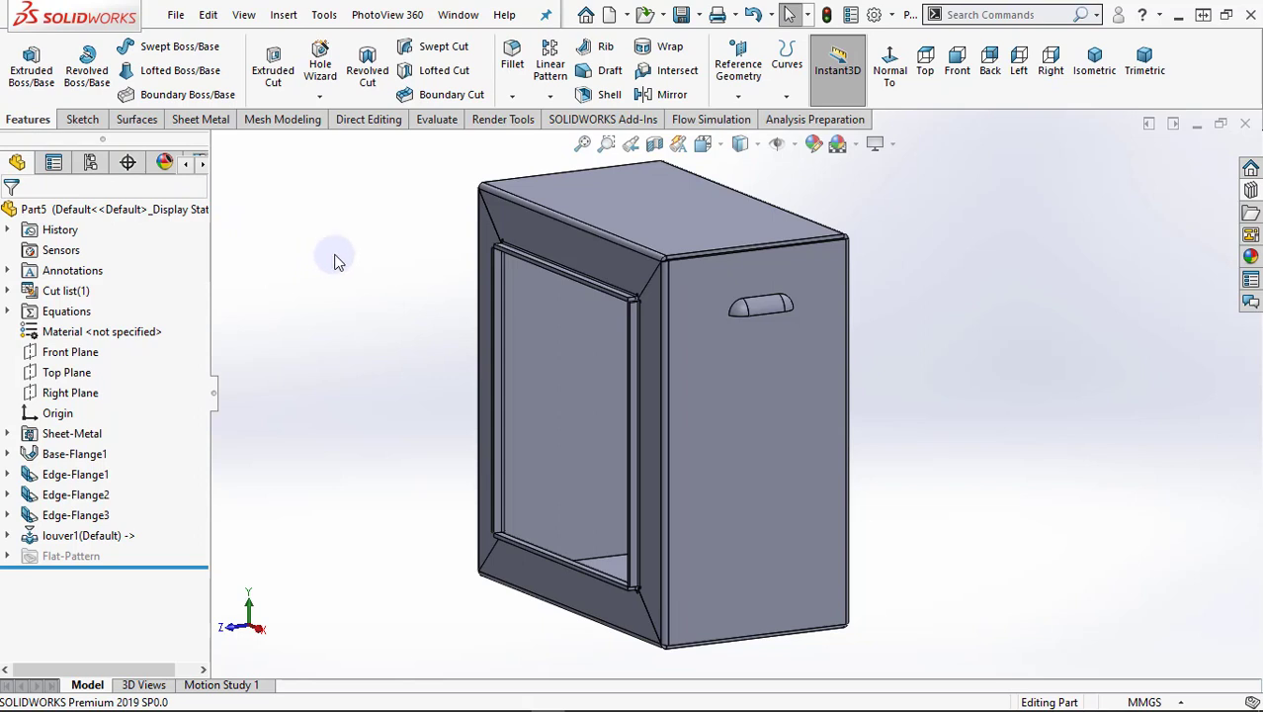
{"action": "left_click", "coordinate": [548, 64]}
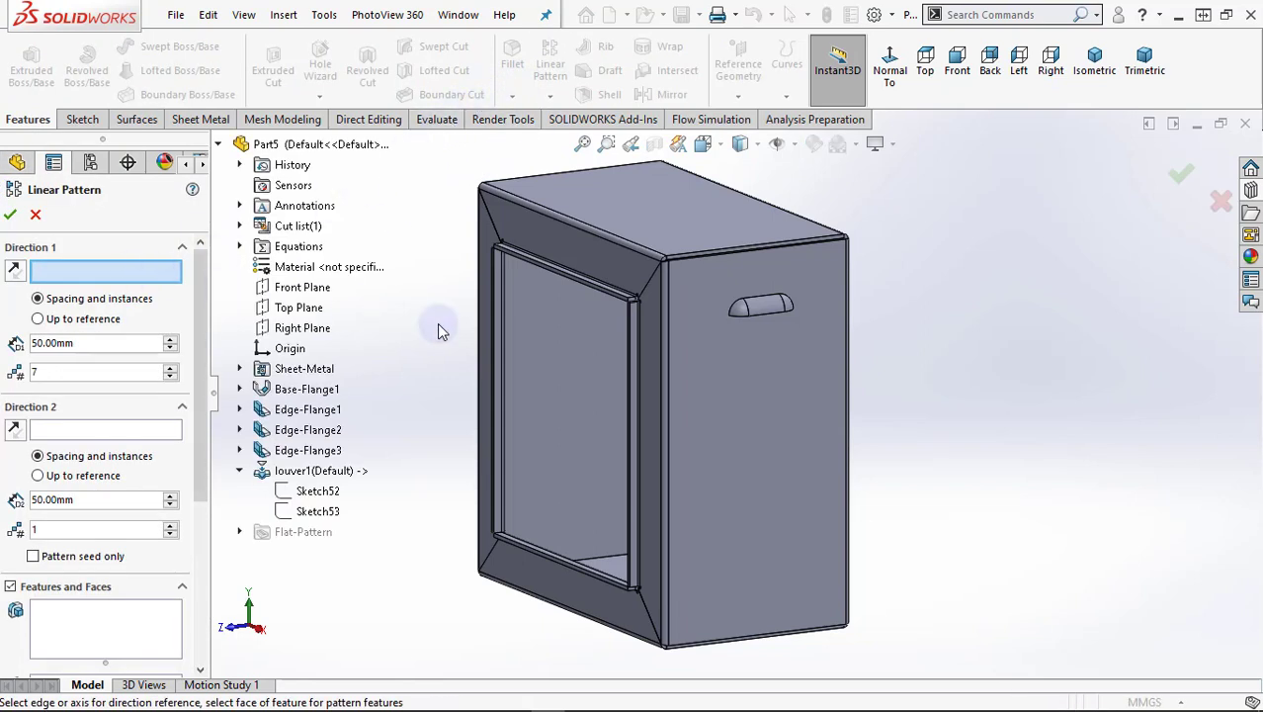
{"action": "left_click", "coordinate": [669, 396]}
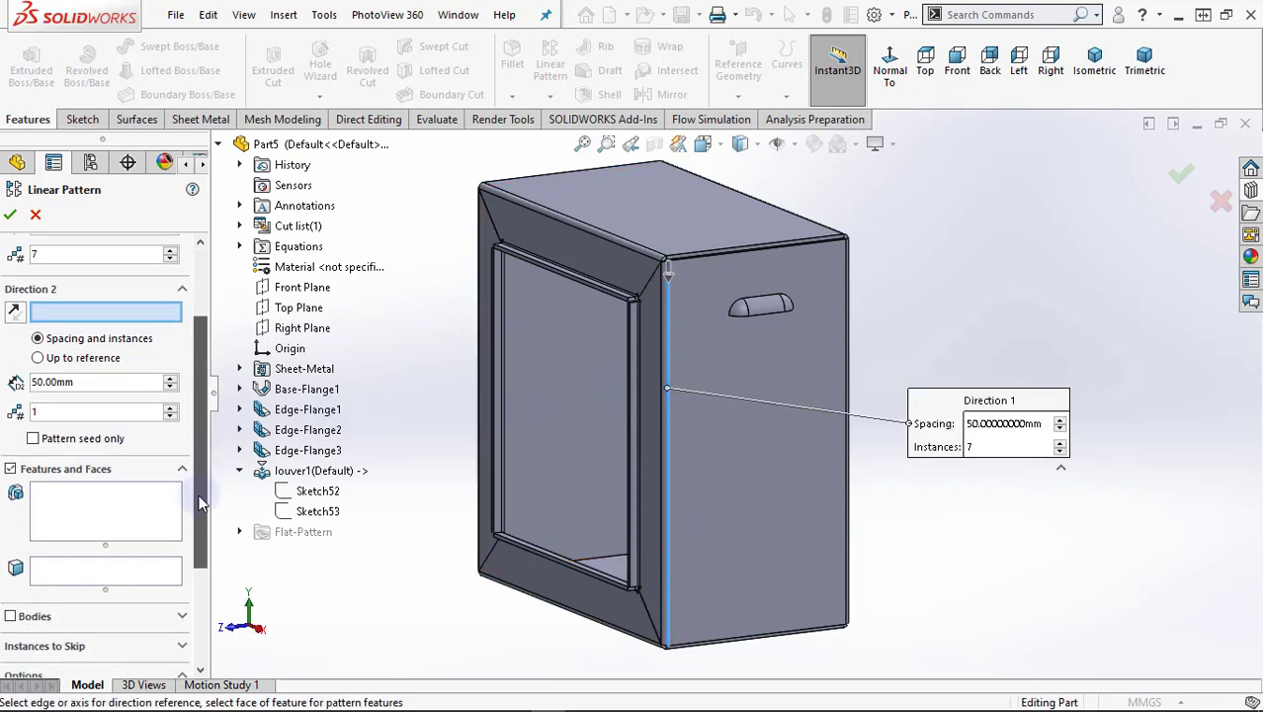
{"action": "mouse_move", "coordinate": [205, 426]}
{"action": "left_mouse_down"}
{"action": "mouse_move", "coordinate": [198, 483]}
{"action": "mouse_move", "coordinate": [198, 450]}
{"action": "left_mouse_up"}
{"action": "left_click", "coordinate": [77, 575]}
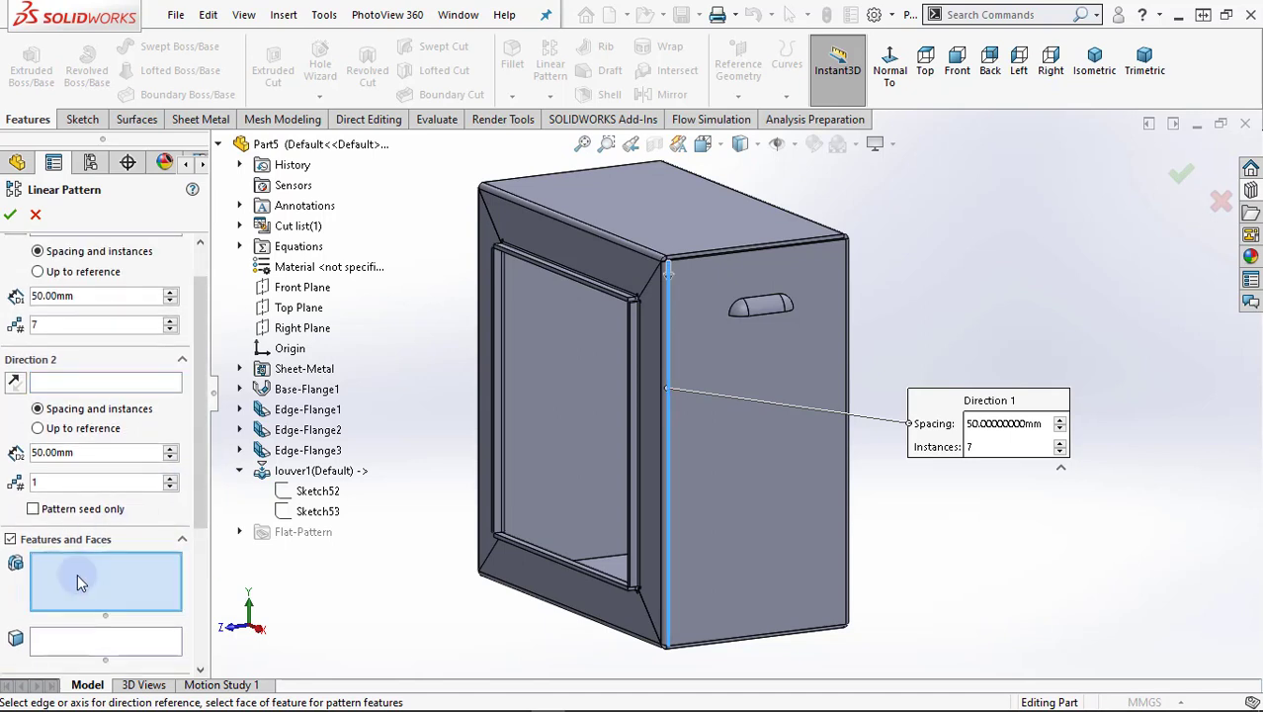
{"action": "left_click", "coordinate": [307, 473]}
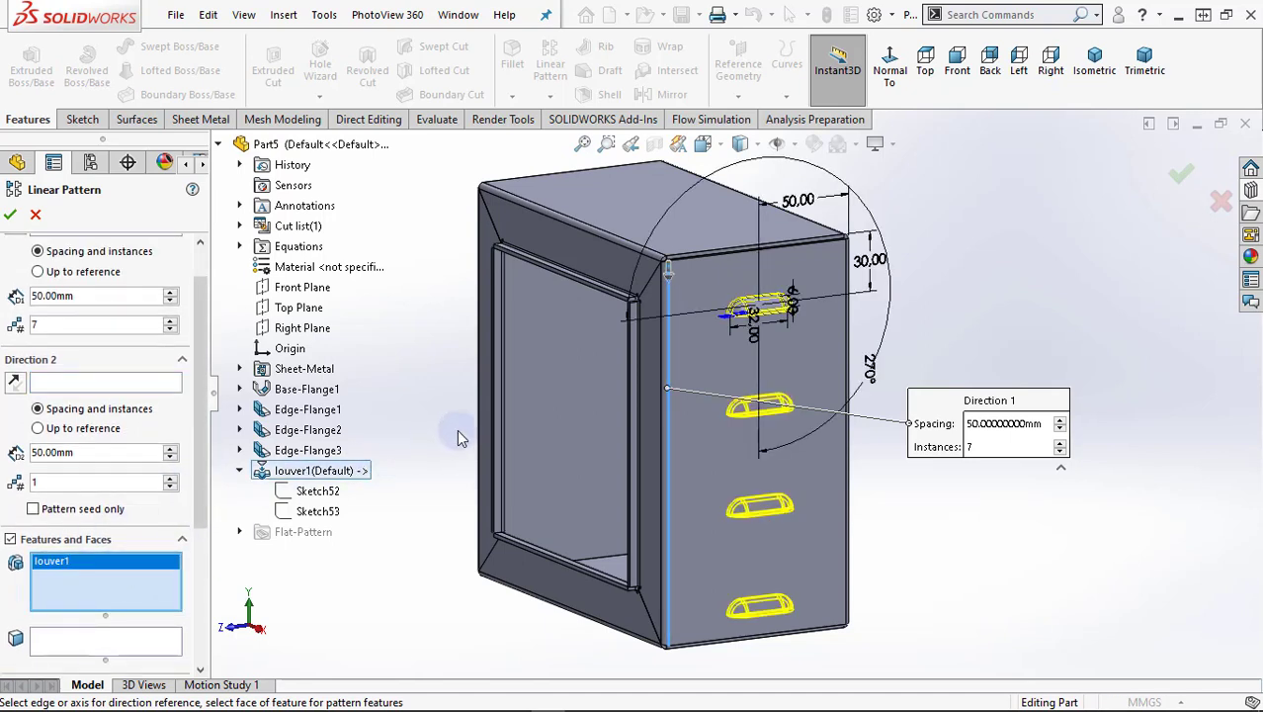
{"action": "scroll", "coordinate": [99, 396], "scroll_direction": "down", "scroll_amount": 2}
{"action": "scroll", "coordinate": [71, 343], "scroll_direction": "up", "scroll_amount": 3}
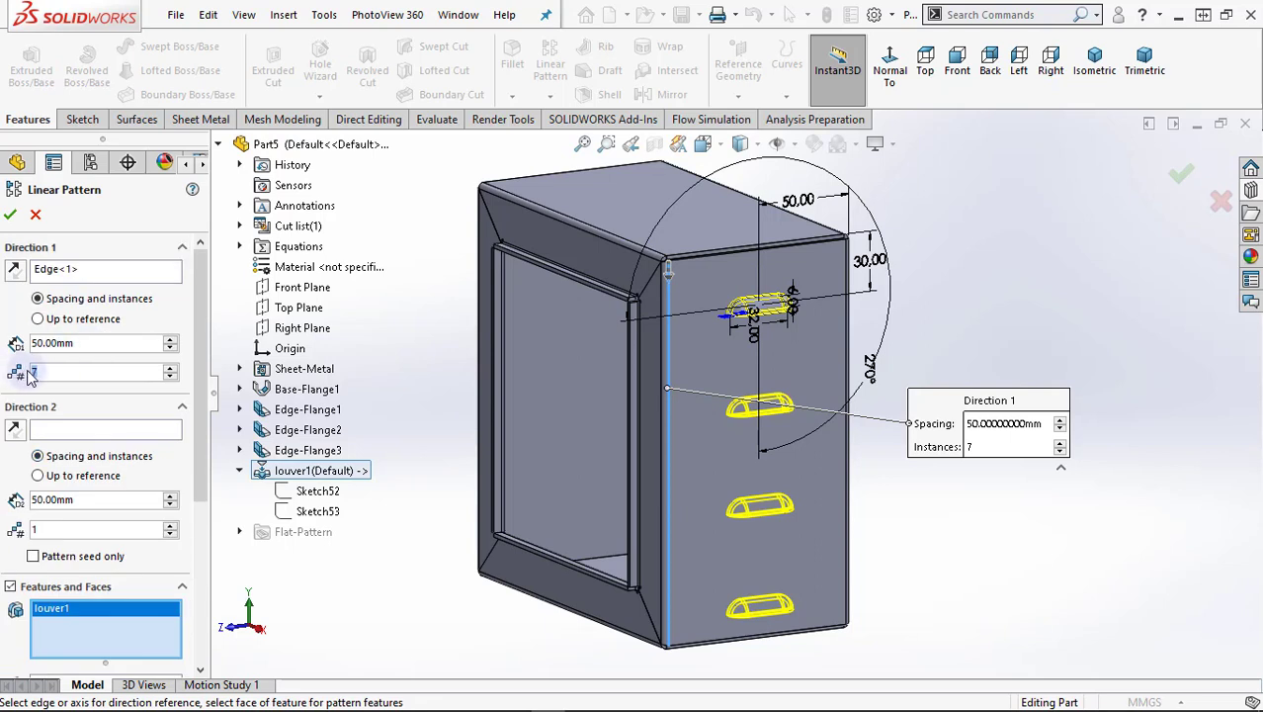
Set the pattern to 5 instances at 10 mm spacing and accept it
{"action": "type", "text": "4"}
{"action": "key", "text": "BackSpace"}
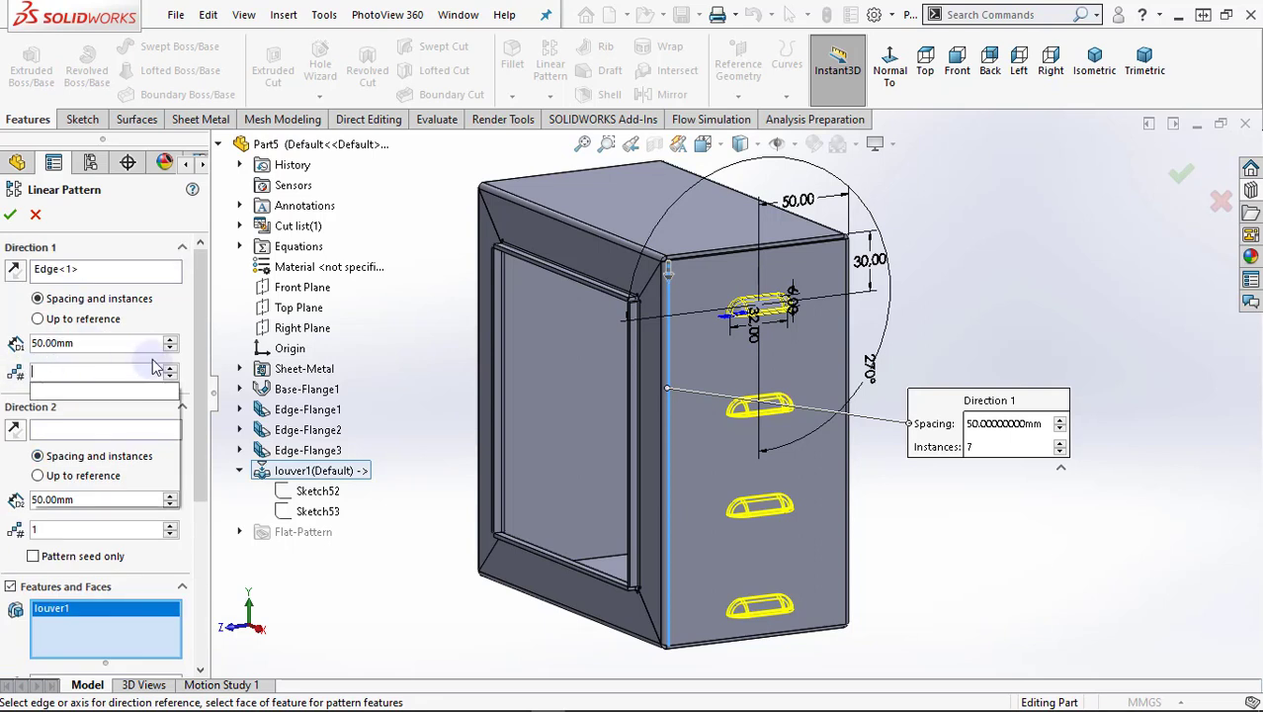
{"action": "type", "text": "5"}
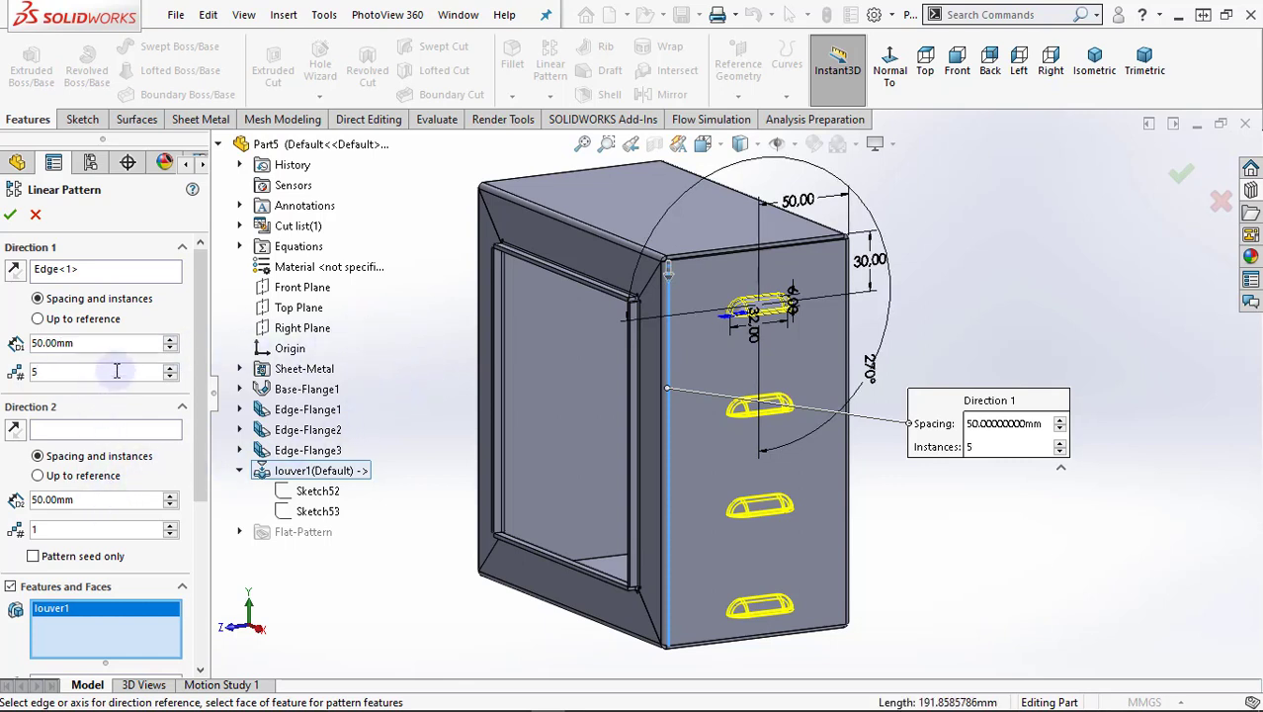
{"action": "double_click", "coordinate": [45, 343]}
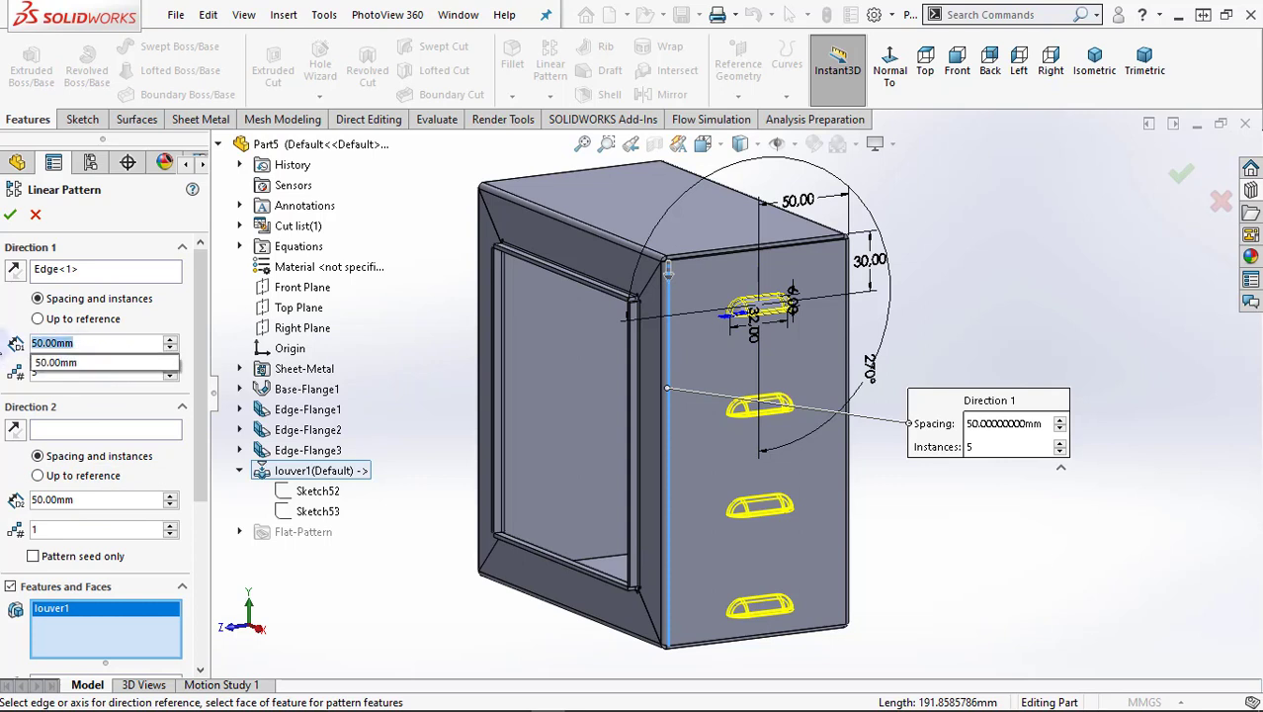
{"action": "left_click", "coordinate": [84, 343]}
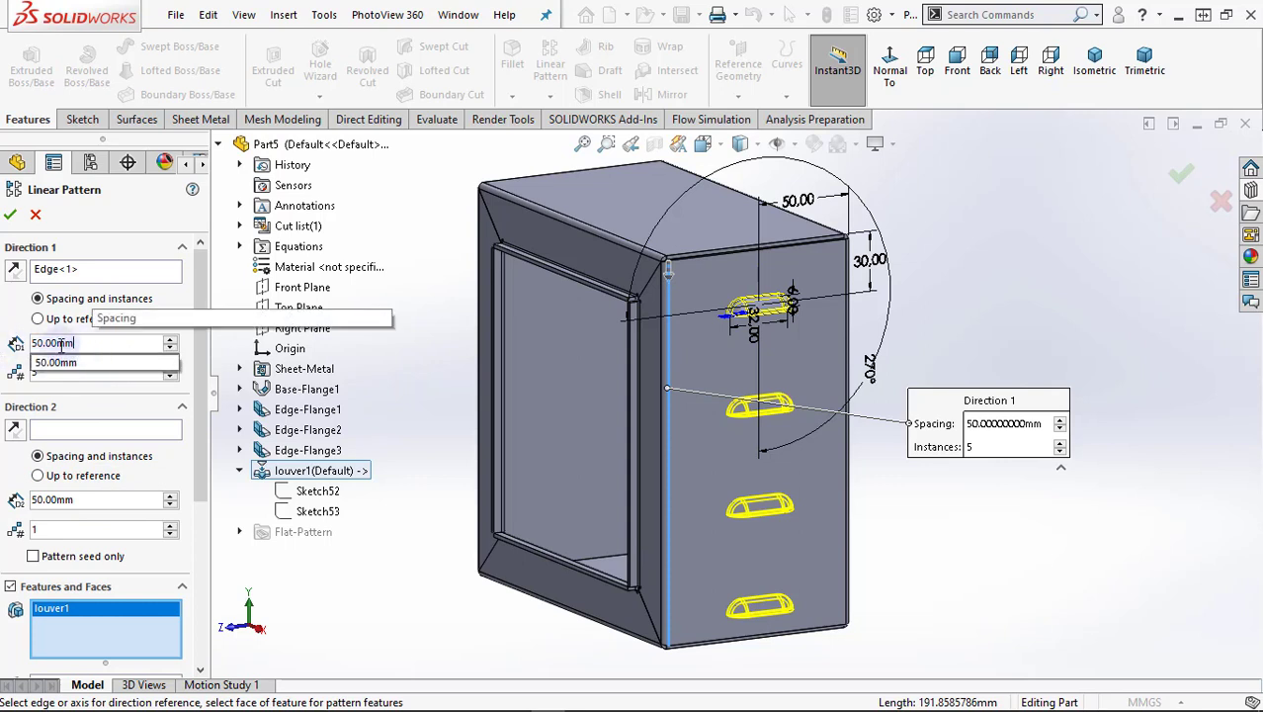
{"action": "double_click", "coordinate": [61, 343]}
{"action": "type", "text": "90"}
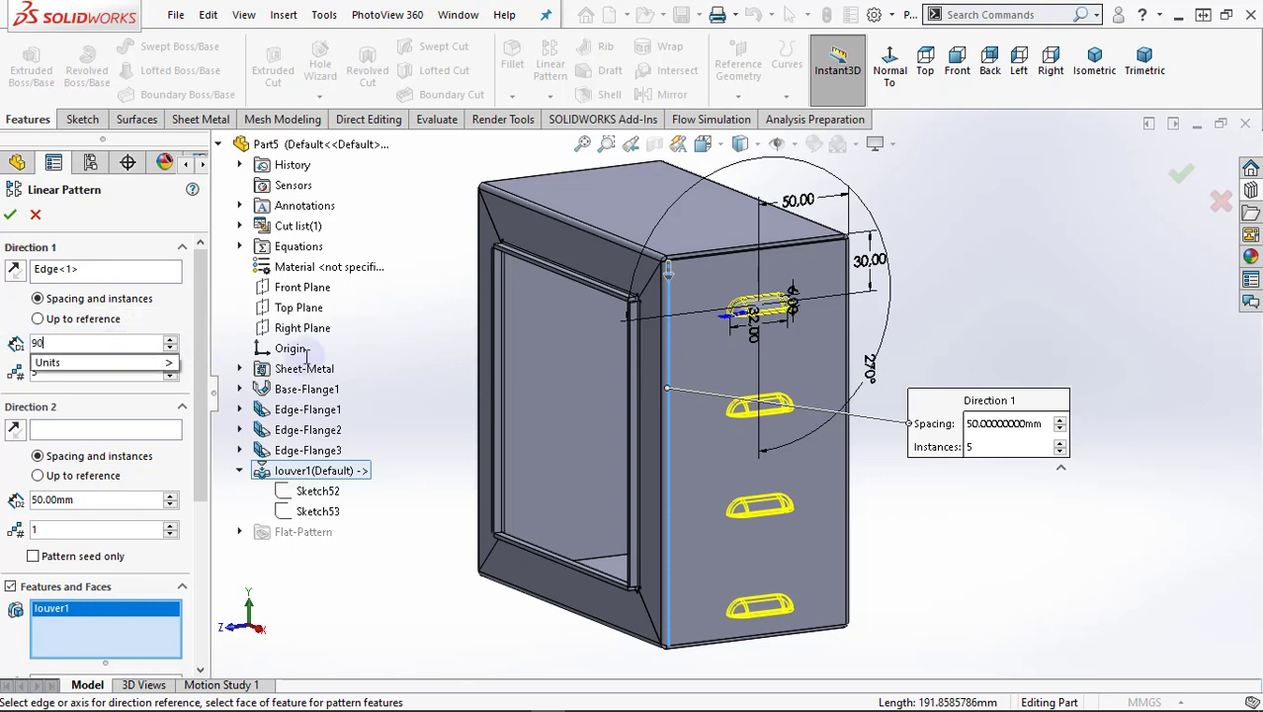
{"action": "key", "text": "Return"}
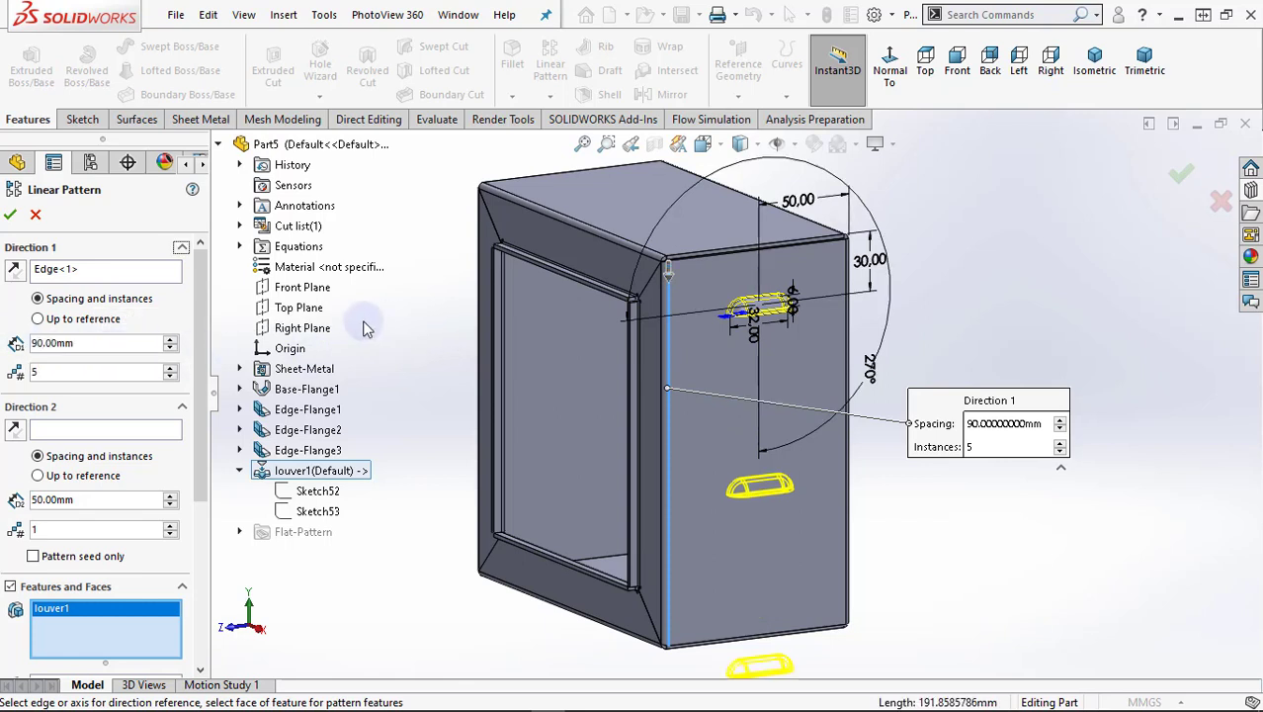
{"action": "double_click", "coordinate": [39, 342]}
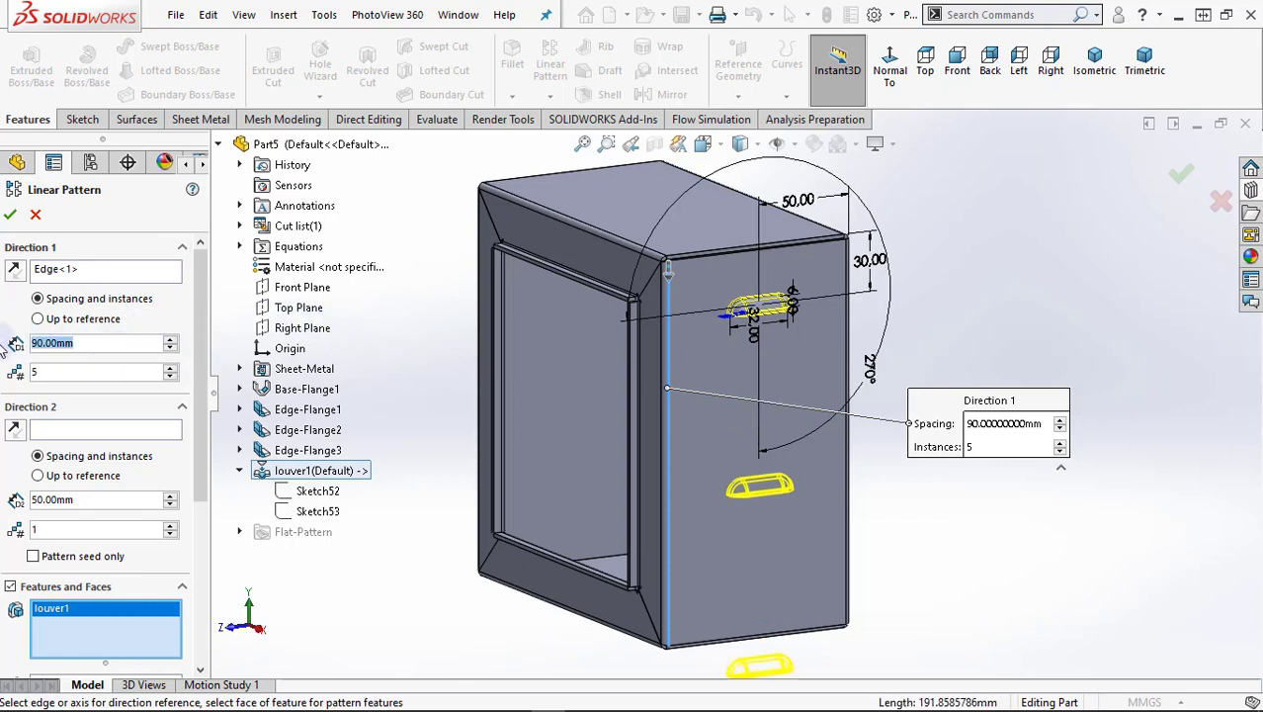
{"action": "type", "text": "10"}
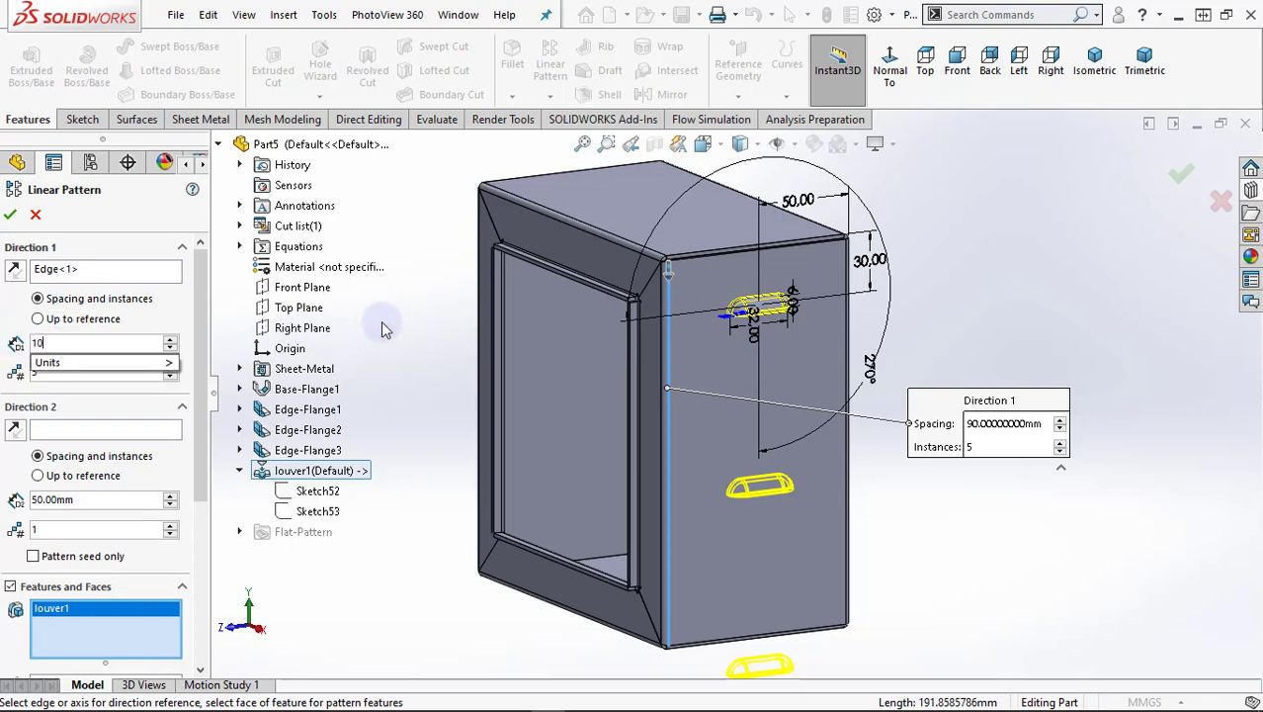
{"action": "key", "text": "Return"}
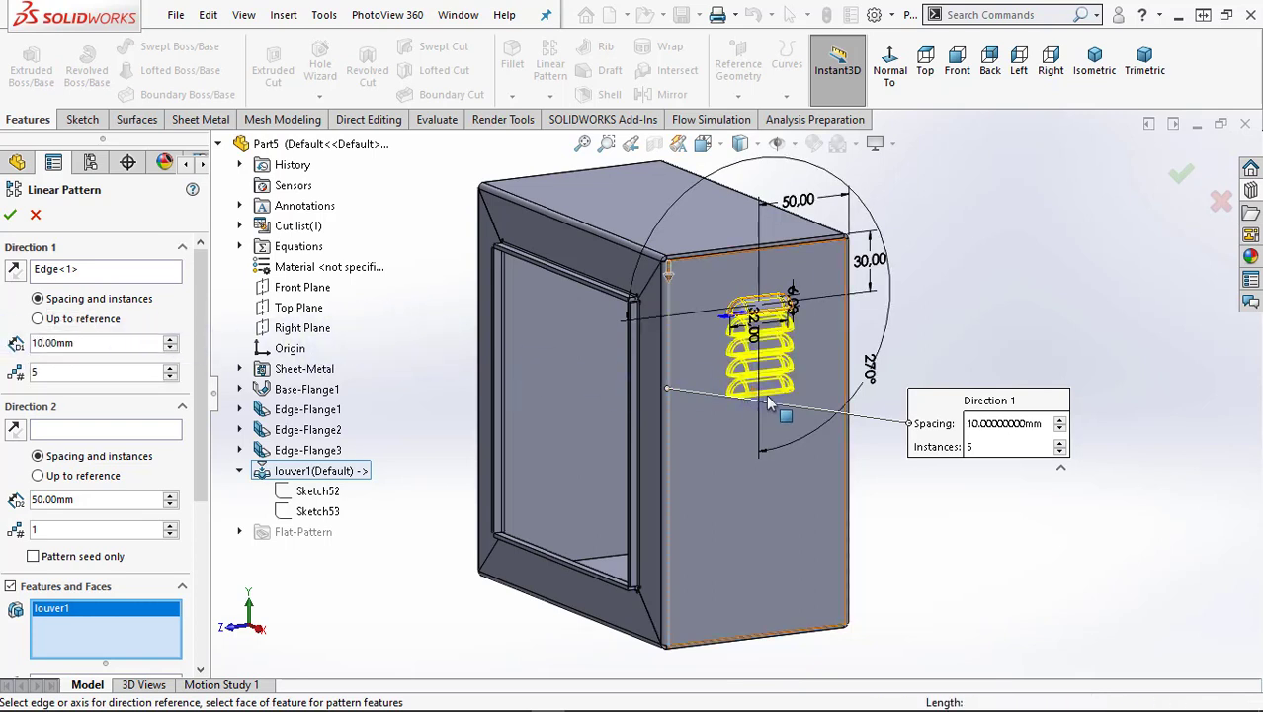
{"action": "middle_click_drag", "start_coordinate": [758, 396], "coordinate": [800, 325]}
{"action": "scroll", "coordinate": [823, 309], "scroll_direction": "down", "scroll_amount": 2}
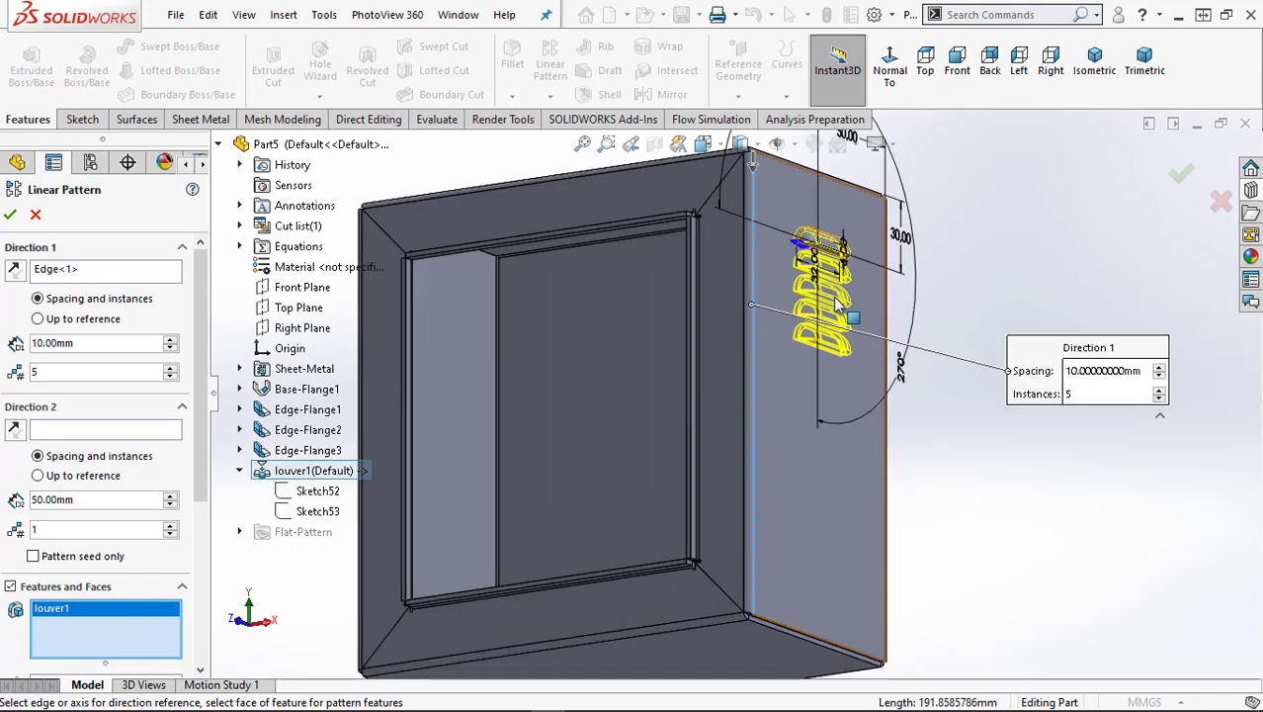
{"action": "scroll", "coordinate": [835, 306], "scroll_direction": "down", "scroll_amount": 2}
{"action": "scroll", "coordinate": [835, 306], "scroll_direction": "up", "scroll_amount": 1}
{"action": "scroll", "coordinate": [835, 306], "scroll_direction": "up", "scroll_amount": 1}
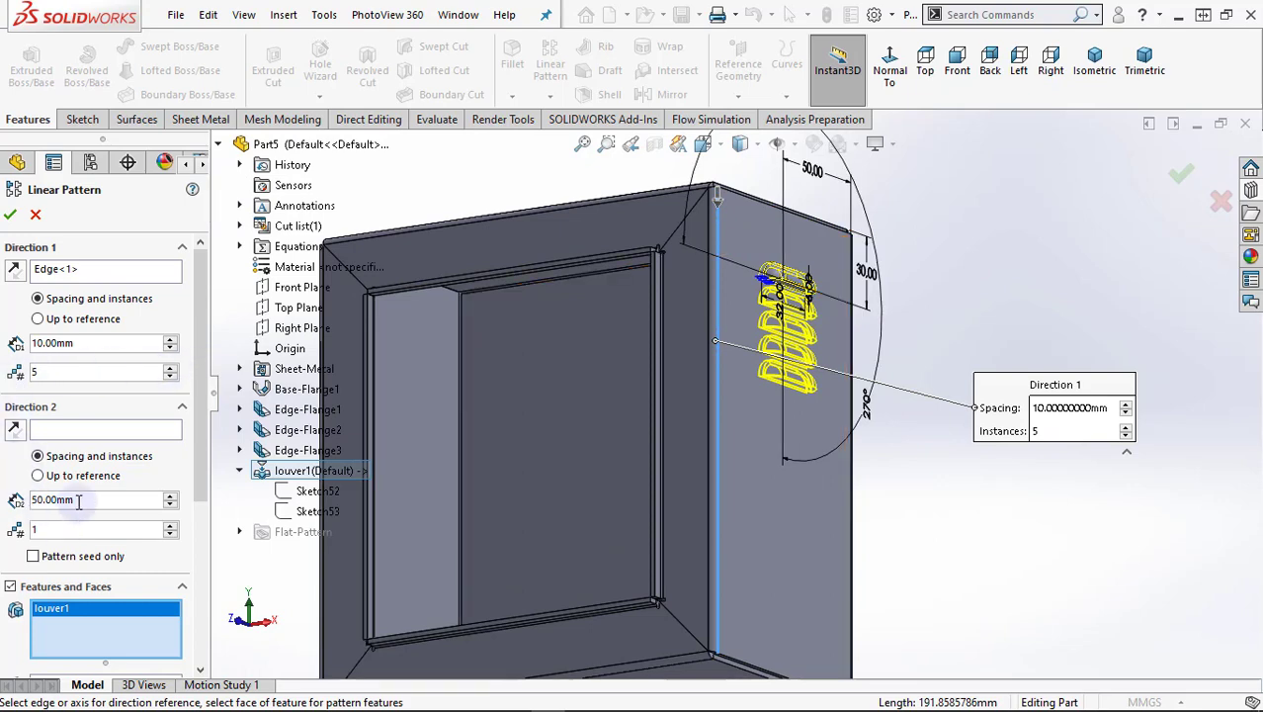
{"action": "left_click", "coordinate": [9, 215]}
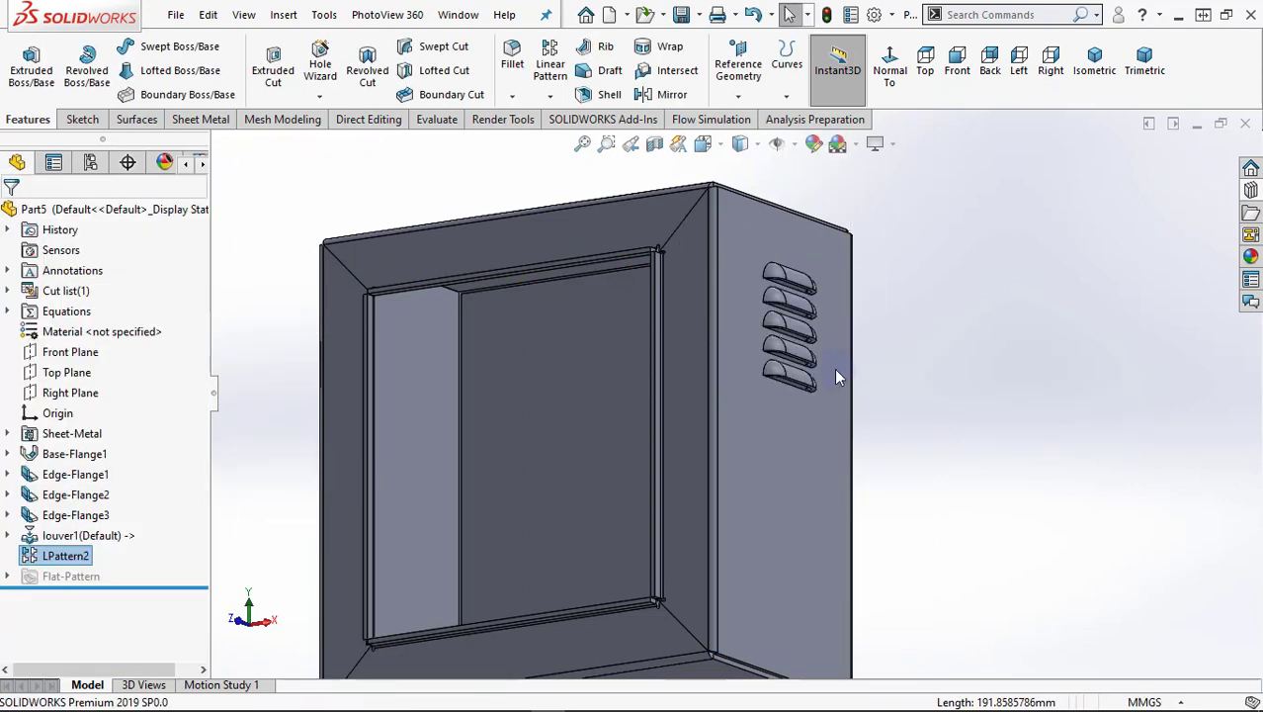
Mirror LPattern2 about the Right Plane onto the opposite side panel
{"action": "mouse_move", "coordinate": [766, 416]}
{"action": "middle_mouse_down"}
{"action": "mouse_move", "coordinate": [743, 437]}
{"action": "mouse_move", "coordinate": [742, 273]}
{"action": "mouse_move", "coordinate": [916, 382]}
{"action": "mouse_move", "coordinate": [794, 438]}
{"action": "mouse_move", "coordinate": [770, 471]}
{"action": "middle_mouse_up"}
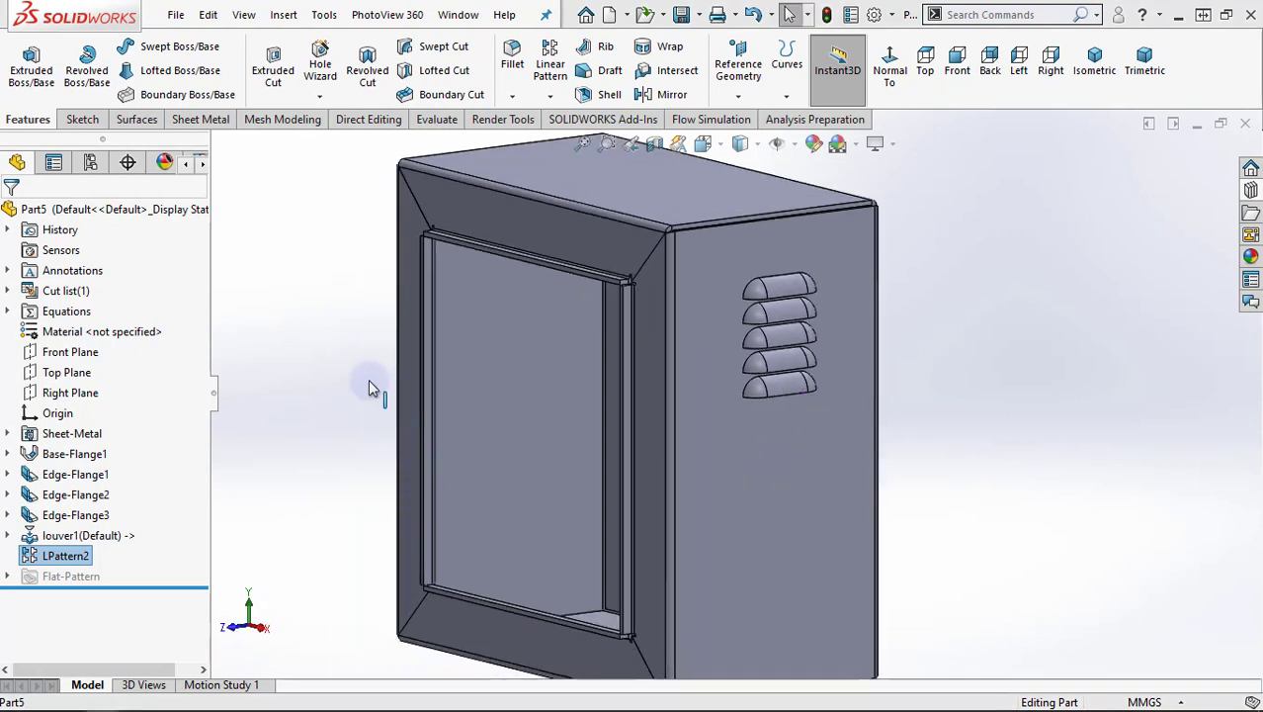
{"action": "key", "text": "Escape"}
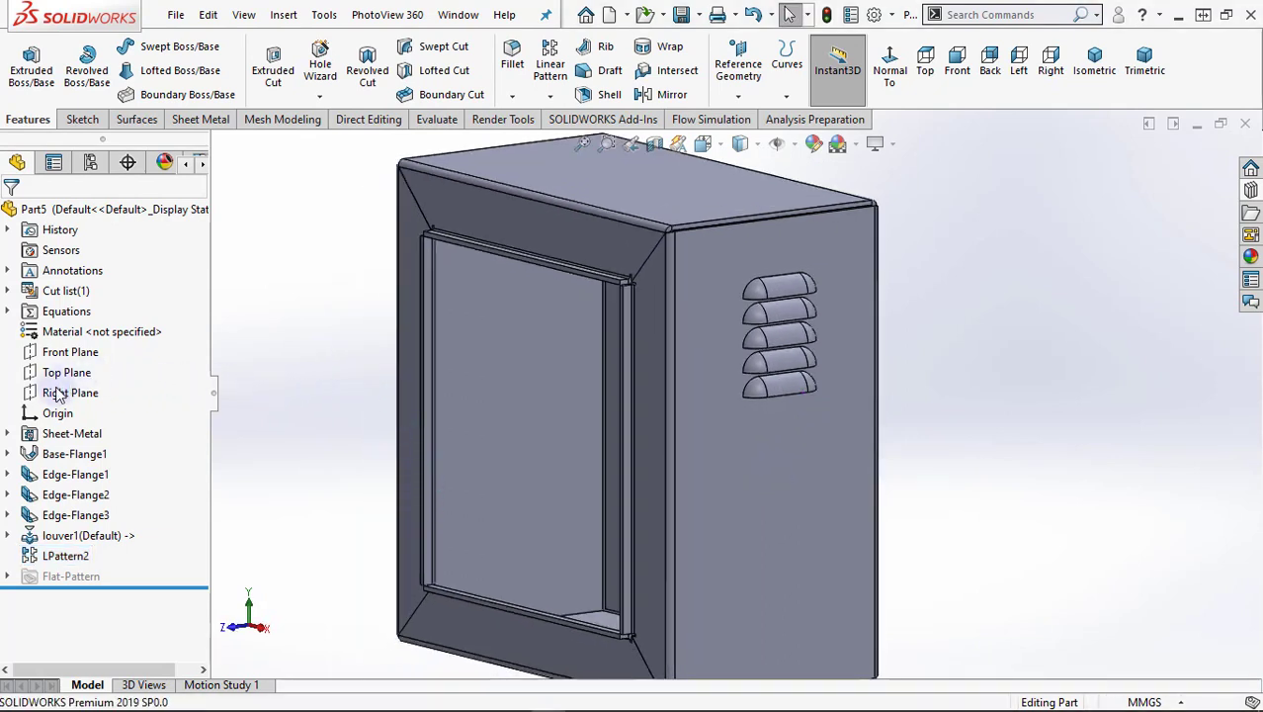
{"action": "left_click", "coordinate": [71, 392]}
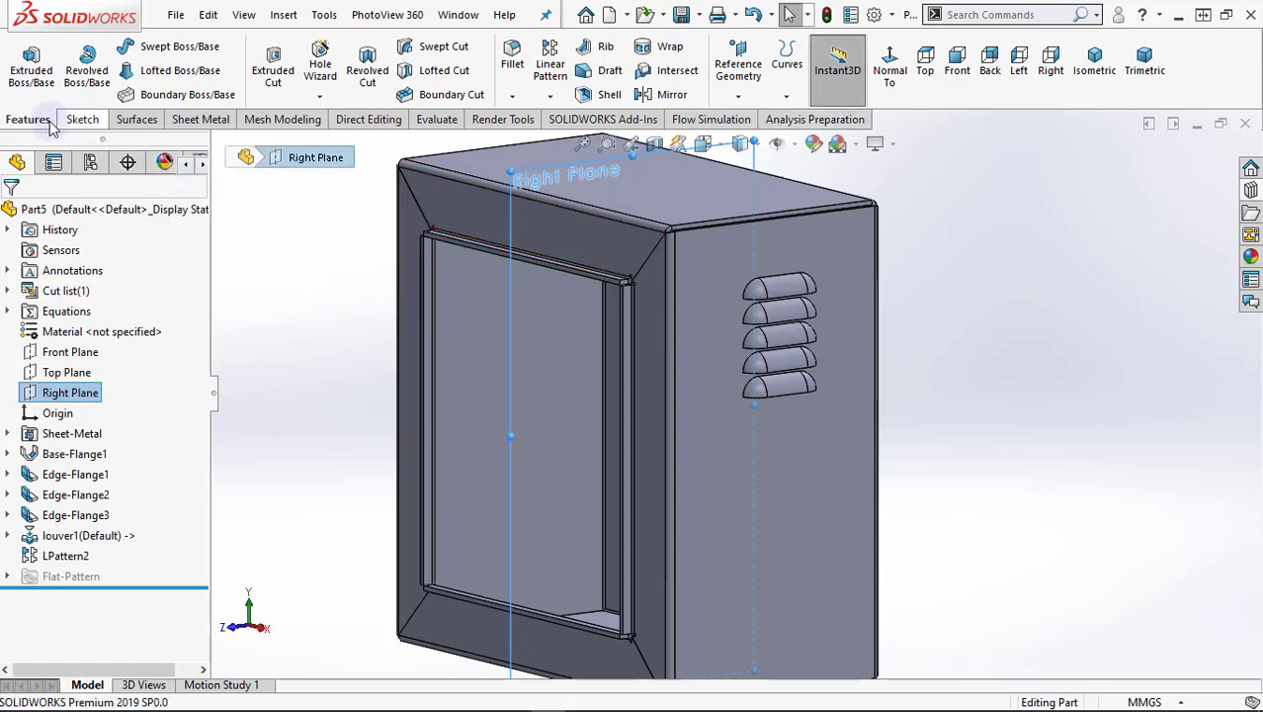
{"action": "left_click", "coordinate": [547, 98]}
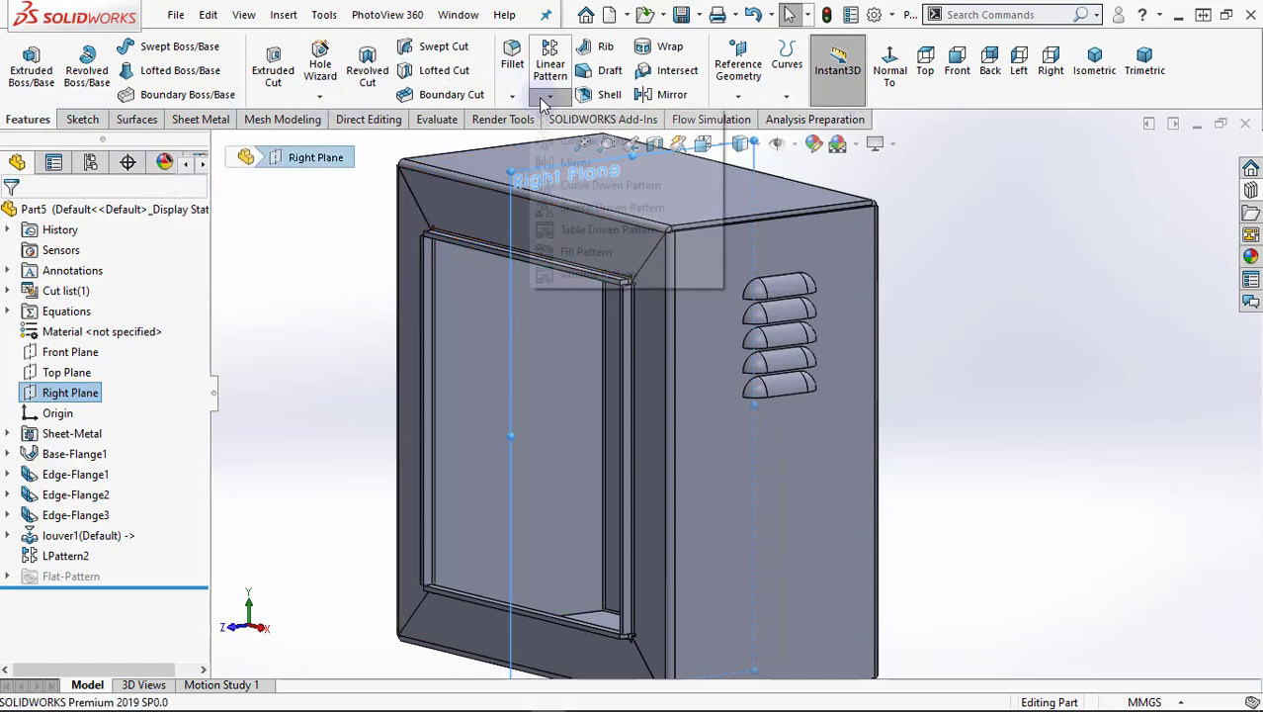
{"action": "left_click", "coordinate": [574, 163]}
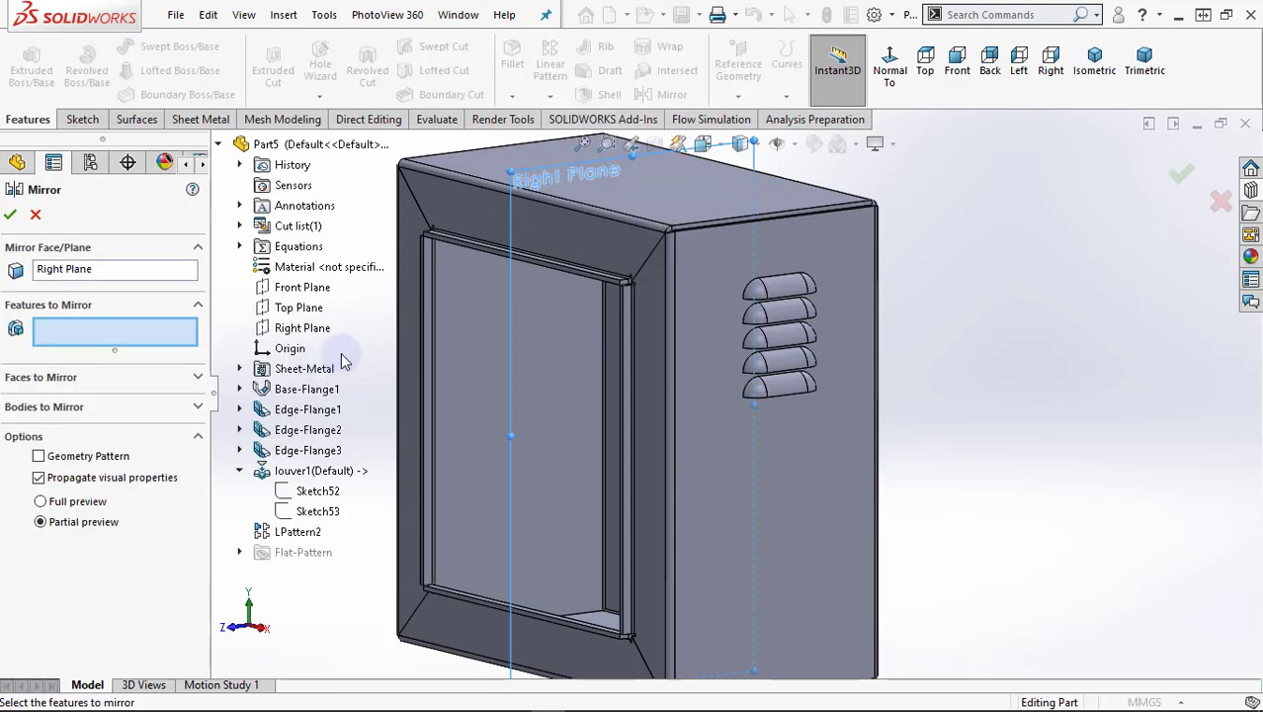
{"action": "middle_click_drag", "start_coordinate": [447, 364], "coordinate": [488, 371]}
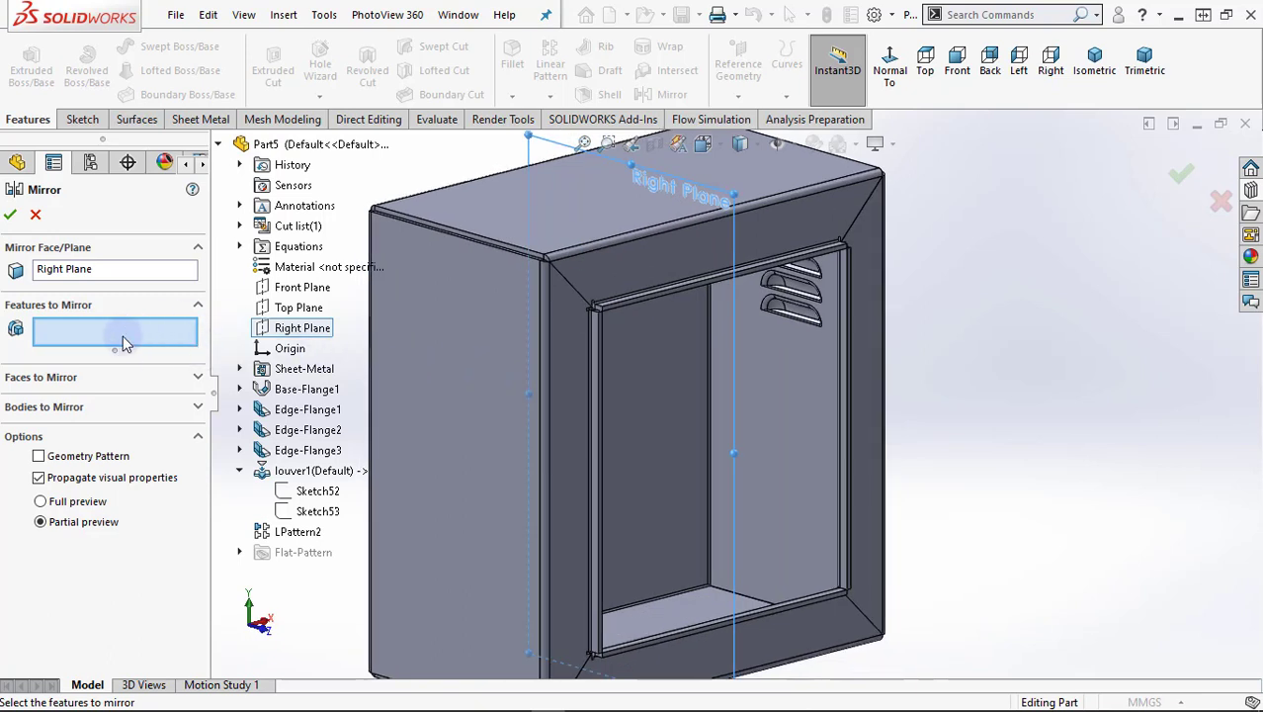
{"action": "left_click", "coordinate": [293, 534]}
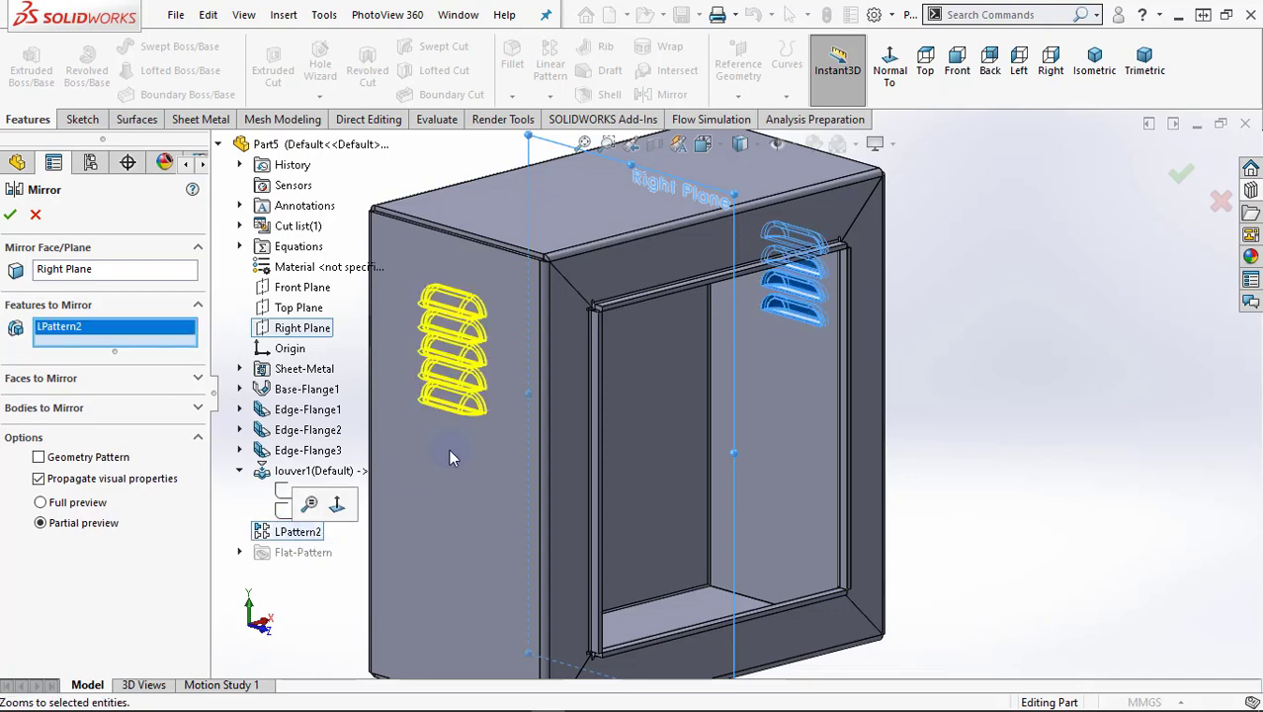
{"action": "mouse_move", "coordinate": [563, 413]}
{"action": "middle_mouse_down"}
{"action": "mouse_move", "coordinate": [510, 375]}
{"action": "mouse_move", "coordinate": [570, 384]}
{"action": "middle_mouse_up"}
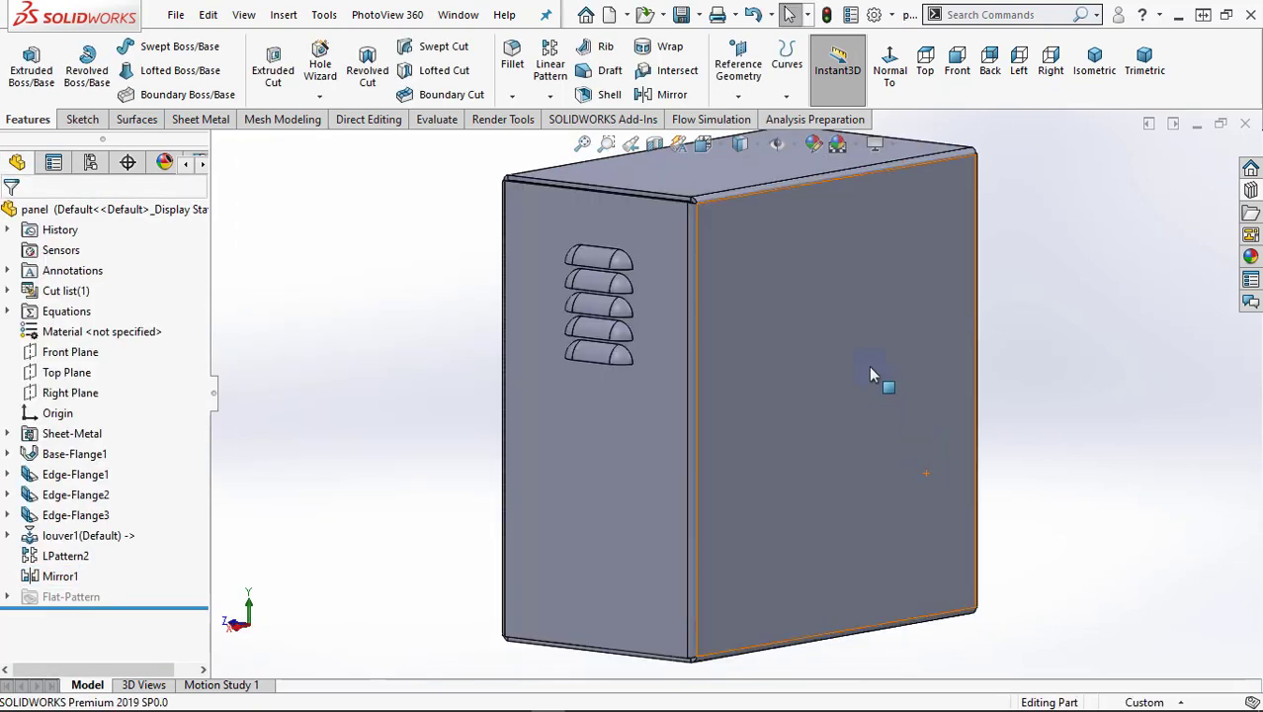
Accept Mirror1, then drop the counter sink emboss near the back face's upper-left
{"action": "left_click", "coordinate": [864, 360]}
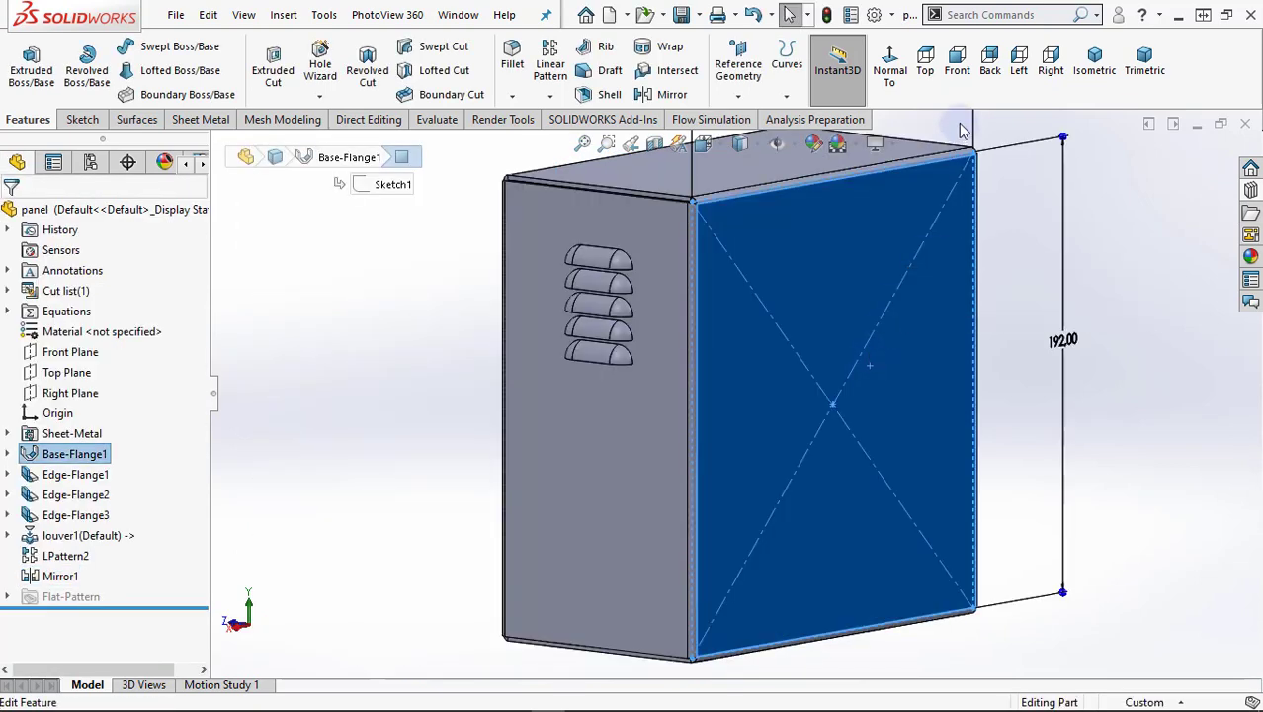
{"action": "left_click", "coordinate": [890, 62]}
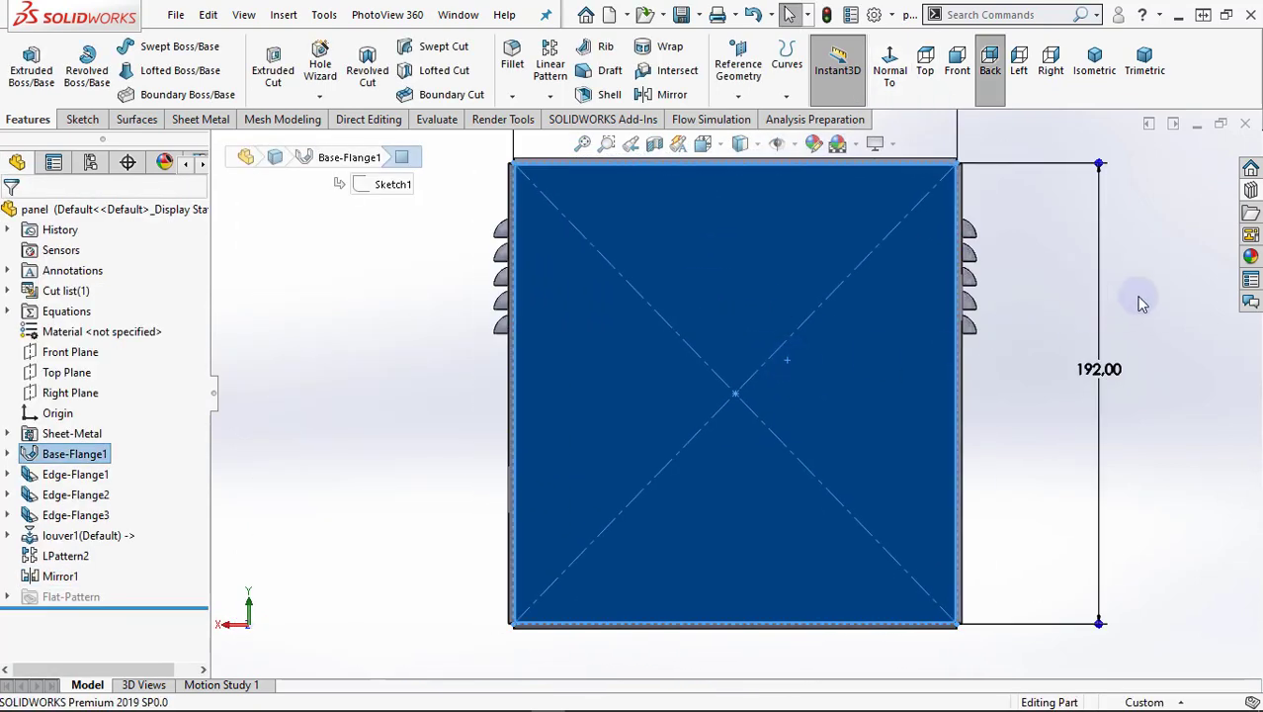
{"action": "left_click", "coordinate": [1009, 356]}
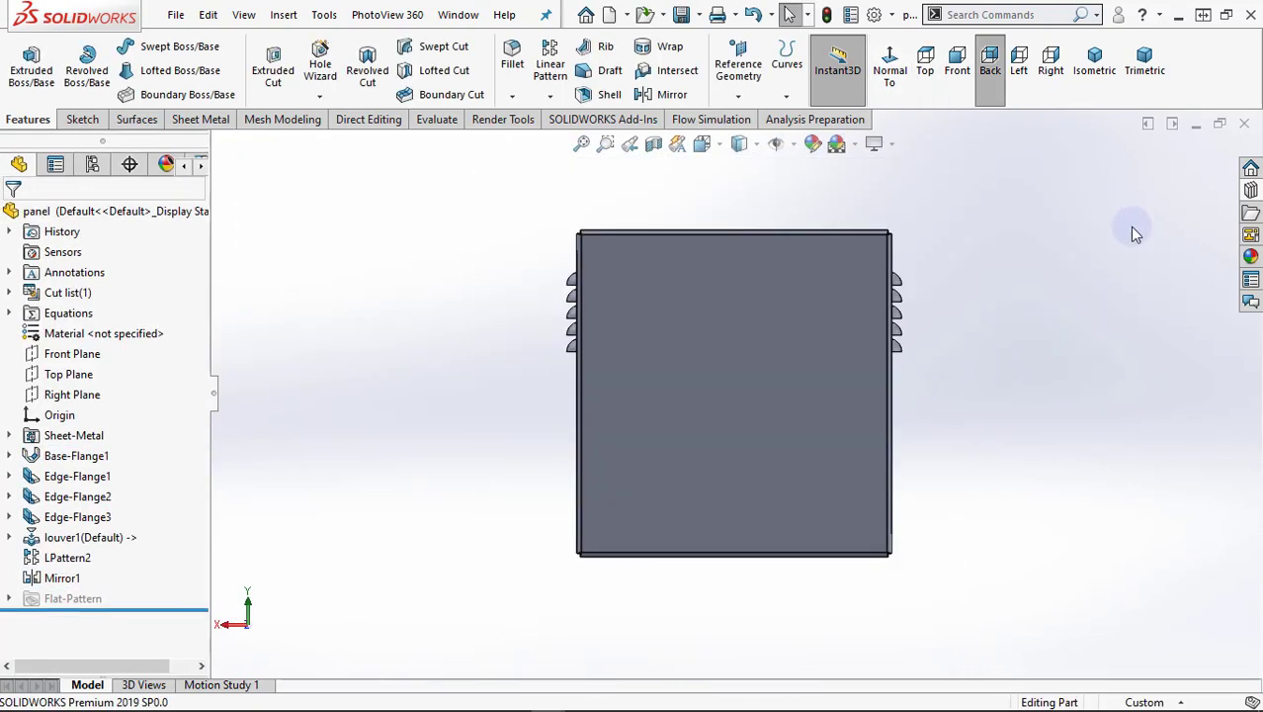
{"action": "left_click", "coordinate": [1250, 193]}
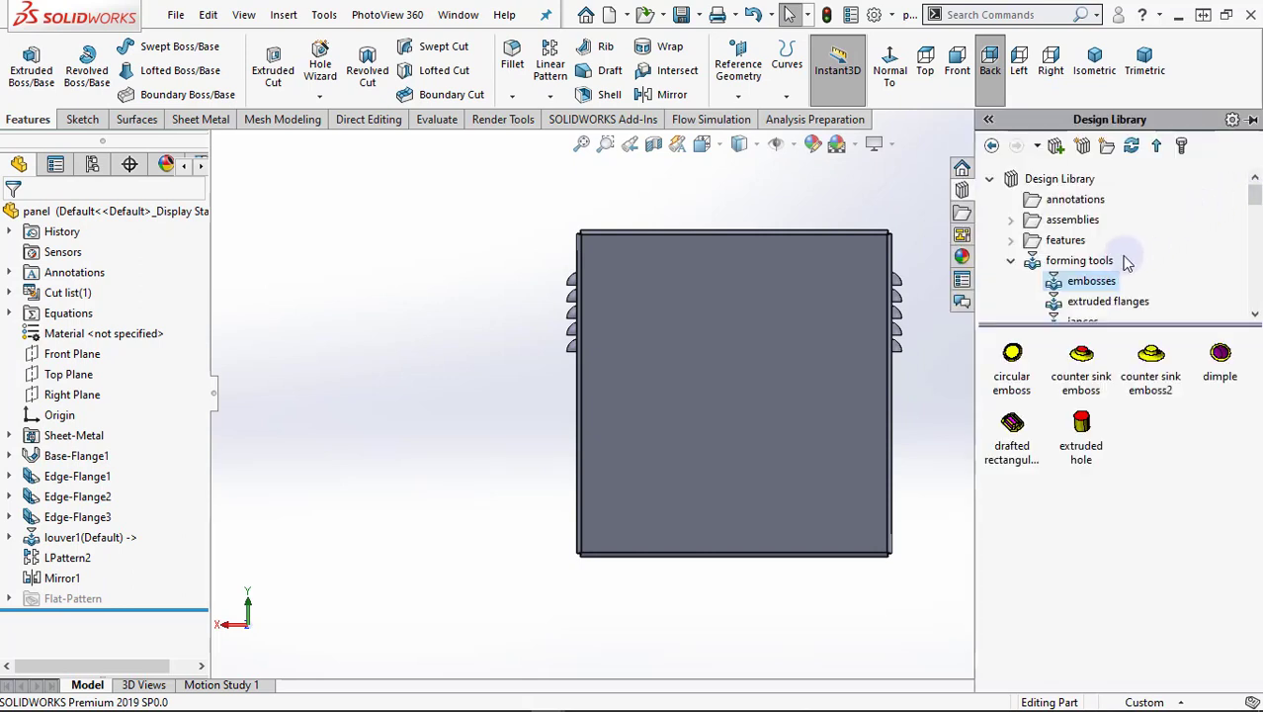
{"action": "left_click_drag", "start_coordinate": [1082, 356], "coordinate": [682, 364]}
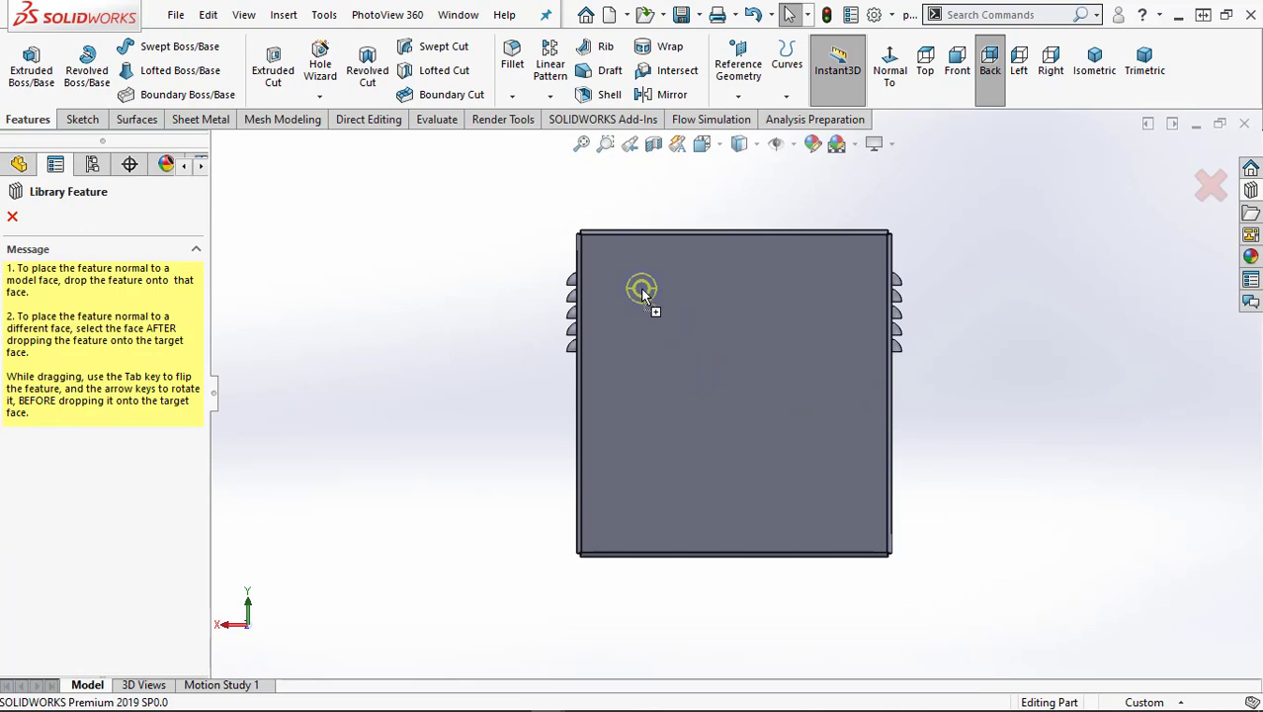
{"action": "left_click_drag", "start_coordinate": [643, 292], "coordinate": [643, 294]}
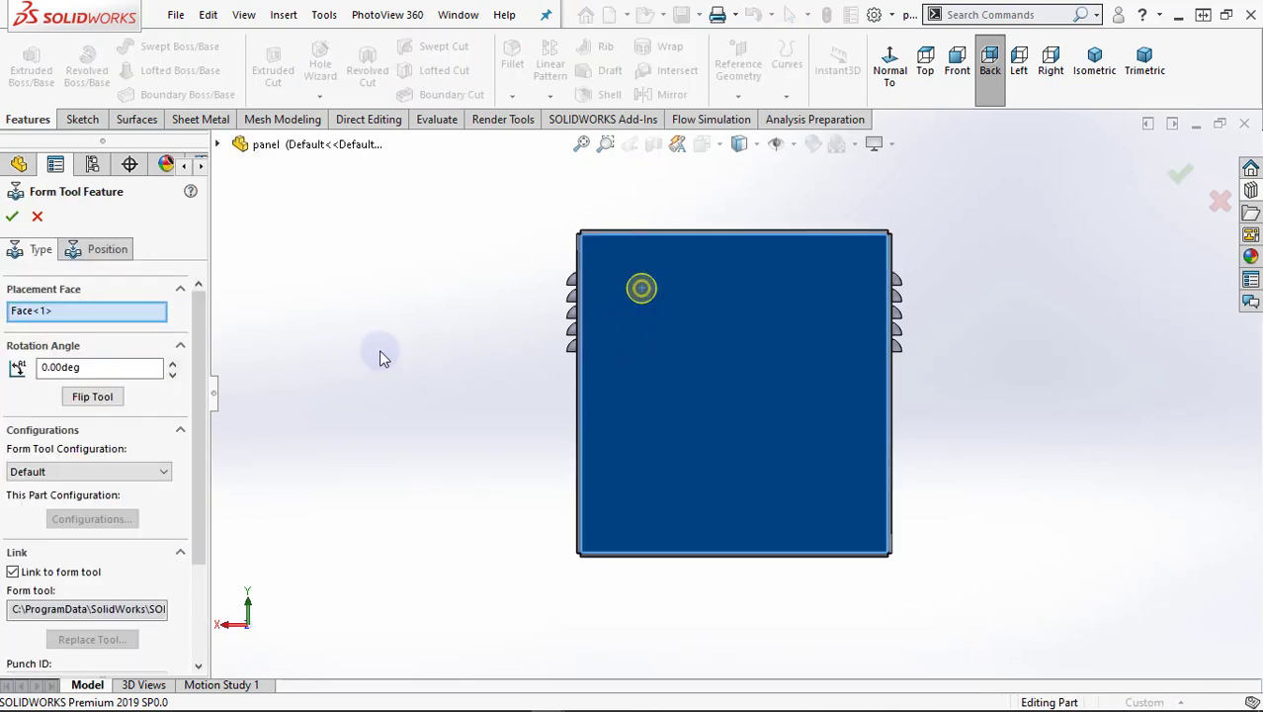
Dimension the emboss centre 25 mm below the back face's top edge
{"action": "left_click", "coordinate": [101, 249]}
{"action": "left_click", "coordinate": [74, 68]}
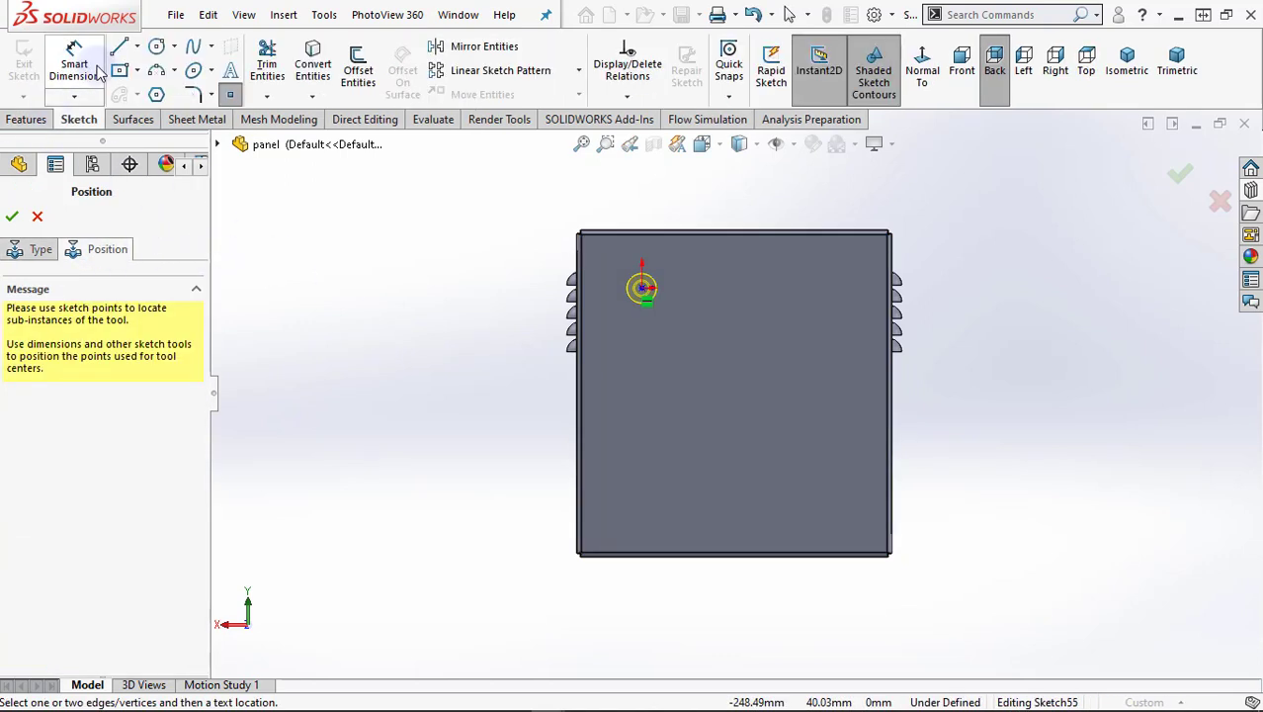
{"action": "scroll", "coordinate": [626, 279], "scroll_direction": "down", "scroll_amount": 1}
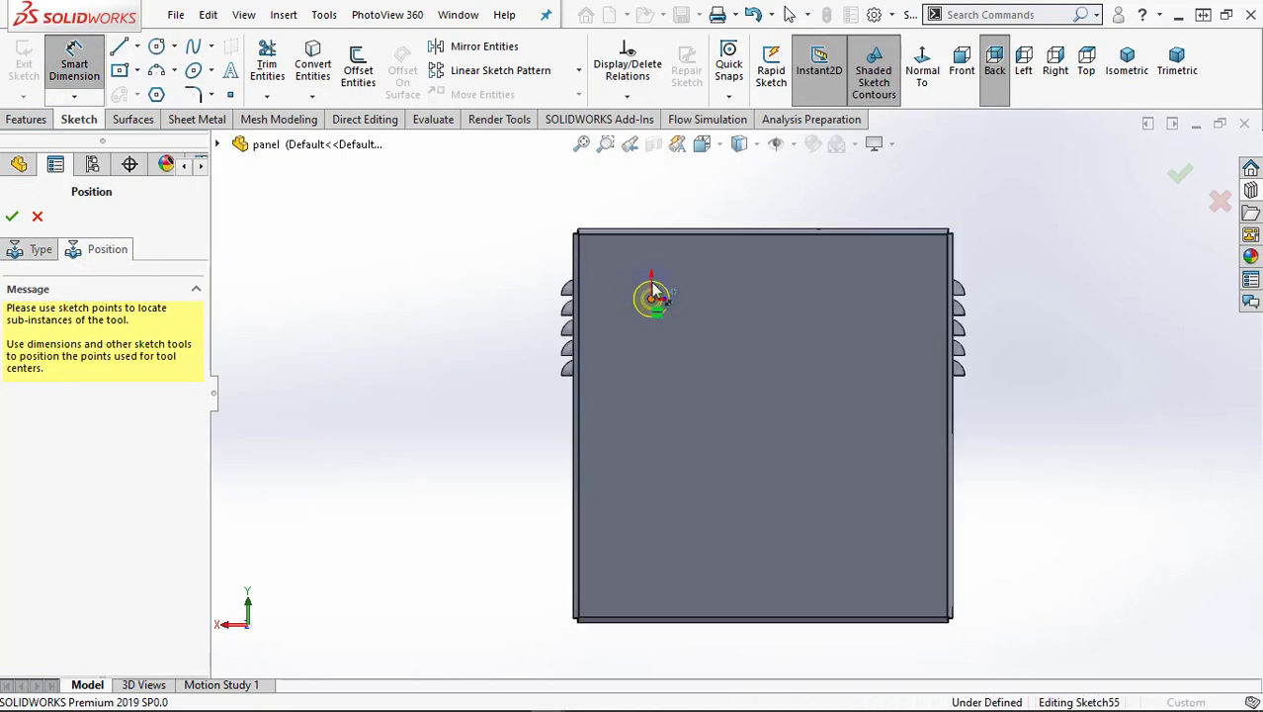
{"action": "left_click", "coordinate": [651, 300]}
{"action": "left_click", "coordinate": [668, 231]}
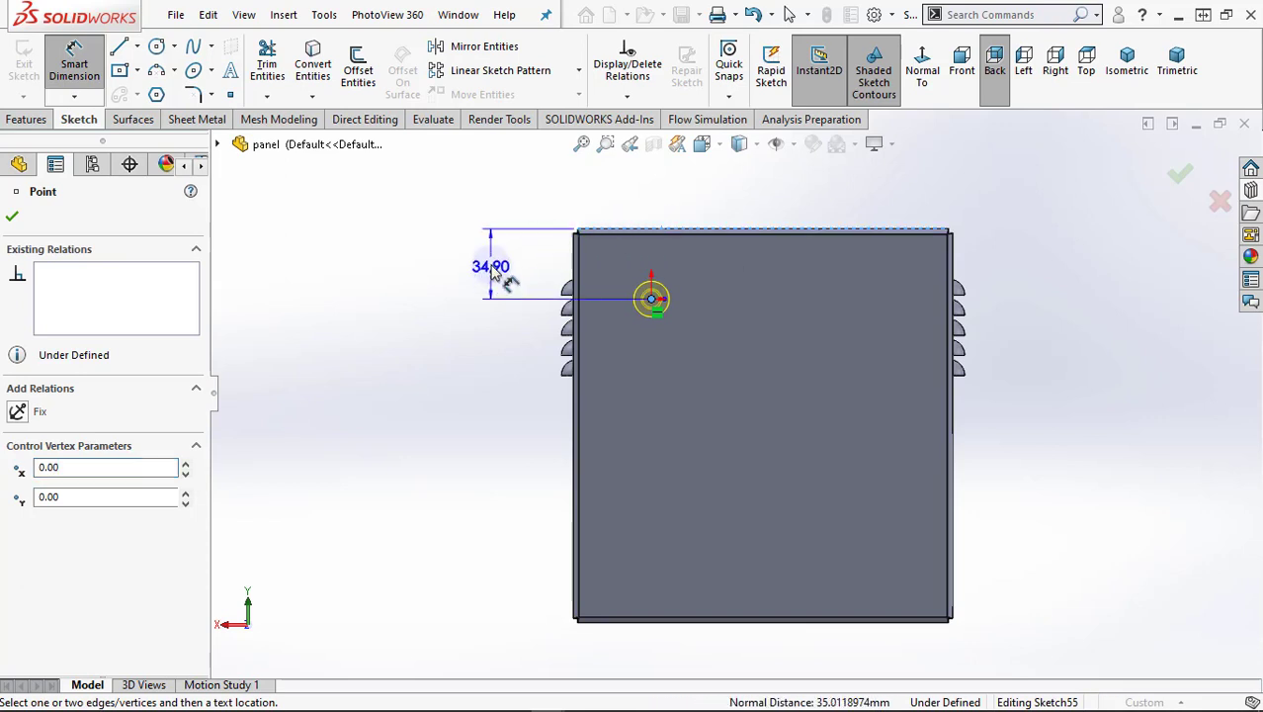
{"action": "left_click", "coordinate": [495, 270]}
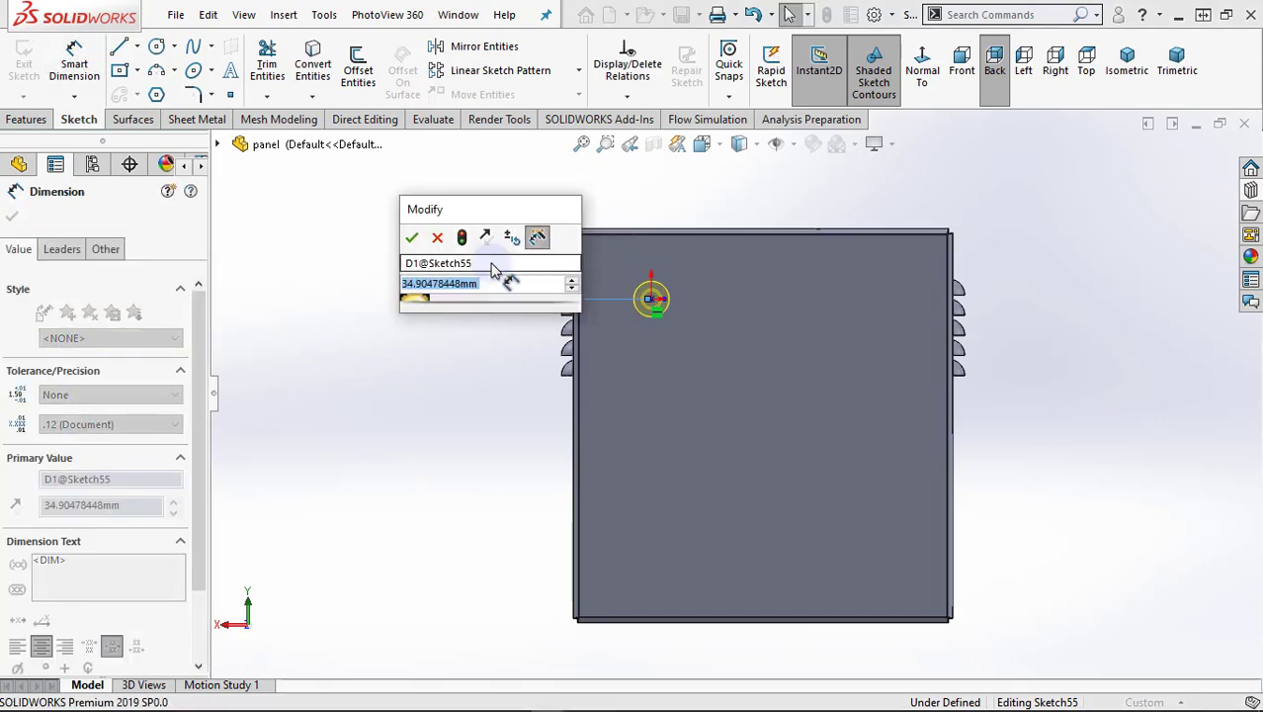
{"action": "type", "text": "25"}
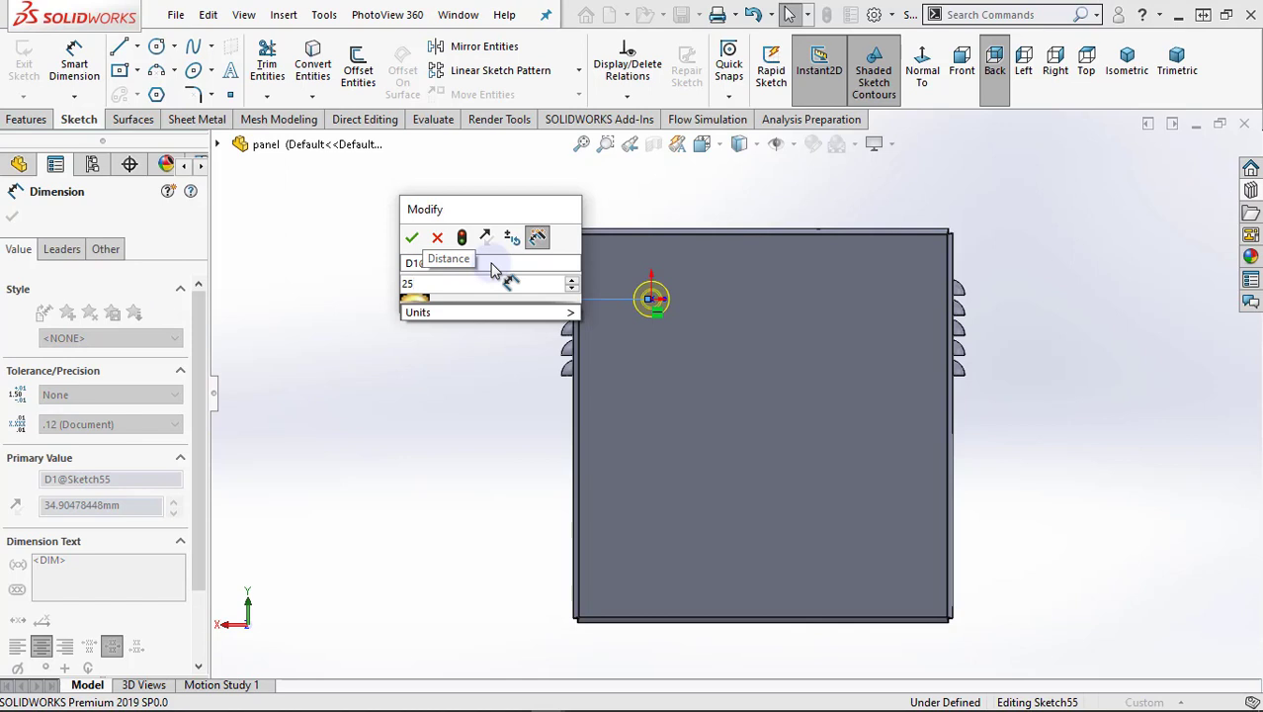
{"action": "key", "text": "Return"}
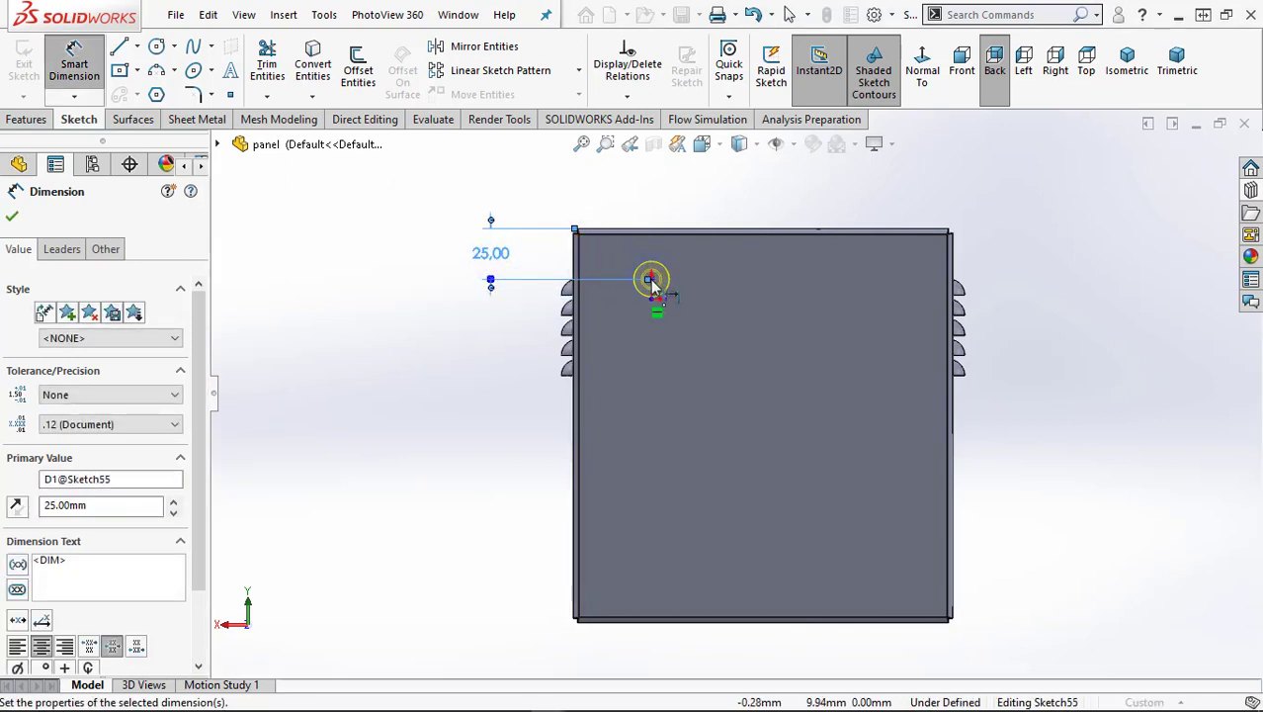
Dimension the emboss centre 25 mm from the left edge
{"action": "left_click", "coordinate": [650, 280]}
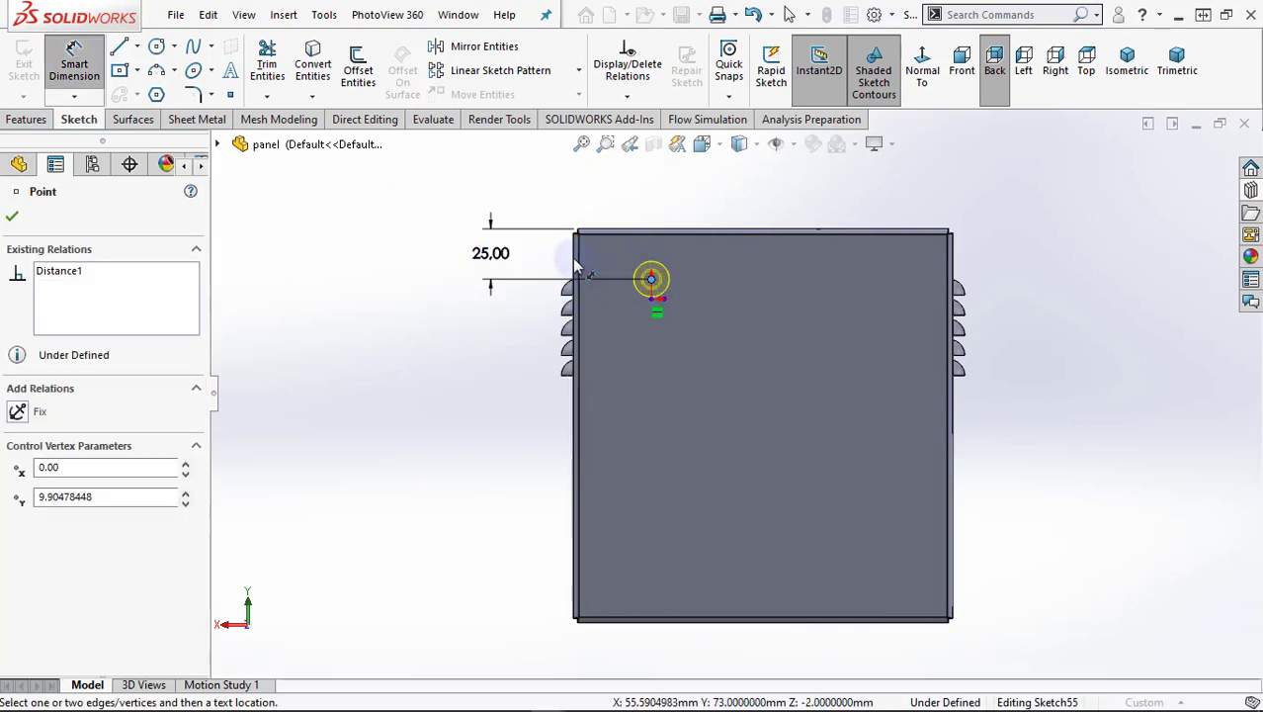
{"action": "left_click", "coordinate": [578, 265]}
{"action": "left_click", "coordinate": [645, 198]}
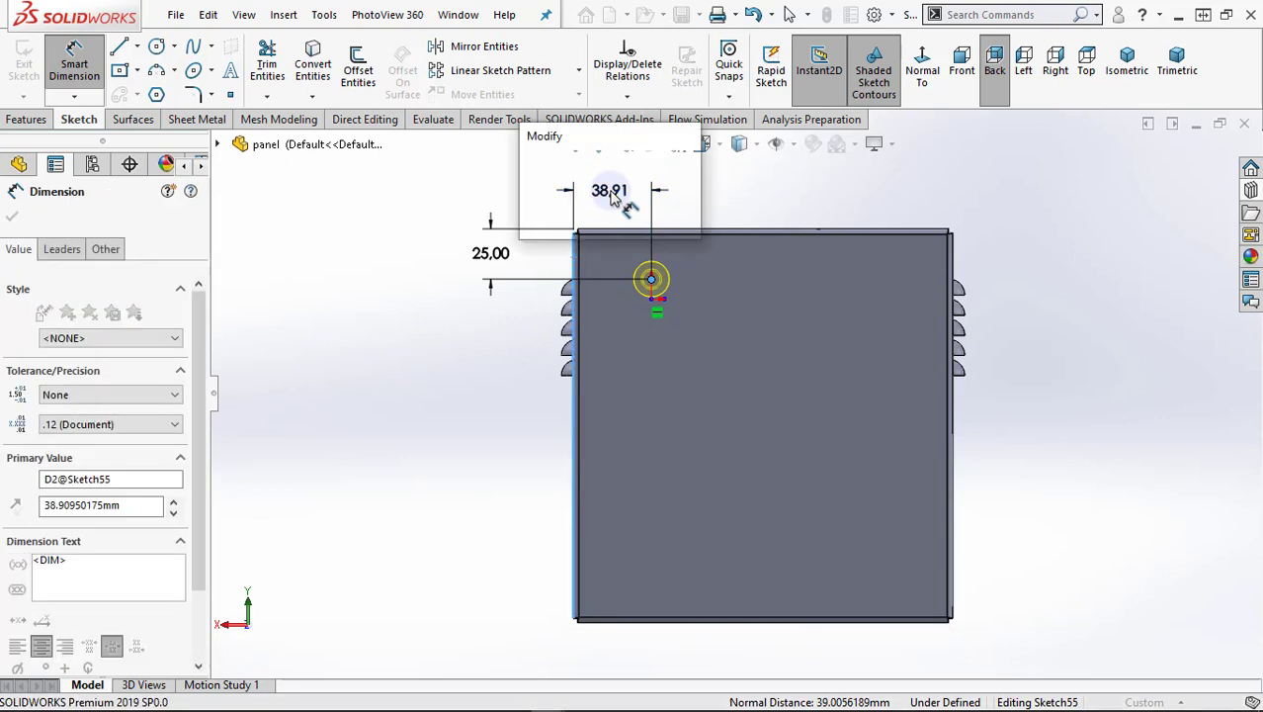
{"action": "type", "text": "25"}
{"action": "key", "text": "Return"}
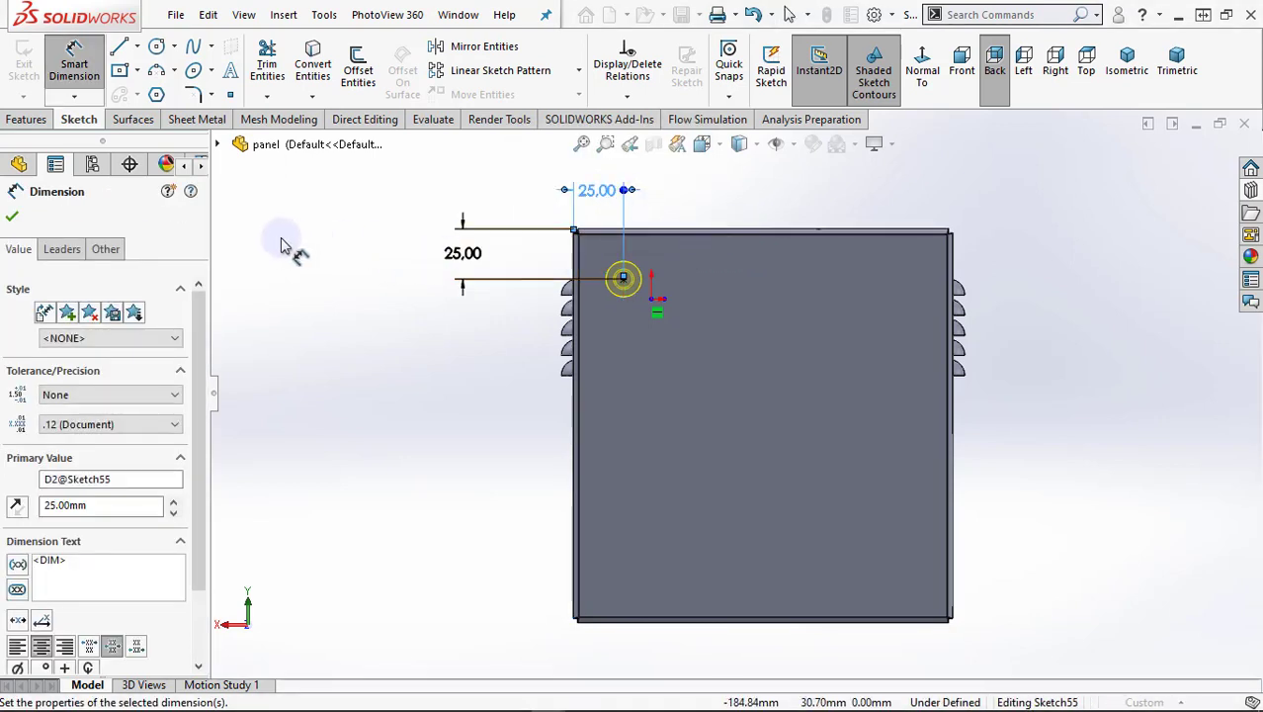
Place the countersink emboss 25.00 from the panel's top and left edges
{"action": "left_click", "coordinate": [13, 220]}
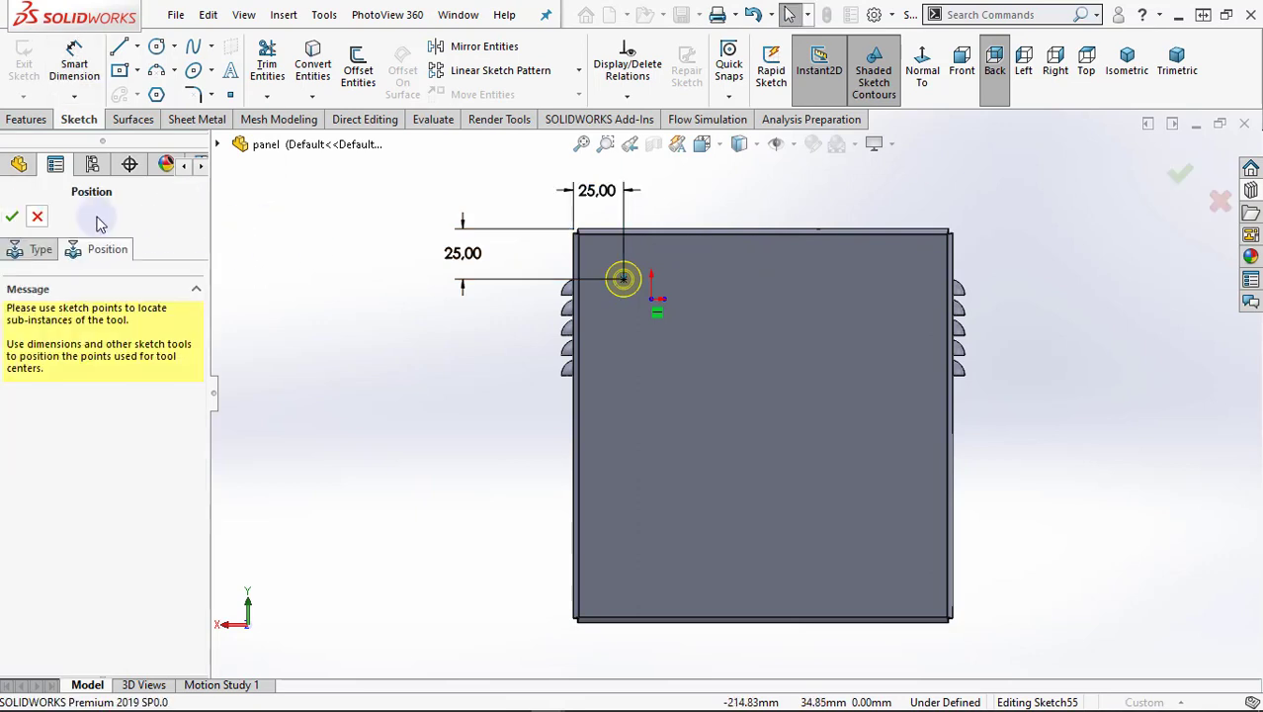
{"action": "left_click", "coordinate": [16, 214]}
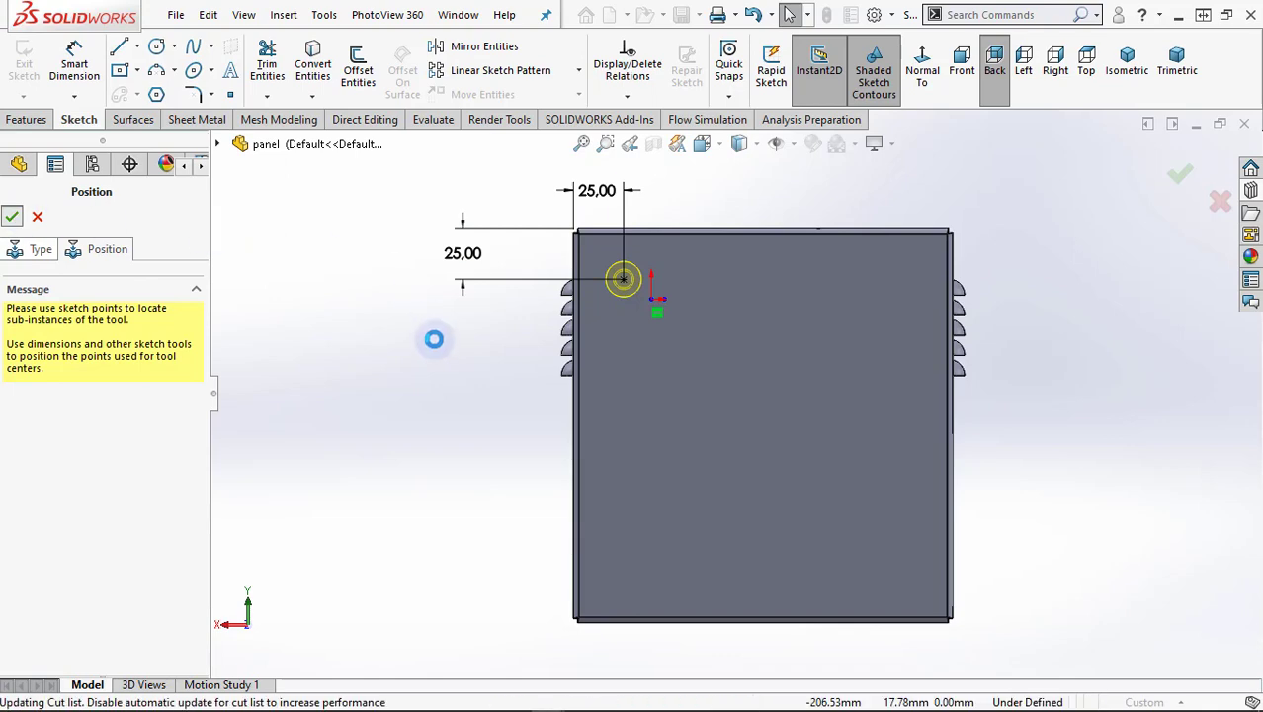
{"action": "scroll", "coordinate": [631, 304], "scroll_direction": "down", "scroll_amount": 1}
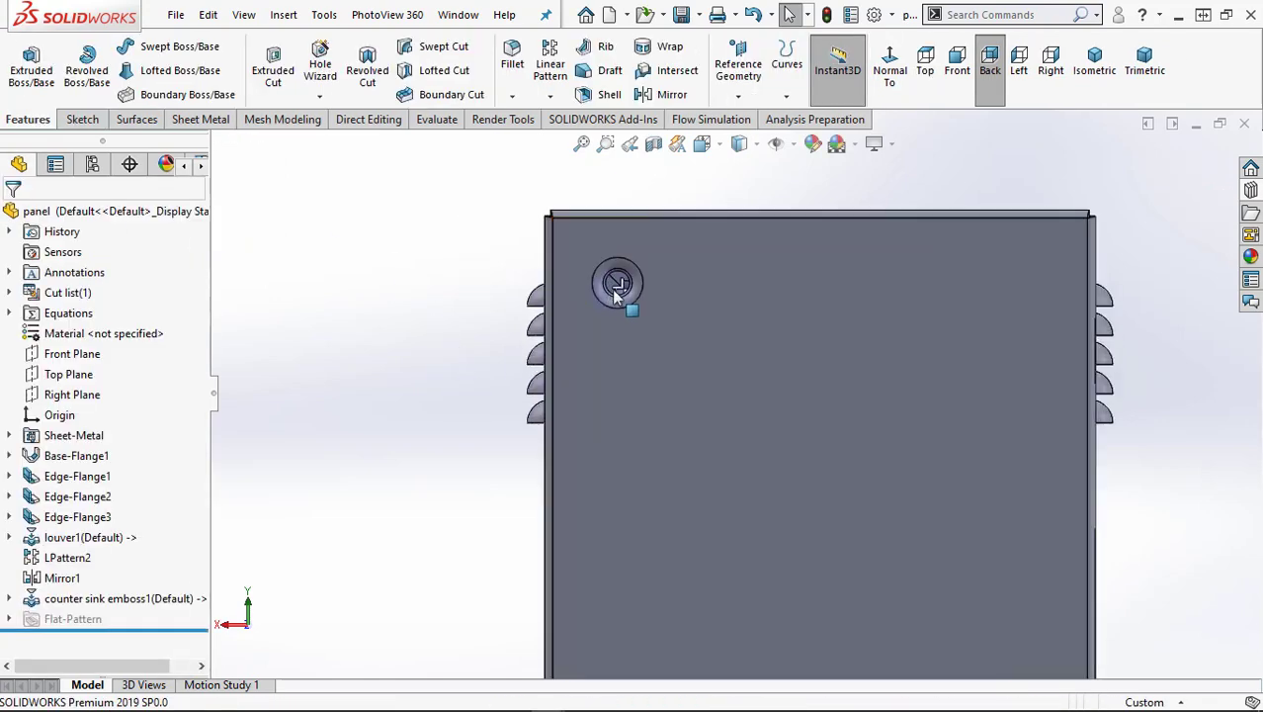
{"action": "scroll", "coordinate": [642, 291], "scroll_direction": "down", "scroll_amount": 3}
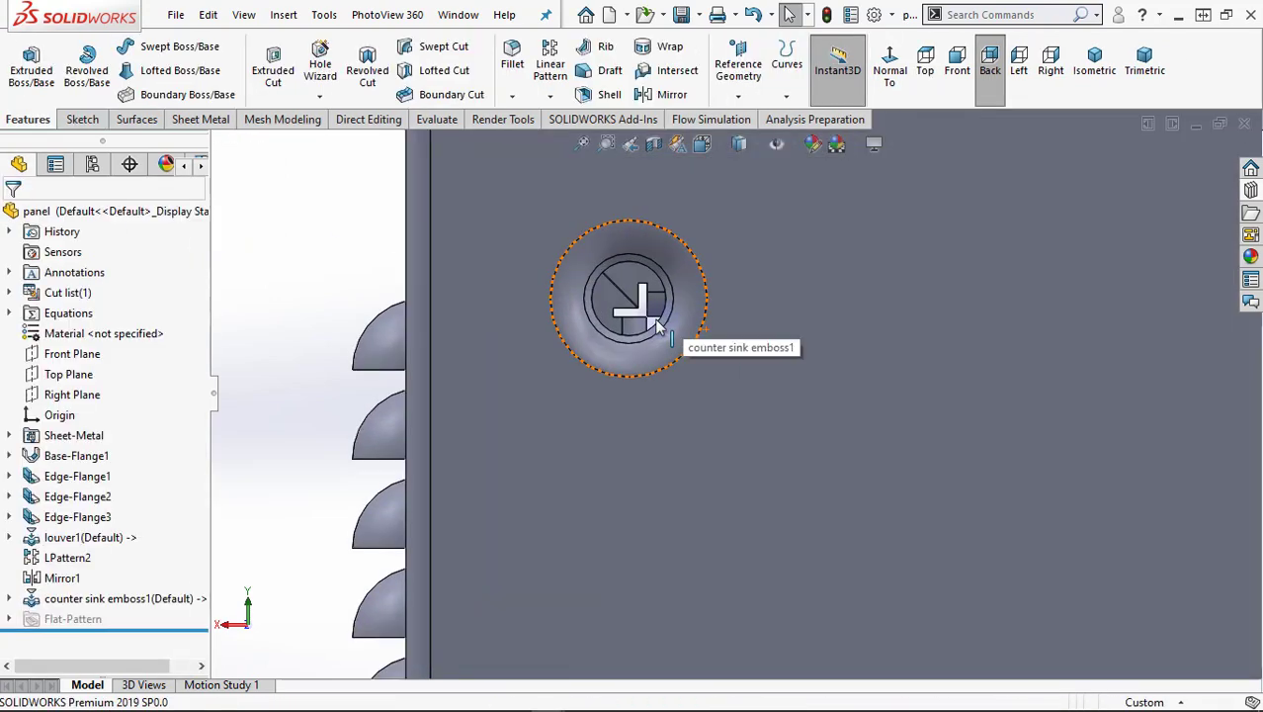
{"action": "scroll", "coordinate": [649, 319], "scroll_direction": "down", "scroll_amount": 2}
{"action": "scroll", "coordinate": [654, 341], "scroll_direction": "down", "scroll_amount": 2}
{"action": "scroll", "coordinate": [735, 389], "scroll_direction": "up", "scroll_amount": 2}
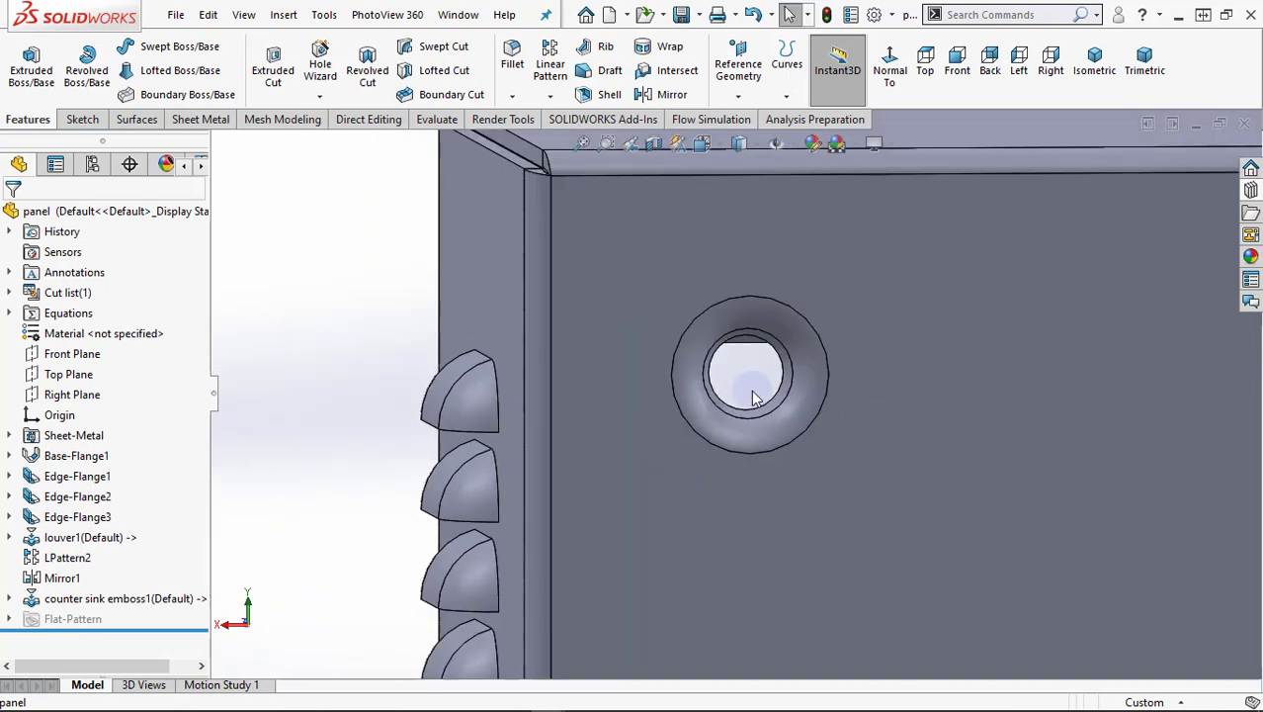
{"action": "scroll", "coordinate": [735, 390], "scroll_direction": "up", "scroll_amount": 2}
{"action": "scroll", "coordinate": [735, 389], "scroll_direction": "up", "scroll_amount": 2}
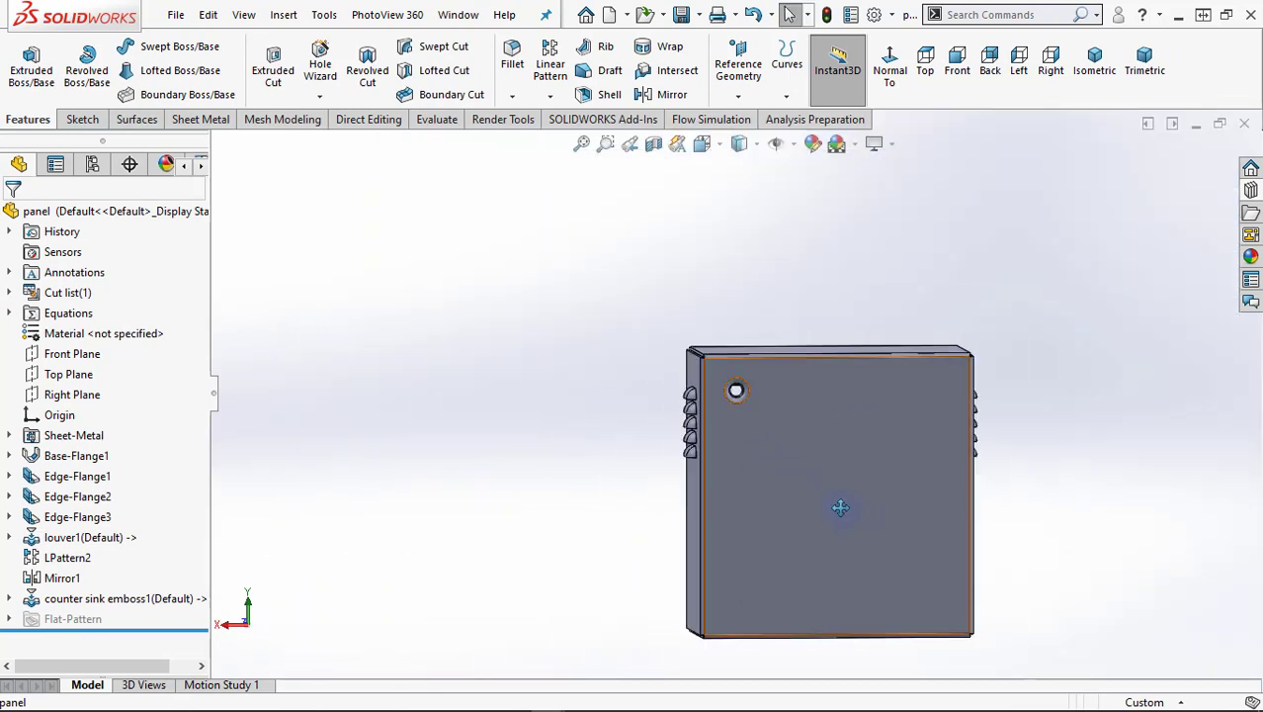
Orbit around the new emboss, then view the panel face square-on from the back
{"action": "middle_click_drag", "start_coordinate": [840, 507], "coordinate": [739, 423], "text": "ctrl"}
{"action": "mouse_move", "coordinate": [618, 291]}
{"action": "middle_mouse_down"}
{"action": "mouse_move", "coordinate": [881, 296]}
{"action": "mouse_move", "coordinate": [895, 247]}
{"action": "mouse_move", "coordinate": [809, 317]}
{"action": "middle_mouse_up"}
{"action": "scroll", "coordinate": [814, 300], "scroll_direction": "down", "scroll_amount": 2}
{"action": "scroll", "coordinate": [781, 326], "scroll_direction": "down", "scroll_amount": 2}
{"action": "scroll", "coordinate": [753, 425], "scroll_direction": "down", "scroll_amount": 2}
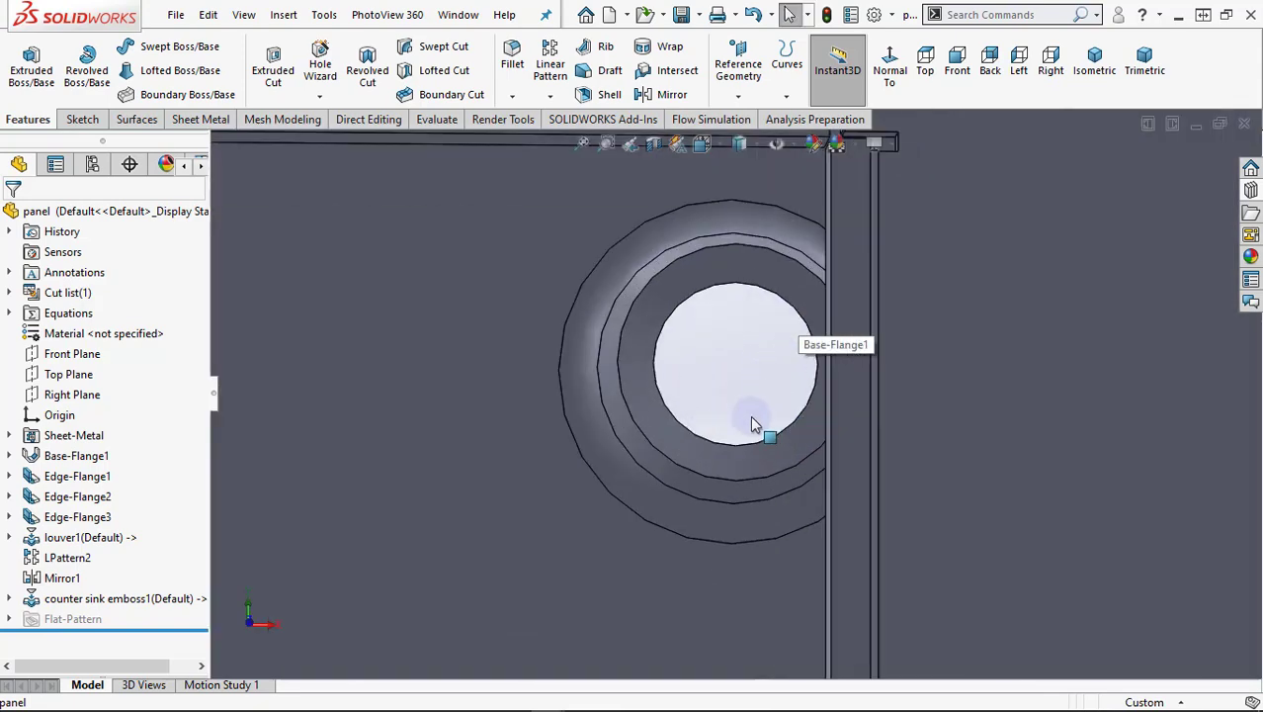
{"action": "mouse_move", "coordinate": [767, 423]}
{"action": "middle_mouse_down"}
{"action": "mouse_move", "coordinate": [818, 437]}
{"action": "mouse_move", "coordinate": [795, 437]}
{"action": "mouse_move", "coordinate": [636, 548]}
{"action": "mouse_move", "coordinate": [760, 535]}
{"action": "mouse_move", "coordinate": [663, 431]}
{"action": "middle_mouse_up"}
{"action": "scroll", "coordinate": [793, 450], "scroll_direction": "up", "scroll_amount": 5}
{"action": "scroll", "coordinate": [781, 455], "scroll_direction": "up", "scroll_amount": 3}
{"action": "left_click", "coordinate": [662, 431]}
{"action": "left_click", "coordinate": [889, 65]}
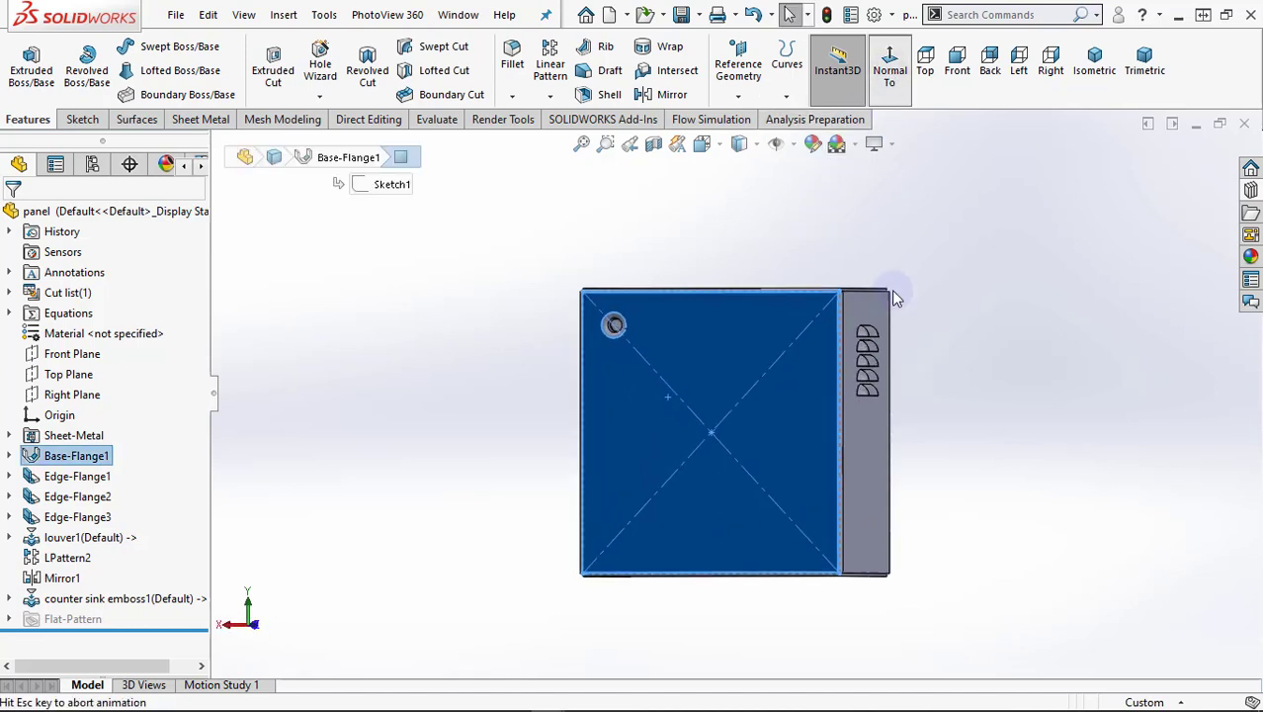
{"action": "key", "text": "ctrl+2"}
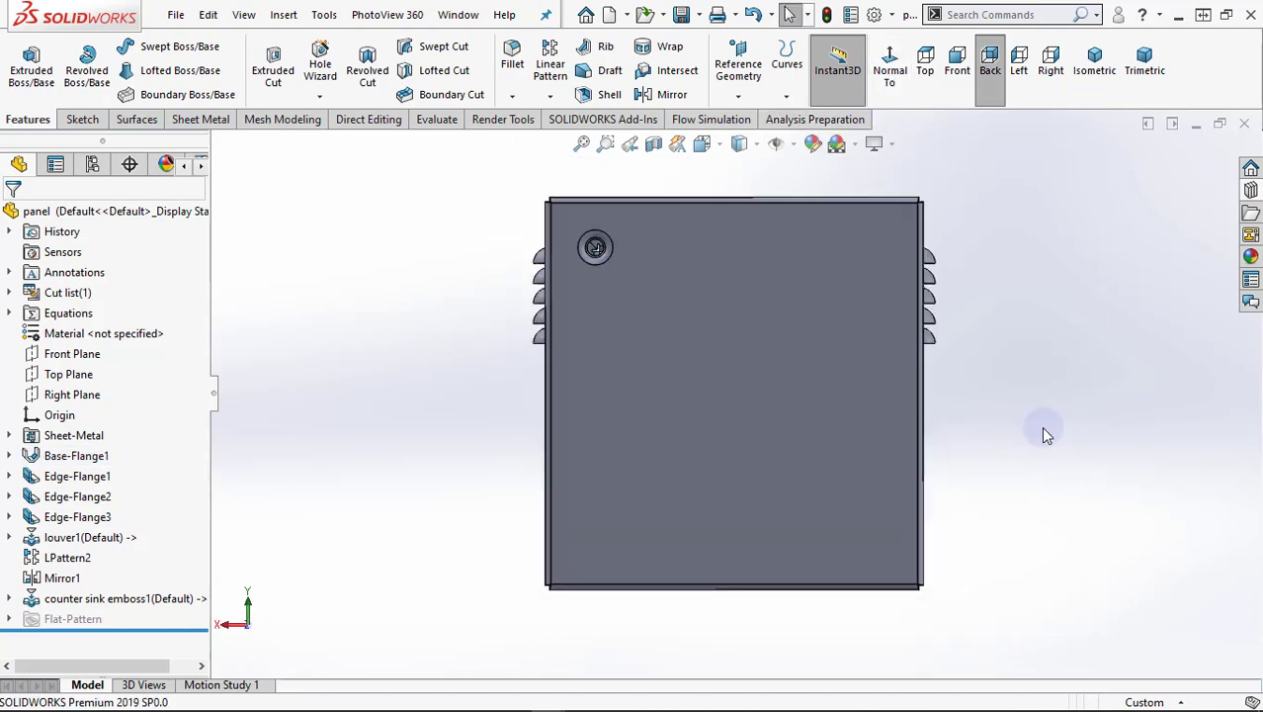
Mirror counter sink emboss1 across the Right Plane onto the top-right corner
{"action": "key", "text": "f"}
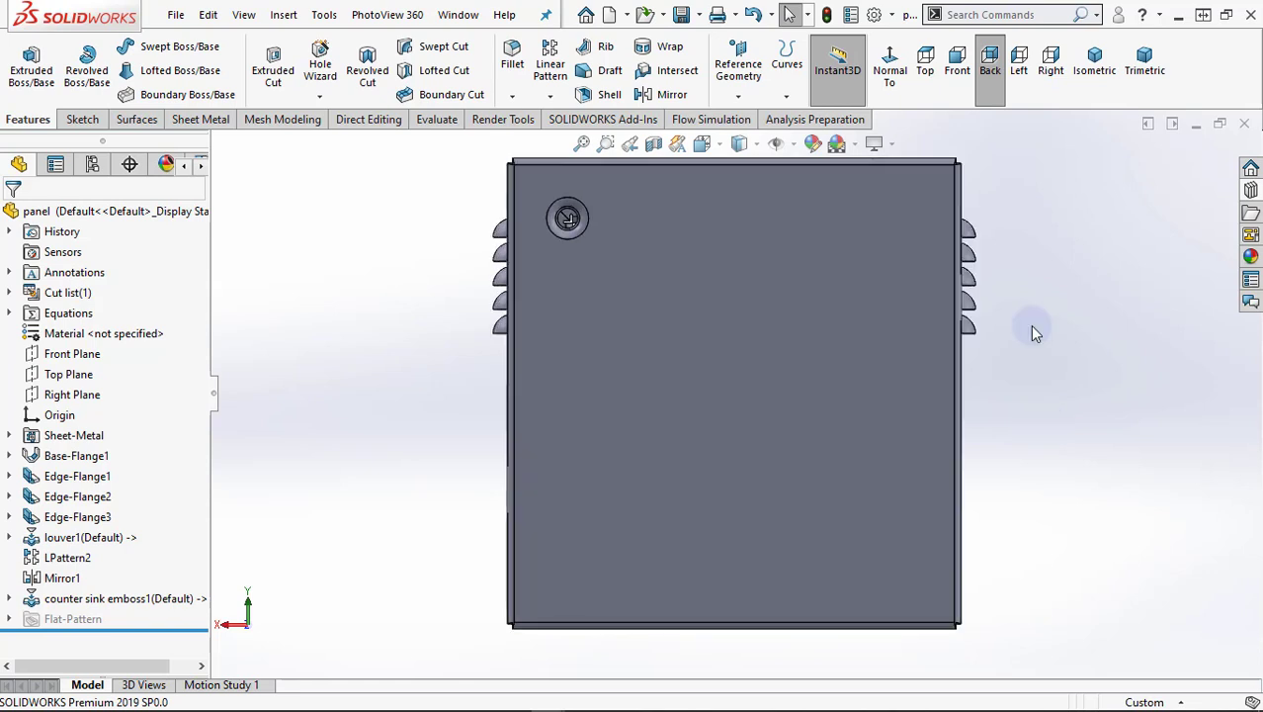
{"action": "left_click", "coordinate": [551, 97]}
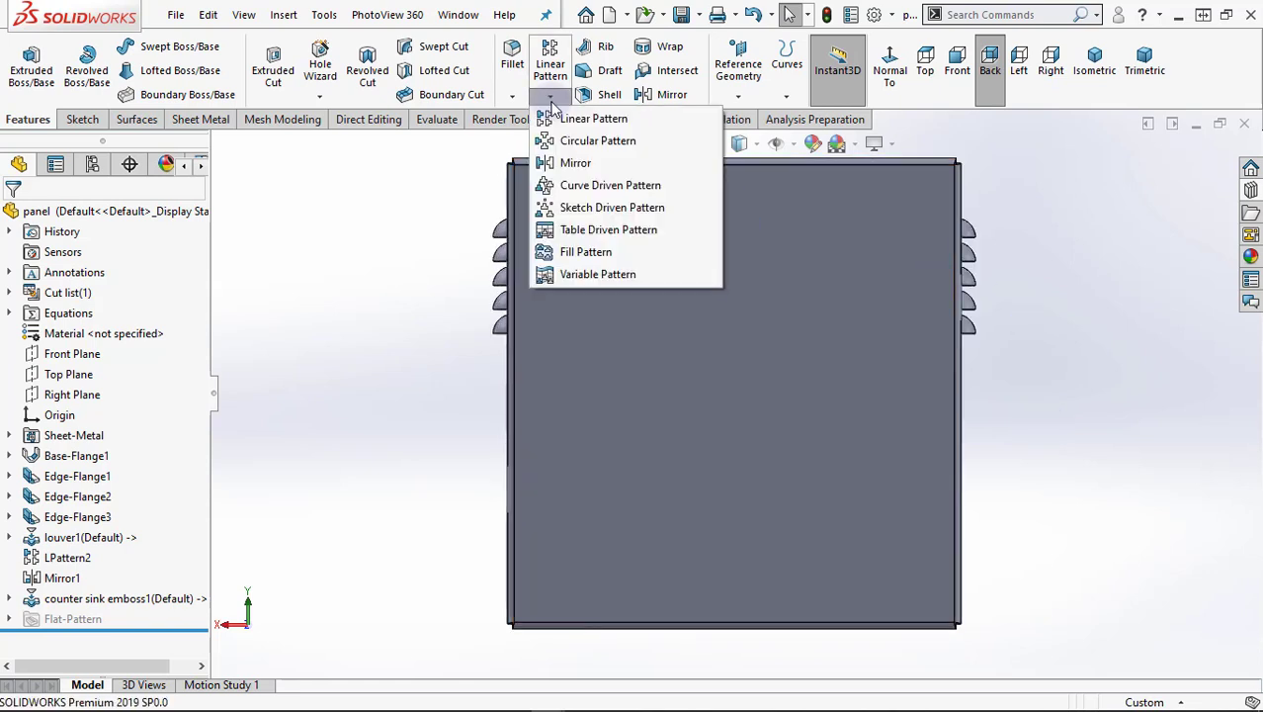
{"action": "left_click", "coordinate": [574, 163]}
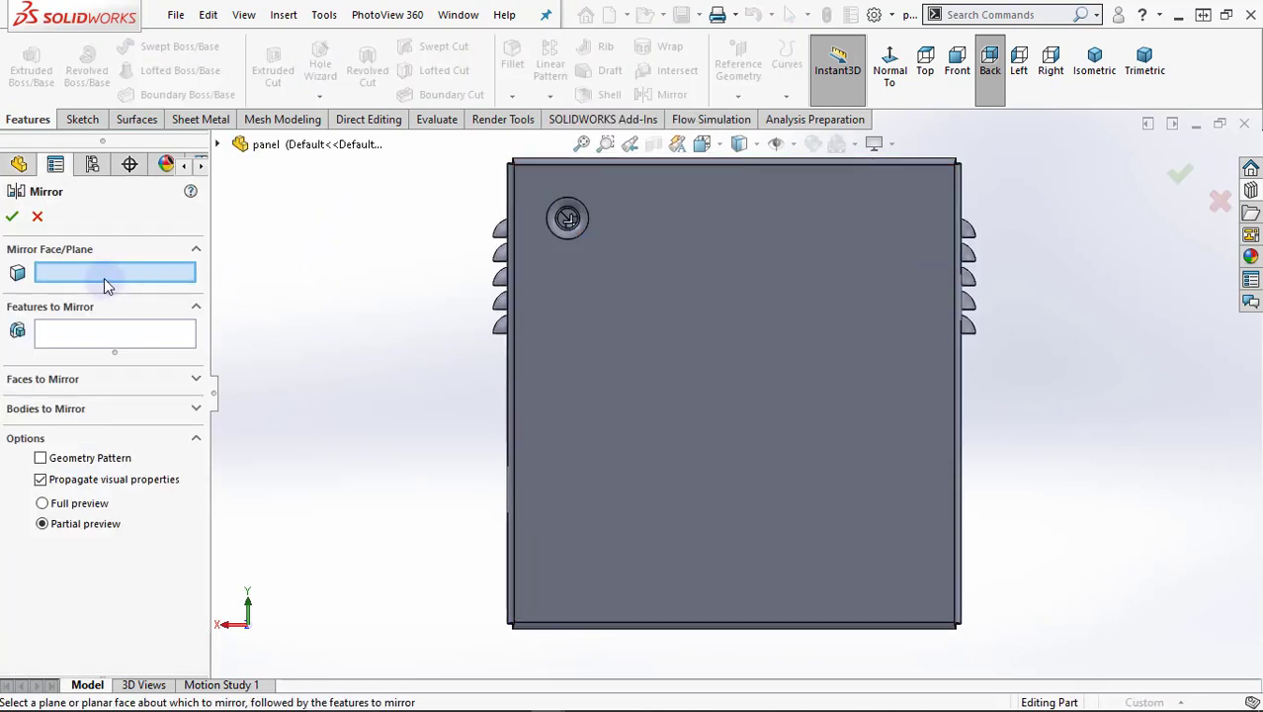
{"action": "left_click", "coordinate": [216, 144]}
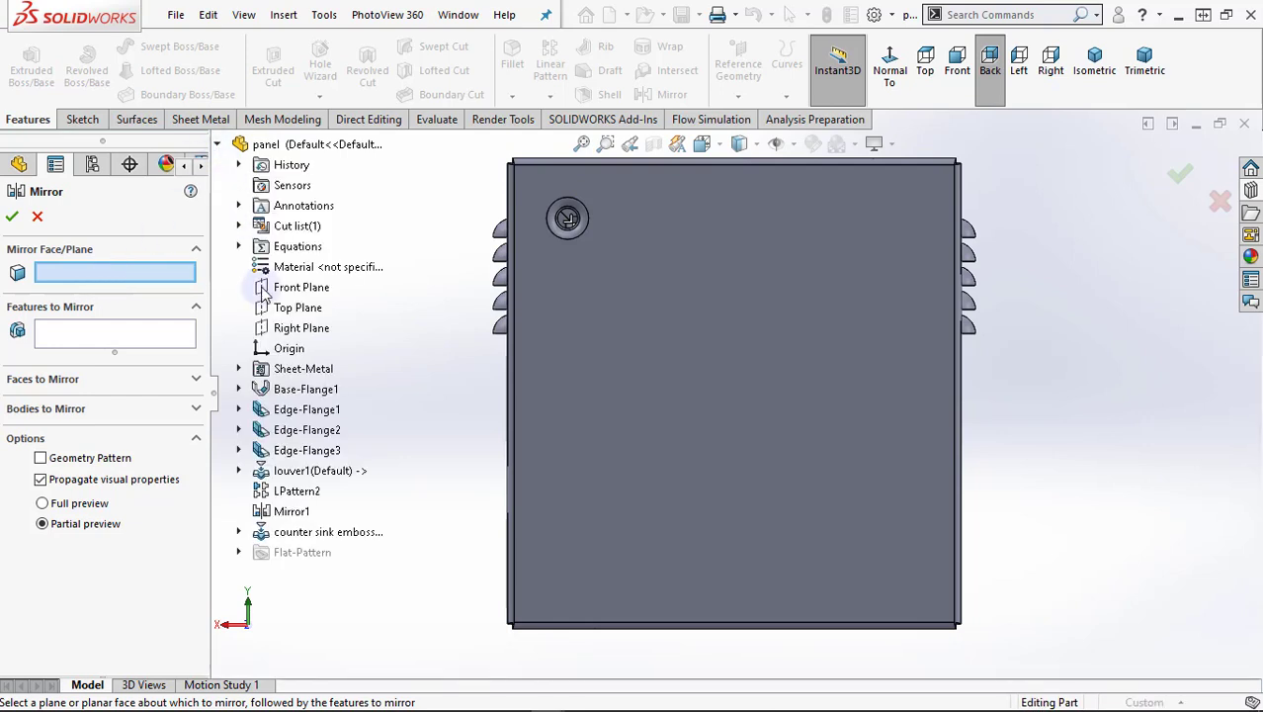
{"action": "left_click", "coordinate": [293, 329]}
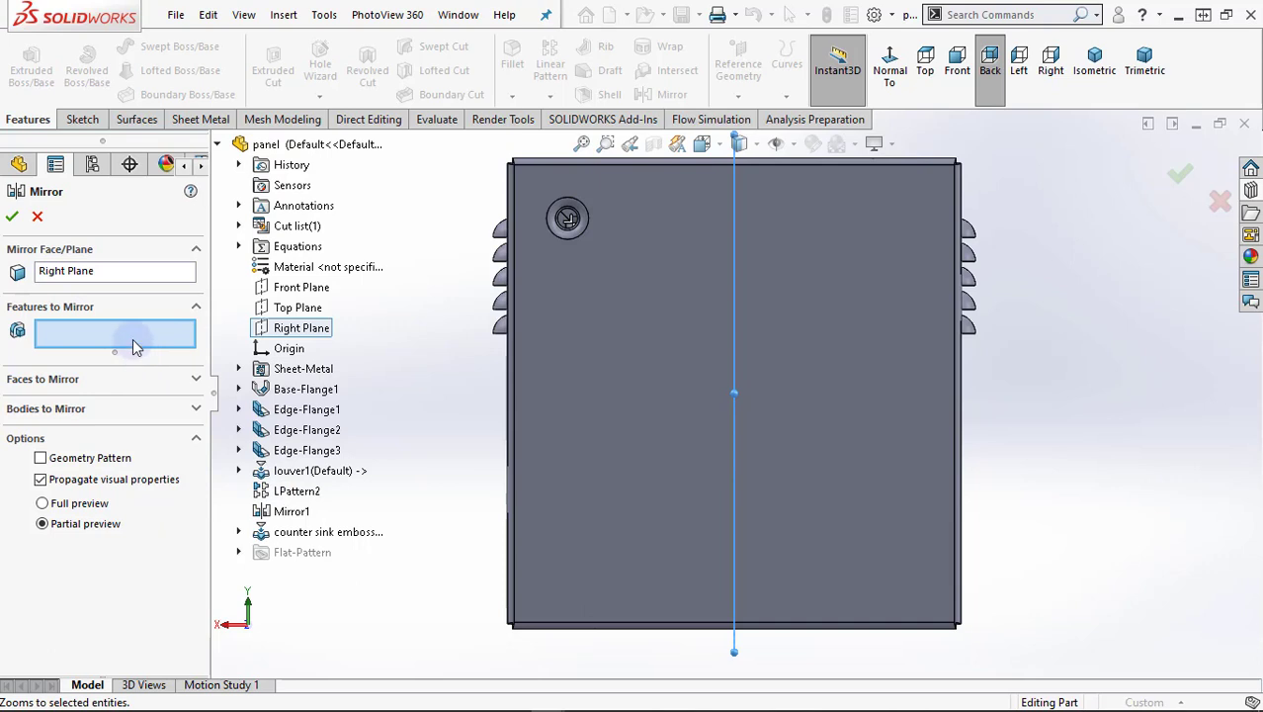
{"action": "left_click", "coordinate": [296, 532]}
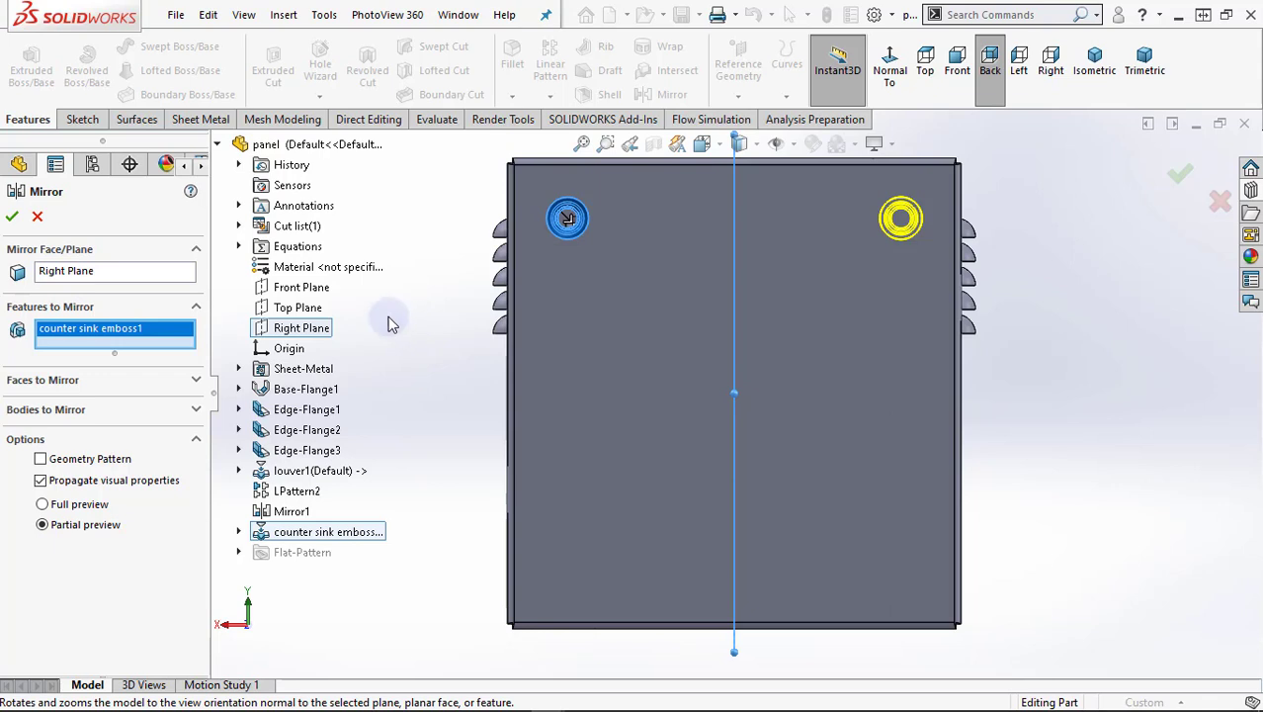
{"action": "left_click", "coordinate": [16, 219]}
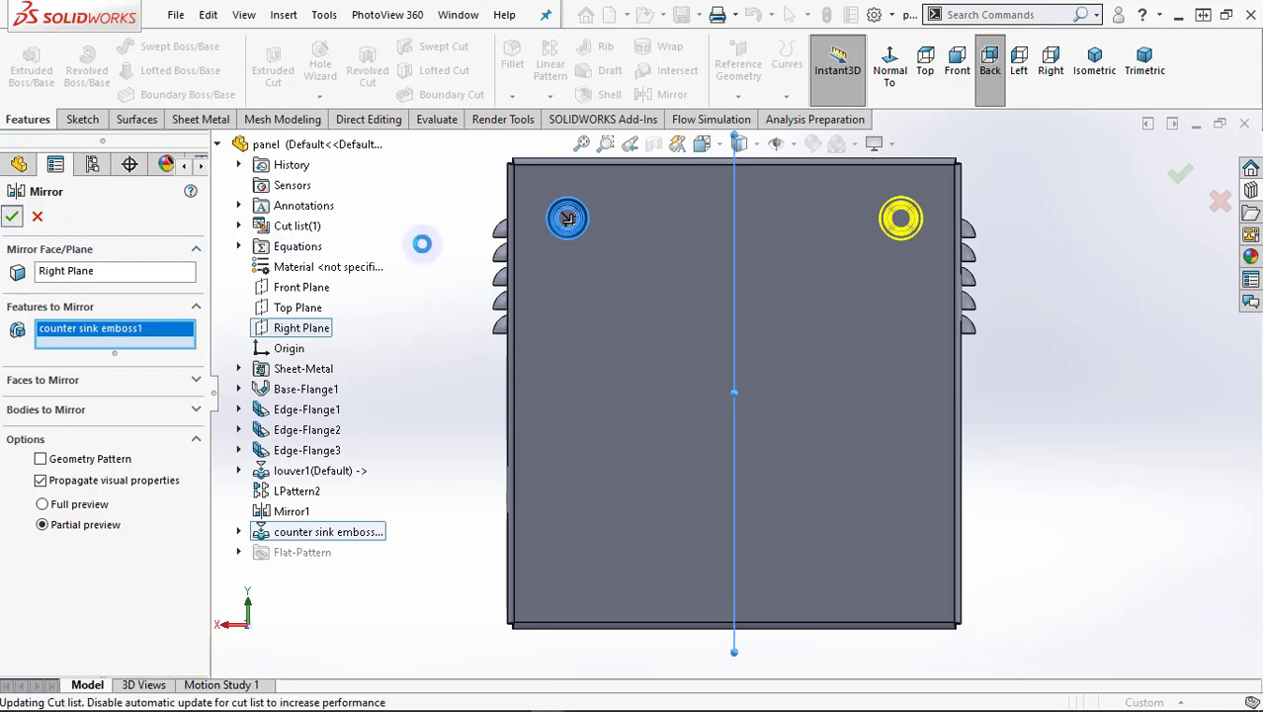
{"action": "left_click", "coordinate": [423, 295]}
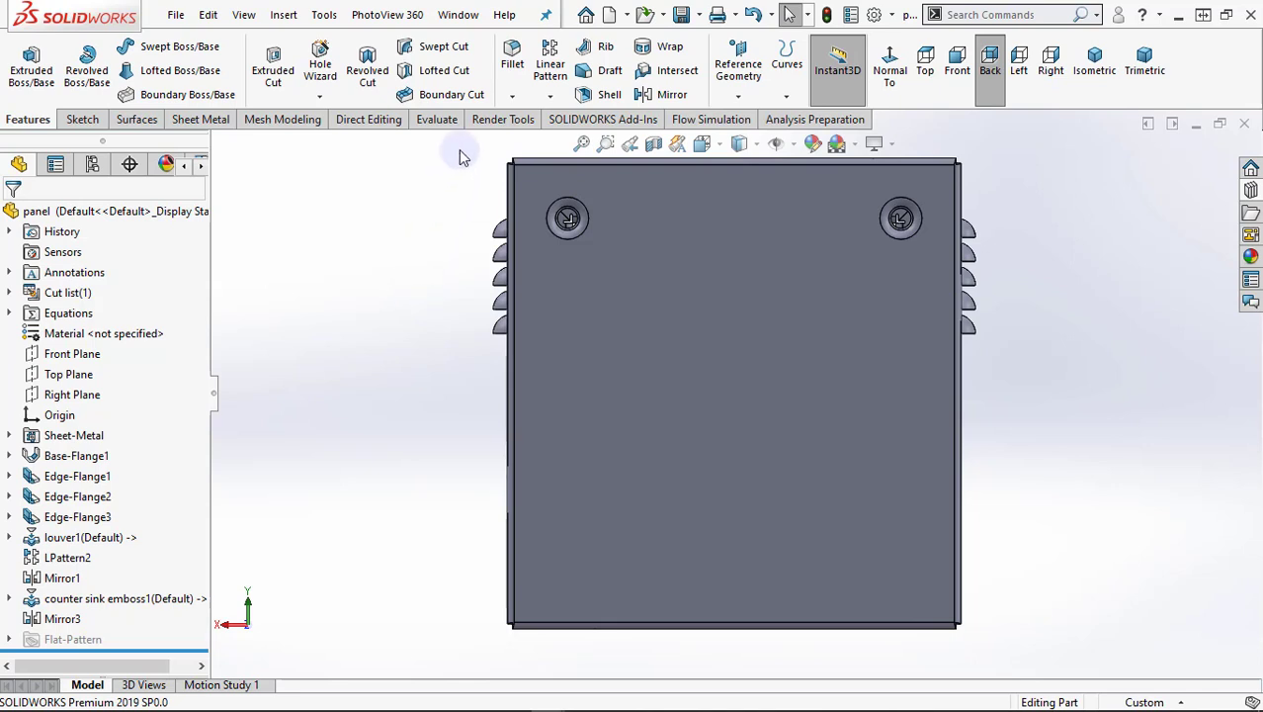
Begin a mirror about the Top Plane and clear the wrongly picked Mirror1 from the features list
{"action": "left_click", "coordinate": [550, 102]}
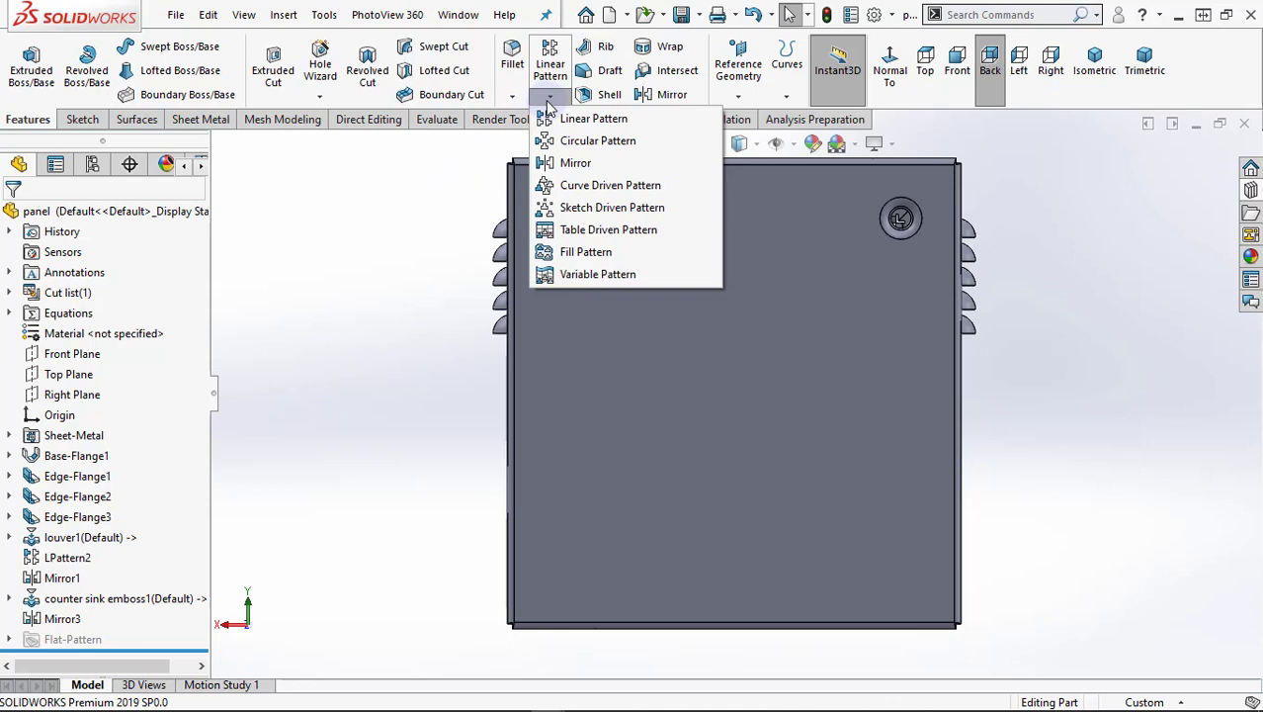
{"action": "left_click", "coordinate": [562, 162]}
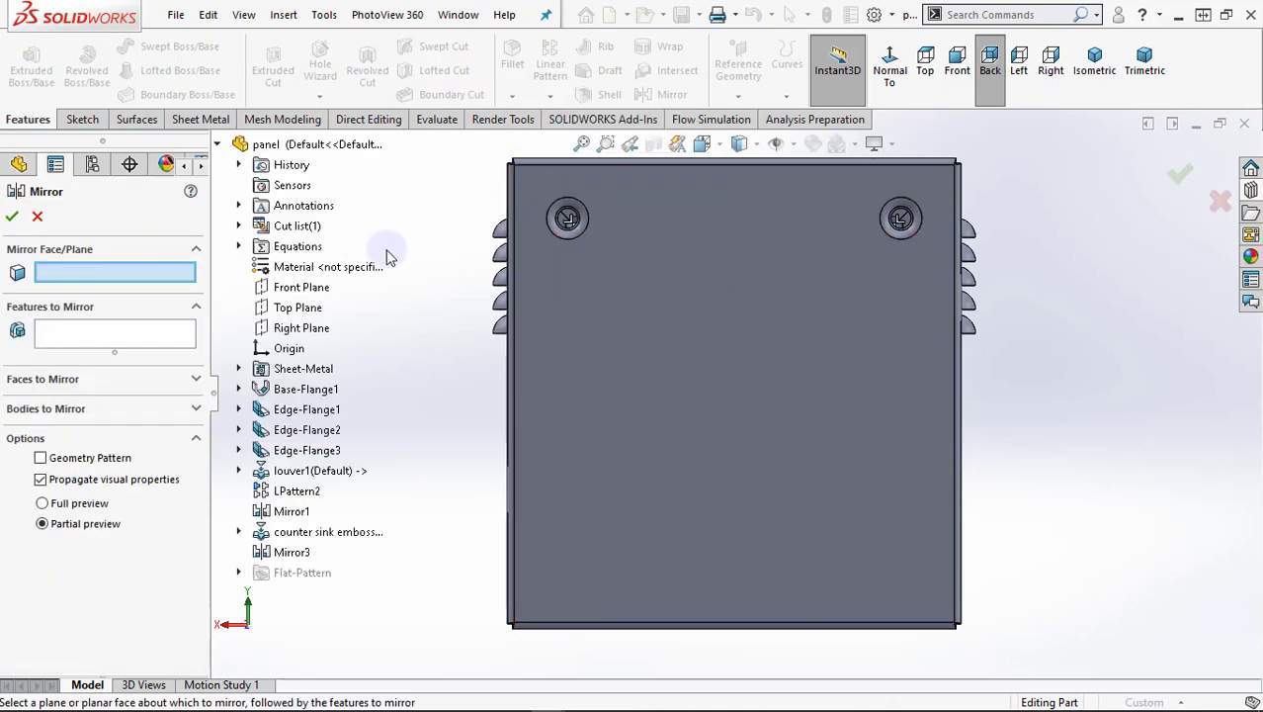
{"action": "left_click", "coordinate": [309, 308]}
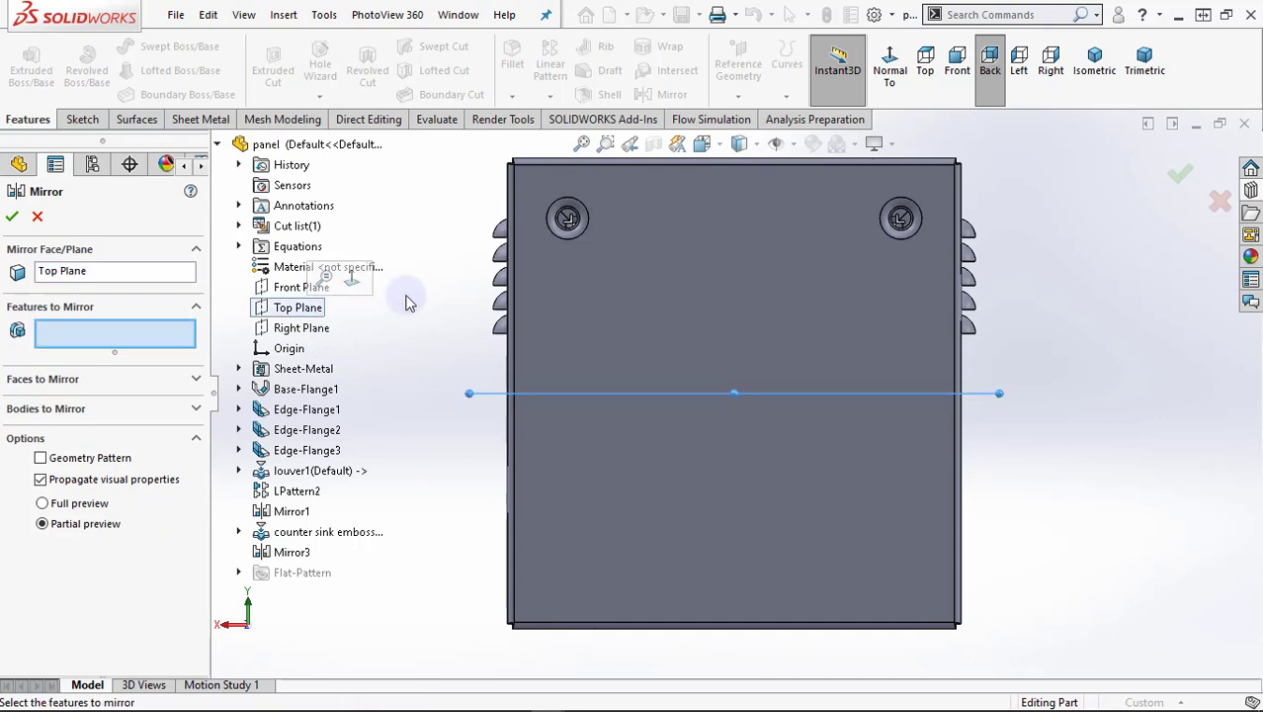
{"action": "middle_click_drag", "start_coordinate": [410, 302], "coordinate": [453, 332]}
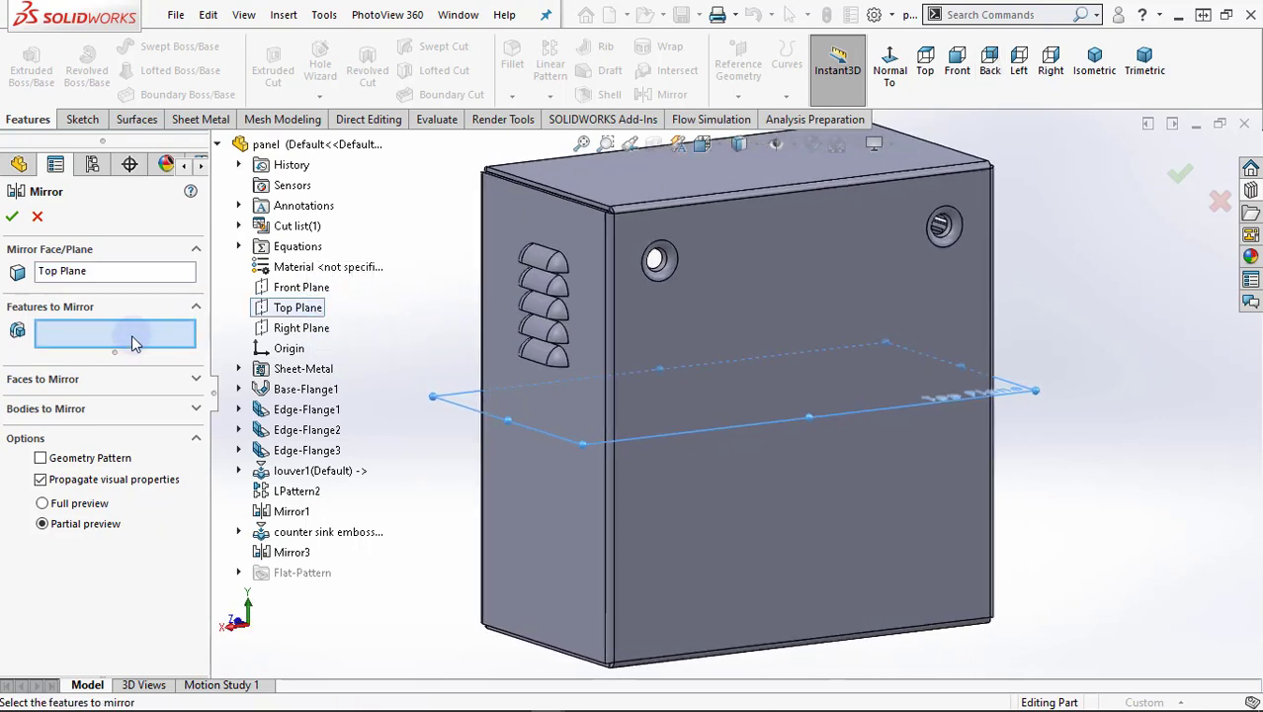
{"action": "left_click", "coordinate": [296, 513]}
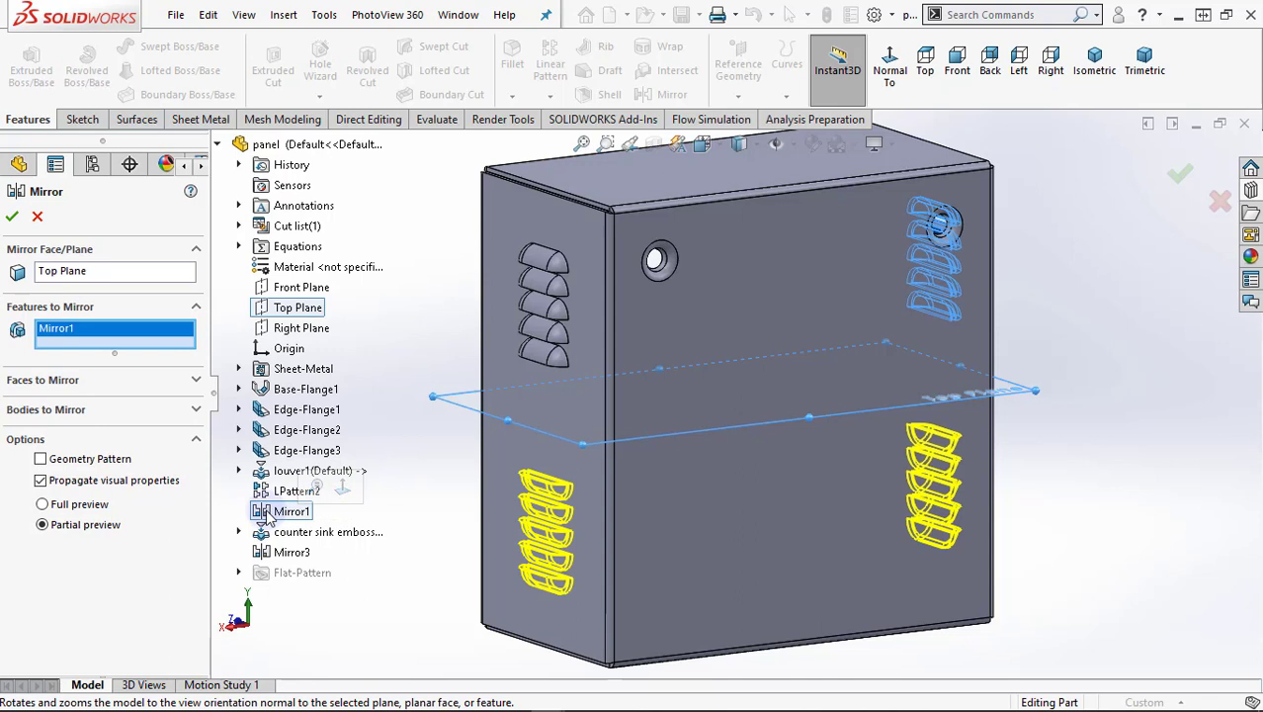
{"action": "right_click", "coordinate": [153, 341]}
{"action": "left_click", "coordinate": [208, 342]}
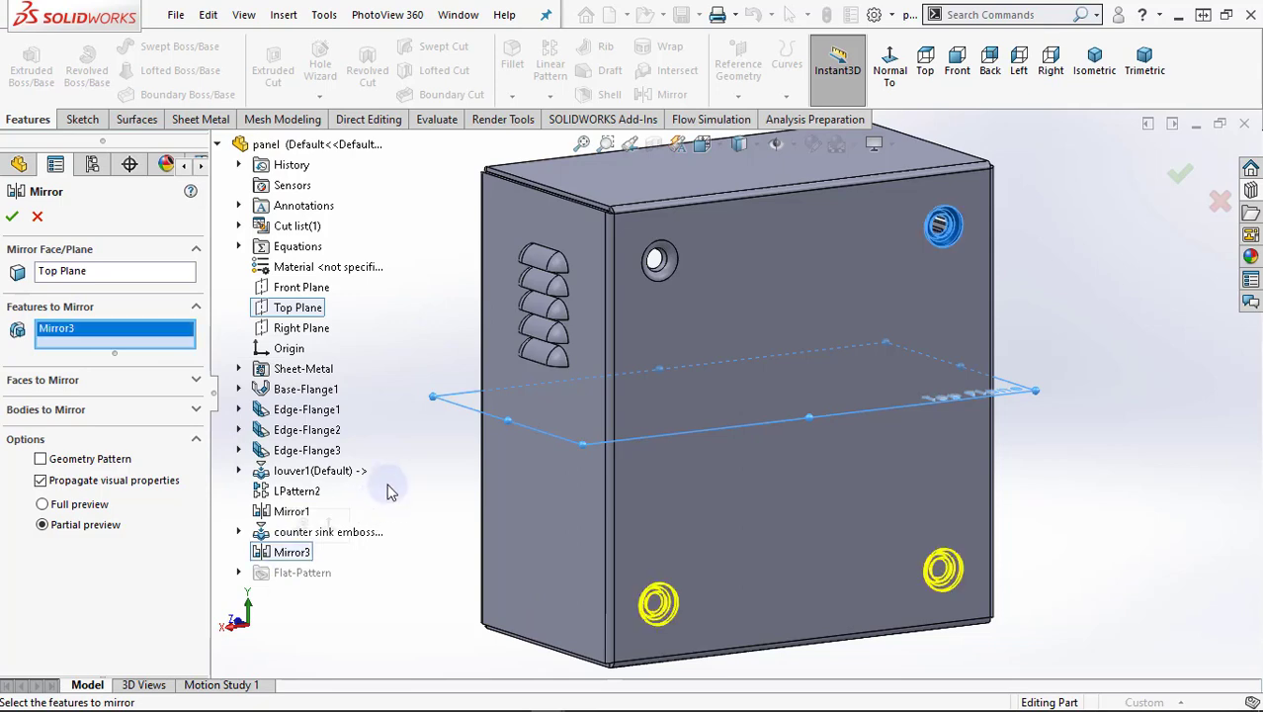
Apply Mirror4 across the Top Plane, then check the back face square-on and in isometric view
{"action": "left_click", "coordinate": [13, 218]}
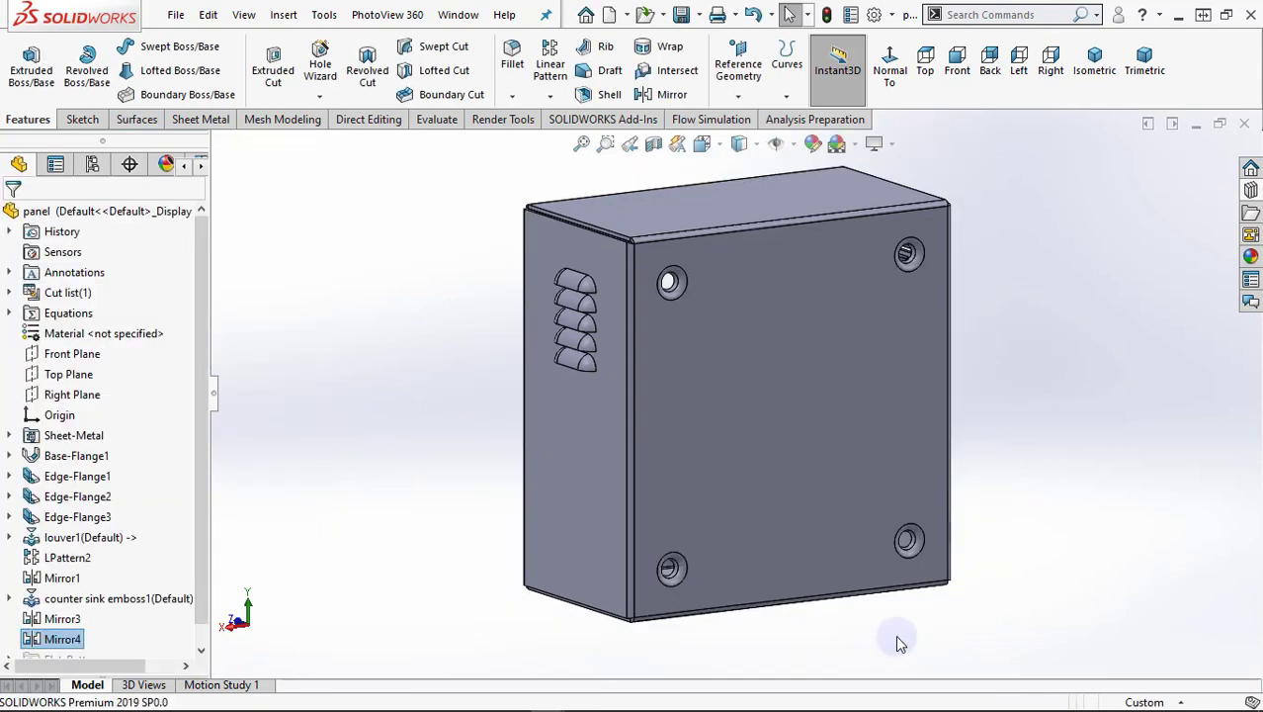
{"action": "middle_click_drag", "start_coordinate": [1031, 506], "coordinate": [717, 432]}
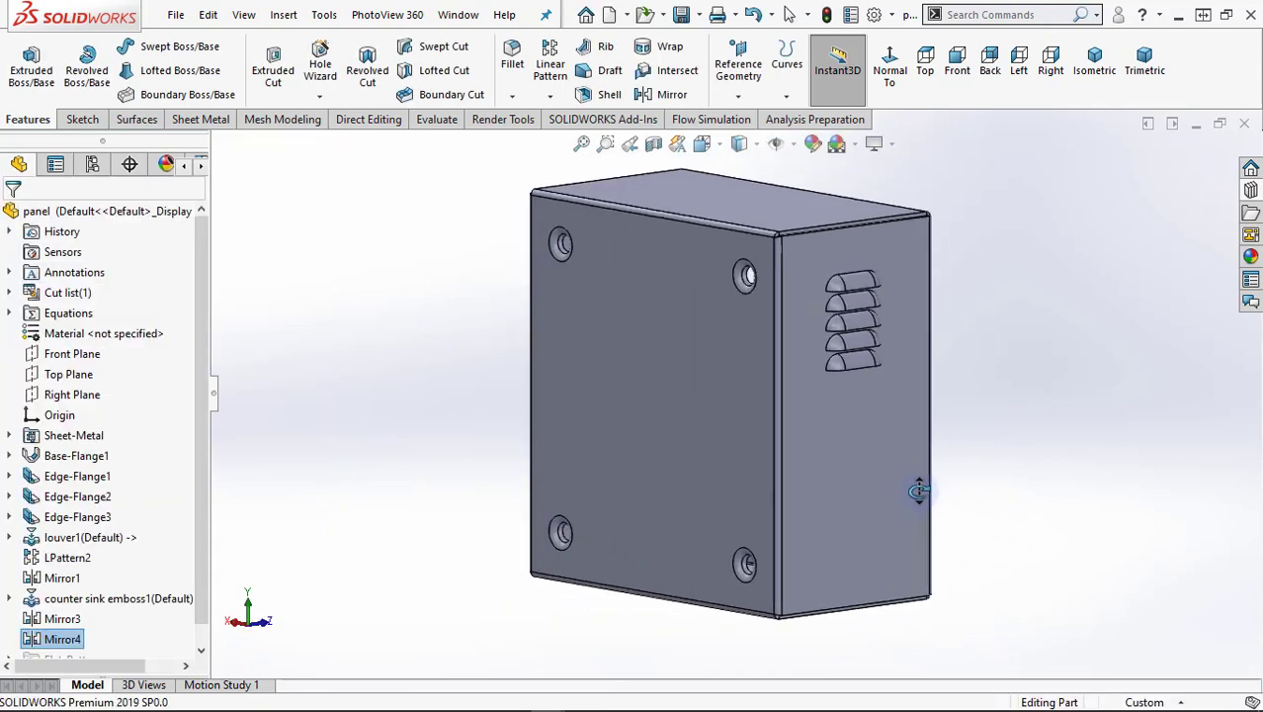
{"action": "left_click", "coordinate": [811, 254]}
{"action": "left_click", "coordinate": [890, 64]}
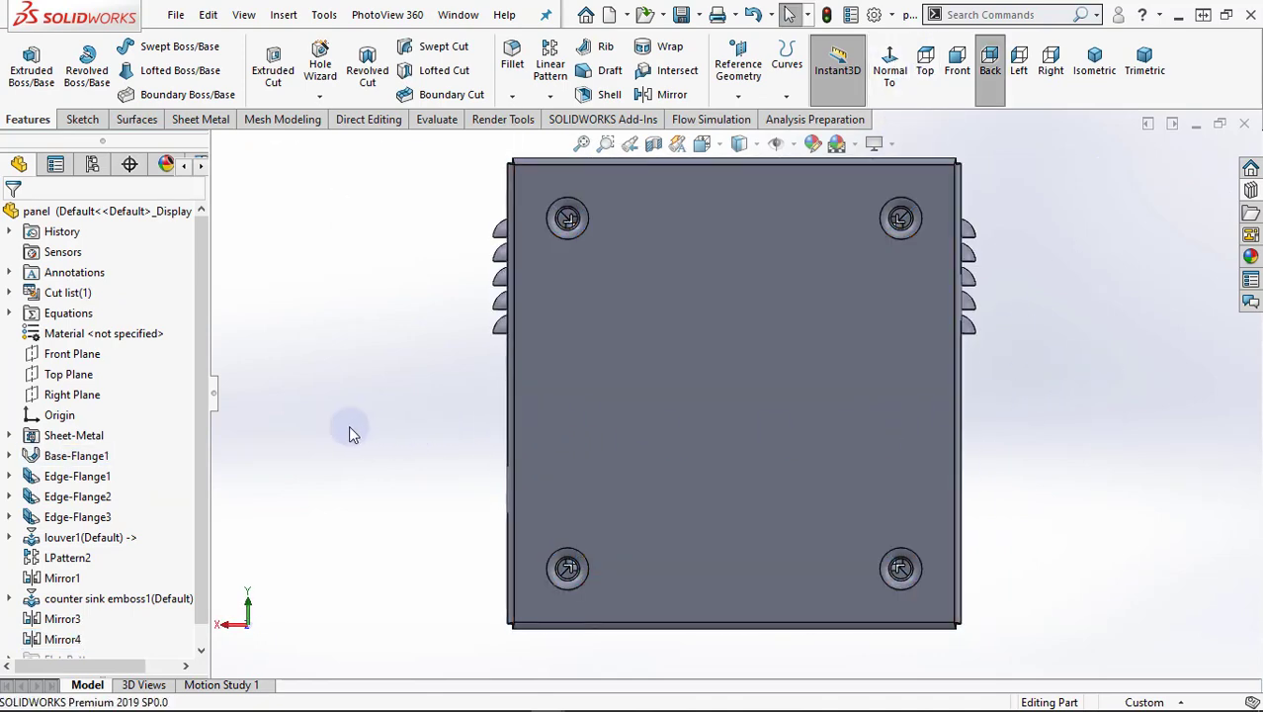
{"action": "key", "text": "ctrl+7"}
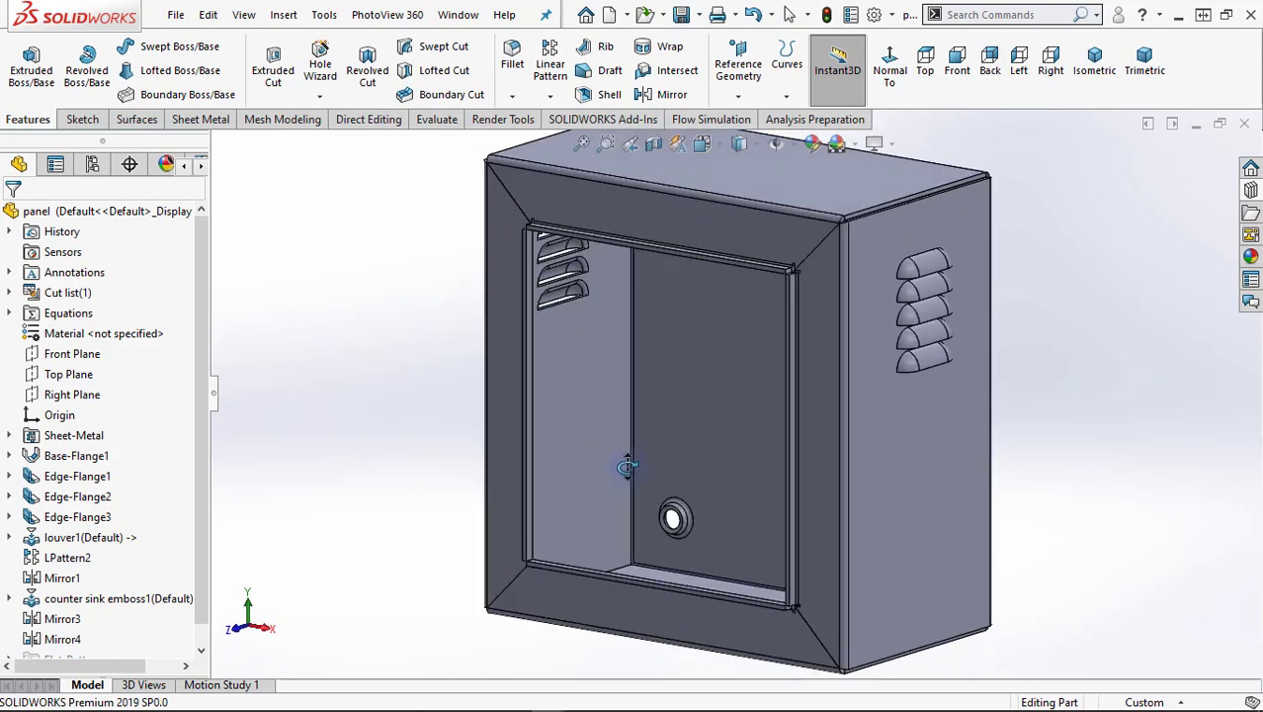
Turn the enclosure to face front and begin an Extruded Boss/Base
{"action": "left_click", "coordinate": [508, 314]}
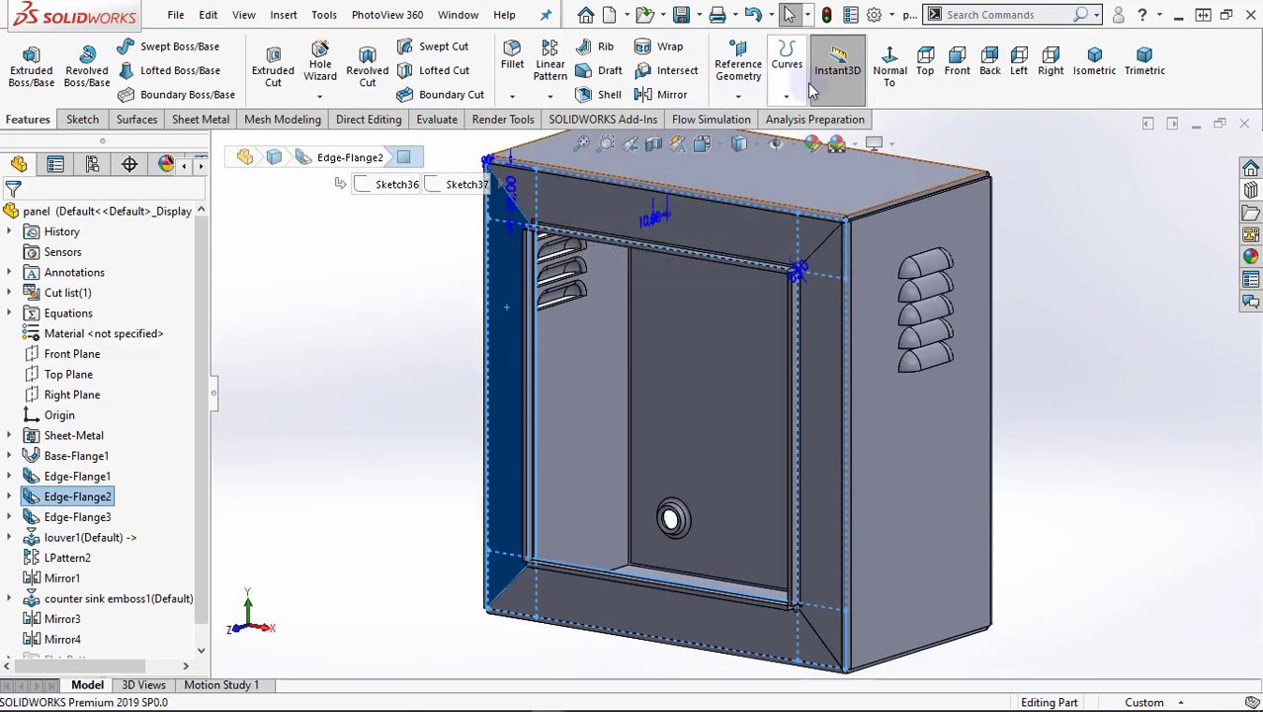
{"action": "left_click", "coordinate": [876, 91]}
{"action": "left_click", "coordinate": [1028, 311]}
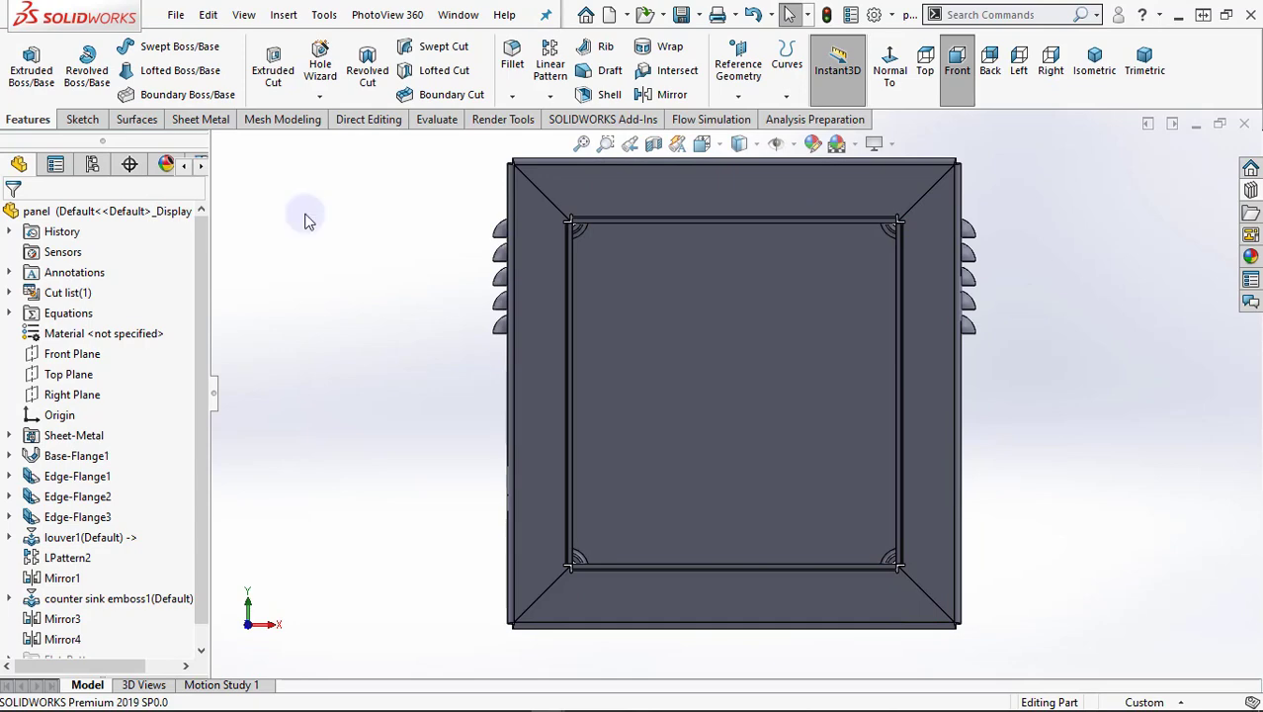
{"action": "left_click", "coordinate": [30, 61]}
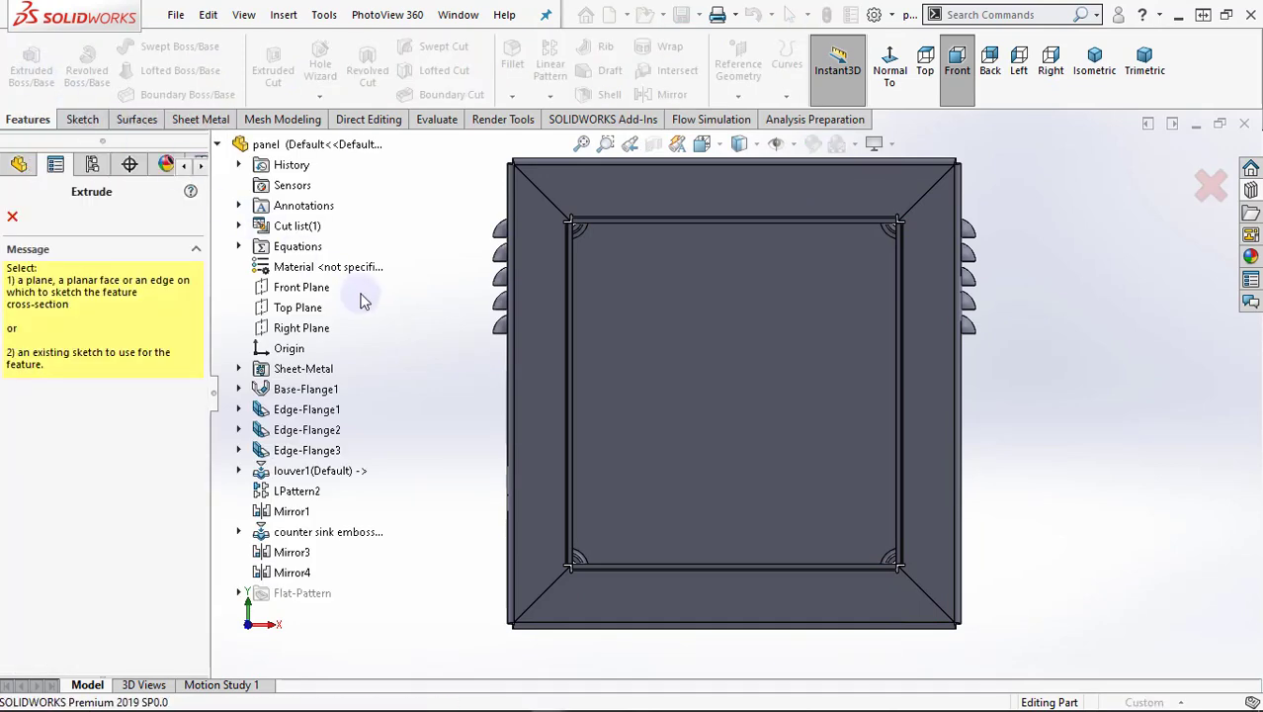
On the front frame, draw a small center rectangle near the upper-left corner
{"action": "left_click", "coordinate": [535, 267]}
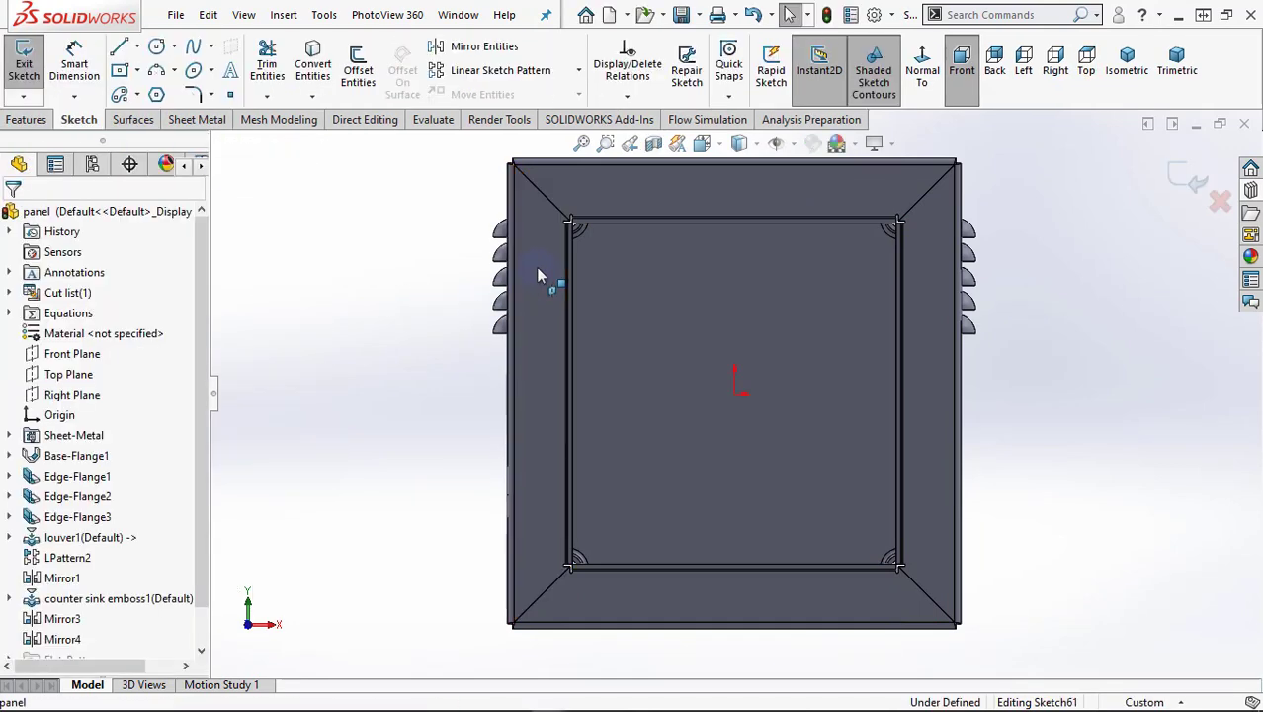
{"action": "left_click", "coordinate": [143, 74]}
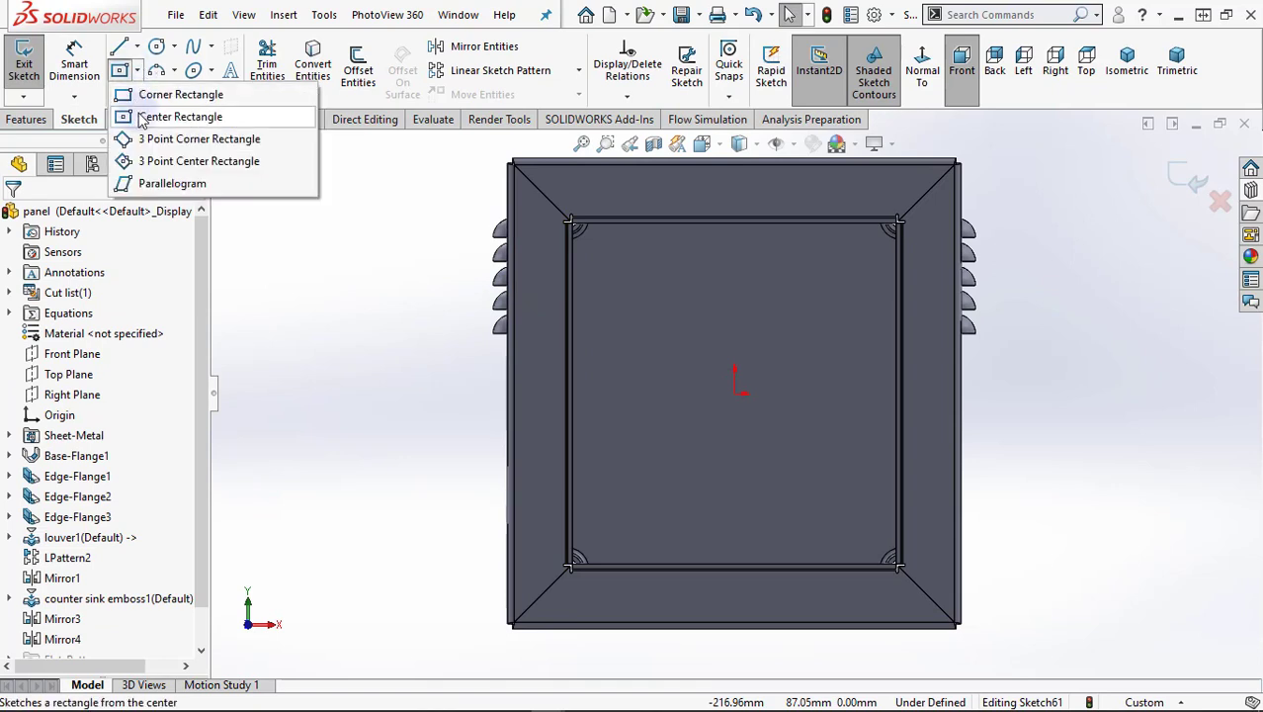
{"action": "left_click", "coordinate": [173, 115]}
{"action": "scroll", "coordinate": [581, 222], "scroll_direction": "down", "scroll_amount": 3}
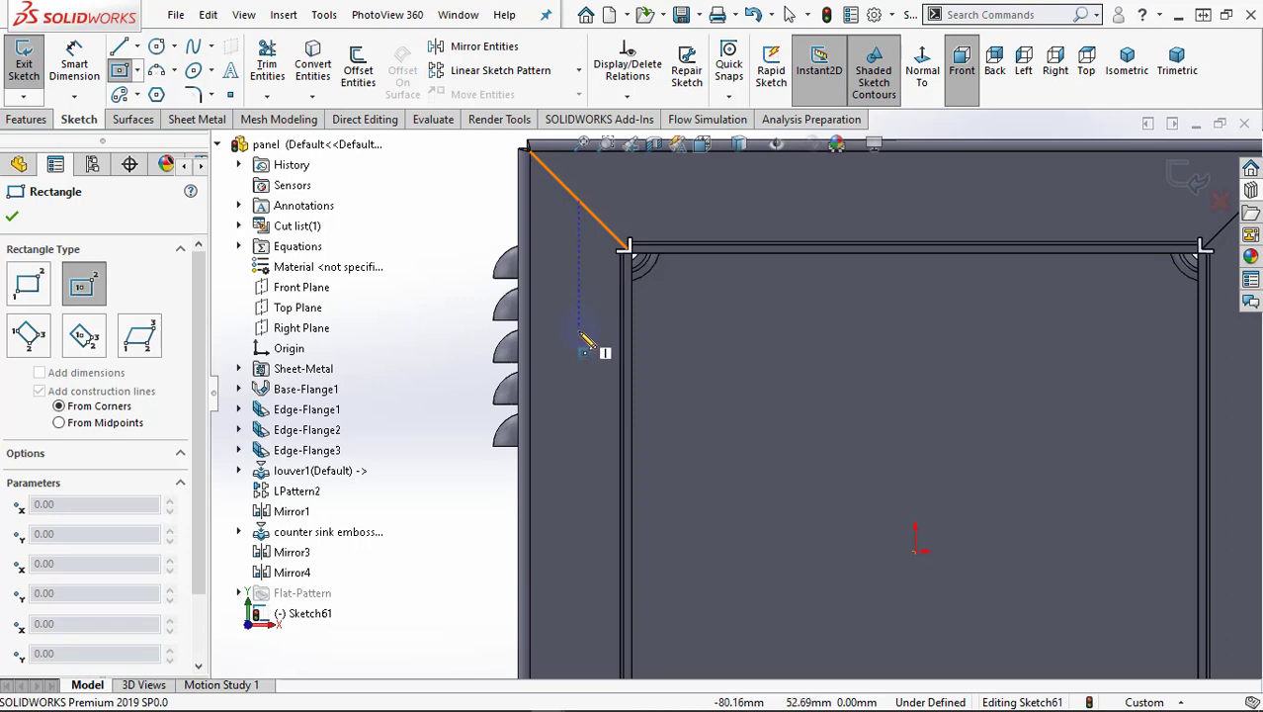
{"action": "left_click", "coordinate": [578, 332]}
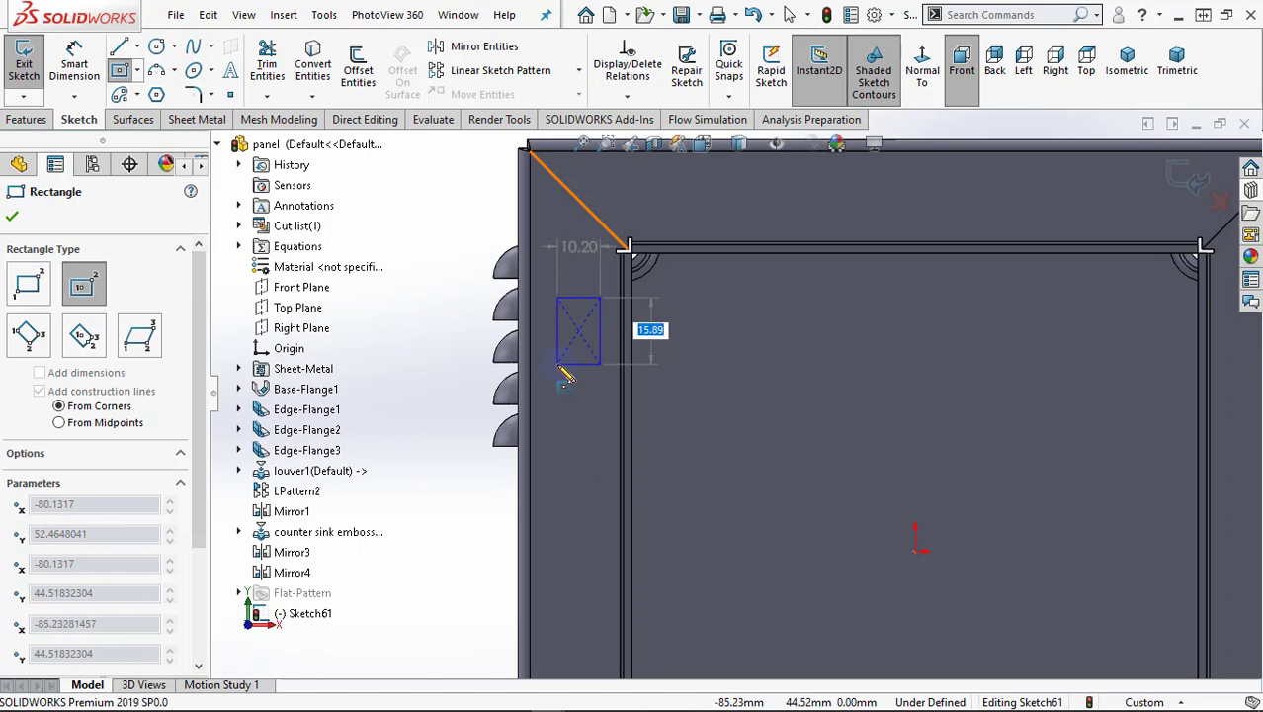
{"action": "left_click", "coordinate": [558, 365]}
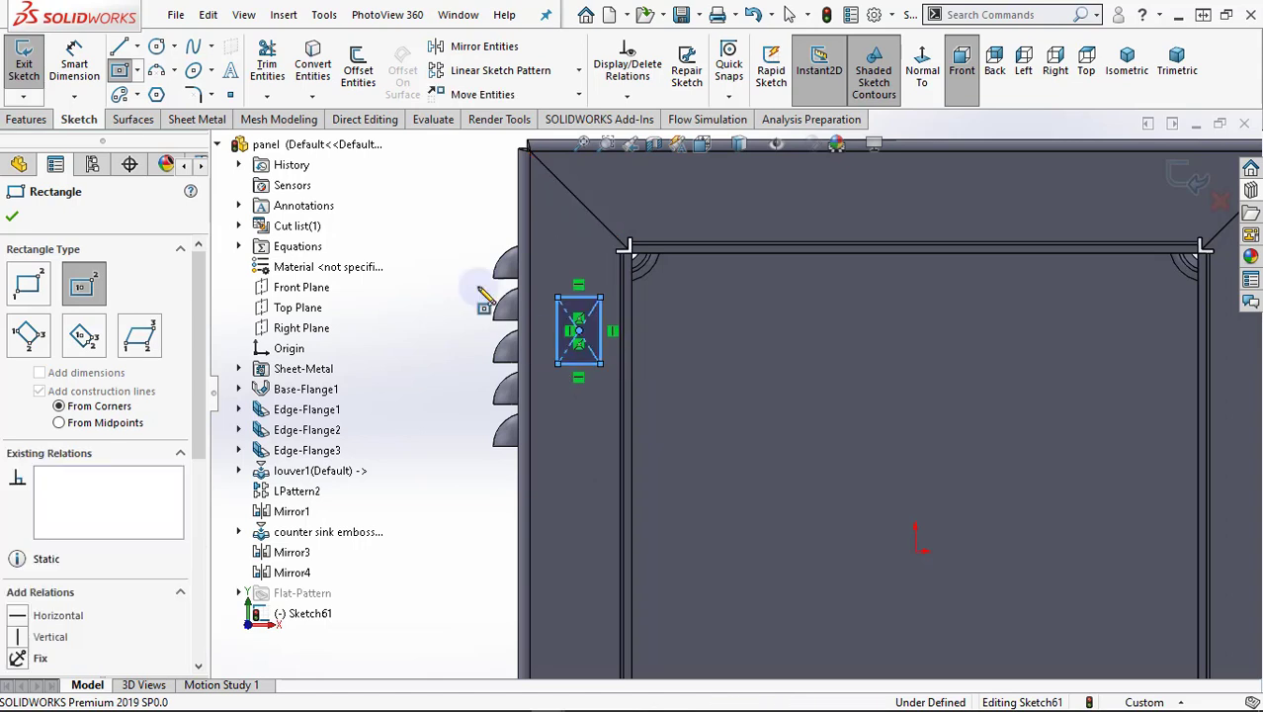
{"action": "left_click", "coordinate": [74, 64]}
{"action": "scroll", "coordinate": [446, 332], "scroll_direction": "down", "scroll_amount": 2}
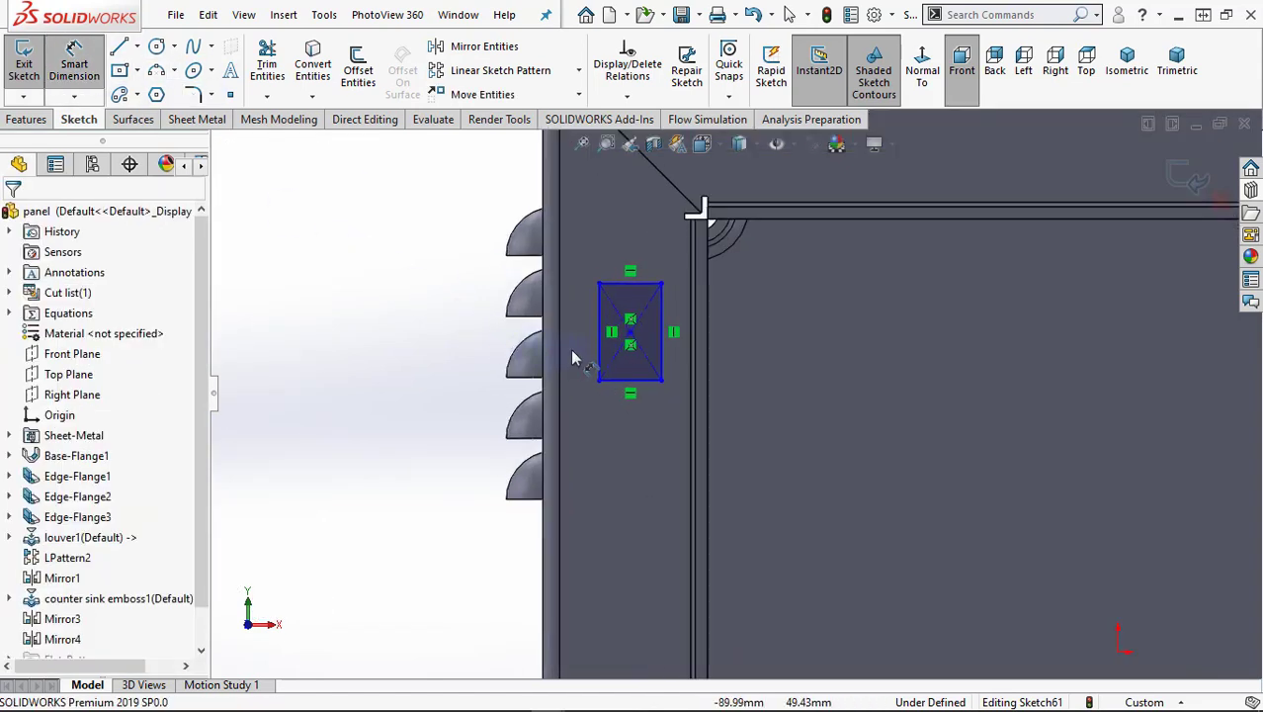
Dimension the rectangle 20 mm tall (corrected from 40) and 8 mm wide
{"action": "left_click", "coordinate": [599, 344]}
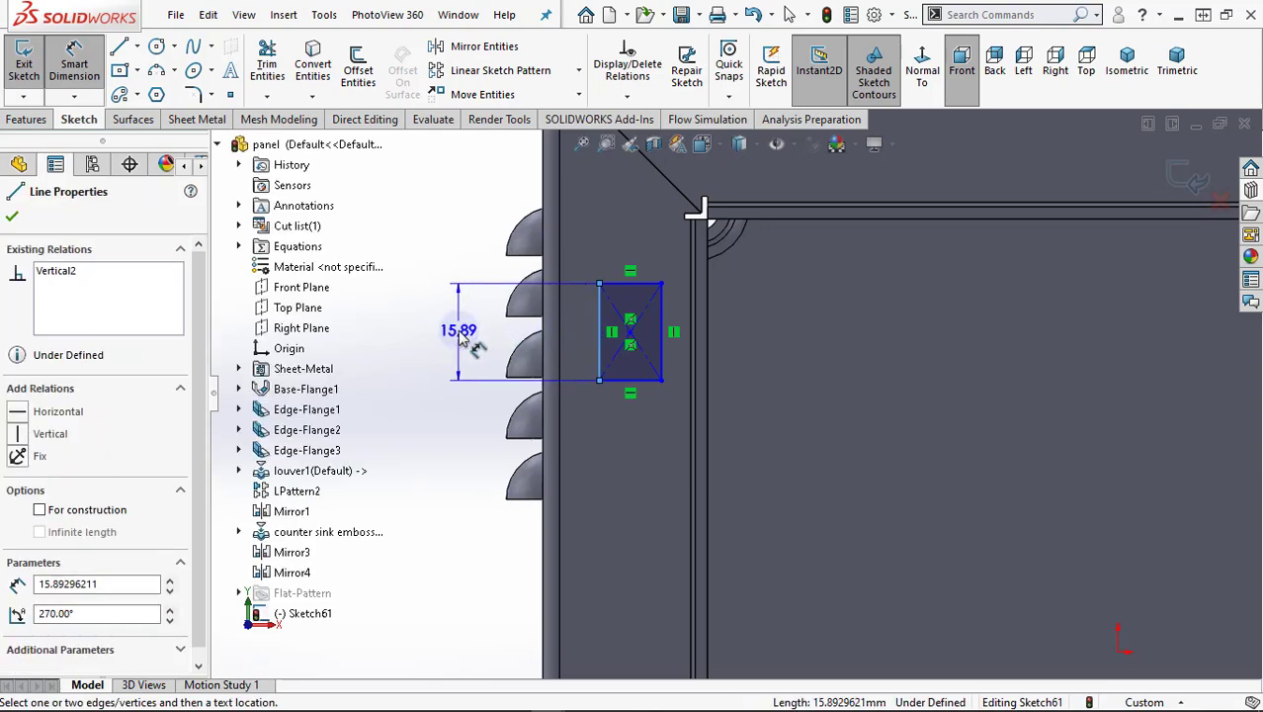
{"action": "left_click", "coordinate": [460, 337]}
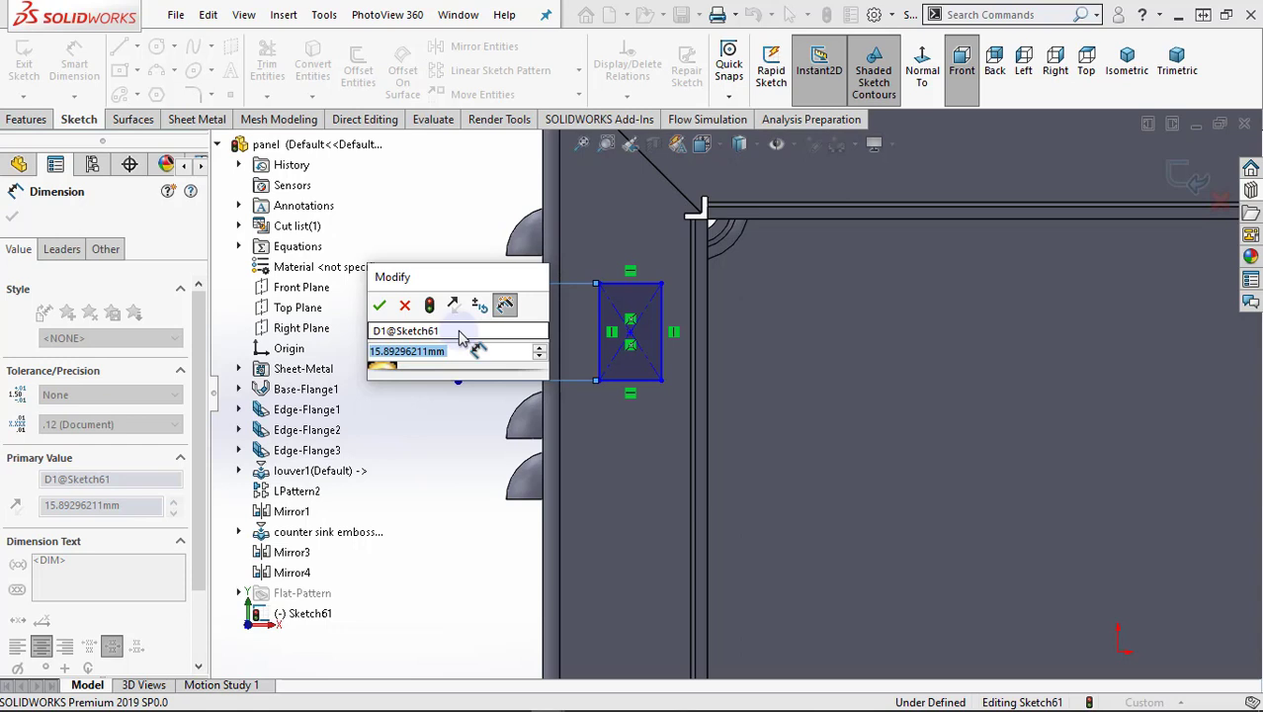
{"action": "type", "text": "40"}
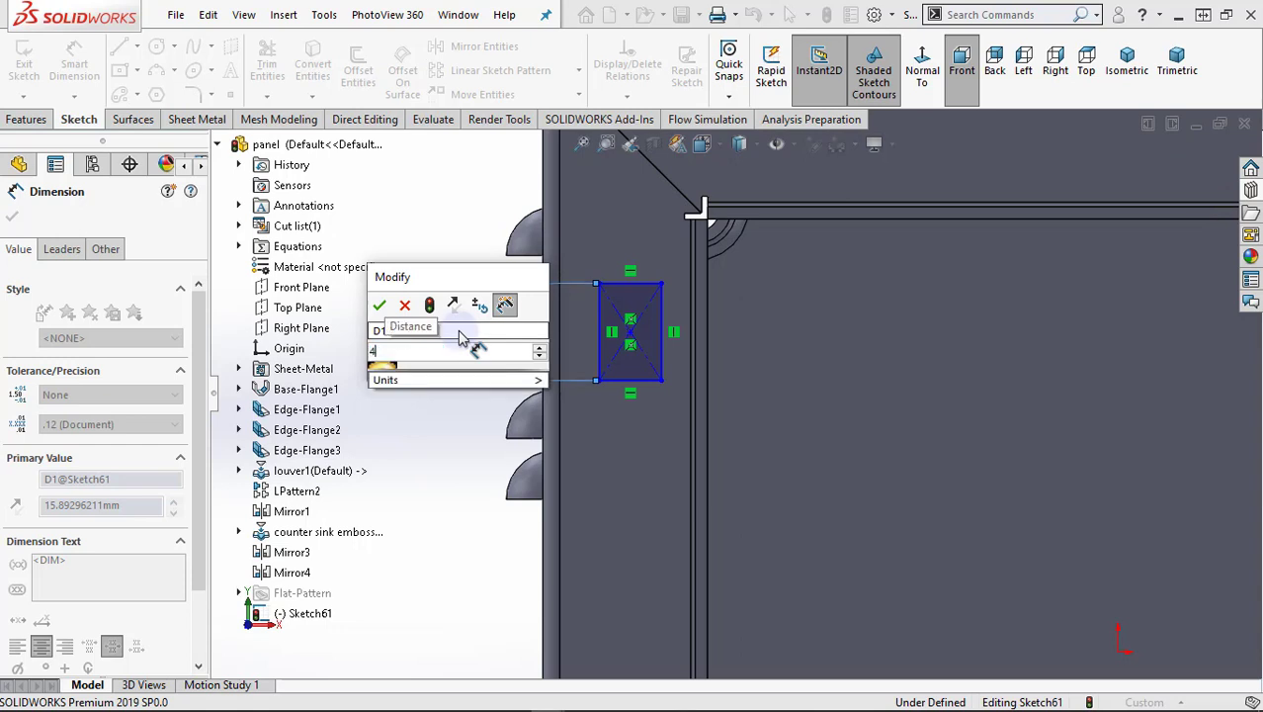
{"action": "key", "text": "Return"}
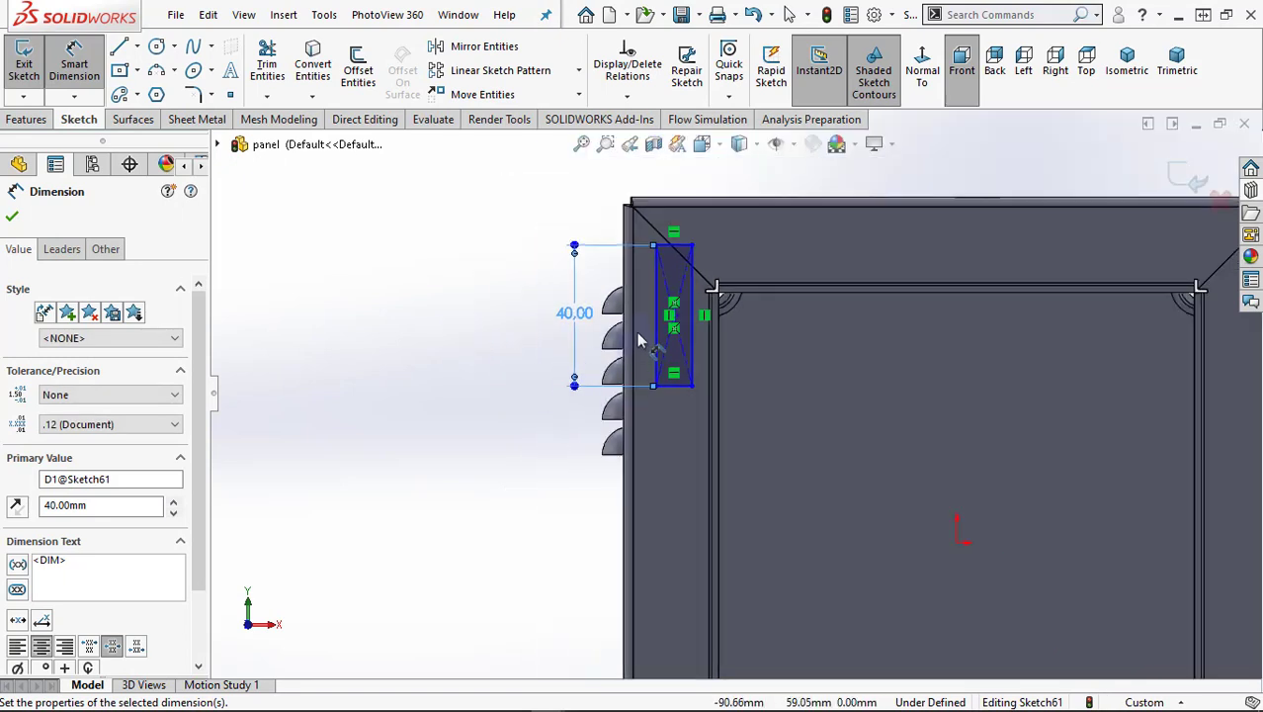
{"action": "double_click", "coordinate": [567, 314]}
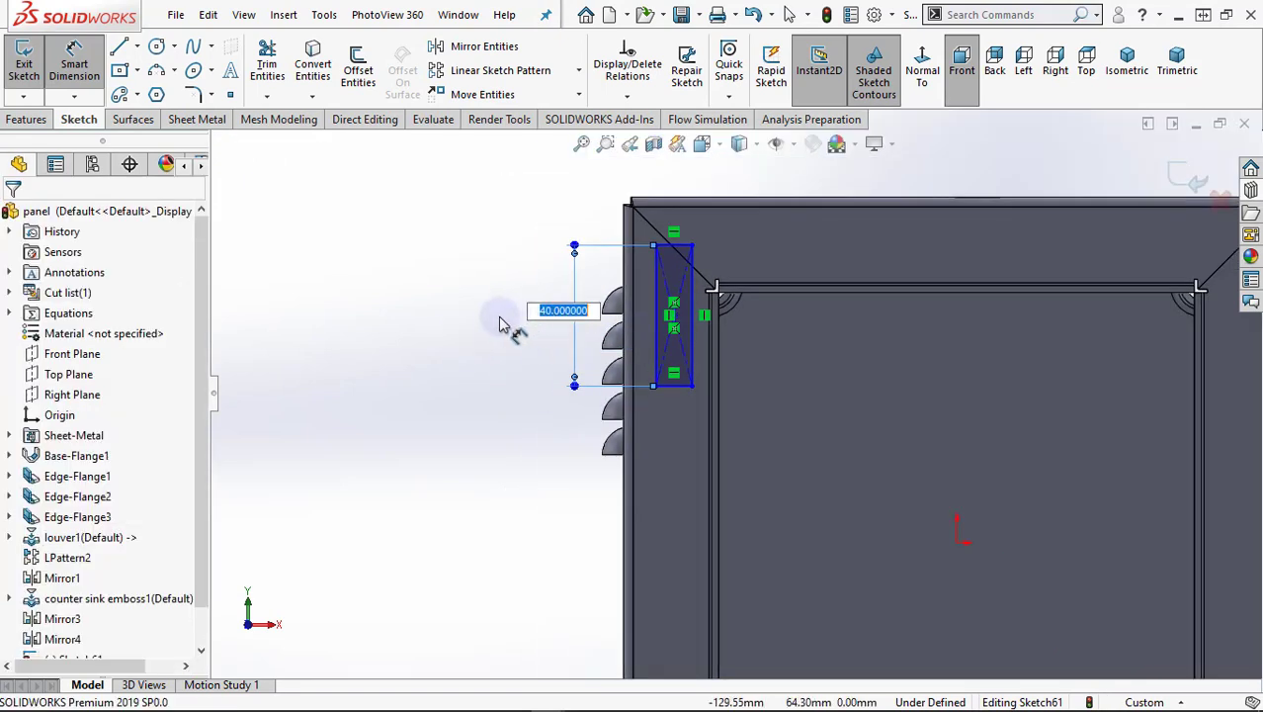
{"action": "type", "text": "20"}
{"action": "key", "text": "Return"}
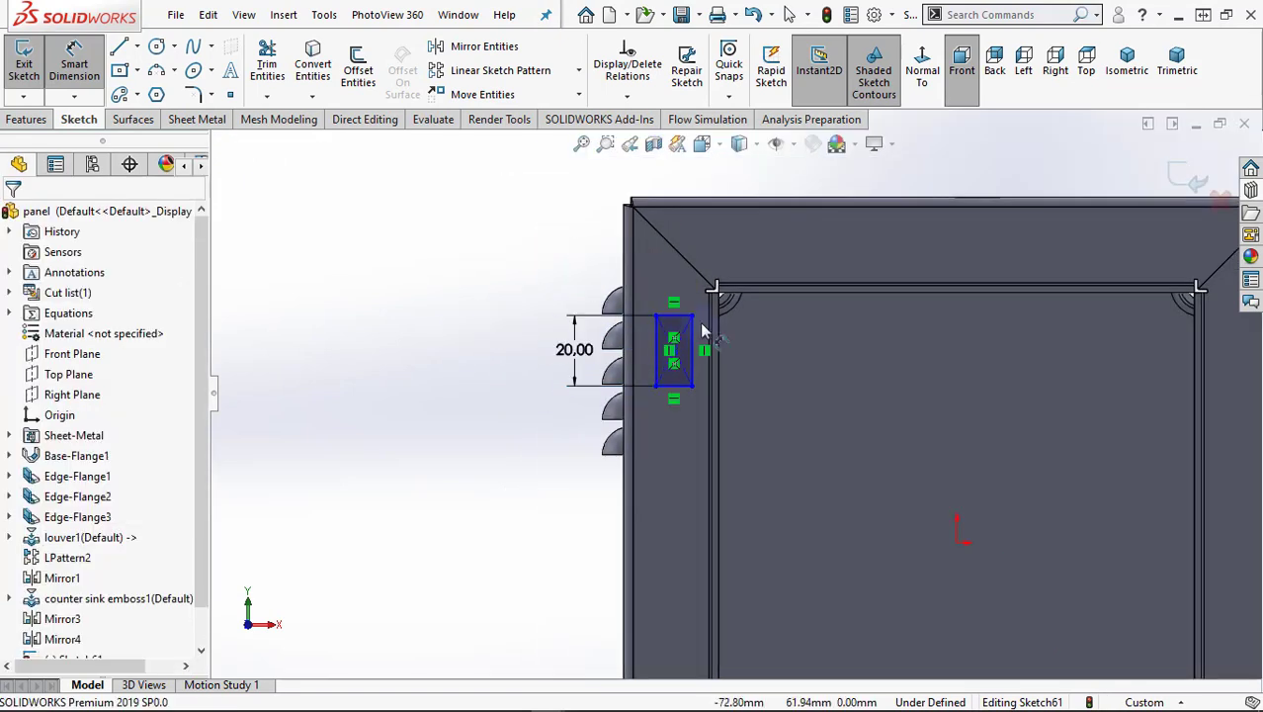
{"action": "left_click", "coordinate": [675, 243]}
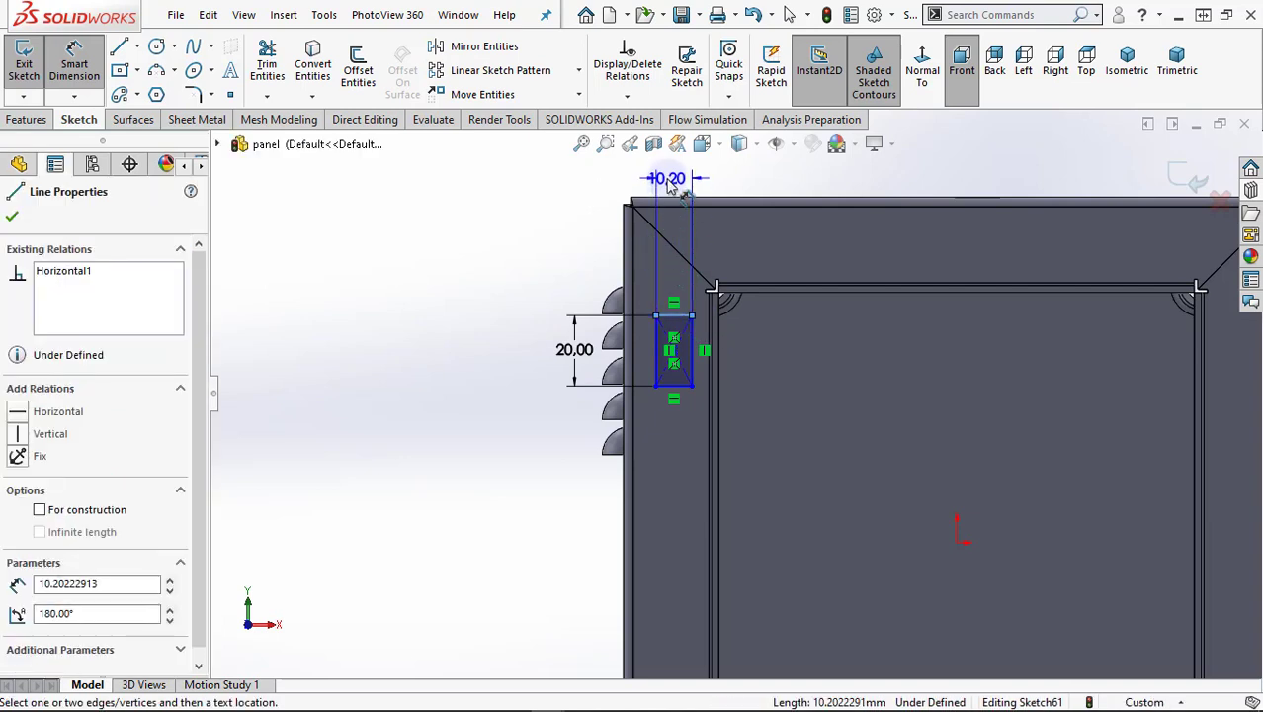
{"action": "left_click", "coordinate": [670, 188]}
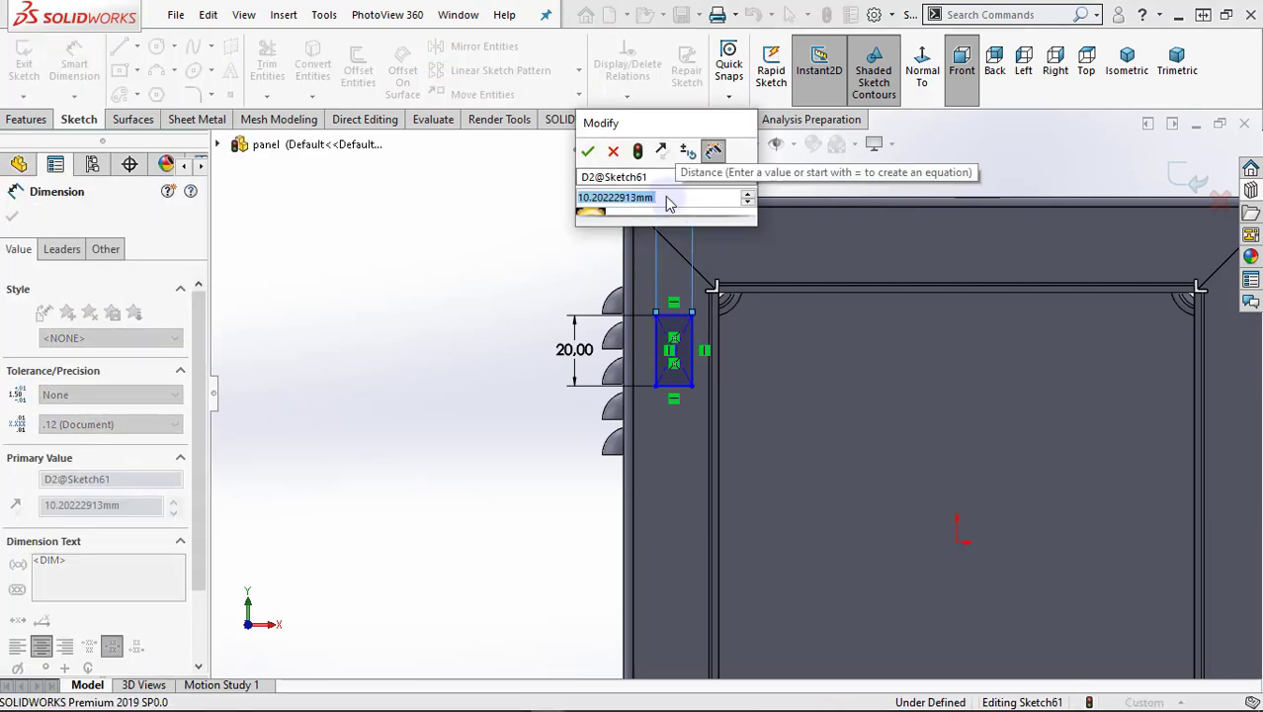
{"action": "type", "text": "8"}
{"action": "key", "text": "Return"}
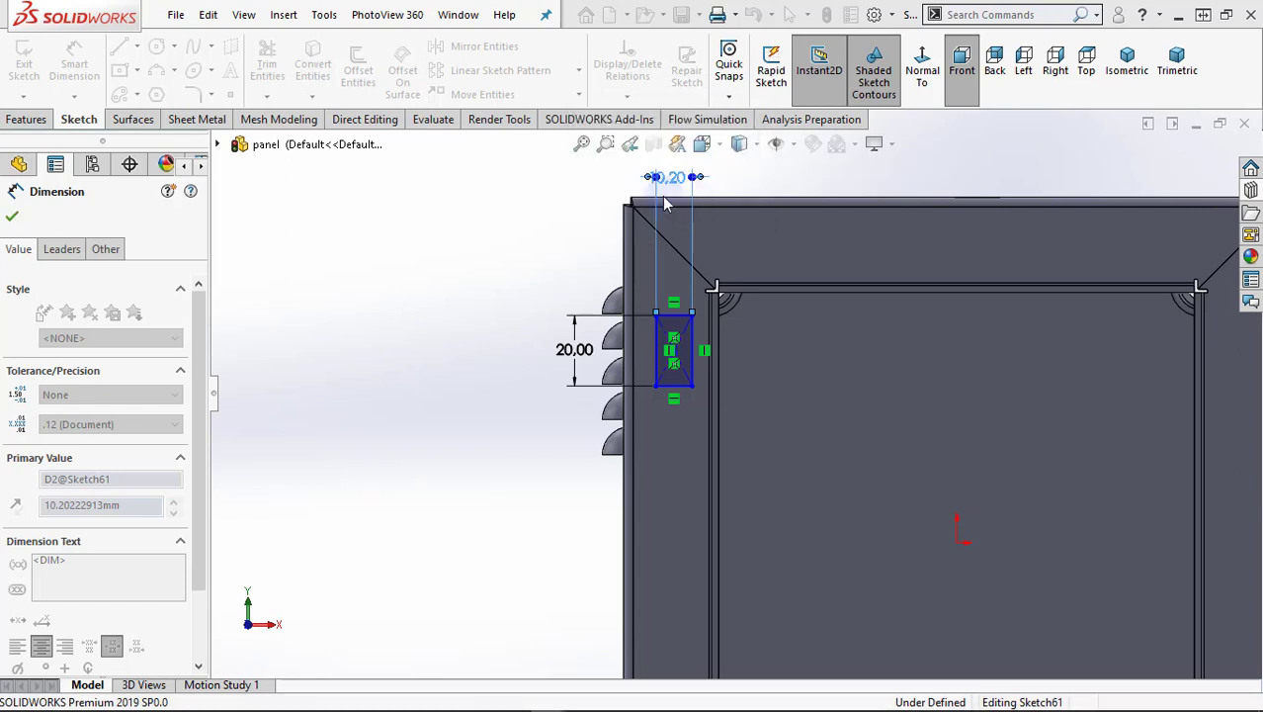
Place the rectangle's centre 60 mm below the frame's top edge, corrected from 70
{"action": "scroll", "coordinate": [692, 358], "scroll_direction": "down", "scroll_amount": 2}
{"action": "left_click", "coordinate": [696, 353]}
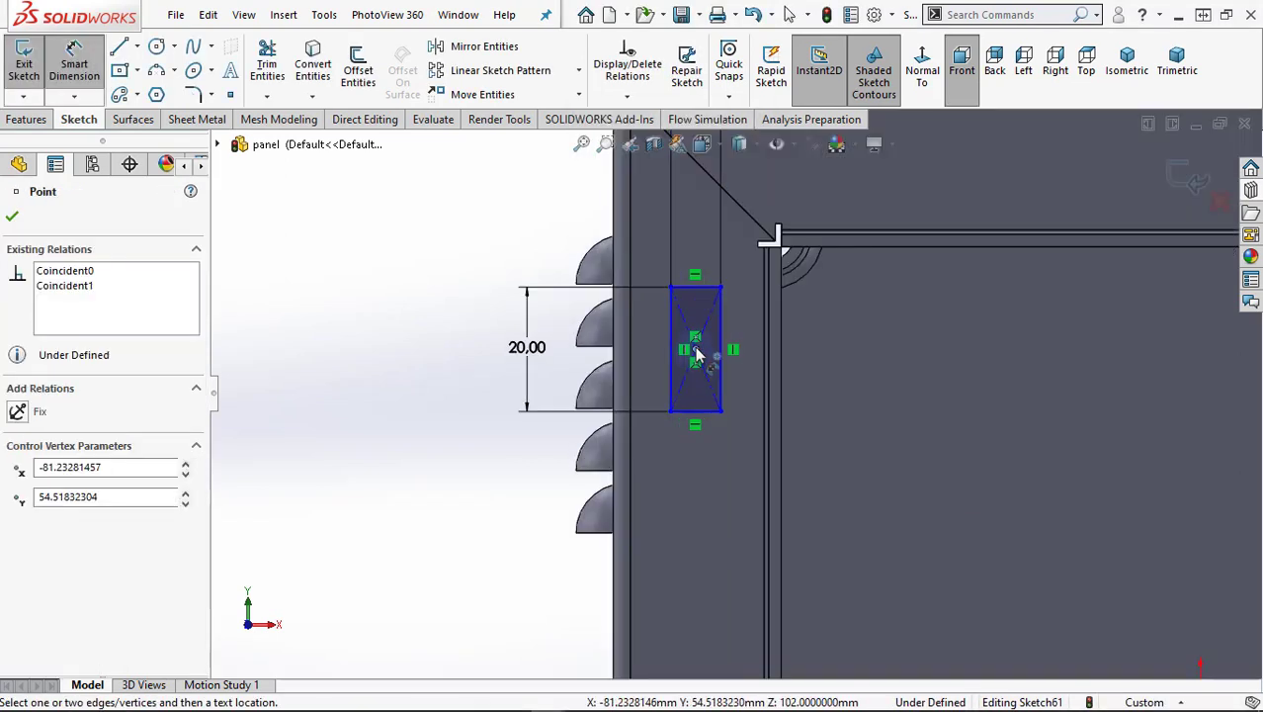
{"action": "scroll", "coordinate": [706, 361], "scroll_direction": "up", "scroll_amount": 3}
{"action": "left_click", "coordinate": [698, 249]}
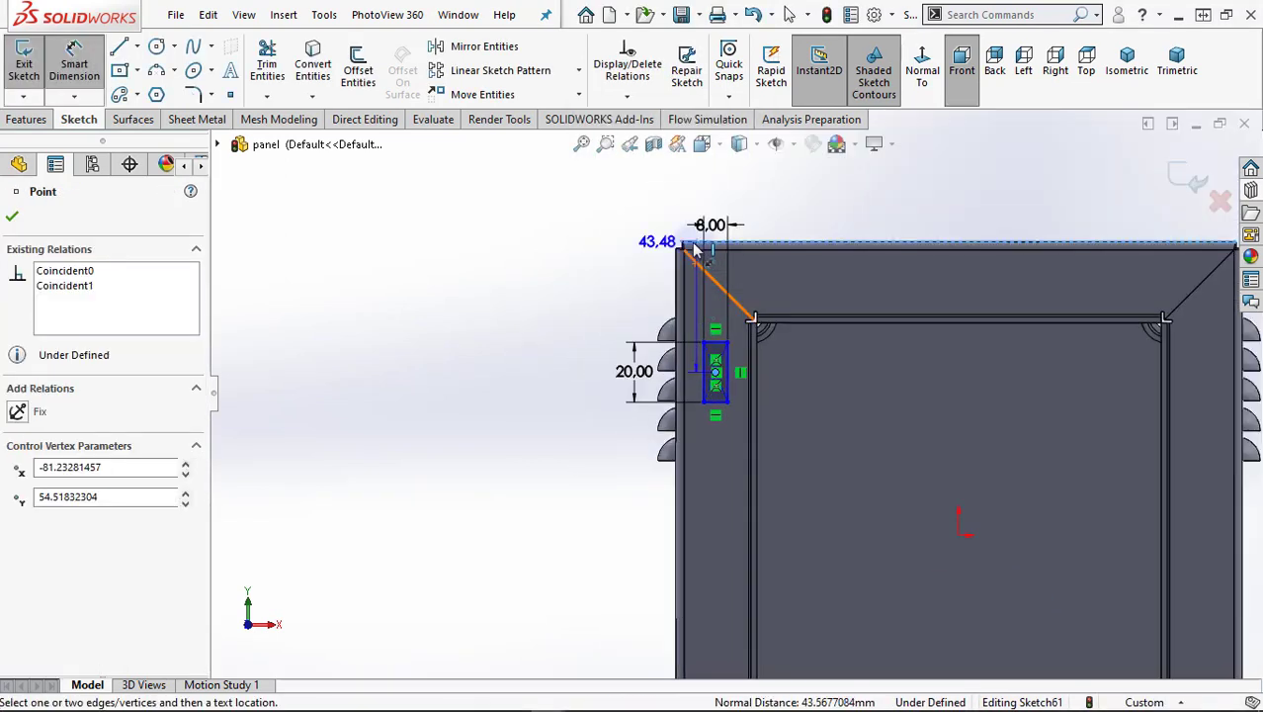
{"action": "left_click", "coordinate": [568, 318]}
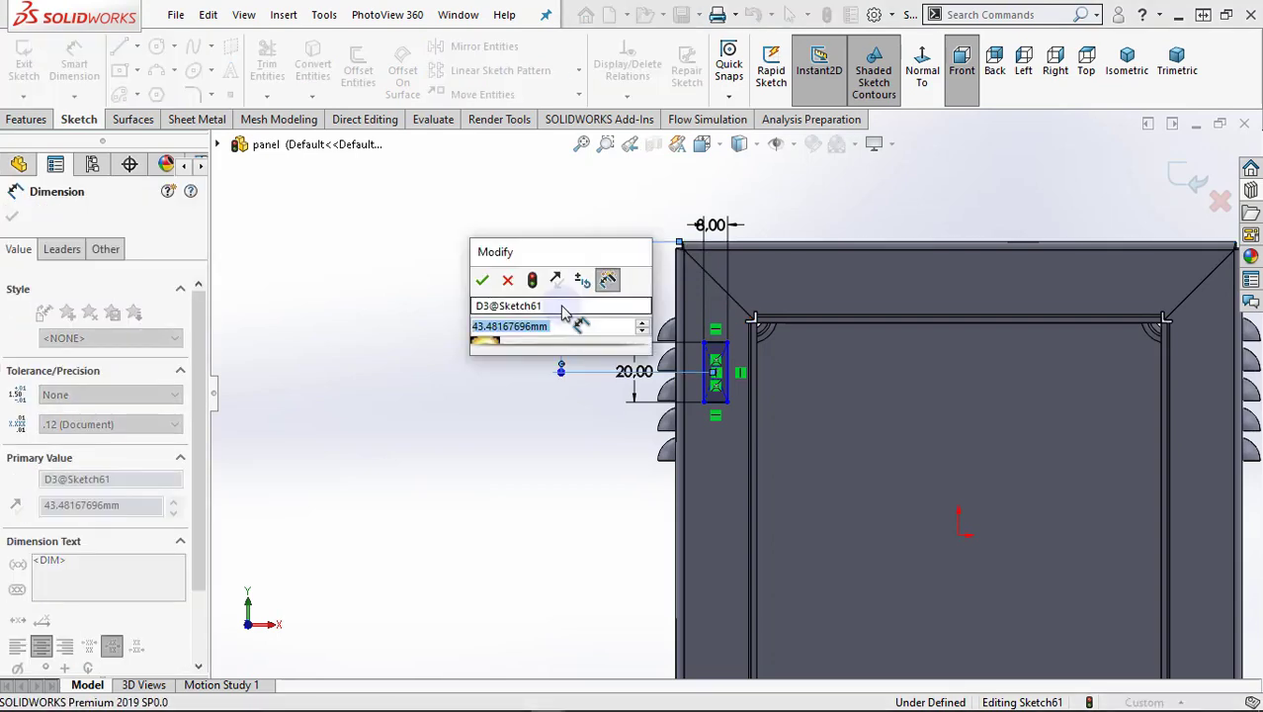
{"action": "type", "text": "70"}
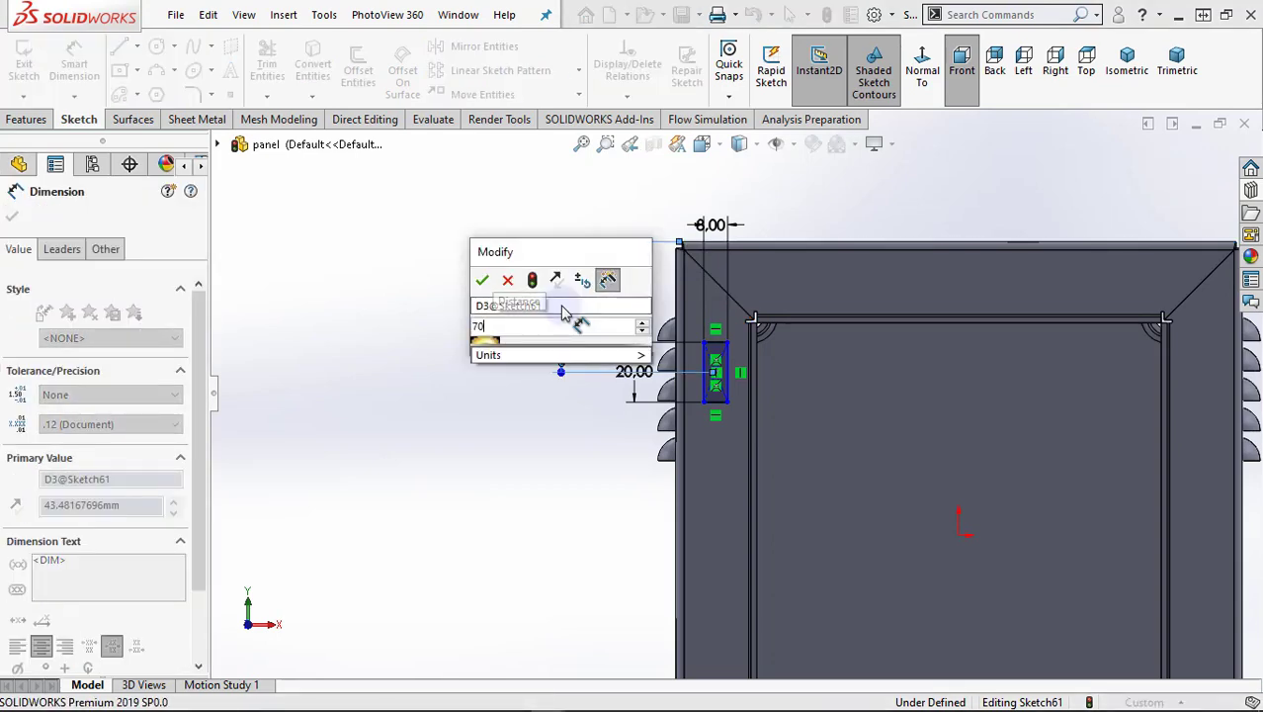
{"action": "key", "text": "Return"}
{"action": "scroll", "coordinate": [643, 422], "scroll_direction": "up", "scroll_amount": 3}
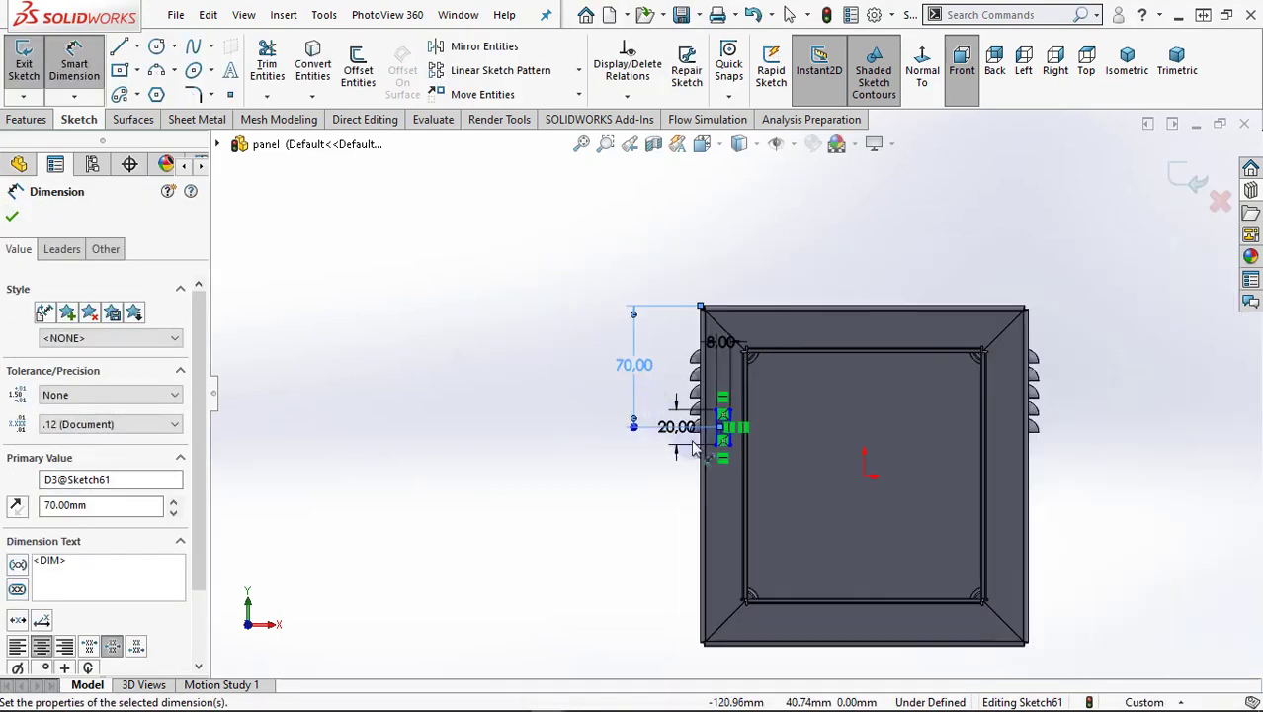
{"action": "double_click", "coordinate": [624, 364]}
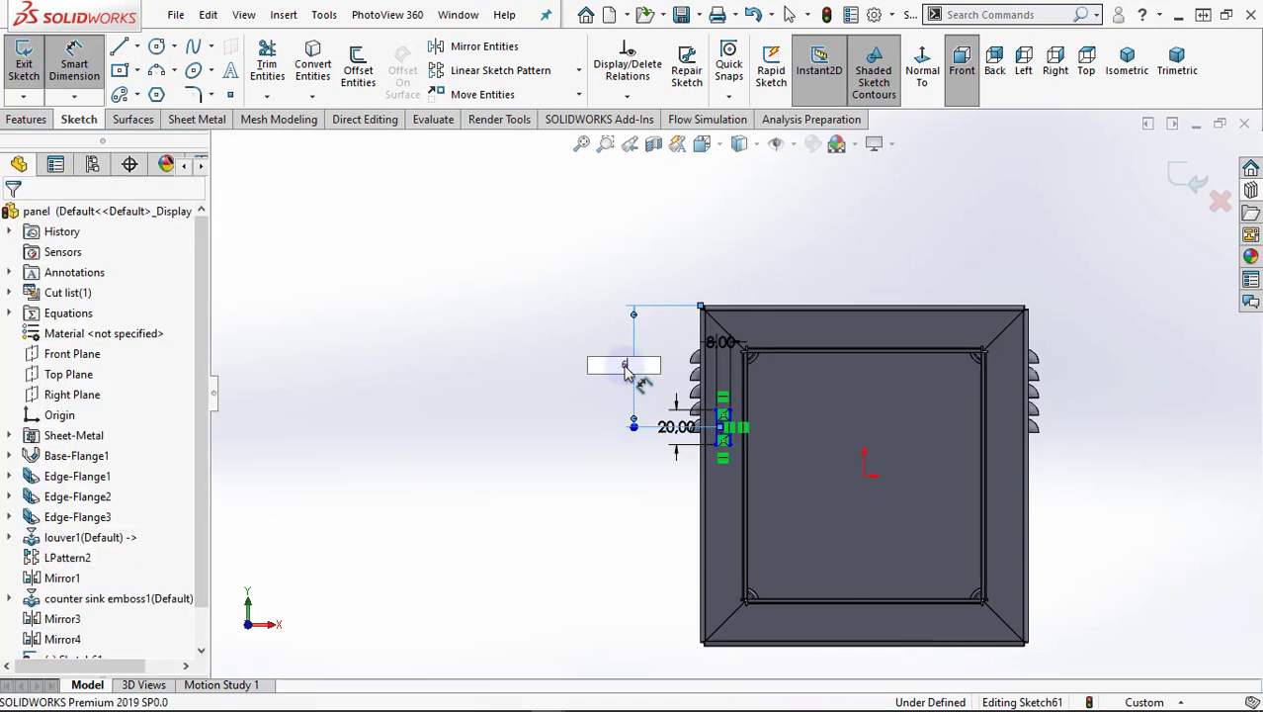
{"action": "type", "text": "0"}
{"action": "key", "text": "Return"}
{"action": "scroll", "coordinate": [775, 445], "scroll_direction": "down", "scroll_amount": 2}
{"action": "scroll", "coordinate": [759, 427], "scroll_direction": "down", "scroll_amount": 1}
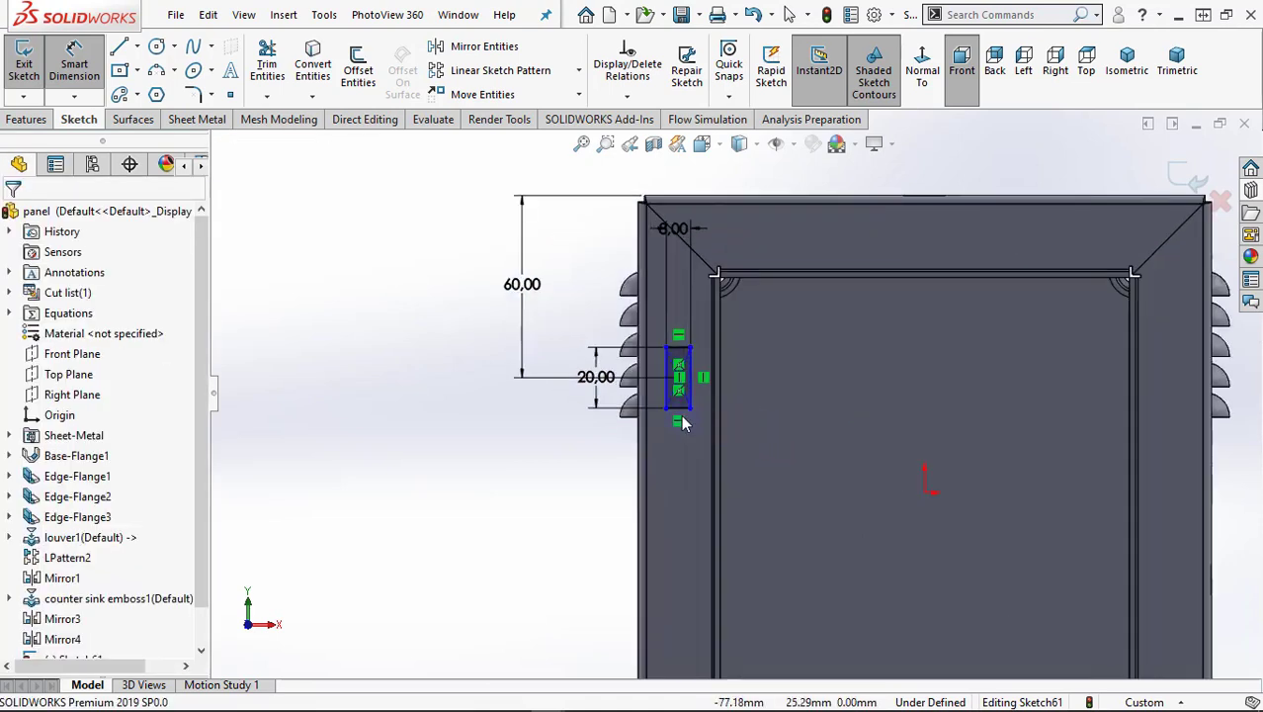
{"action": "scroll", "coordinate": [487, 431], "scroll_direction": "up", "scroll_amount": 1}
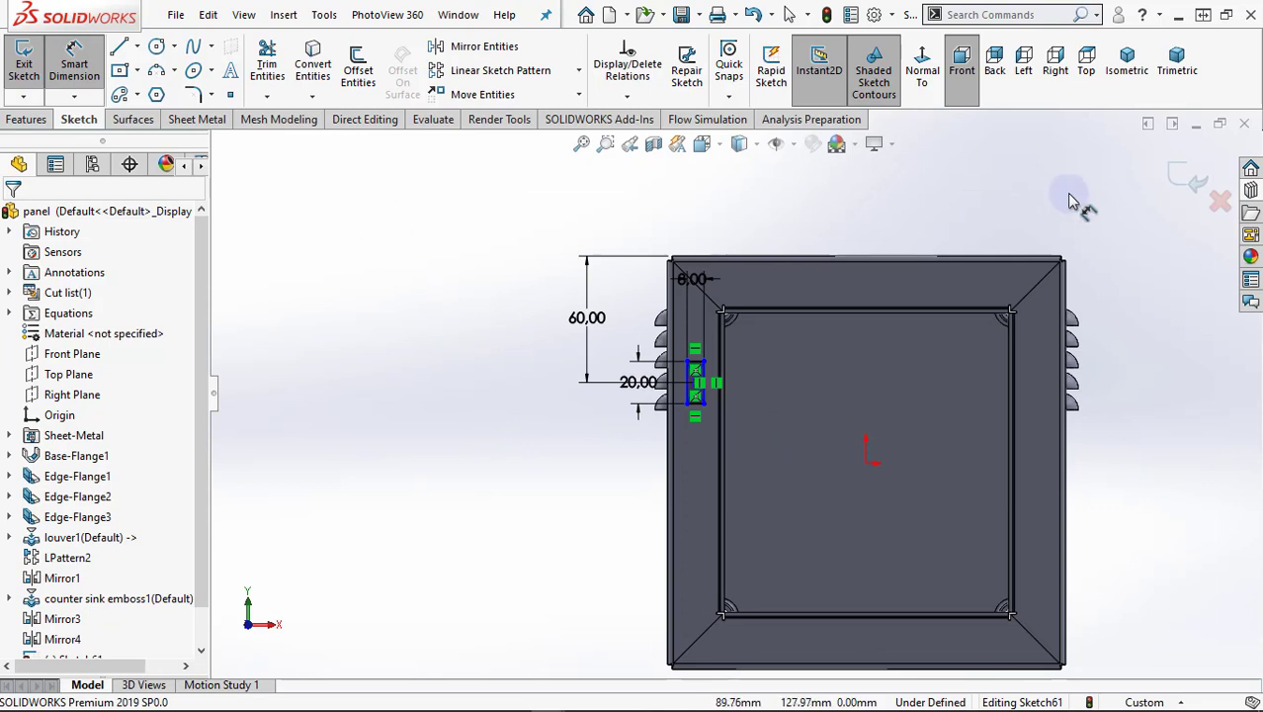
Extrude the rectangle sketch 10 mm blind into Boss-Extrude2 and centre the new block in view
{"action": "key", "text": "e"}
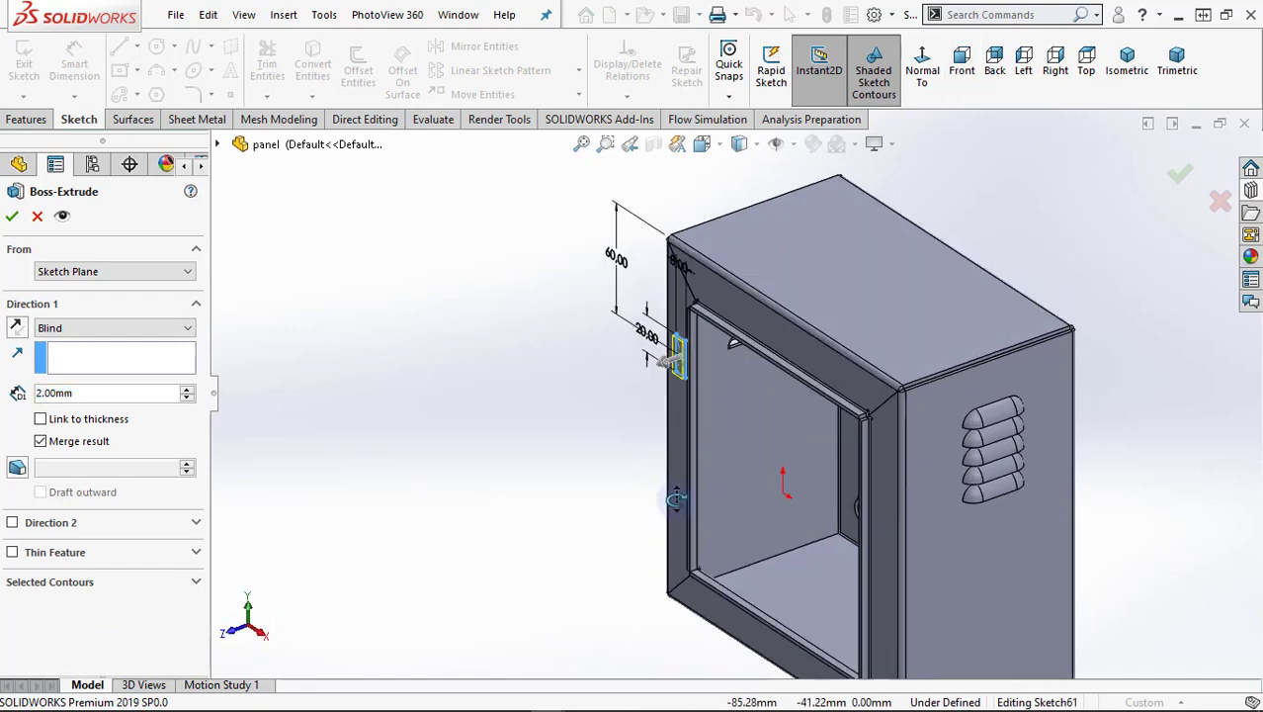
{"action": "scroll", "coordinate": [682, 351], "scroll_direction": "down", "scroll_amount": 3}
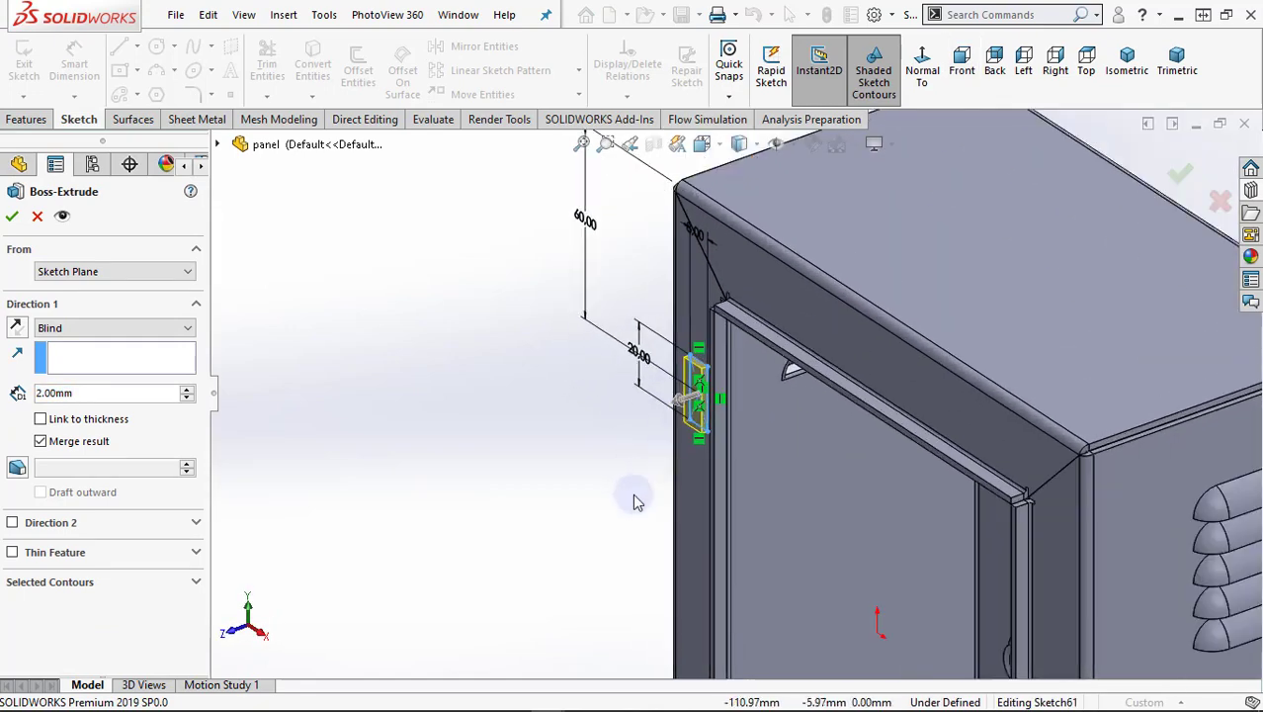
{"action": "double_click", "coordinate": [84, 392]}
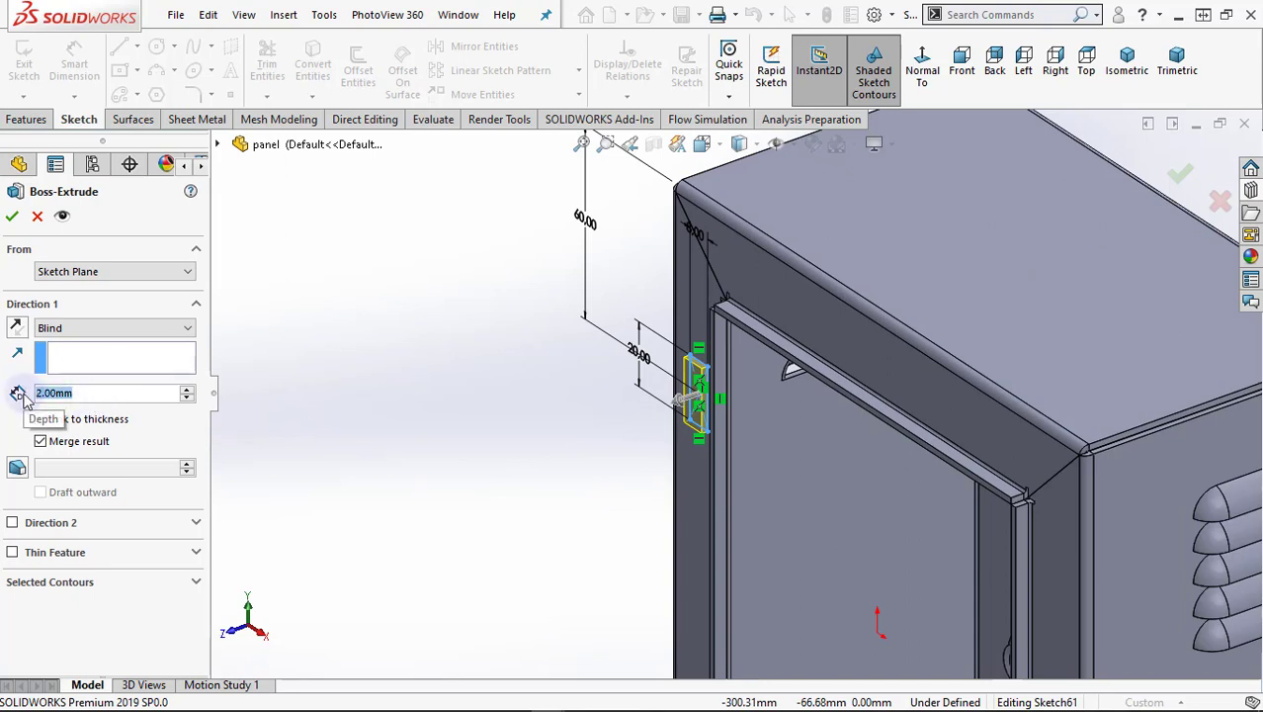
{"action": "type", "text": "20"}
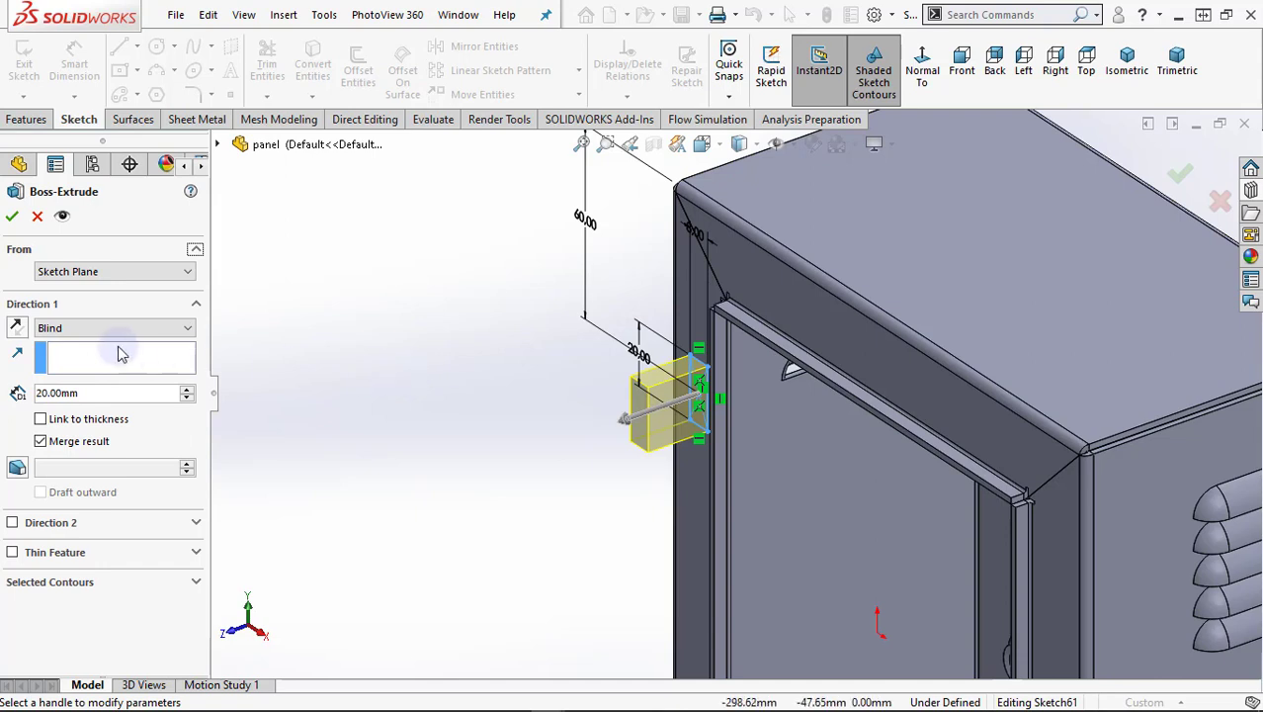
{"action": "left_click_drag", "start_coordinate": [92, 392], "coordinate": [18, 392]}
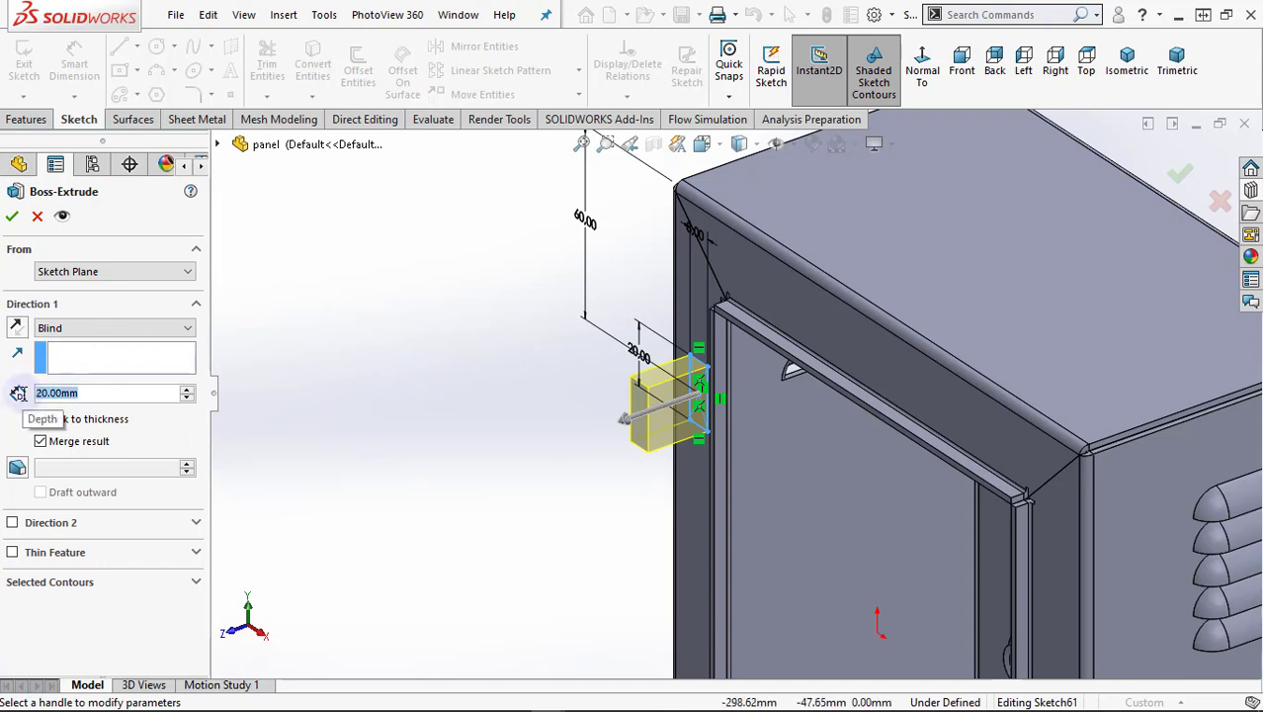
{"action": "type", "text": "10"}
{"action": "key", "text": "Return"}
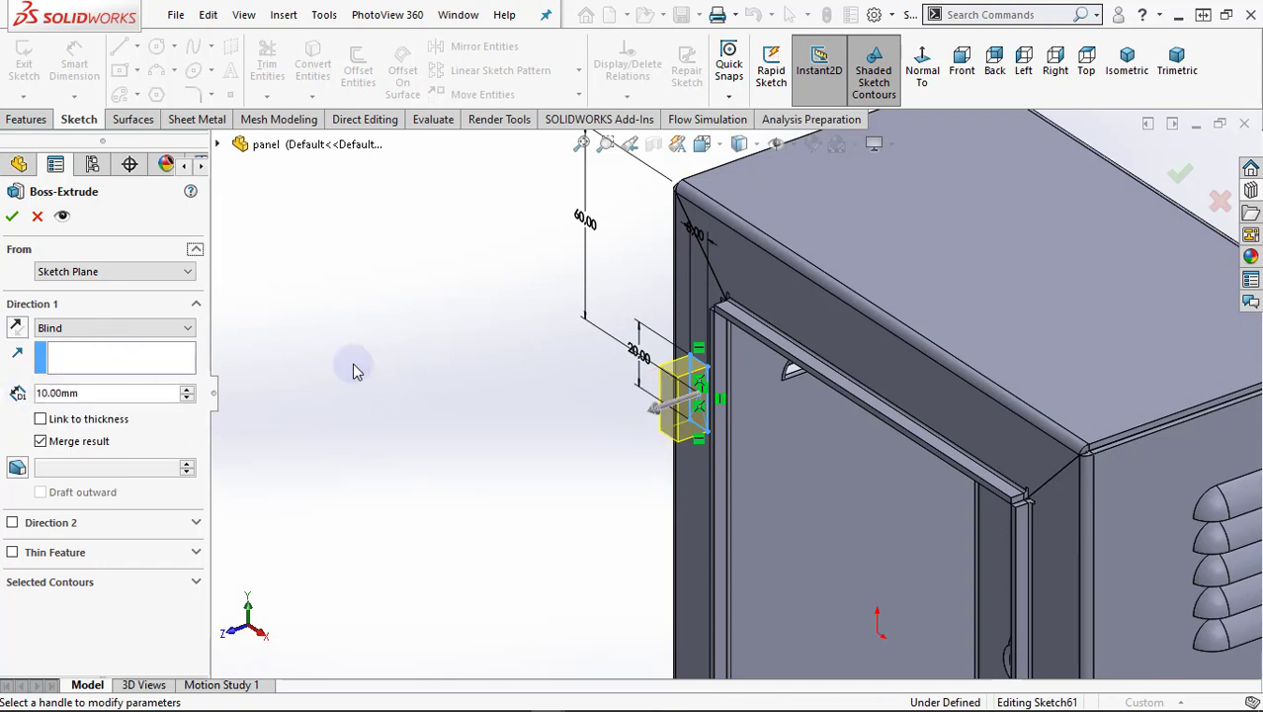
{"action": "left_click", "coordinate": [12, 218]}
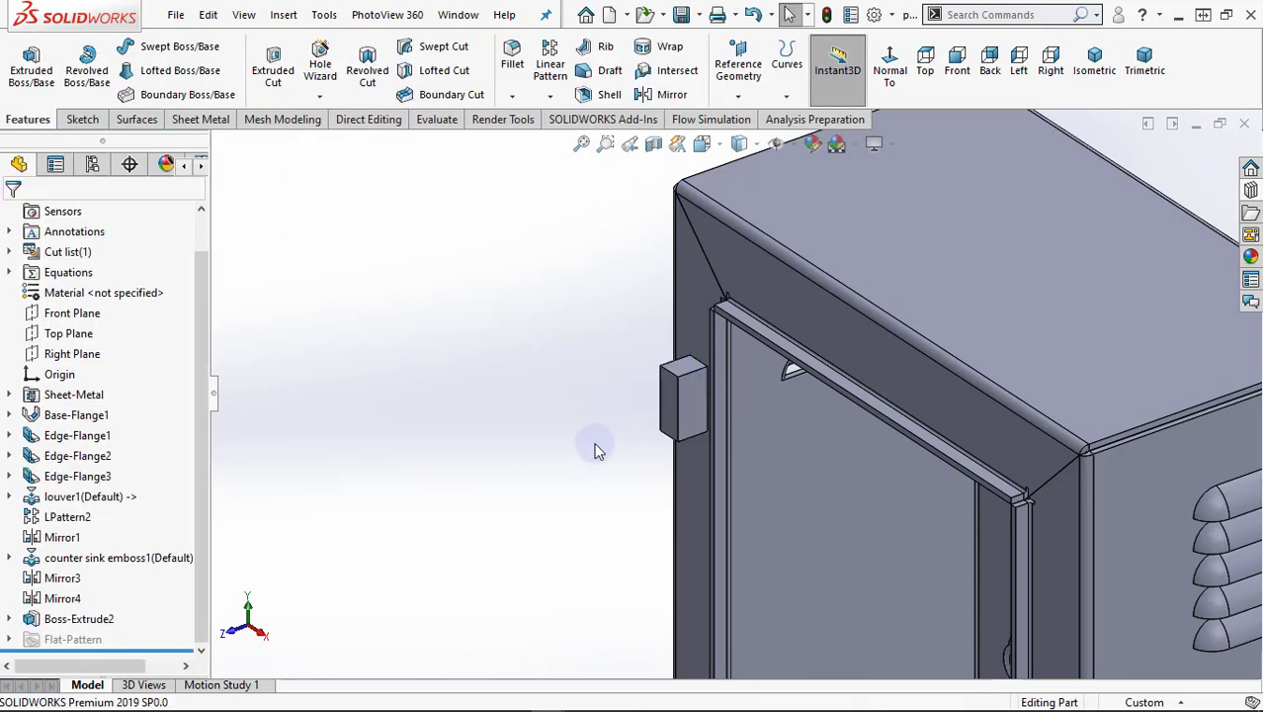
{"action": "middle_click_drag", "start_coordinate": [597, 454], "coordinate": [427, 422], "text": "ctrl"}
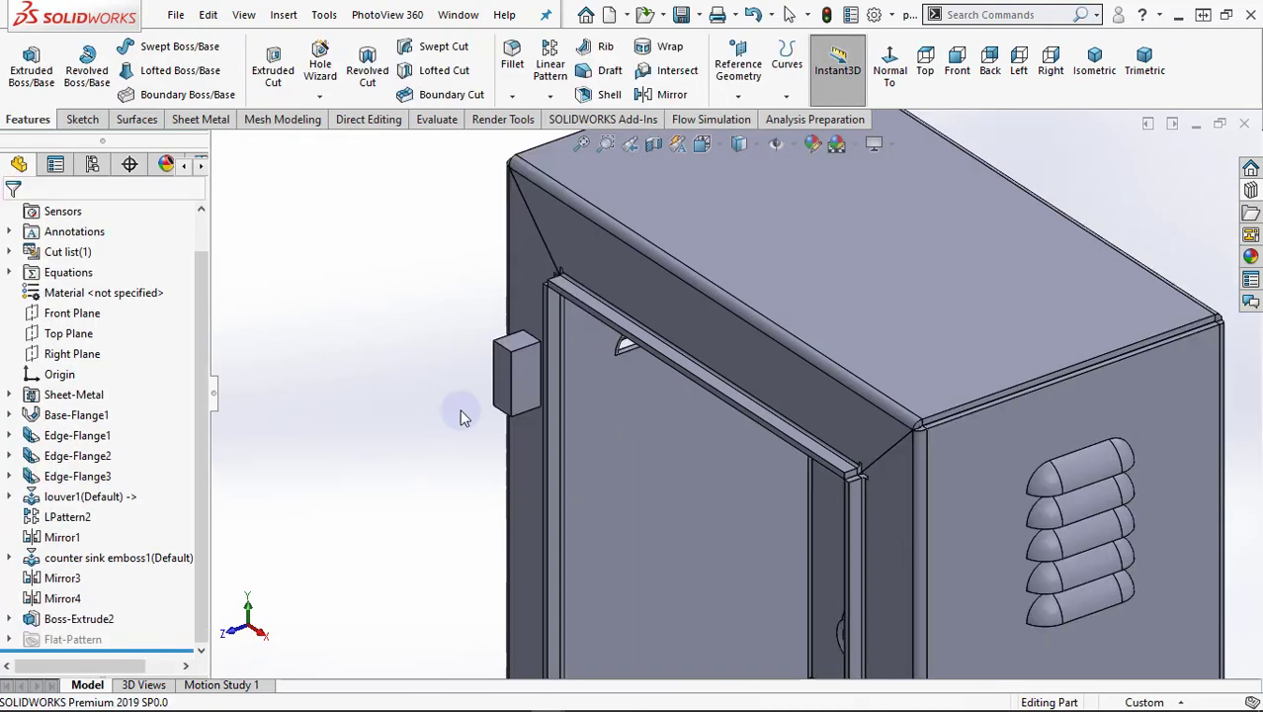
{"action": "scroll", "coordinate": [460, 410], "scroll_direction": "down", "scroll_amount": 2}
{"action": "scroll", "coordinate": [472, 406], "scroll_direction": "up", "scroll_amount": 3}
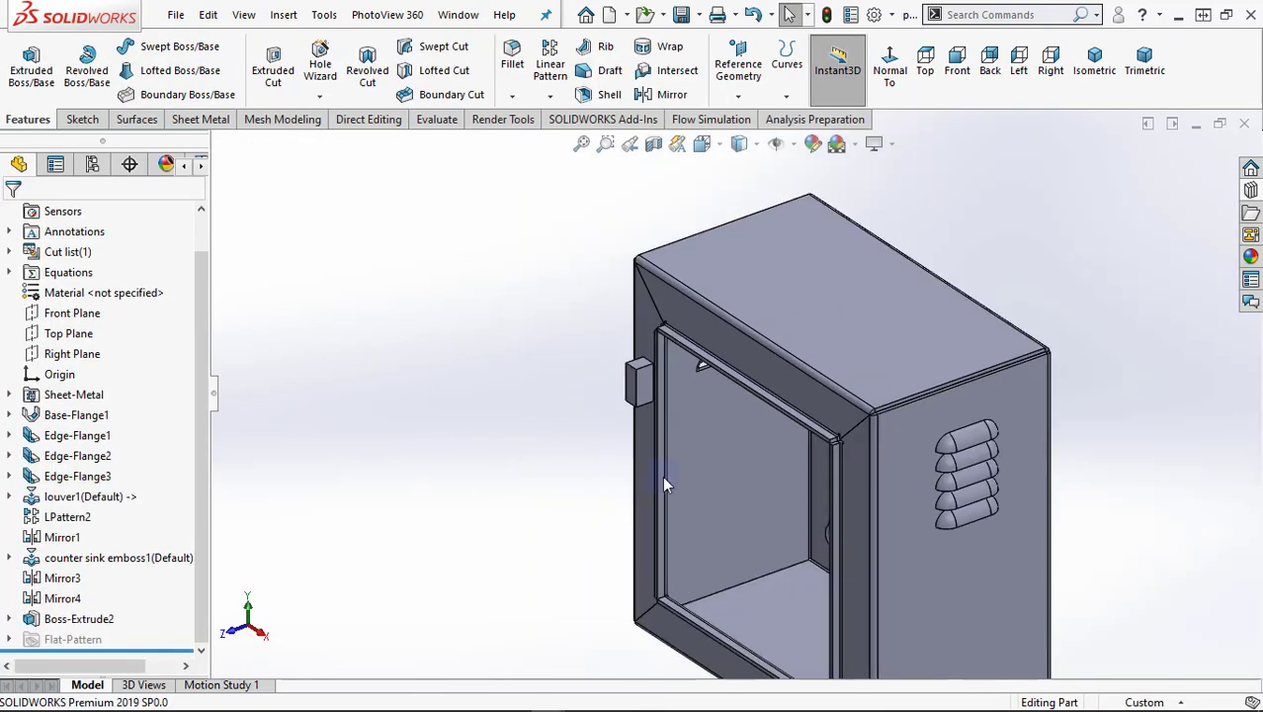
{"action": "middle_click_drag", "start_coordinate": [703, 464], "coordinate": [637, 426], "text": "ctrl"}
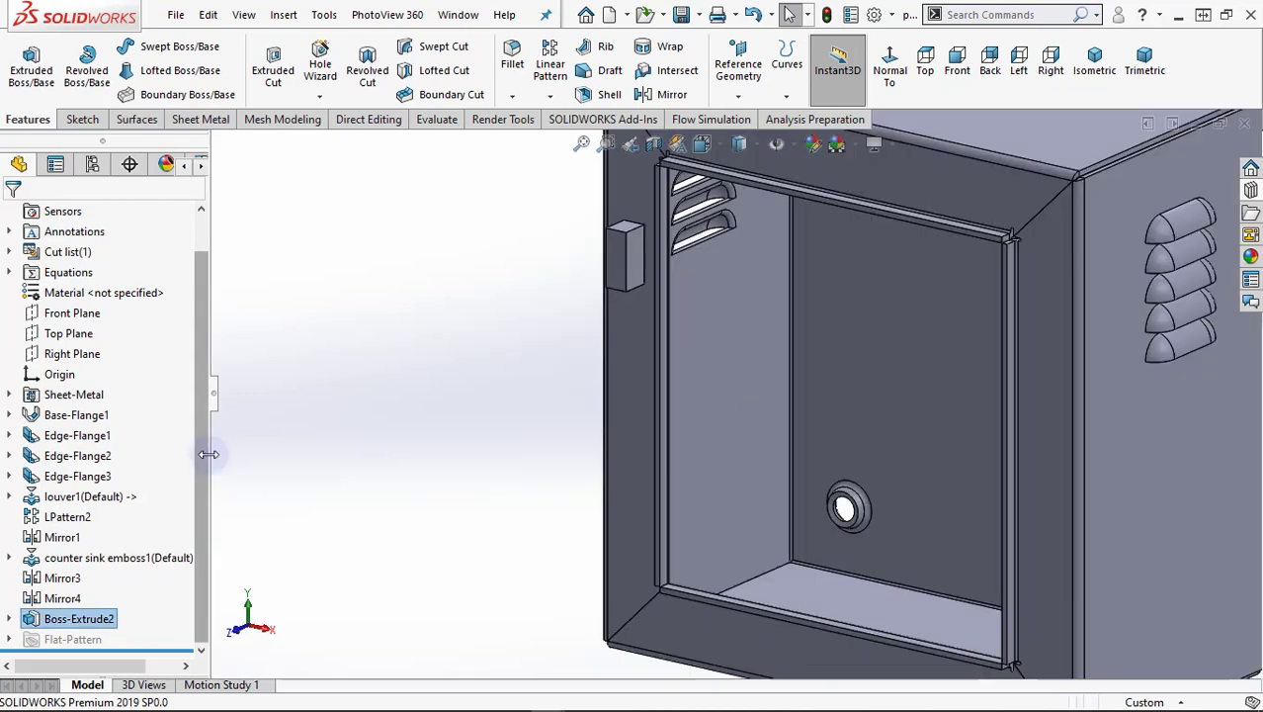
Open Sketch61 under Boss-Extrude2 for editing
{"action": "left_click", "coordinate": [9, 618]}
{"action": "left_click", "coordinate": [69, 639]}
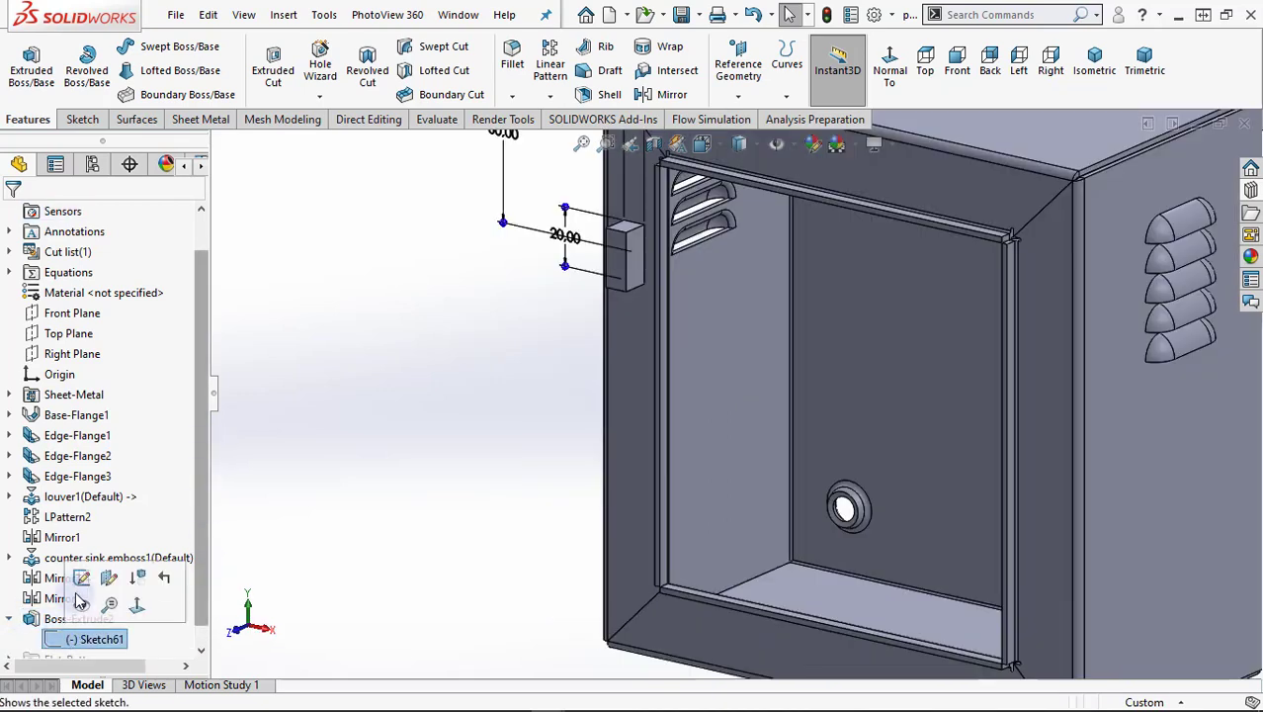
{"action": "left_click", "coordinate": [78, 585]}
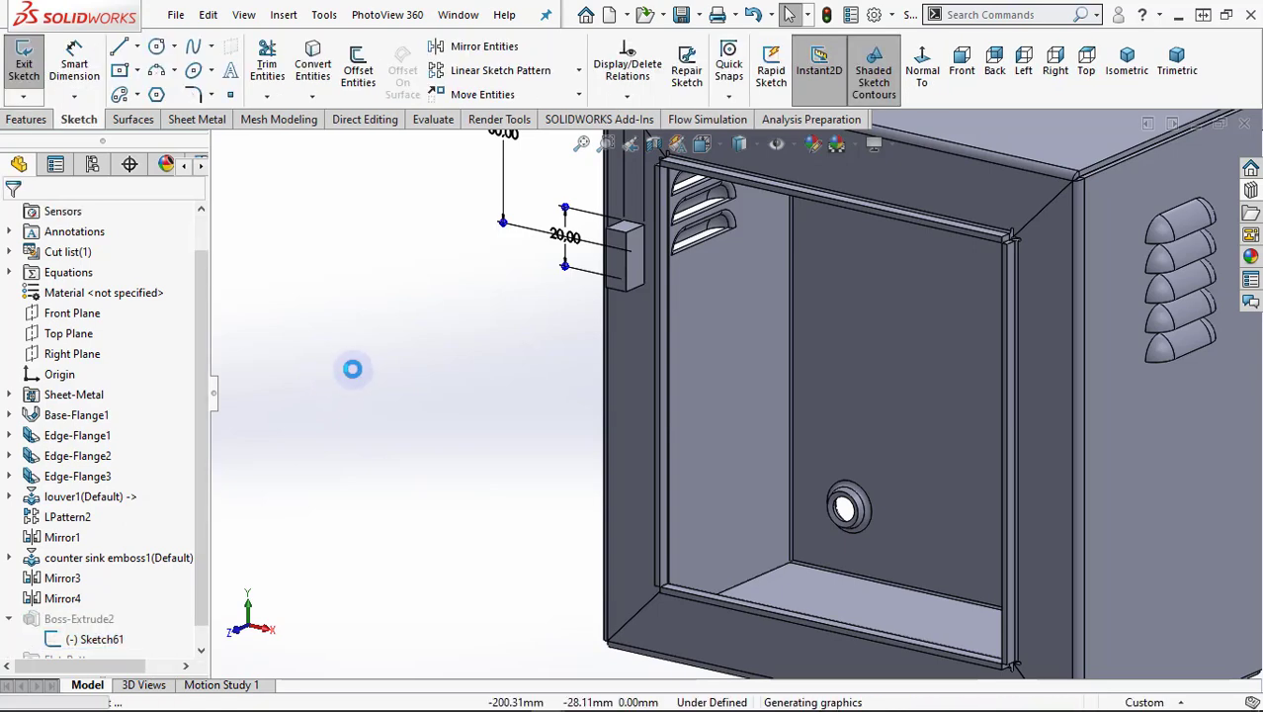
{"action": "scroll", "coordinate": [584, 260], "scroll_direction": "down", "scroll_amount": 2}
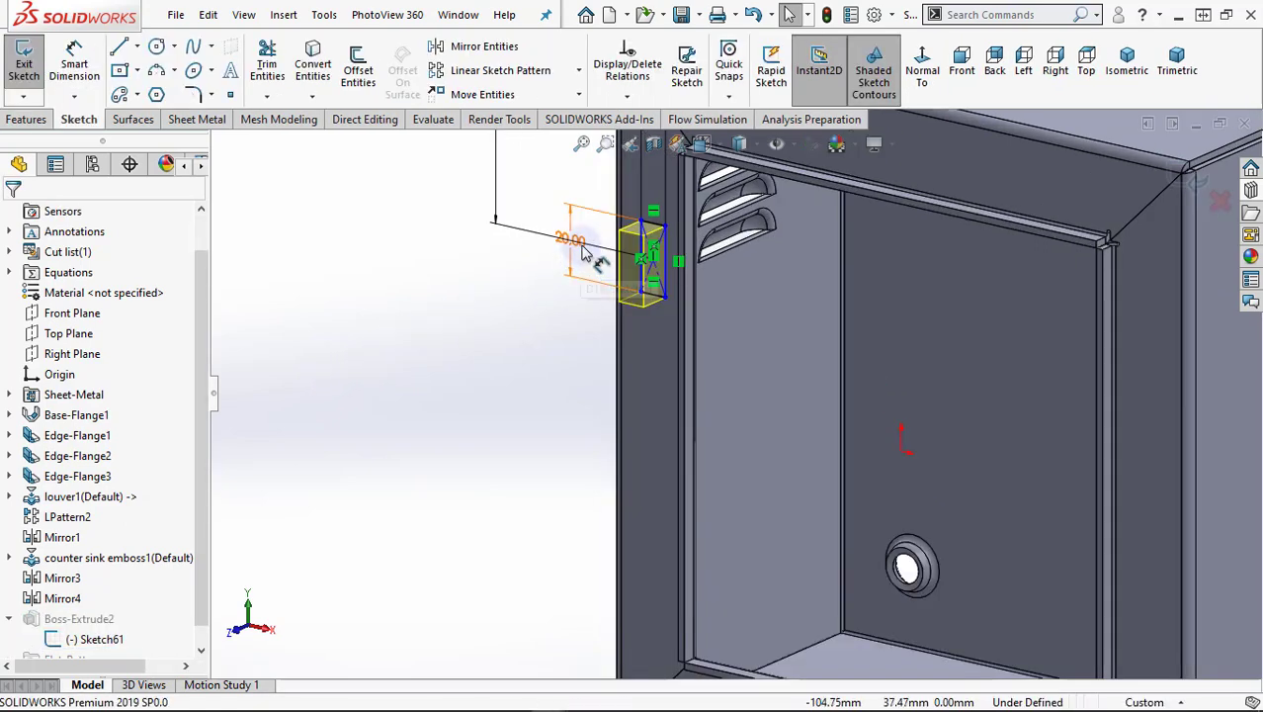
{"action": "scroll", "coordinate": [580, 255], "scroll_direction": "down", "scroll_amount": 1}
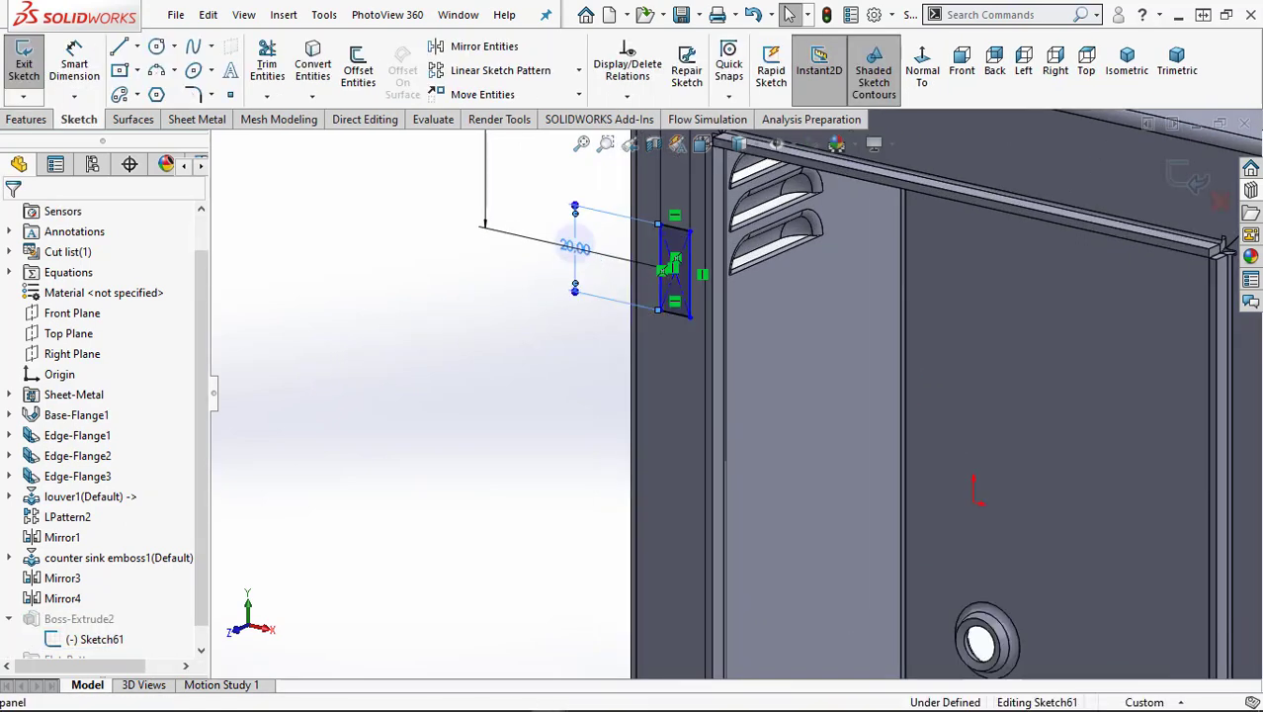
Change the block's 20.00 height dimension to 15 mm and exit the sketch to rebuild
{"action": "double_click", "coordinate": [574, 247]}
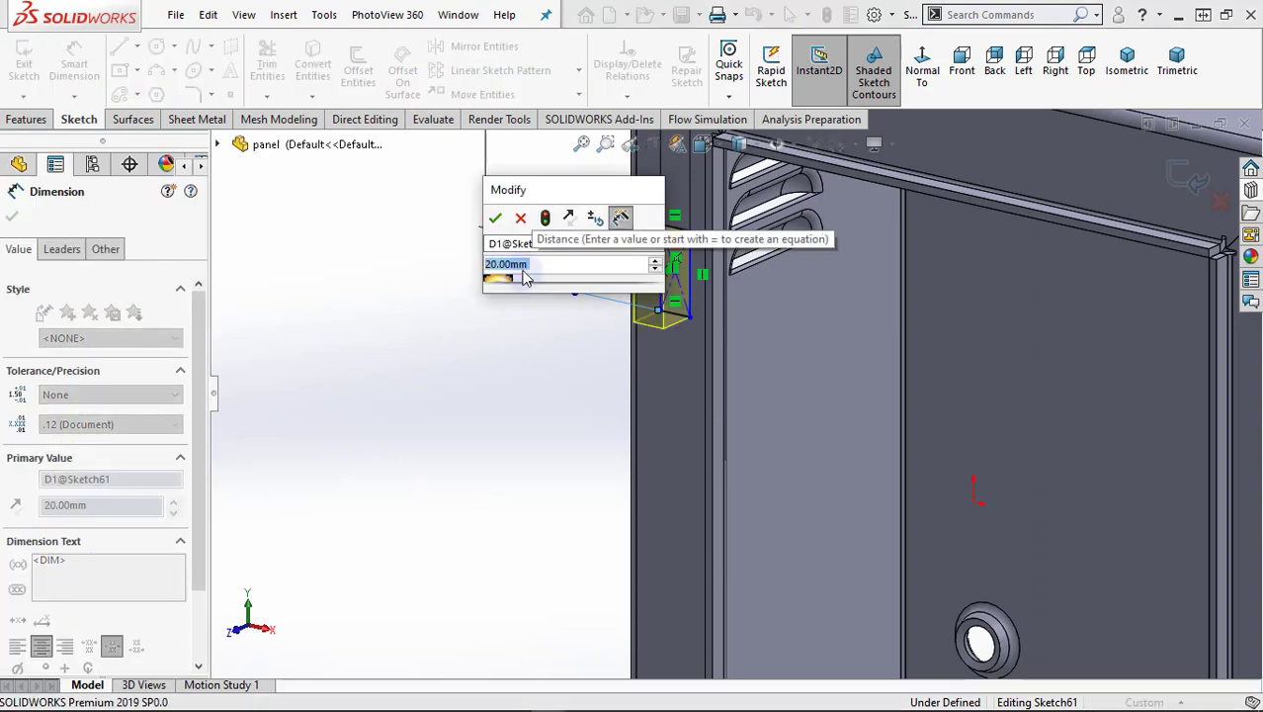
{"action": "type", "text": "20"}
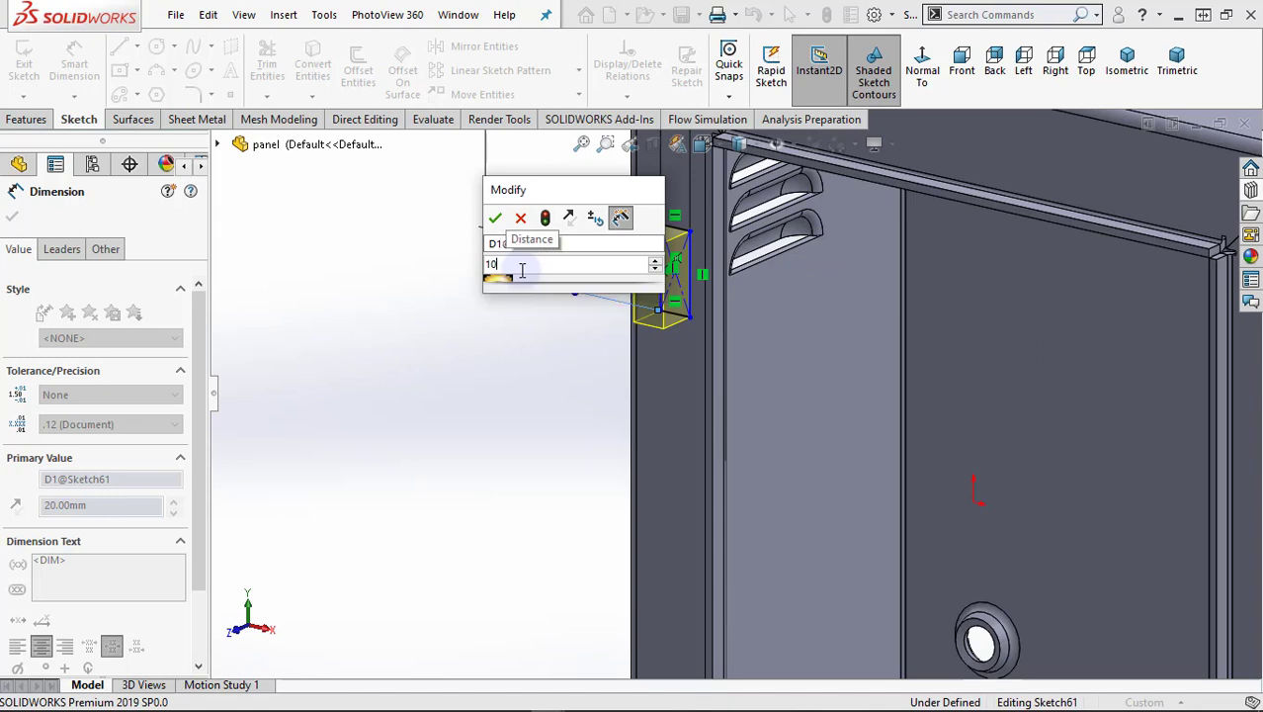
{"action": "key", "text": "Return"}
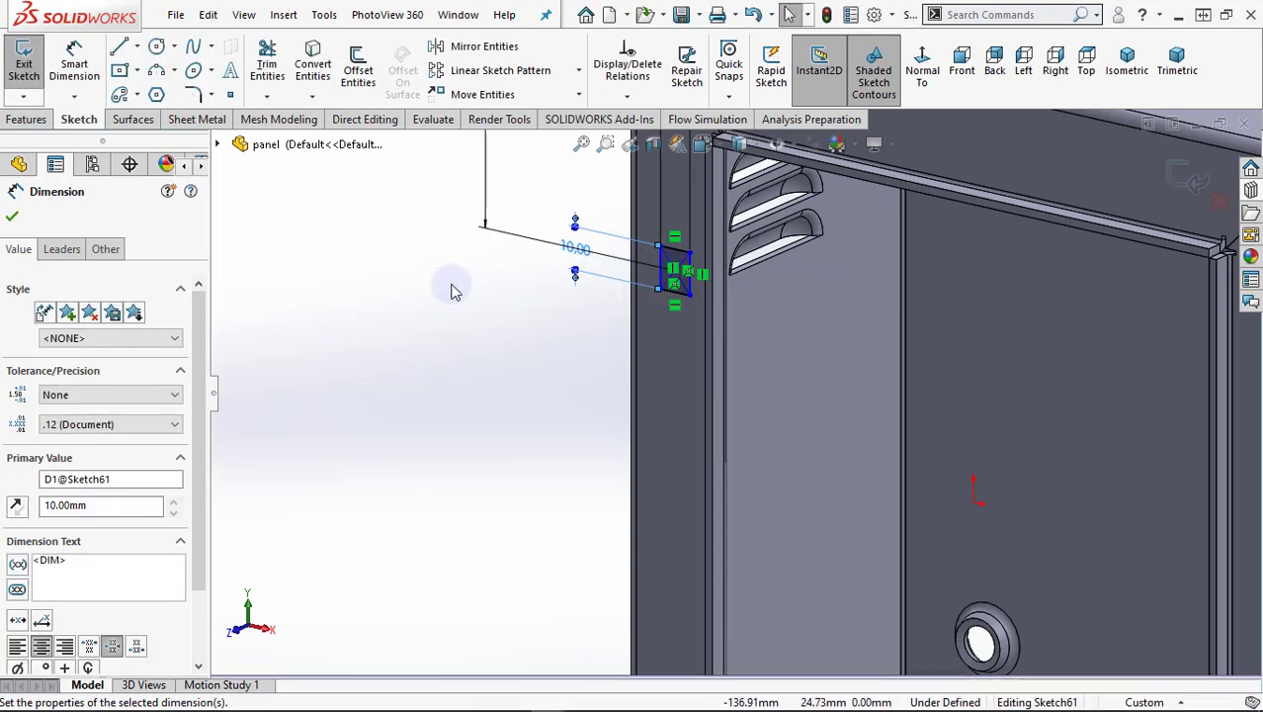
{"action": "left_click_drag", "start_coordinate": [118, 505], "coordinate": [2, 500]}
{"action": "type", "text": "15"}
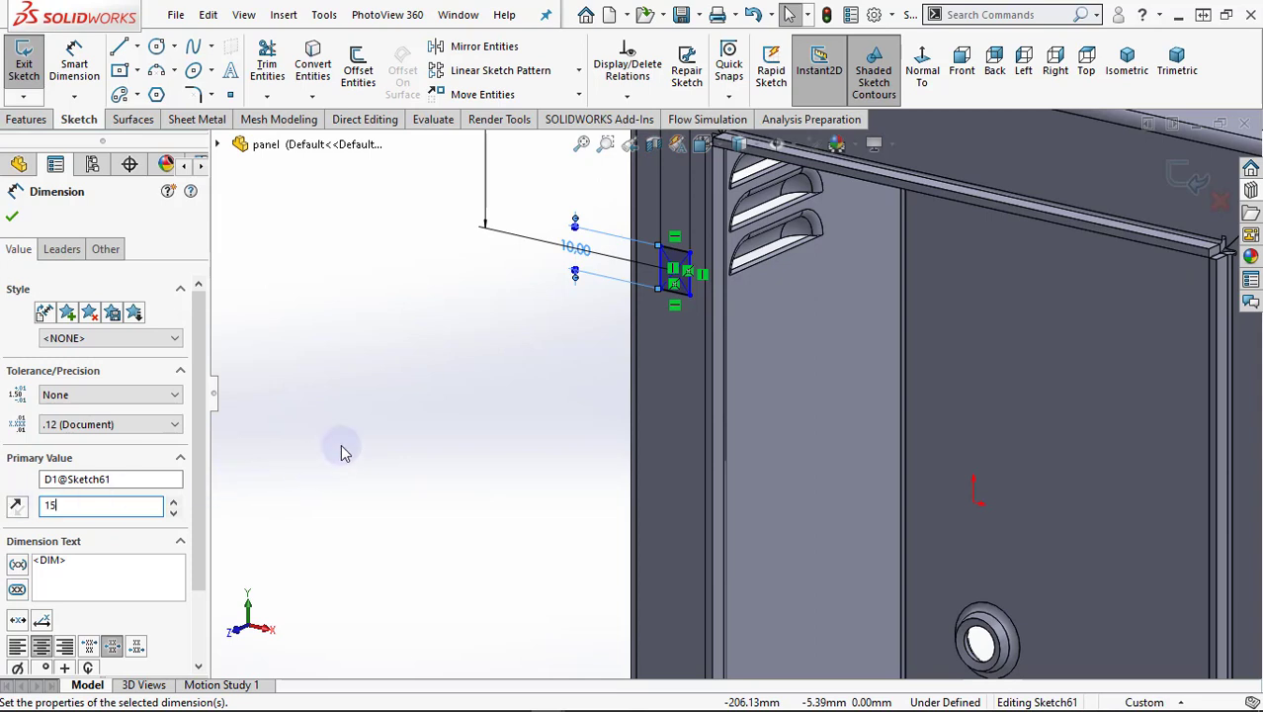
{"action": "key", "text": "Return"}
{"action": "left_click", "coordinate": [14, 219]}
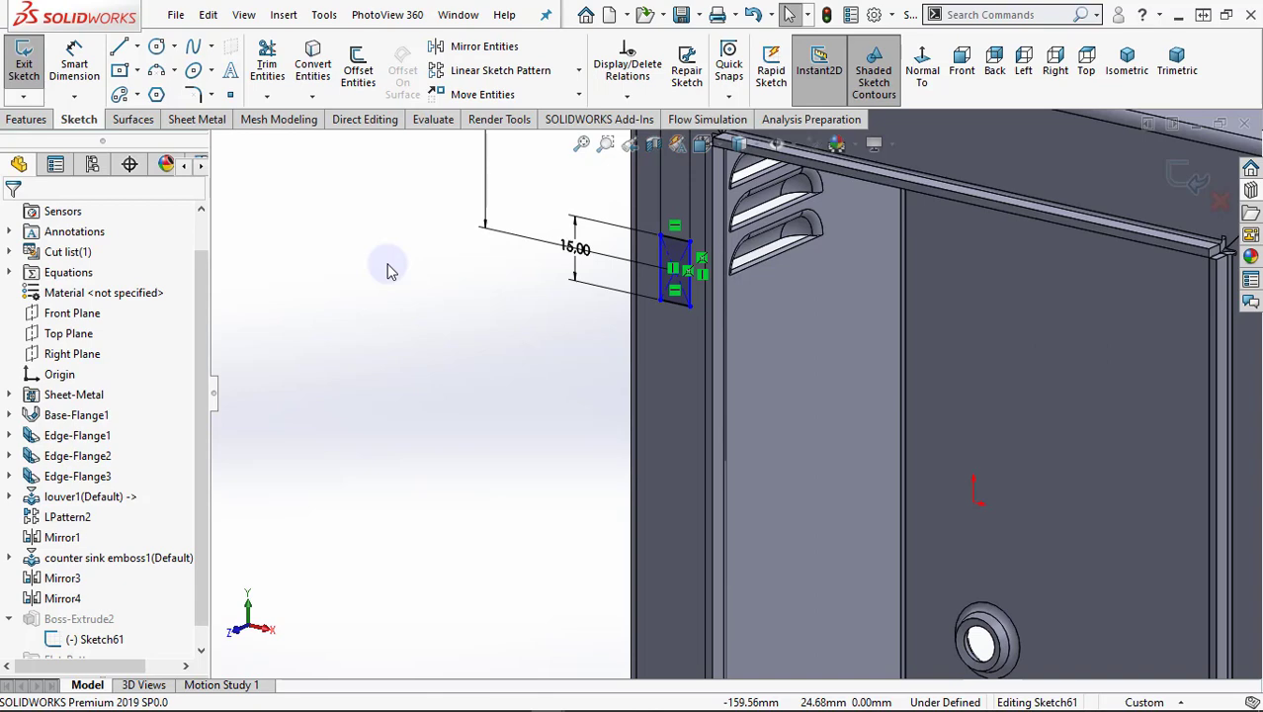
{"action": "scroll", "coordinate": [742, 388], "scroll_direction": "up", "scroll_amount": 3}
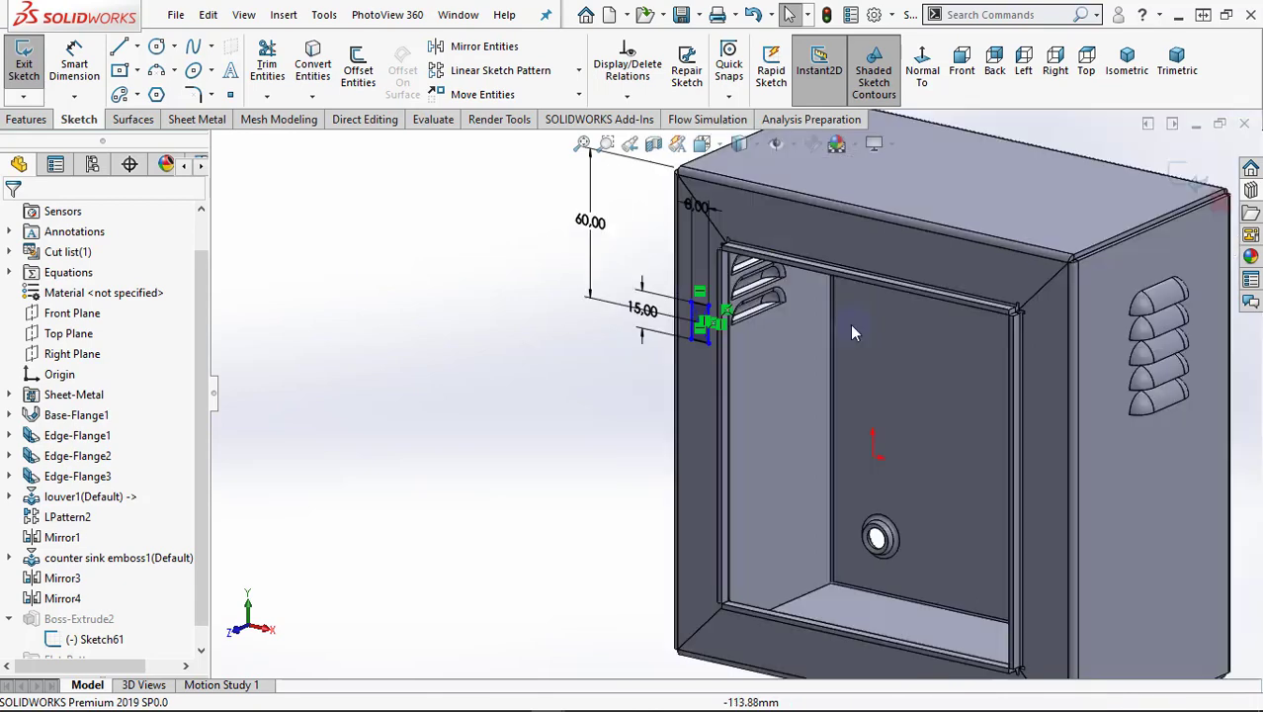
{"action": "left_click", "coordinate": [1198, 182]}
{"action": "middle_click_drag", "start_coordinate": [572, 368], "coordinate": [384, 362], "text": "ctrl"}
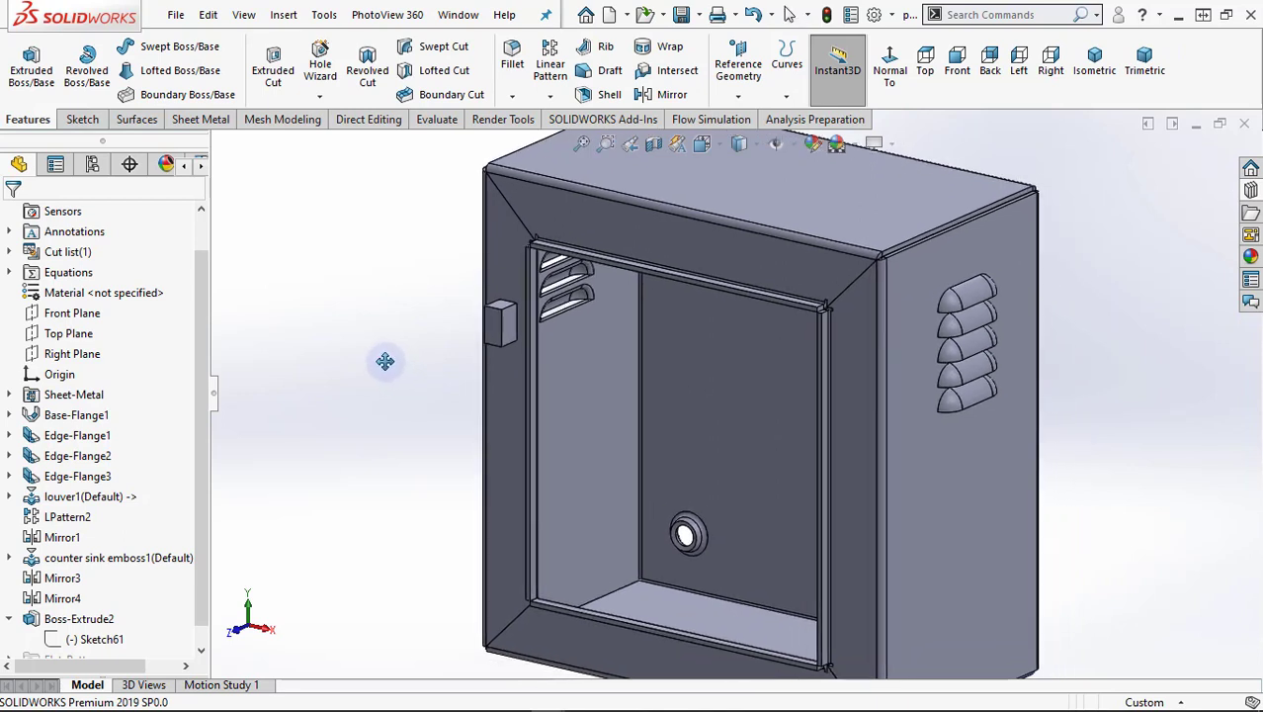
Fillet the small block's two vertical edges with a 4 mm radius
{"action": "left_click", "coordinate": [524, 53]}
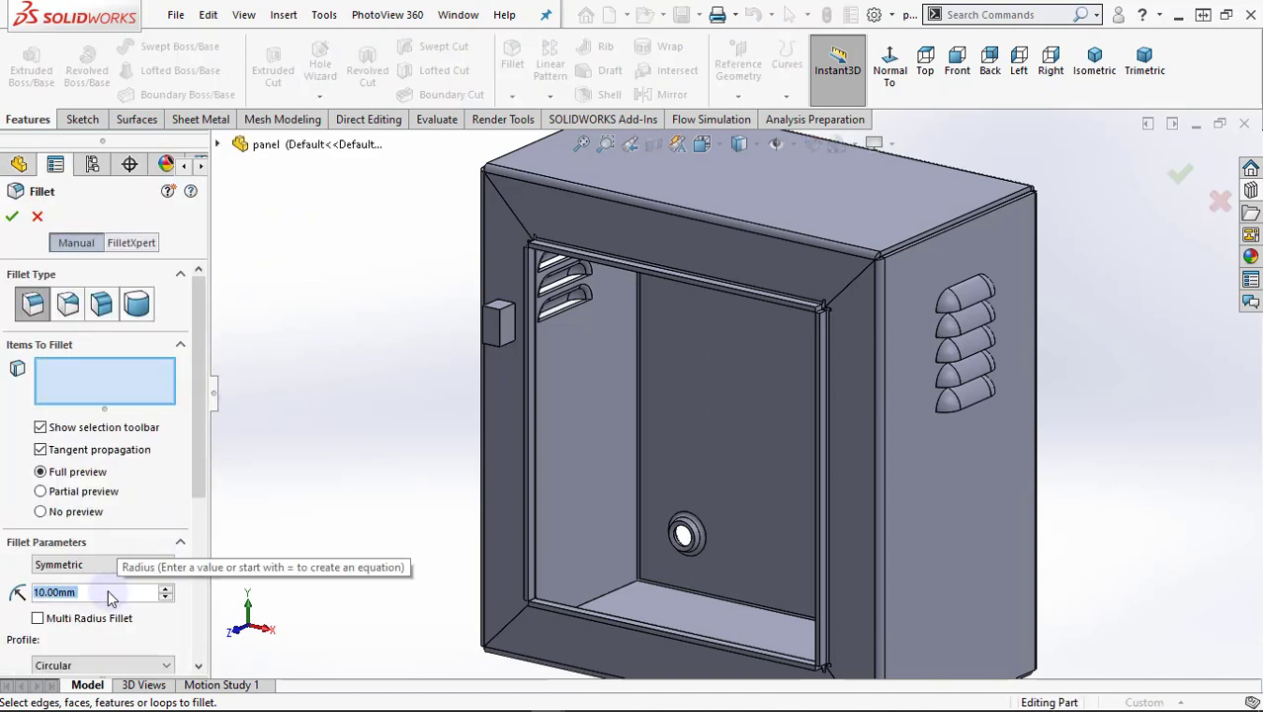
{"action": "type", "text": "4"}
{"action": "key", "text": "Return"}
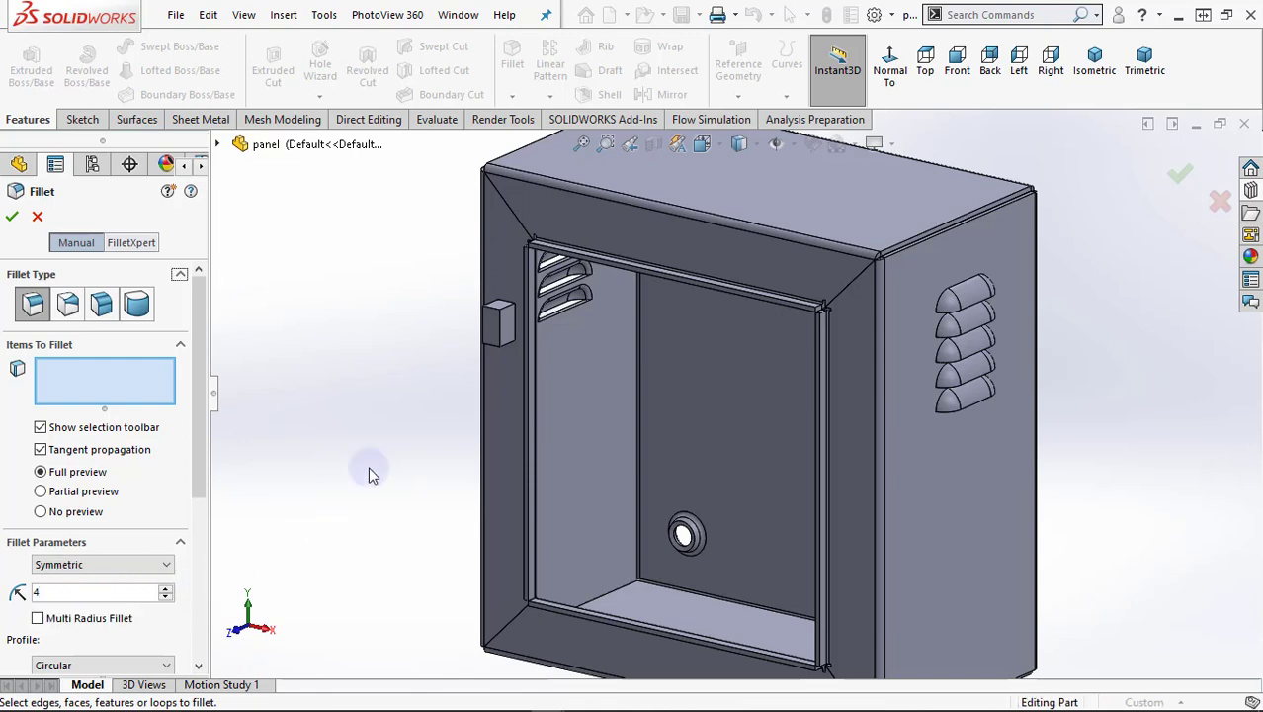
{"action": "left_click", "coordinate": [498, 328]}
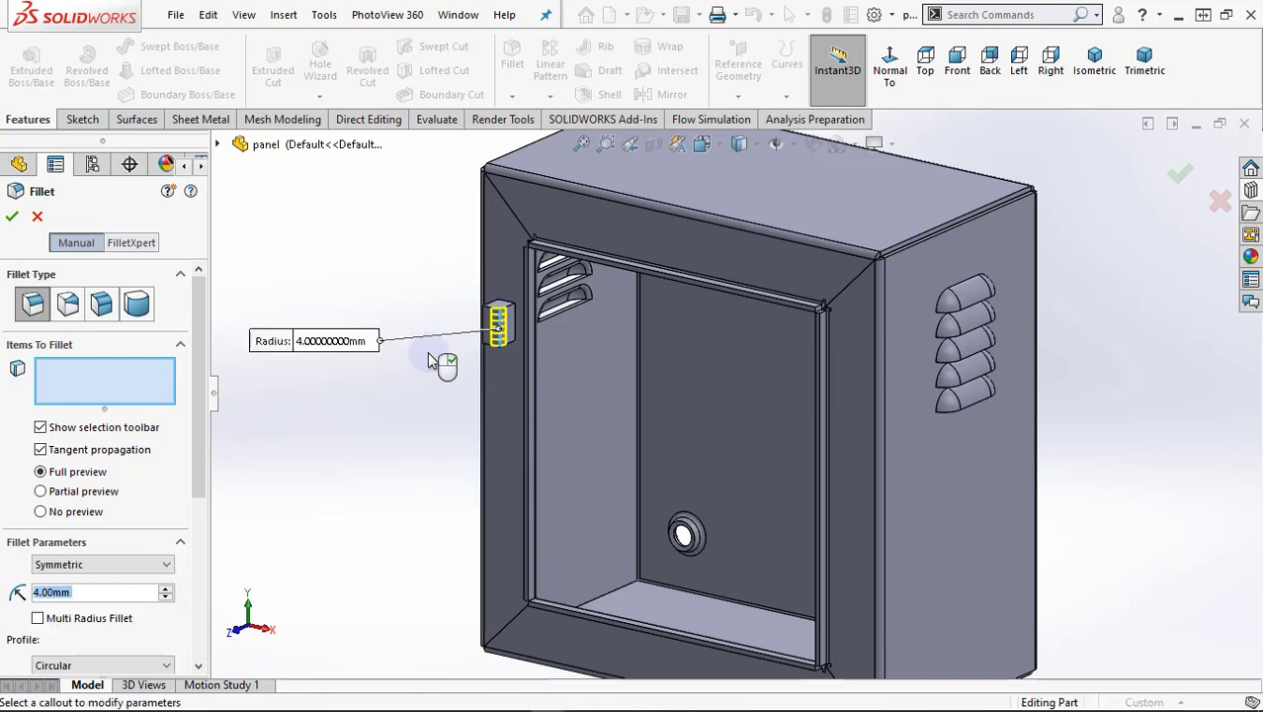
{"action": "mouse_move", "coordinate": [435, 371]}
{"action": "middle_mouse_down"}
{"action": "mouse_move", "coordinate": [518, 380]}
{"action": "mouse_move", "coordinate": [534, 332]}
{"action": "middle_mouse_up"}
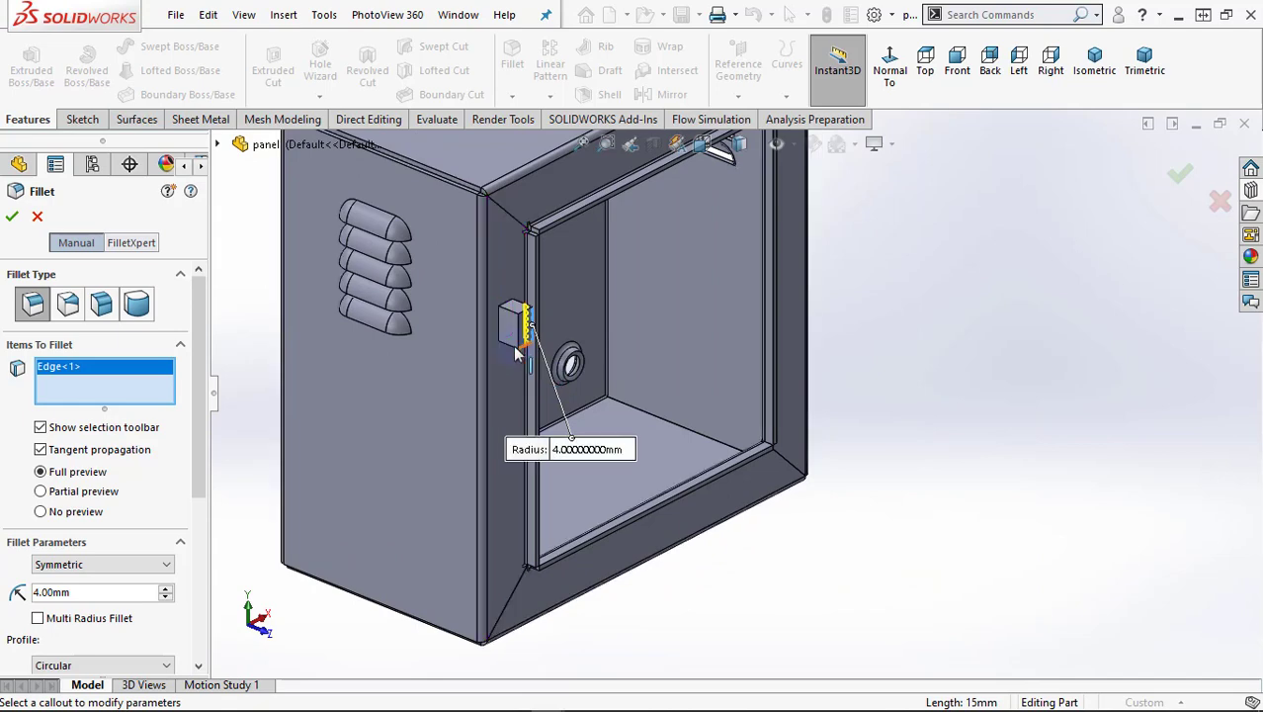
{"action": "scroll", "coordinate": [583, 316], "scroll_direction": "down", "scroll_amount": 3}
{"action": "scroll", "coordinate": [606, 319], "scroll_direction": "down", "scroll_amount": 3}
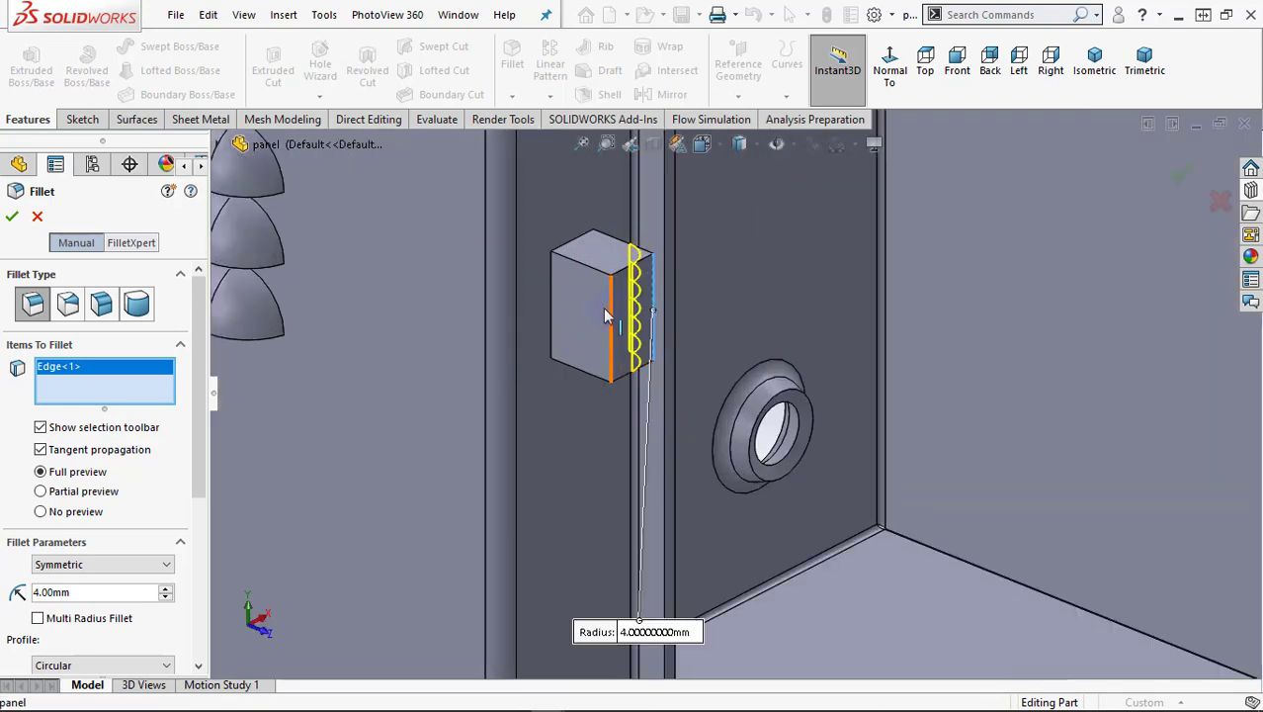
{"action": "left_click", "coordinate": [563, 329]}
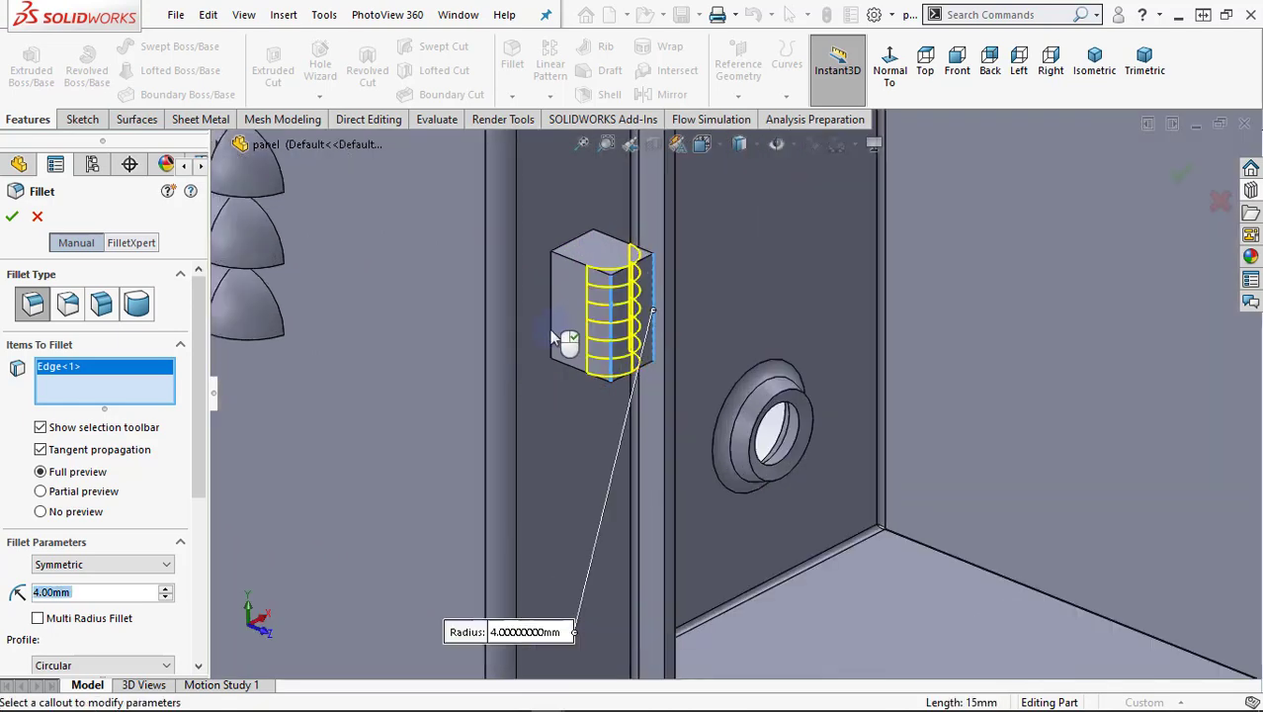
{"action": "left_click", "coordinate": [11, 219]}
{"action": "scroll", "coordinate": [450, 361], "scroll_direction": "down", "scroll_amount": 2}
{"action": "scroll", "coordinate": [453, 353], "scroll_direction": "up", "scroll_amount": 5}
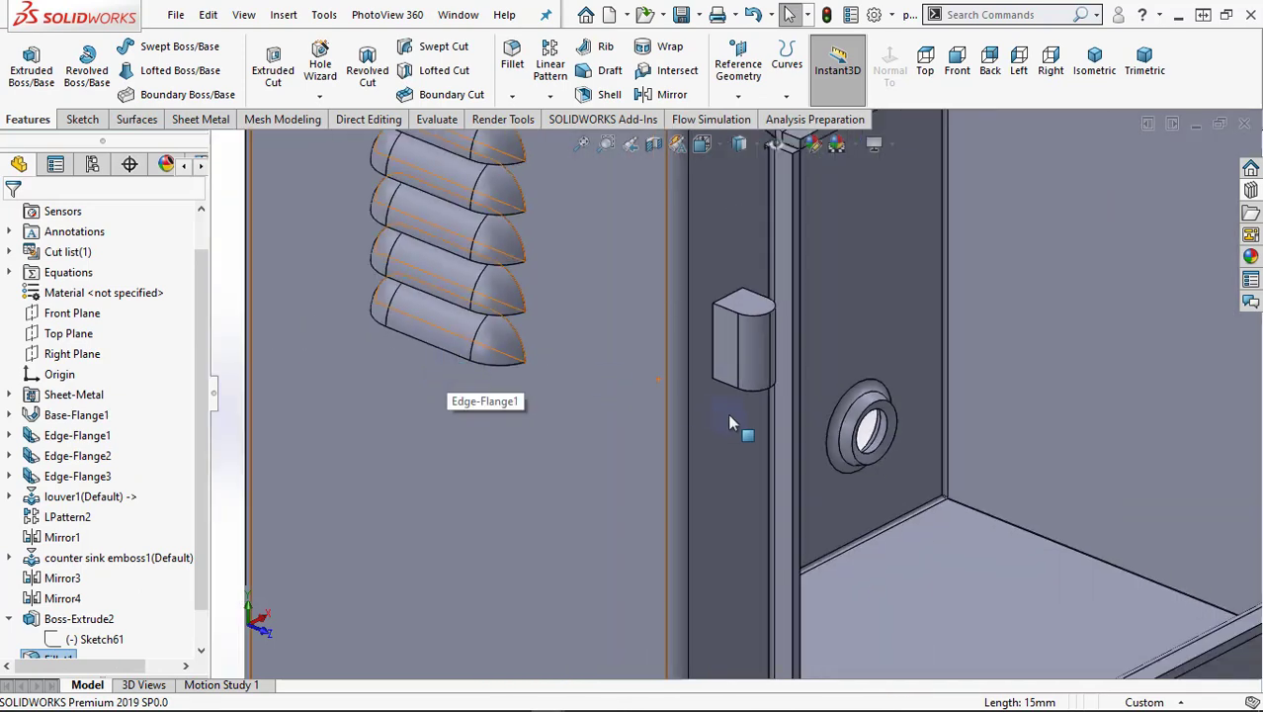
{"action": "scroll", "coordinate": [741, 425], "scroll_direction": "up", "scroll_amount": 3}
{"action": "scroll", "coordinate": [781, 455], "scroll_direction": "down", "scroll_amount": 2}
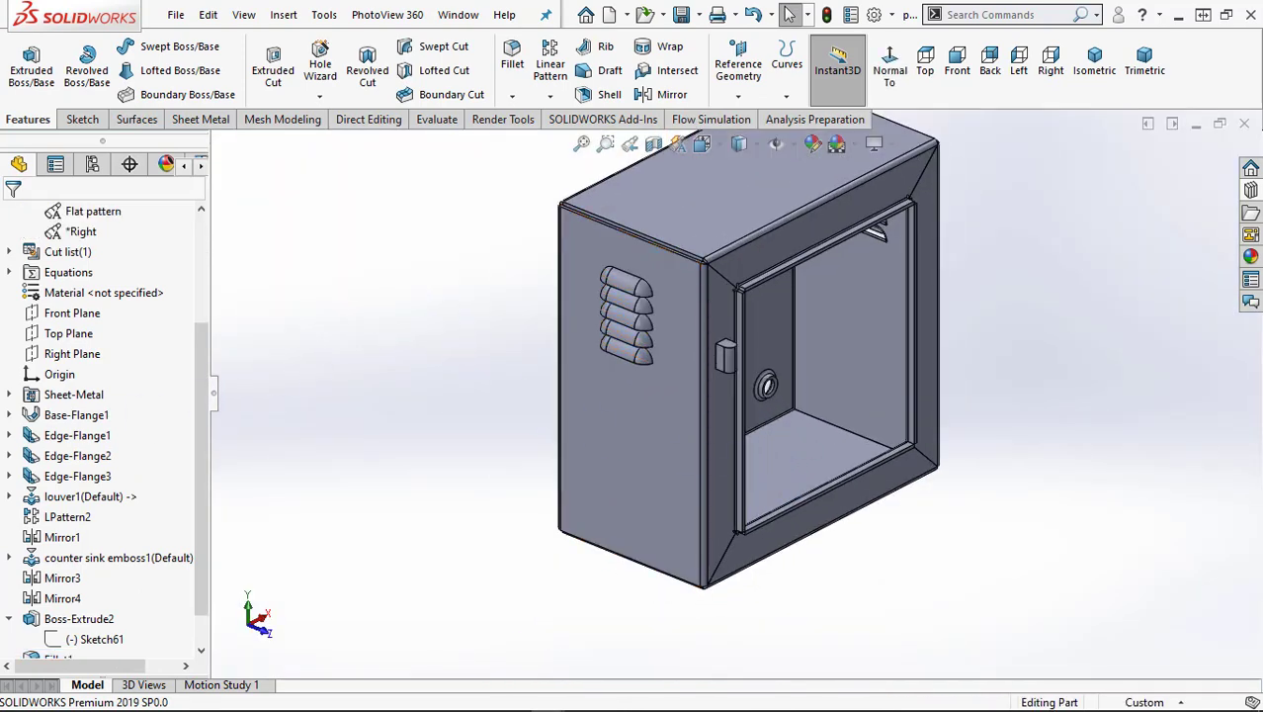
Start a boss extrude and sketch a circle on the rounded block's top face
{"action": "scroll", "coordinate": [680, 273], "scroll_direction": "down", "scroll_amount": 3}
{"action": "scroll", "coordinate": [680, 272], "scroll_direction": "down", "scroll_amount": 2}
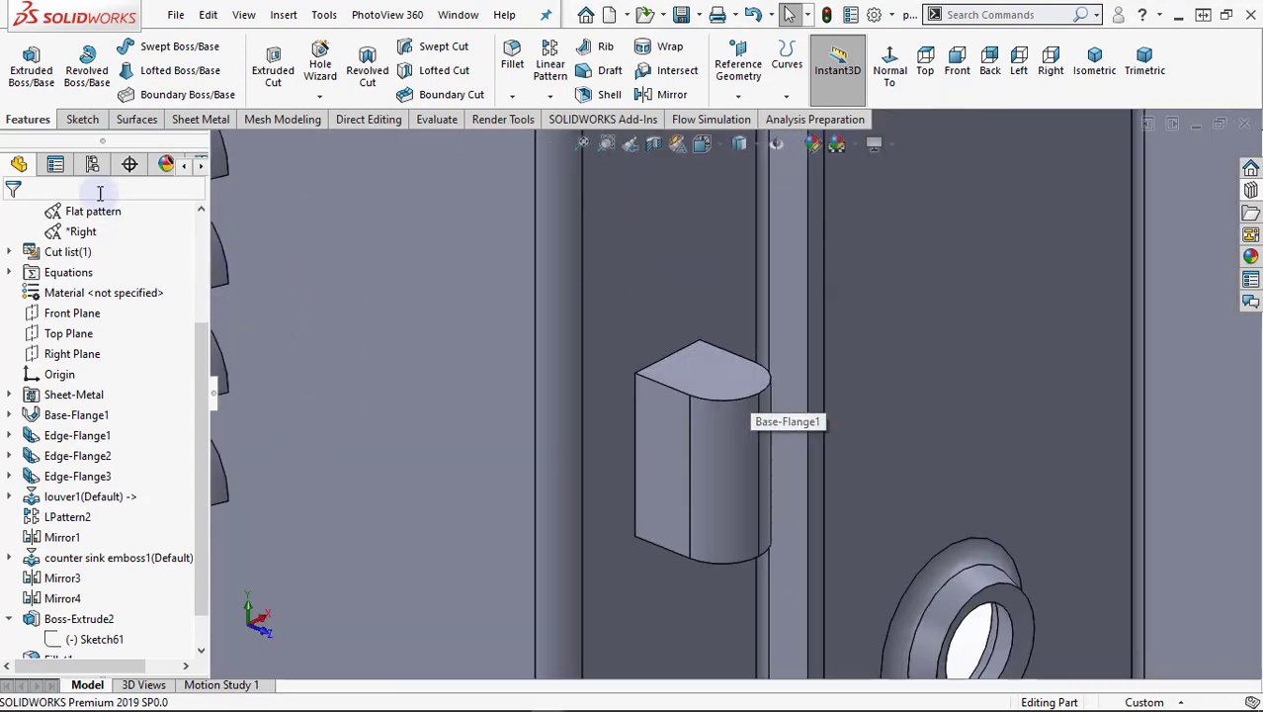
{"action": "left_click", "coordinate": [29, 89]}
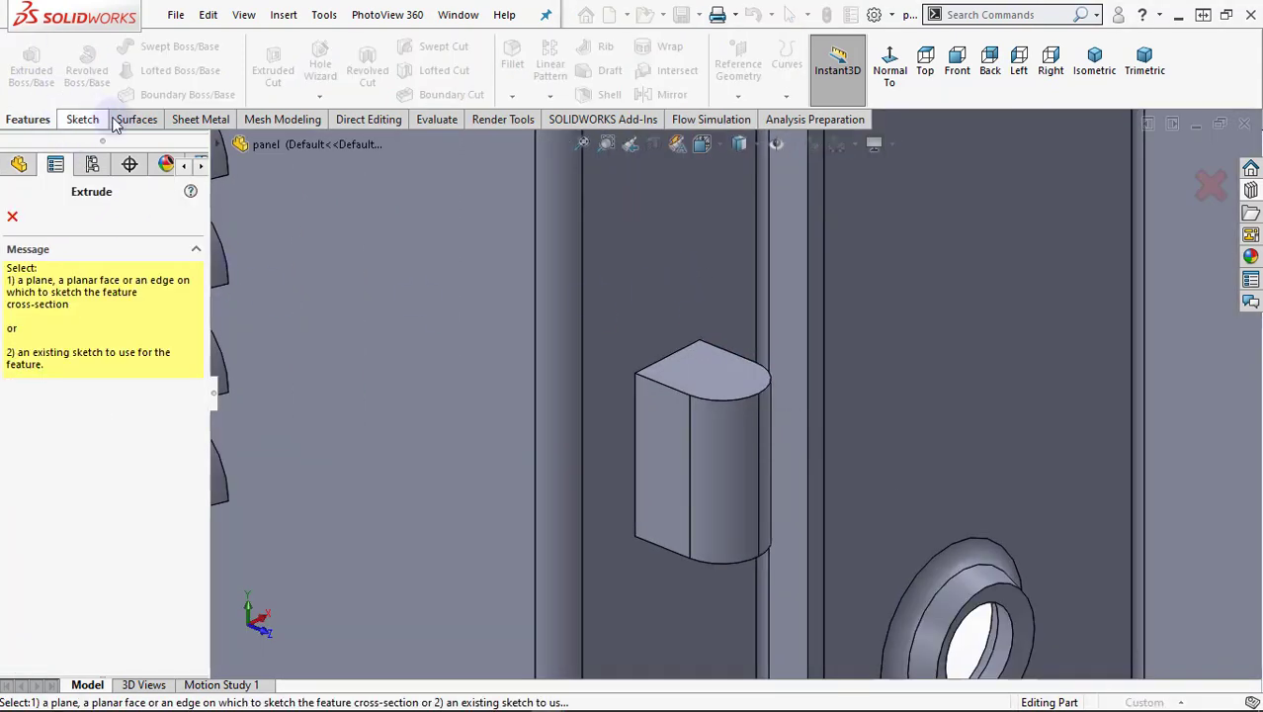
{"action": "left_click", "coordinate": [733, 382]}
{"action": "left_click", "coordinate": [156, 47]}
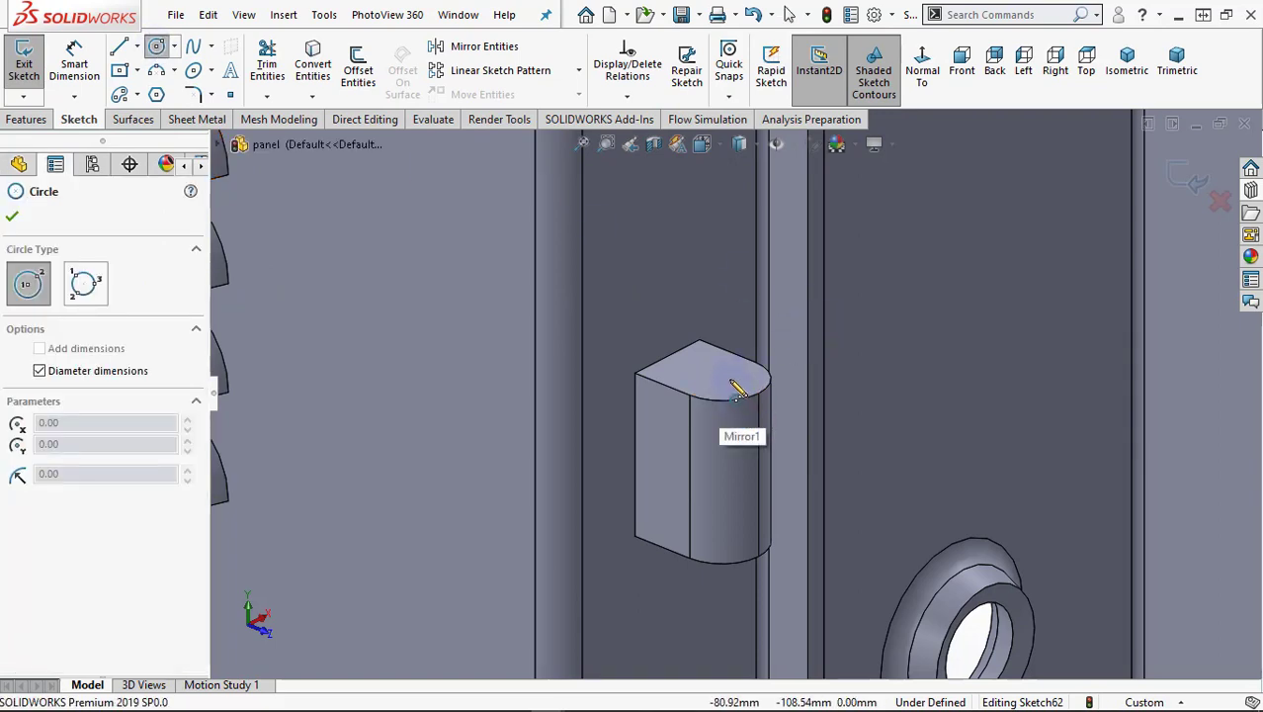
{"action": "scroll", "coordinate": [770, 393], "scroll_direction": "down", "scroll_amount": 2}
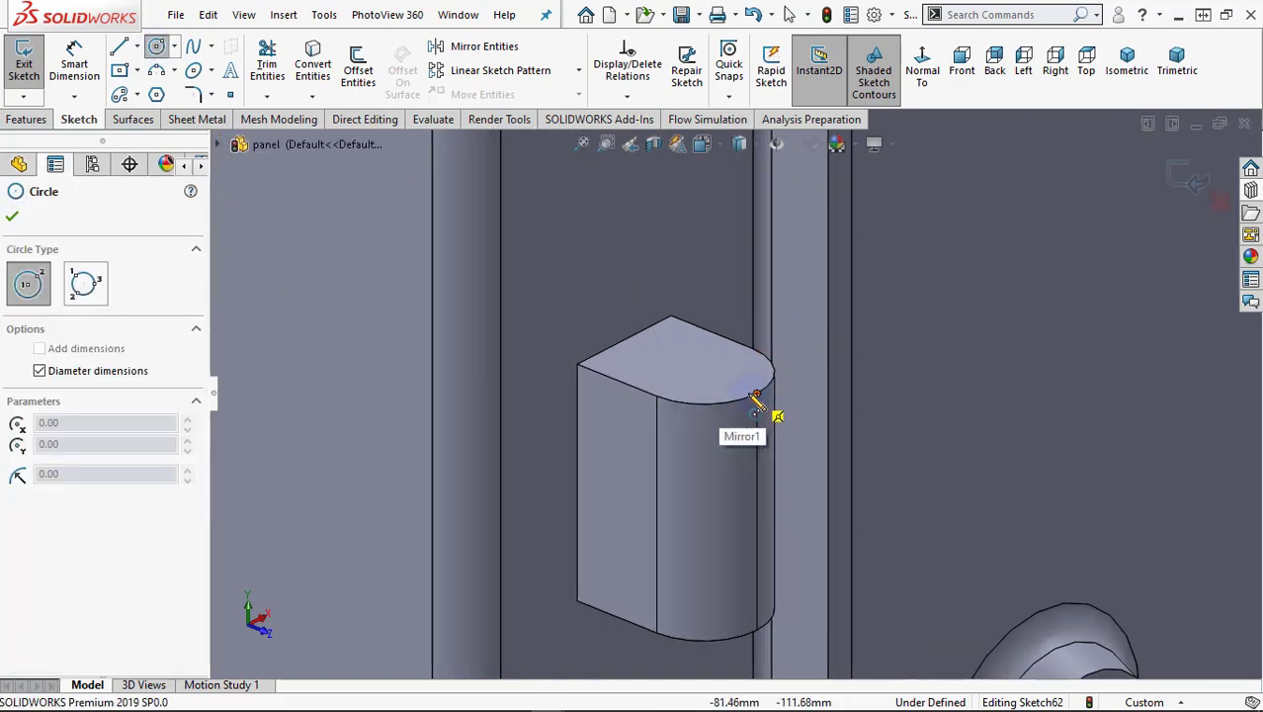
{"action": "left_click", "coordinate": [704, 373]}
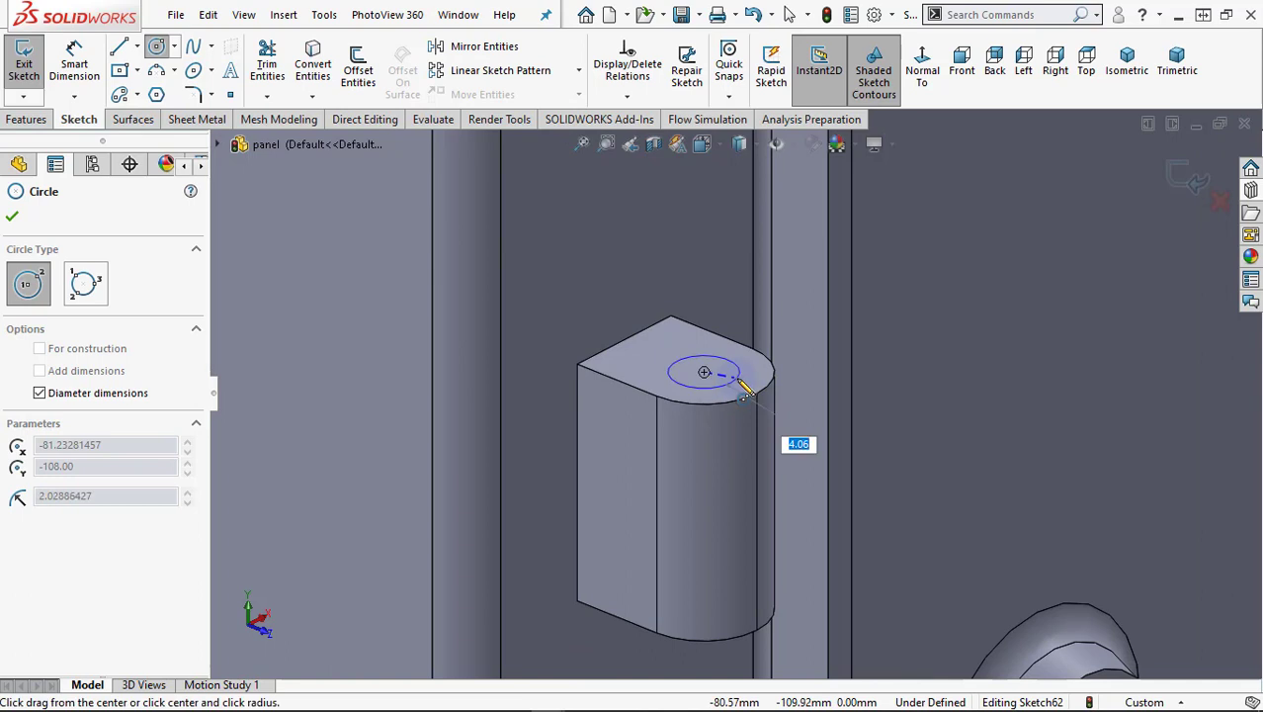
{"action": "left_click", "coordinate": [745, 388]}
{"action": "key", "text": "Escape"}
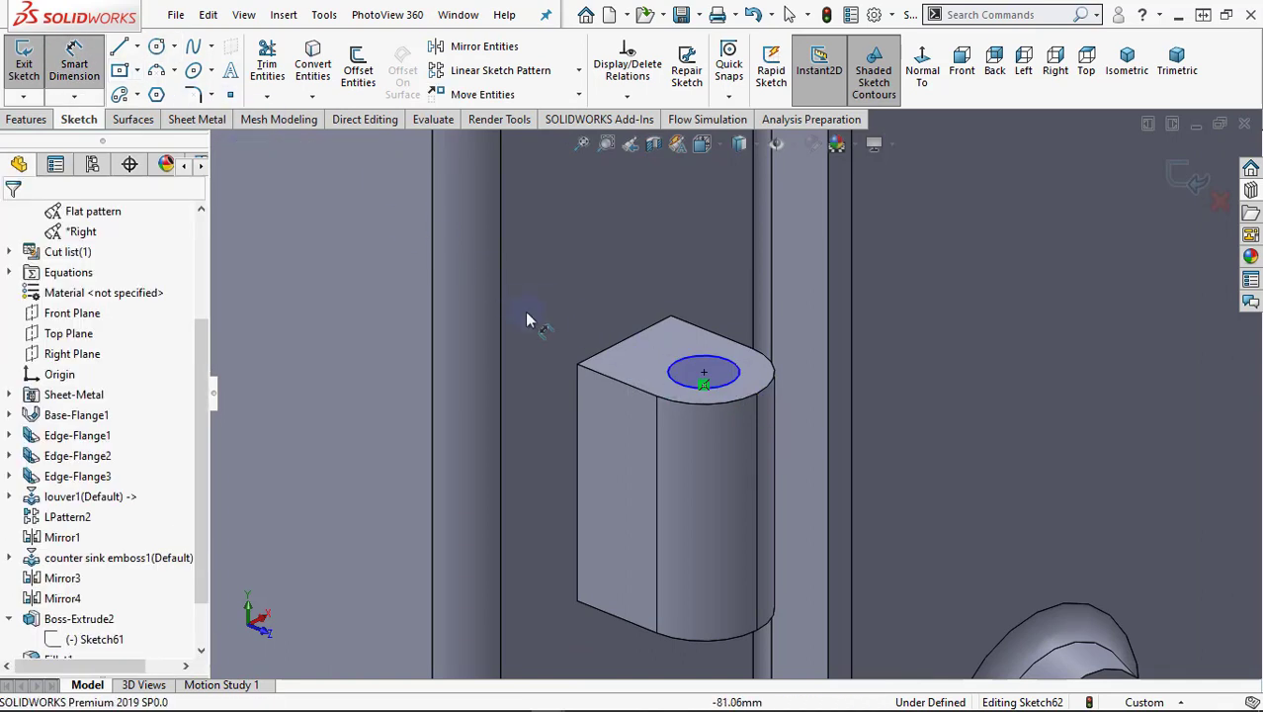
Dimension the circle to a 3.5 mm diameter
{"action": "left_click", "coordinate": [672, 381]}
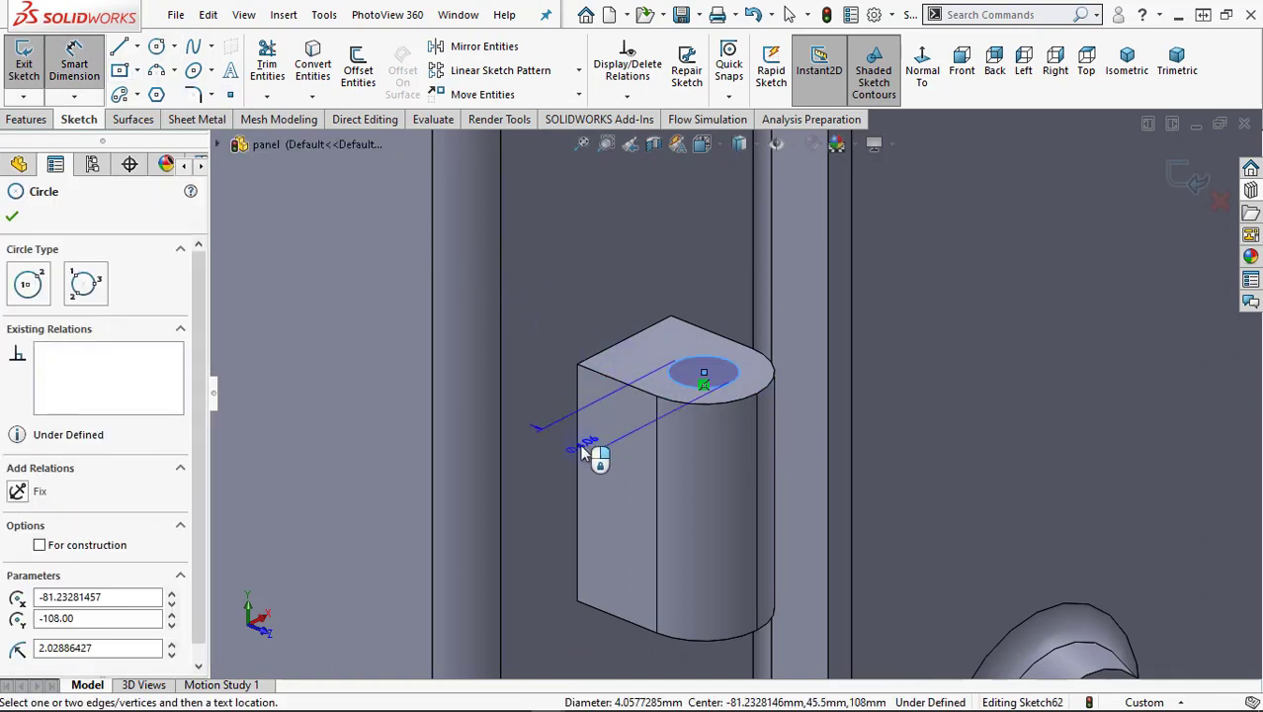
{"action": "left_click", "coordinate": [583, 452]}
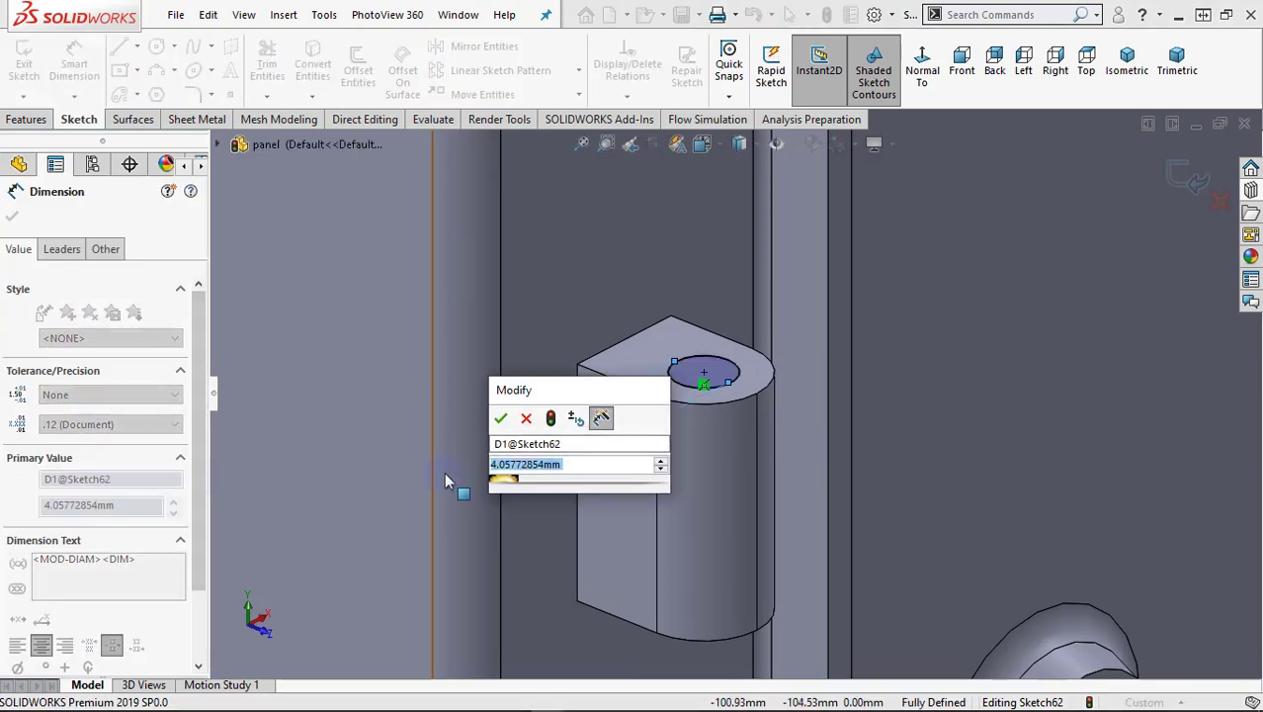
{"action": "type", "text": "2"}
{"action": "type", "text": ".5"}
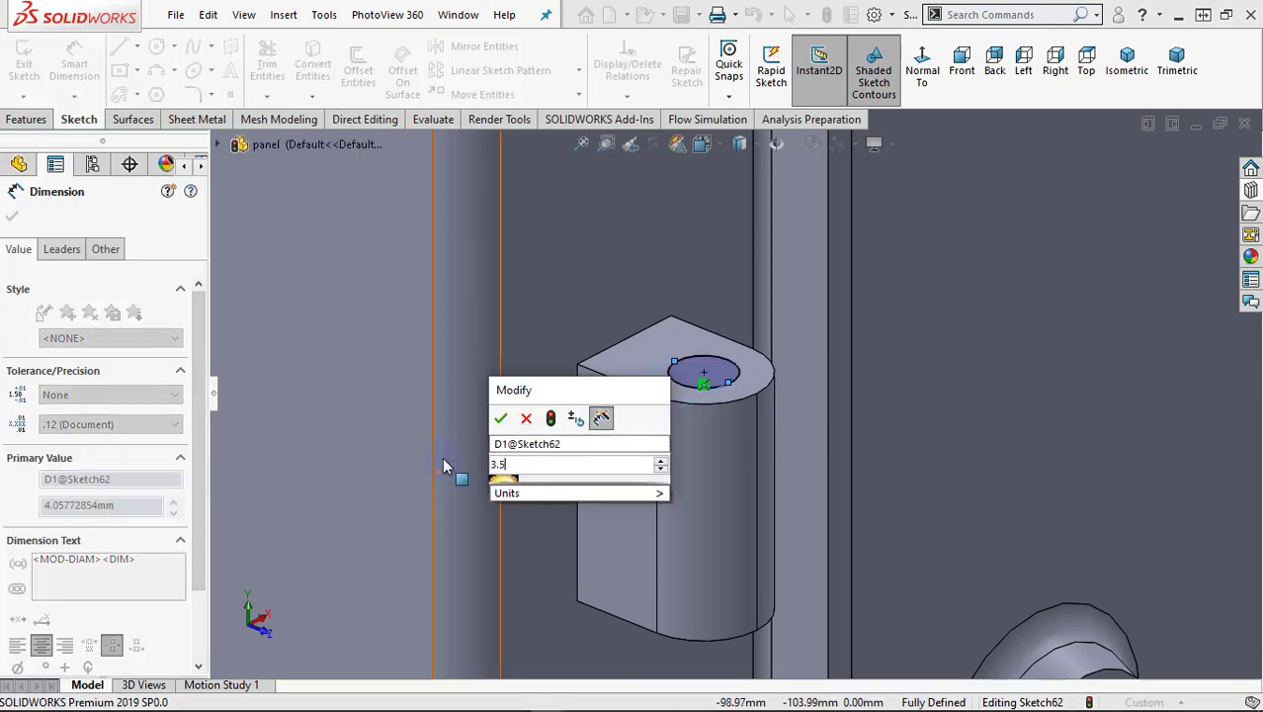
{"action": "key", "text": "Return"}
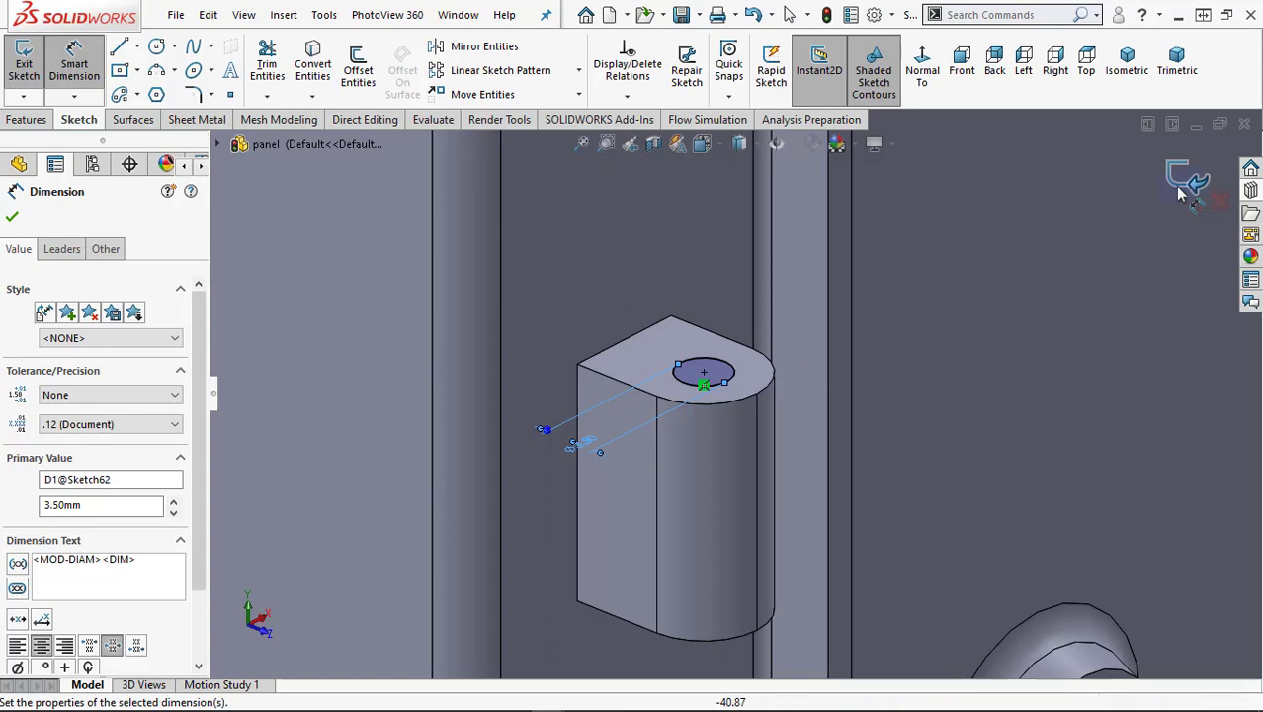
{"action": "left_click", "coordinate": [1186, 179]}
Extrude the circle 5 mm upward as a pin
{"action": "key", "text": "e"}
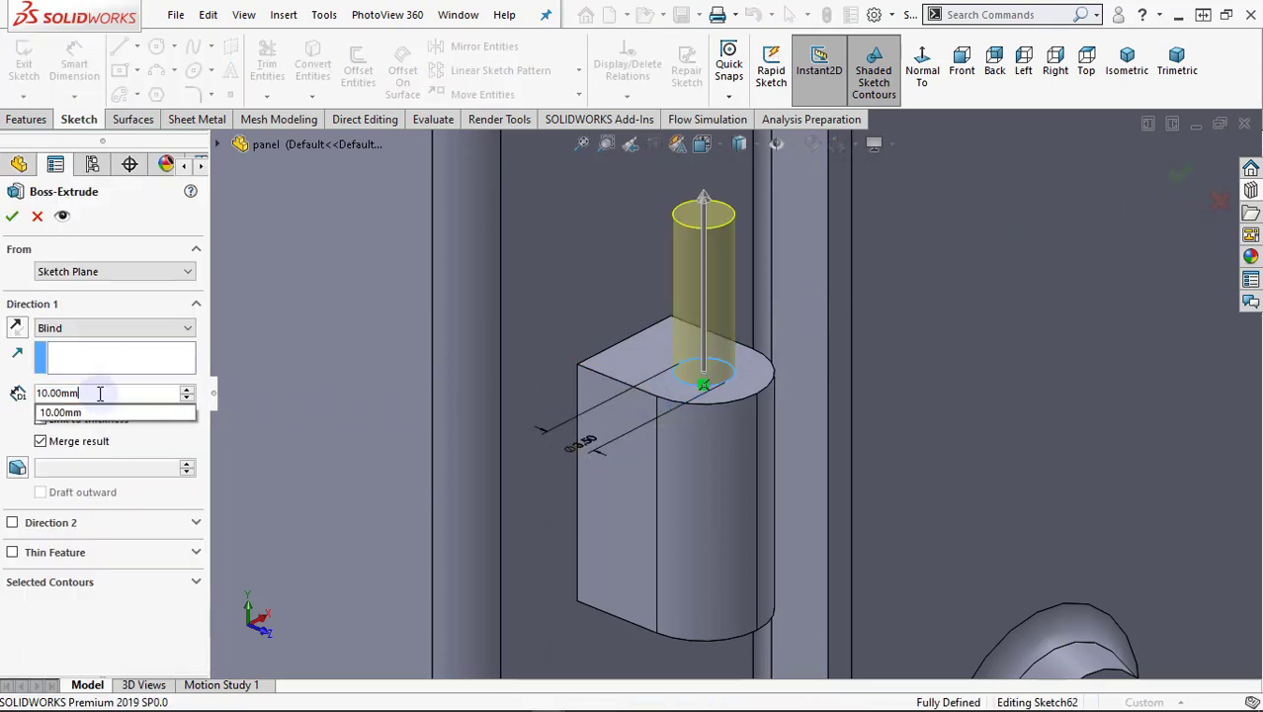
{"action": "type", "text": "5"}
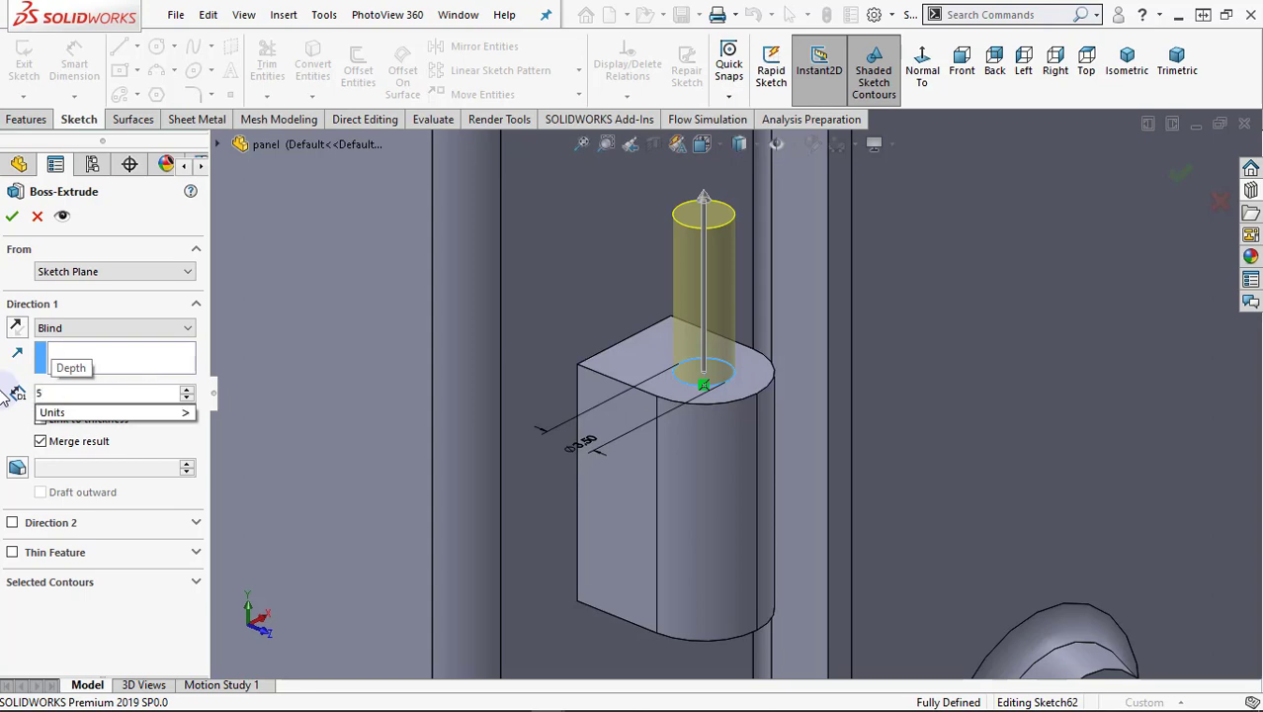
{"action": "key", "text": "Return"}
{"action": "scroll", "coordinate": [570, 495], "scroll_direction": "up", "scroll_amount": 2}
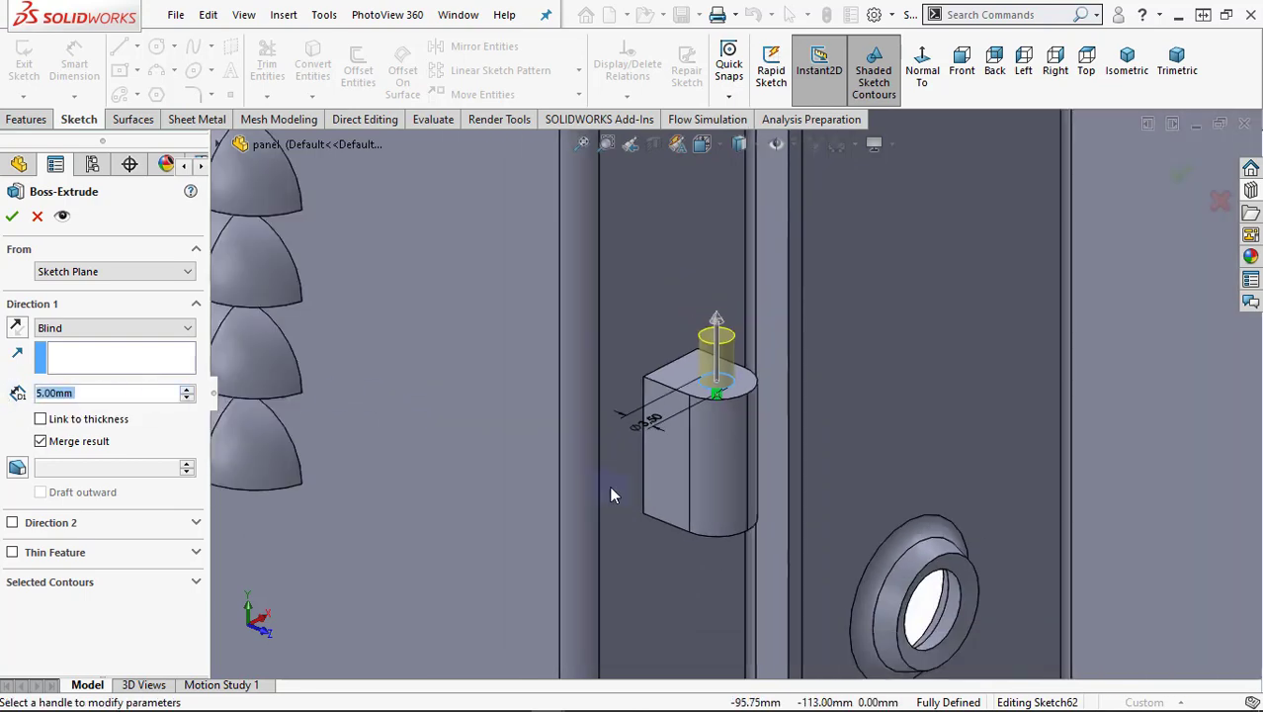
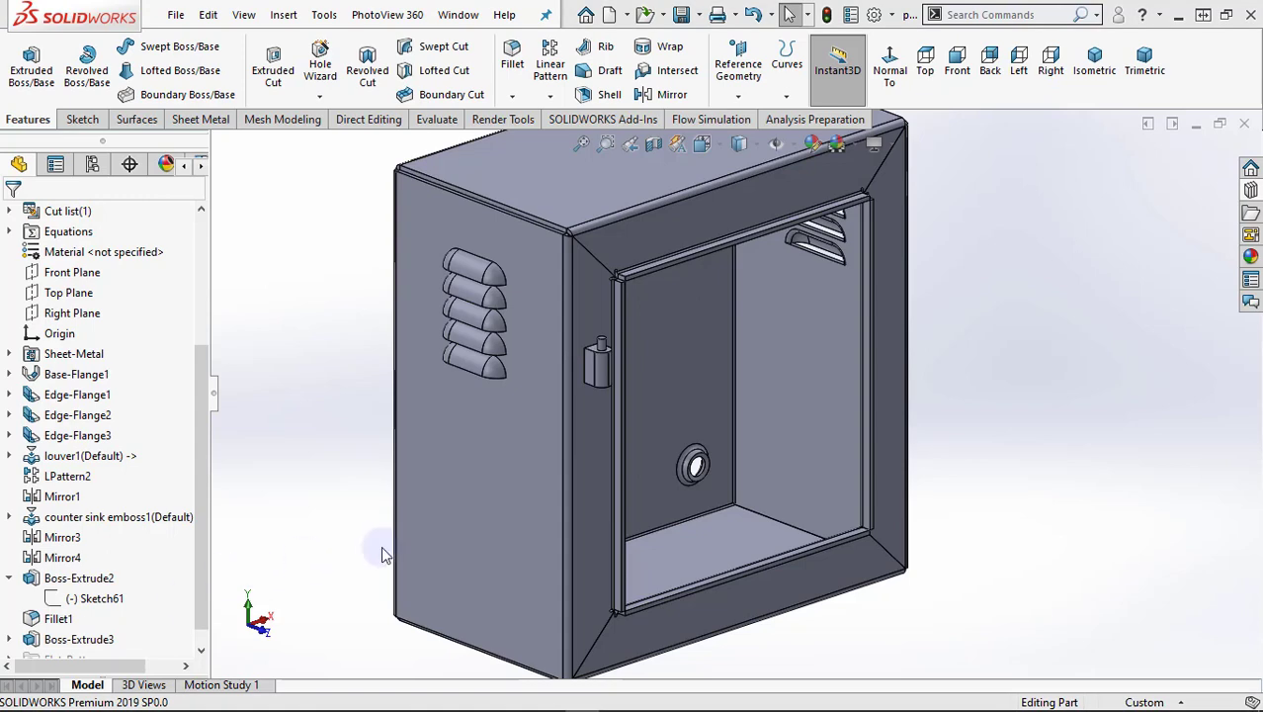
Start a linear pattern using the door's vertical edge as Direction 1
{"action": "left_click", "coordinate": [550, 64]}
{"action": "middle_click_drag", "start_coordinate": [606, 360], "coordinate": [477, 422]}
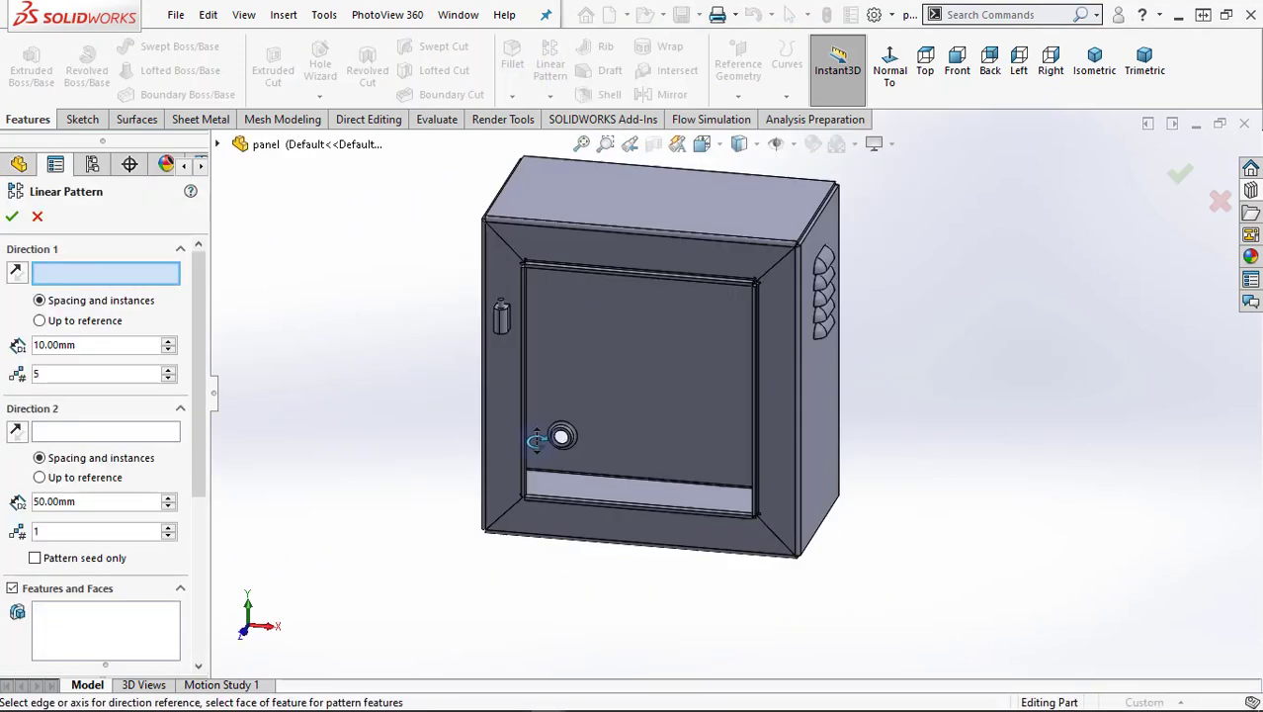
{"action": "scroll", "coordinate": [519, 327], "scroll_direction": "down", "scroll_amount": 3}
{"action": "scroll", "coordinate": [599, 317], "scroll_direction": "down", "scroll_amount": 3}
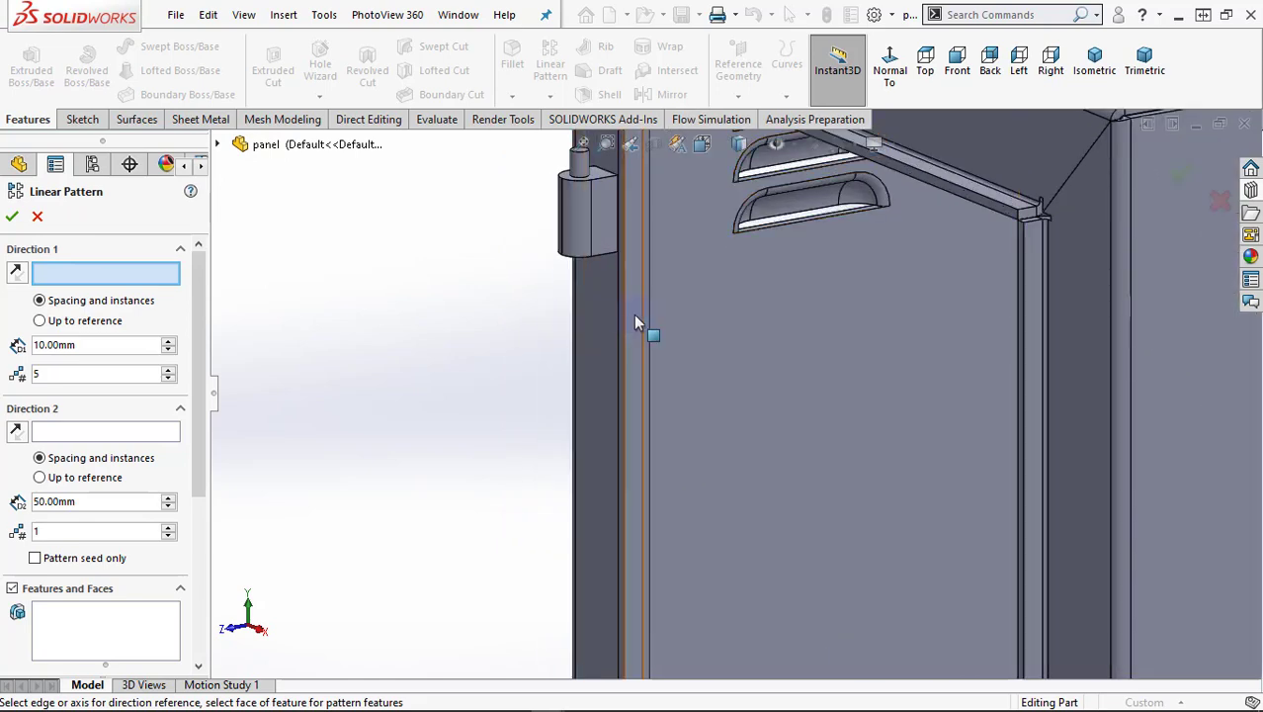
{"action": "left_click", "coordinate": [624, 318]}
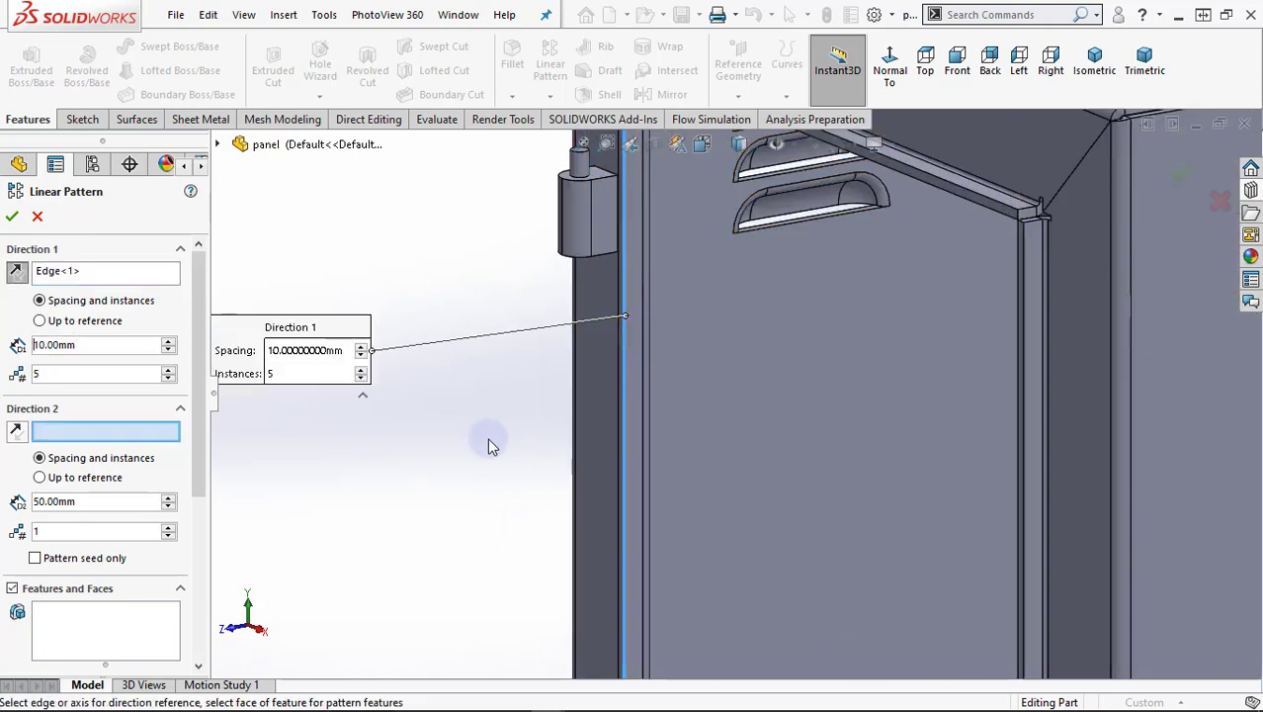
{"action": "scroll", "coordinate": [487, 446], "scroll_direction": "up", "scroll_amount": 6}
{"action": "mouse_move", "coordinate": [575, 476]}
{"action": "middle_mouse_down"}
{"action": "mouse_move", "coordinate": [415, 432]}
{"action": "mouse_move", "coordinate": [453, 414]}
{"action": "middle_mouse_up"}
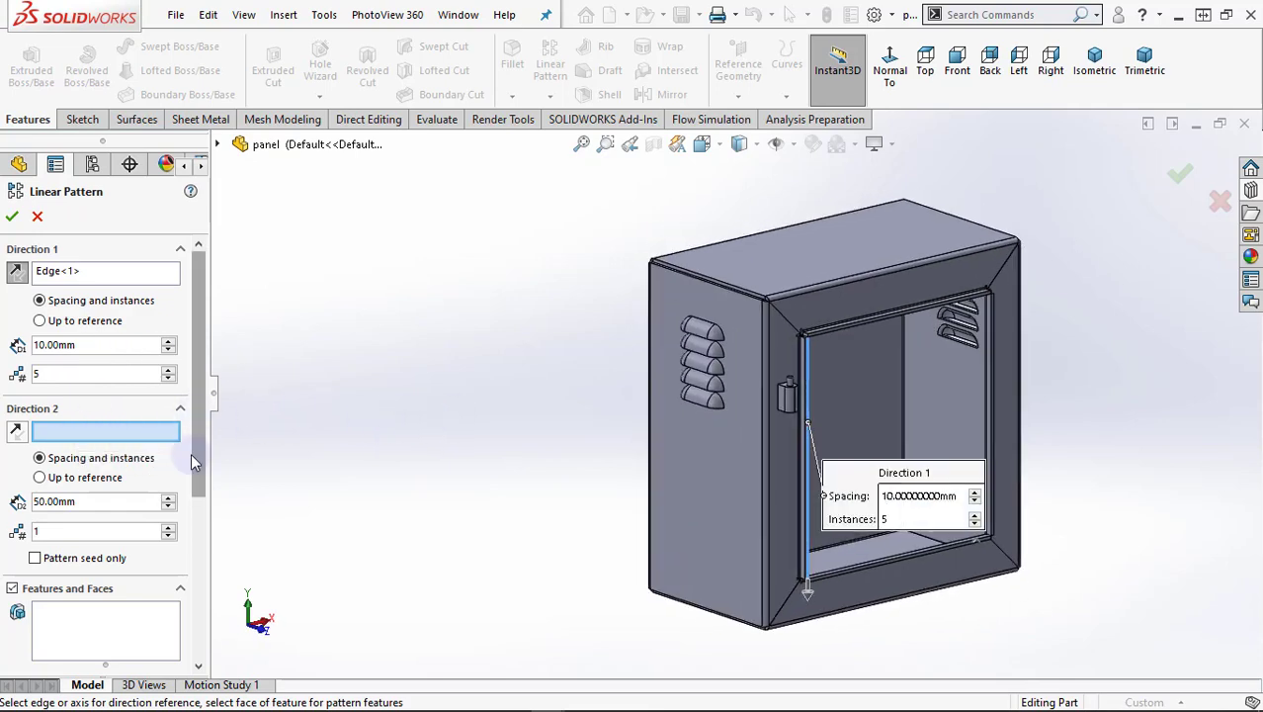
{"action": "scroll", "coordinate": [187, 425], "scroll_direction": "down", "scroll_amount": 3}
Add Boss-Extrude3 and Boss-Extrude2 as the features to pattern
{"action": "left_click", "coordinate": [99, 464]}
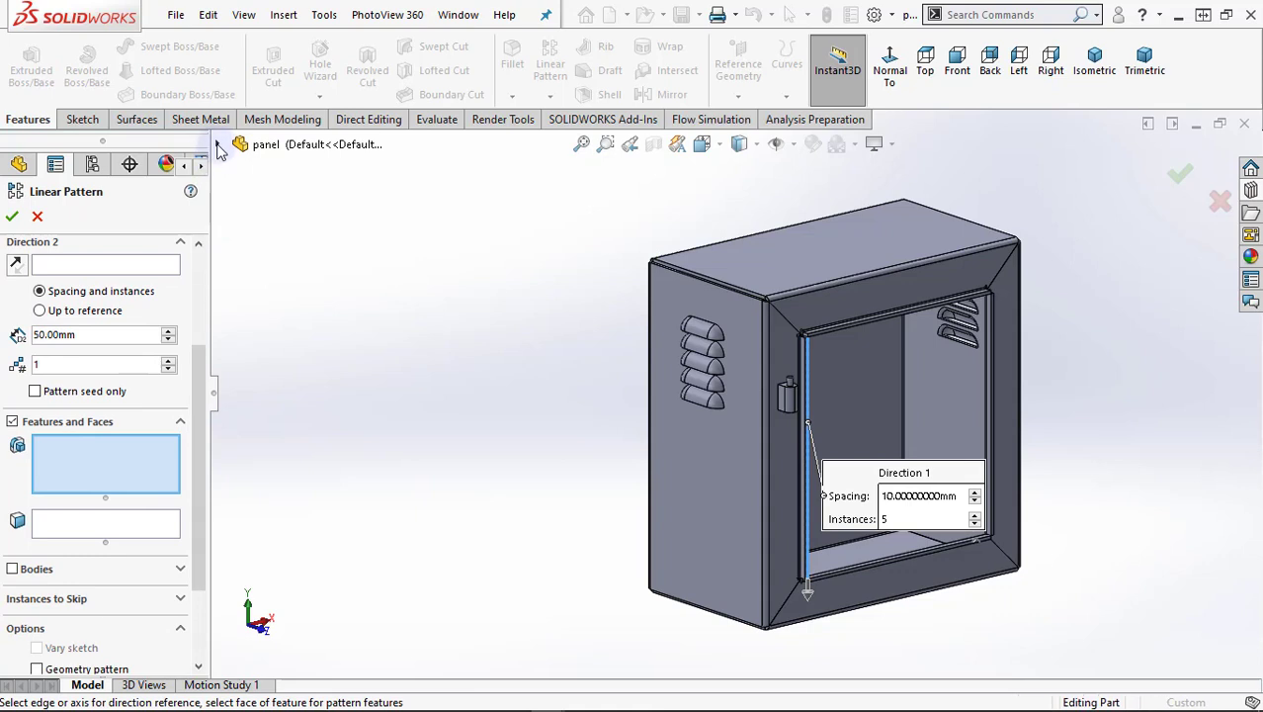
{"action": "left_click", "coordinate": [218, 144]}
{"action": "left_click", "coordinate": [316, 632]}
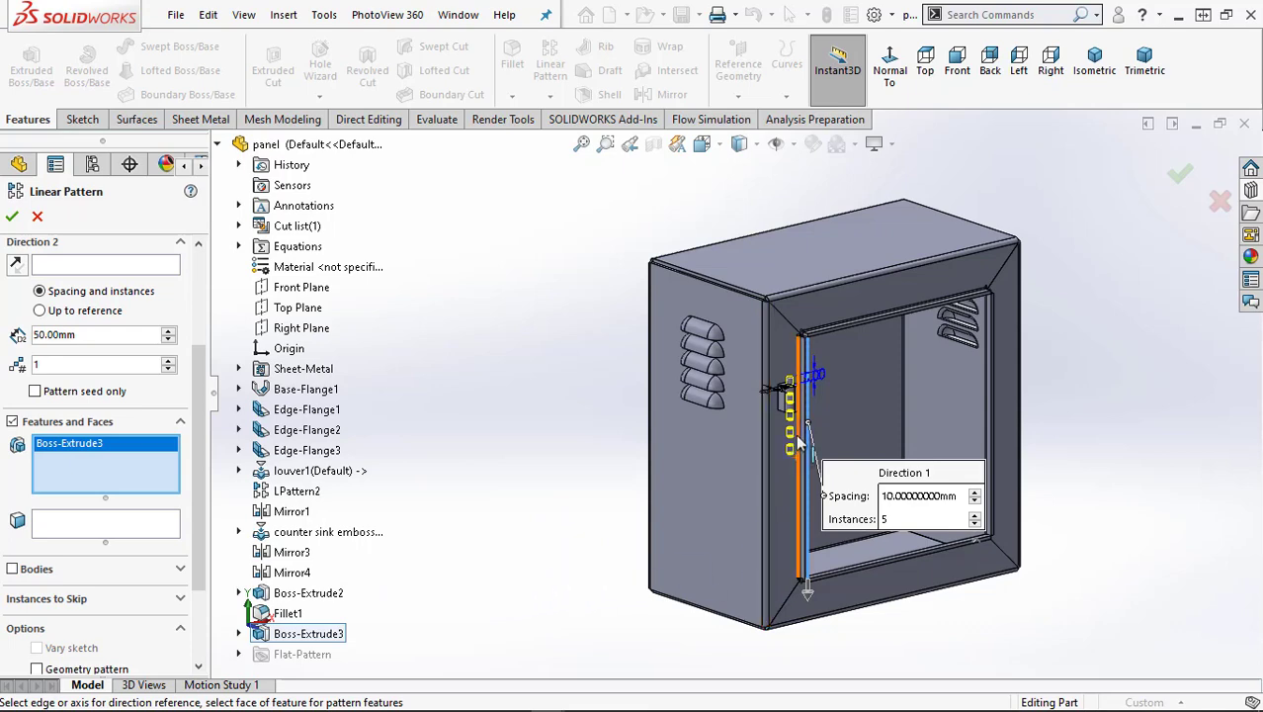
{"action": "scroll", "coordinate": [796, 430], "scroll_direction": "down", "scroll_amount": 5}
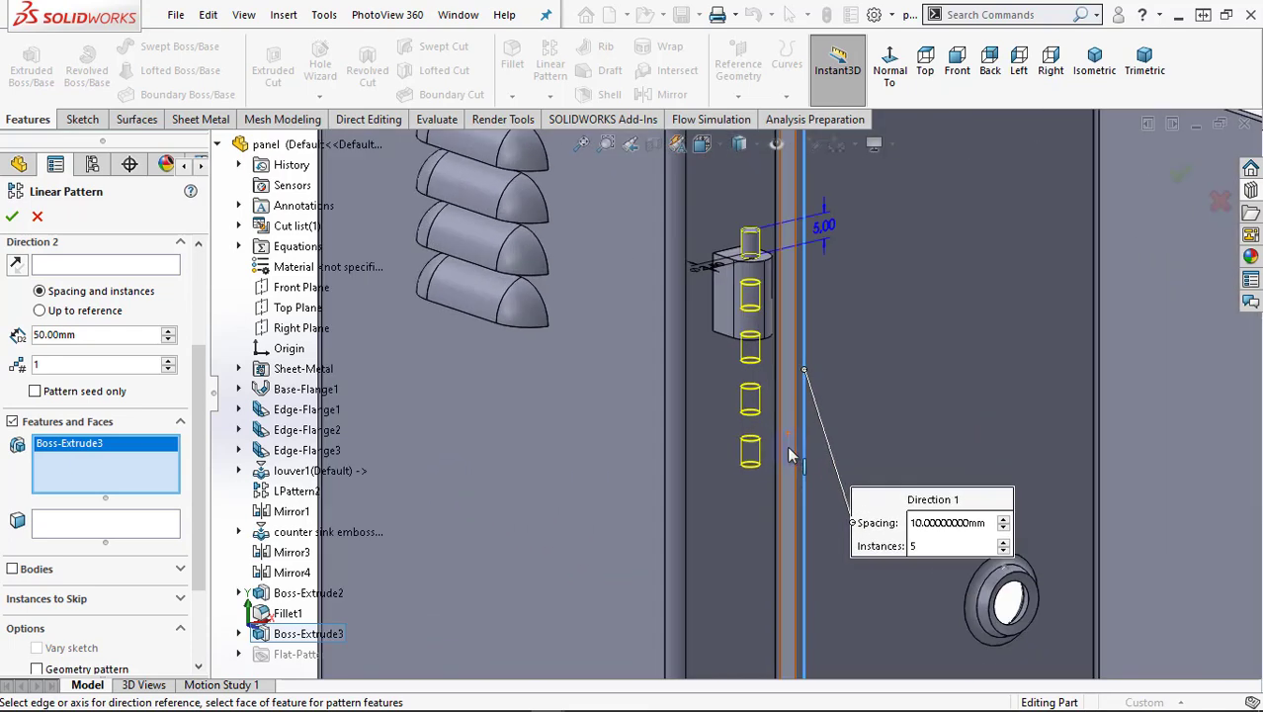
{"action": "left_click", "coordinate": [296, 593]}
{"action": "scroll", "coordinate": [532, 493], "scroll_direction": "up", "scroll_amount": 3}
{"action": "scroll", "coordinate": [659, 532], "scroll_direction": "up", "scroll_amount": 2}
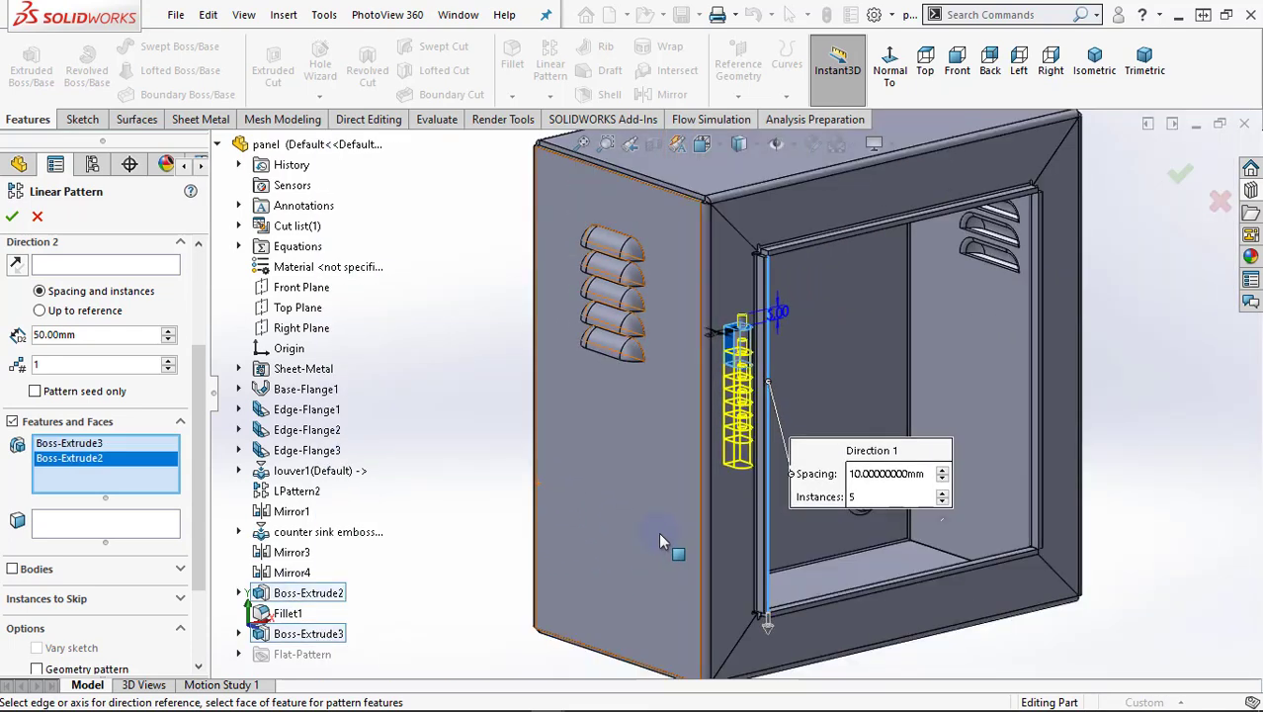
{"action": "scroll", "coordinate": [660, 541], "scroll_direction": "up", "scroll_amount": 1}
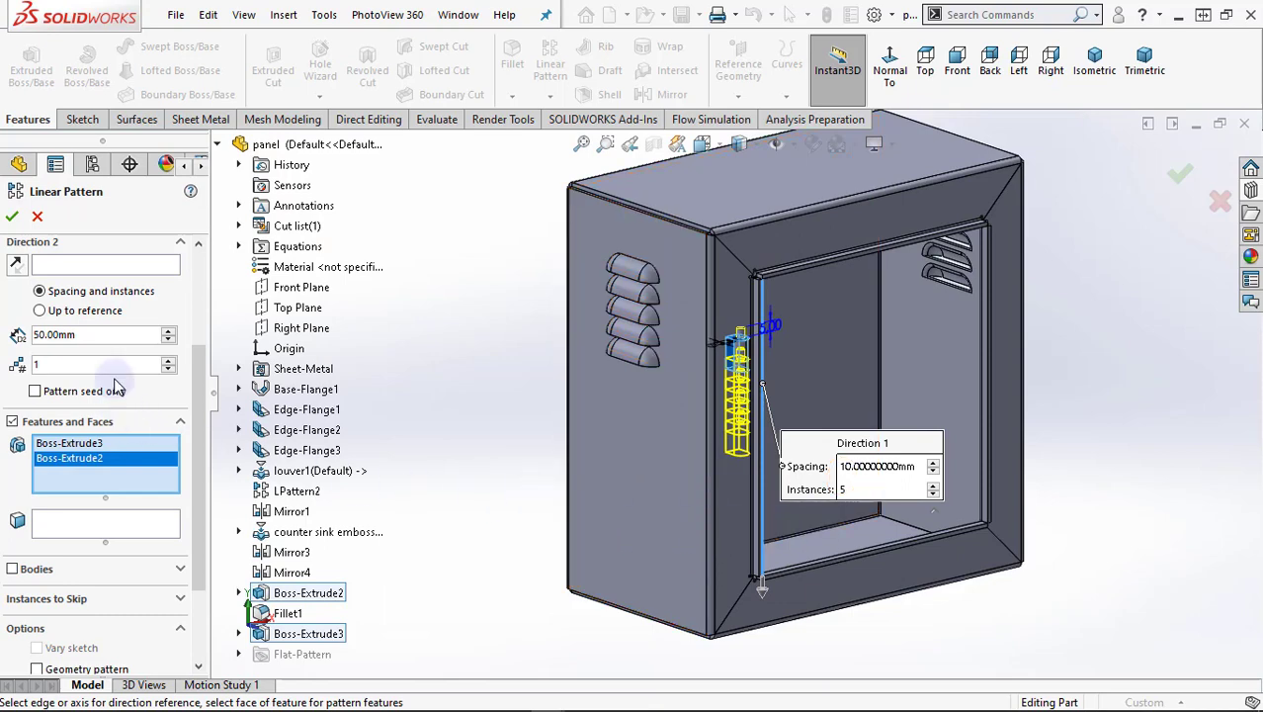
{"action": "scroll", "coordinate": [129, 375], "scroll_direction": "up", "scroll_amount": 2}
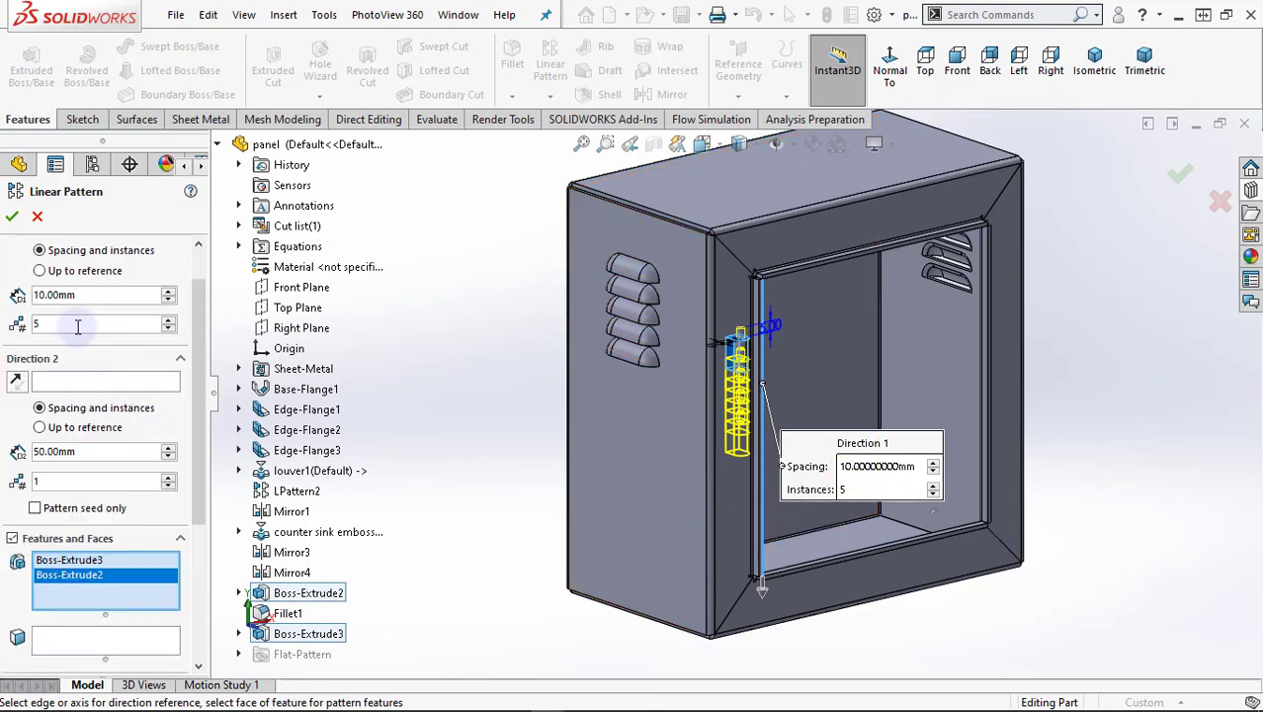
Set 2 instances spaced 90 mm apart, correcting an initial 100 mm, and accept the pattern
{"action": "left_click_drag", "start_coordinate": [77, 326], "coordinate": [17, 326]}
{"action": "type", "text": "2"}
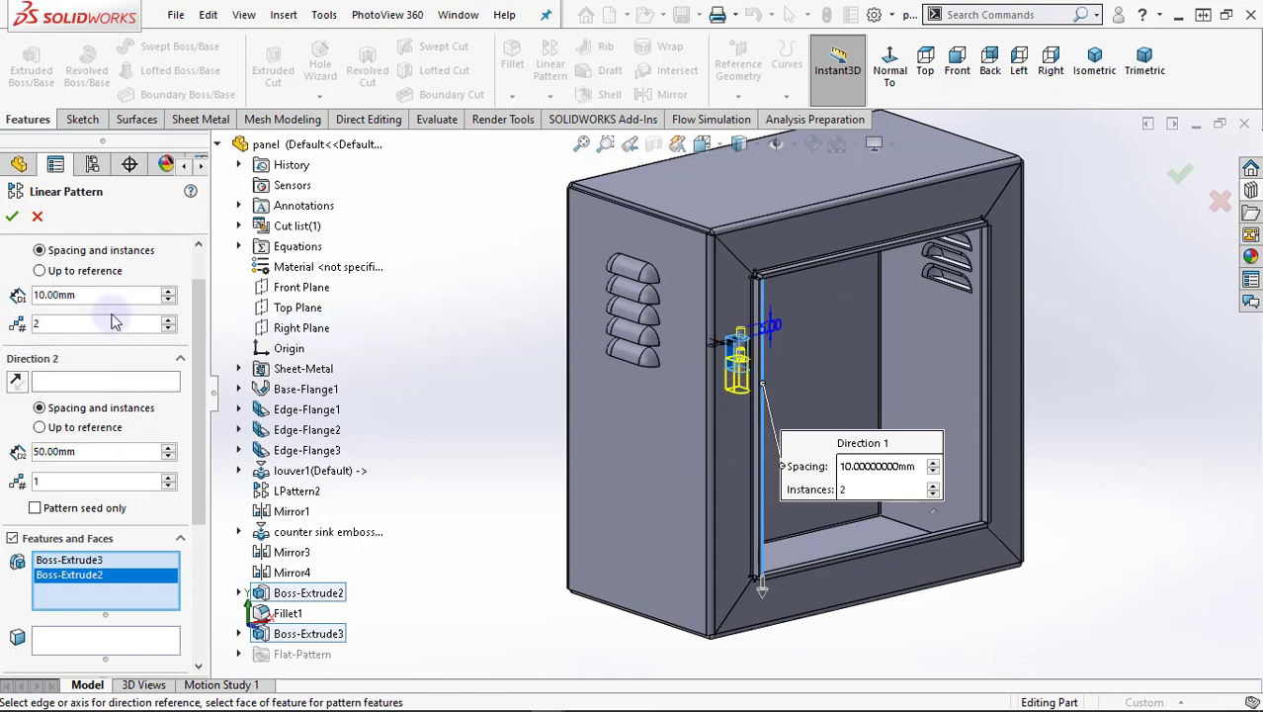
{"action": "left_click_drag", "start_coordinate": [99, 294], "coordinate": [8, 297]}
{"action": "type", "text": "100"}
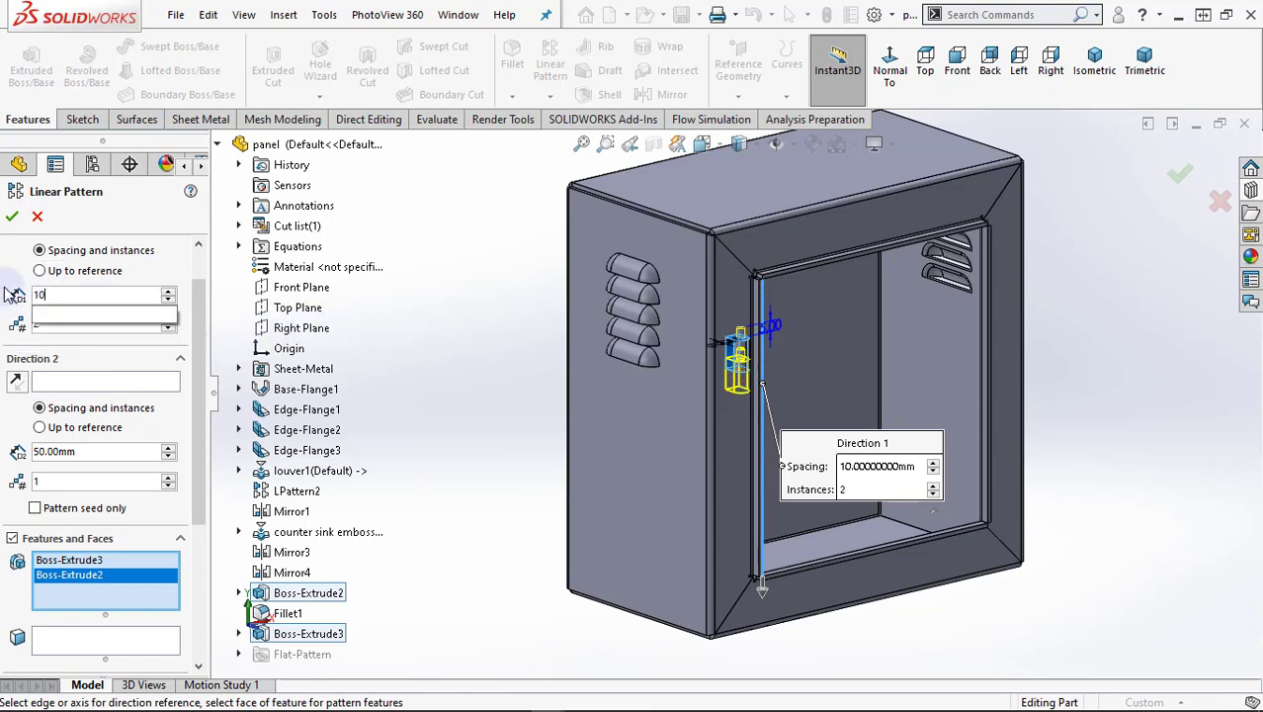
{"action": "key", "text": "Return"}
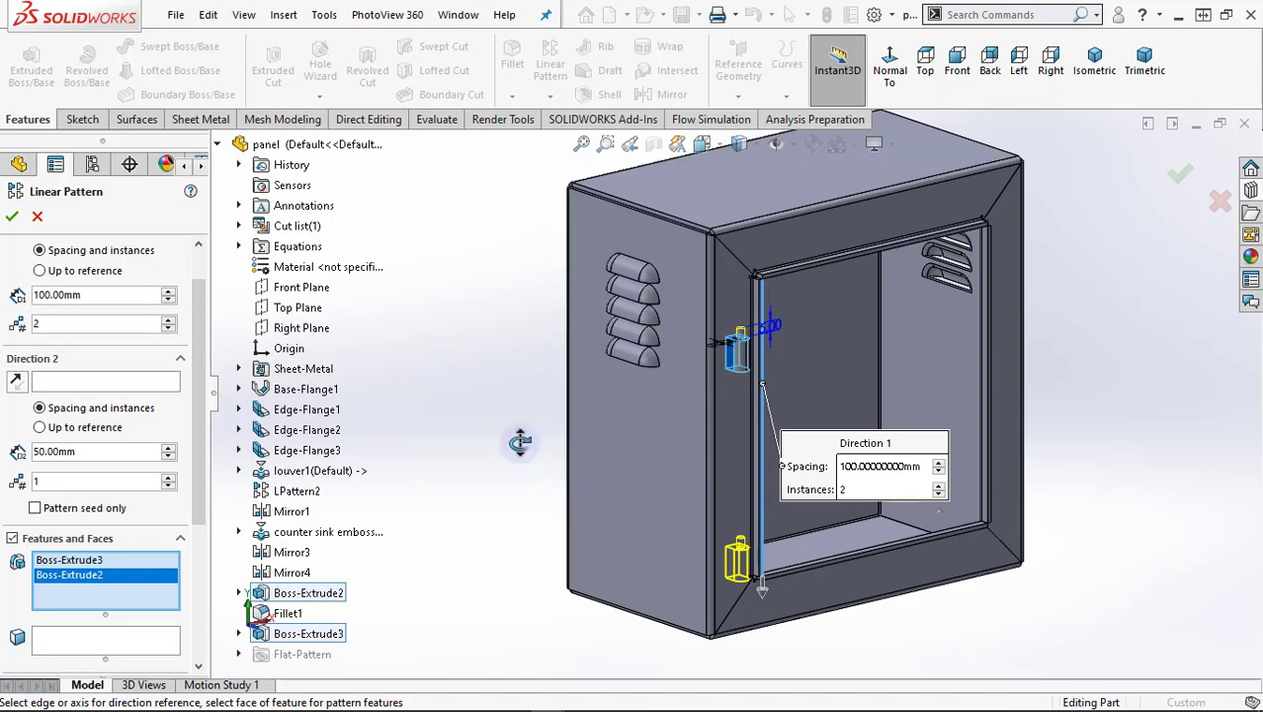
{"action": "mouse_move", "coordinate": [518, 444]}
{"action": "middle_mouse_down"}
{"action": "mouse_move", "coordinate": [510, 398]}
{"action": "mouse_move", "coordinate": [520, 450]}
{"action": "mouse_move", "coordinate": [493, 387]}
{"action": "middle_mouse_up"}
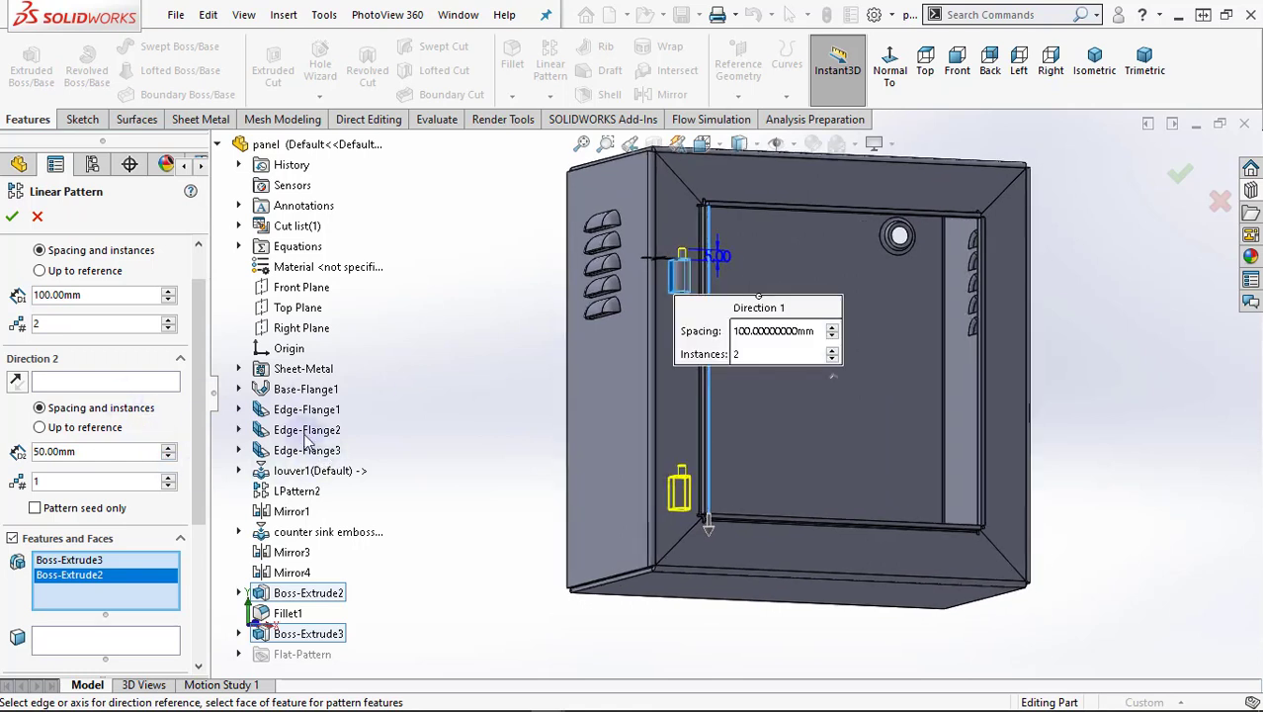
{"action": "left_click_drag", "start_coordinate": [91, 297], "coordinate": [50, 299]}
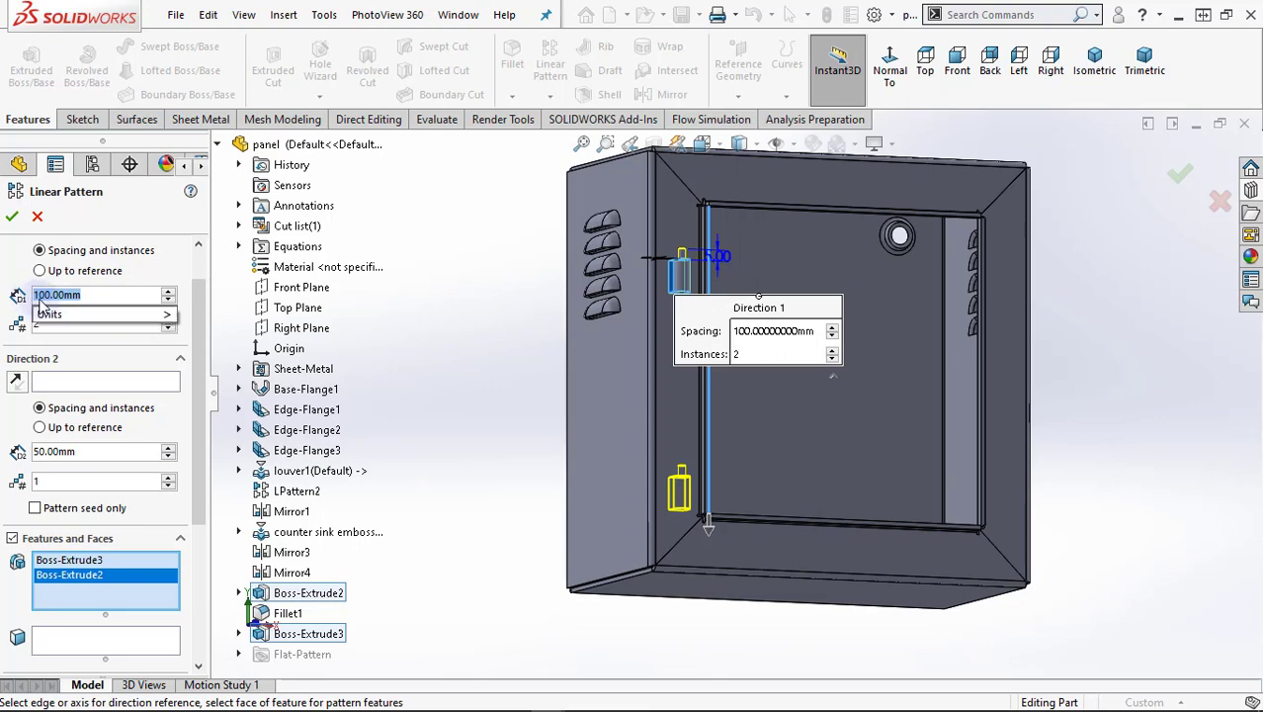
{"action": "type", "text": "90"}
{"action": "key", "text": "Return"}
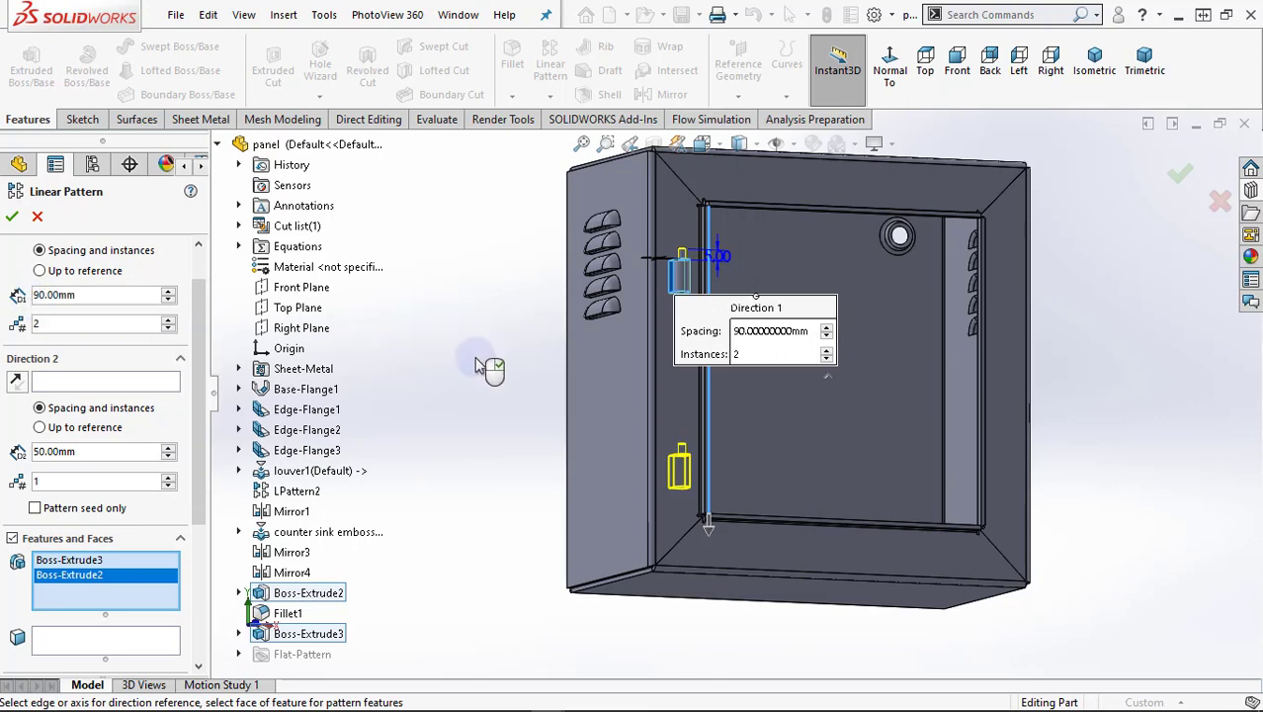
{"action": "mouse_move", "coordinate": [481, 376]}
{"action": "middle_mouse_down"}
{"action": "mouse_move", "coordinate": [440, 386]}
{"action": "mouse_move", "coordinate": [493, 422]}
{"action": "middle_mouse_up"}
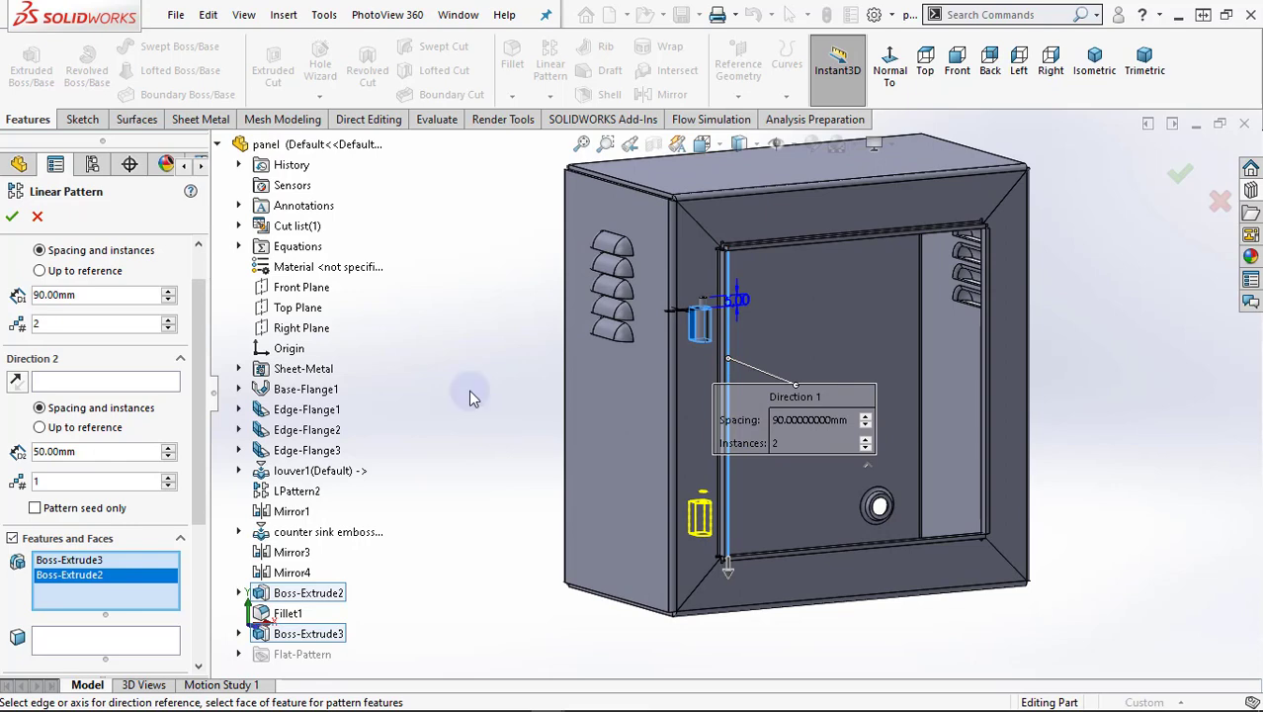
{"action": "left_click", "coordinate": [14, 219]}
Edit LPattern3 so Fillet1 joins Boss-Extrude3 and Boss-Extrude2 in the patterned features
{"action": "scroll", "coordinate": [719, 550], "scroll_direction": "down", "scroll_amount": 3}
{"action": "scroll", "coordinate": [711, 445], "scroll_direction": "down", "scroll_amount": 2}
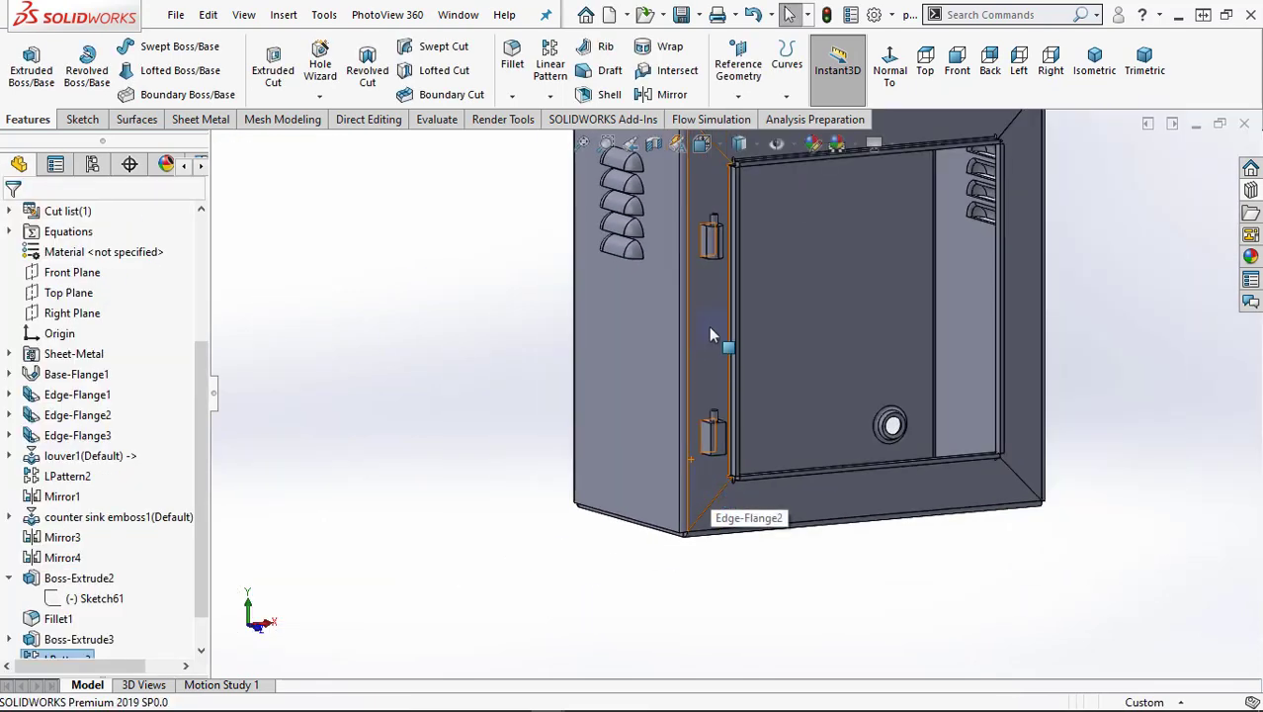
{"action": "scroll", "coordinate": [711, 334], "scroll_direction": "down", "scroll_amount": 3}
{"action": "scroll", "coordinate": [721, 326], "scroll_direction": "down", "scroll_amount": 2}
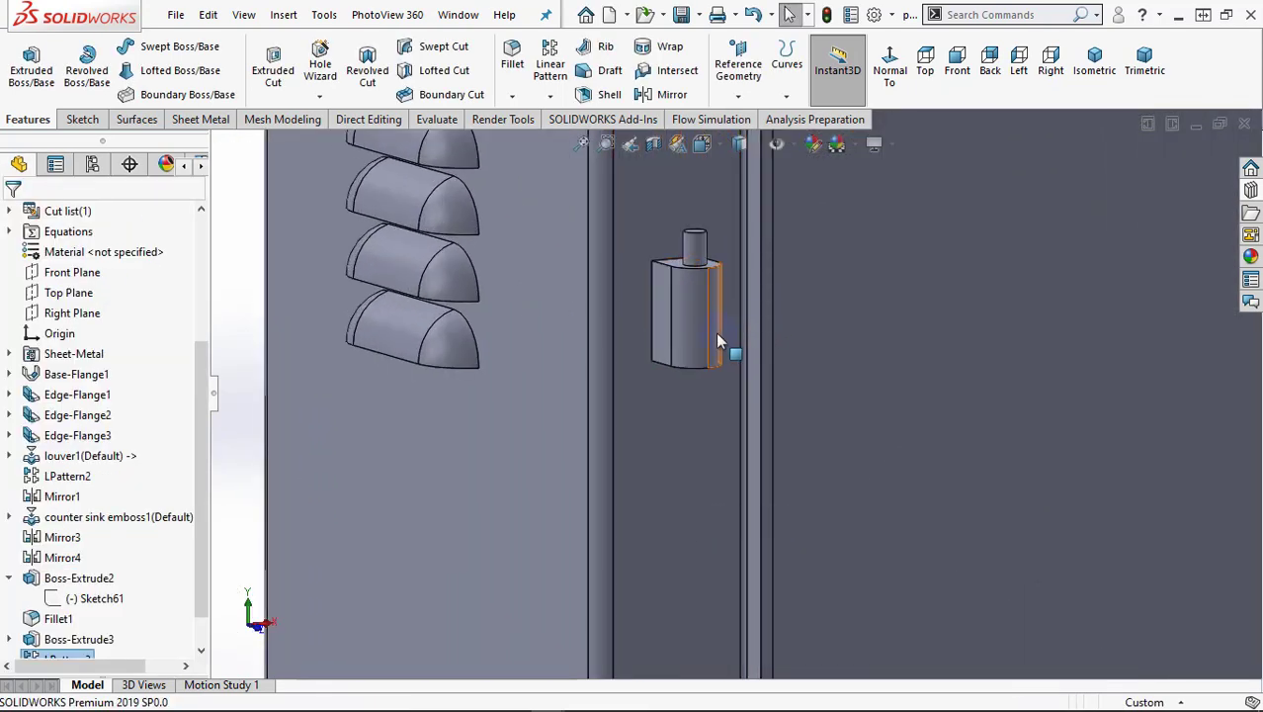
{"action": "scroll", "coordinate": [715, 331], "scroll_direction": "up", "scroll_amount": 3}
{"action": "scroll", "coordinate": [732, 455], "scroll_direction": "up", "scroll_amount": 3}
{"action": "scroll", "coordinate": [734, 548], "scroll_direction": "down", "scroll_amount": 5}
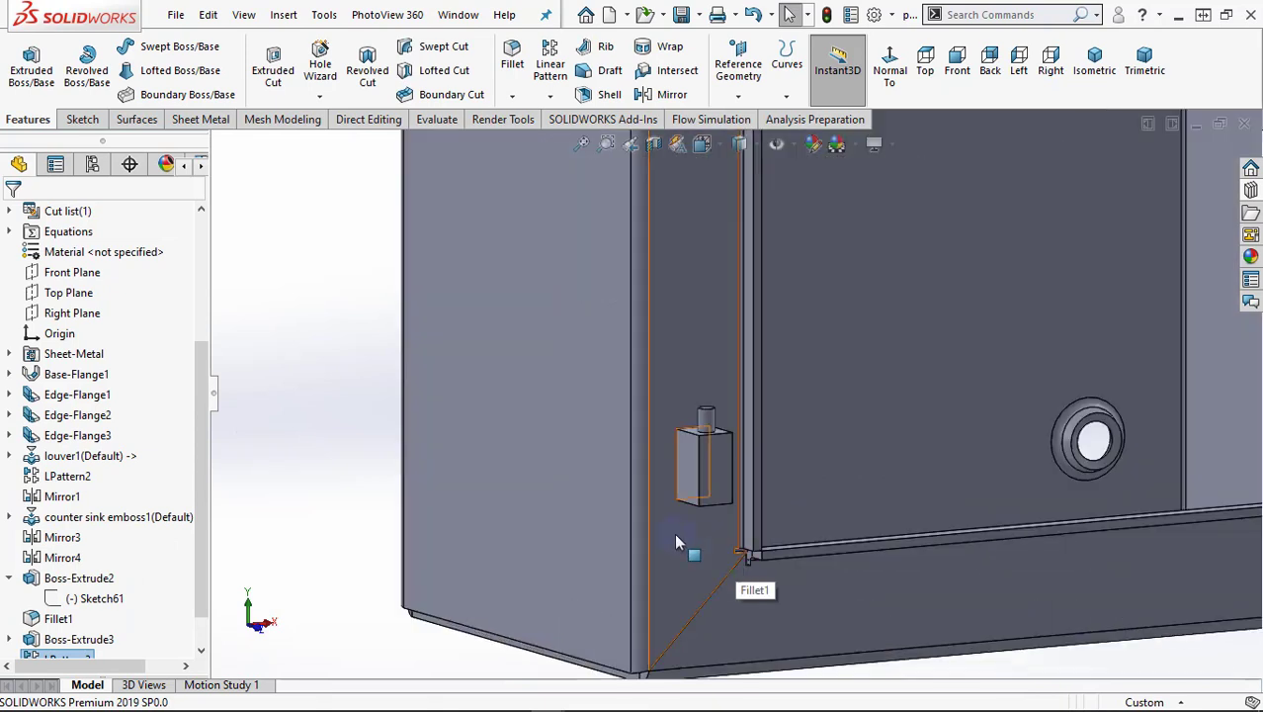
{"action": "scroll", "coordinate": [193, 613], "scroll_direction": "down", "scroll_amount": 2}
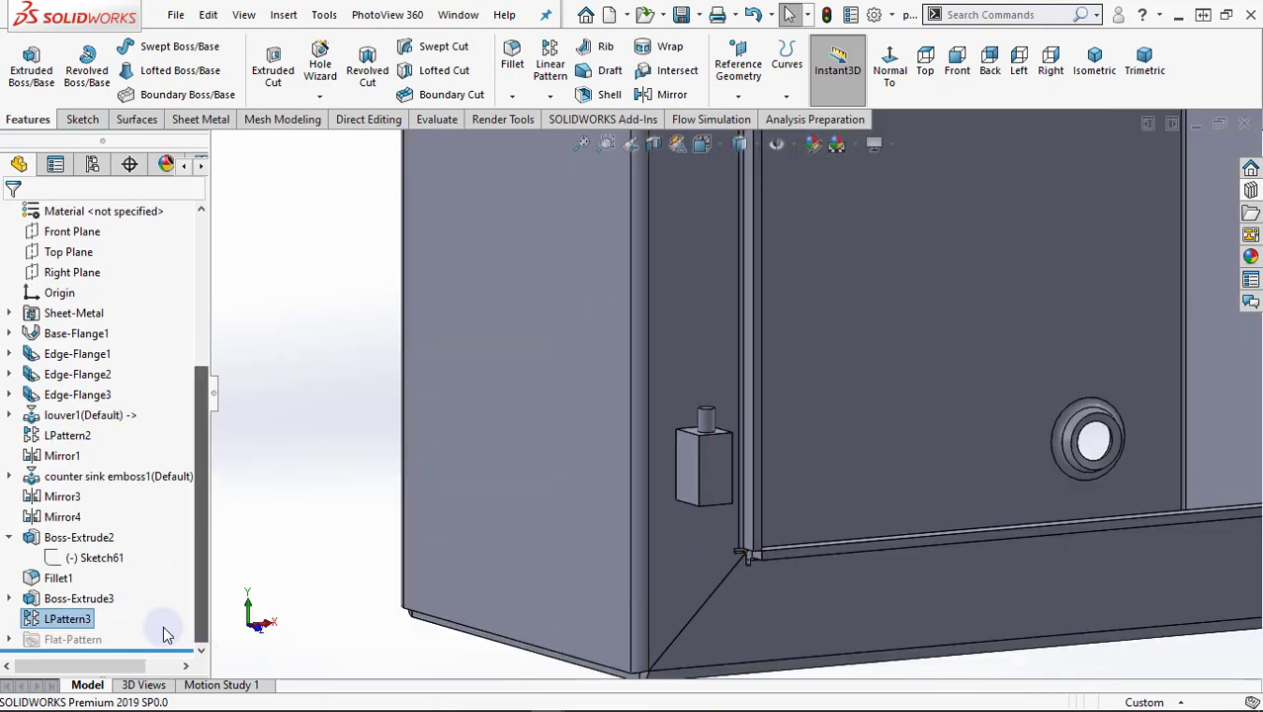
{"action": "left_click", "coordinate": [35, 618]}
{"action": "left_click", "coordinate": [49, 568]}
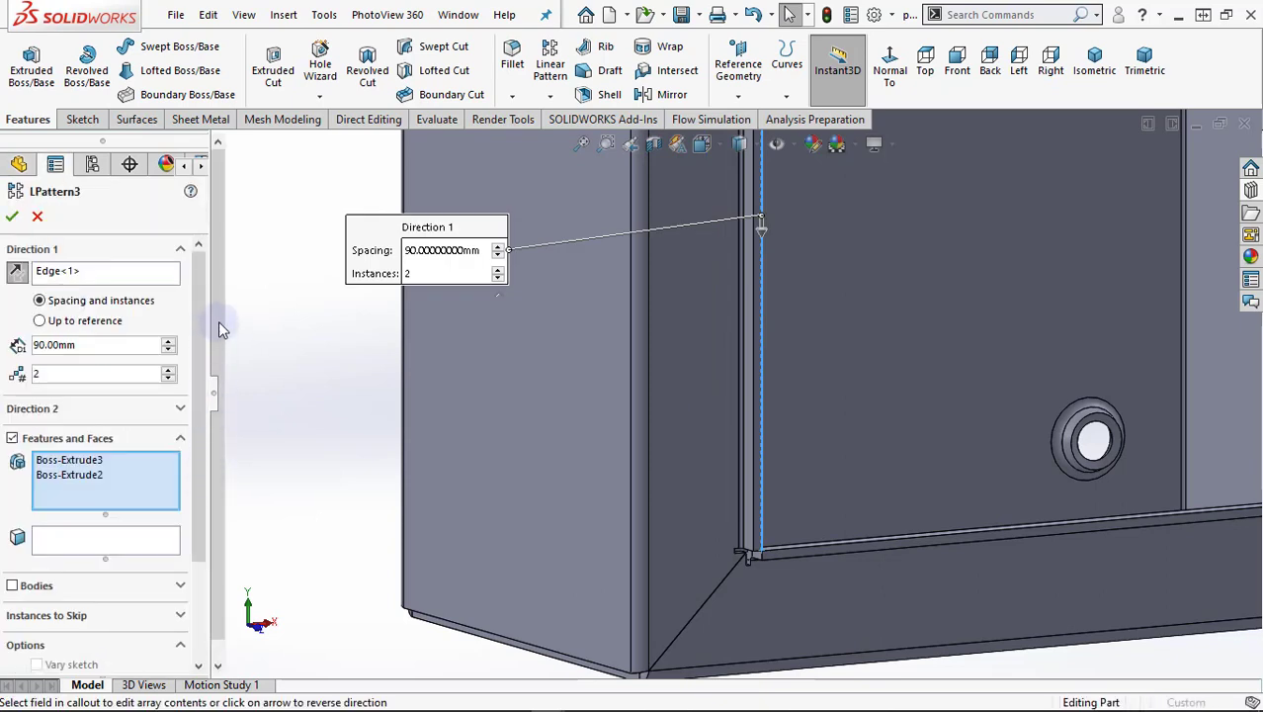
{"action": "left_click", "coordinate": [212, 393]}
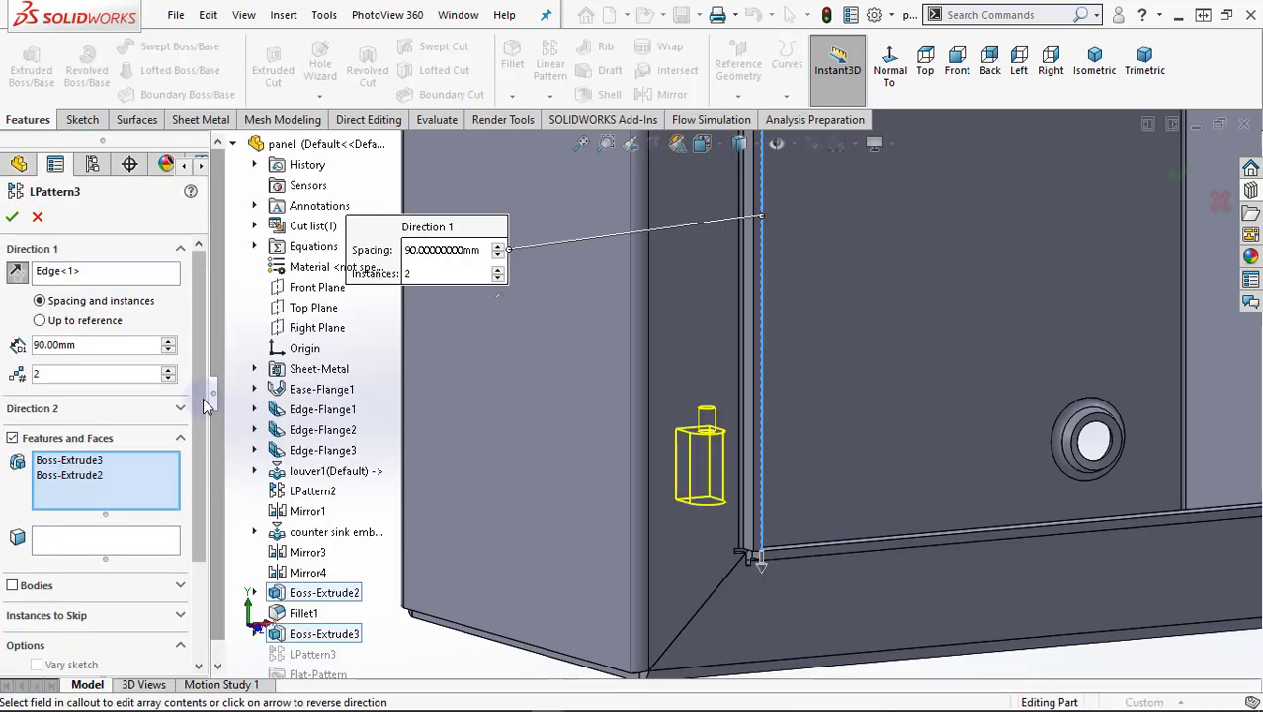
{"action": "left_click", "coordinate": [305, 614]}
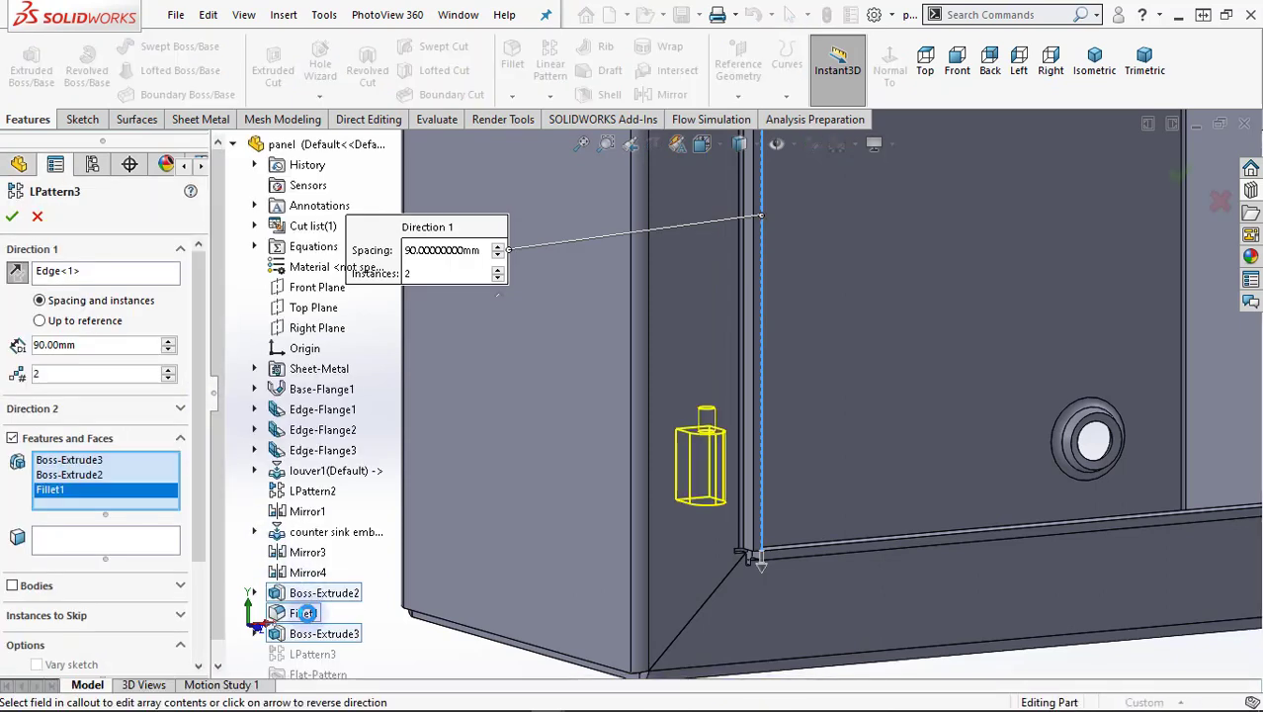
{"action": "left_click", "coordinate": [12, 218]}
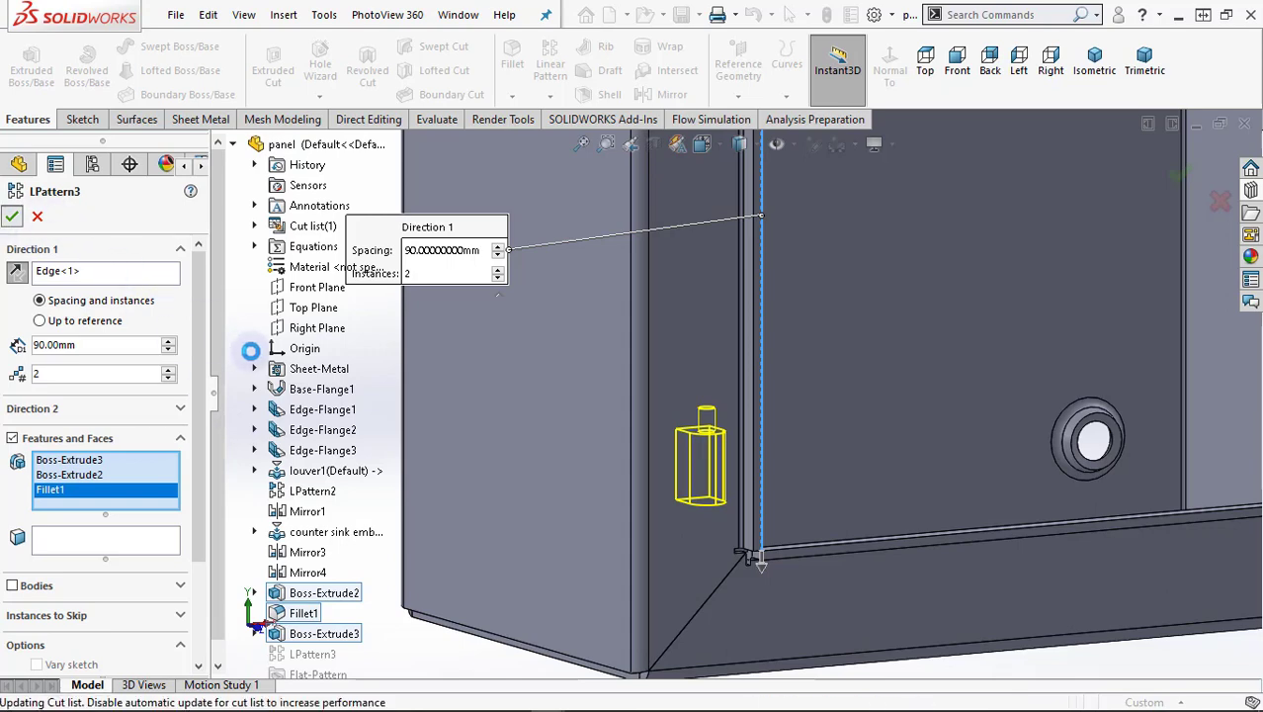
Fit the enclosure in an isometric view and save the part
{"action": "key", "text": "f"}
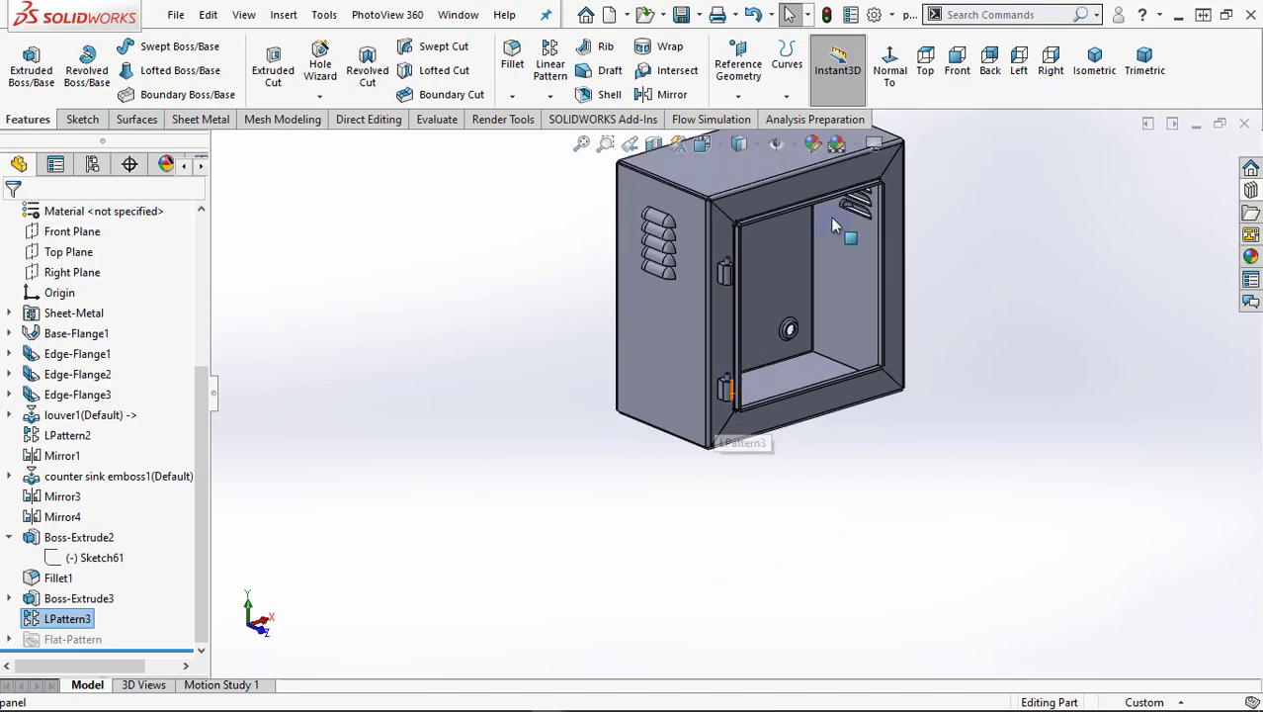
{"action": "key", "text": "ctrl+7"}
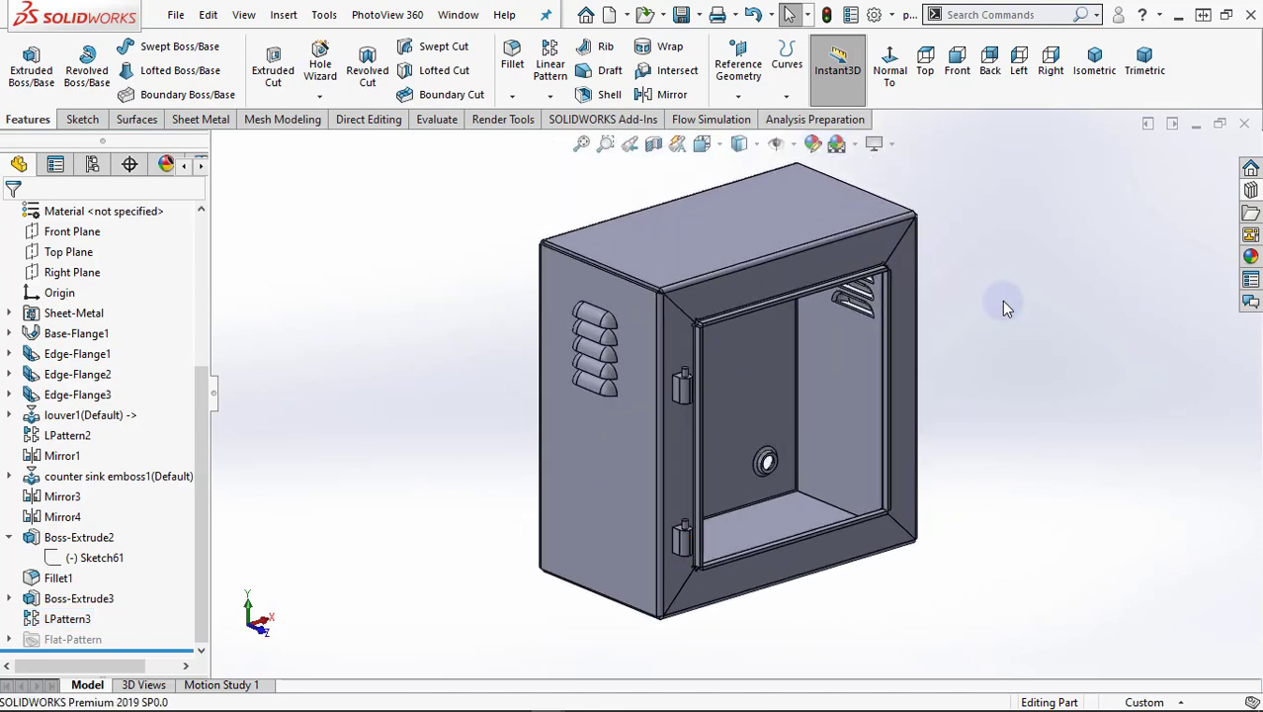
{"action": "left_click", "coordinate": [175, 14]}
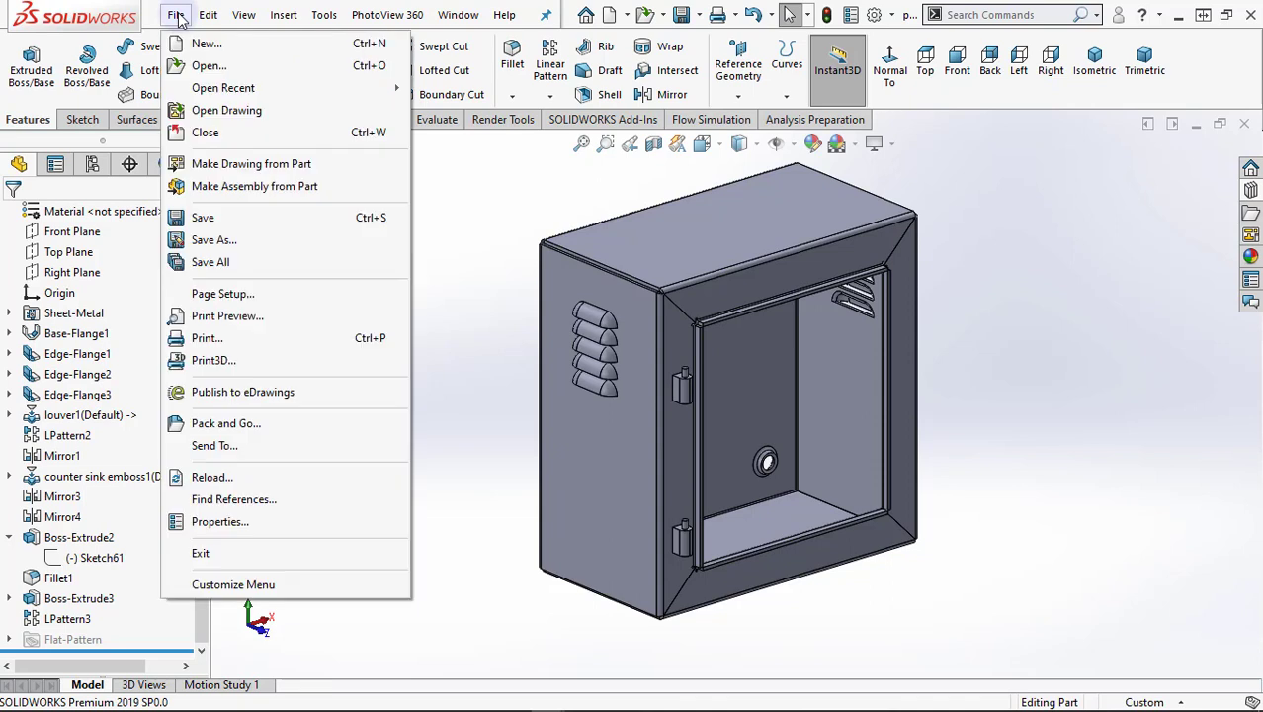
{"action": "left_click", "coordinate": [220, 225]}
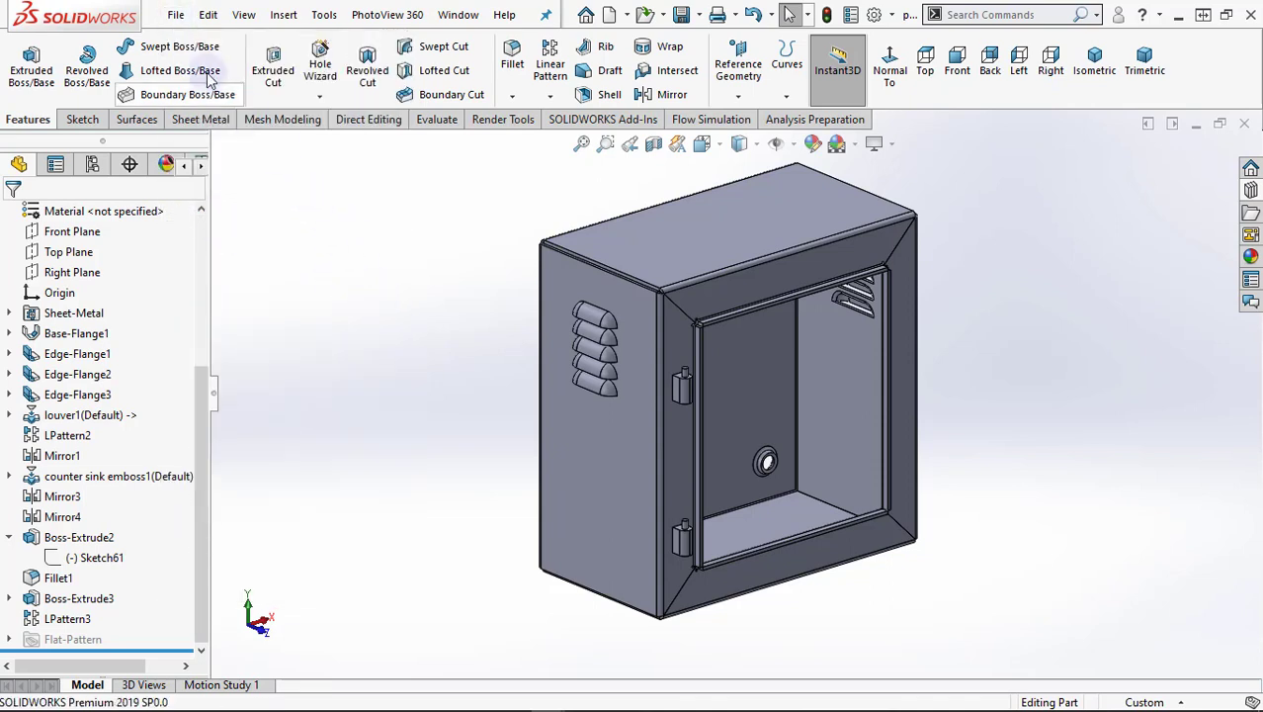
Create a new blank part document, Part6
{"action": "left_click", "coordinate": [175, 13]}
{"action": "left_click", "coordinate": [204, 47]}
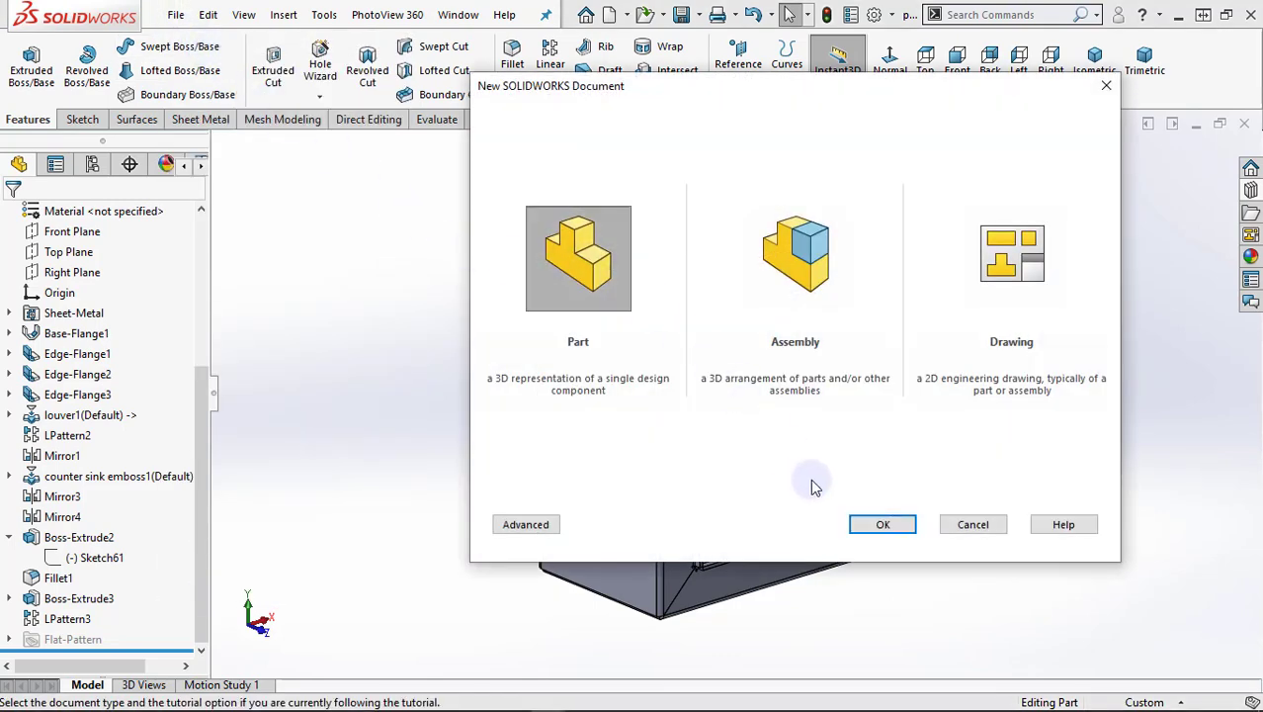
{"action": "left_click", "coordinate": [881, 525]}
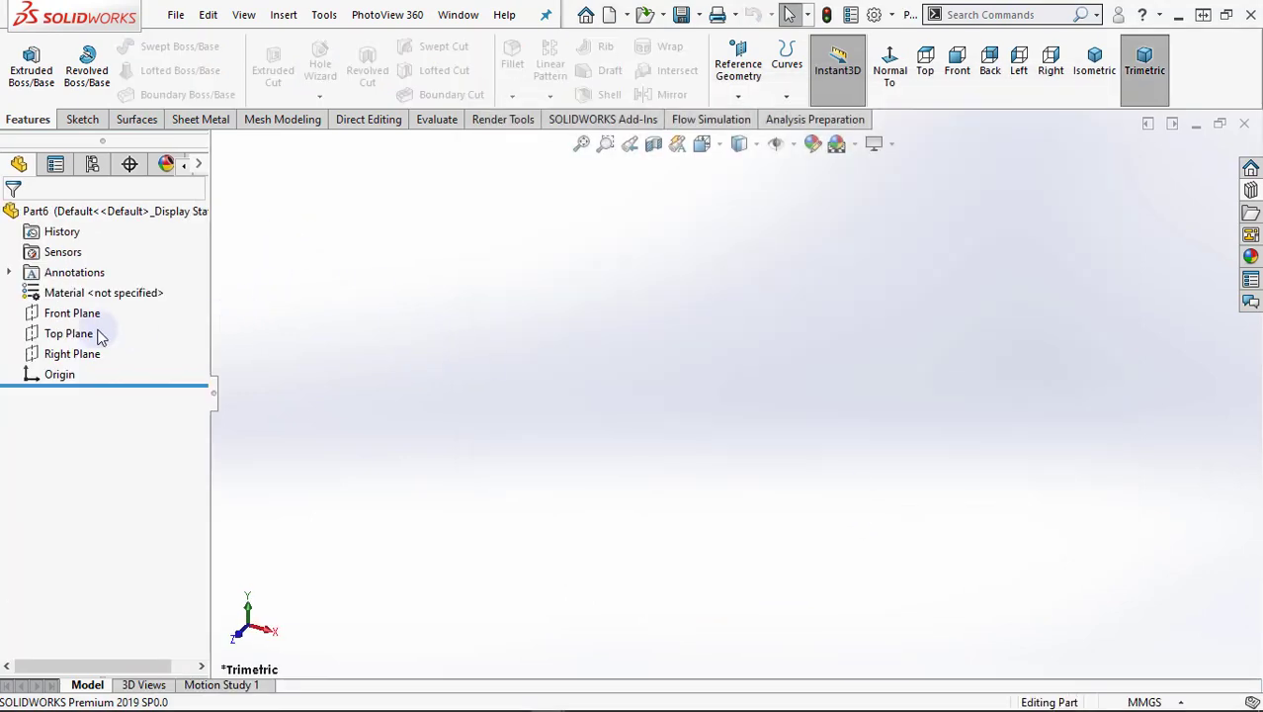
Sketch a centre rectangle on the Front Plane centred at the origin
{"action": "left_click", "coordinate": [76, 317]}
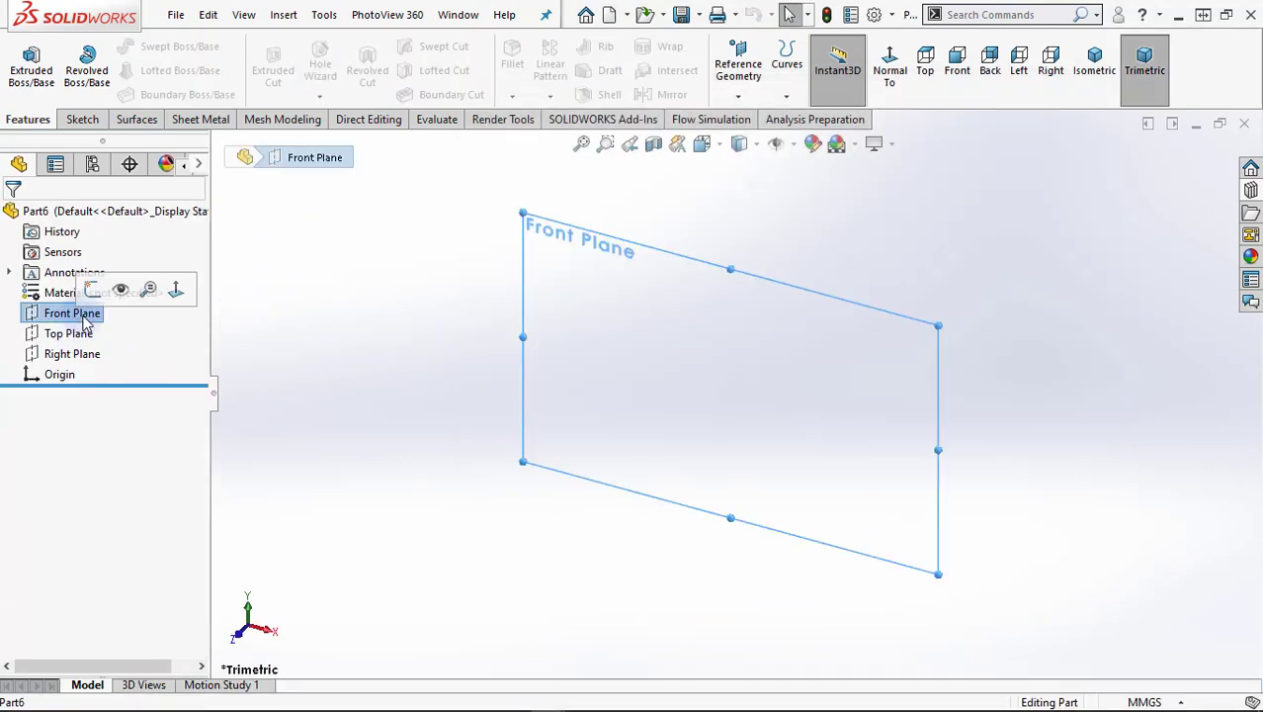
{"action": "left_click", "coordinate": [82, 119]}
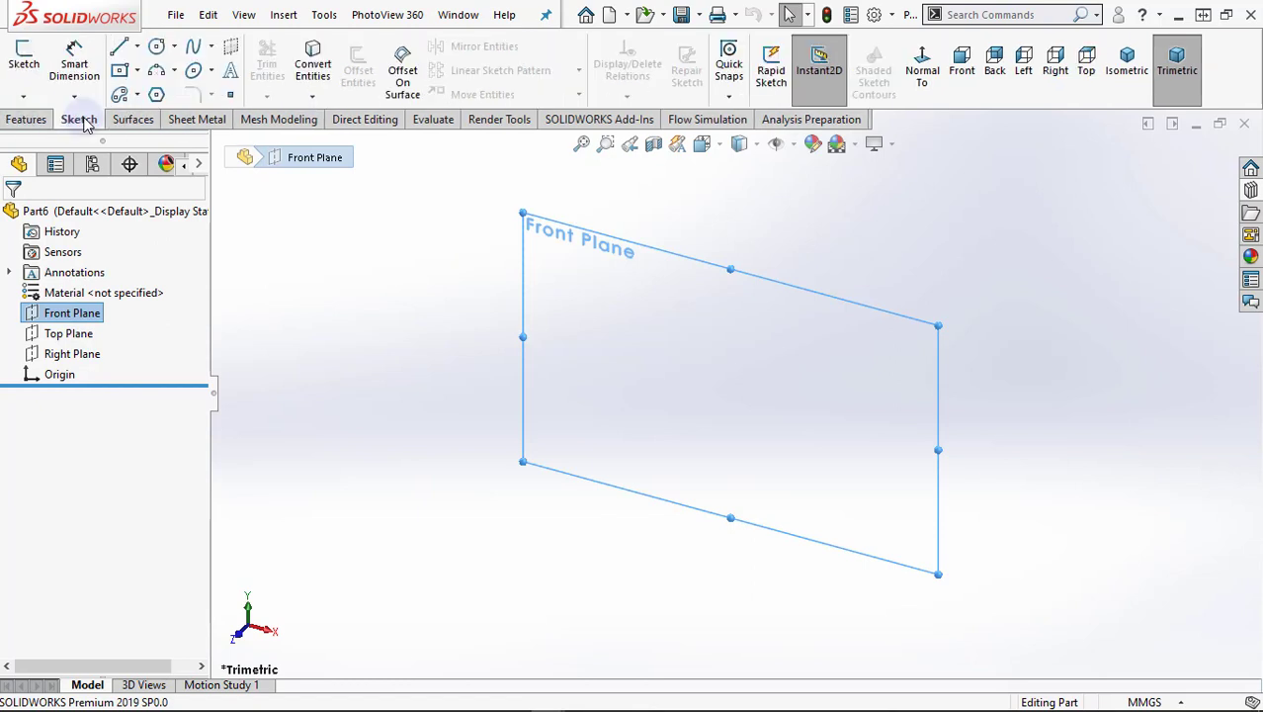
{"action": "left_click", "coordinate": [138, 70]}
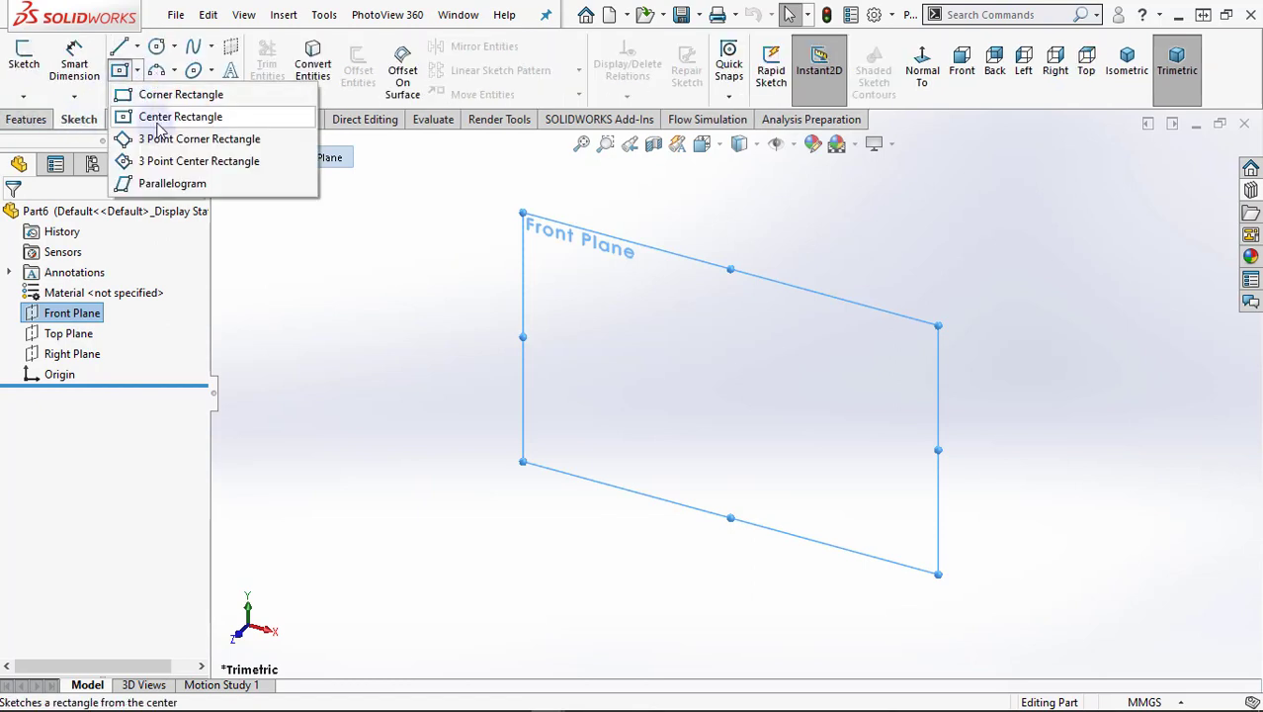
{"action": "left_click", "coordinate": [156, 126]}
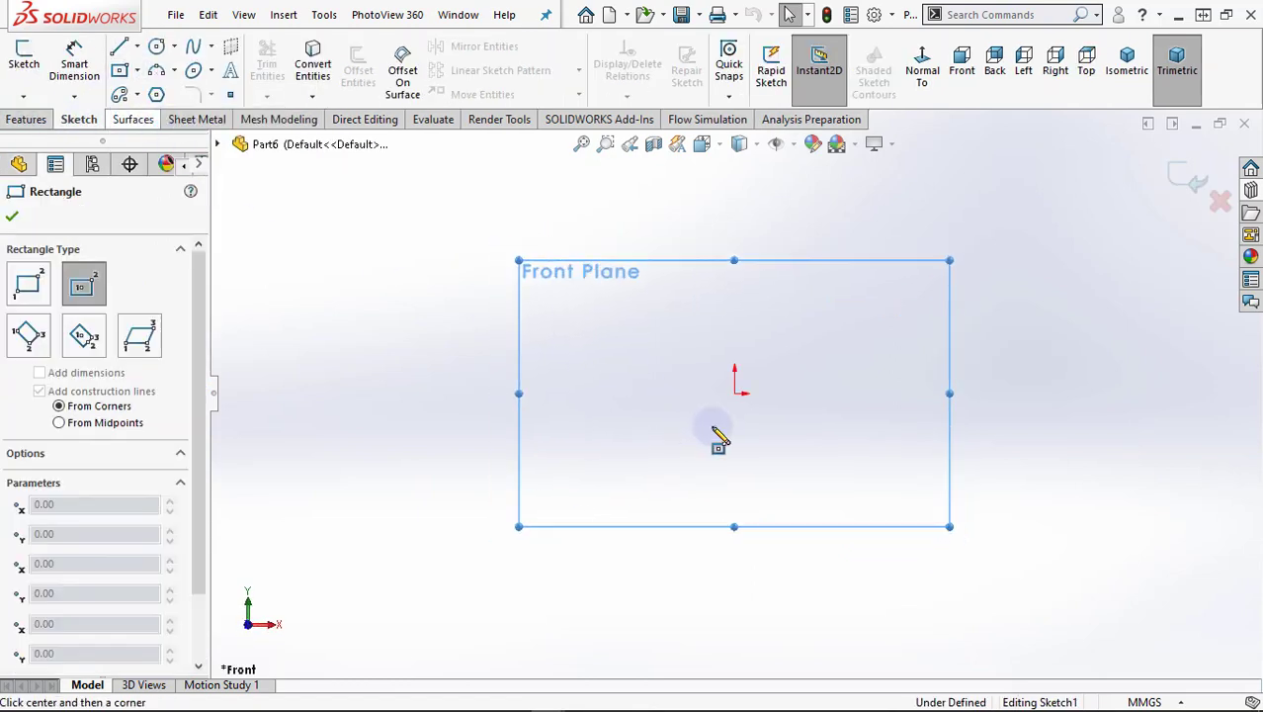
{"action": "left_click", "coordinate": [735, 392]}
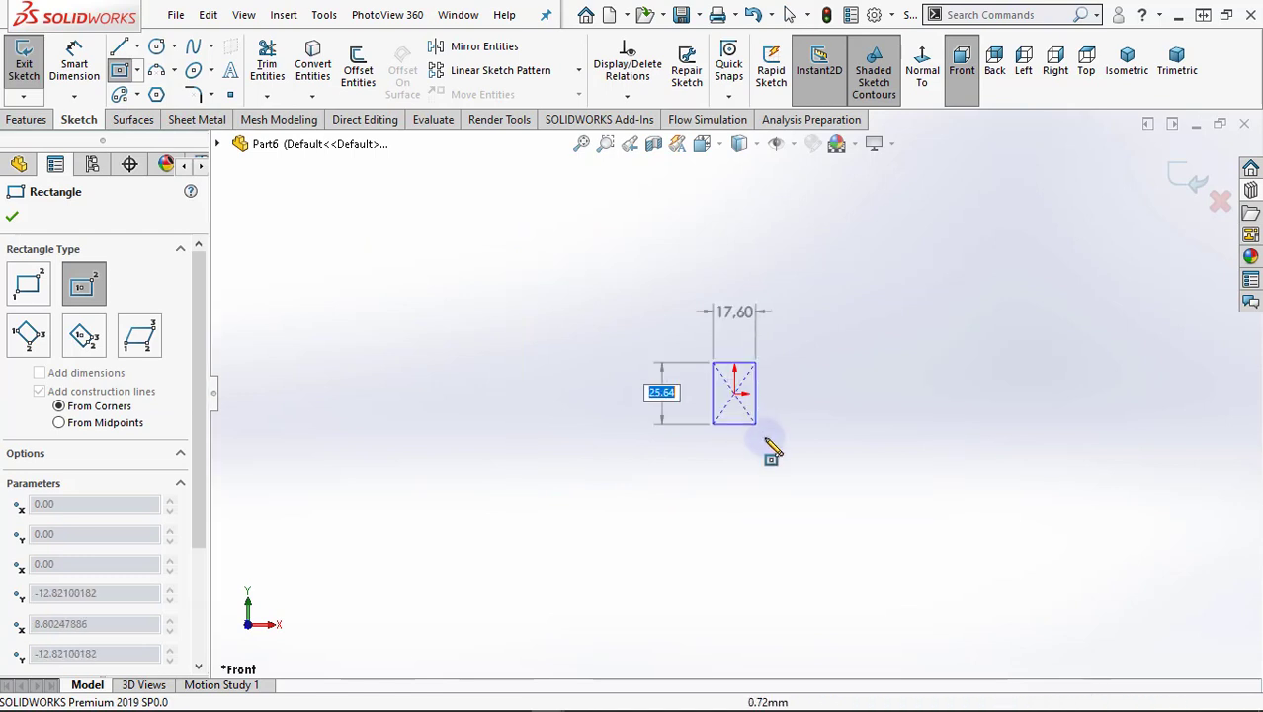
{"action": "left_click", "coordinate": [835, 528]}
Dimension the rectangle 155 mm wide and 190 mm tall
{"action": "left_click", "coordinate": [77, 71]}
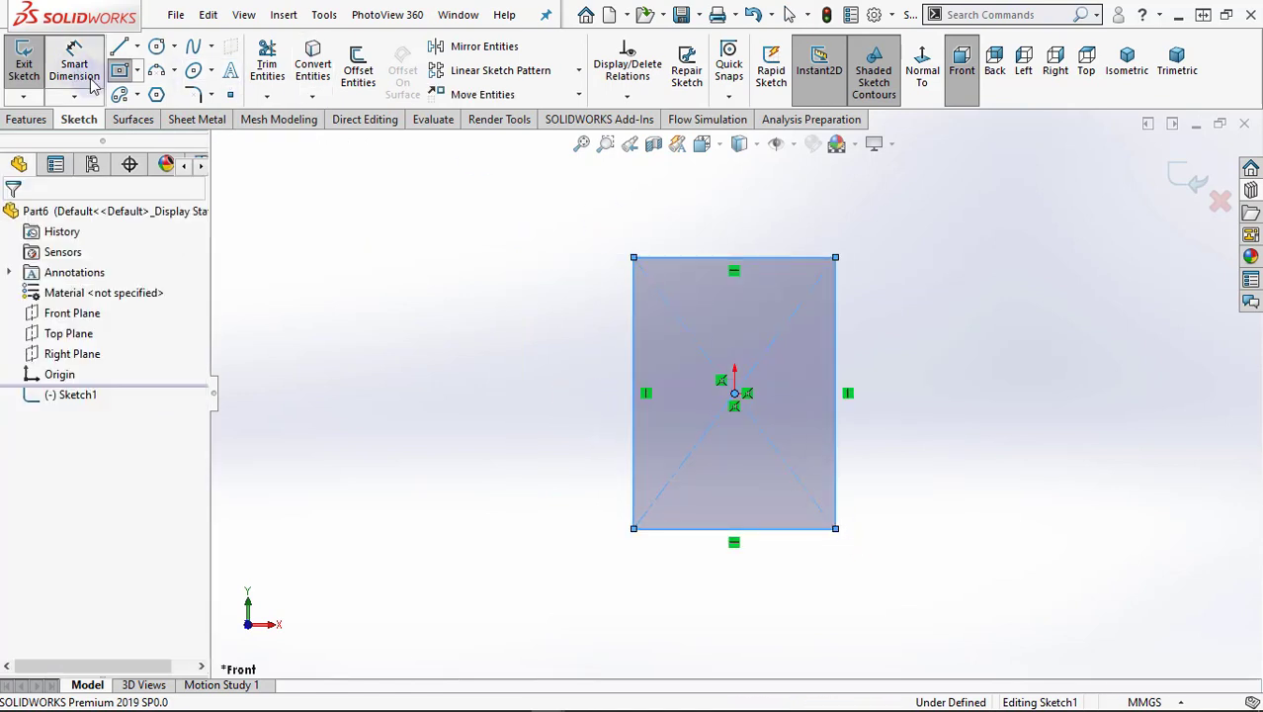
{"action": "left_click", "coordinate": [689, 259]}
{"action": "left_click", "coordinate": [732, 220]}
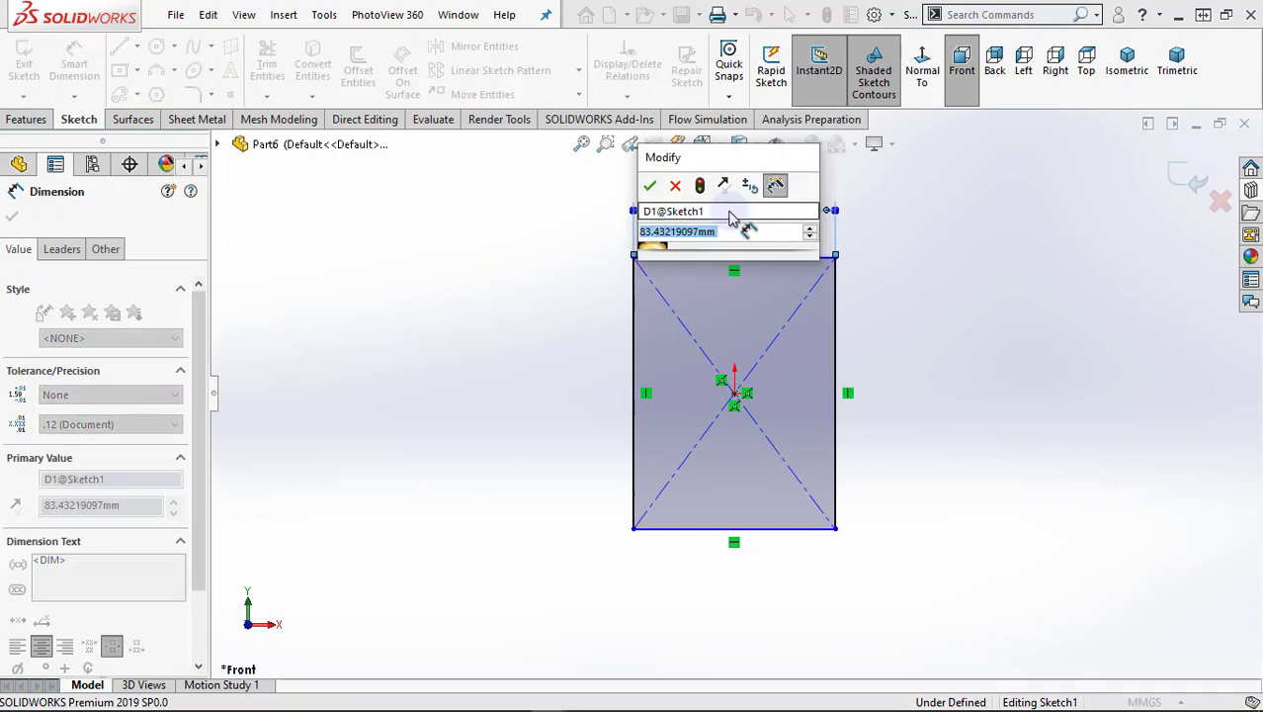
{"action": "type", "text": "155"}
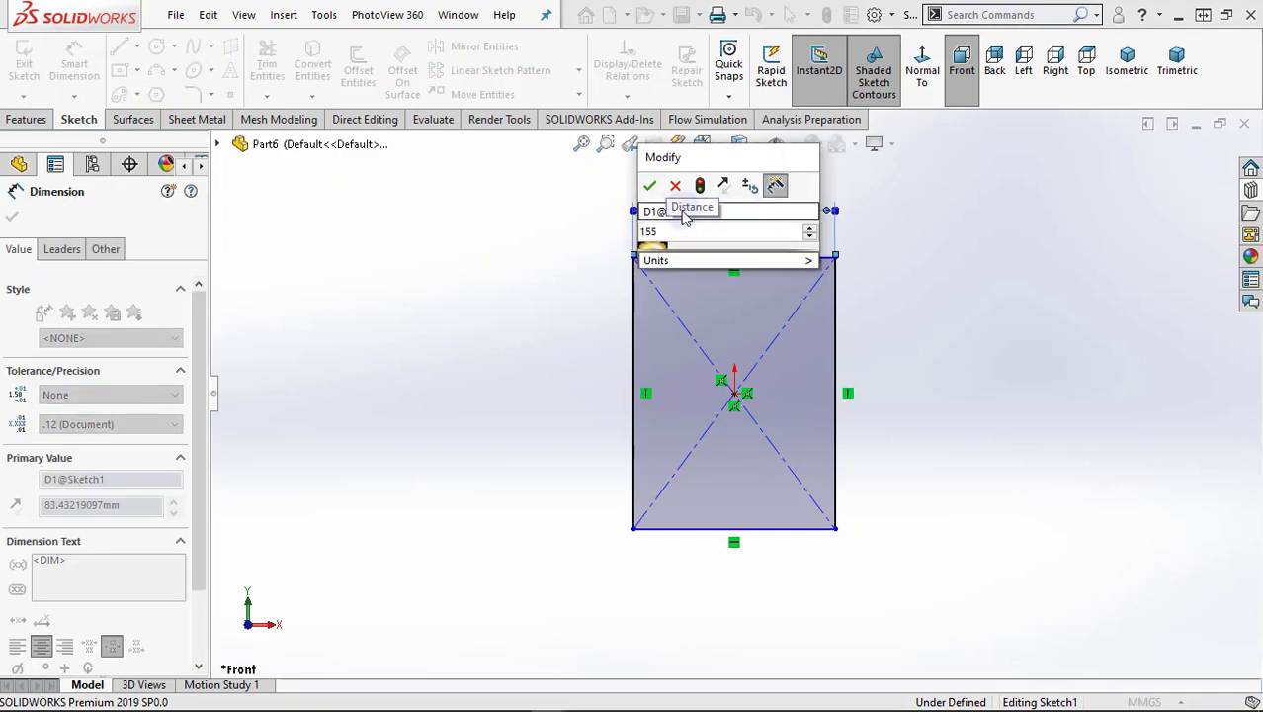
{"action": "left_click", "coordinate": [650, 187]}
{"action": "left_click", "coordinate": [633, 336]}
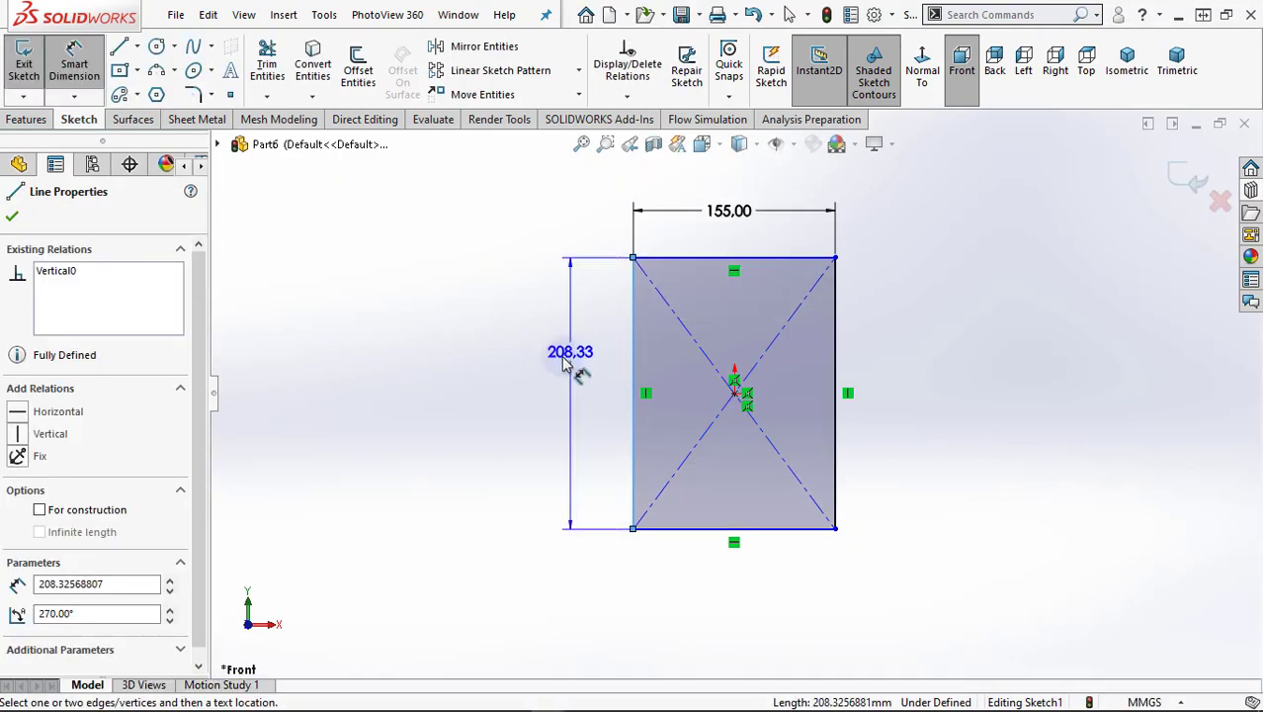
{"action": "left_click", "coordinate": [522, 403]}
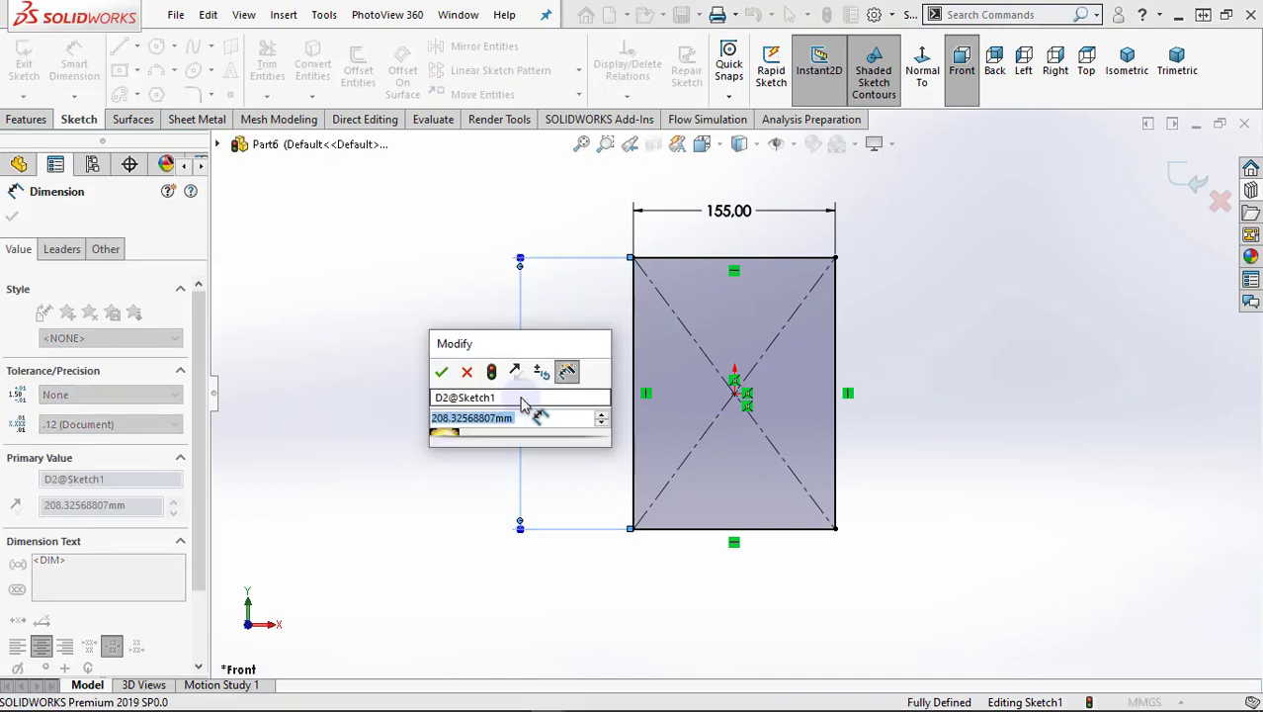
{"action": "type", "text": "190"}
{"action": "key", "text": "Return"}
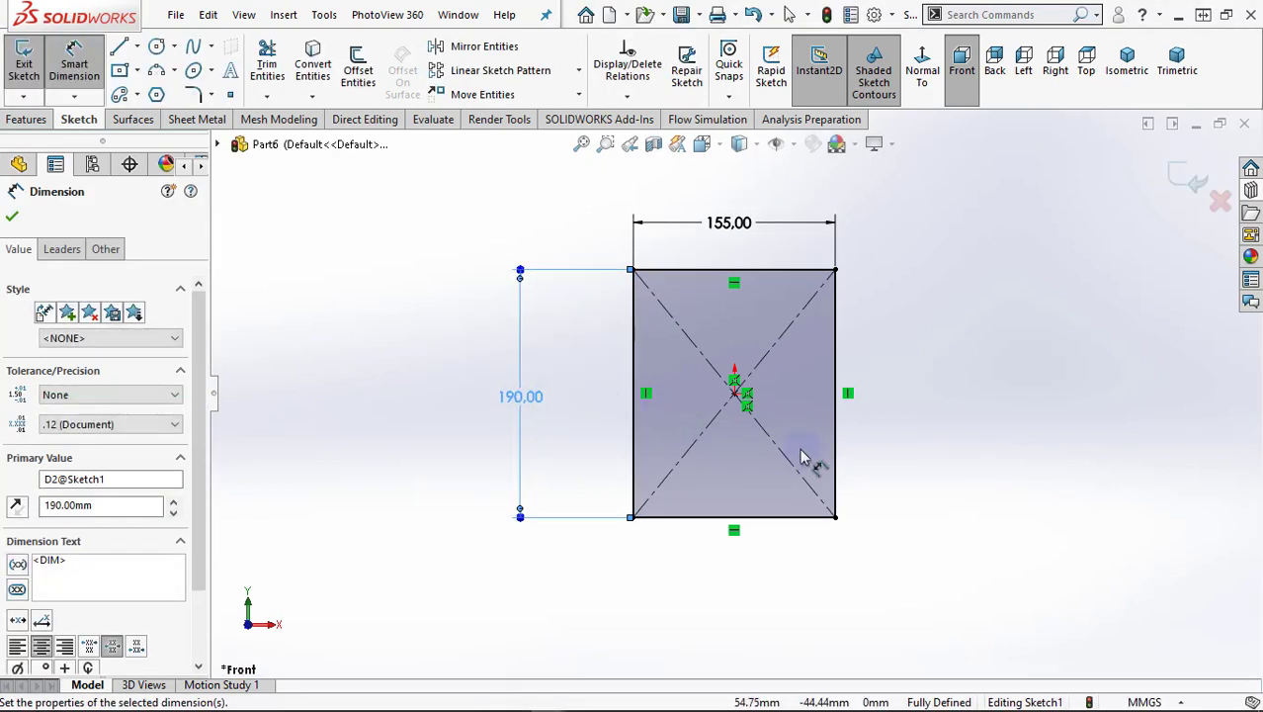
{"action": "left_click", "coordinate": [12, 216]}
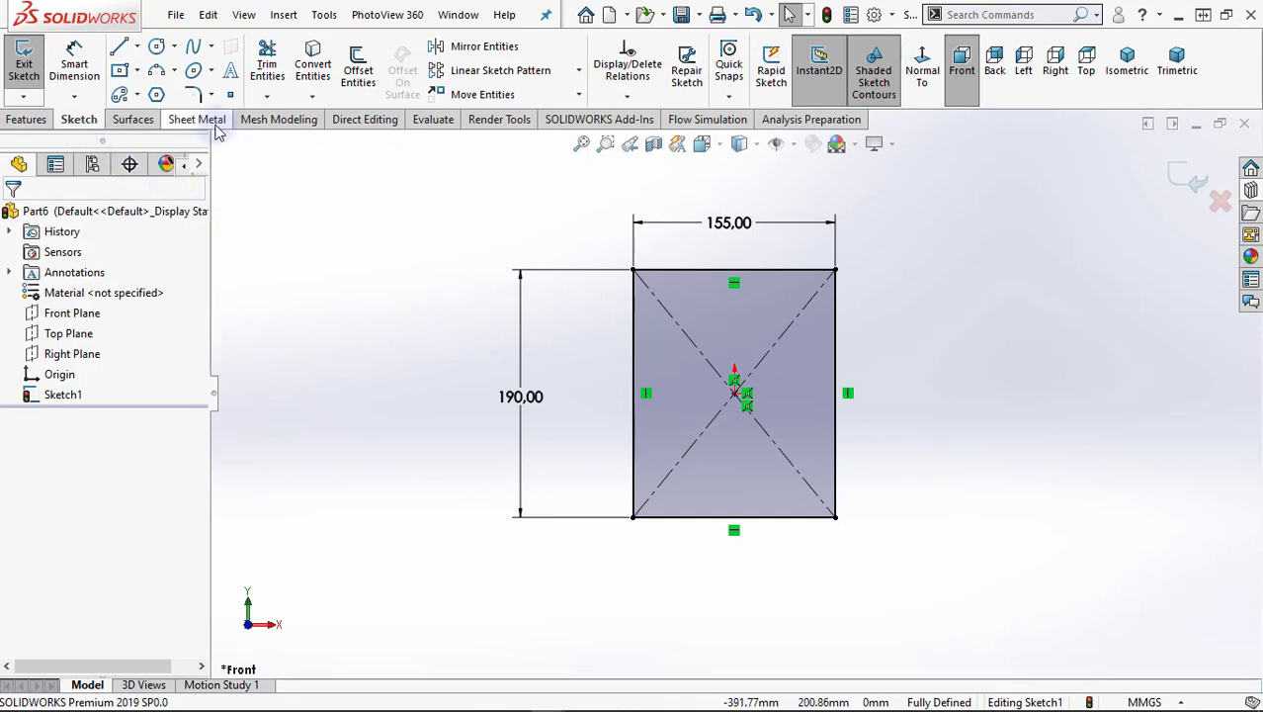
{"action": "left_click", "coordinate": [209, 121]}
Turn the rectangle into a 2 mm base flange and start an edge flange on its top edge
{"action": "left_click", "coordinate": [34, 61]}
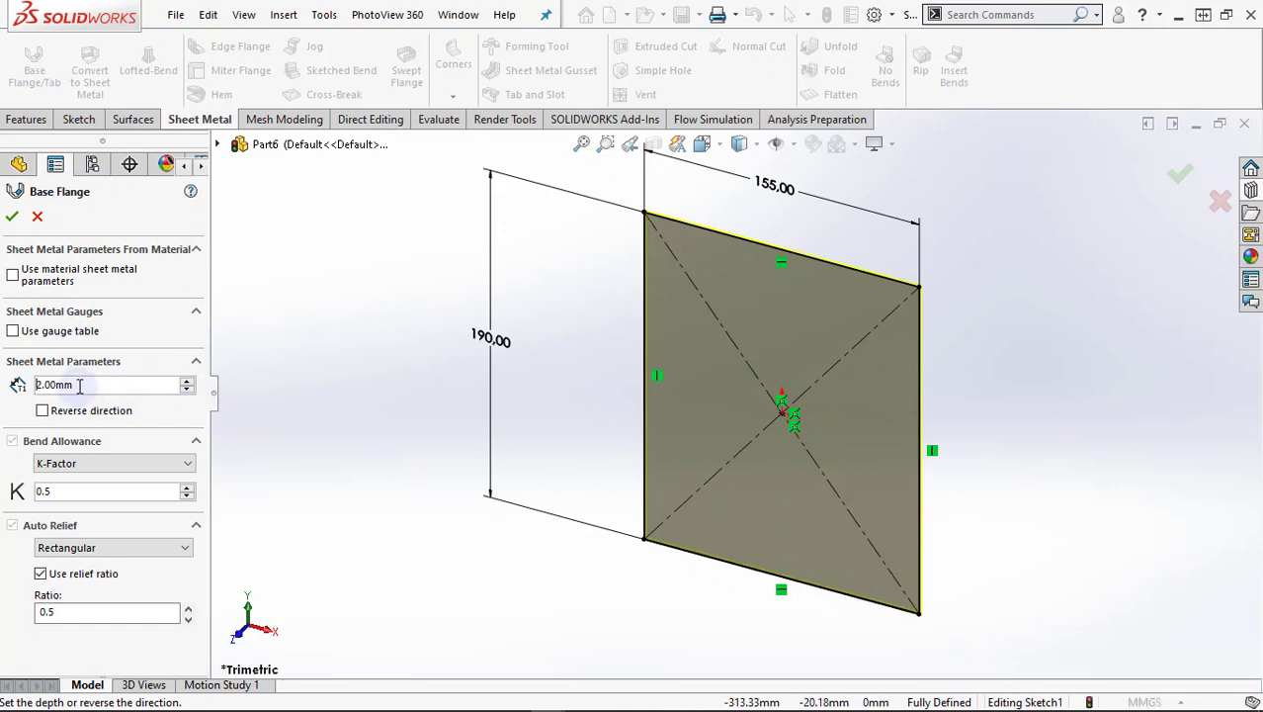
{"action": "left_click", "coordinate": [12, 218]}
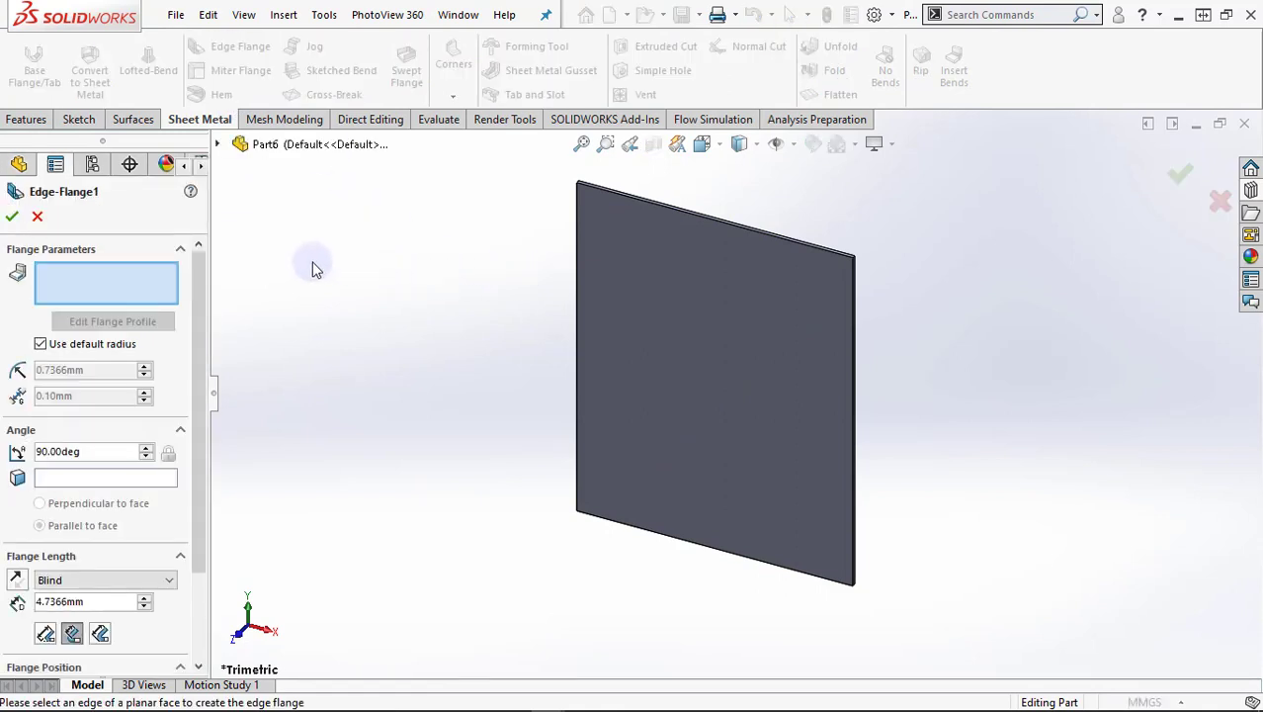
{"action": "scroll", "coordinate": [848, 230], "scroll_direction": "down", "scroll_amount": 3}
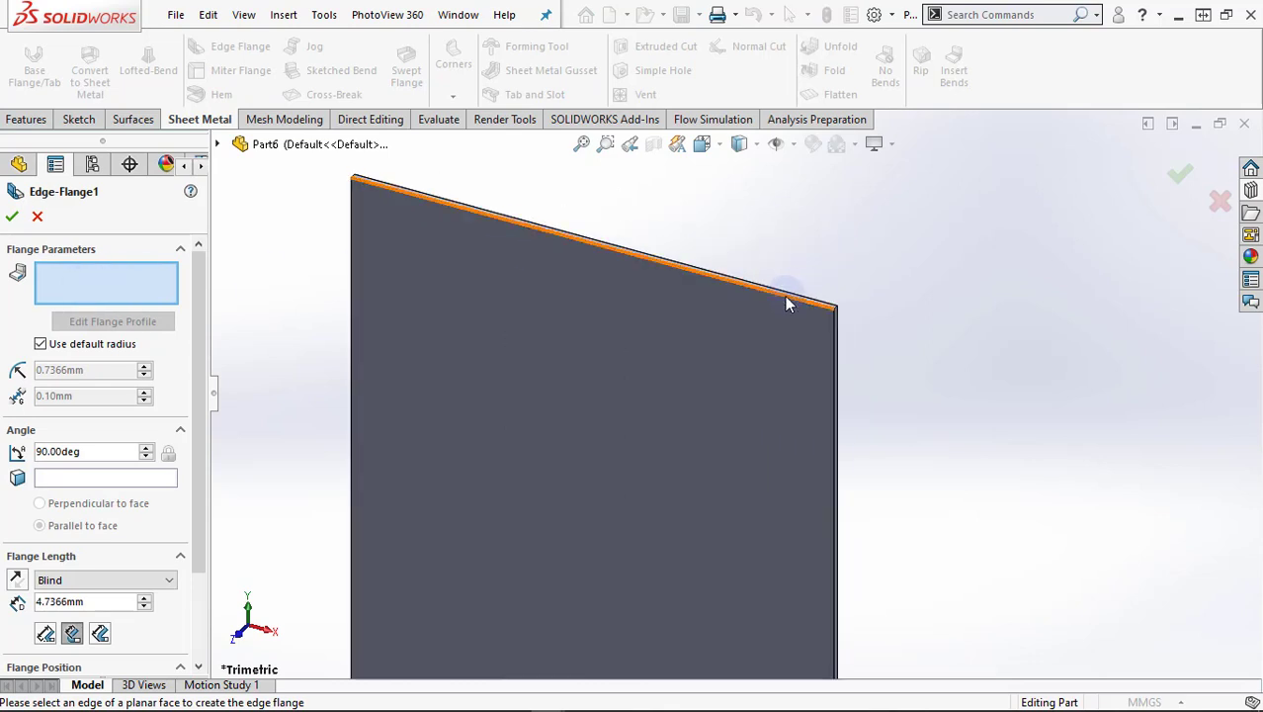
{"action": "left_click", "coordinate": [823, 278]}
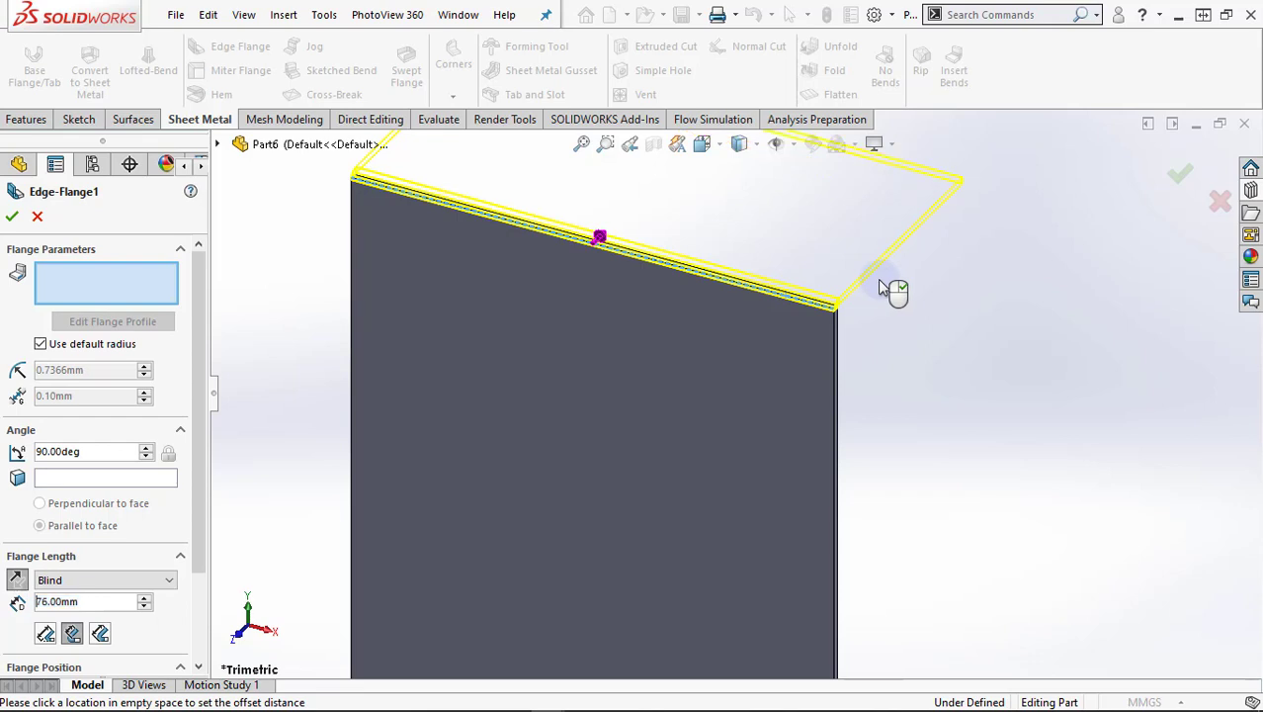
{"action": "left_click", "coordinate": [883, 287]}
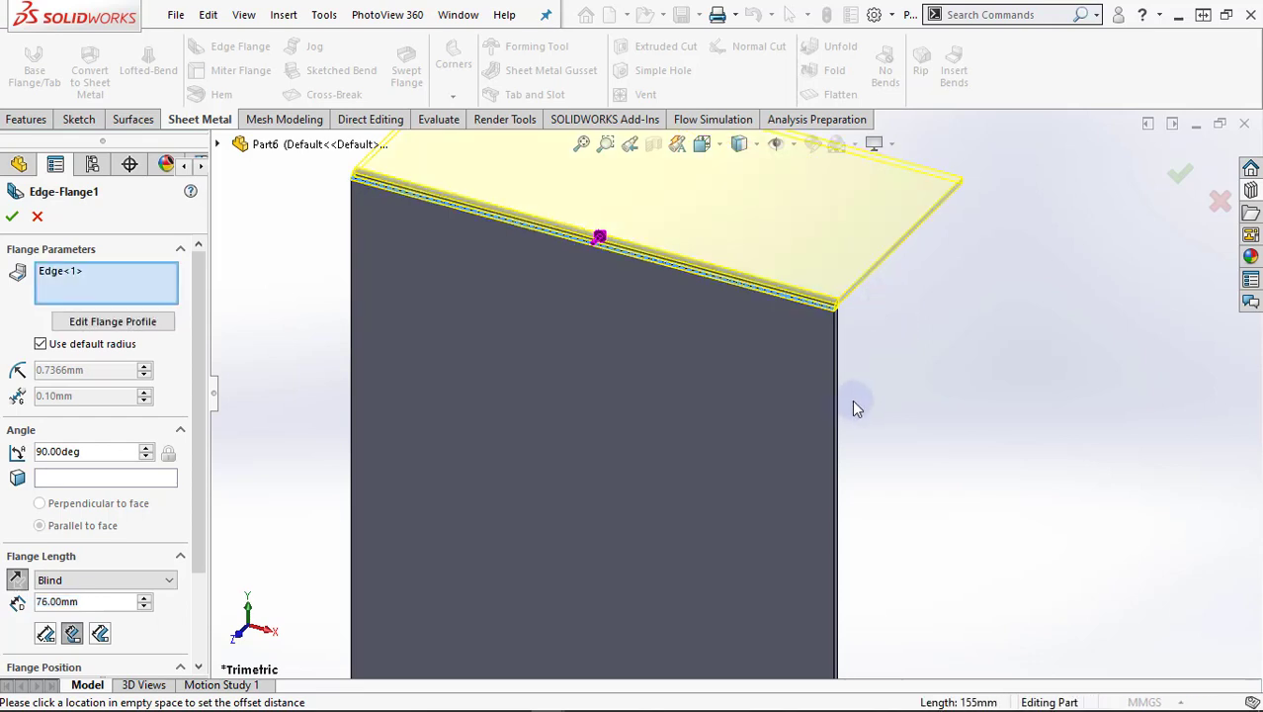
Add edge flanges on both vertical edges and the bottom edge, all 10 mm long
{"action": "left_click", "coordinate": [911, 370]}
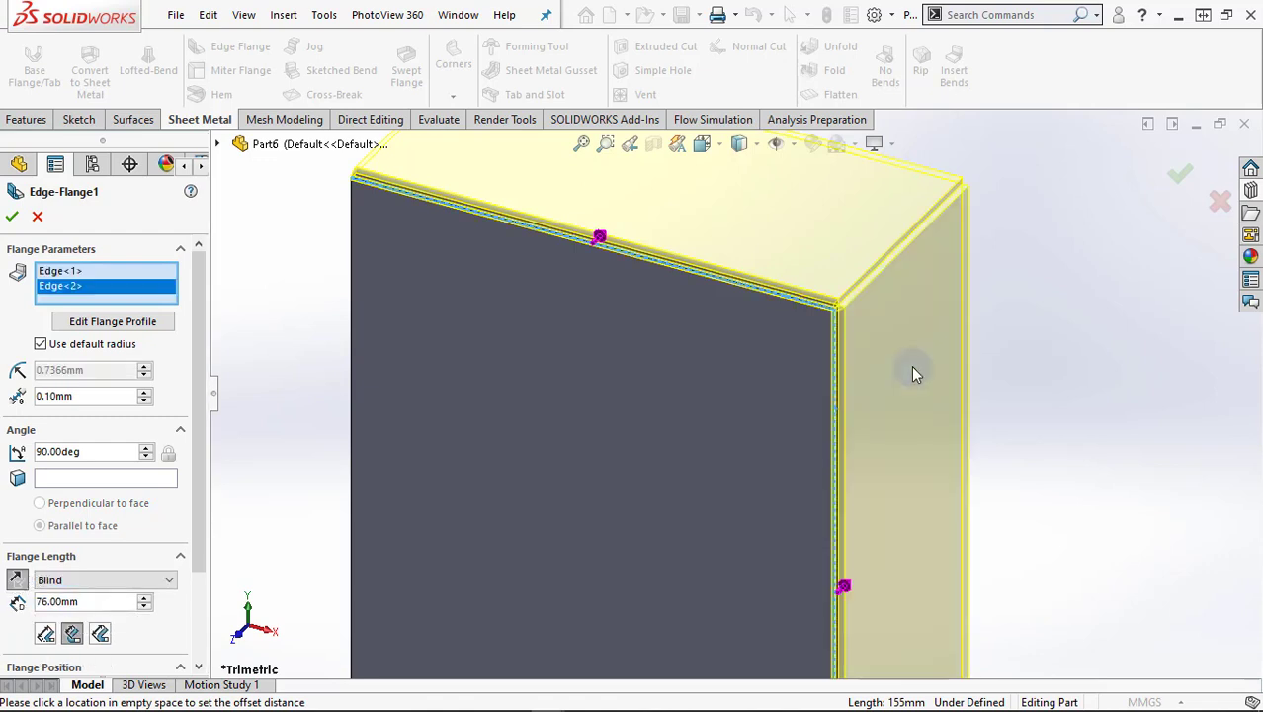
{"action": "key", "text": "f"}
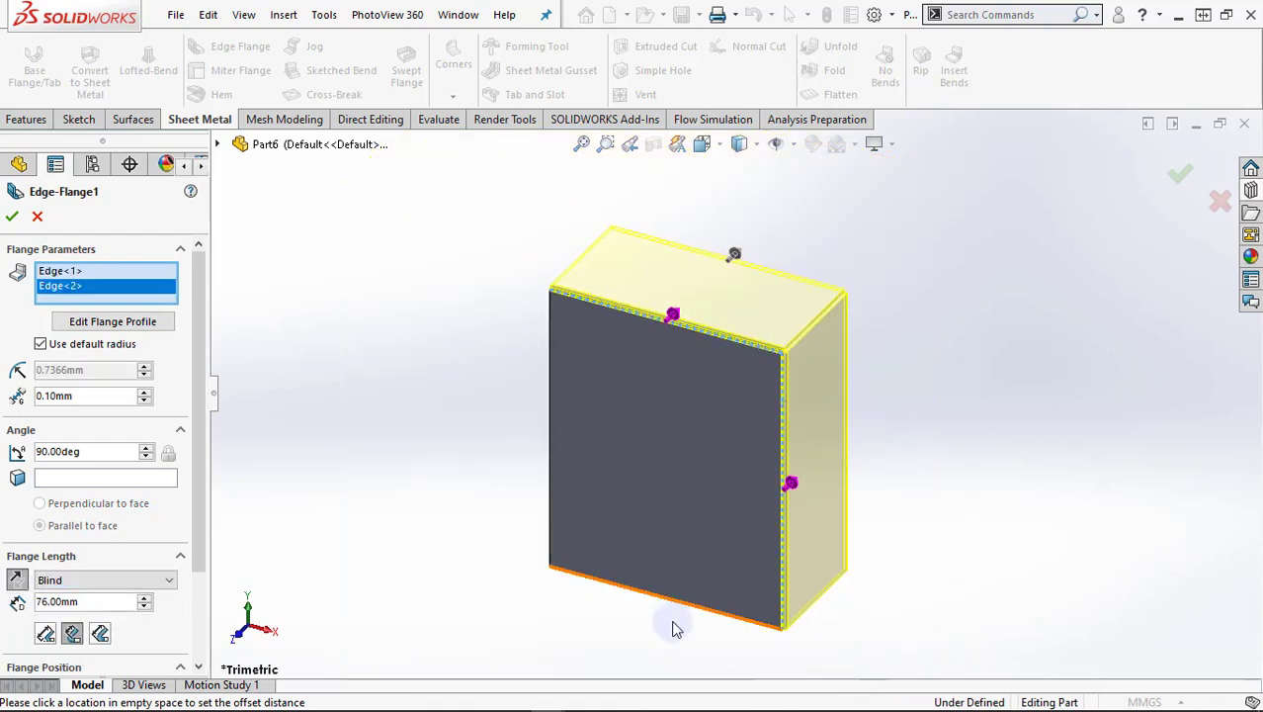
{"action": "mouse_move", "coordinate": [669, 633]}
{"action": "middle_mouse_down"}
{"action": "mouse_move", "coordinate": [725, 437]}
{"action": "mouse_move", "coordinate": [829, 355]}
{"action": "mouse_move", "coordinate": [912, 486]}
{"action": "mouse_move", "coordinate": [710, 578]}
{"action": "mouse_move", "coordinate": [545, 613]}
{"action": "mouse_move", "coordinate": [610, 615]}
{"action": "middle_mouse_up"}
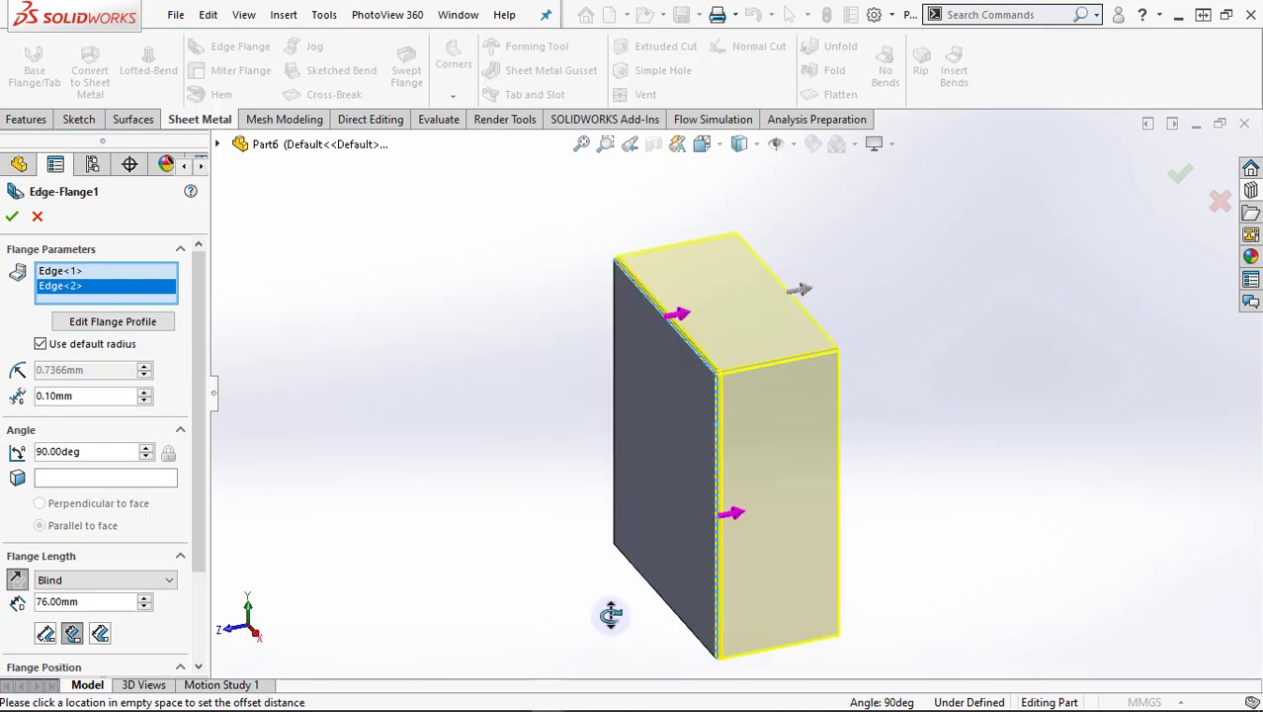
{"action": "mouse_move", "coordinate": [877, 547]}
{"action": "middle_mouse_down"}
{"action": "mouse_move", "coordinate": [767, 552]}
{"action": "mouse_move", "coordinate": [773, 534]}
{"action": "mouse_move", "coordinate": [733, 508]}
{"action": "mouse_move", "coordinate": [630, 499]}
{"action": "middle_mouse_up"}
{"action": "mouse_move", "coordinate": [654, 618]}
{"action": "middle_mouse_down"}
{"action": "mouse_move", "coordinate": [662, 642]}
{"action": "mouse_move", "coordinate": [685, 601]}
{"action": "middle_mouse_up"}
{"action": "scroll", "coordinate": [692, 593], "scroll_direction": "down", "scroll_amount": 2}
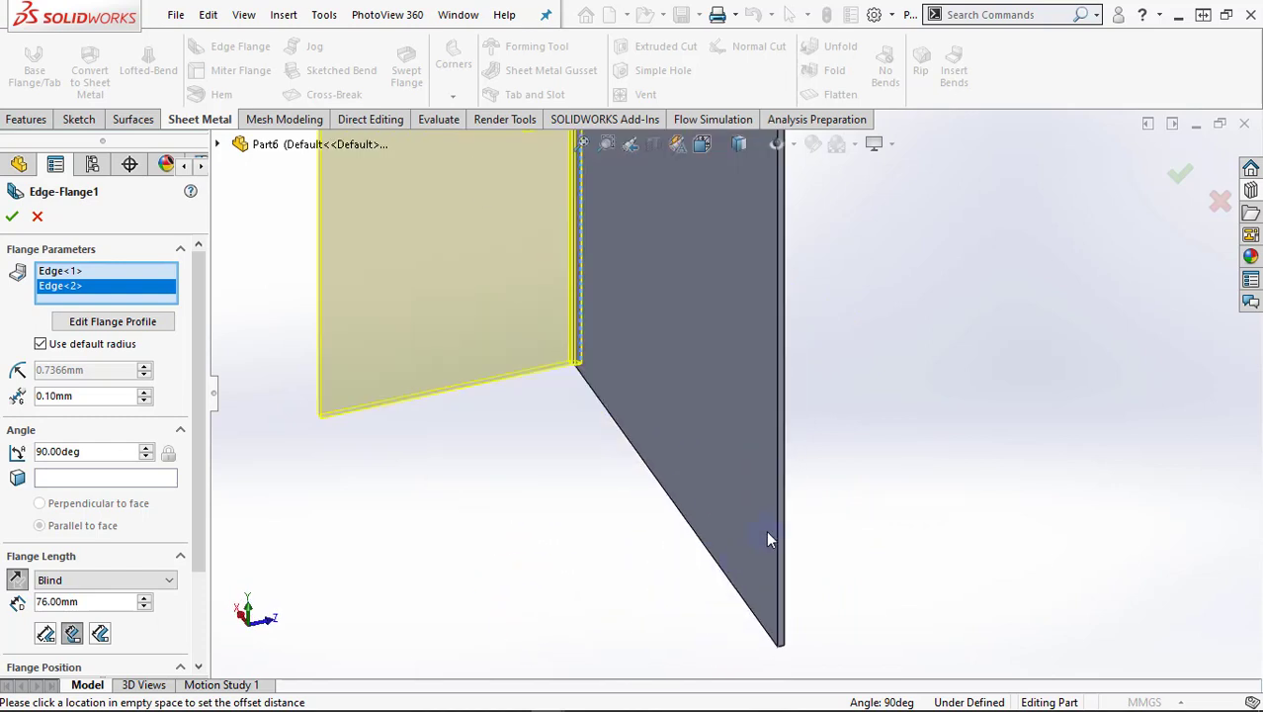
{"action": "left_click", "coordinate": [788, 514]}
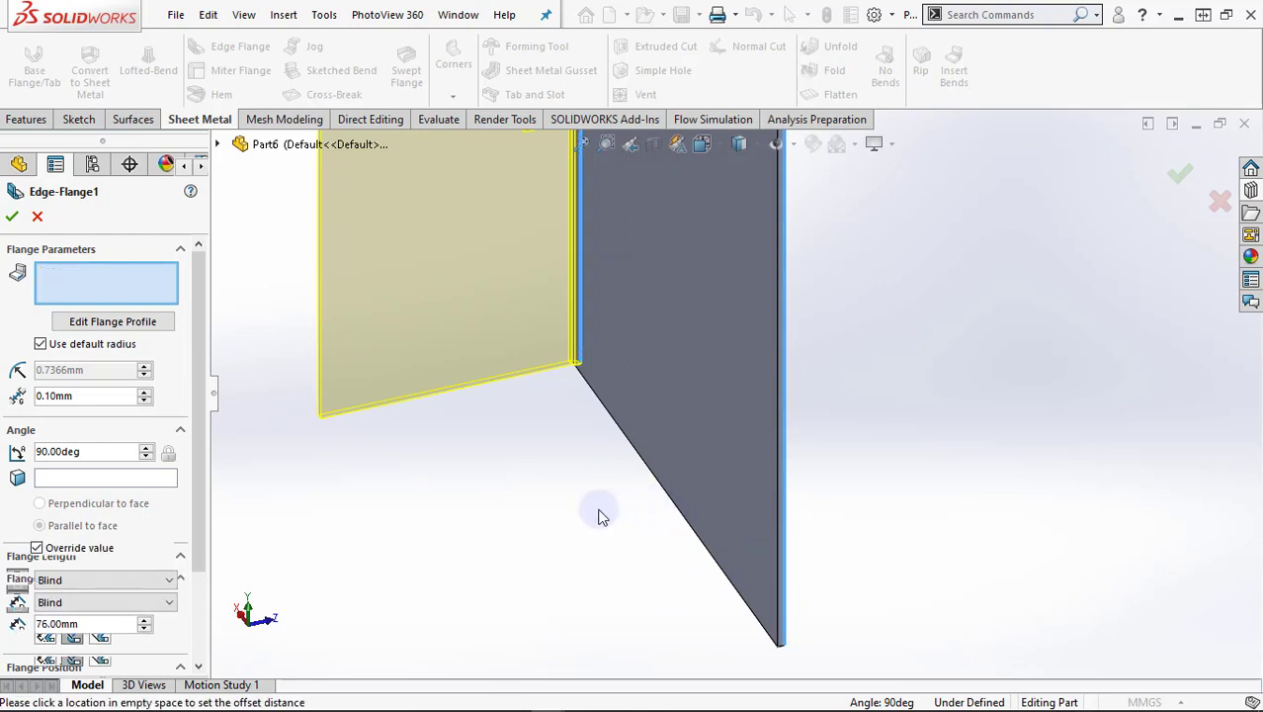
{"action": "middle_click_drag", "start_coordinate": [455, 553], "coordinate": [468, 313]}
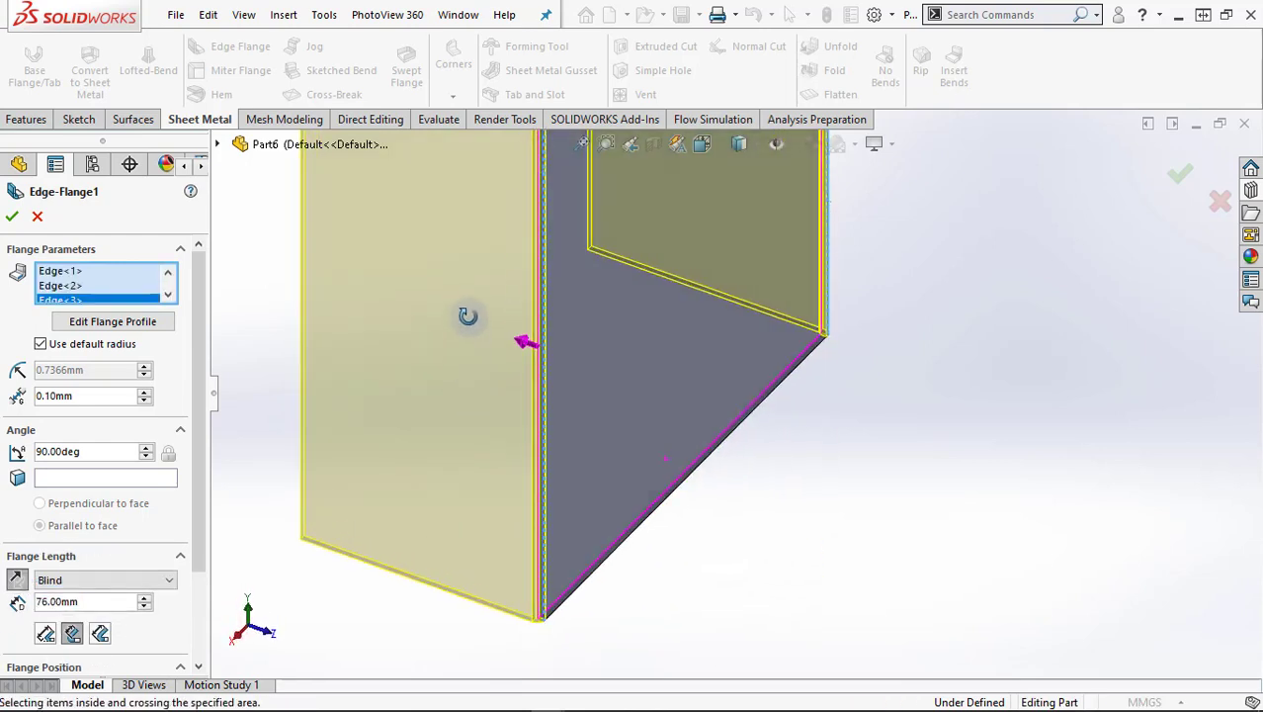
{"action": "left_click", "coordinate": [647, 524]}
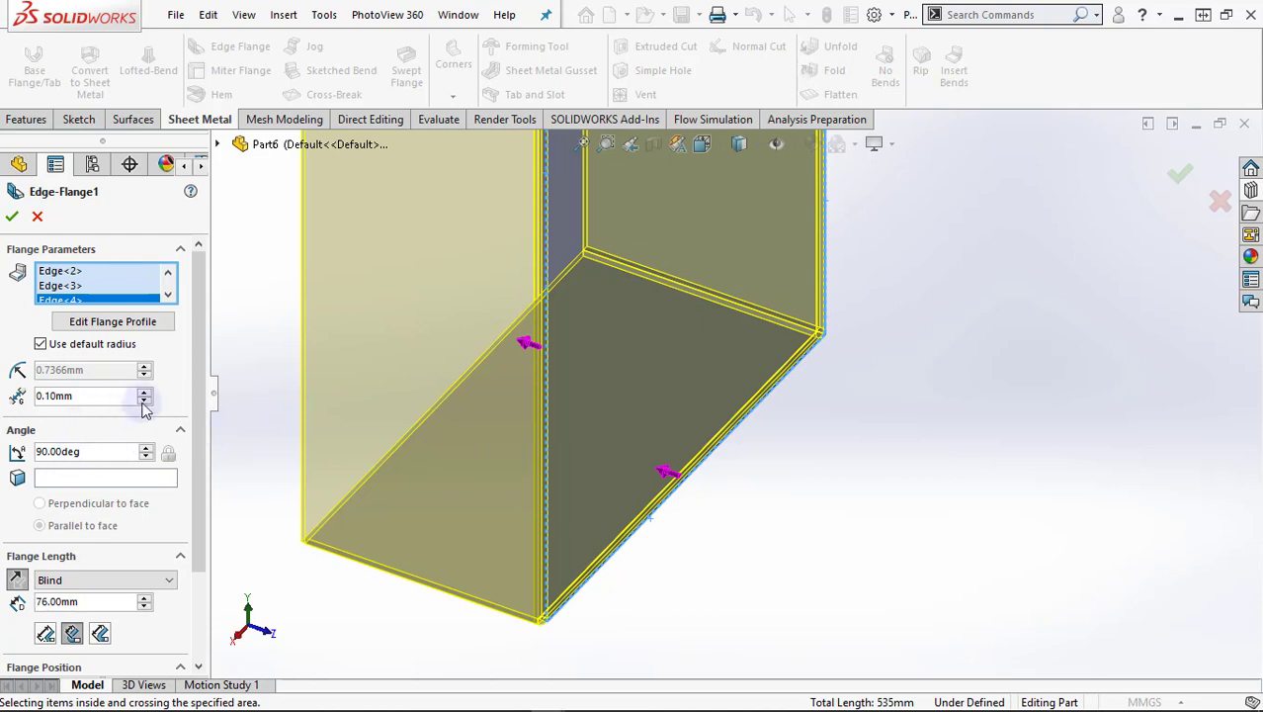
{"action": "left_click_drag", "start_coordinate": [198, 376], "coordinate": [195, 480]}
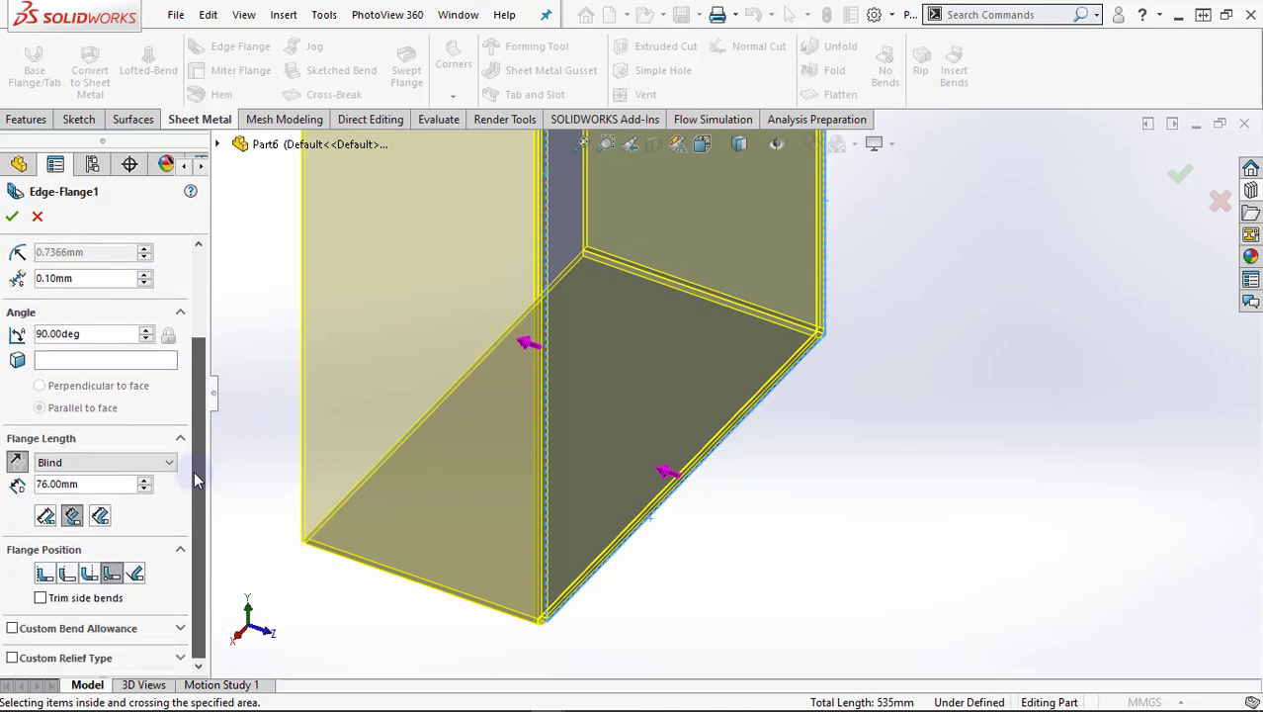
{"action": "double_click", "coordinate": [99, 483]}
{"action": "type", "text": "10"}
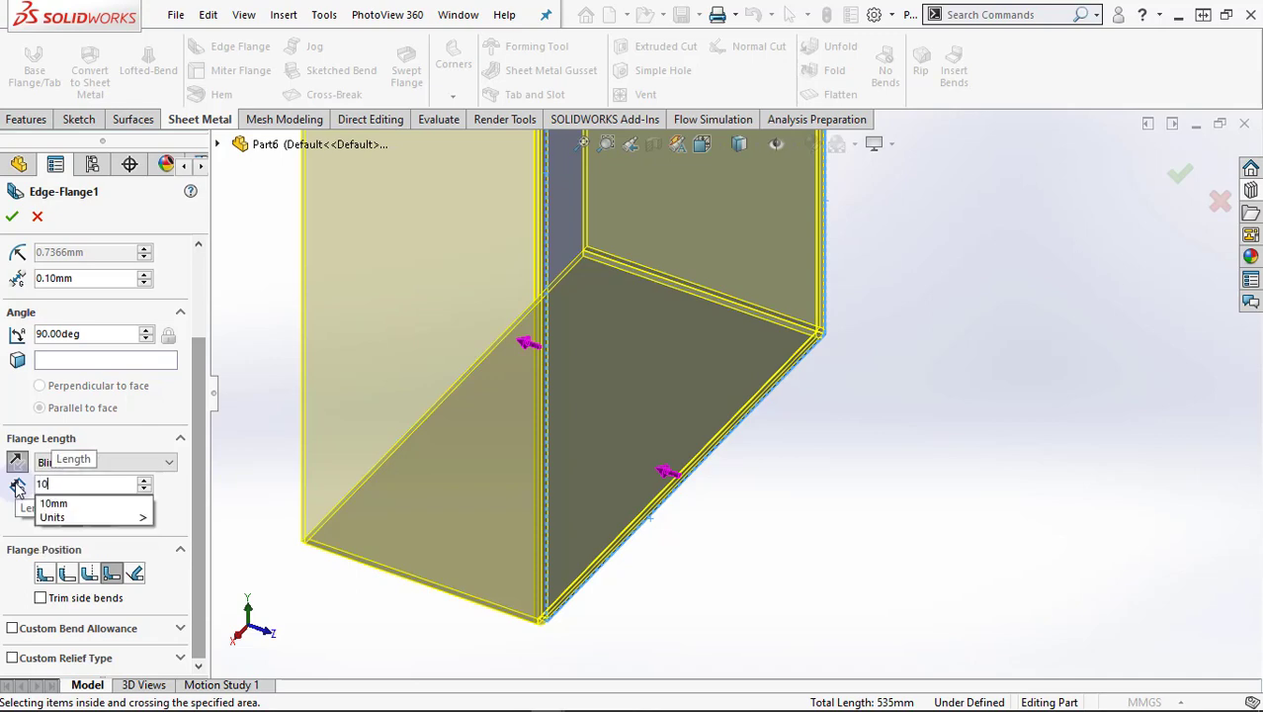
{"action": "key", "text": "Return"}
{"action": "mouse_move", "coordinate": [414, 522]}
{"action": "middle_mouse_down"}
{"action": "mouse_move", "coordinate": [522, 583]}
{"action": "mouse_move", "coordinate": [455, 511]}
{"action": "mouse_move", "coordinate": [375, 523]}
{"action": "middle_mouse_up"}
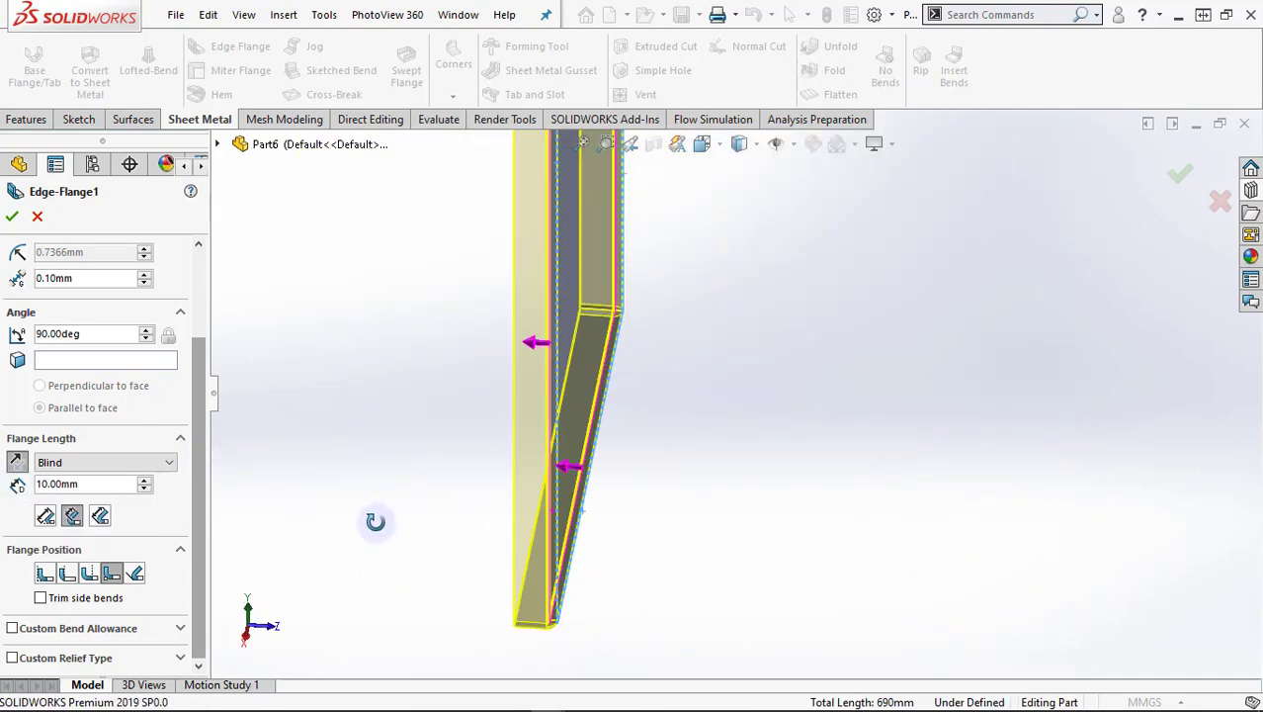
{"action": "left_click", "coordinate": [12, 215]}
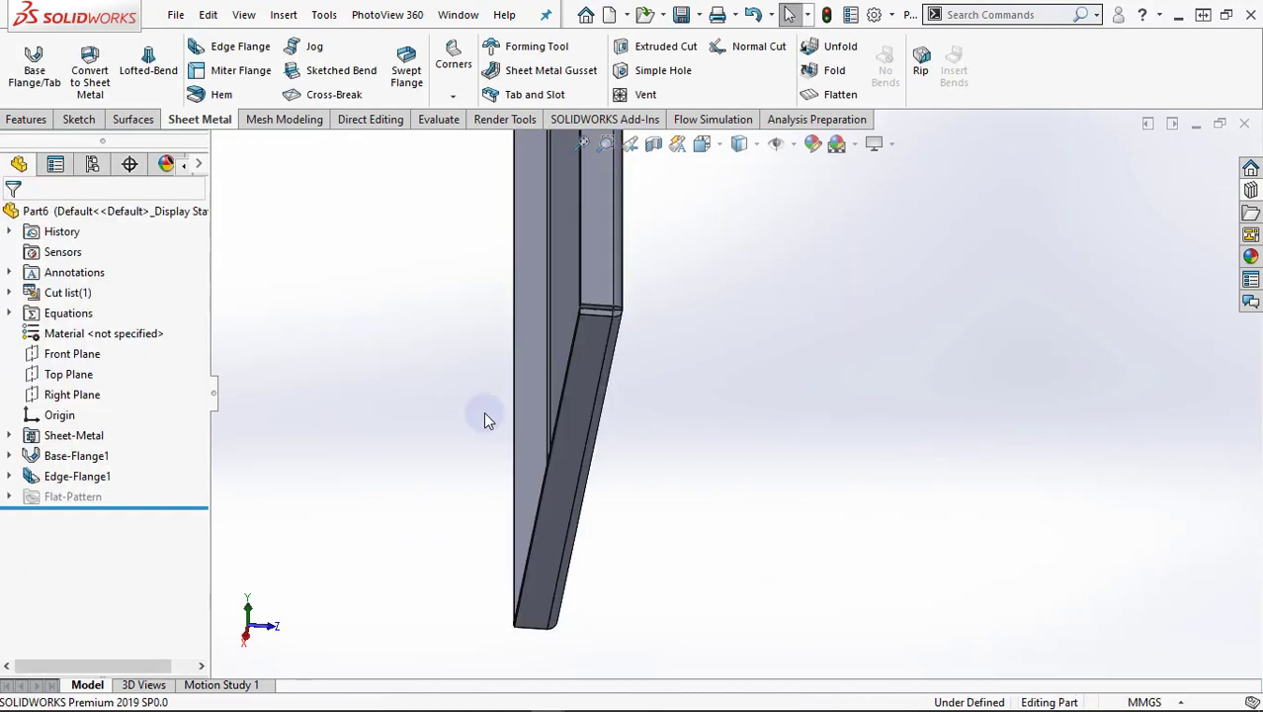
Begin an extrusion sketch on the outer flange face, viewed normal to it
{"action": "mouse_move", "coordinate": [483, 412]}
{"action": "middle_mouse_down"}
{"action": "mouse_move", "coordinate": [746, 516]}
{"action": "mouse_move", "coordinate": [758, 303]}
{"action": "mouse_move", "coordinate": [770, 429]}
{"action": "mouse_move", "coordinate": [727, 496]}
{"action": "mouse_move", "coordinate": [944, 508]}
{"action": "mouse_move", "coordinate": [850, 465]}
{"action": "middle_mouse_up"}
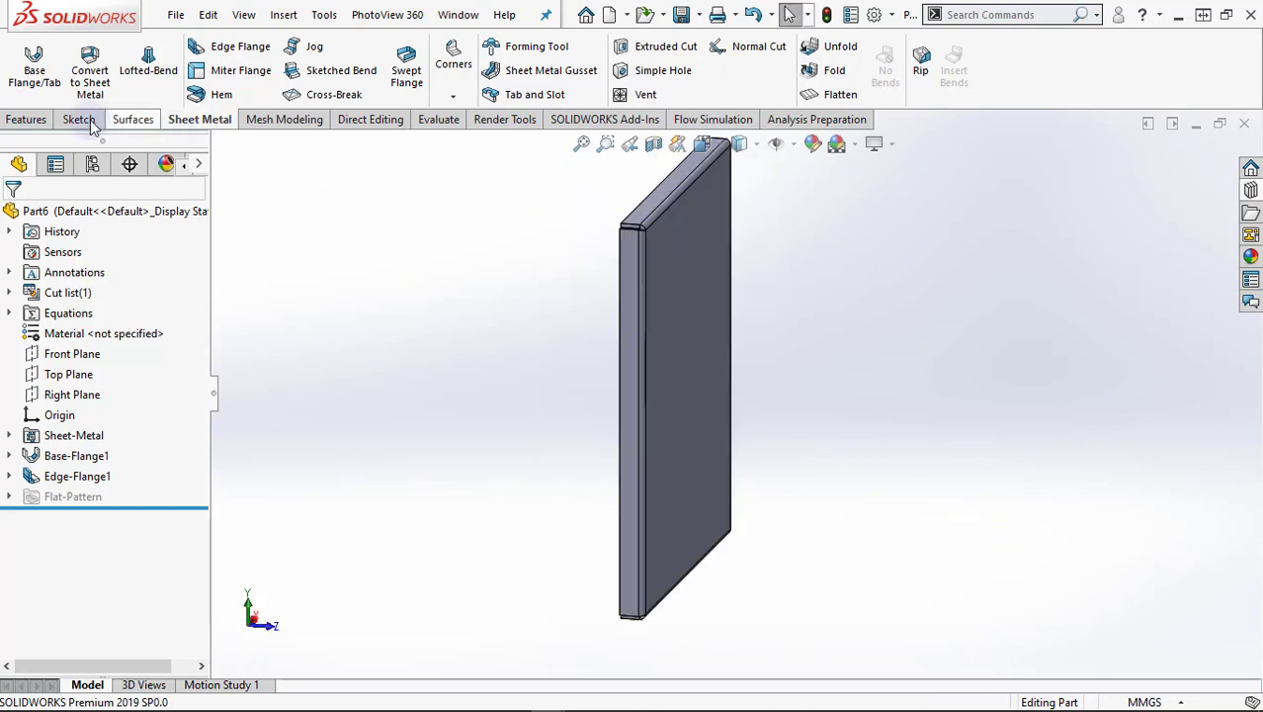
{"action": "left_click", "coordinate": [28, 118]}
{"action": "left_click", "coordinate": [31, 69]}
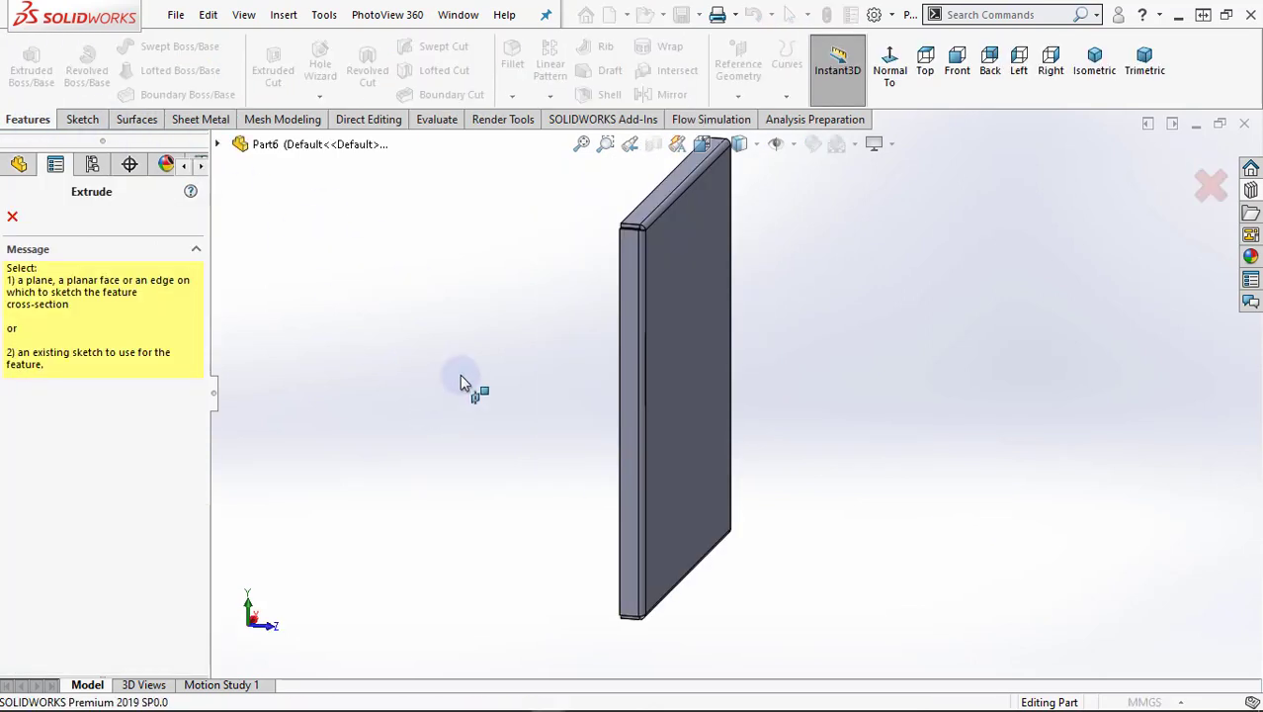
{"action": "left_click", "coordinate": [630, 289]}
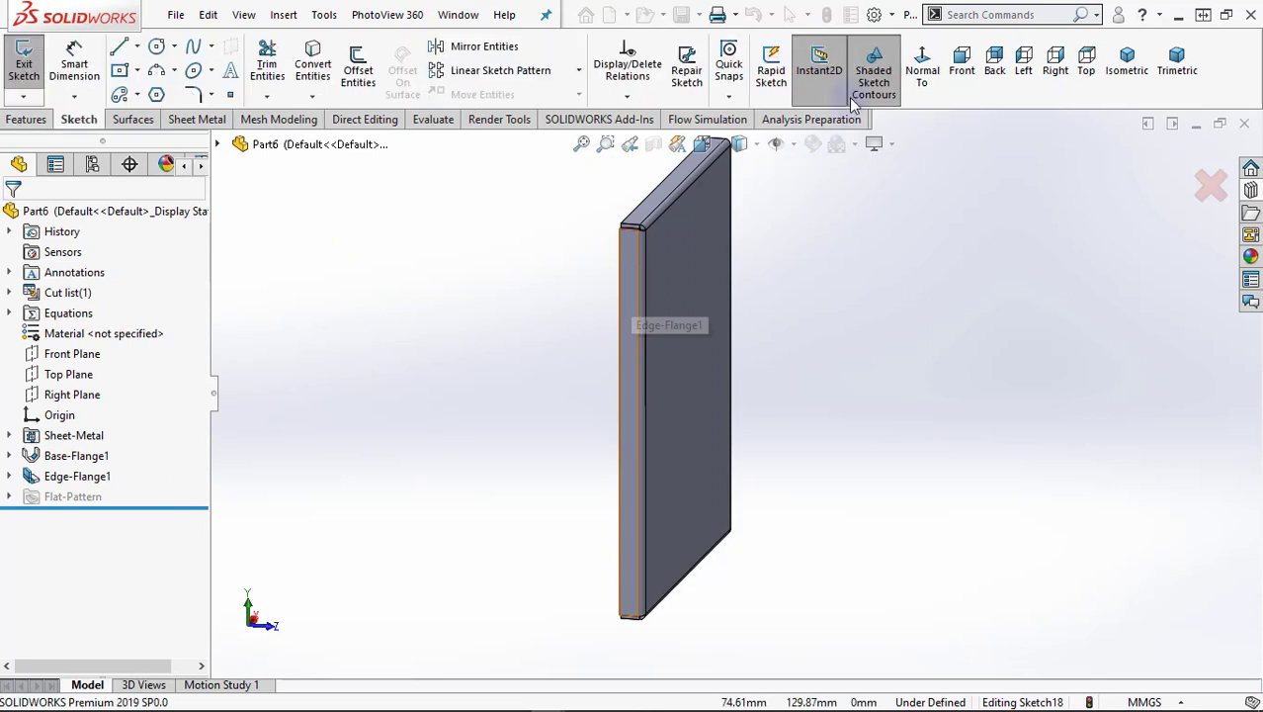
{"action": "left_click", "coordinate": [924, 67]}
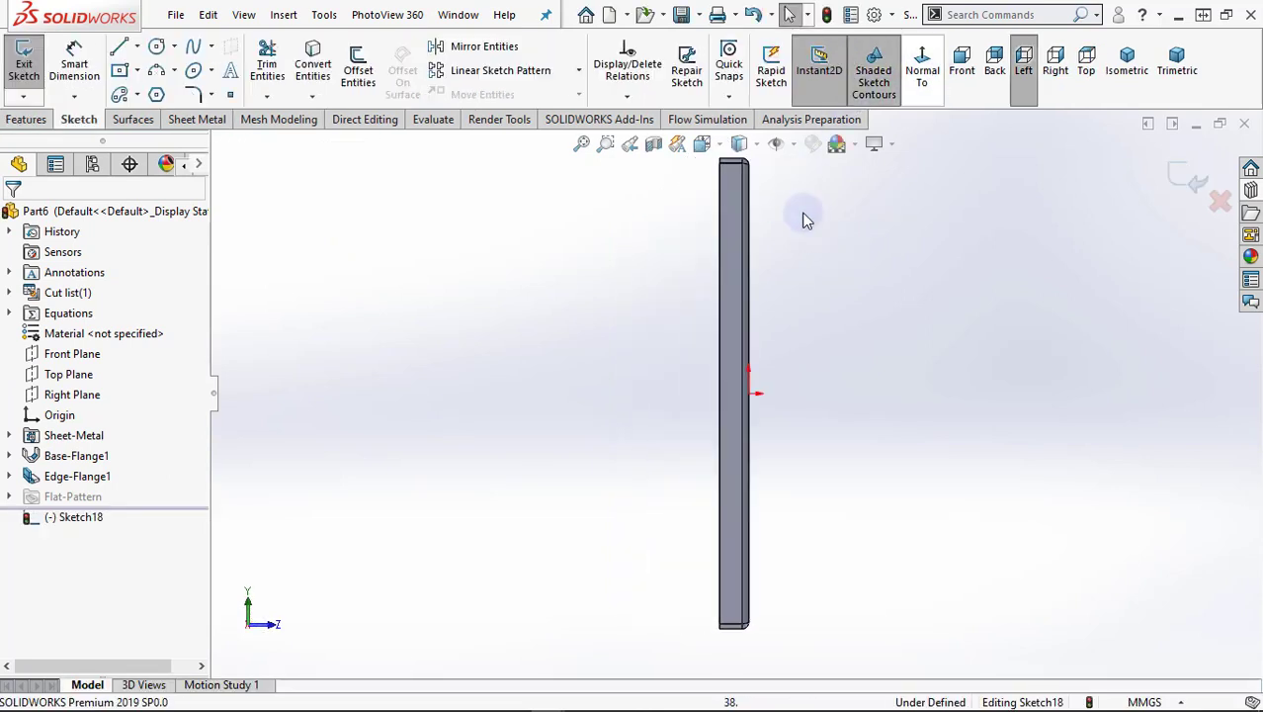
{"action": "scroll", "coordinate": [852, 210], "scroll_direction": "down", "scroll_amount": 1}
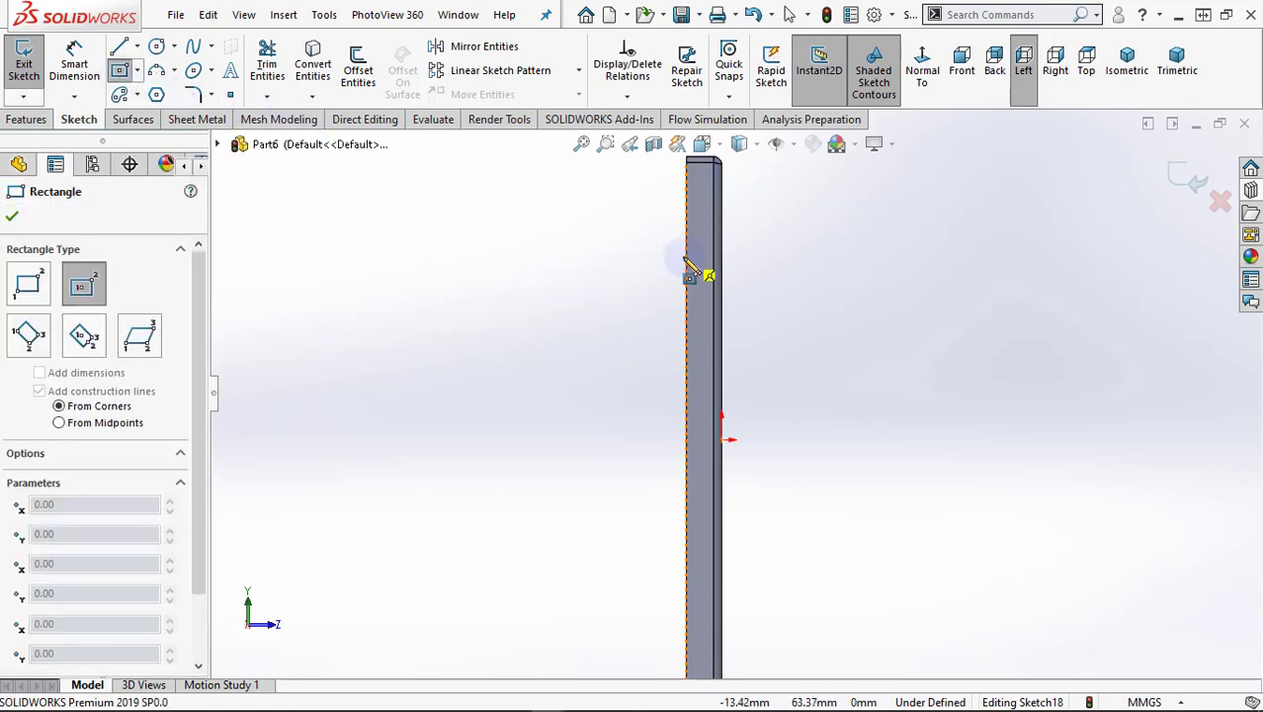
Draw a corner rectangle on the plate's side edge
{"action": "left_click", "coordinate": [138, 71]}
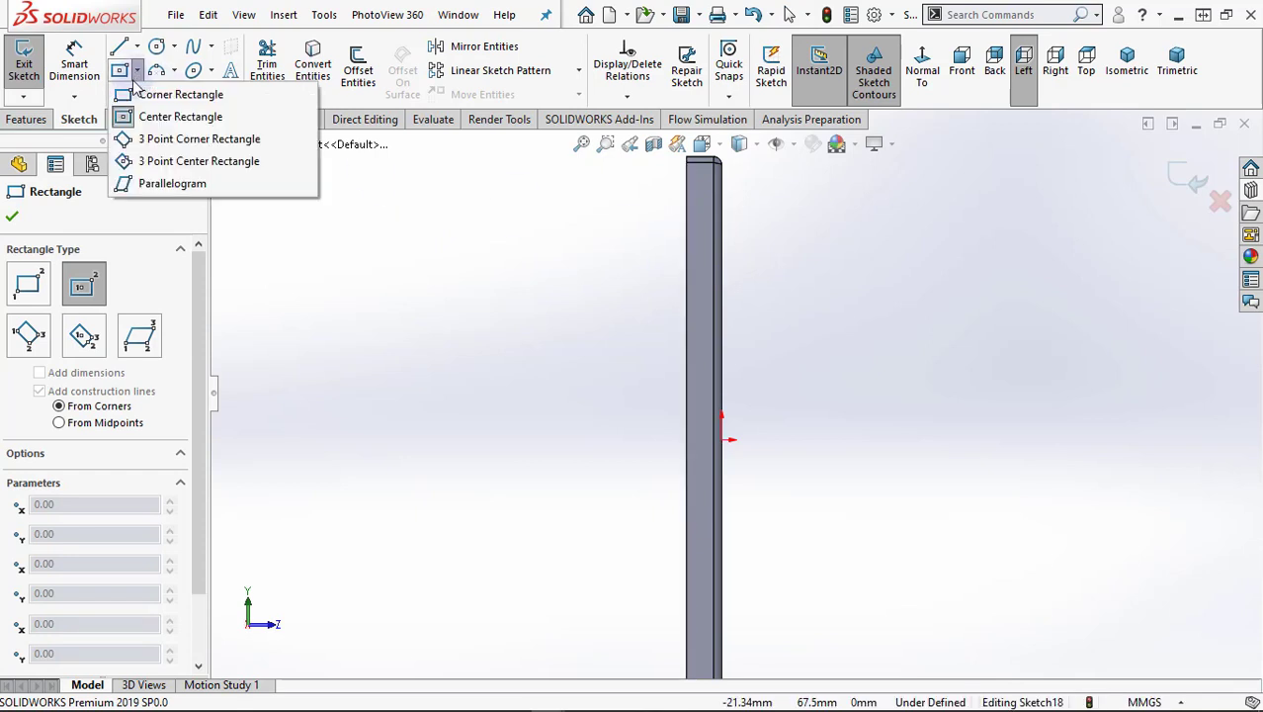
{"action": "left_click", "coordinate": [168, 90]}
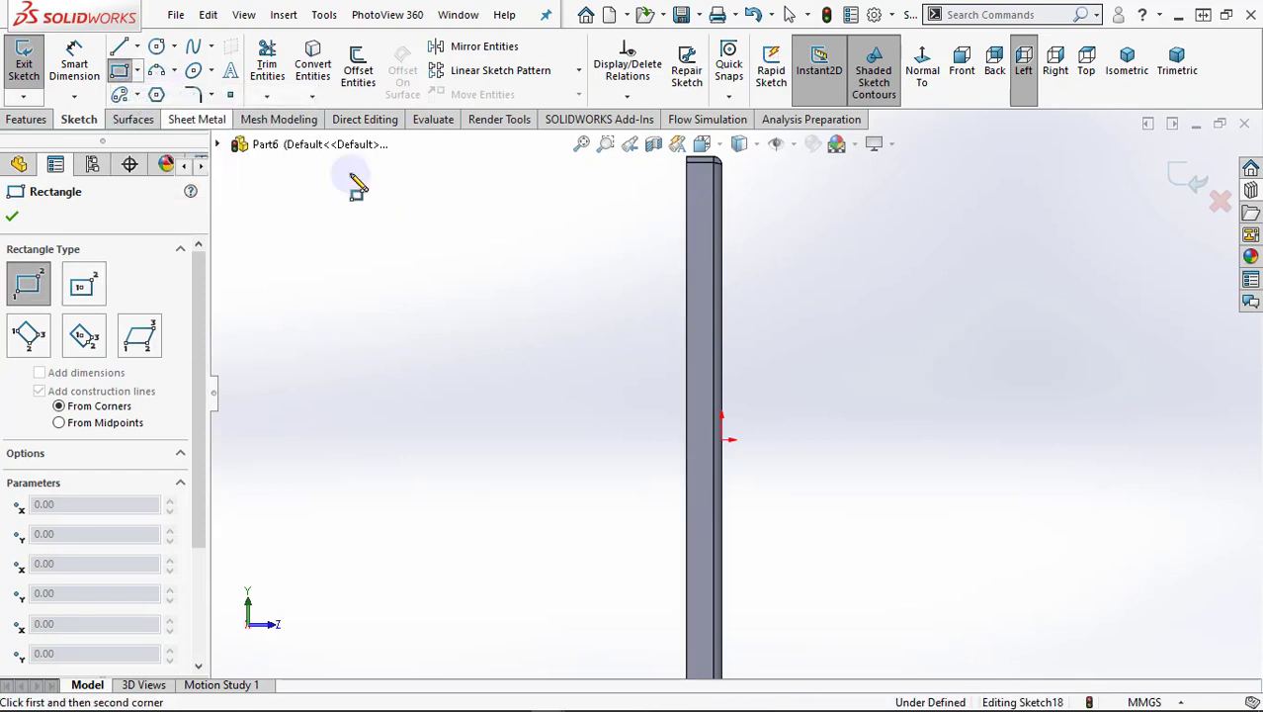
{"action": "left_click", "coordinate": [698, 284]}
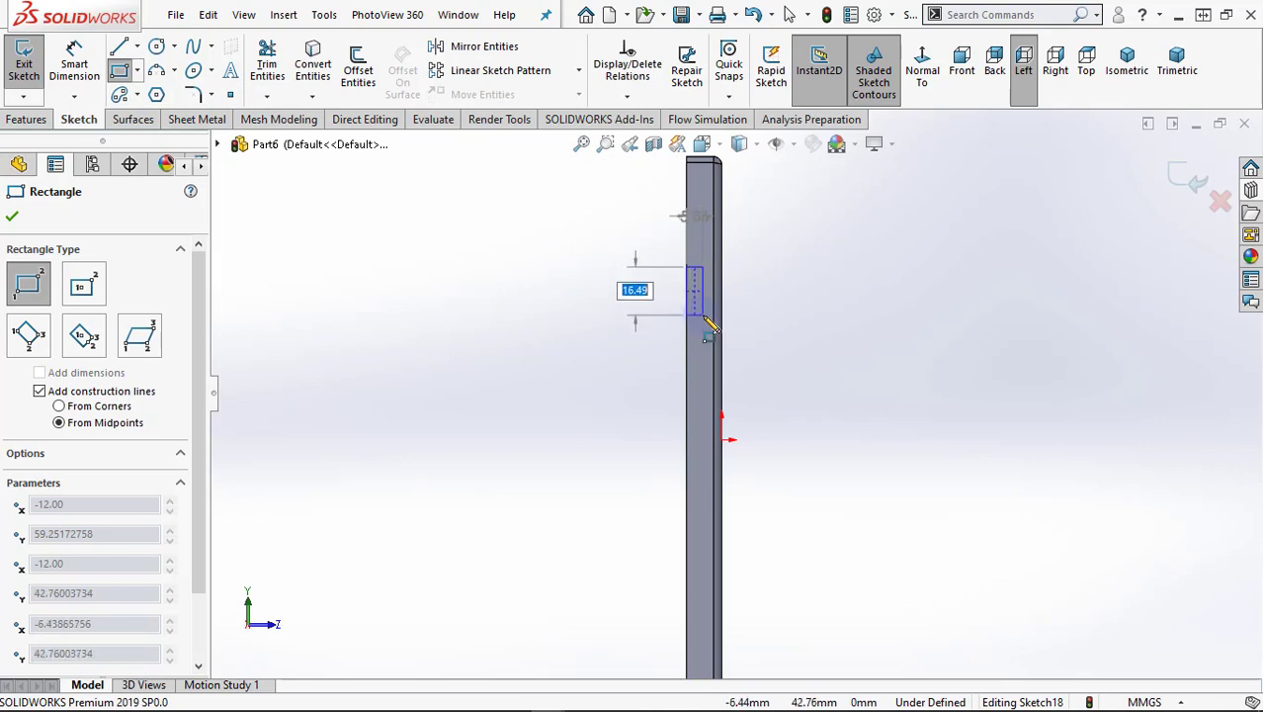
{"action": "left_click", "coordinate": [704, 318]}
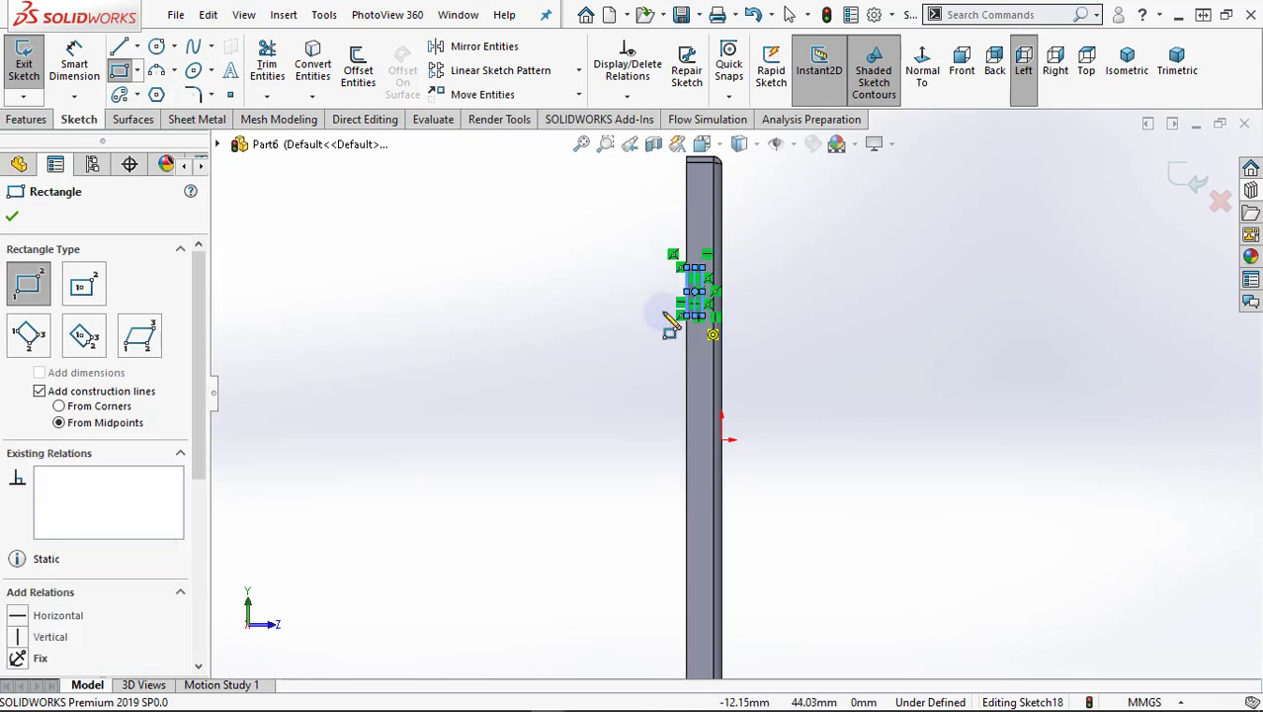
{"action": "scroll", "coordinate": [748, 296], "scroll_direction": "down", "scroll_amount": 2}
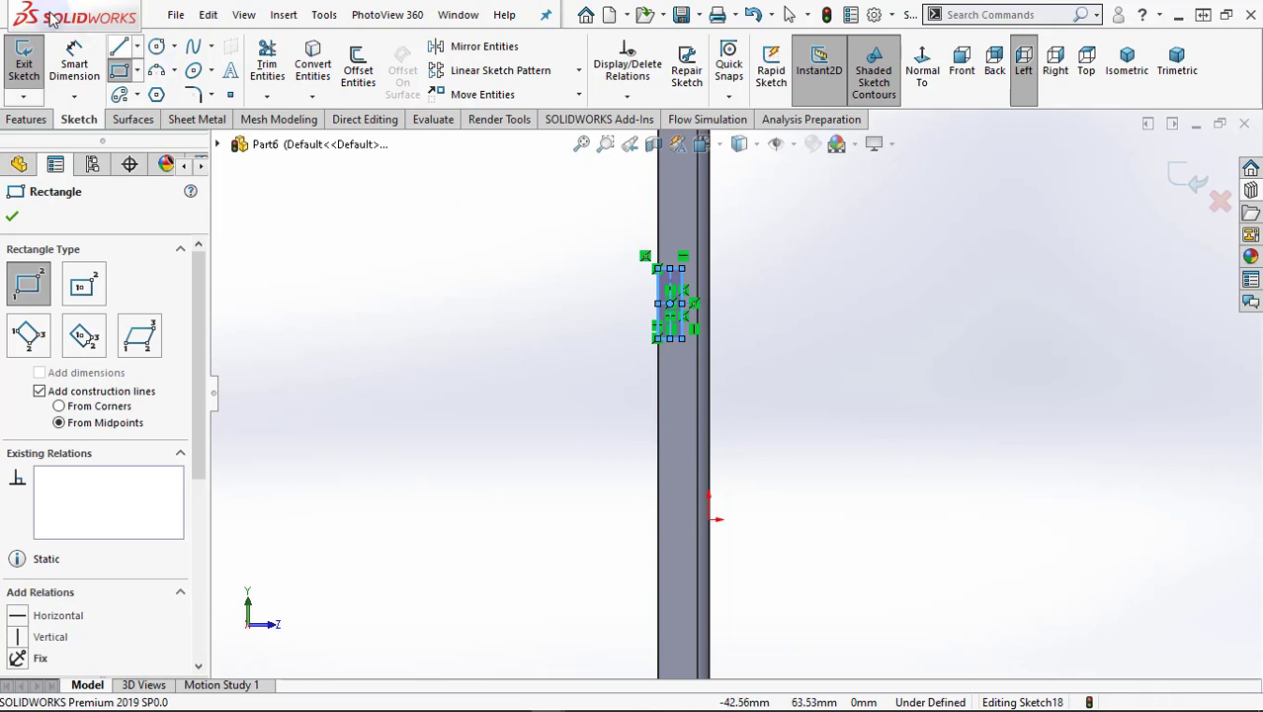
Dimension the rectangle 20 mm tall and 8 mm wide
{"action": "left_click", "coordinate": [74, 61]}
{"action": "scroll", "coordinate": [538, 311], "scroll_direction": "down", "scroll_amount": 2}
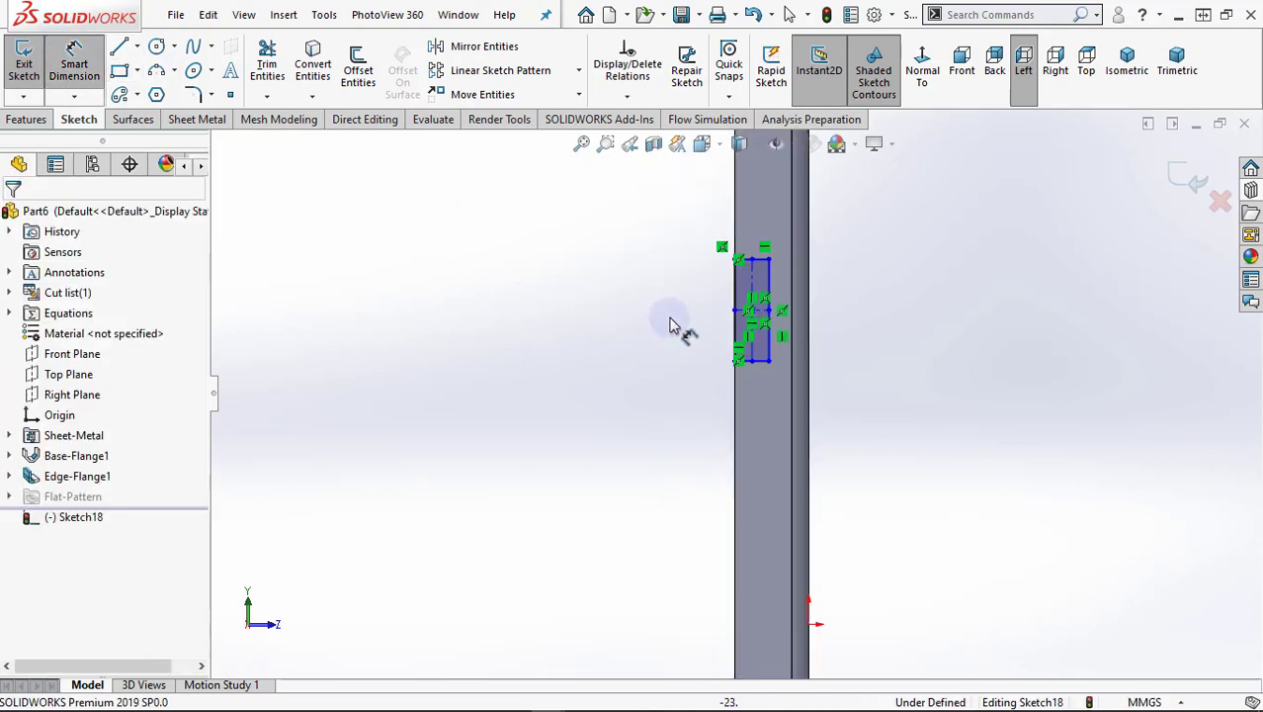
{"action": "left_click", "coordinate": [733, 298]}
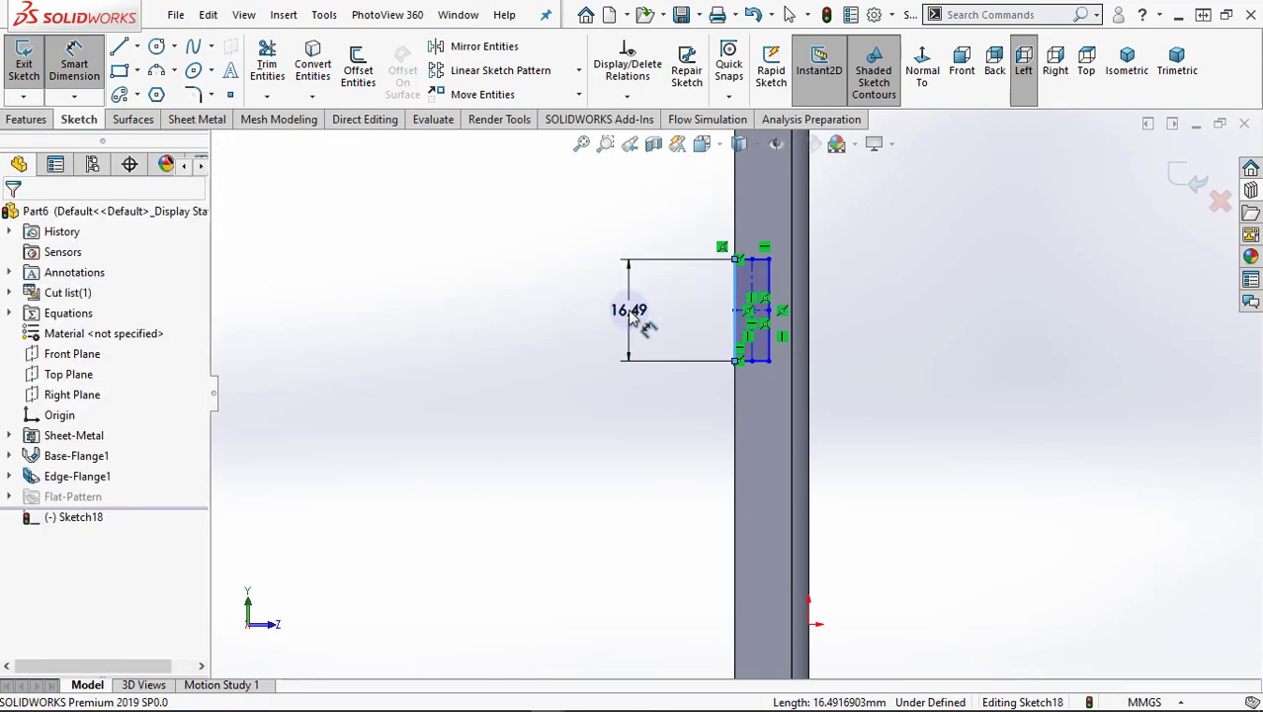
{"action": "left_click", "coordinate": [633, 314]}
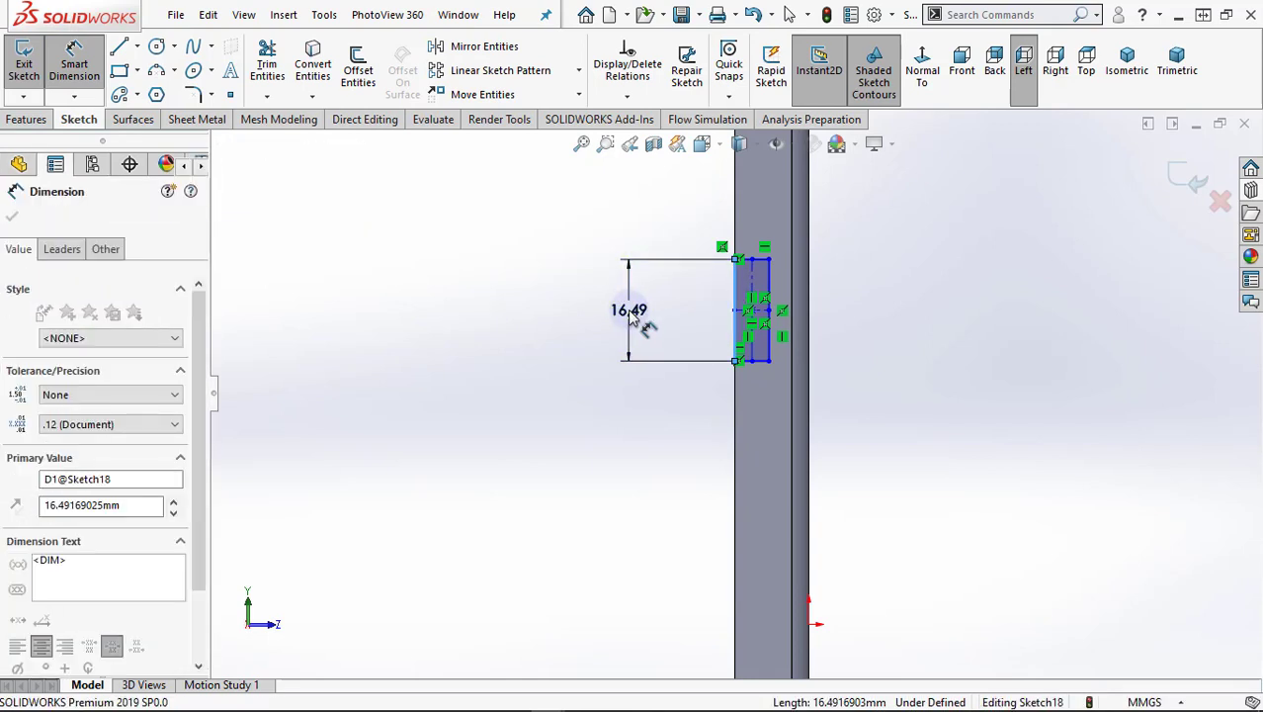
{"action": "type", "text": "20"}
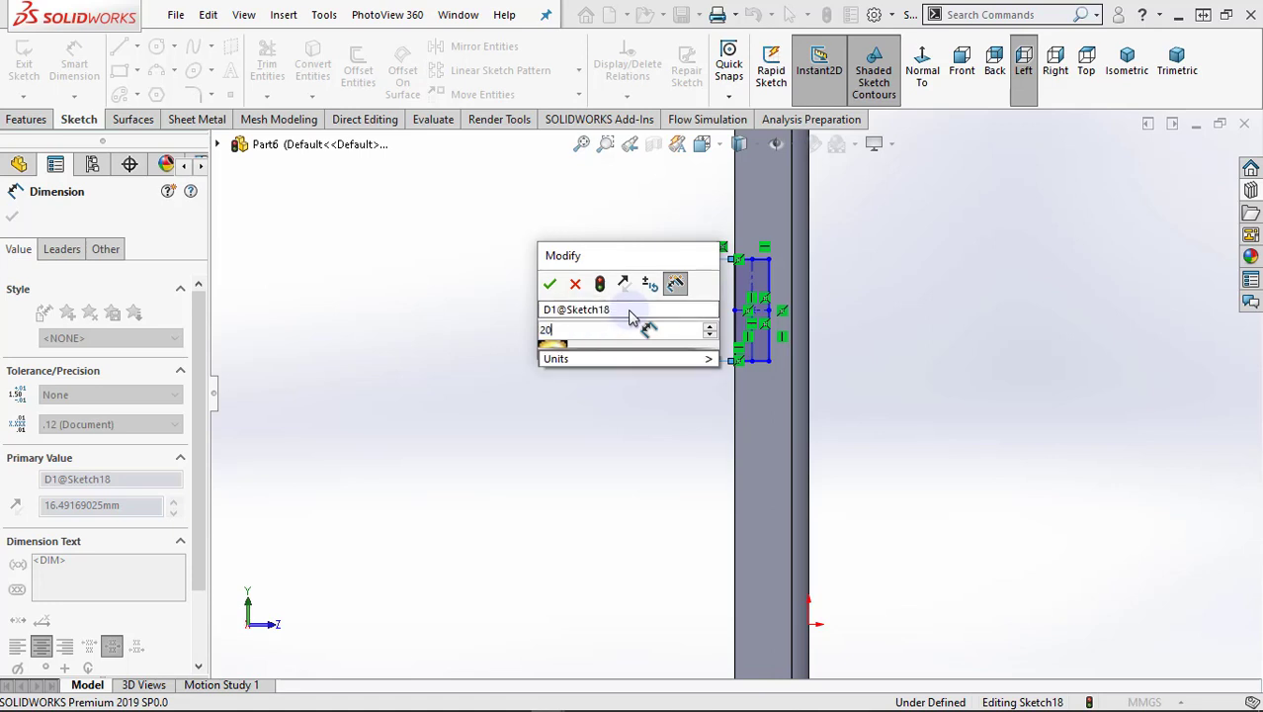
{"action": "key", "text": "Return"}
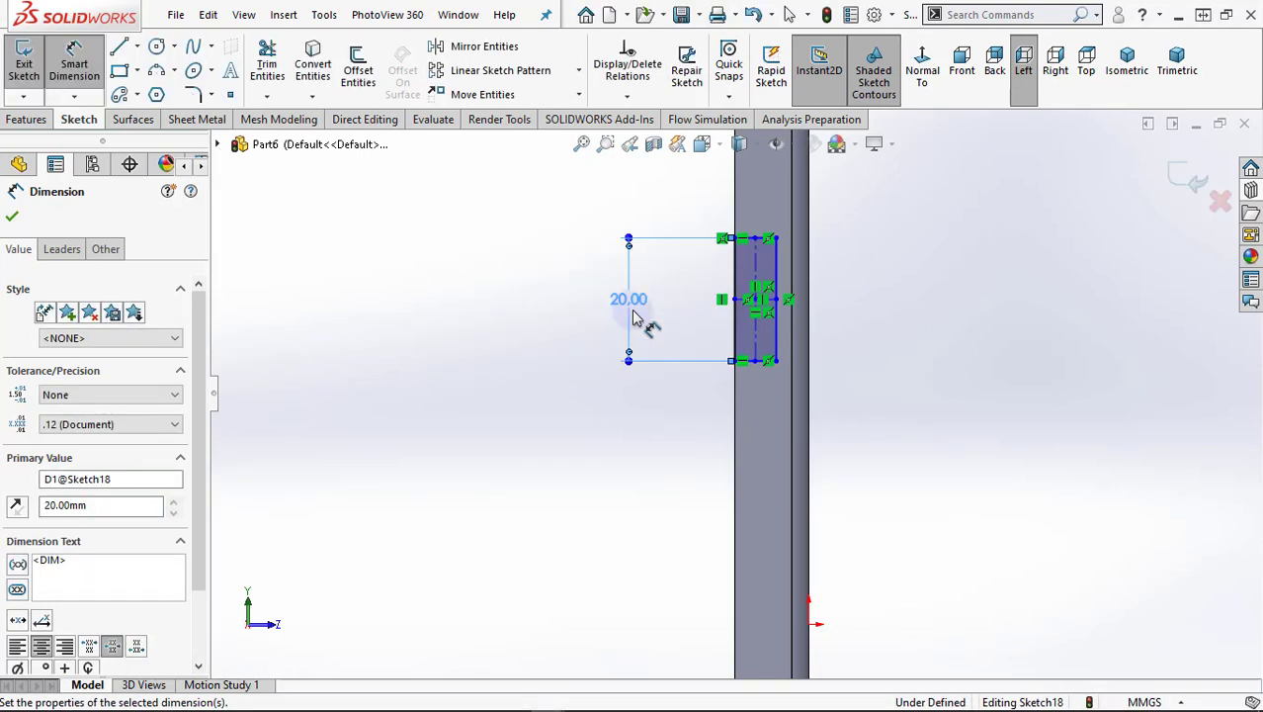
{"action": "scroll", "coordinate": [763, 378], "scroll_direction": "down", "scroll_amount": 2}
{"action": "left_click", "coordinate": [746, 361]}
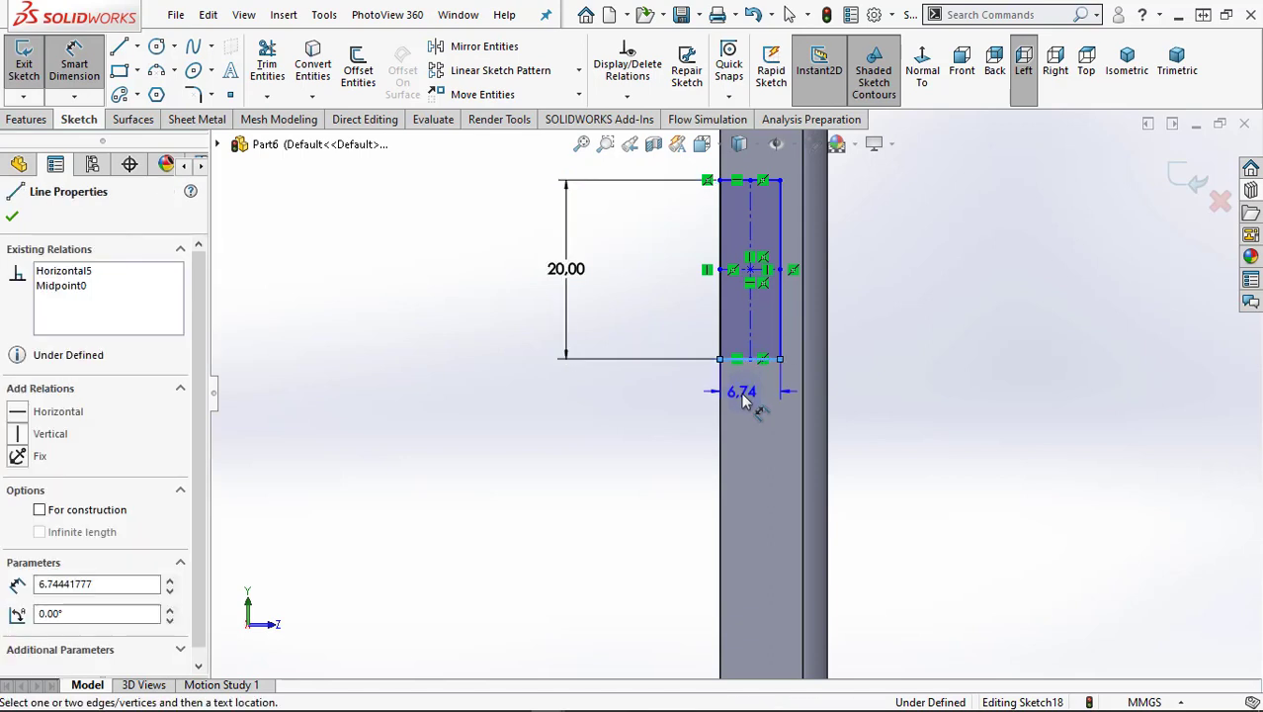
{"action": "left_click", "coordinate": [743, 411]}
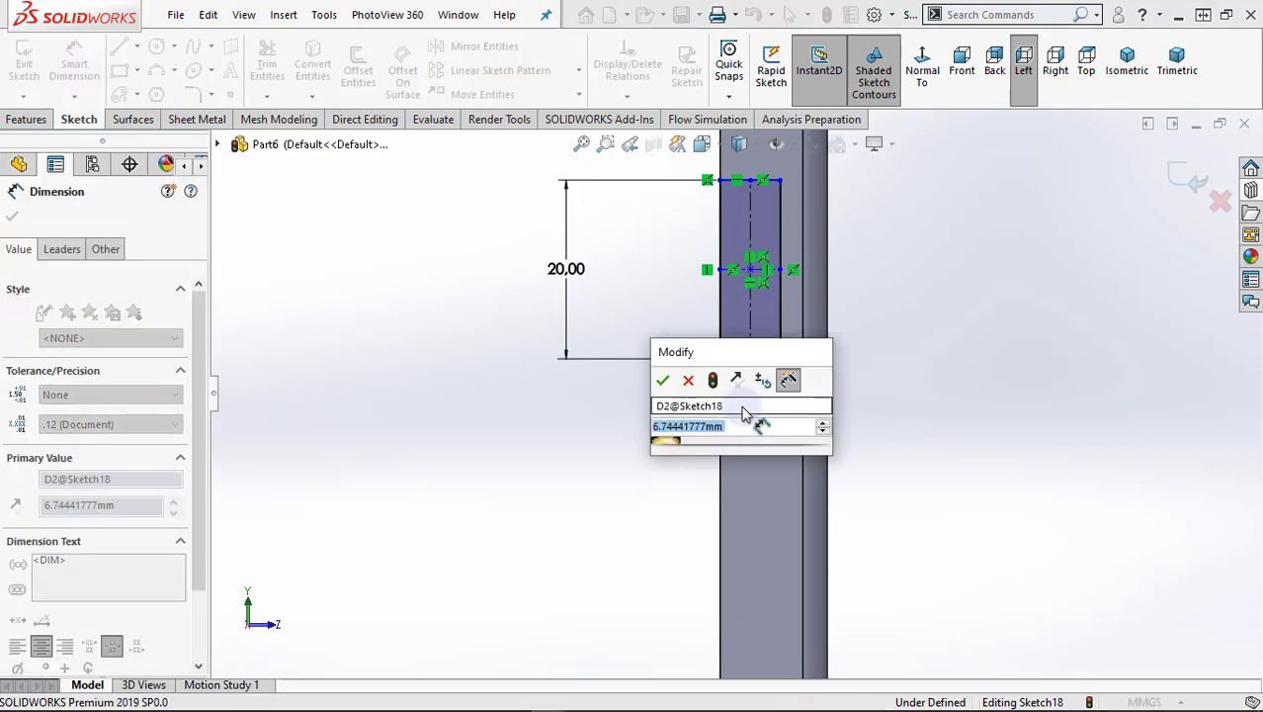
{"action": "type", "text": "8"}
{"action": "key", "text": "Return"}
Locate the rectangle's midpoint 50 mm from the plate's top edge
{"action": "scroll", "coordinate": [736, 392], "scroll_direction": "up", "scroll_amount": 3}
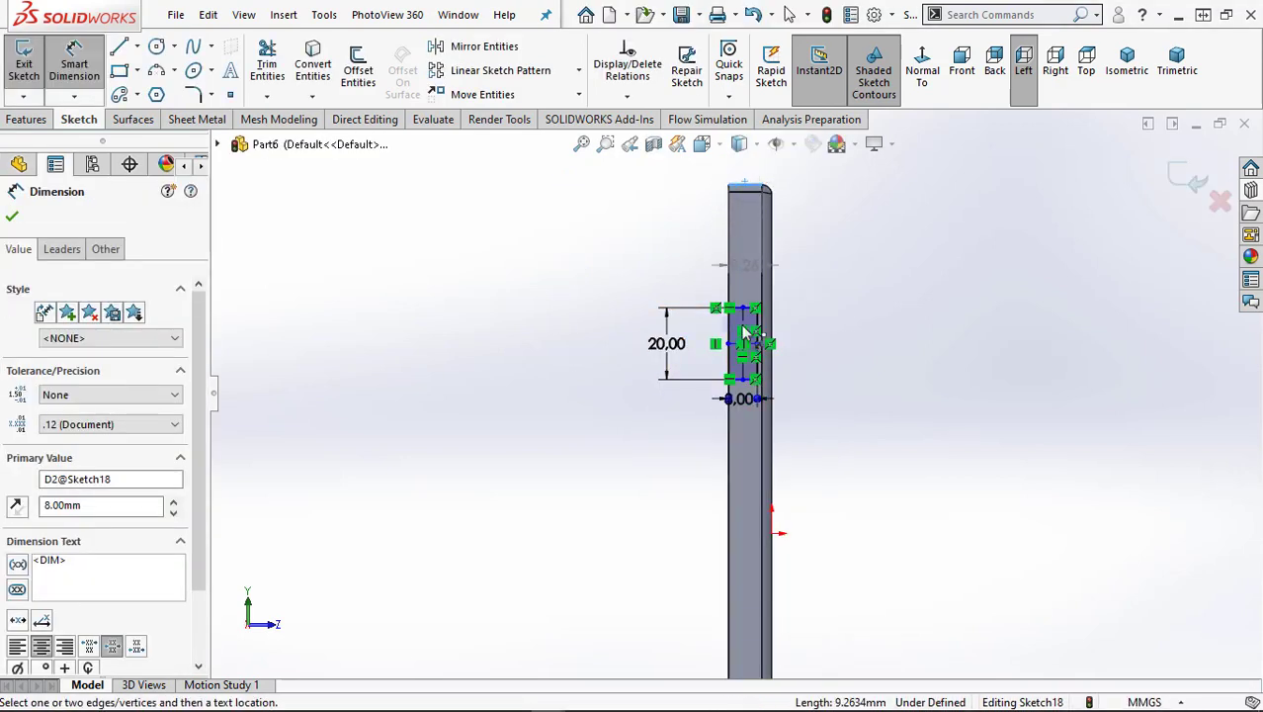
{"action": "left_click", "coordinate": [732, 347]}
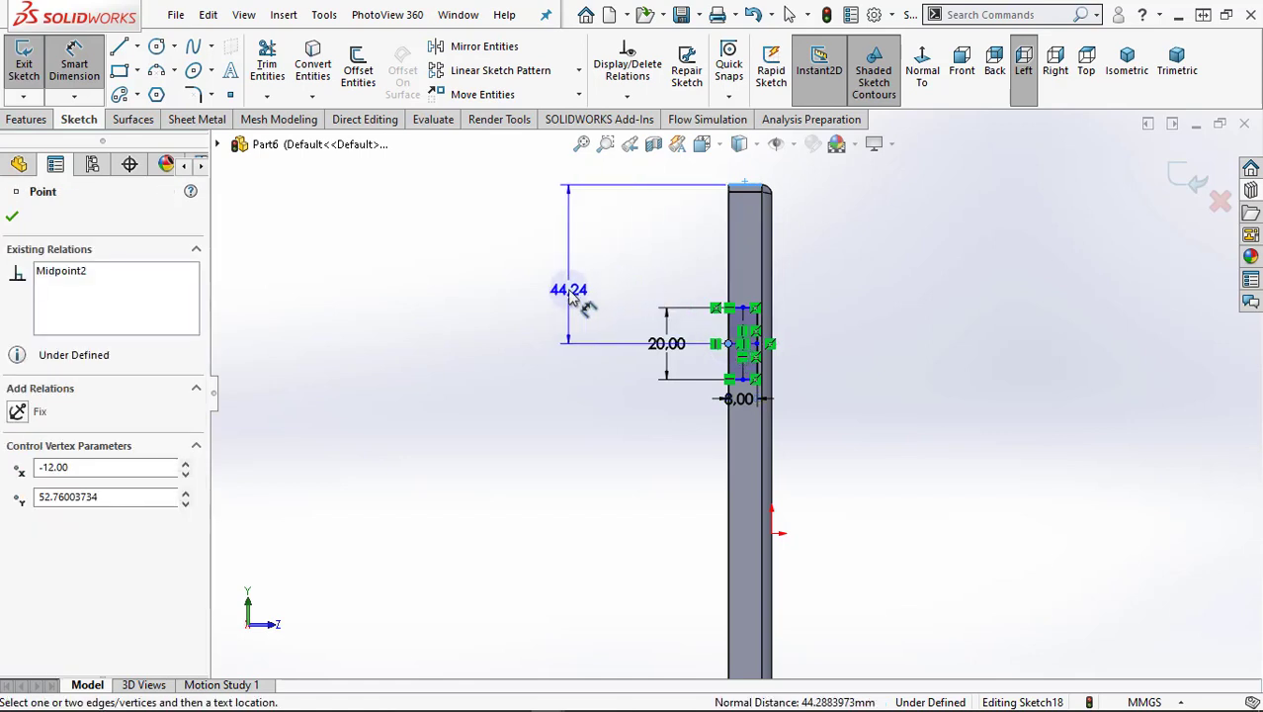
{"action": "left_click", "coordinate": [569, 292]}
{"action": "type", "text": "50"}
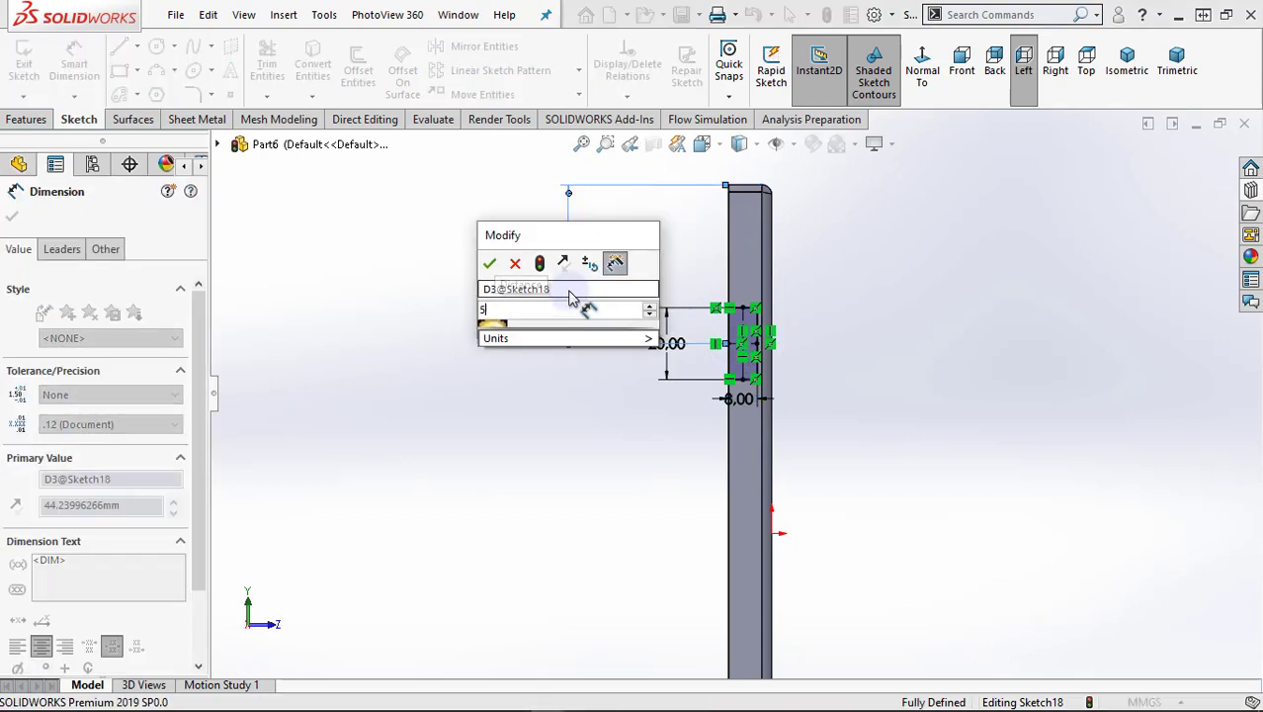
{"action": "left_click", "coordinate": [492, 268]}
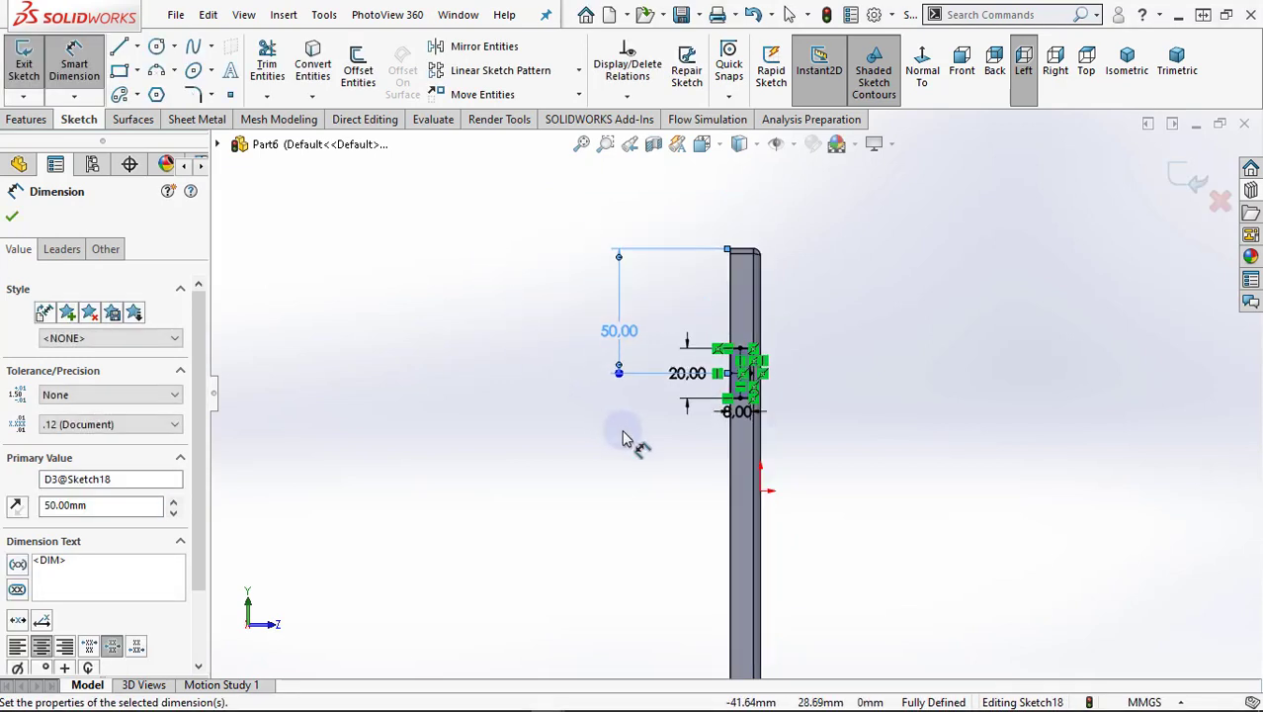
{"action": "middle_click_drag", "start_coordinate": [865, 431], "coordinate": [820, 468]}
{"action": "scroll", "coordinate": [771, 476], "scroll_direction": "down", "scroll_amount": 3}
{"action": "scroll", "coordinate": [682, 489], "scroll_direction": "up", "scroll_amount": 3}
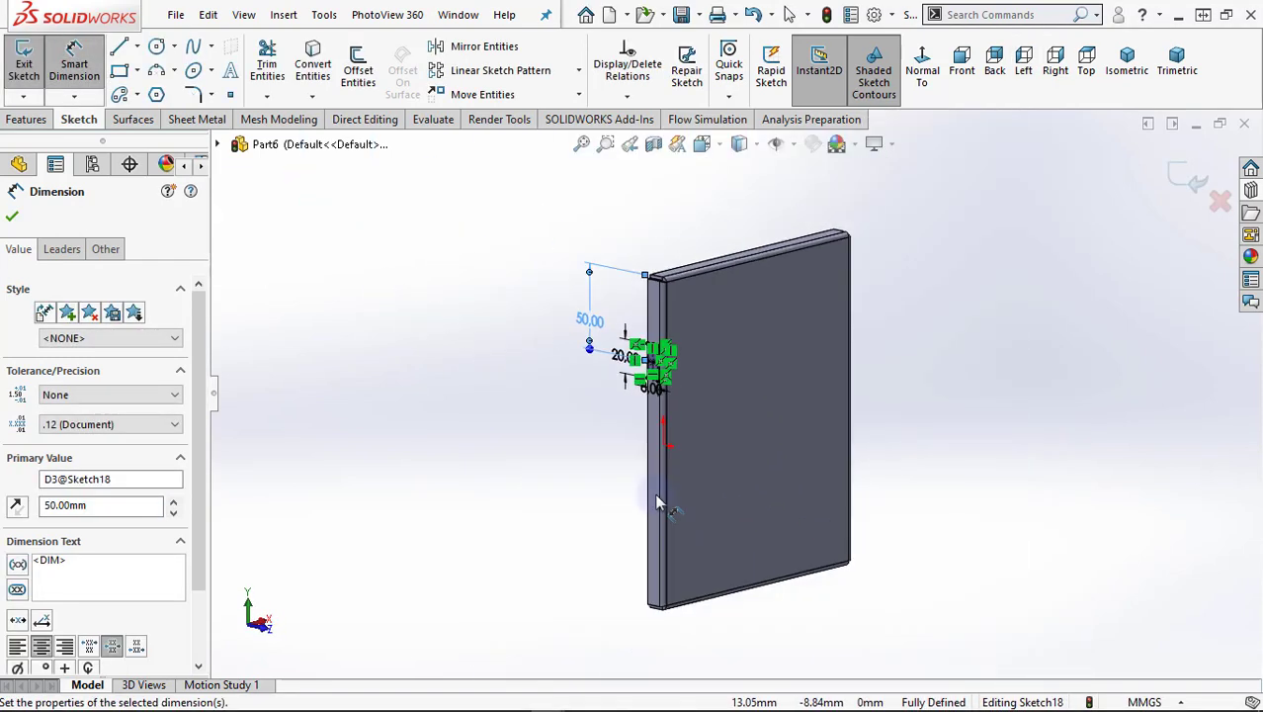
{"action": "scroll", "coordinate": [704, 493], "scroll_direction": "down", "scroll_amount": 2}
Extrude the 20 × 8 mm rectangle 10 mm Blind into Boss-Extrude1
{"action": "left_click", "coordinate": [25, 118]}
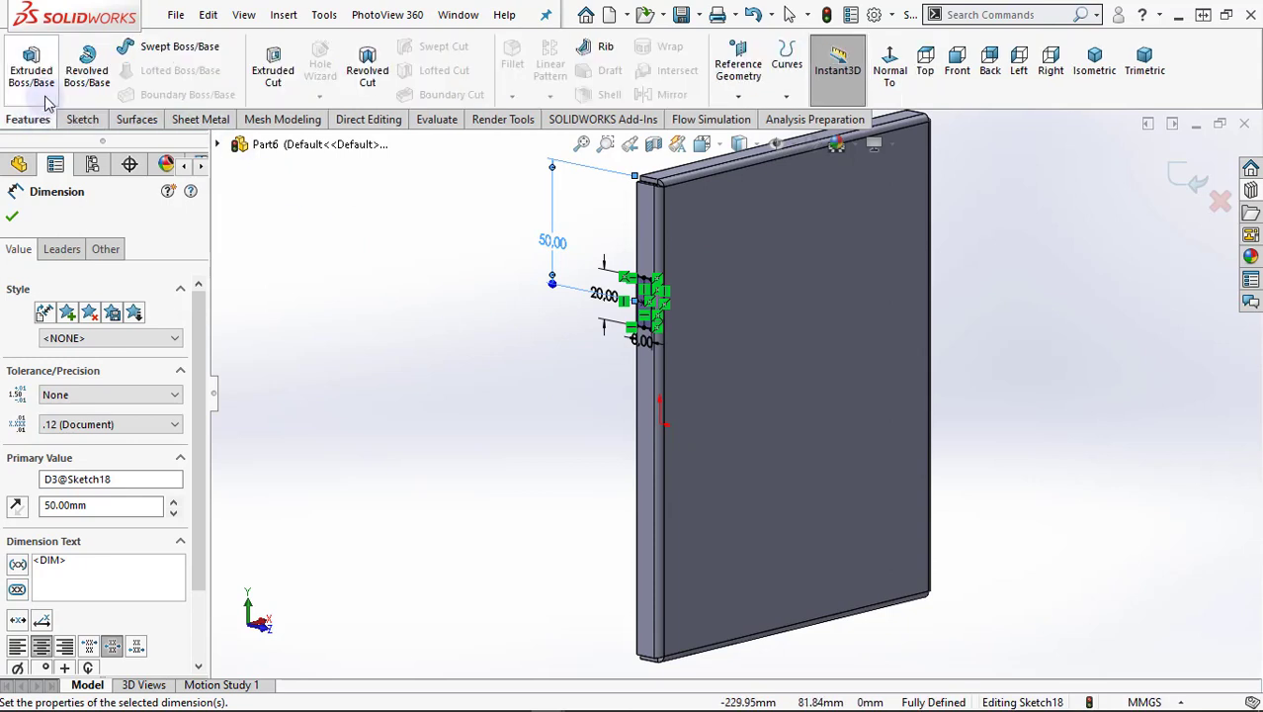
{"action": "left_click", "coordinate": [30, 70]}
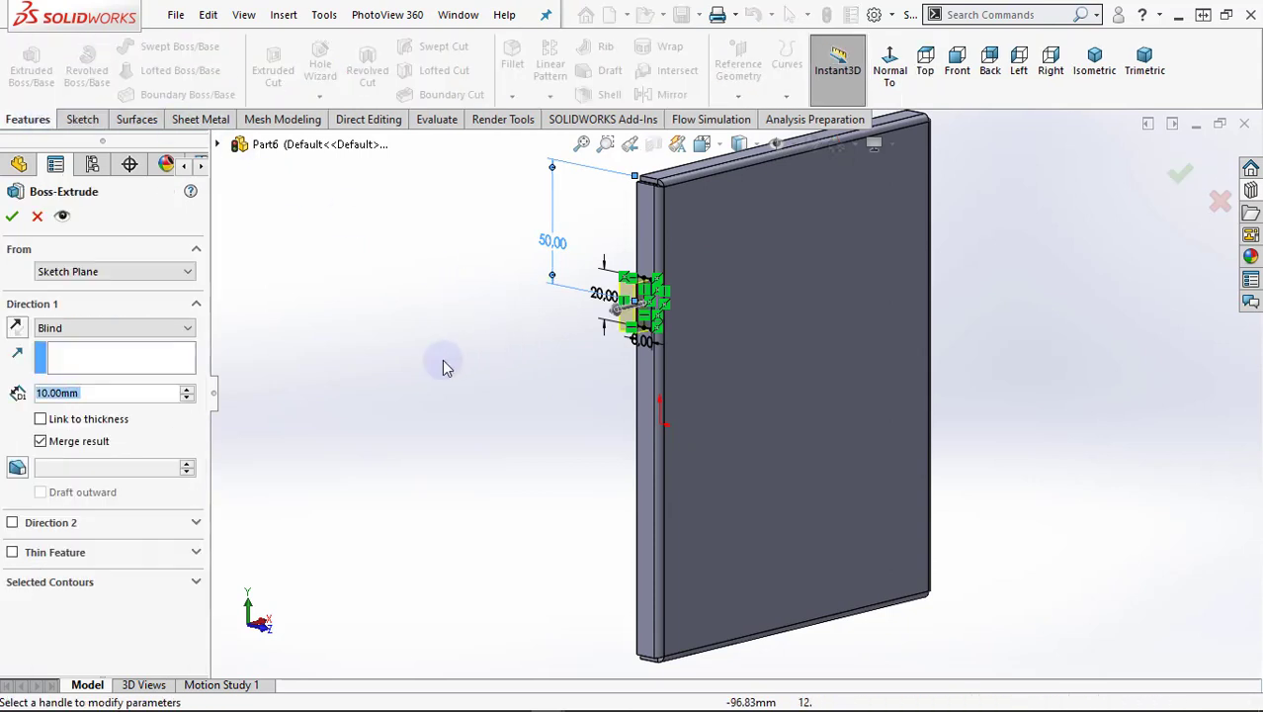
{"action": "mouse_move", "coordinate": [601, 381]}
{"action": "middle_mouse_down"}
{"action": "mouse_move", "coordinate": [579, 390]}
{"action": "mouse_move", "coordinate": [592, 426]}
{"action": "mouse_move", "coordinate": [581, 440]}
{"action": "mouse_move", "coordinate": [614, 425]}
{"action": "mouse_move", "coordinate": [607, 418]}
{"action": "middle_mouse_up"}
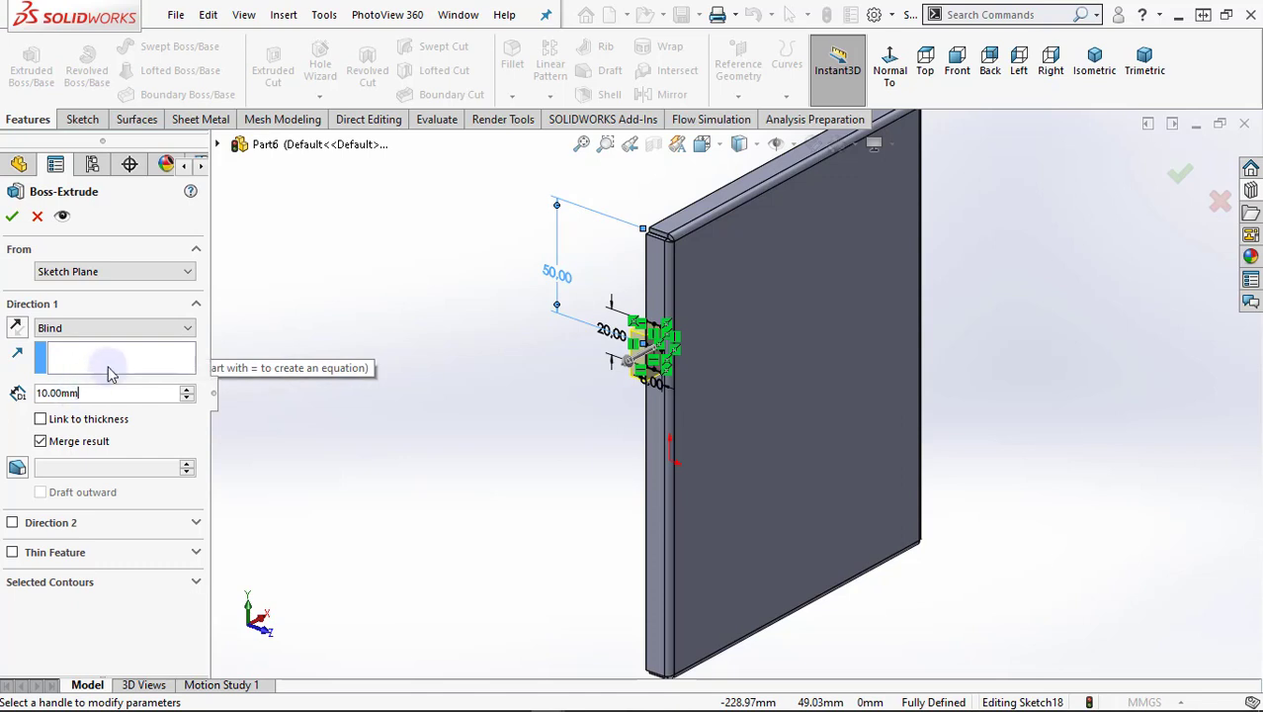
{"action": "left_click", "coordinate": [12, 216]}
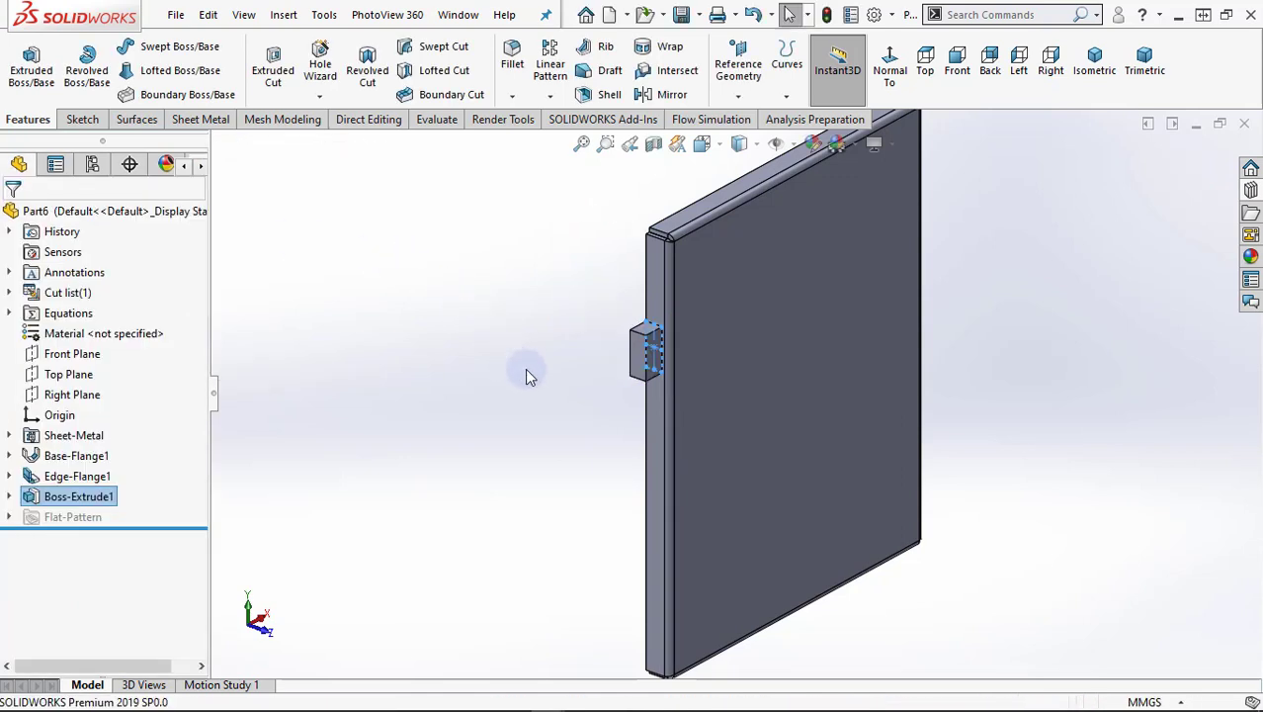
Round the tab's outer and inner vertical edges with a 4 mm fillet radius
{"action": "scroll", "coordinate": [643, 358], "scroll_direction": "down", "scroll_amount": 4}
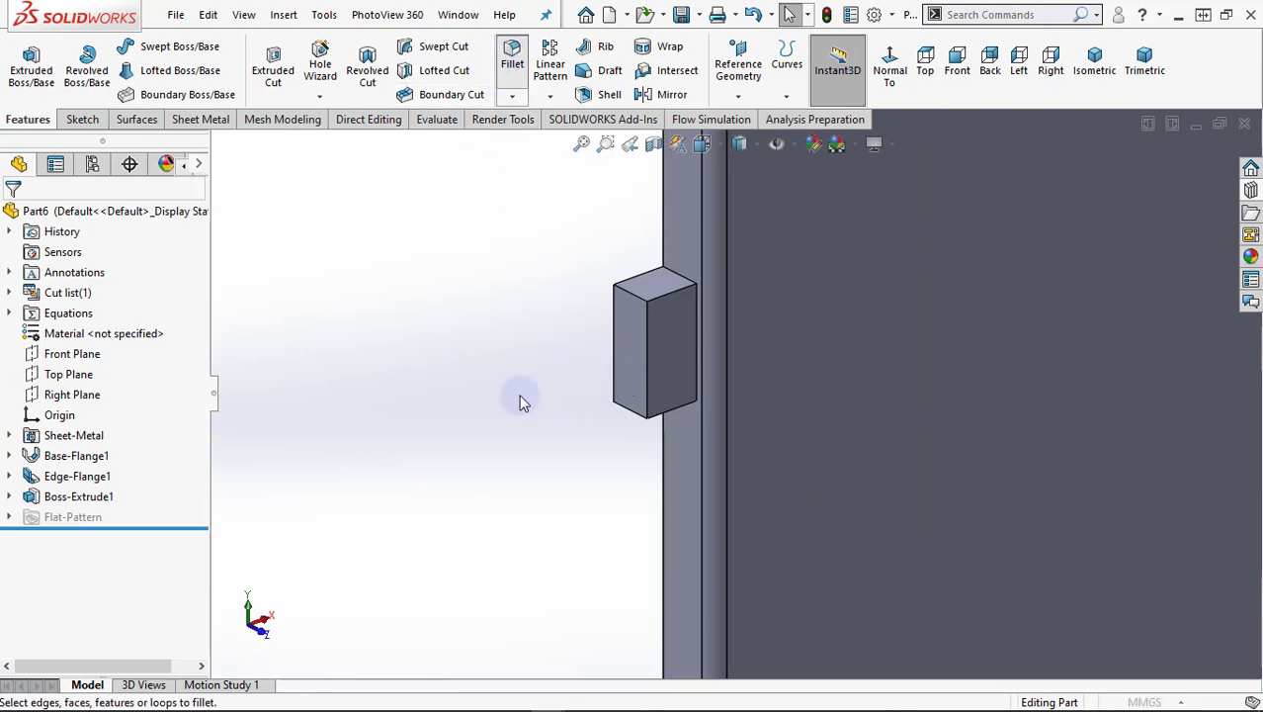
{"action": "left_click", "coordinate": [650, 358]}
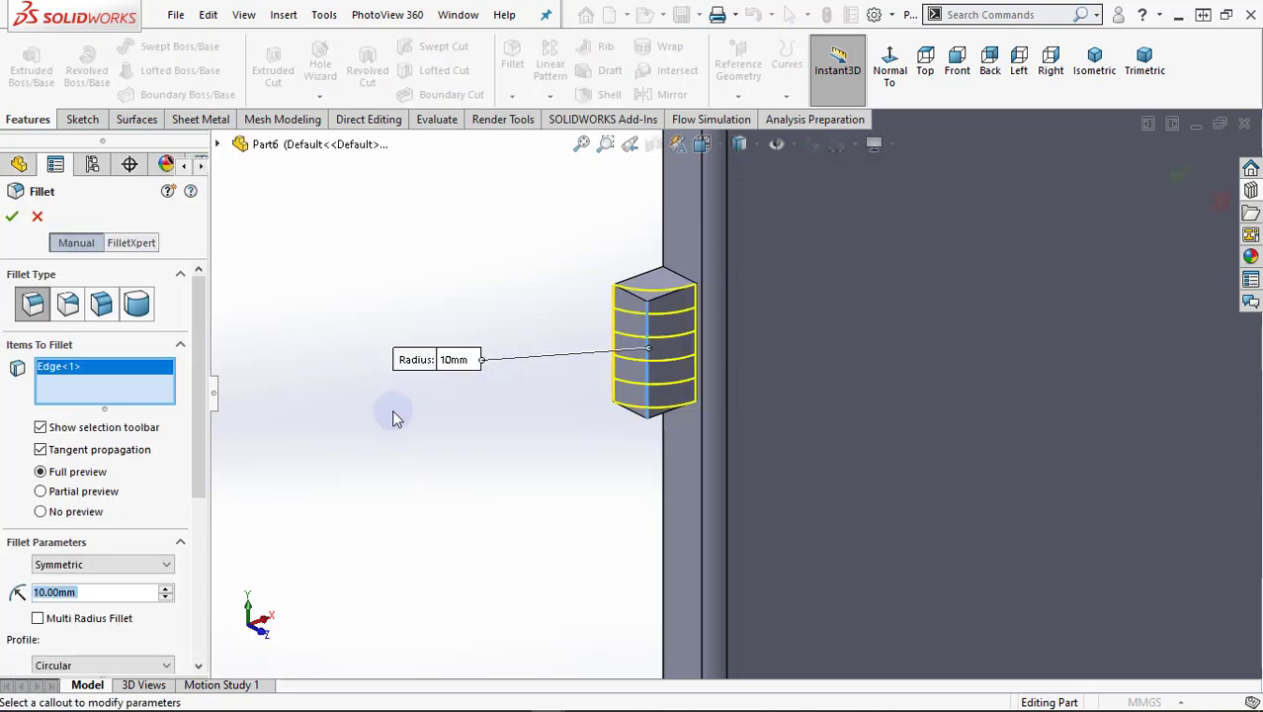
{"action": "type", "text": "4"}
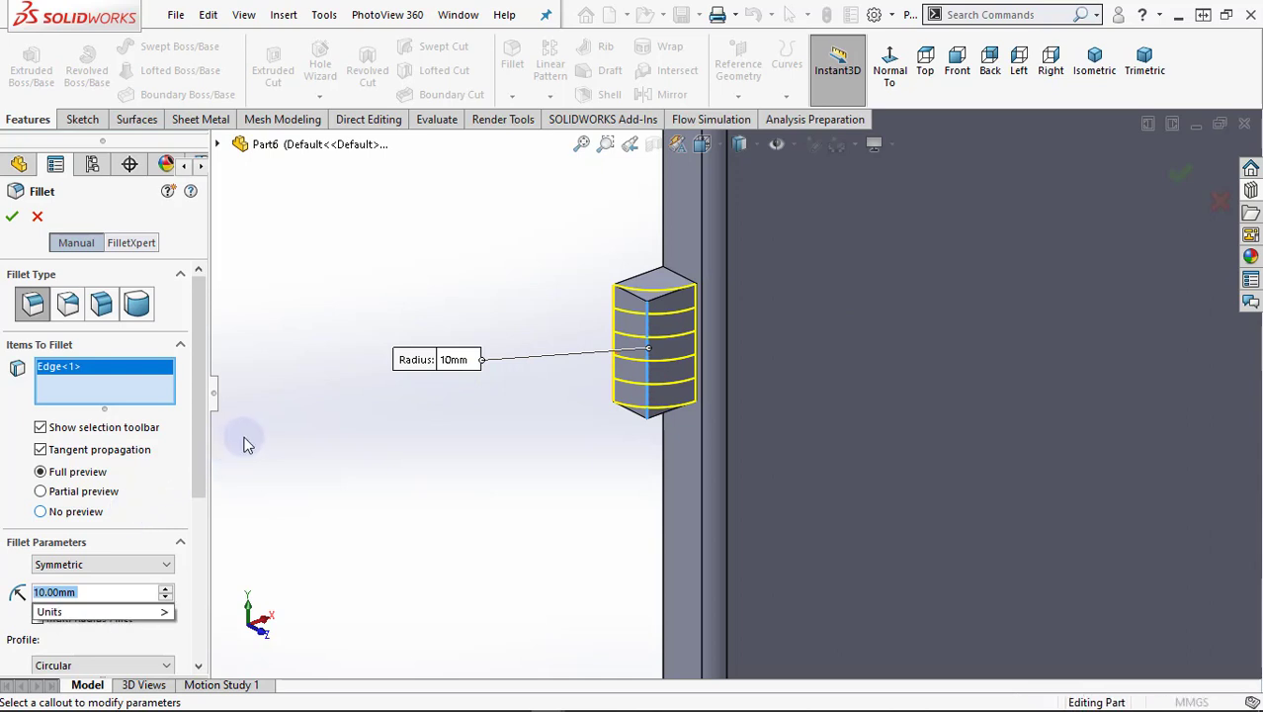
{"action": "key", "text": "Return"}
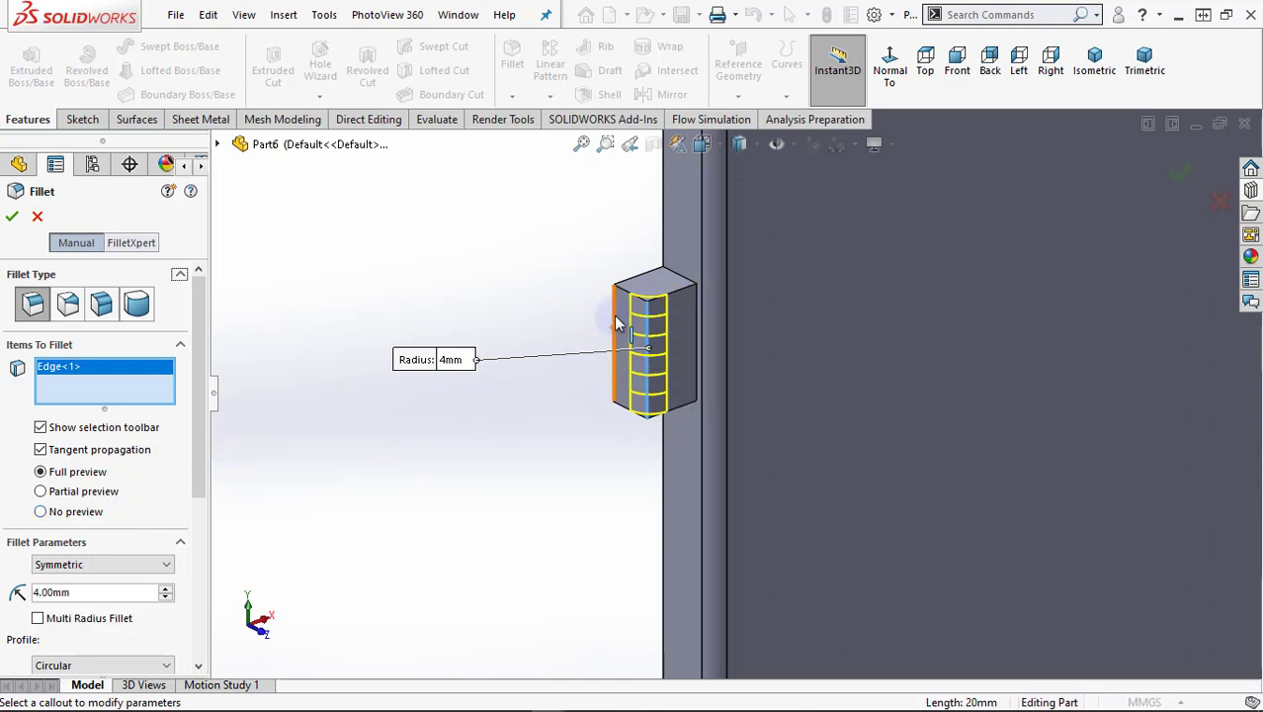
{"action": "left_click", "coordinate": [614, 323]}
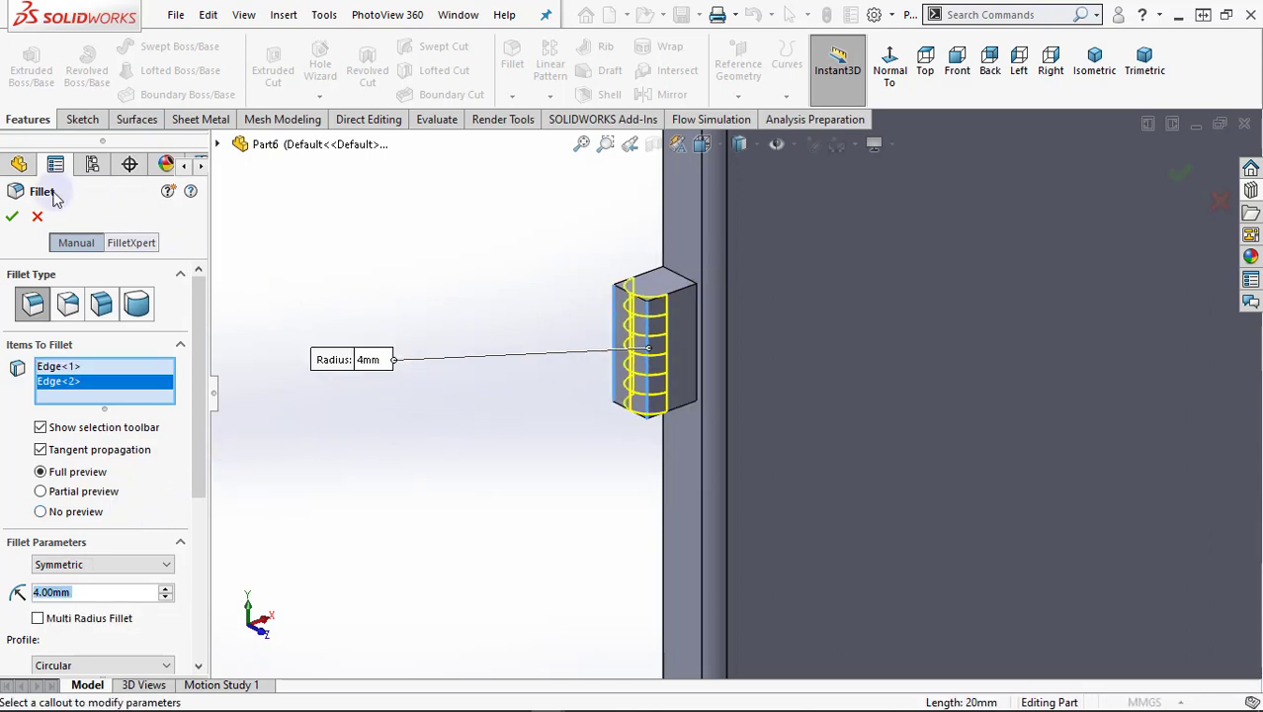
{"action": "left_click", "coordinate": [11, 218]}
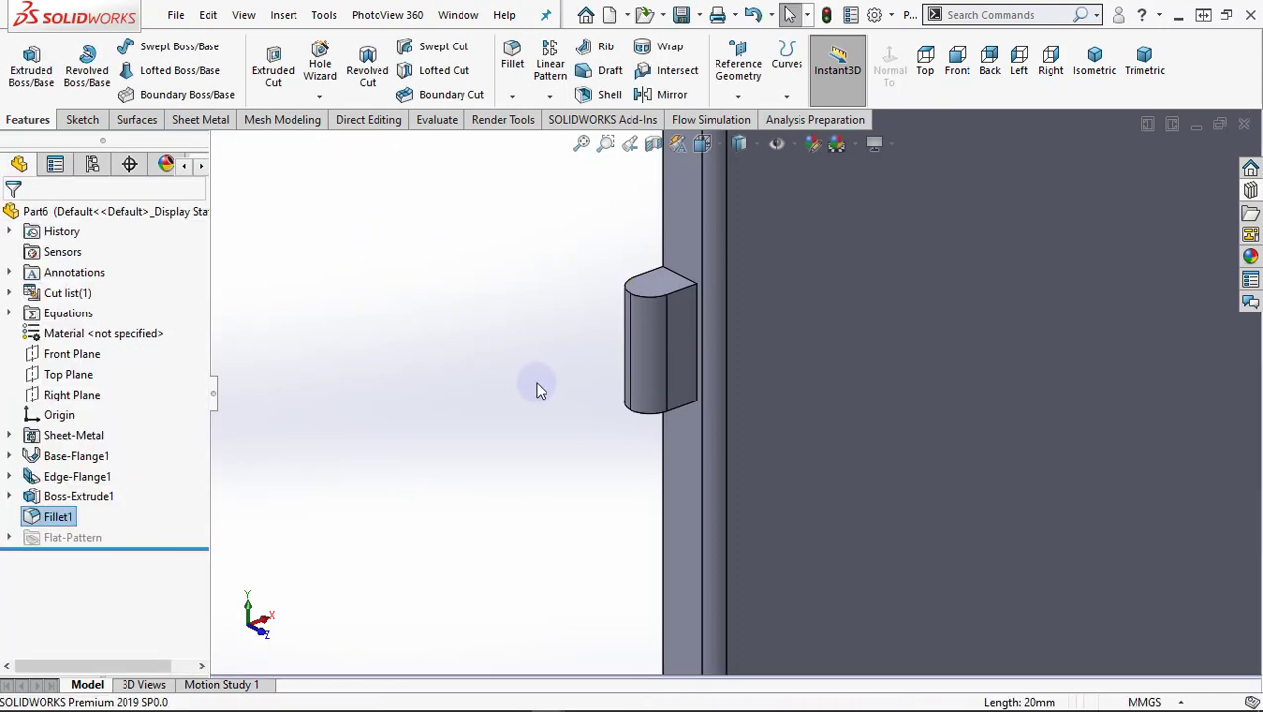
Start a new extruded-feature sketch on the hinge block's underside face
{"action": "key", "text": "f"}
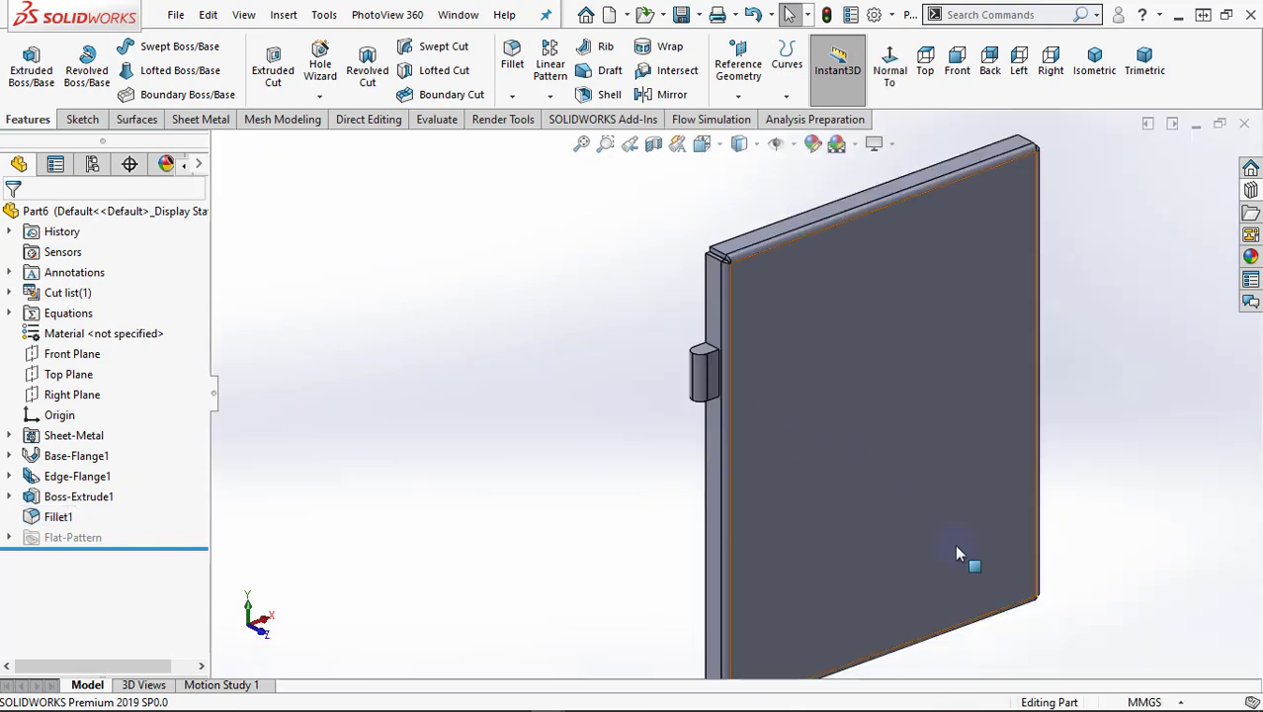
{"action": "scroll", "coordinate": [956, 553], "scroll_direction": "up", "scroll_amount": 2}
{"action": "scroll", "coordinate": [957, 554], "scroll_direction": "down", "scroll_amount": 2}
{"action": "key", "text": "f"}
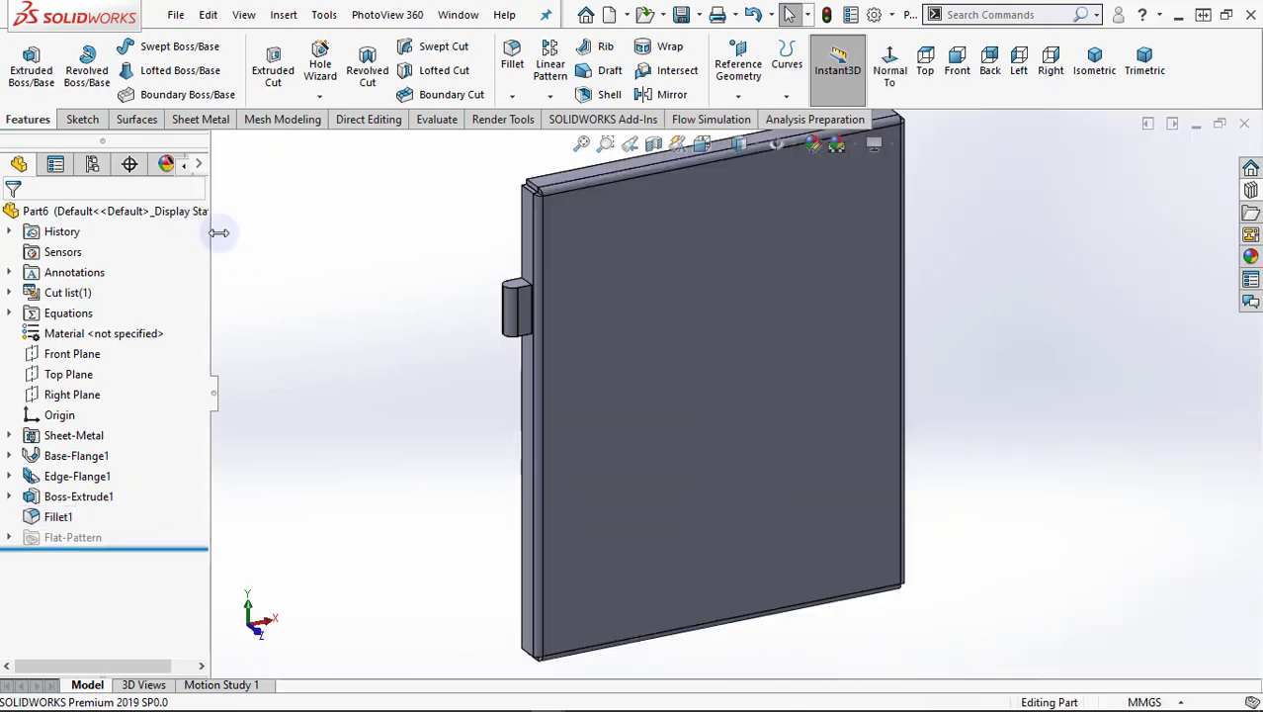
{"action": "left_click", "coordinate": [273, 65]}
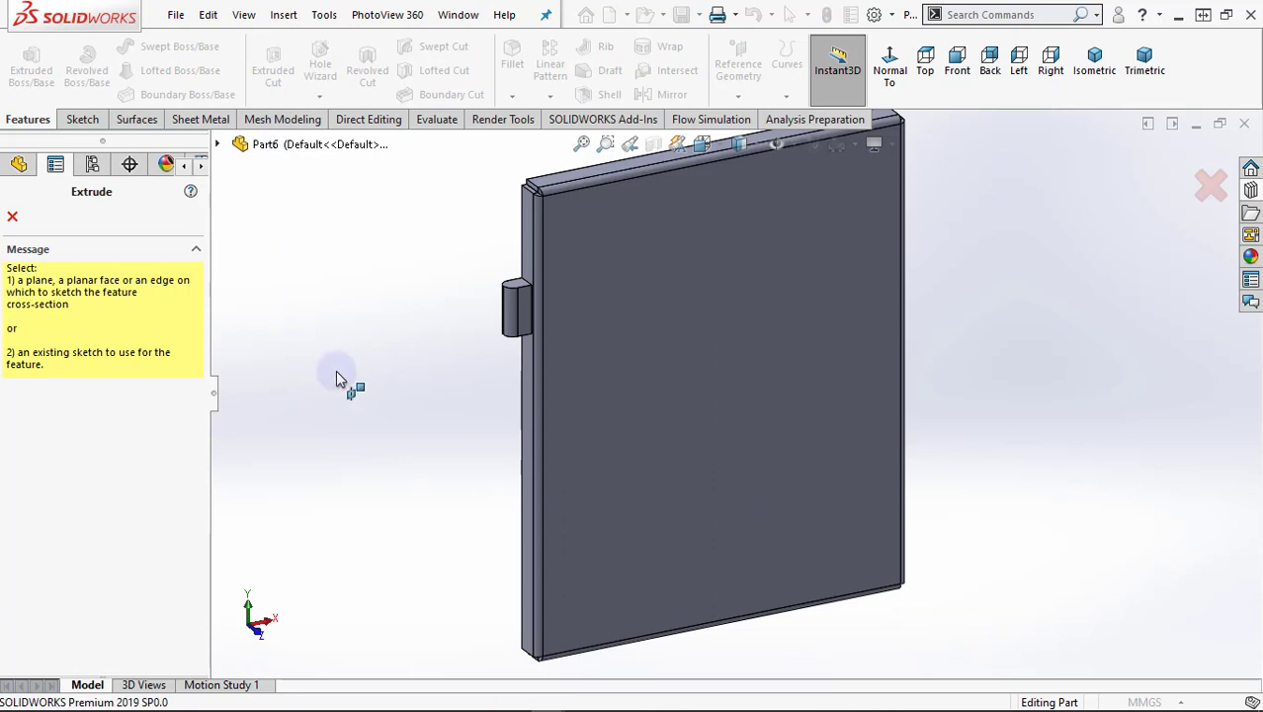
{"action": "mouse_move", "coordinate": [335, 369]}
{"action": "middle_mouse_down"}
{"action": "mouse_move", "coordinate": [352, 226]}
{"action": "mouse_move", "coordinate": [501, 273]}
{"action": "middle_mouse_up"}
{"action": "scroll", "coordinate": [554, 297], "scroll_direction": "up", "scroll_amount": 3}
{"action": "scroll", "coordinate": [649, 259], "scroll_direction": "up", "scroll_amount": 3}
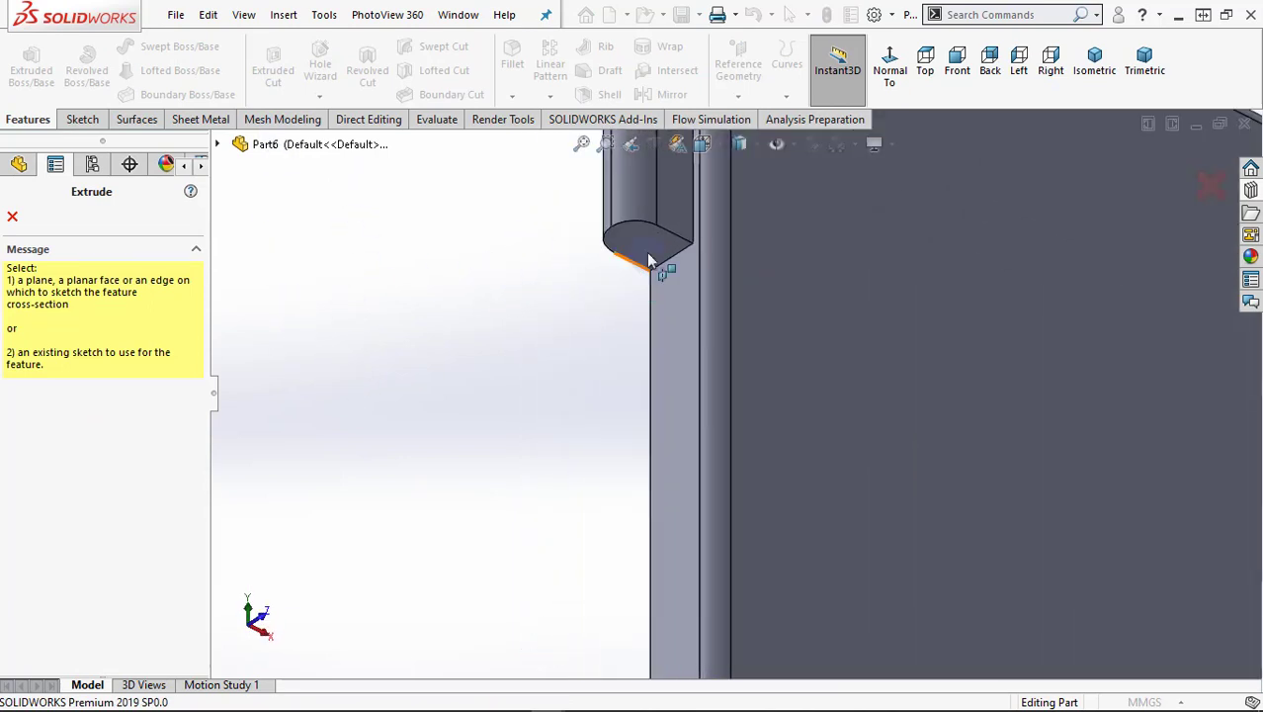
{"action": "left_click", "coordinate": [648, 254]}
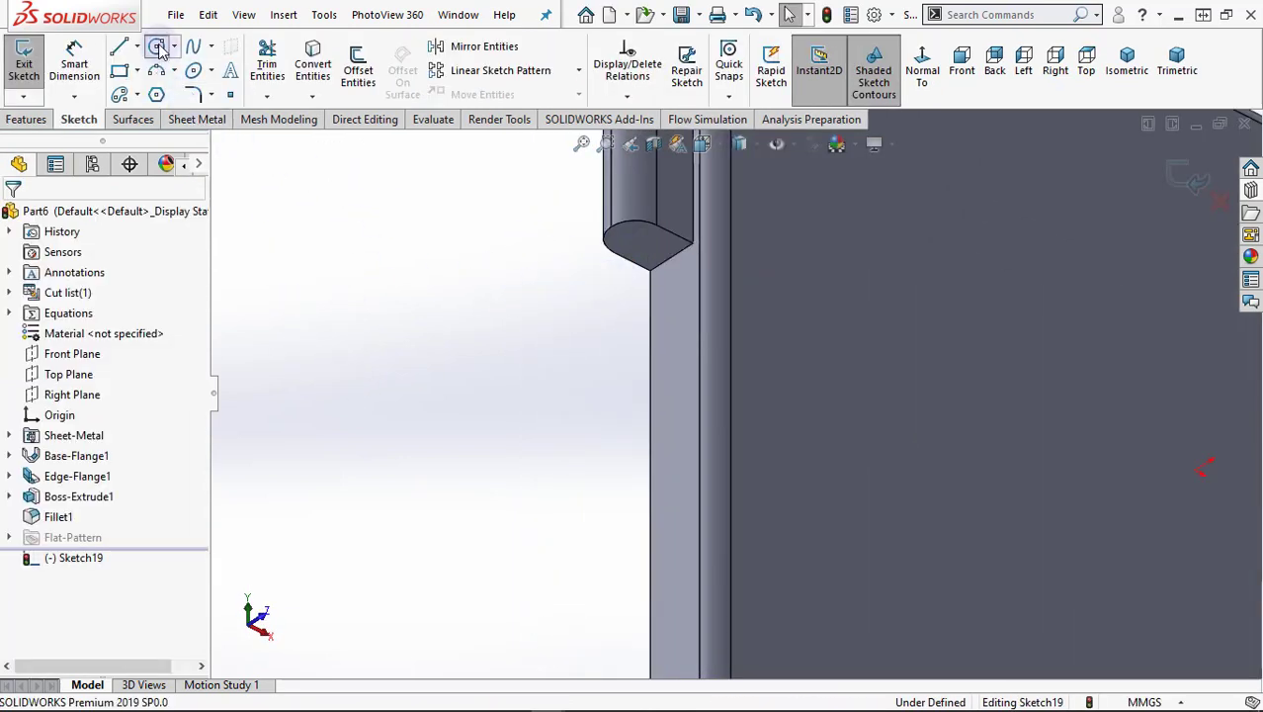
Sketch a small circle on the hinge lug's end face
{"action": "left_click", "coordinate": [158, 48]}
{"action": "left_click", "coordinate": [636, 238]}
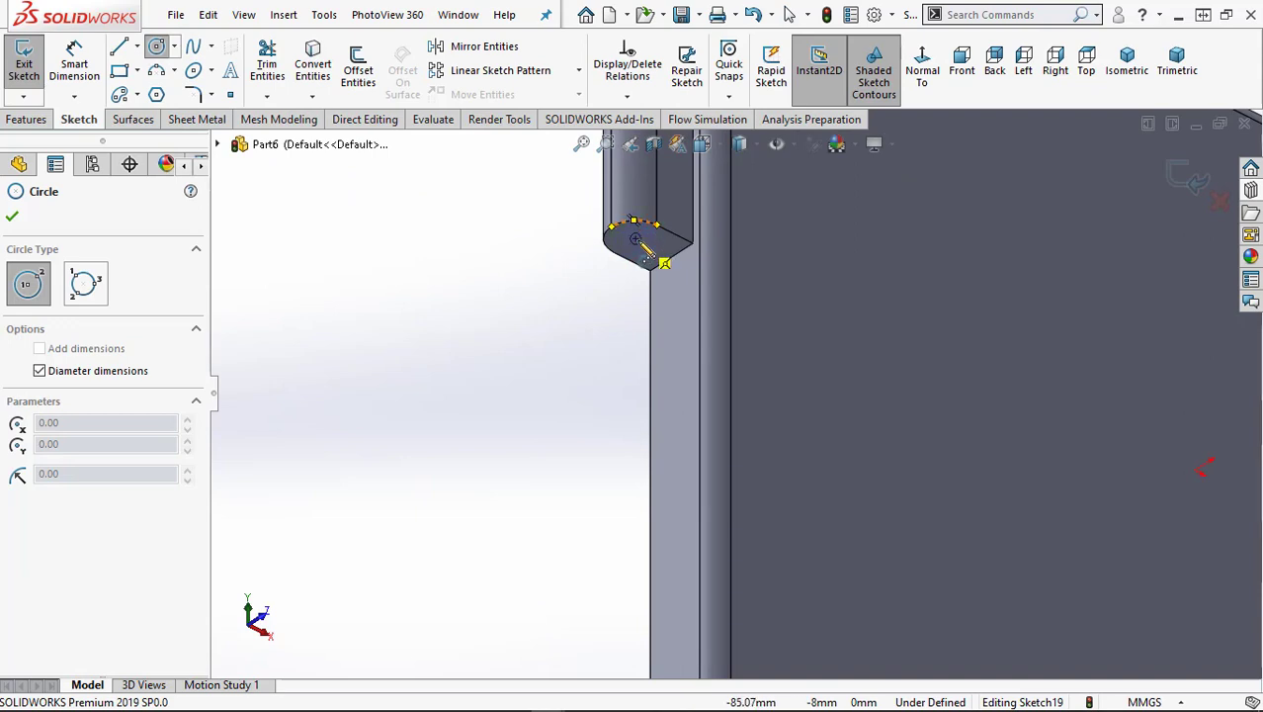
{"action": "left_click", "coordinate": [644, 247]}
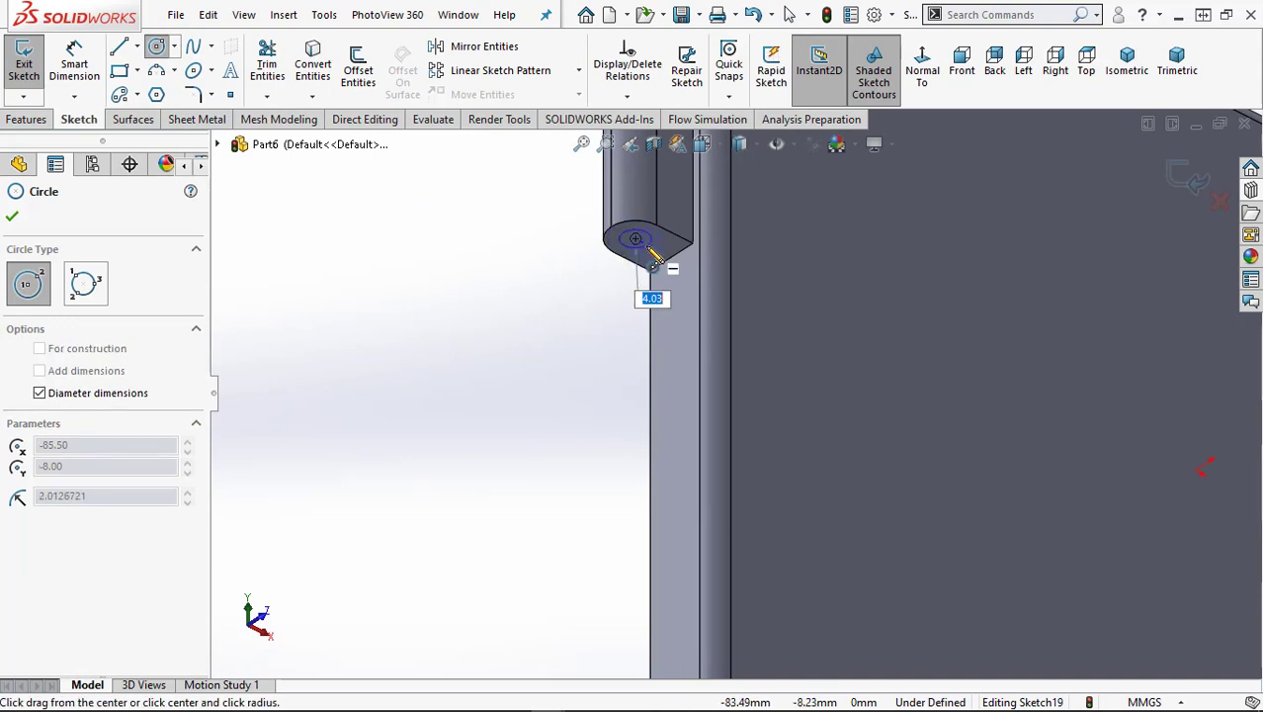
{"action": "key", "text": "Return"}
{"action": "key", "text": "Escape"}
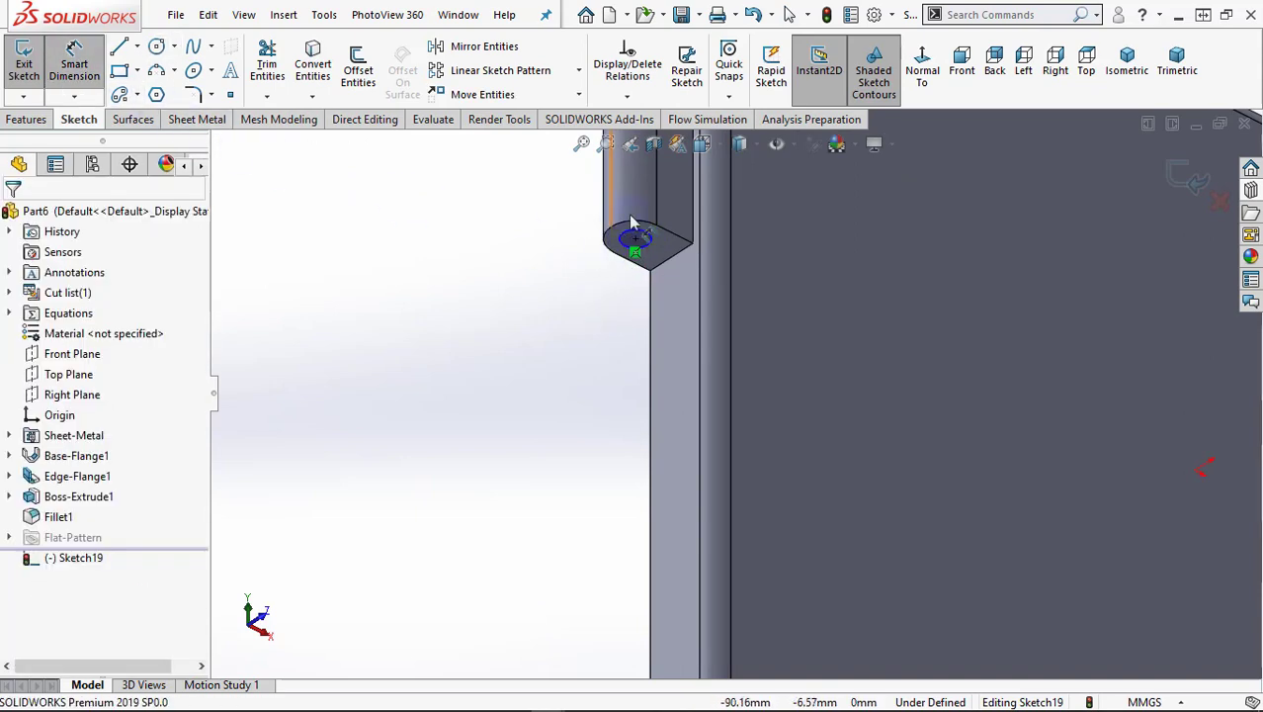
Dimension the circle's diameter to 3.50 mm, fully defining it
{"action": "scroll", "coordinate": [633, 221], "scroll_direction": "down", "scroll_amount": 1}
{"action": "scroll", "coordinate": [633, 221], "scroll_direction": "down", "scroll_amount": 2}
{"action": "left_click", "coordinate": [548, 304]}
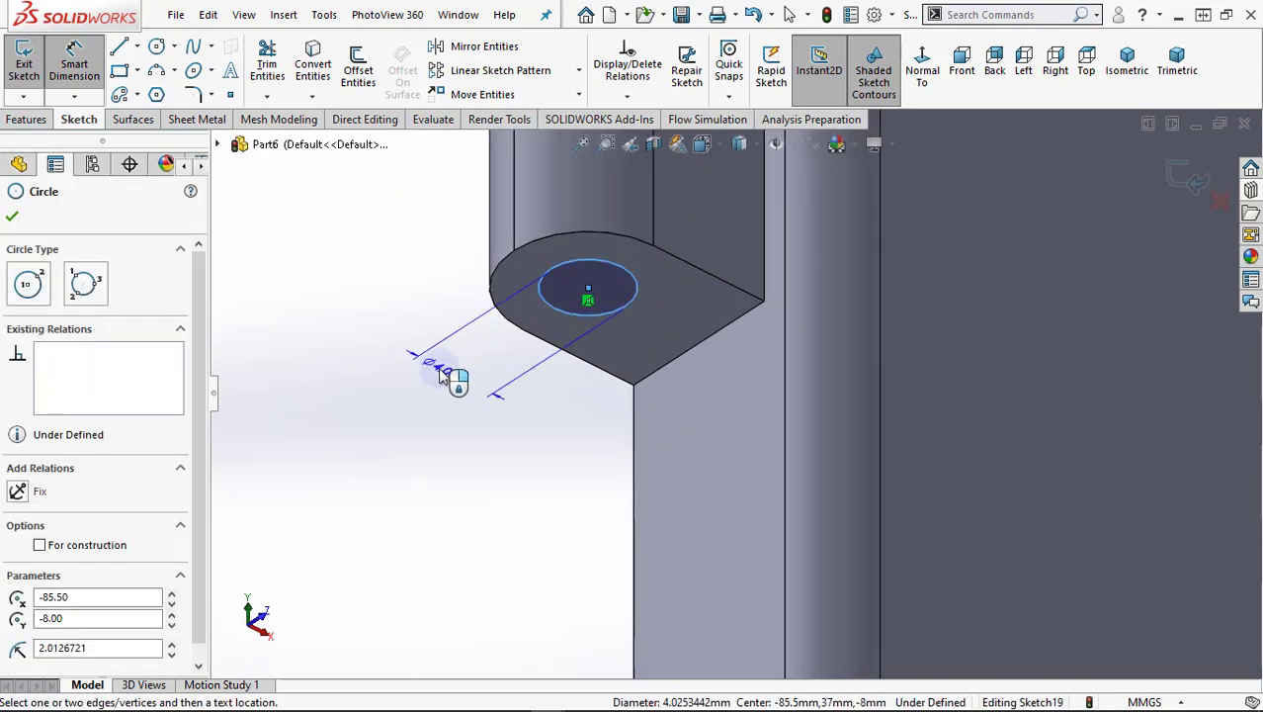
{"action": "left_click", "coordinate": [403, 409]}
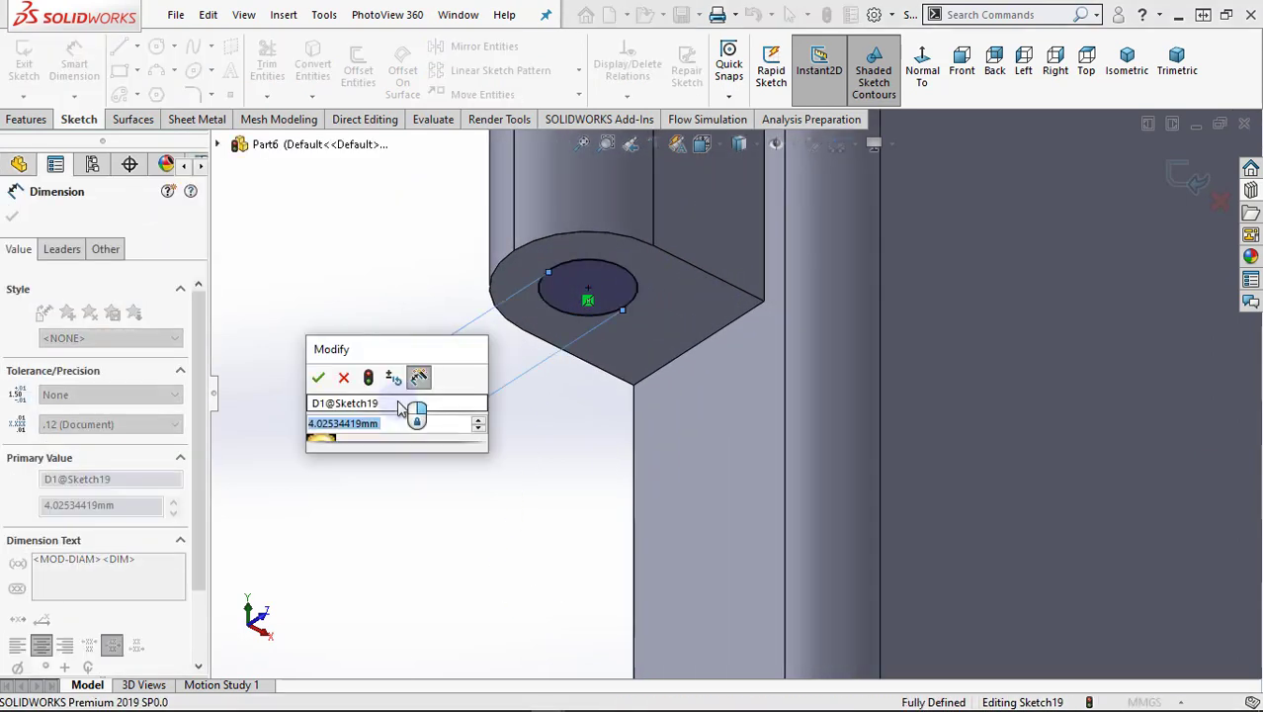
{"action": "type", "text": "3.5"}
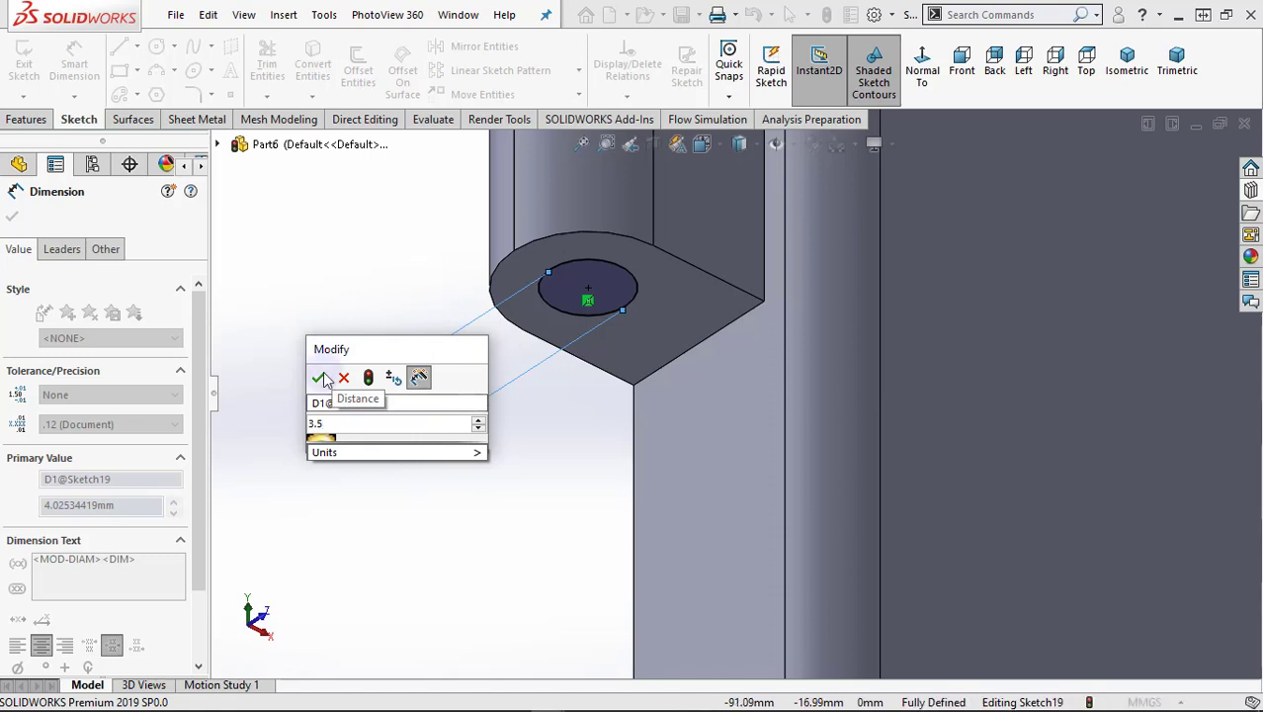
{"action": "left_click", "coordinate": [318, 377]}
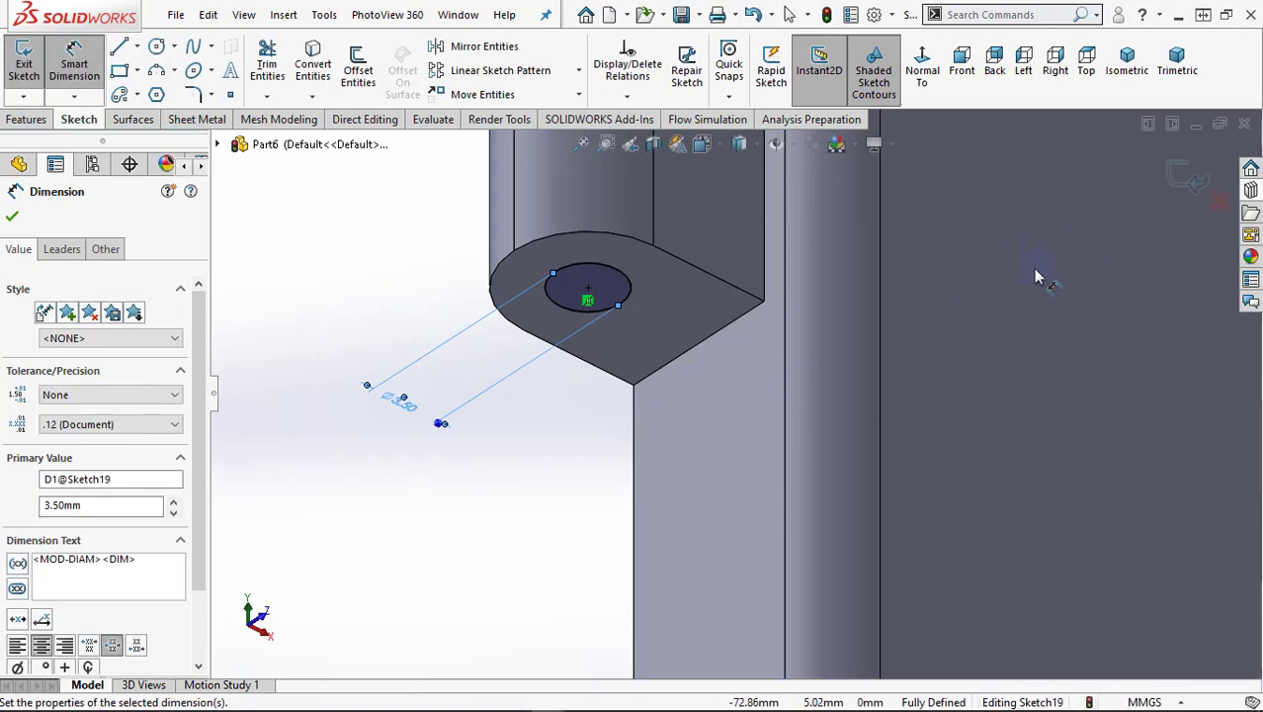
{"action": "left_click", "coordinate": [1186, 178]}
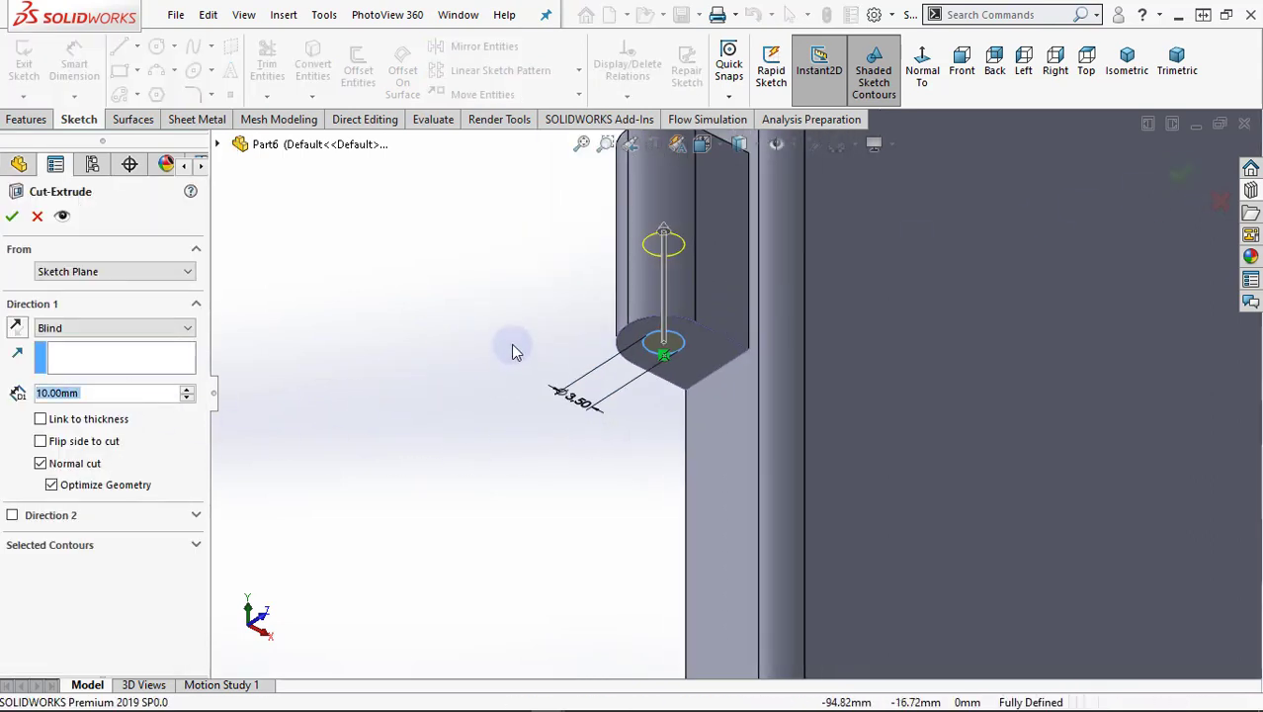
Accept the 10 mm blind cut from the 3.5 mm circle, creating Cut-Extrude1
{"action": "mouse_move", "coordinate": [516, 347]}
{"action": "middle_mouse_down"}
{"action": "mouse_move", "coordinate": [496, 451]}
{"action": "mouse_move", "coordinate": [530, 369]}
{"action": "mouse_move", "coordinate": [530, 387]}
{"action": "middle_mouse_up"}
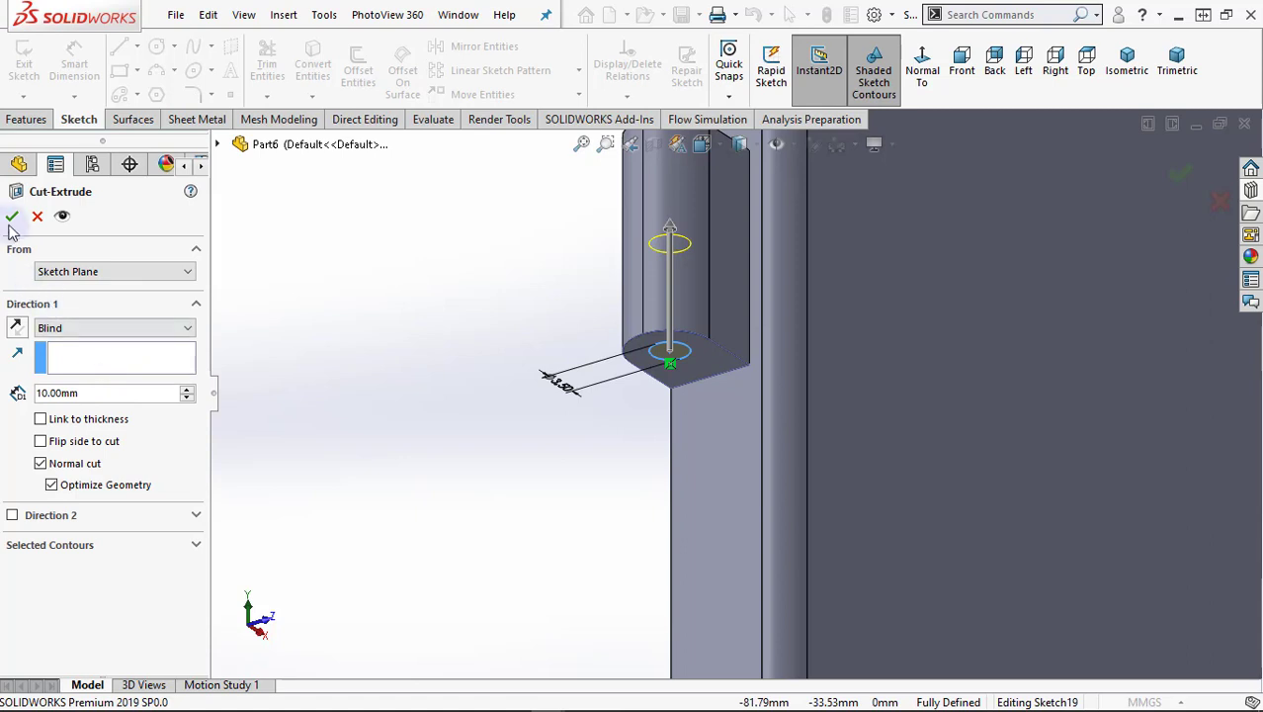
{"action": "left_click", "coordinate": [37, 217]}
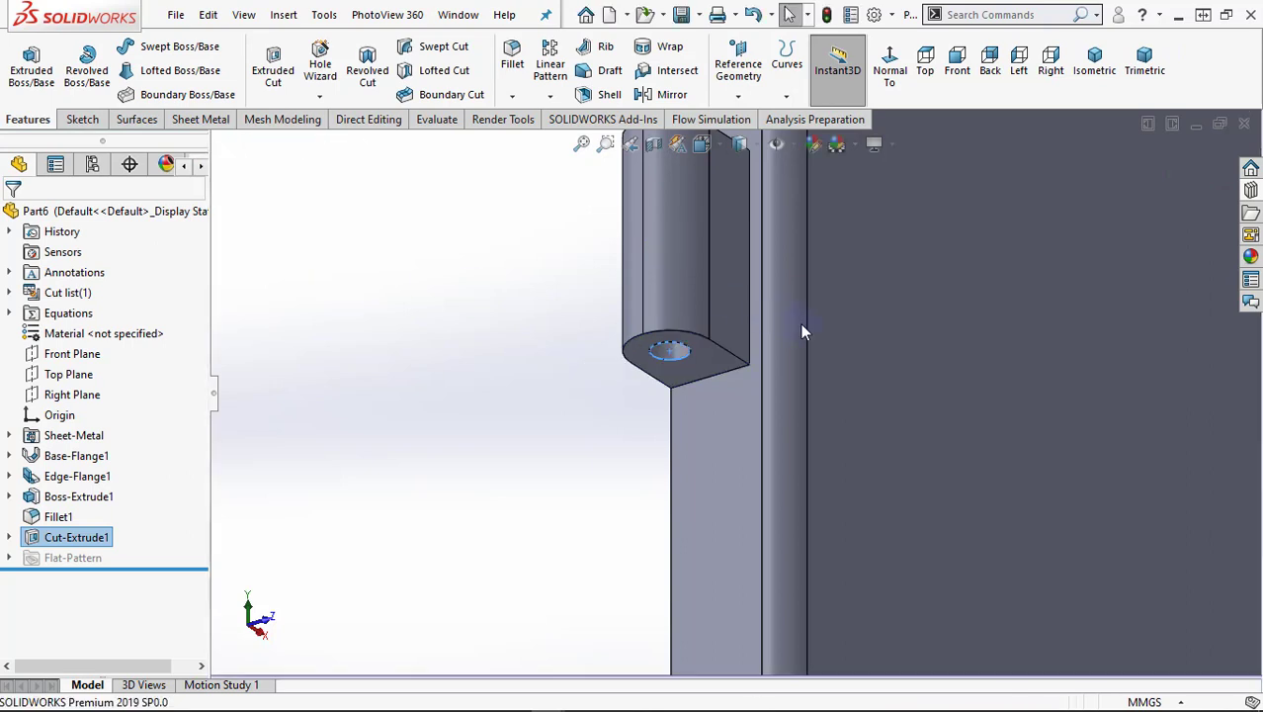
{"action": "scroll", "coordinate": [805, 336], "scroll_direction": "down", "scroll_amount": 2}
{"action": "mouse_move", "coordinate": [614, 446]}
{"action": "middle_mouse_down"}
{"action": "mouse_move", "coordinate": [599, 328]}
{"action": "mouse_move", "coordinate": [592, 423]}
{"action": "middle_mouse_up"}
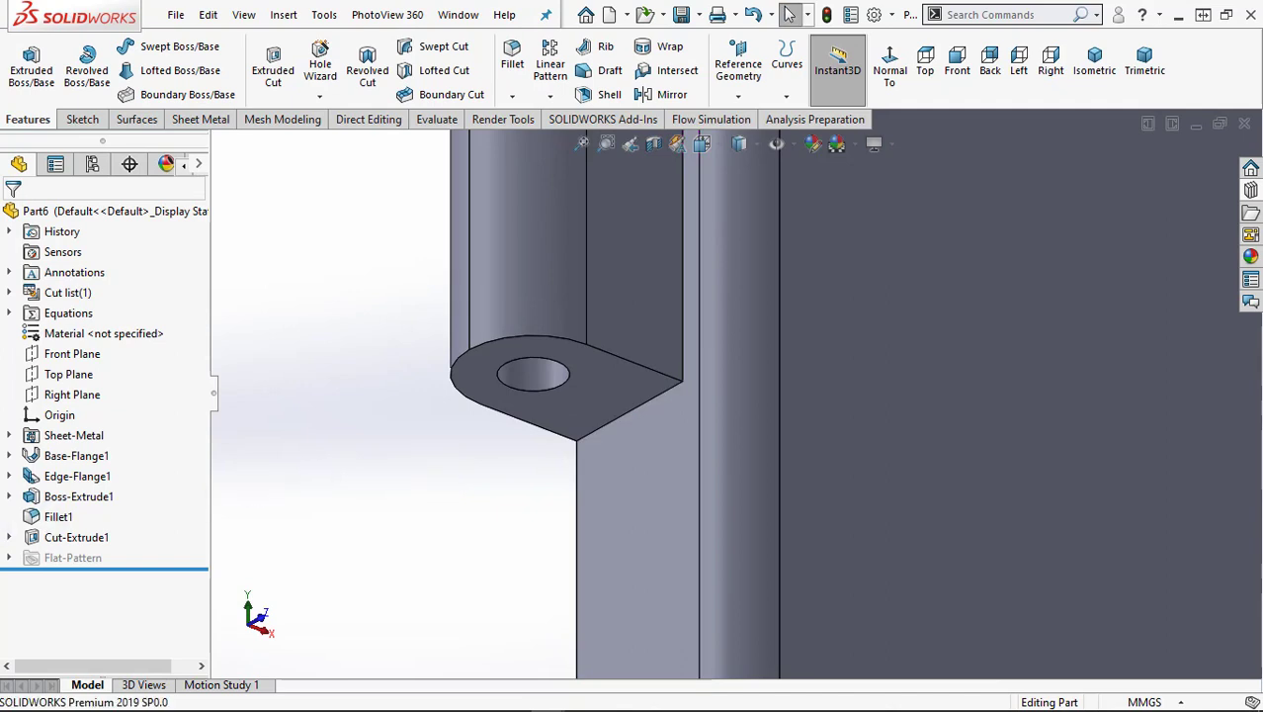
Edit Cut-Extrude1 and change its hole depth from 10 mm to 5 mm
{"action": "left_click", "coordinate": [79, 540]}
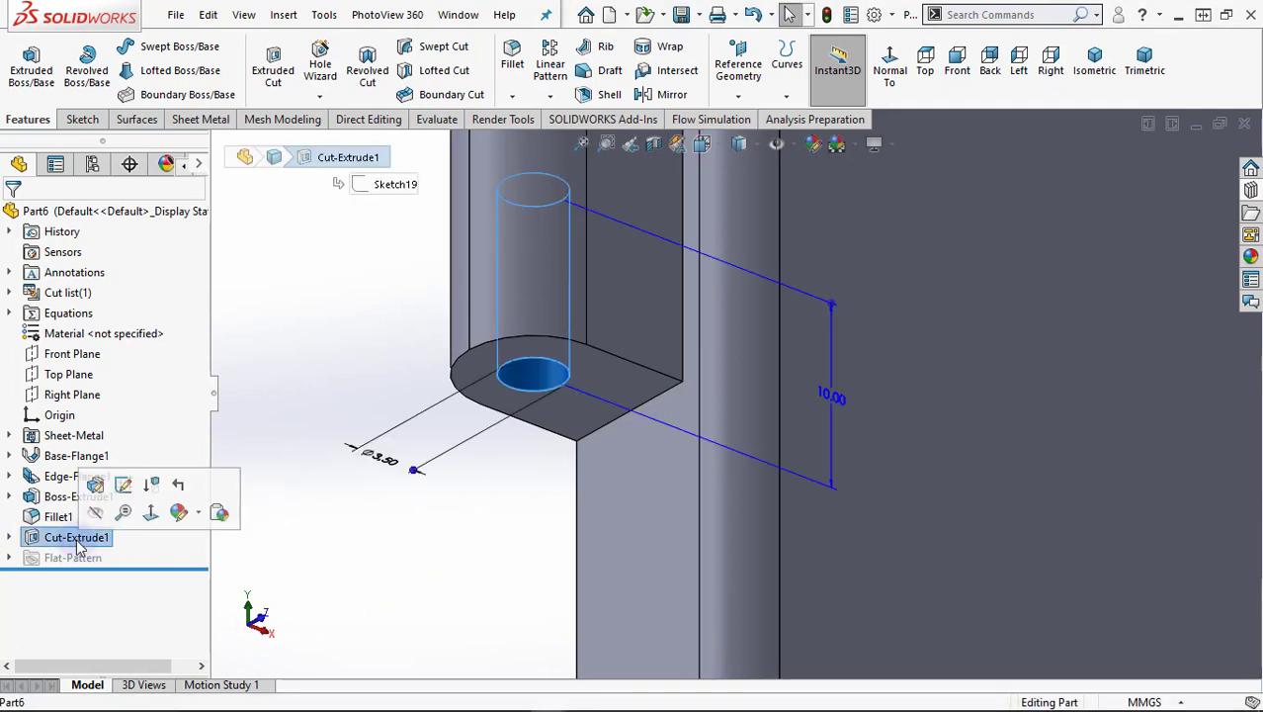
{"action": "left_click", "coordinate": [96, 484]}
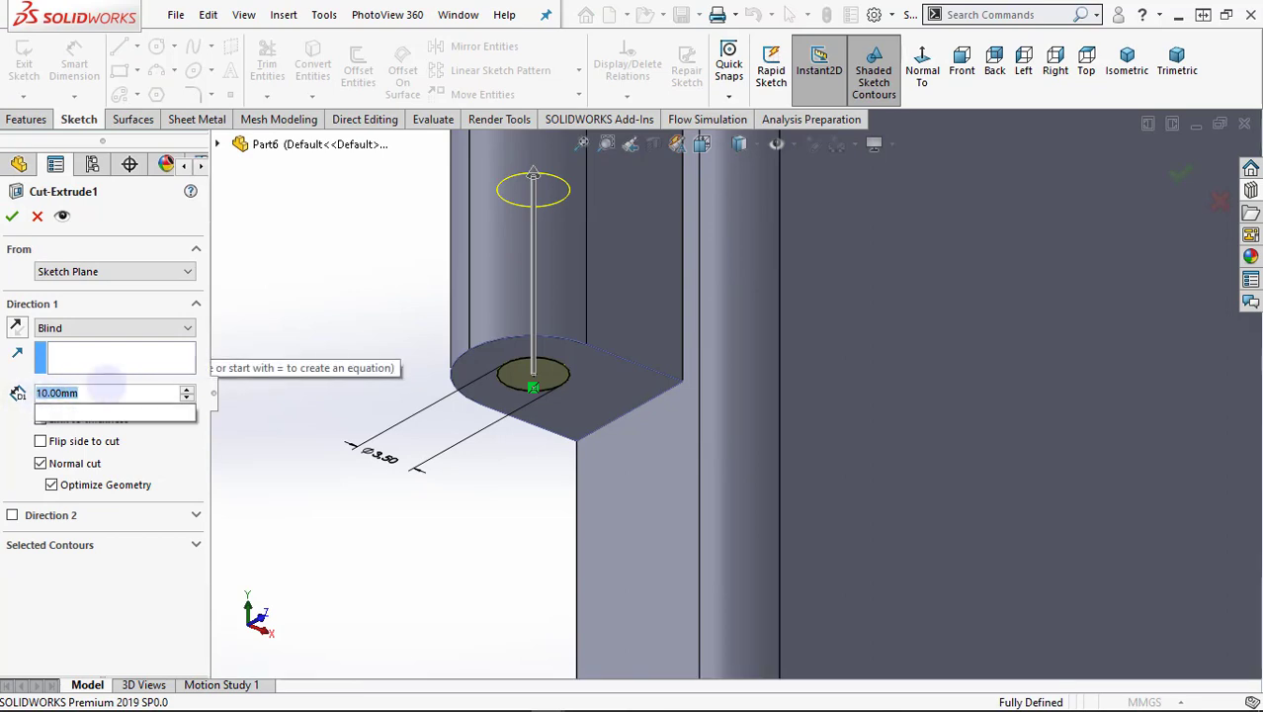
{"action": "type", "text": "5"}
{"action": "key", "text": "Return"}
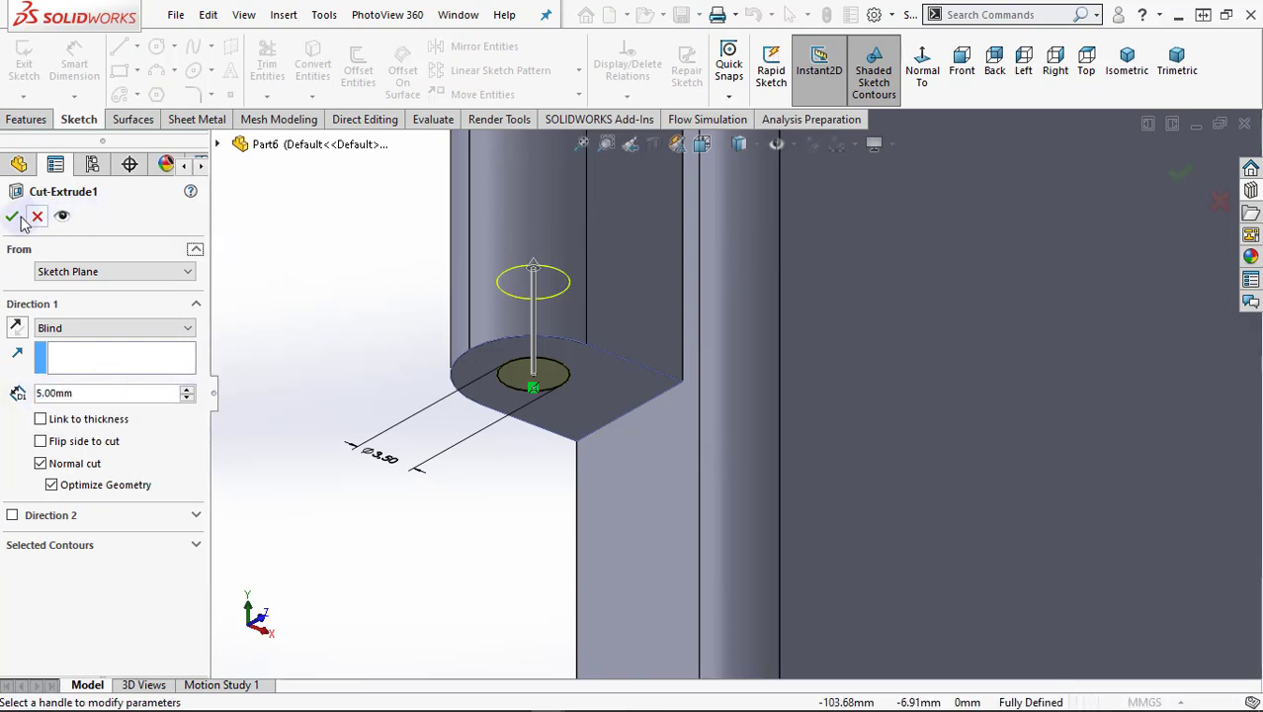
{"action": "left_click", "coordinate": [14, 216]}
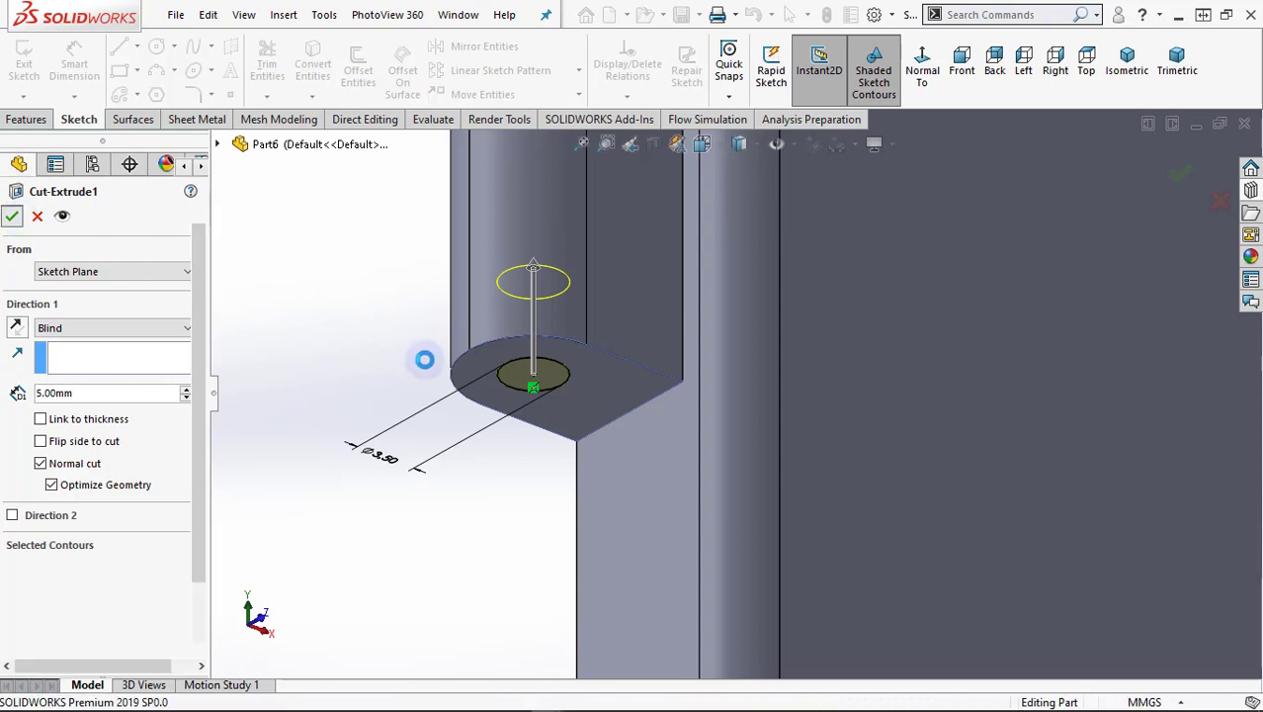
{"action": "mouse_move", "coordinate": [424, 359]}
{"action": "middle_mouse_down"}
{"action": "mouse_move", "coordinate": [555, 424]}
{"action": "mouse_move", "coordinate": [533, 490]}
{"action": "middle_mouse_up"}
{"action": "key", "text": "ctrl+7"}
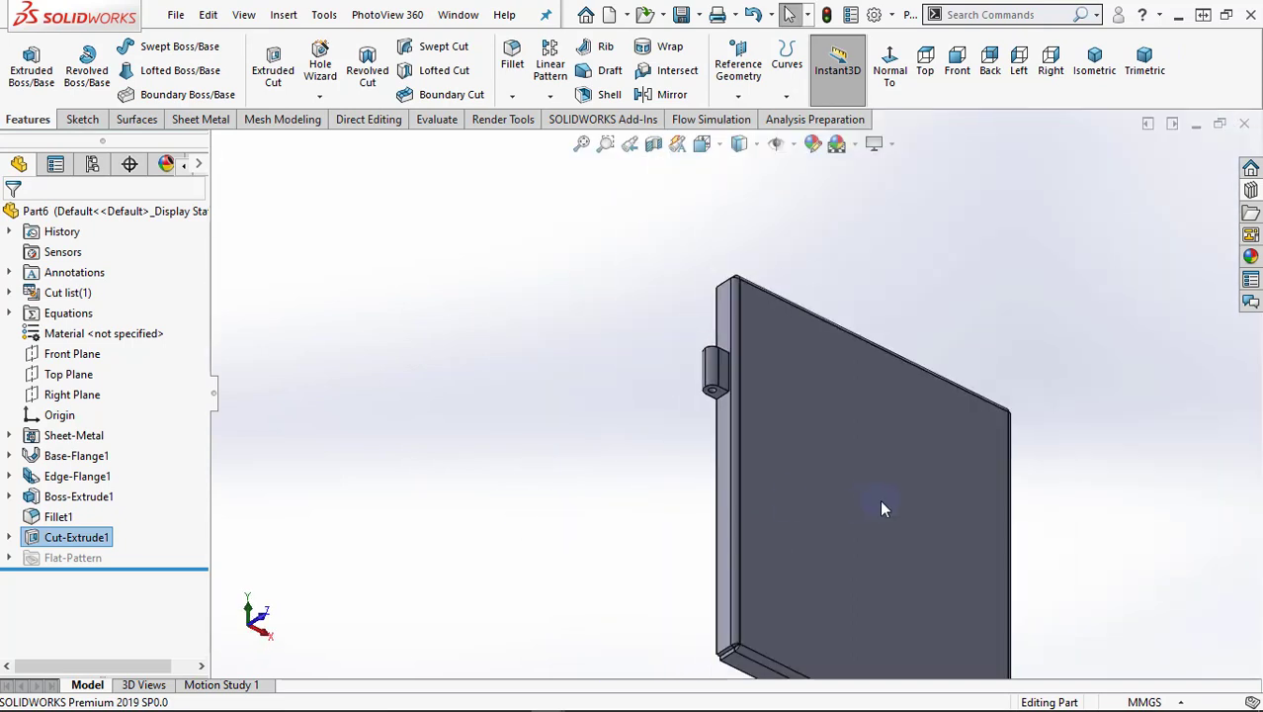
Start a linear pattern directed along the door's left edge
{"action": "left_click", "coordinate": [876, 494]}
{"action": "left_click", "coordinate": [889, 61]}
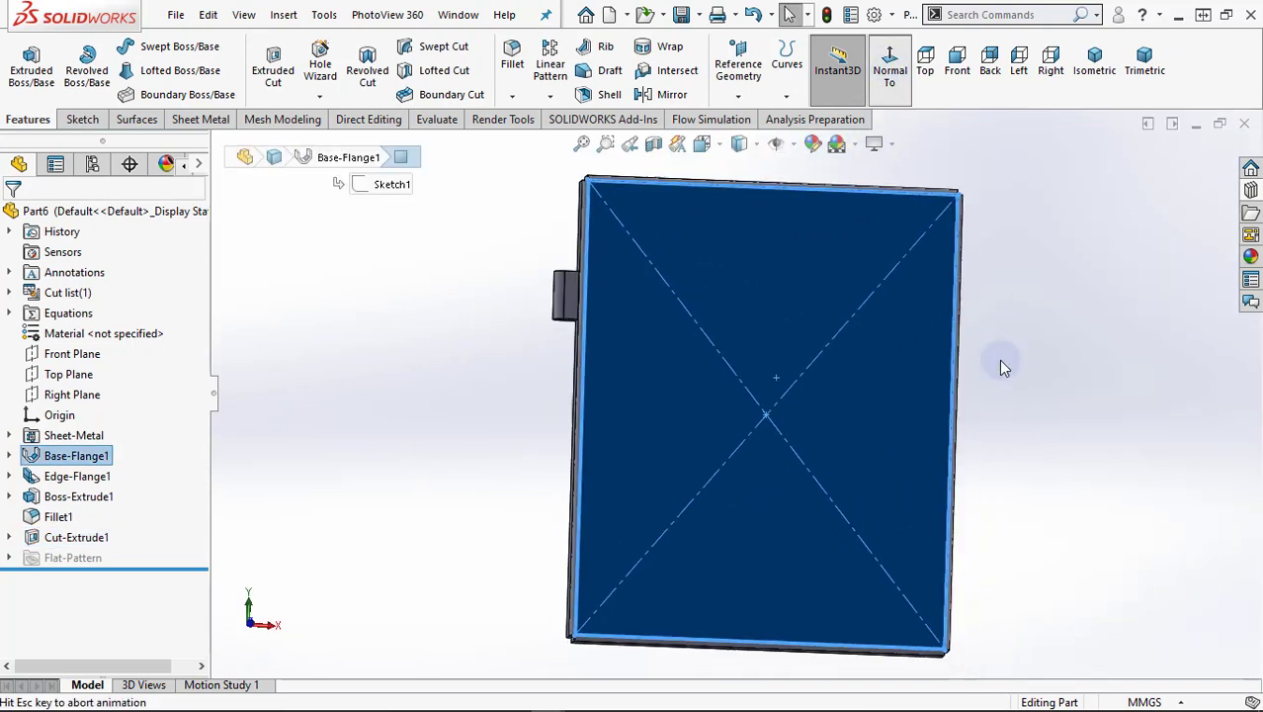
{"action": "left_click", "coordinate": [1018, 374]}
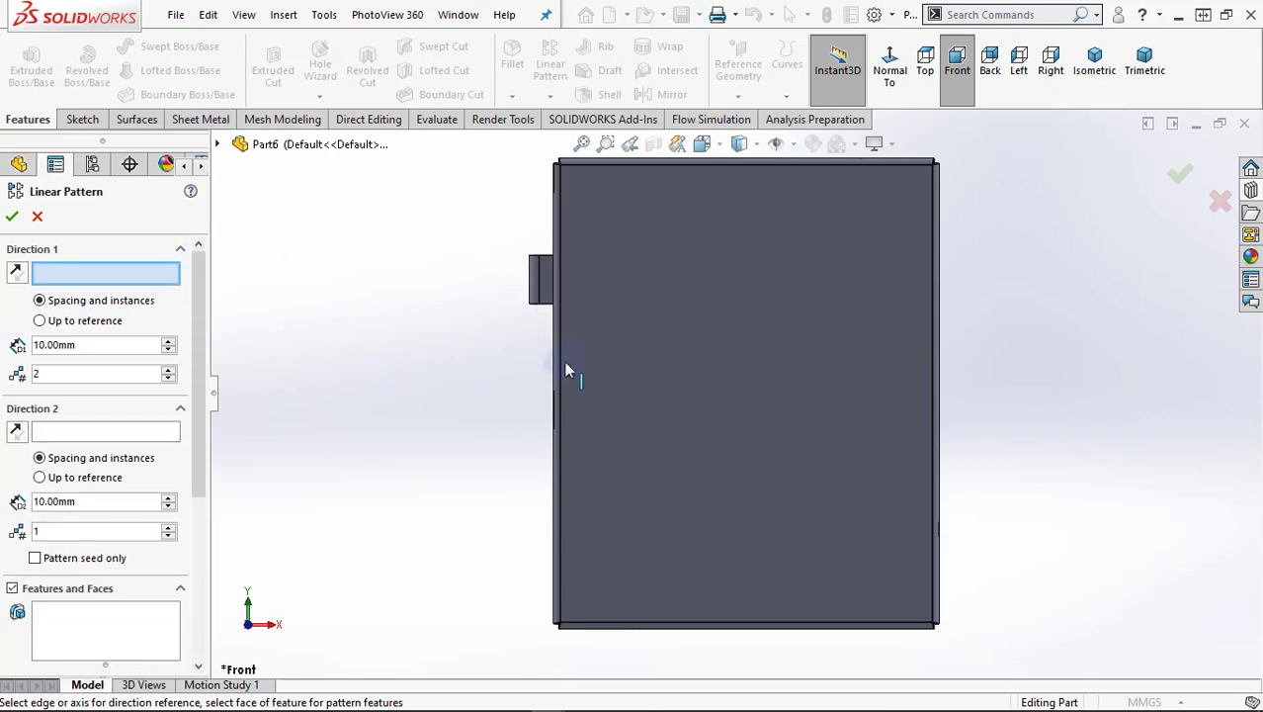
{"action": "left_click", "coordinate": [561, 334]}
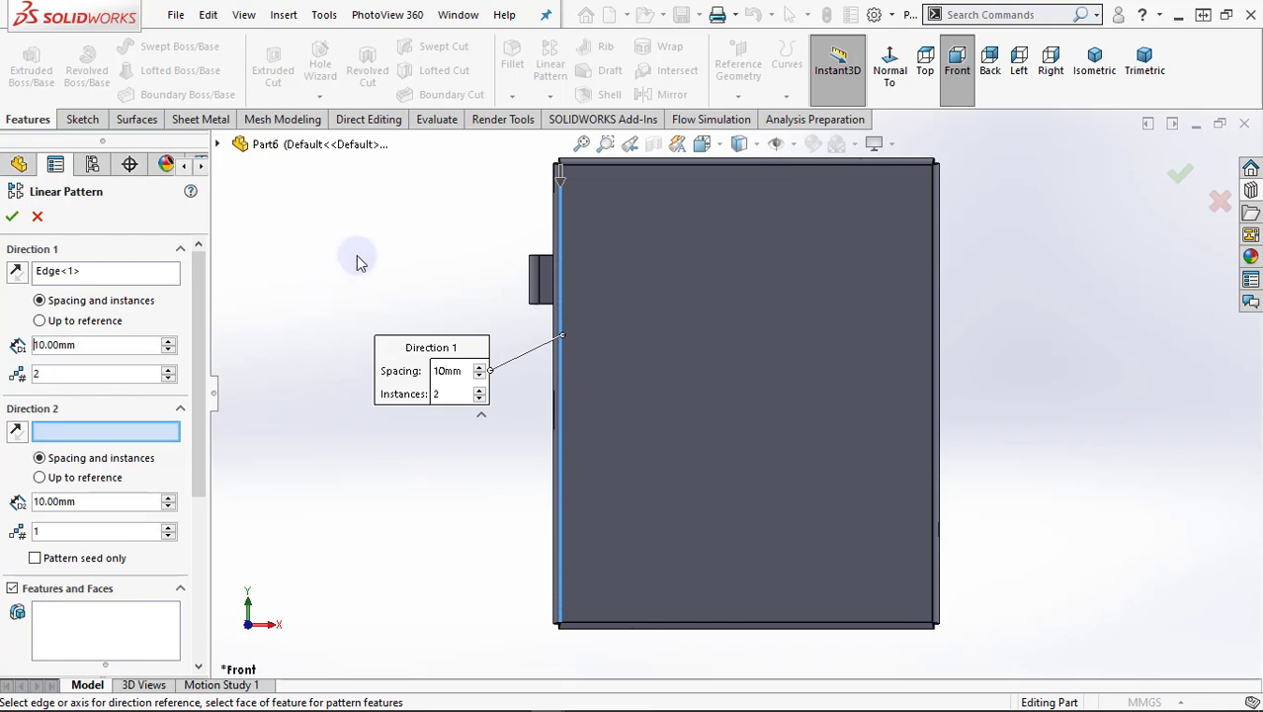
Pattern Boss-Extrude1, Fillet1 and Cut-Extrude1 at 90 mm spacing, two instances
{"action": "left_click", "coordinate": [82, 627]}
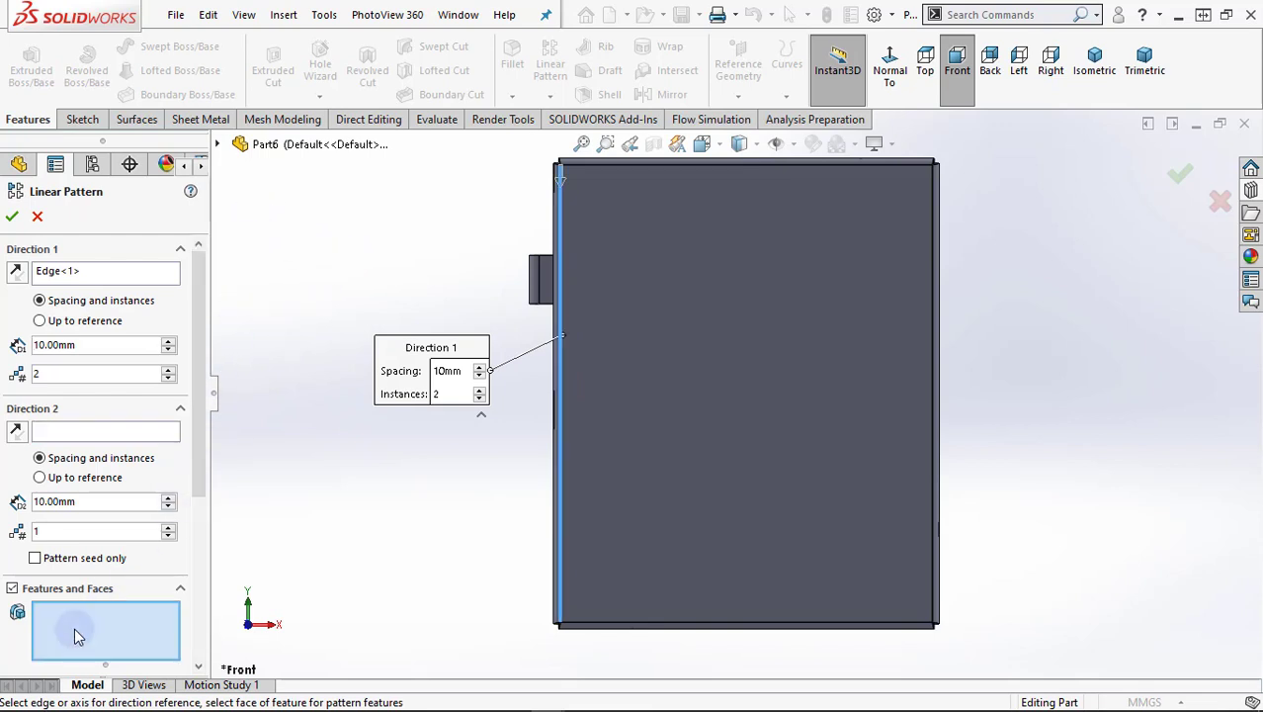
{"action": "left_click", "coordinate": [218, 145]}
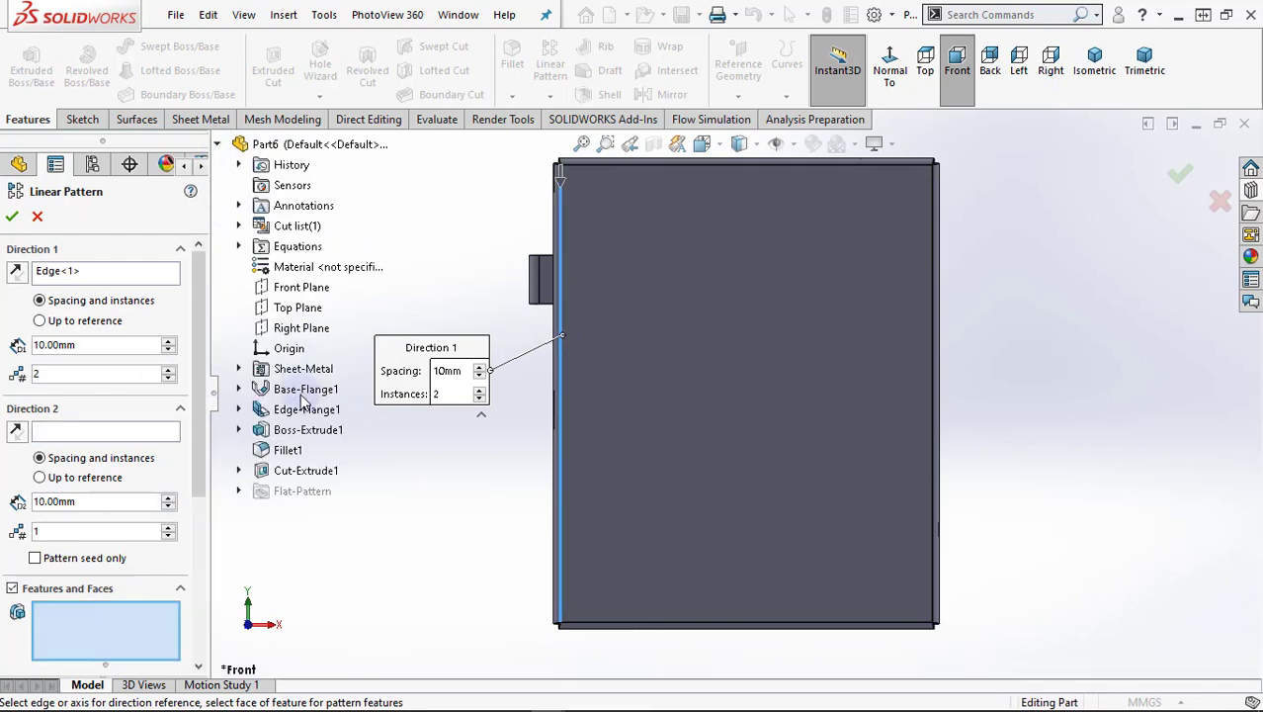
{"action": "left_click", "coordinate": [293, 473]}
{"action": "left_click", "coordinate": [293, 452]}
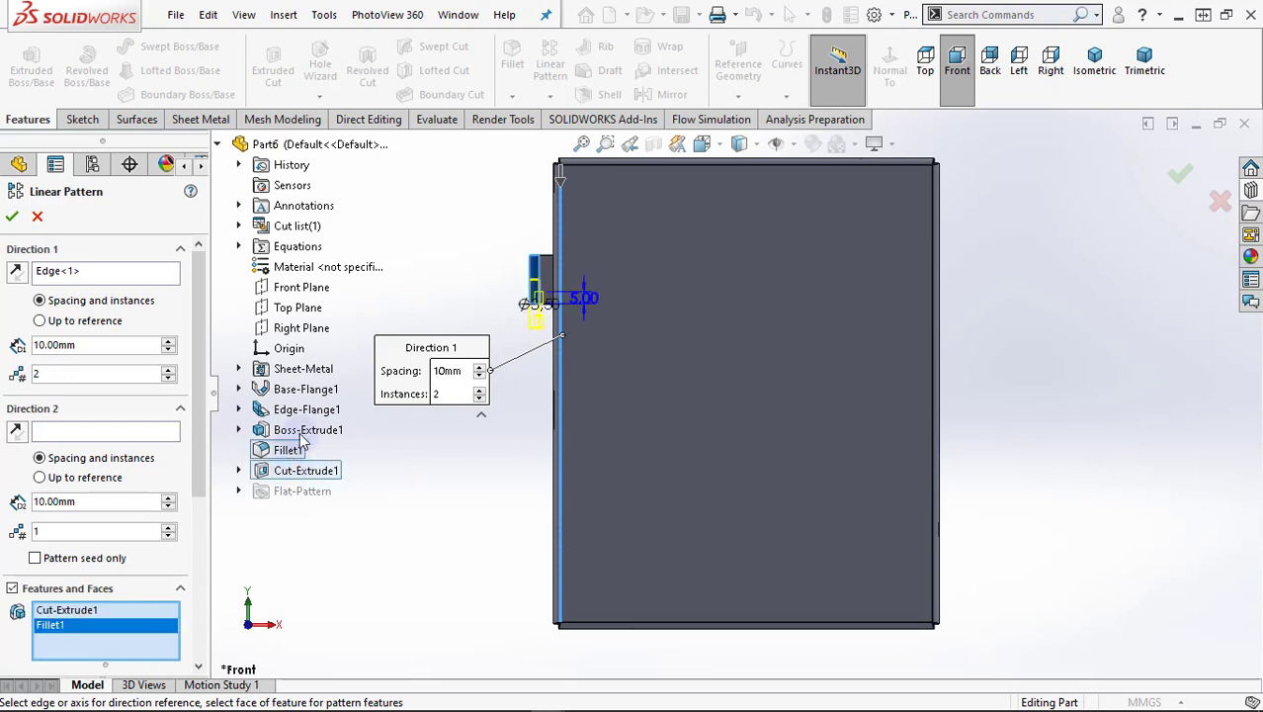
{"action": "left_click", "coordinate": [306, 432]}
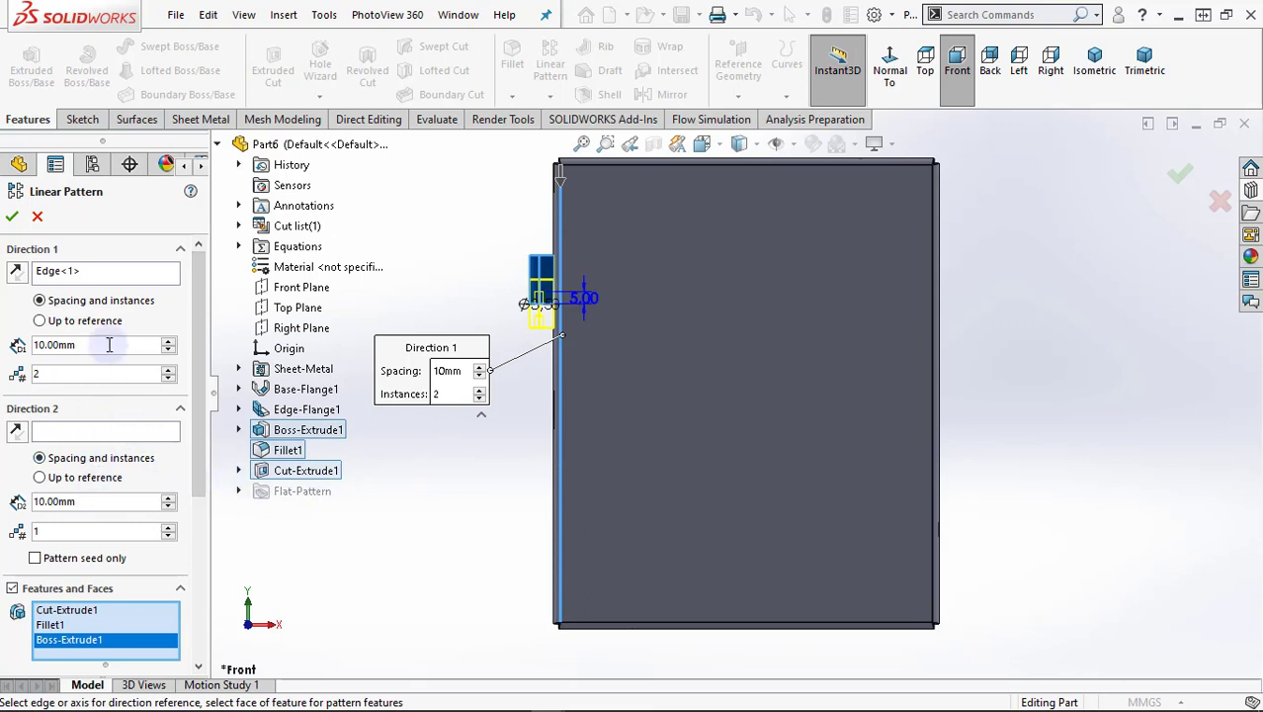
{"action": "left_click_drag", "start_coordinate": [109, 344], "coordinate": [29, 339]}
{"action": "type", "text": "90"}
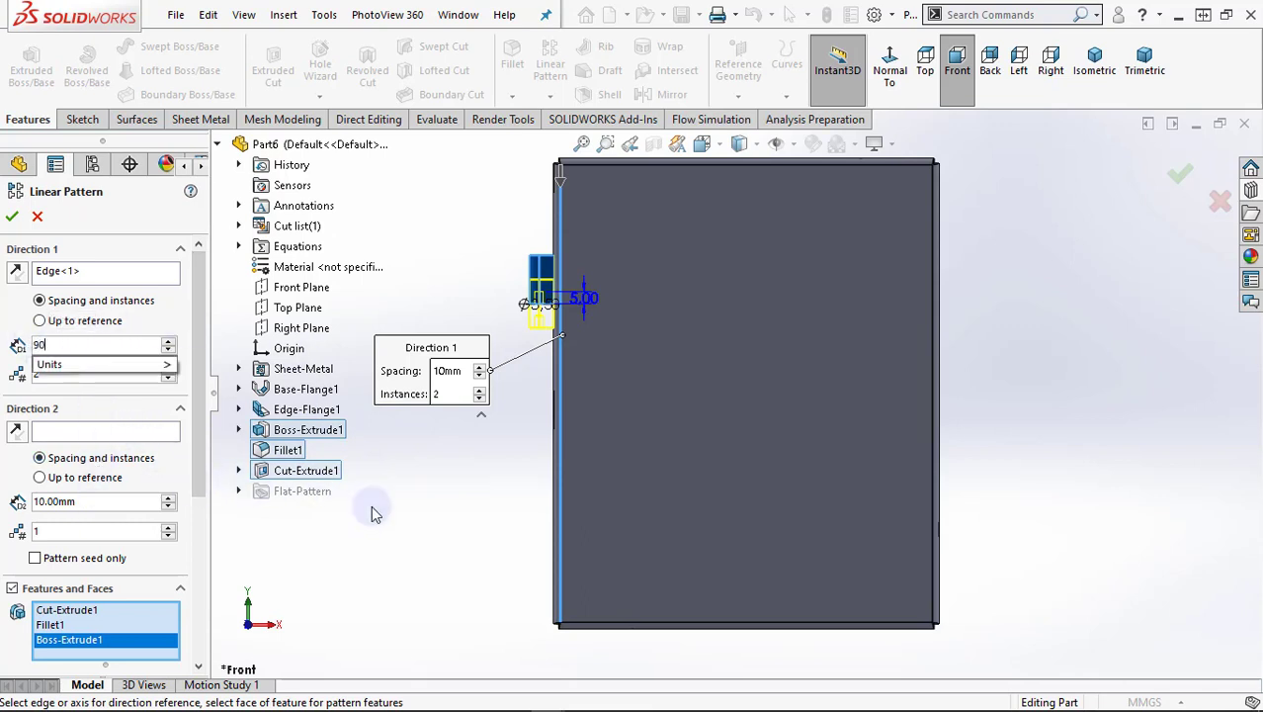
{"action": "key", "text": "Return"}
{"action": "left_click", "coordinate": [12, 216]}
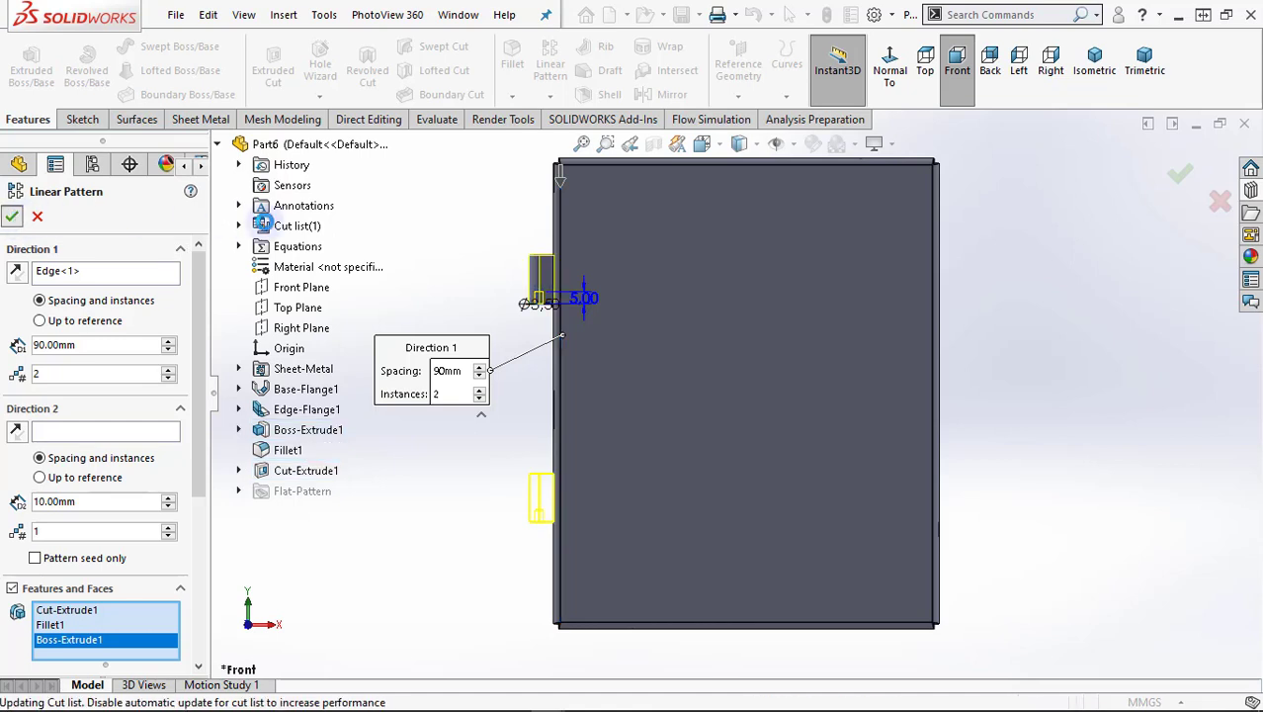
{"action": "middle_click_drag", "start_coordinate": [445, 431], "coordinate": [473, 442]}
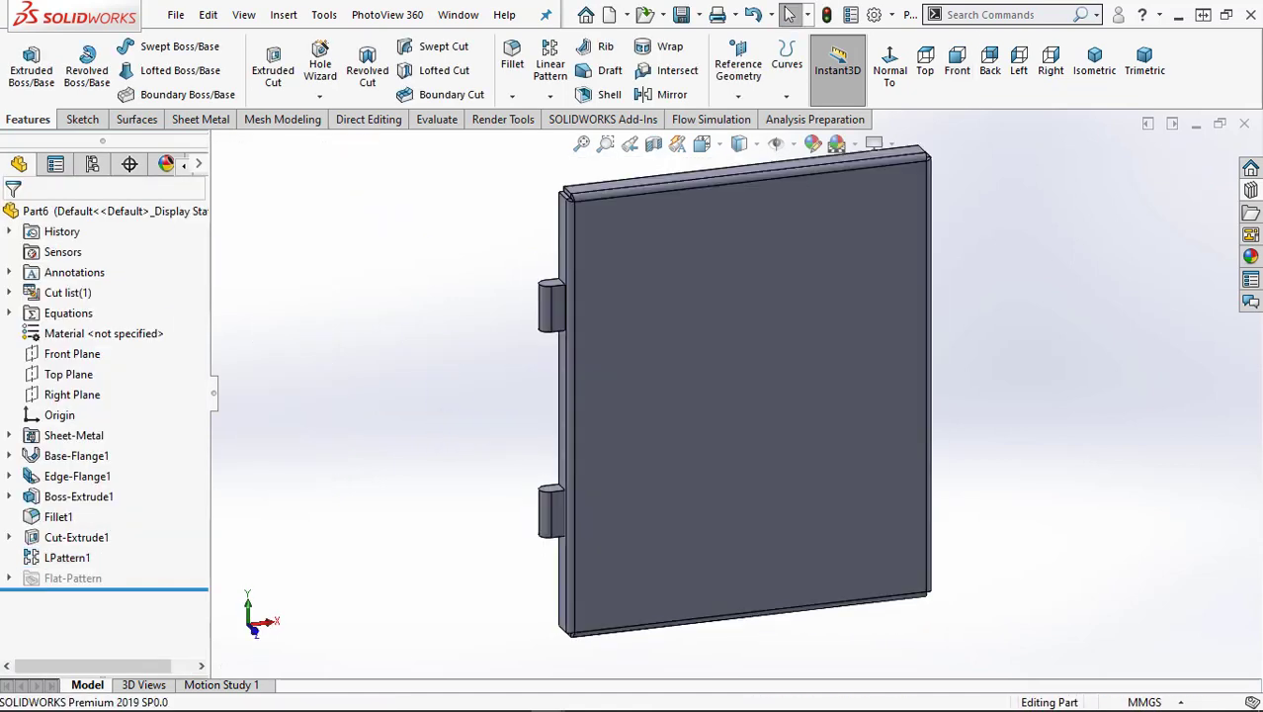
Start a new extrude sketch on the door's front face, viewed head-on
{"action": "left_click", "coordinate": [809, 472]}
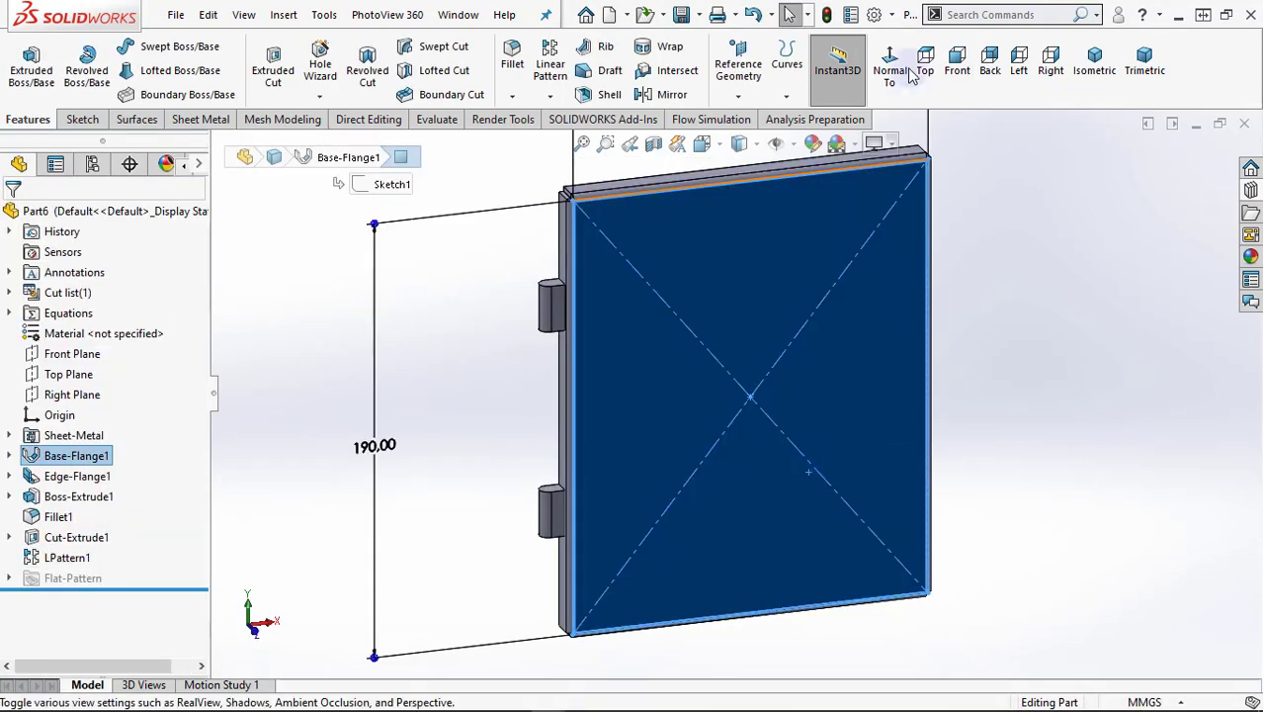
{"action": "left_click", "coordinate": [891, 63]}
{"action": "left_click", "coordinate": [1027, 313]}
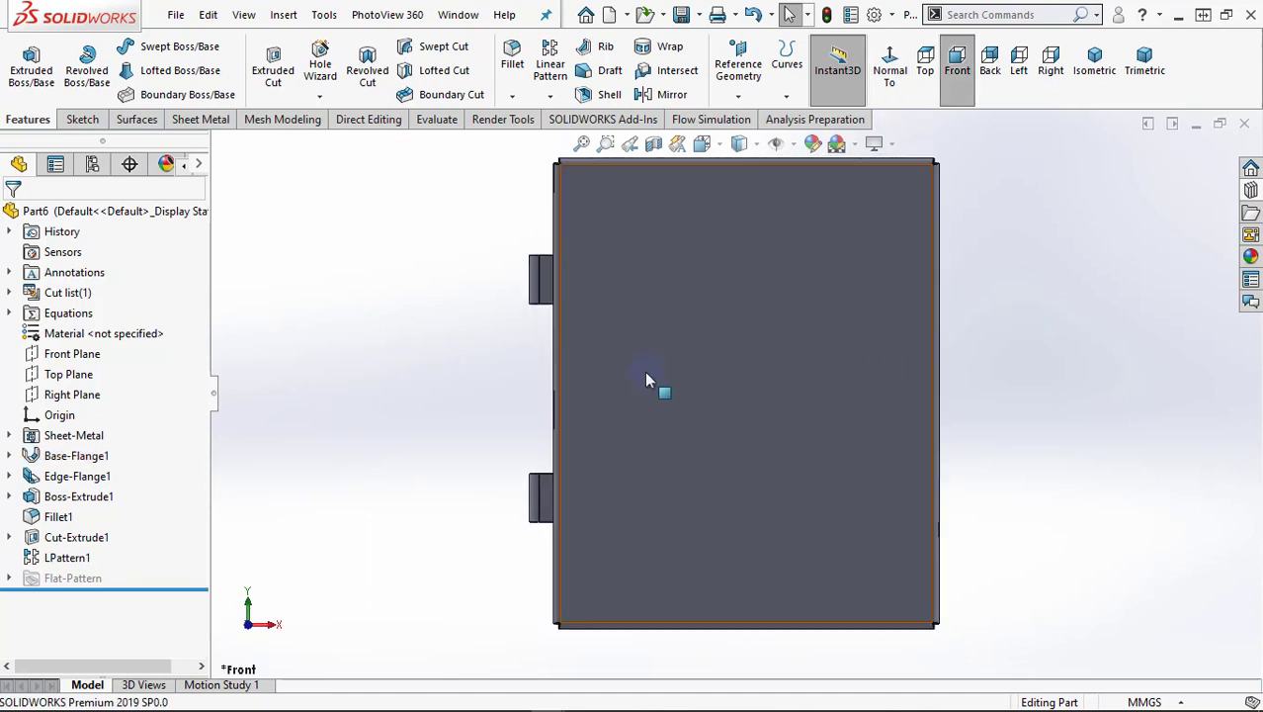
{"action": "scroll", "coordinate": [954, 431], "scroll_direction": "down", "scroll_amount": 2}
{"action": "scroll", "coordinate": [988, 445], "scroll_direction": "up", "scroll_amount": 2}
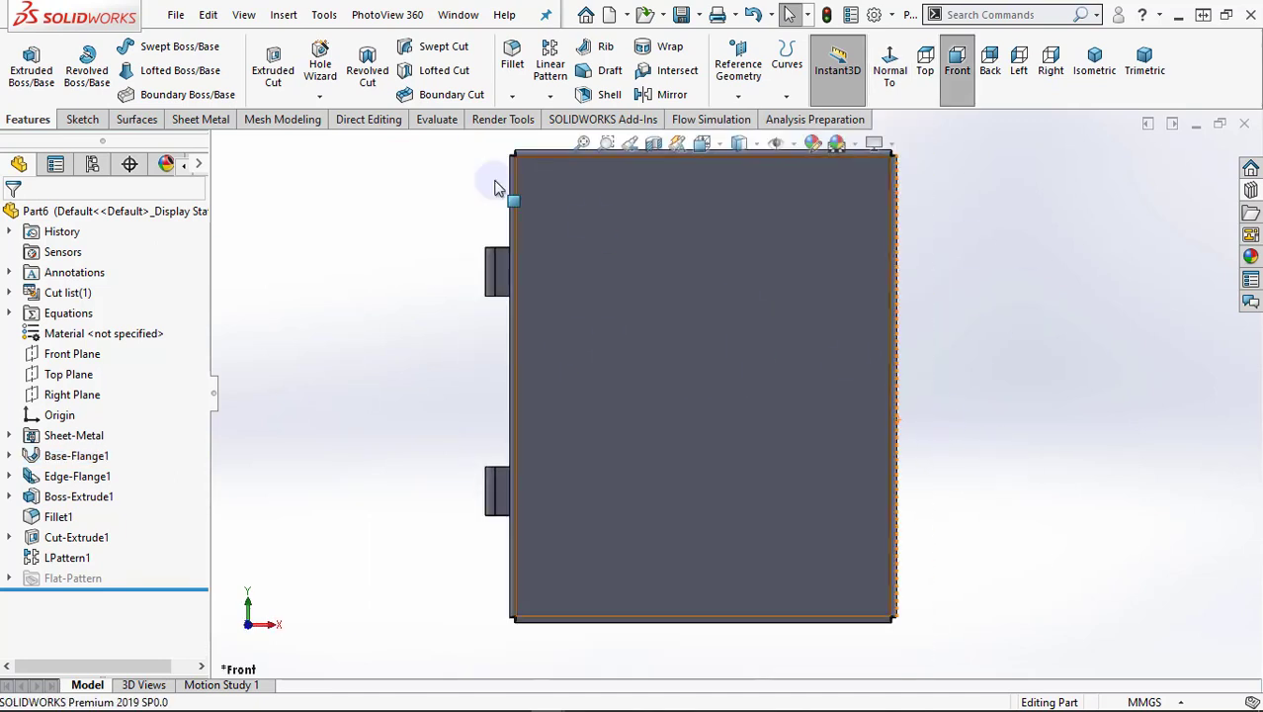
{"action": "left_click", "coordinate": [273, 76]}
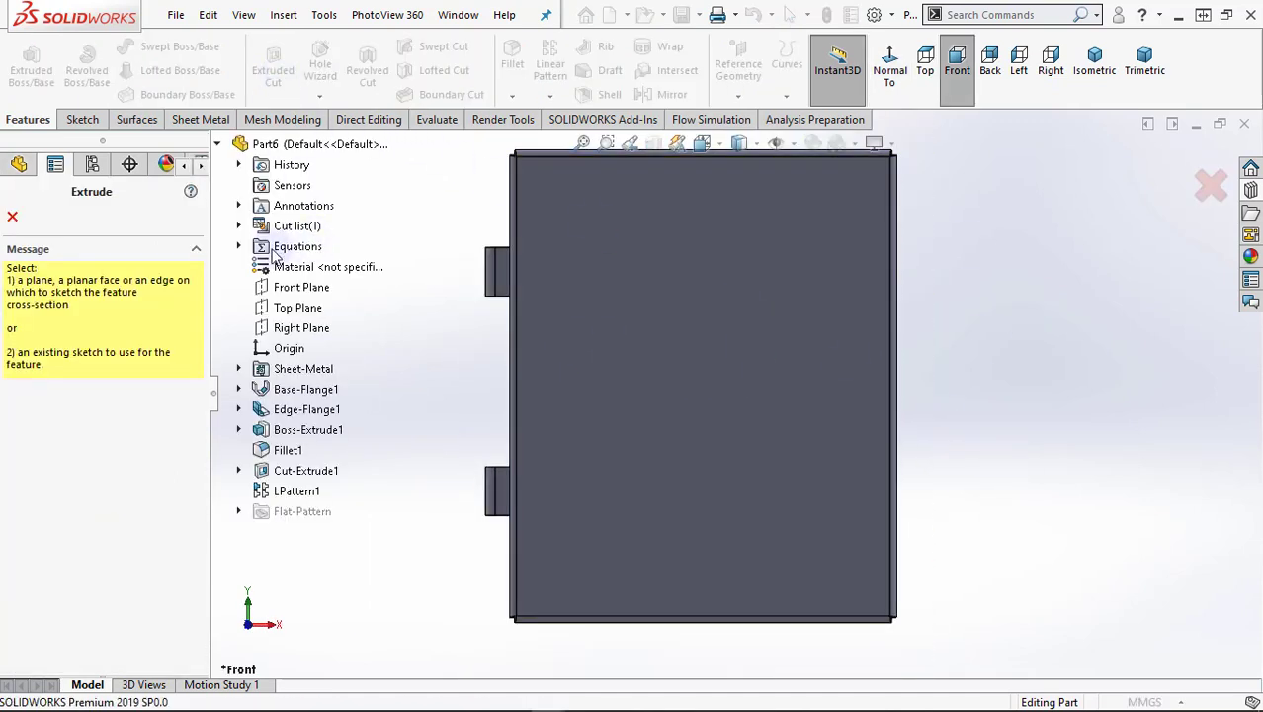
{"action": "left_click", "coordinate": [679, 346]}
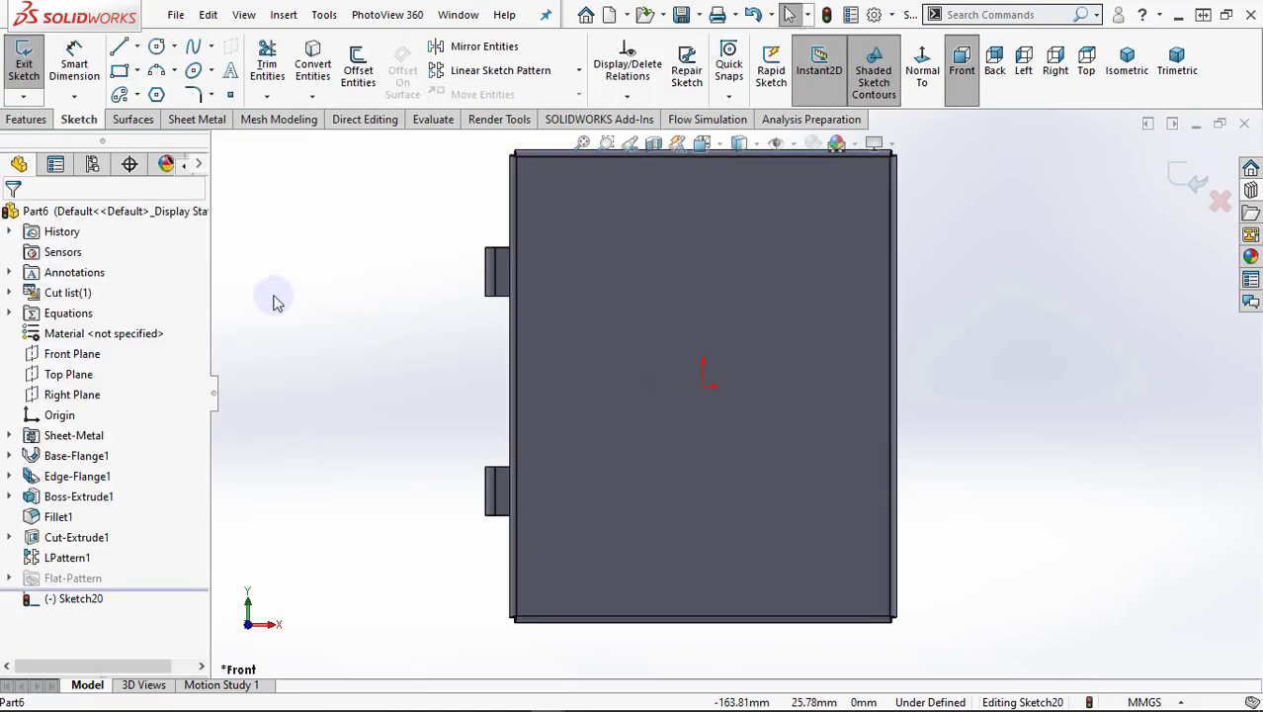
Draw a vertical straight slot to the right of the origin
{"action": "left_click", "coordinate": [137, 94]}
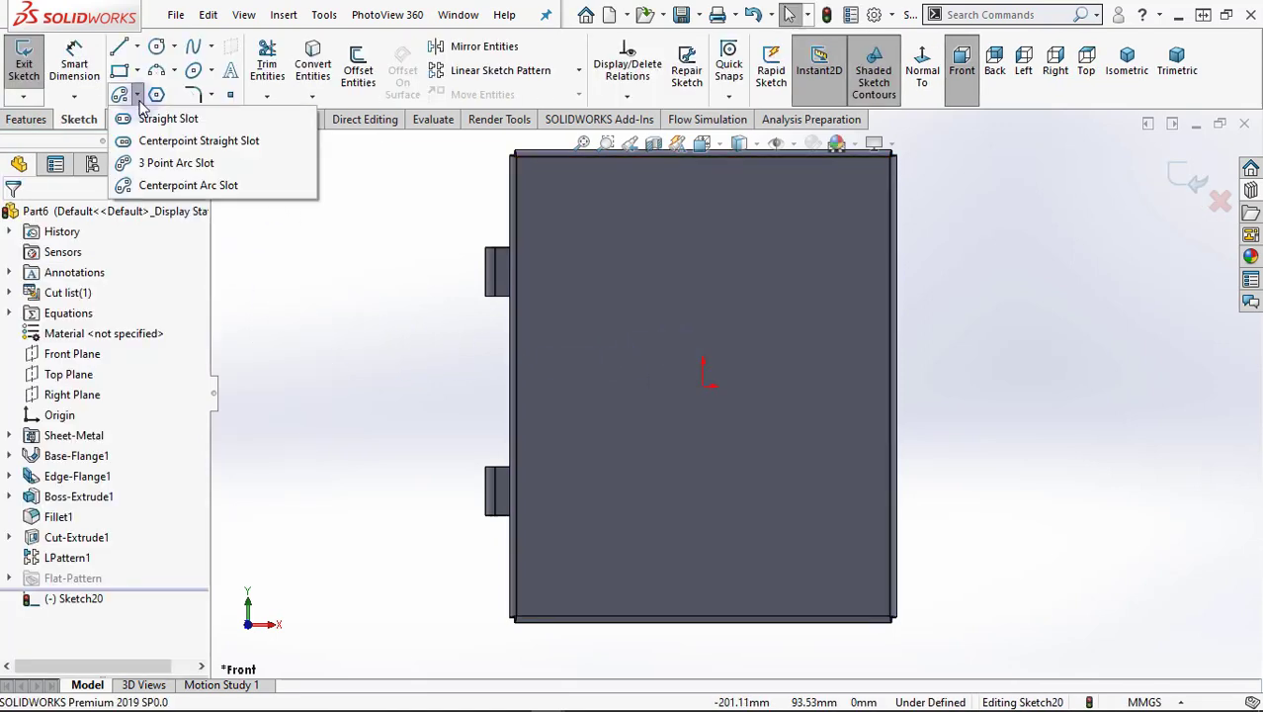
{"action": "left_click", "coordinate": [158, 119]}
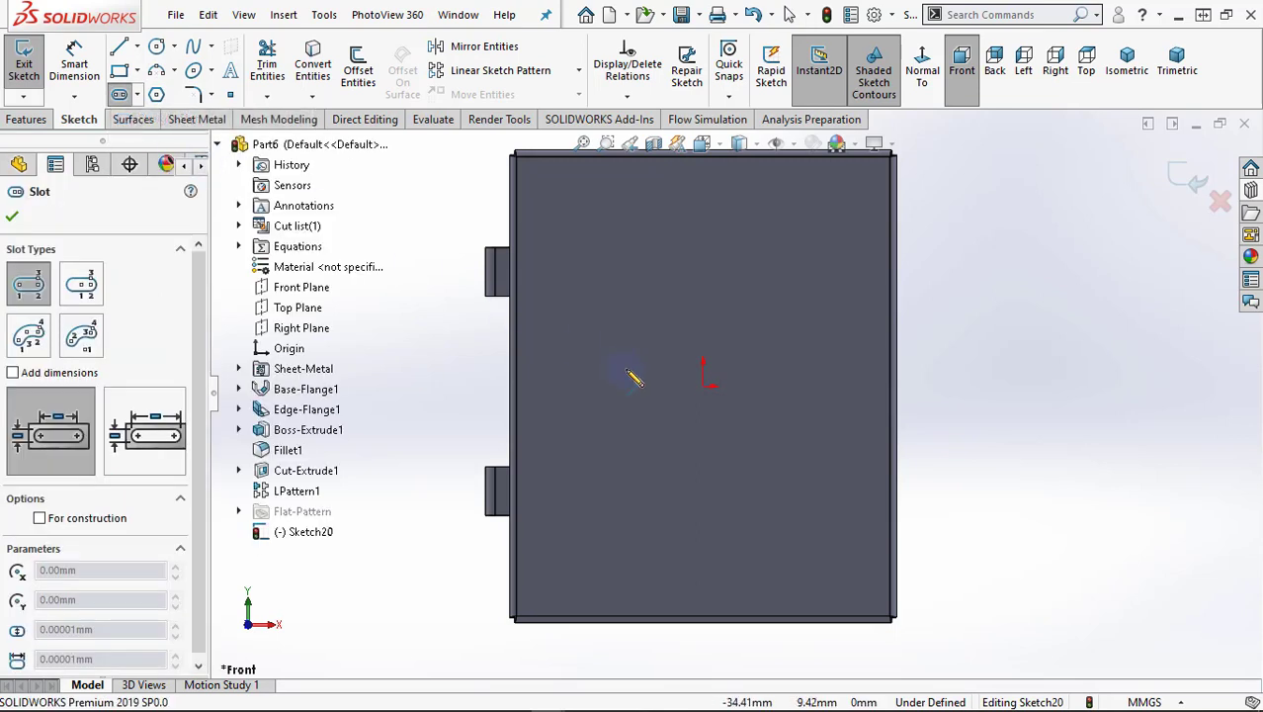
{"action": "left_click", "coordinate": [843, 387]}
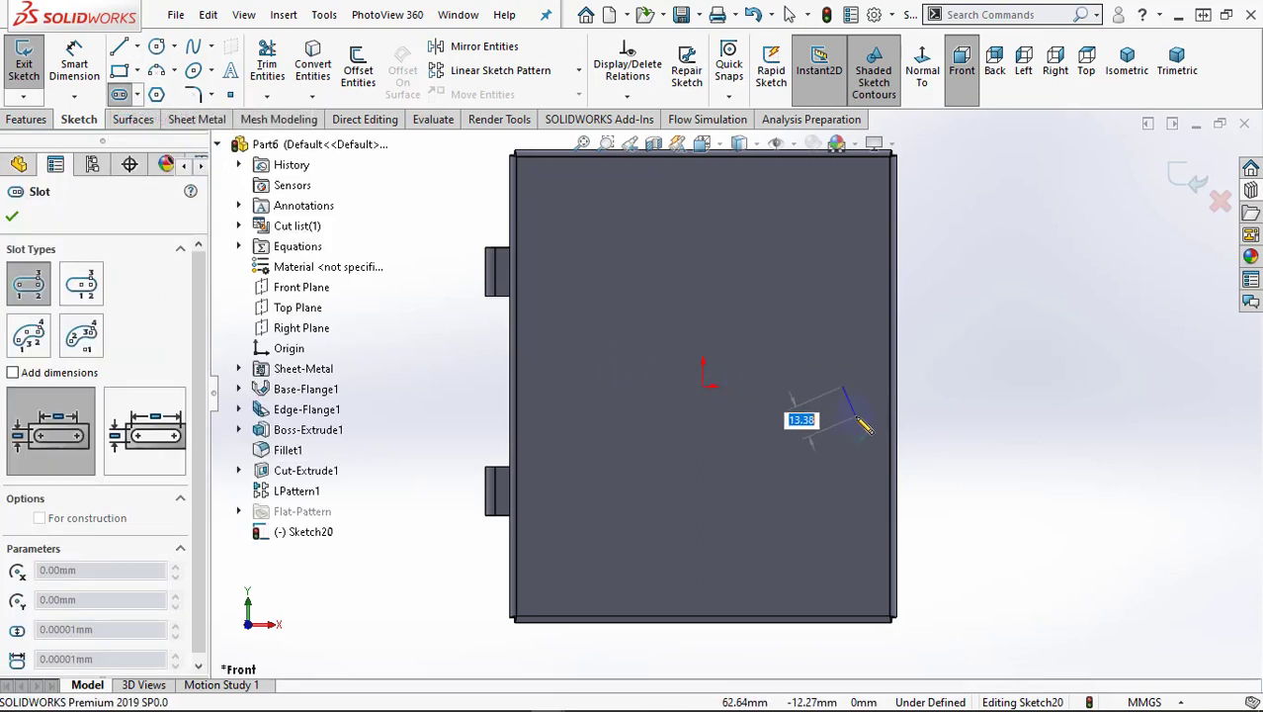
{"action": "left_click", "coordinate": [848, 417]}
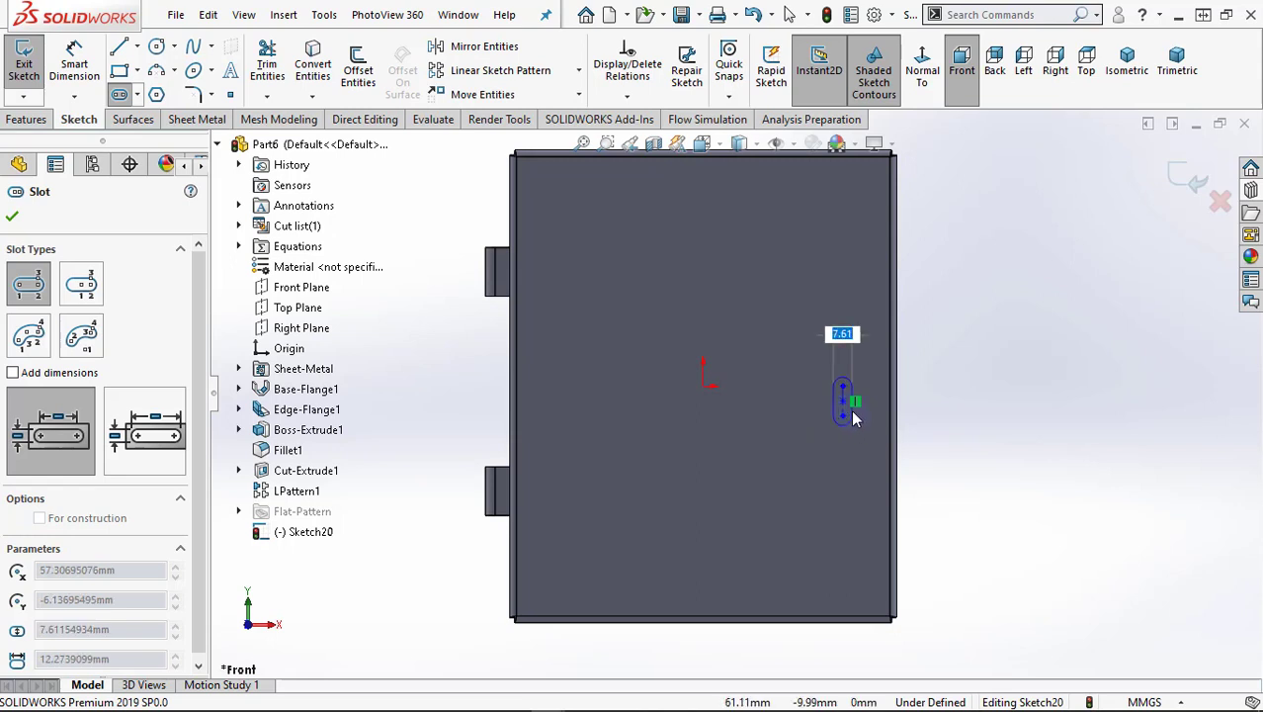
{"action": "scroll", "coordinate": [854, 414], "scroll_direction": "down", "scroll_amount": 2}
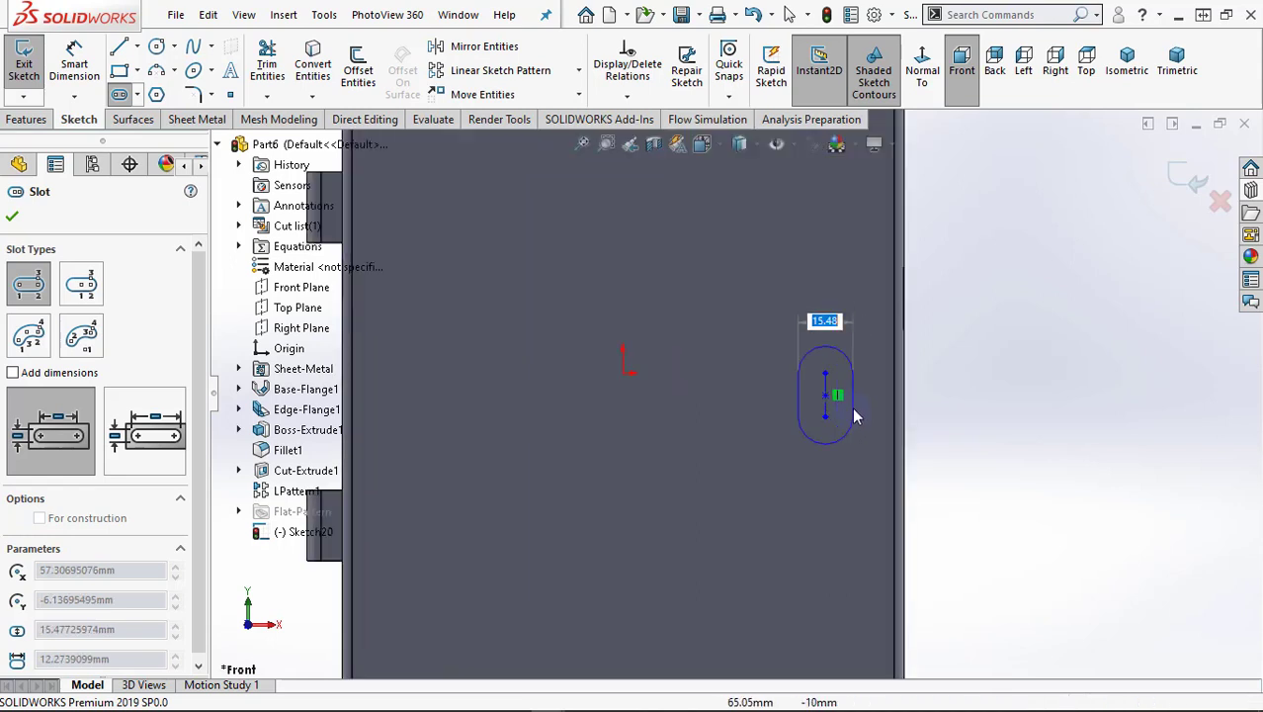
{"action": "left_click", "coordinate": [857, 414]}
Add a Horizontal relation between the origin and the slot's centre point
{"action": "right_click", "coordinate": [973, 291]}
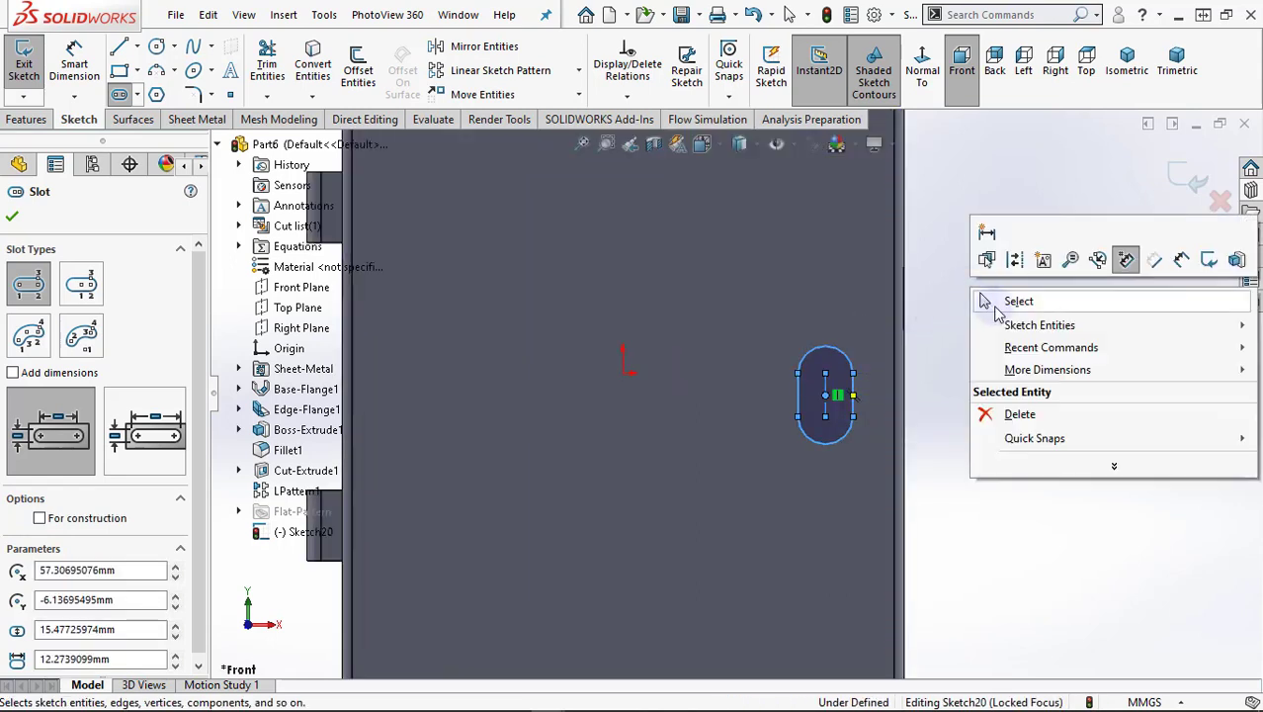
{"action": "left_click", "coordinate": [998, 296]}
{"action": "left_click", "coordinate": [623, 372]}
{"action": "left_click", "coordinate": [825, 395], "text": "ctrl"}
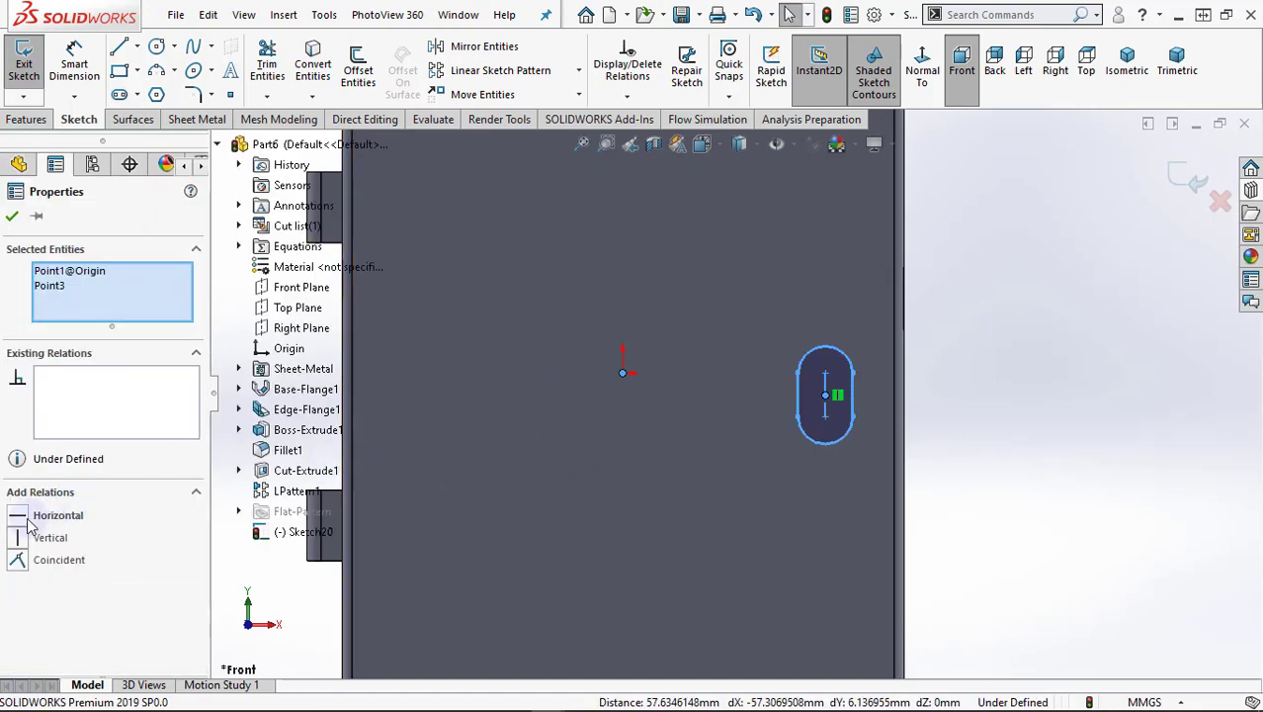
{"action": "left_click", "coordinate": [58, 515]}
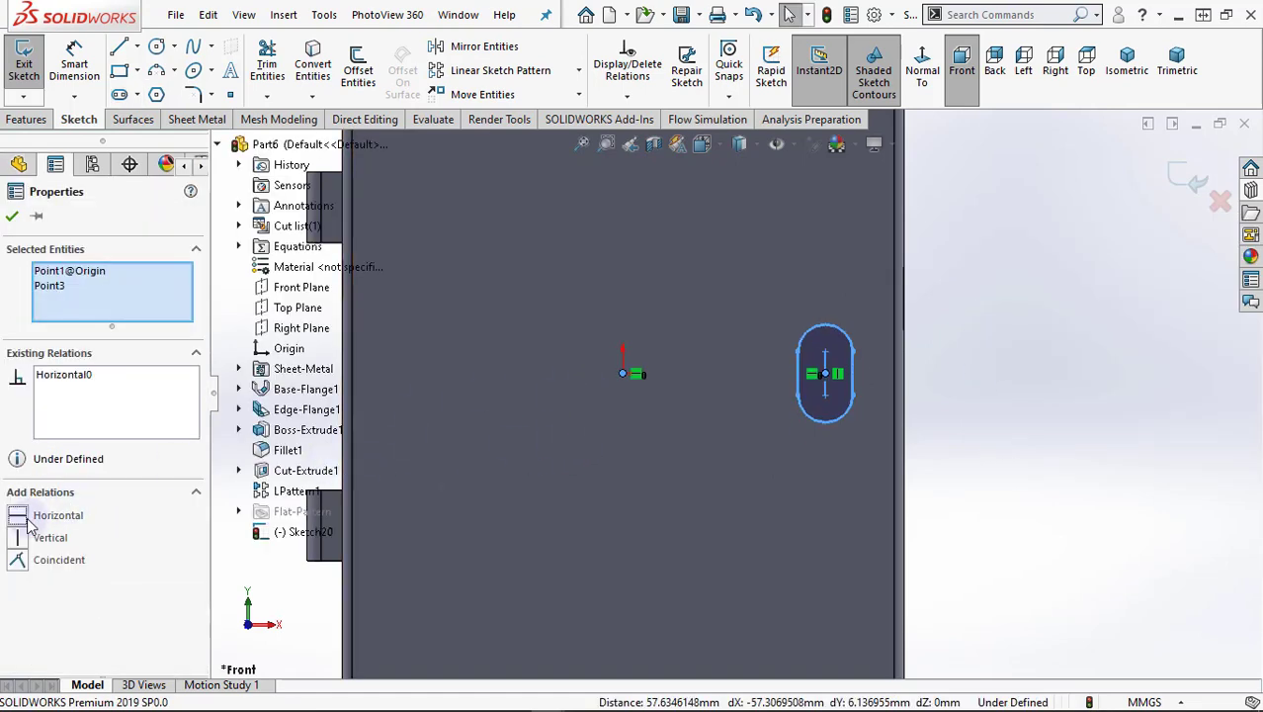
{"action": "left_click", "coordinate": [979, 314]}
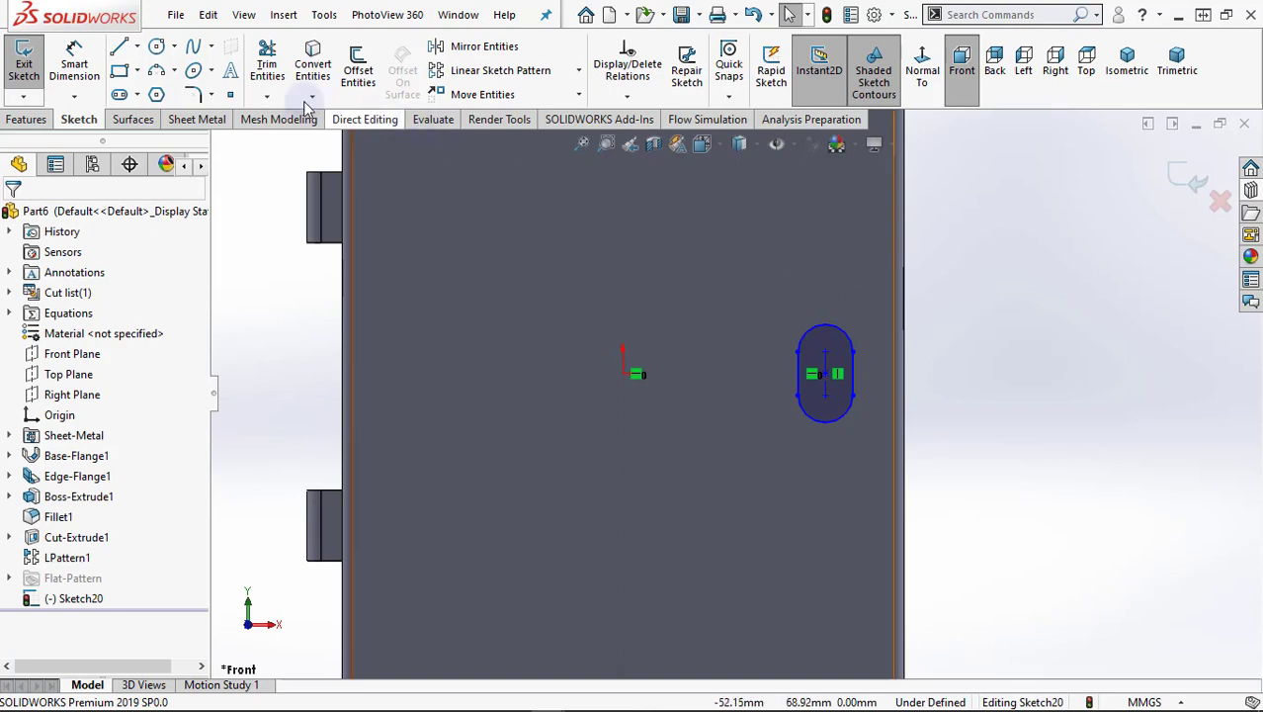
Dimension the slot with R6 end radius and 15 mm straight length
{"action": "left_click", "coordinate": [74, 64]}
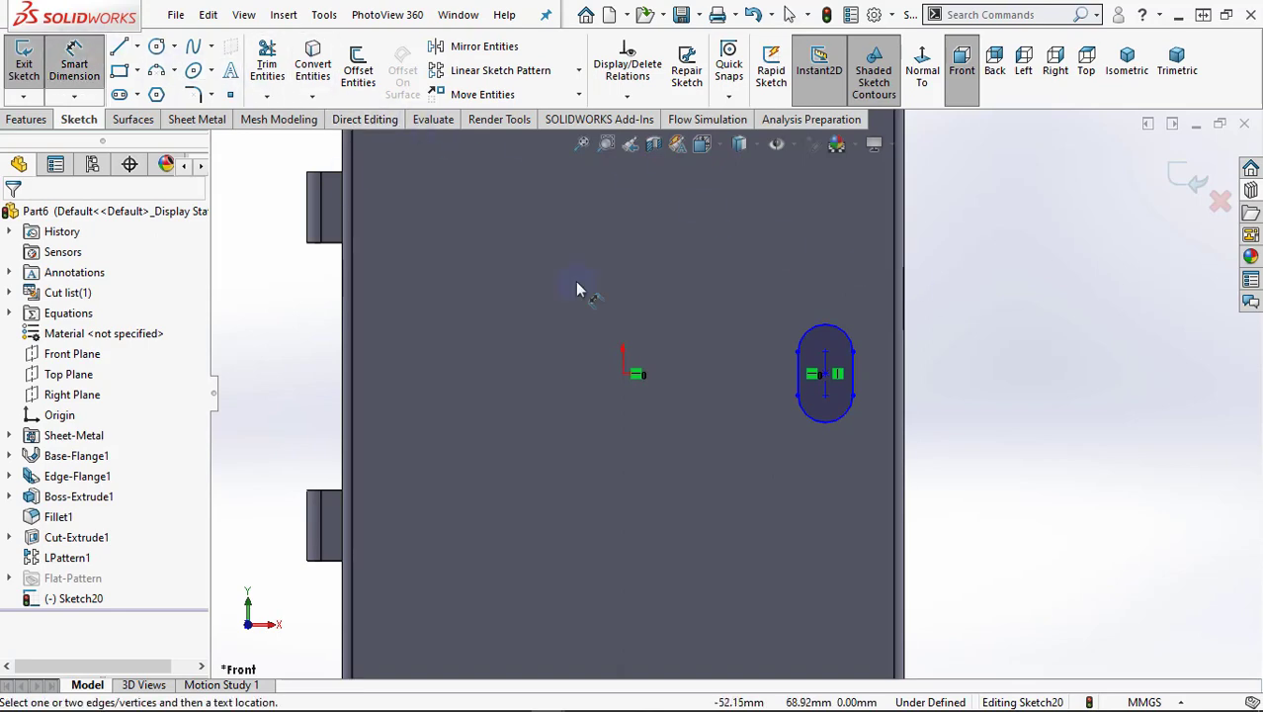
{"action": "left_click", "coordinate": [808, 337]}
{"action": "left_click", "coordinate": [749, 287]}
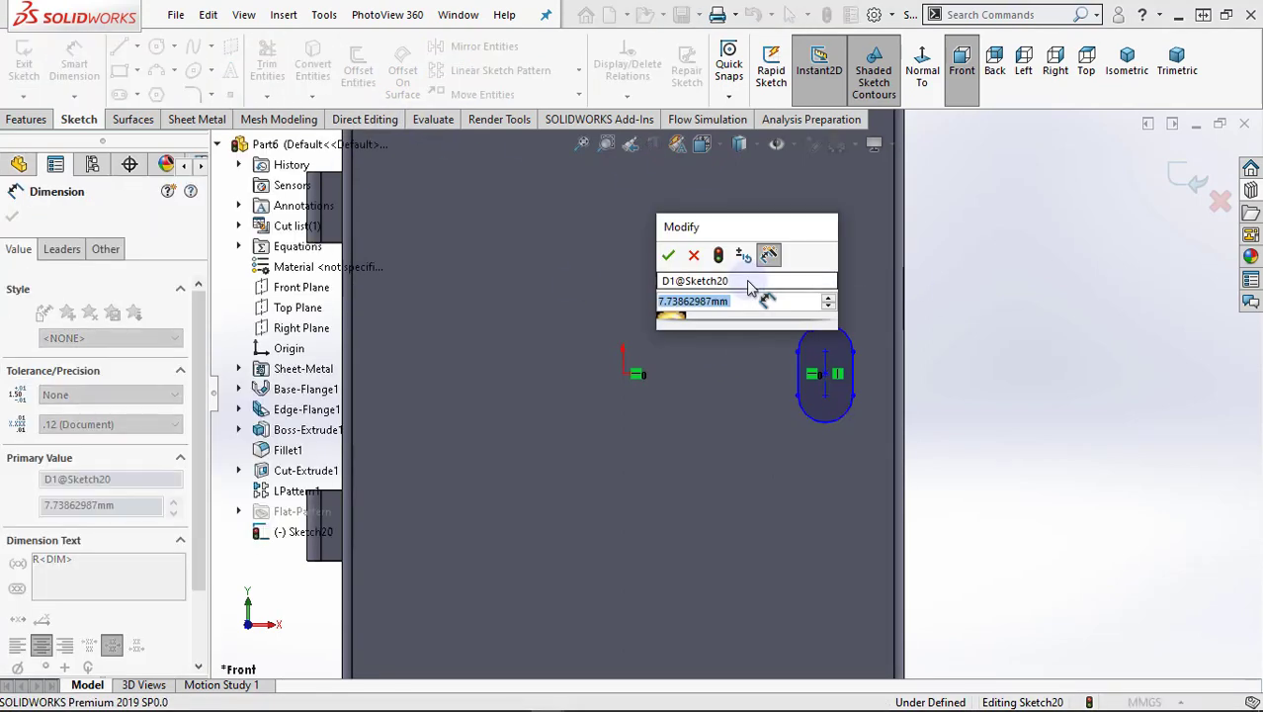
{"action": "type", "text": "6"}
{"action": "key", "text": "Return"}
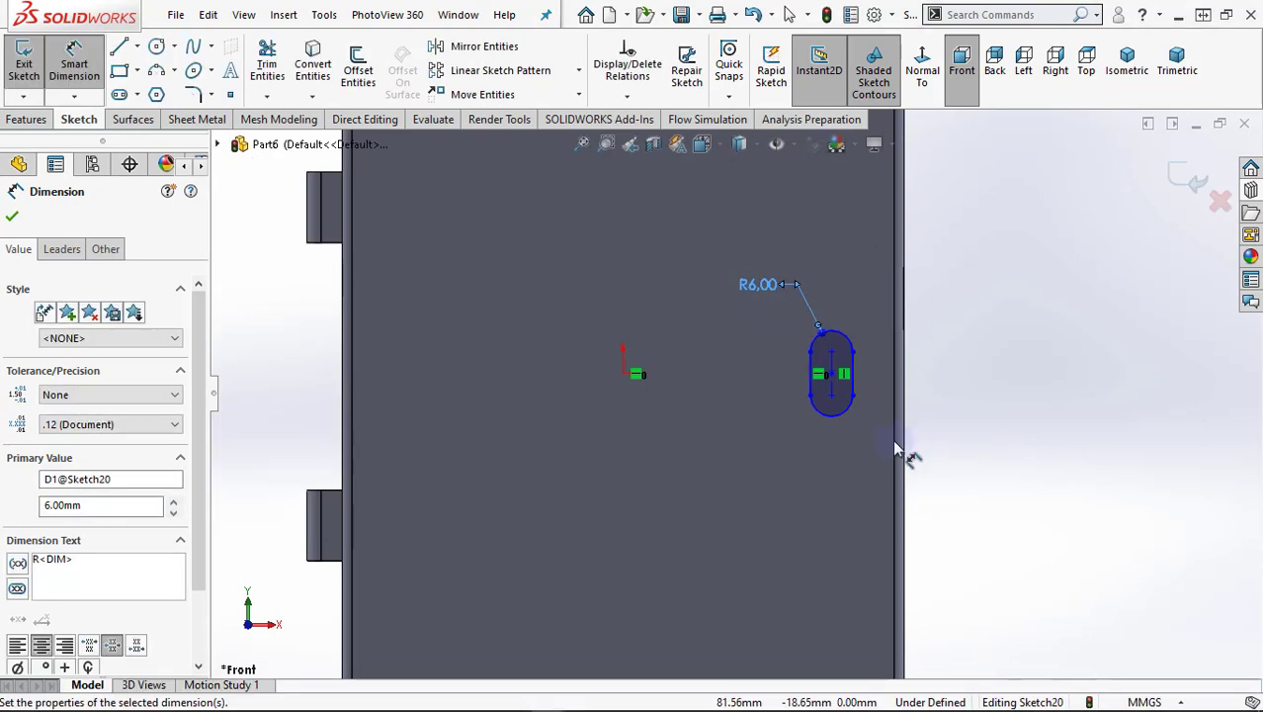
{"action": "left_click", "coordinate": [837, 361]}
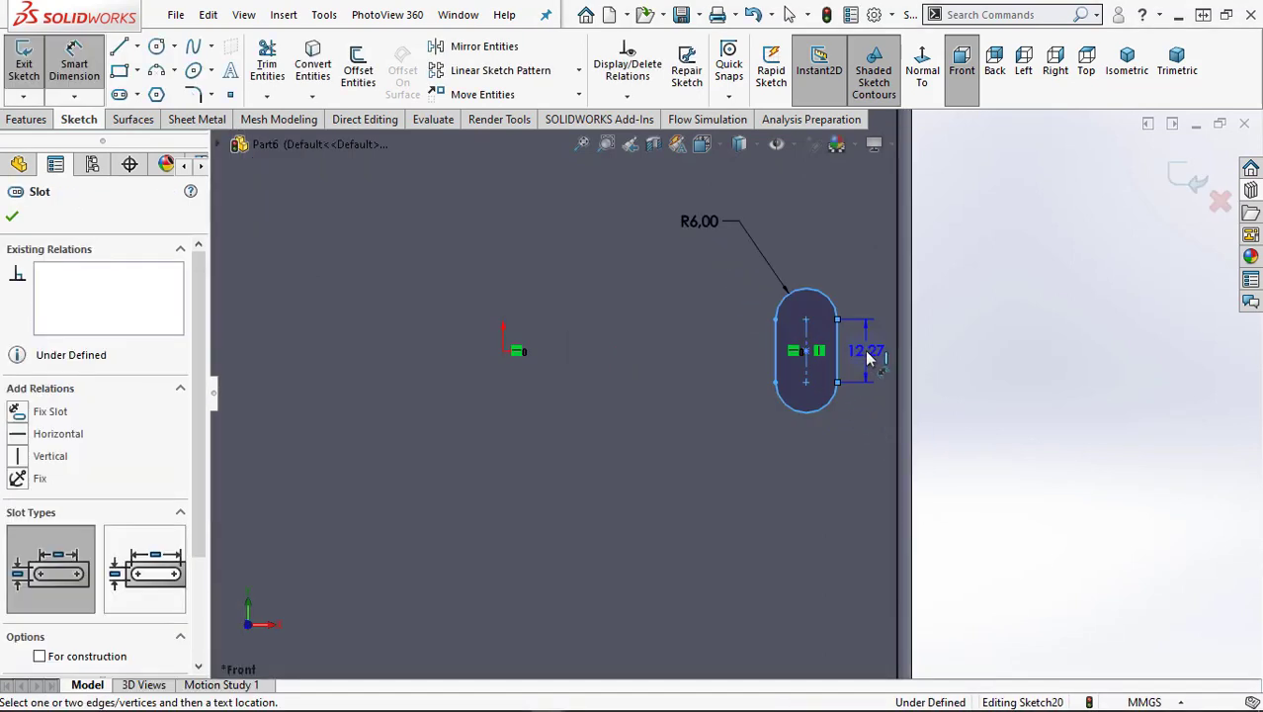
{"action": "left_click", "coordinate": [960, 346]}
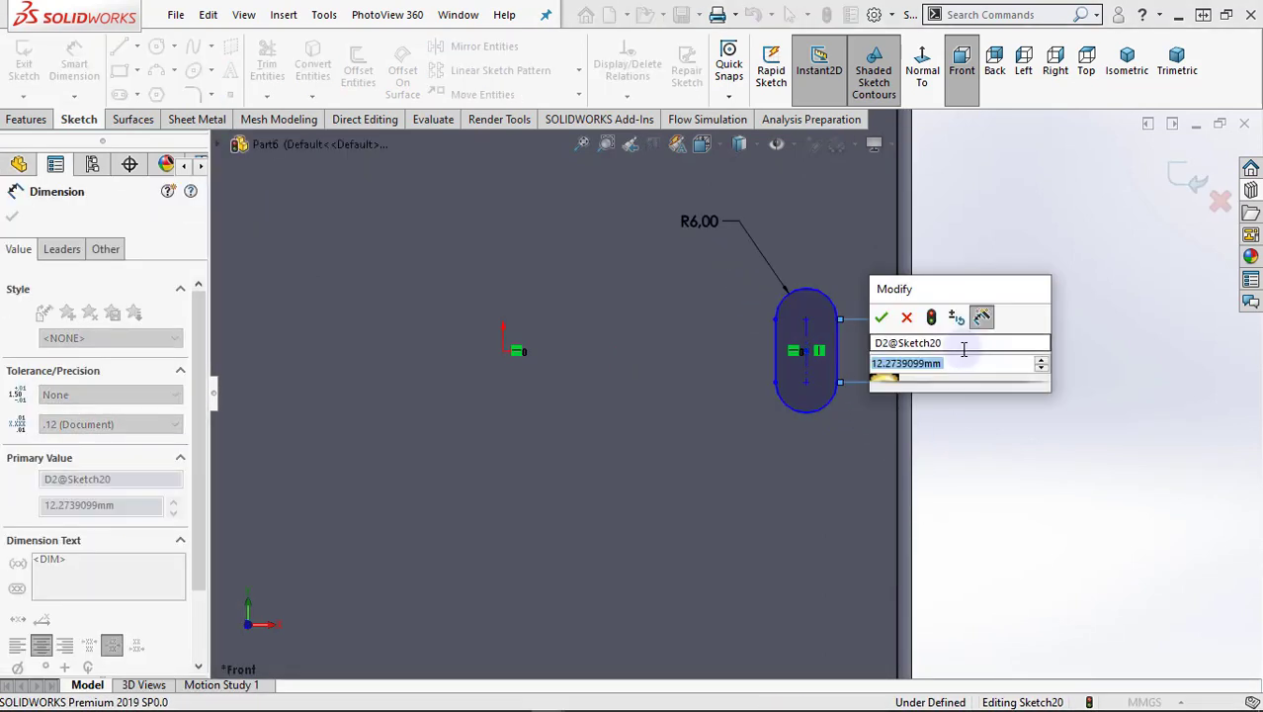
{"action": "type", "text": "15"}
{"action": "key", "text": "Return"}
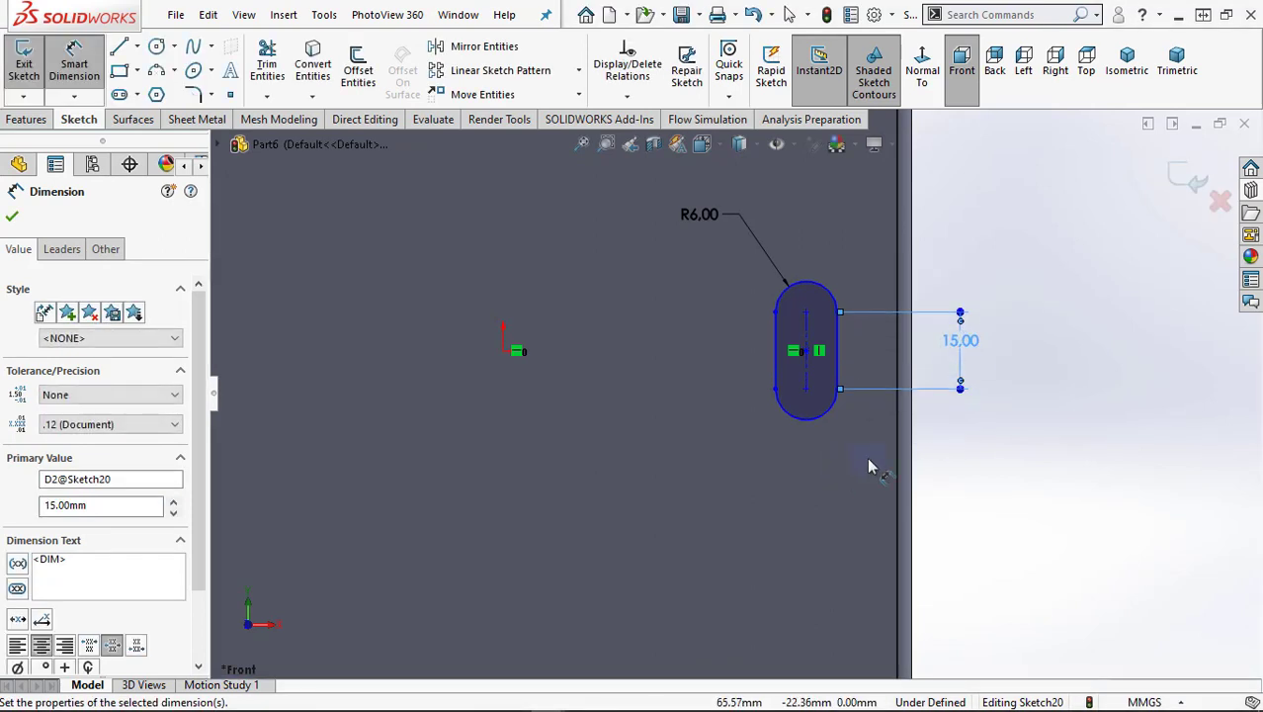
Dimension the slot centre 25 mm from the door's right edge and exit the sketch
{"action": "left_click", "coordinate": [977, 477]}
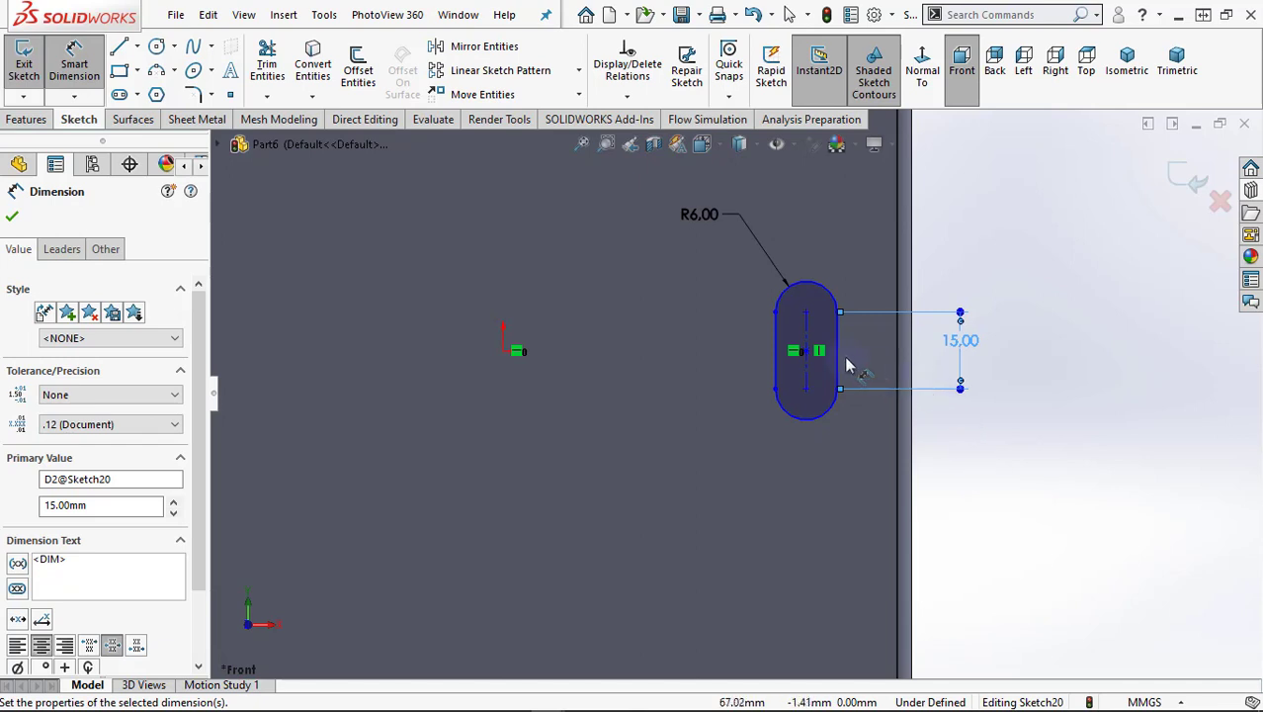
{"action": "left_click", "coordinate": [1130, 357]}
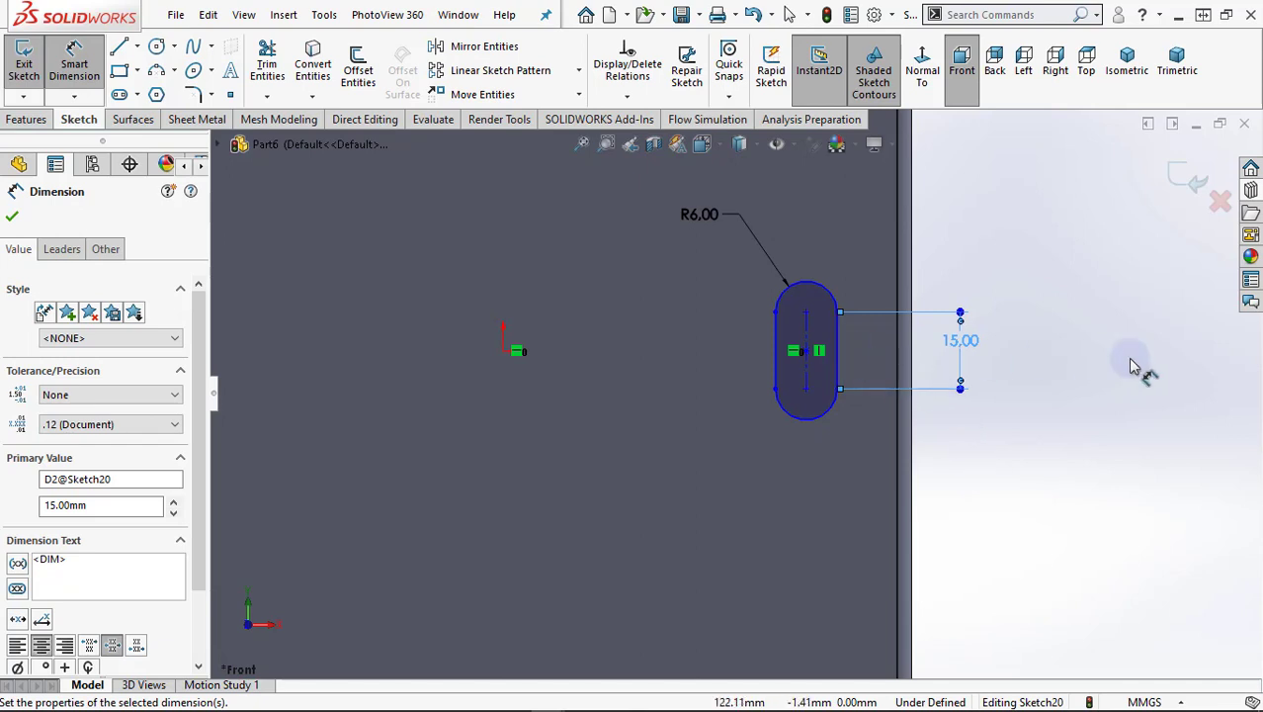
{"action": "left_click", "coordinate": [961, 340]}
{"action": "left_click", "coordinate": [812, 361]}
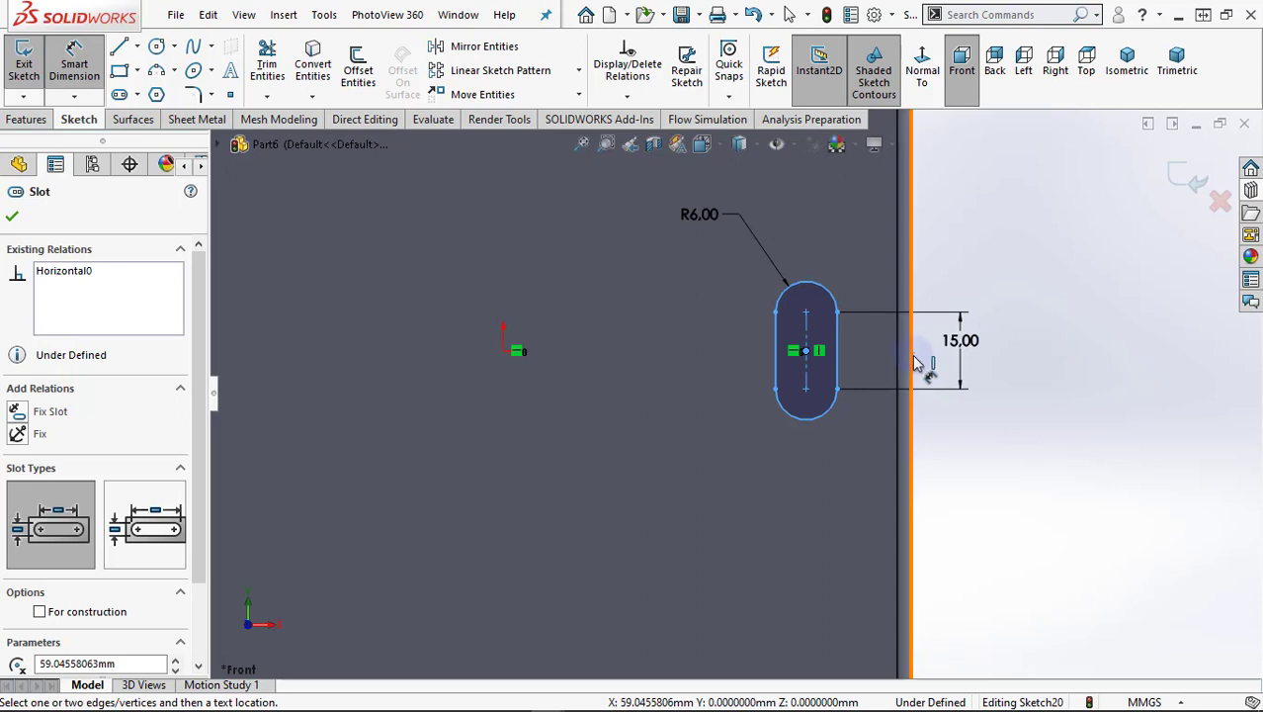
{"action": "left_click", "coordinate": [917, 371]}
{"action": "left_click", "coordinate": [858, 474]}
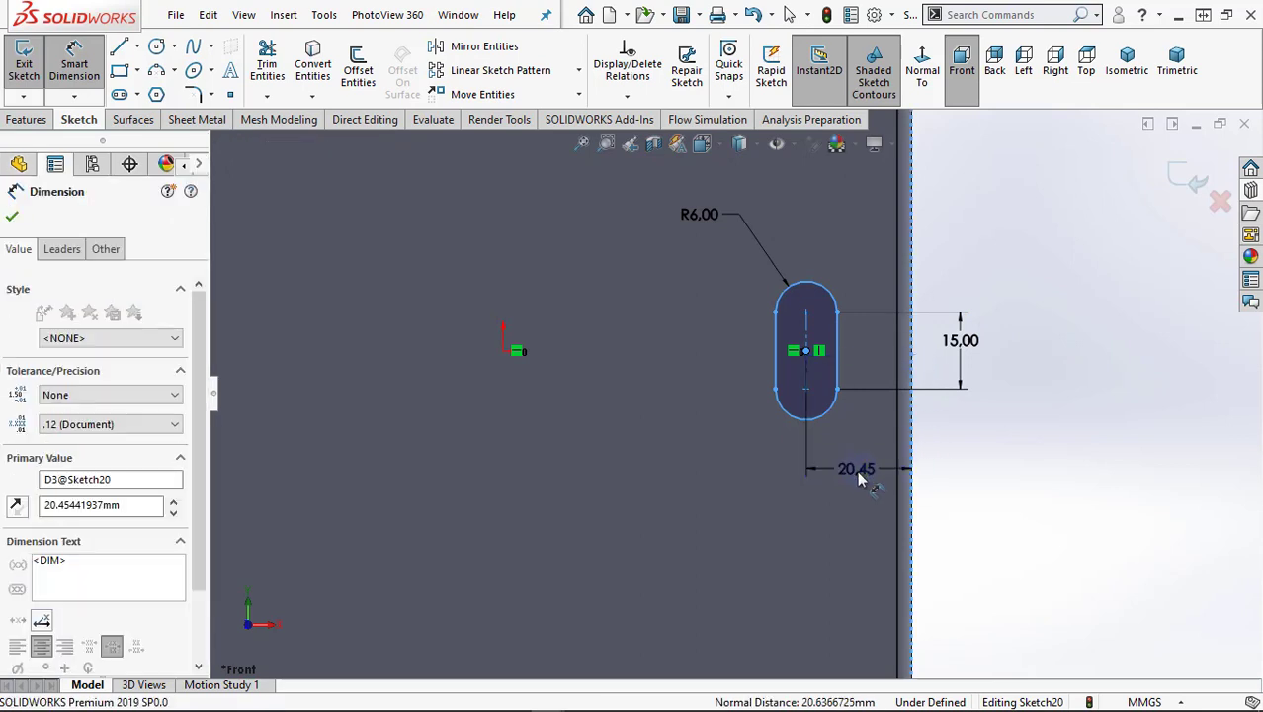
{"action": "type", "text": "30"}
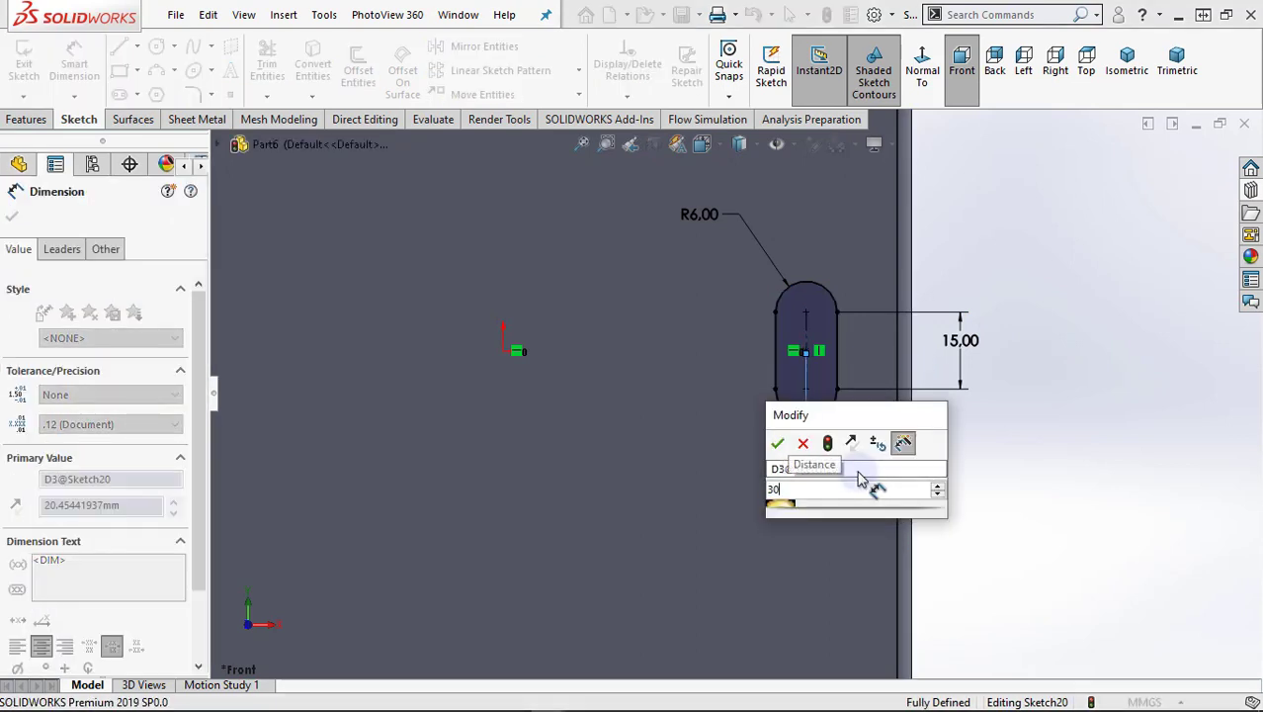
{"action": "key", "text": "Return"}
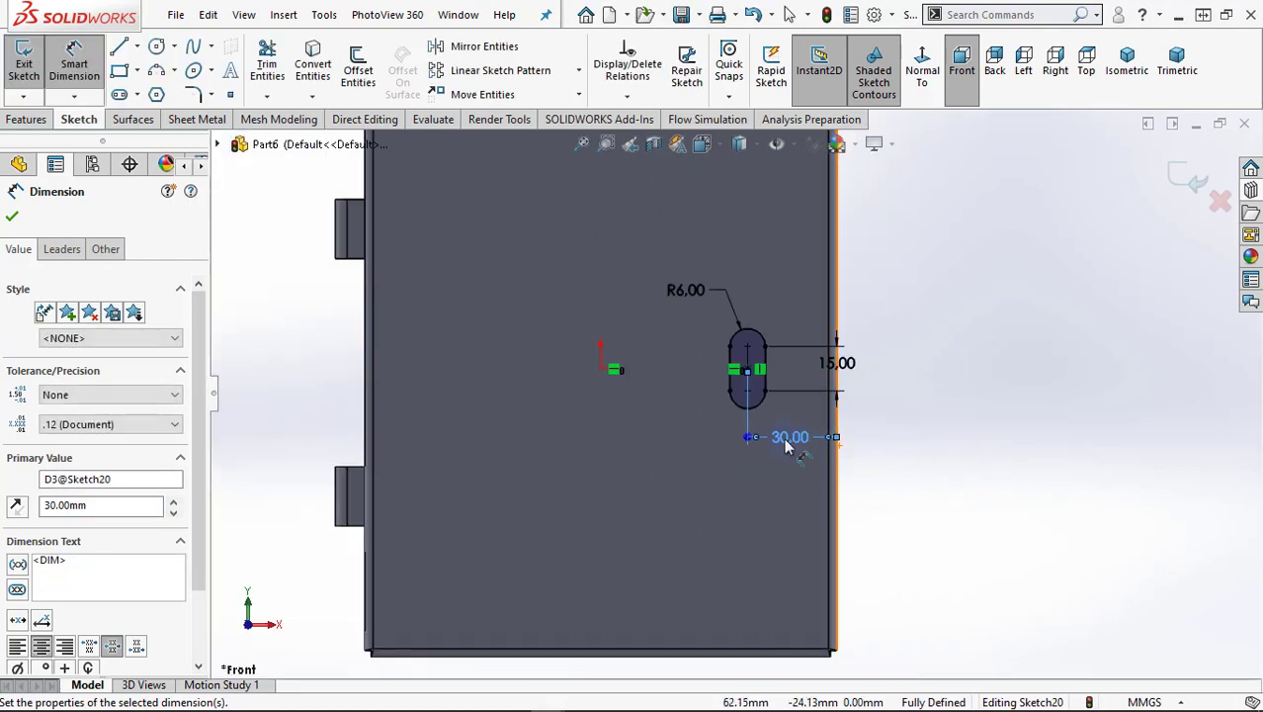
{"action": "double_click", "coordinate": [786, 439]}
{"action": "type", "text": "25"}
{"action": "key", "text": "Return"}
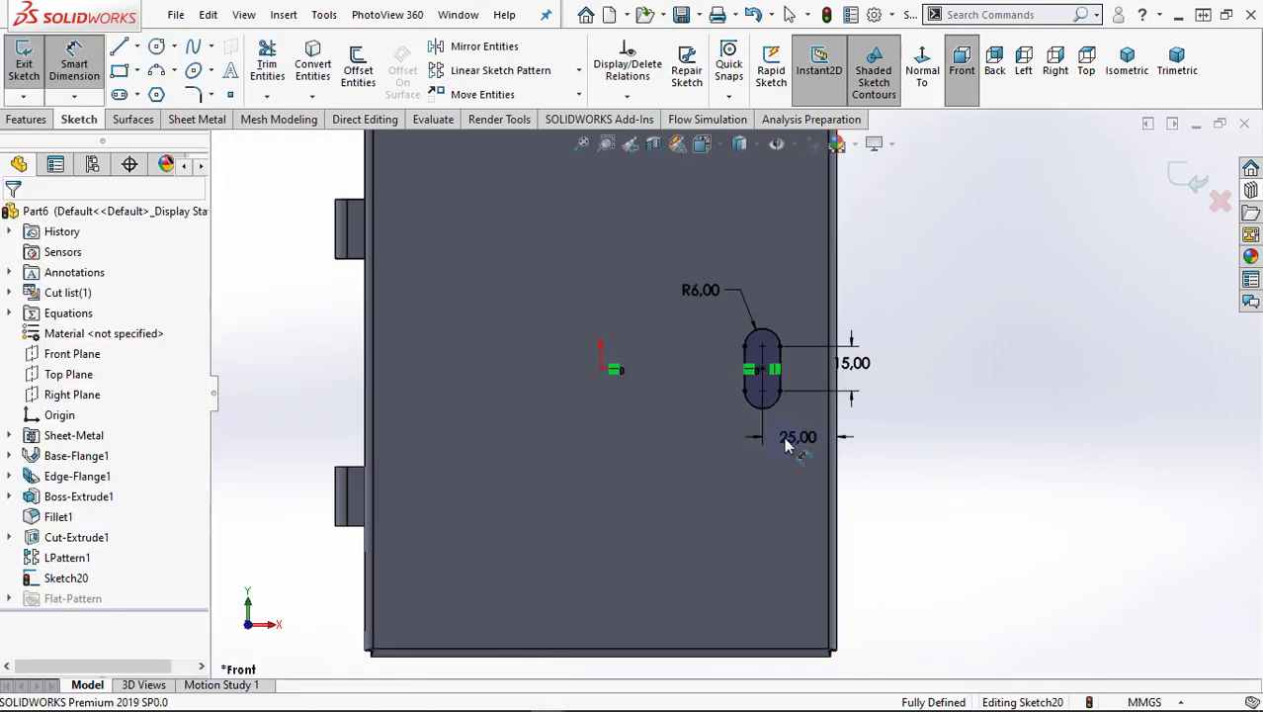
{"action": "left_click", "coordinate": [1189, 180]}
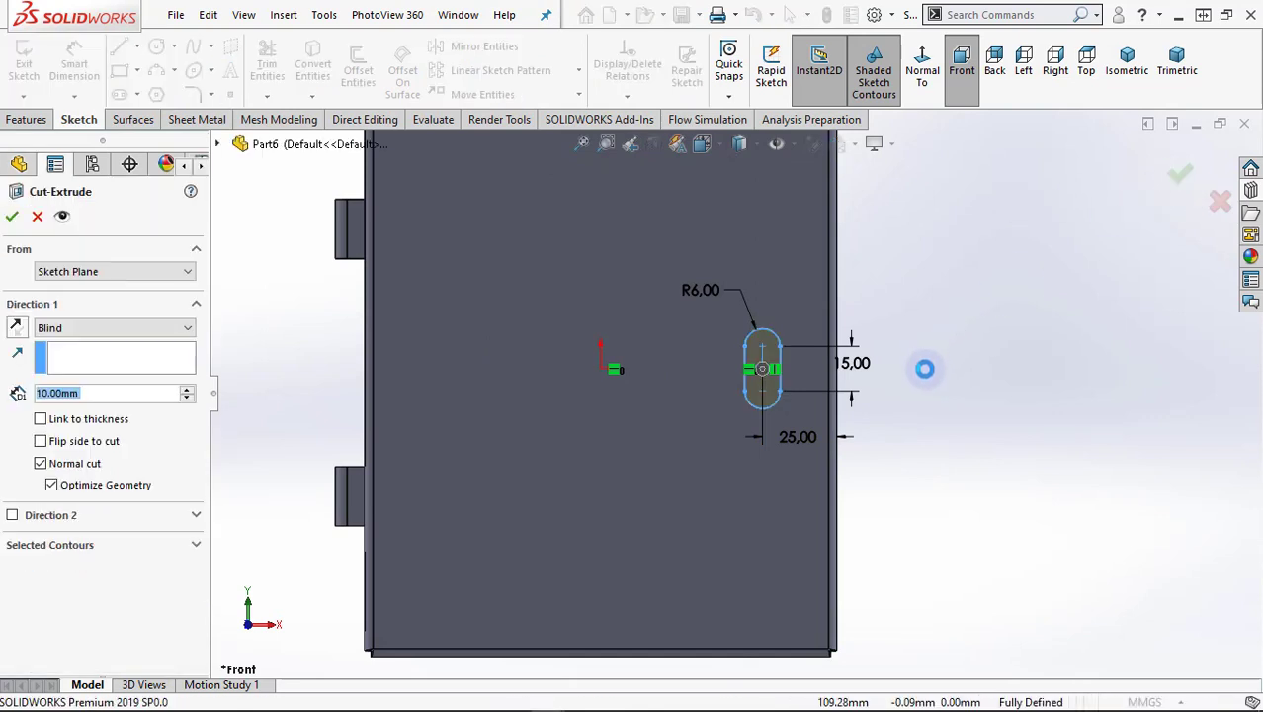
Complete the slot cut through the door as Cut-Extrude2 and show the fitted front view
{"action": "mouse_move", "coordinate": [916, 384]}
{"action": "middle_mouse_down"}
{"action": "mouse_move", "coordinate": [749, 450]}
{"action": "mouse_move", "coordinate": [687, 441]}
{"action": "middle_mouse_up"}
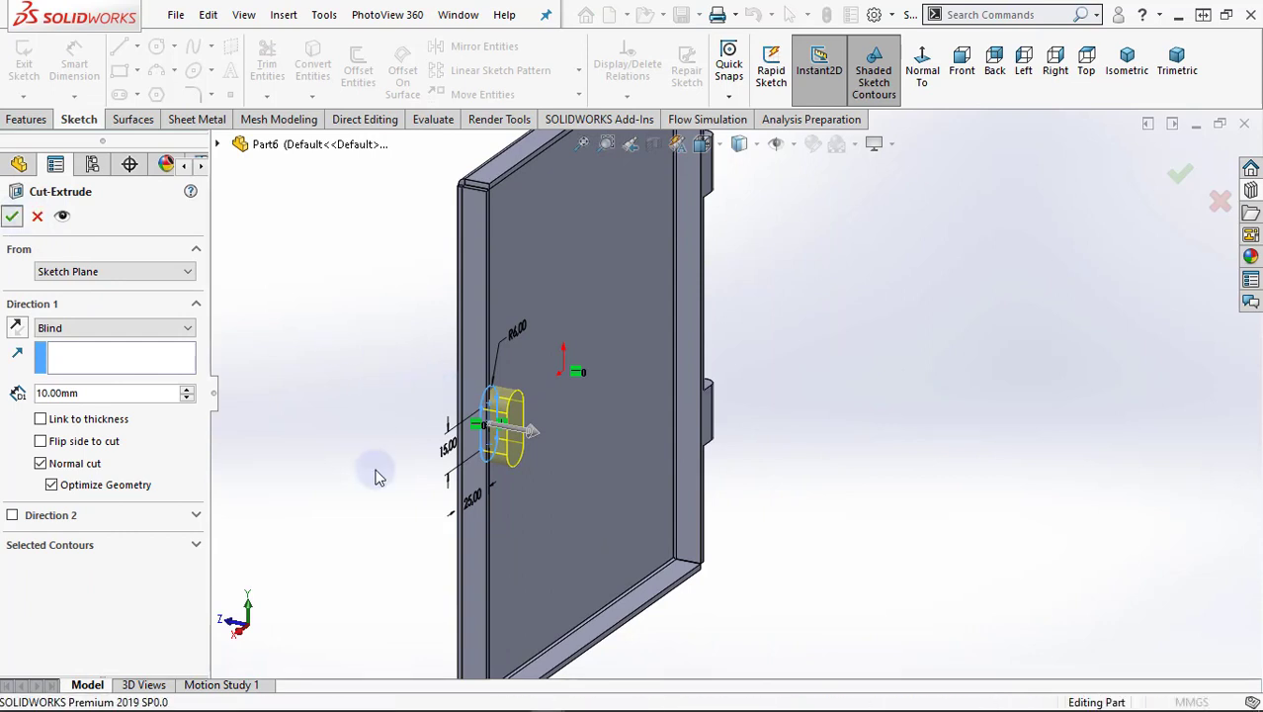
{"action": "left_click", "coordinate": [395, 517]}
{"action": "middle_click_drag", "start_coordinate": [392, 501], "coordinate": [563, 493]}
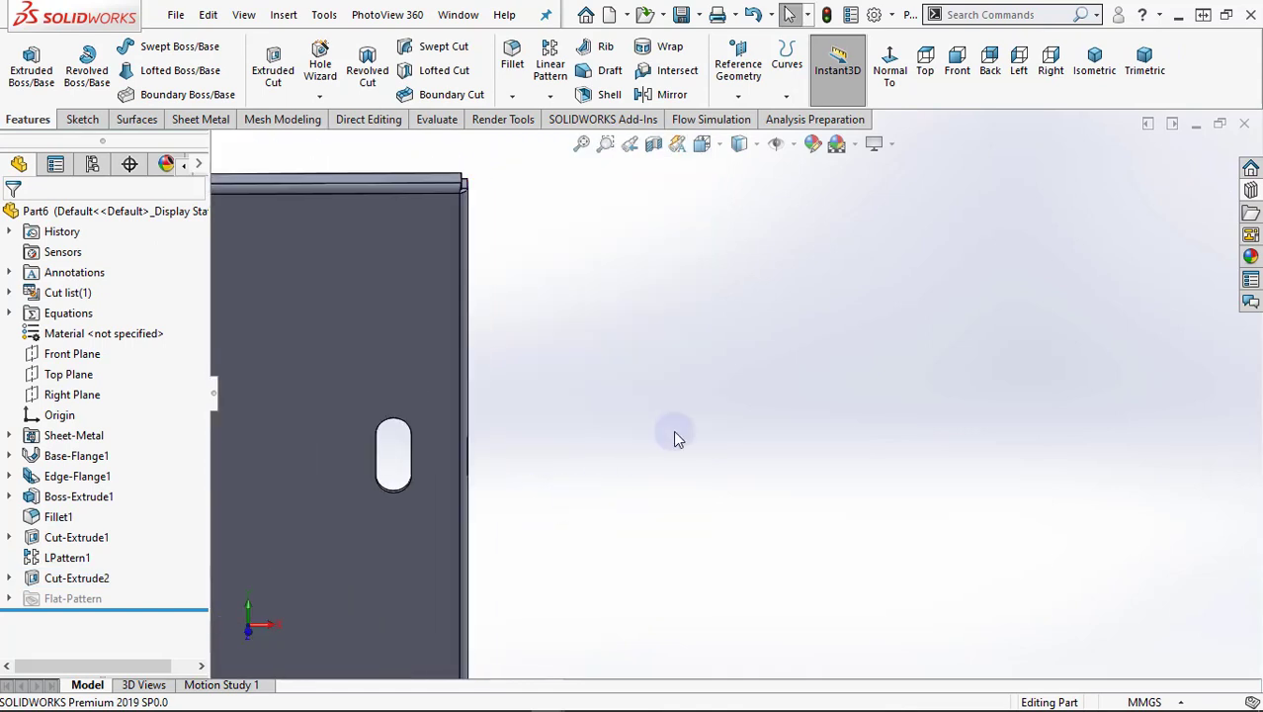
{"action": "key", "text": "f"}
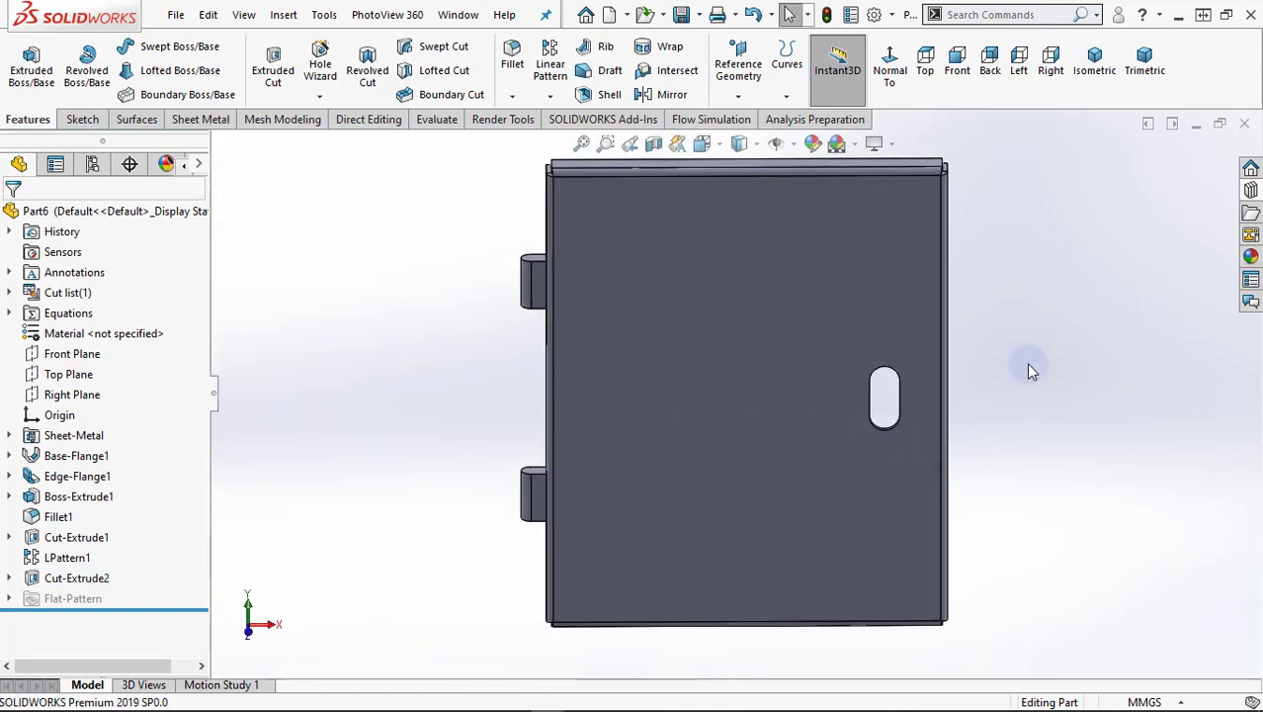
{"action": "key", "text": "ctrl+8"}
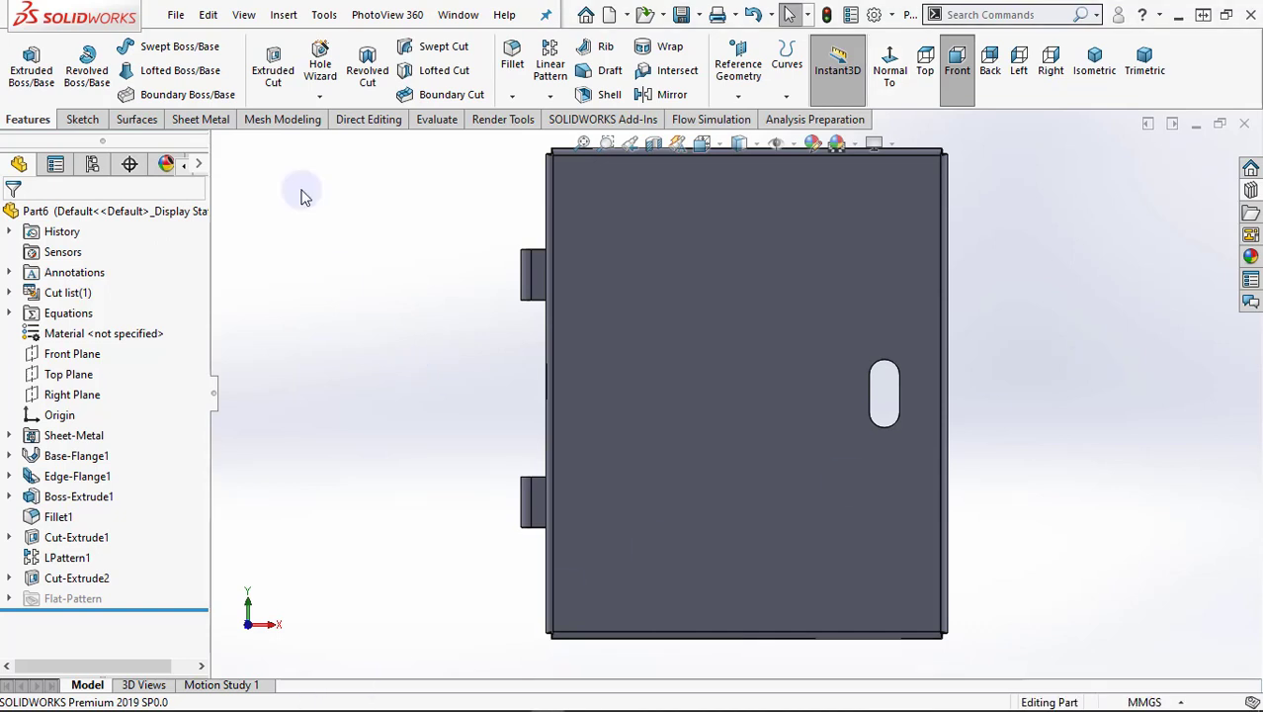
Save the door part as 'panel2 _door' and zoom to fit
{"action": "left_click", "coordinate": [176, 16]}
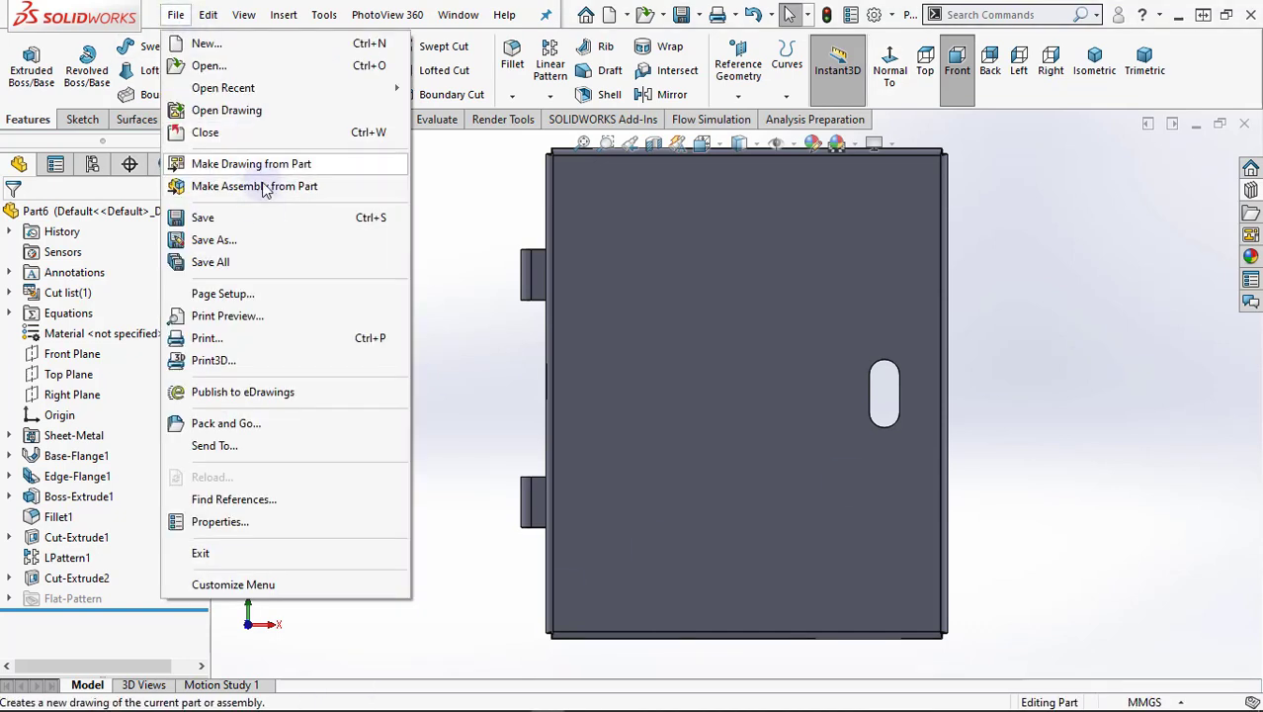
{"action": "left_click", "coordinate": [263, 218]}
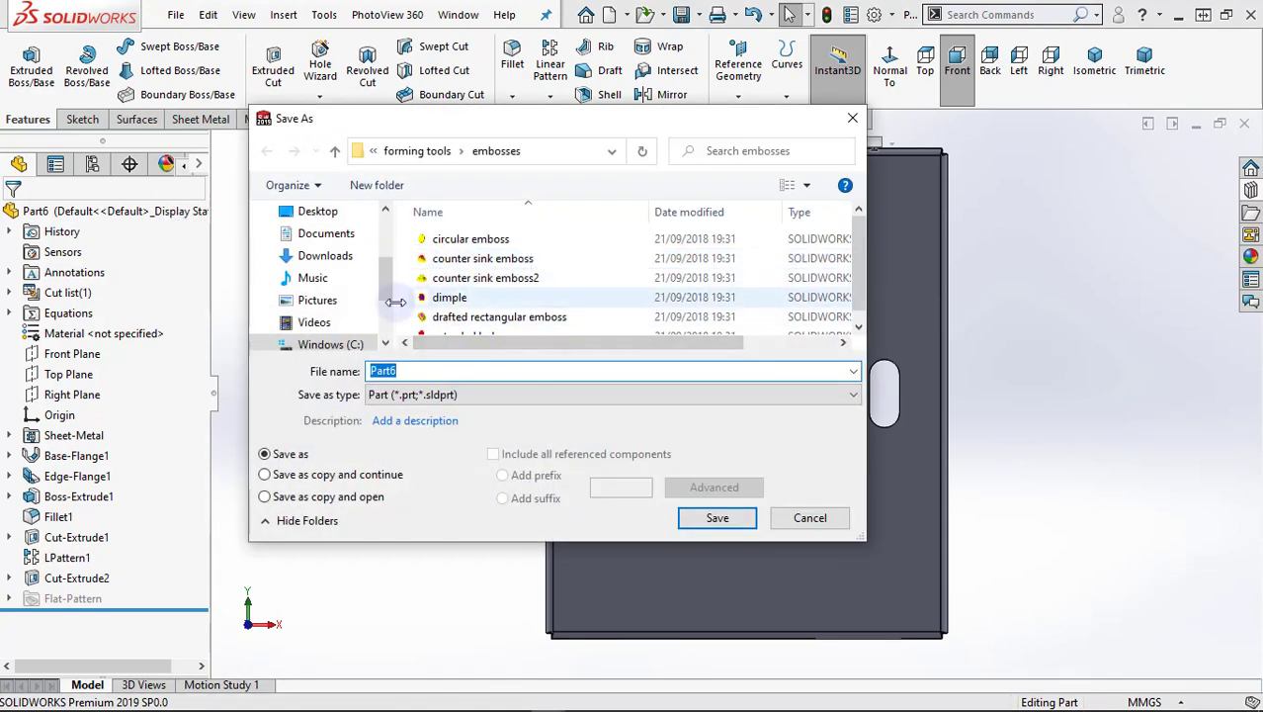
{"action": "mouse_move", "coordinate": [326, 277]}
{"action": "scroll", "coordinate": [389, 298], "scroll_direction": "down", "scroll_amount": 1}
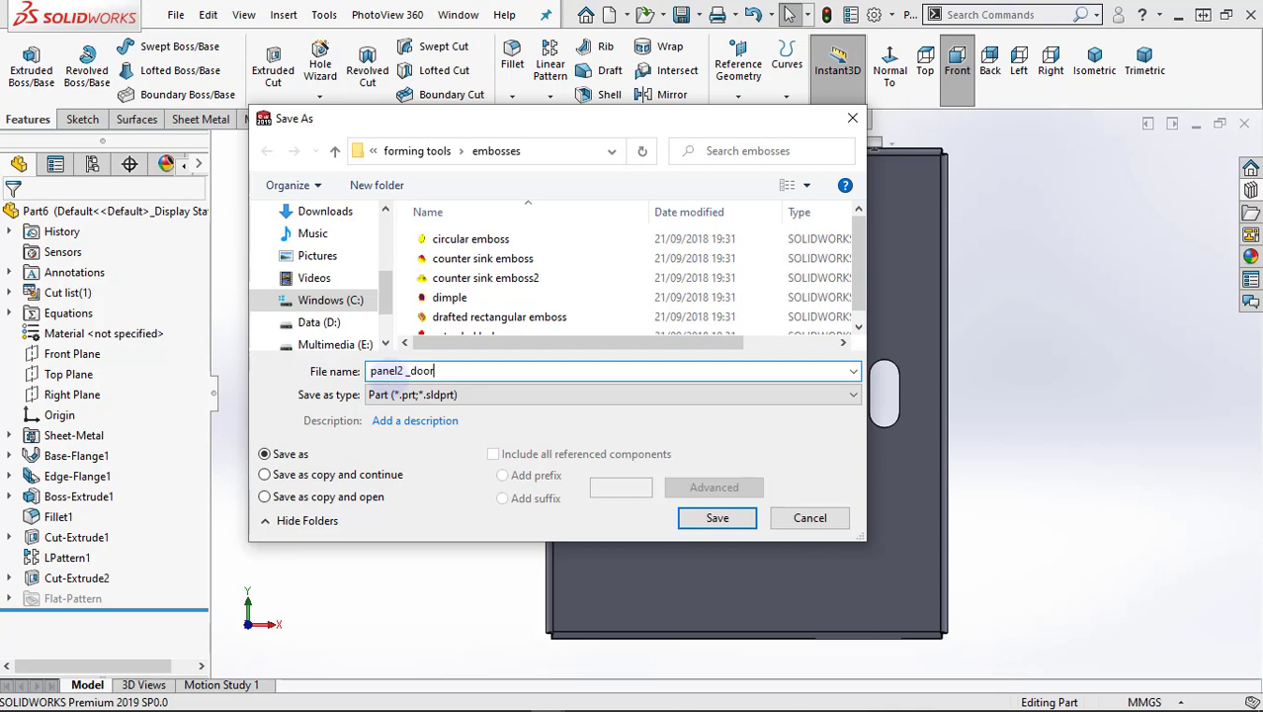
{"action": "left_click", "coordinate": [717, 517]}
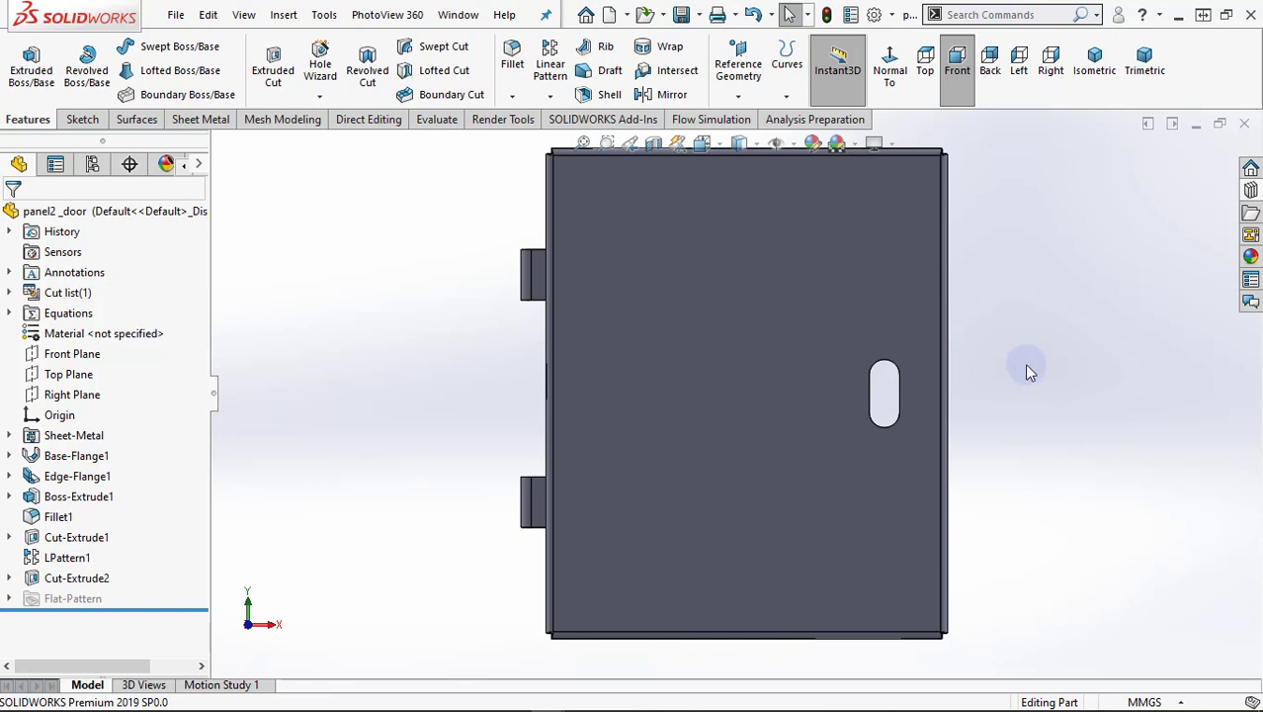
{"action": "key", "text": "f"}
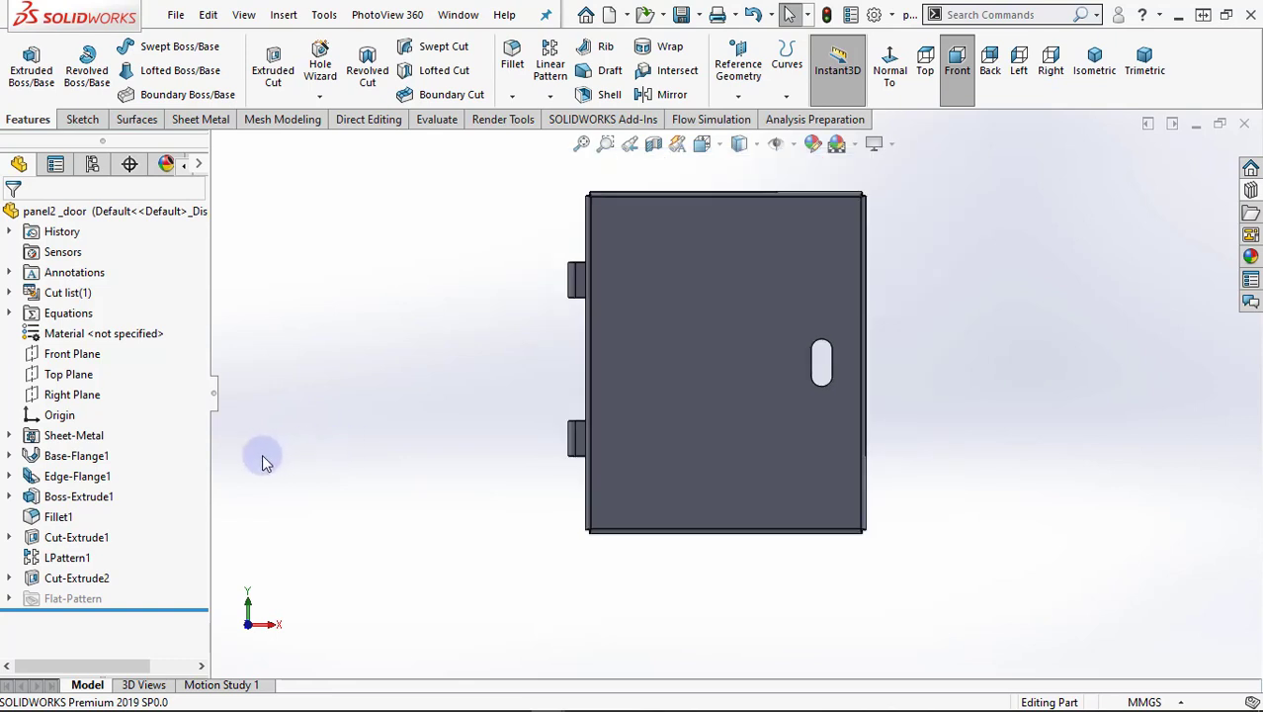
Open Boss-Extrude1's Sketch18 for editing and view it normal to the sketch plane
{"action": "left_click", "coordinate": [49, 505]}
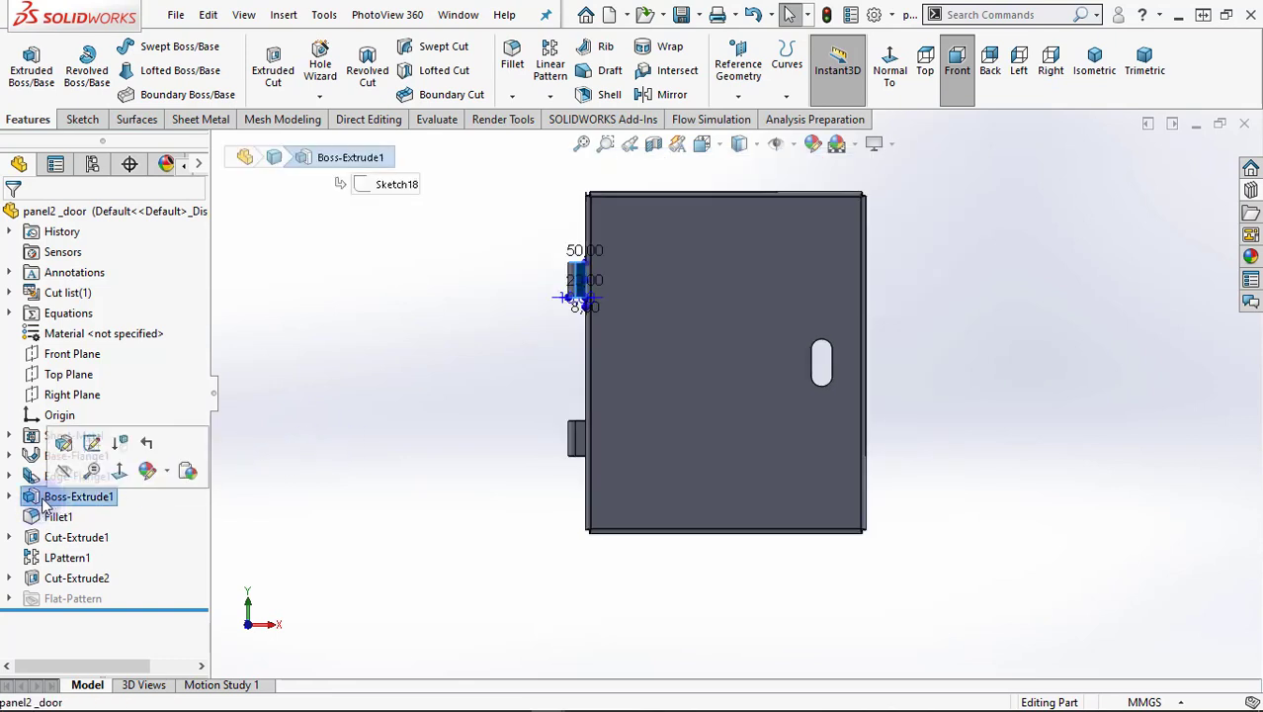
{"action": "left_click", "coordinate": [9, 496]}
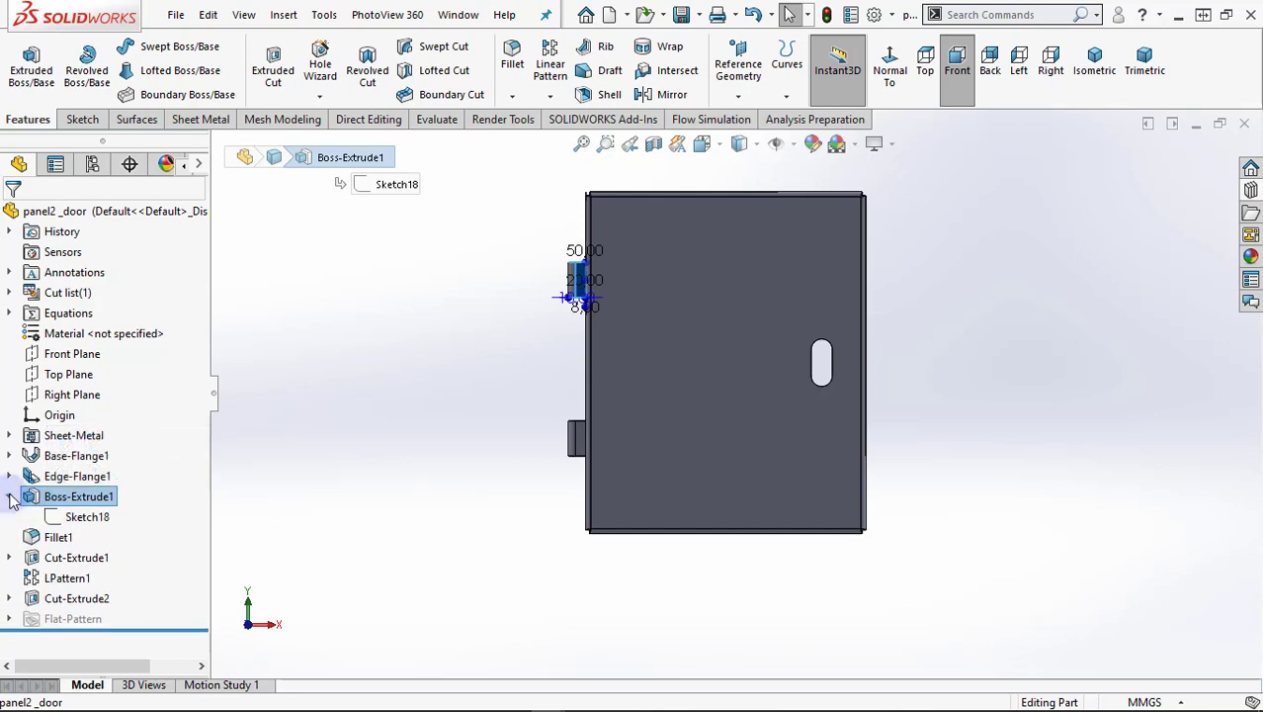
{"action": "left_click", "coordinate": [69, 519]}
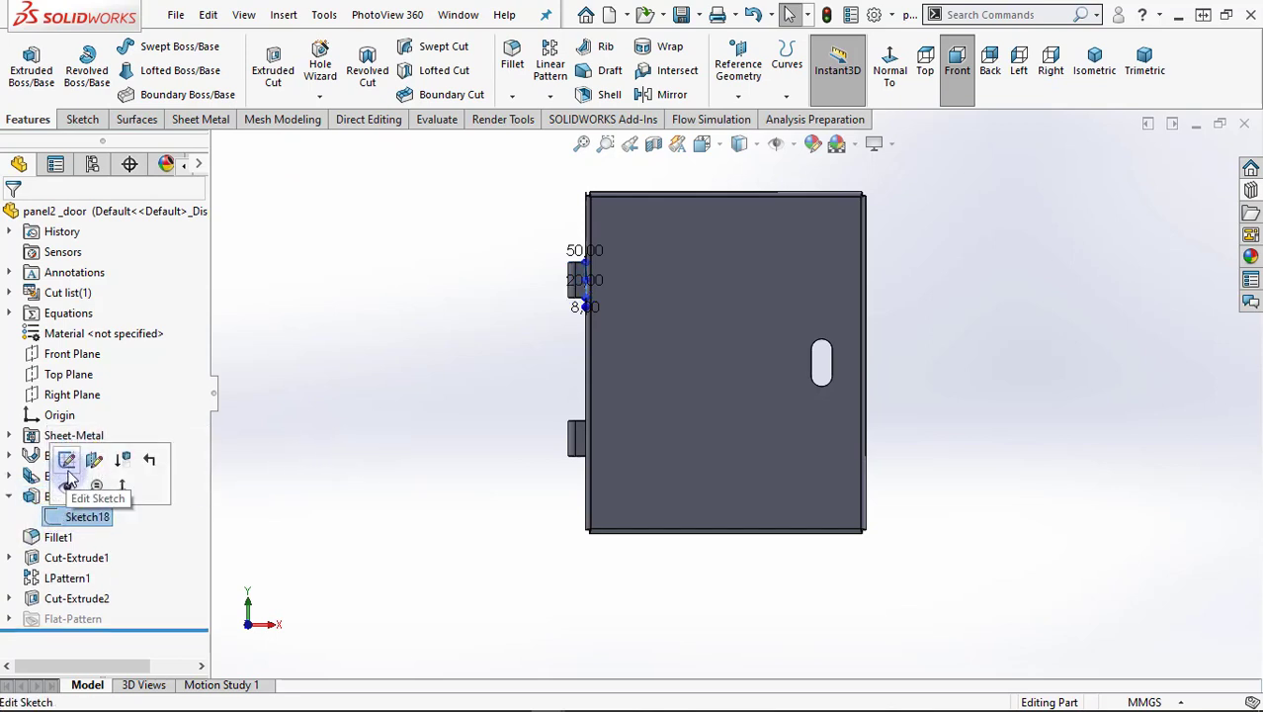
{"action": "left_click", "coordinate": [63, 458]}
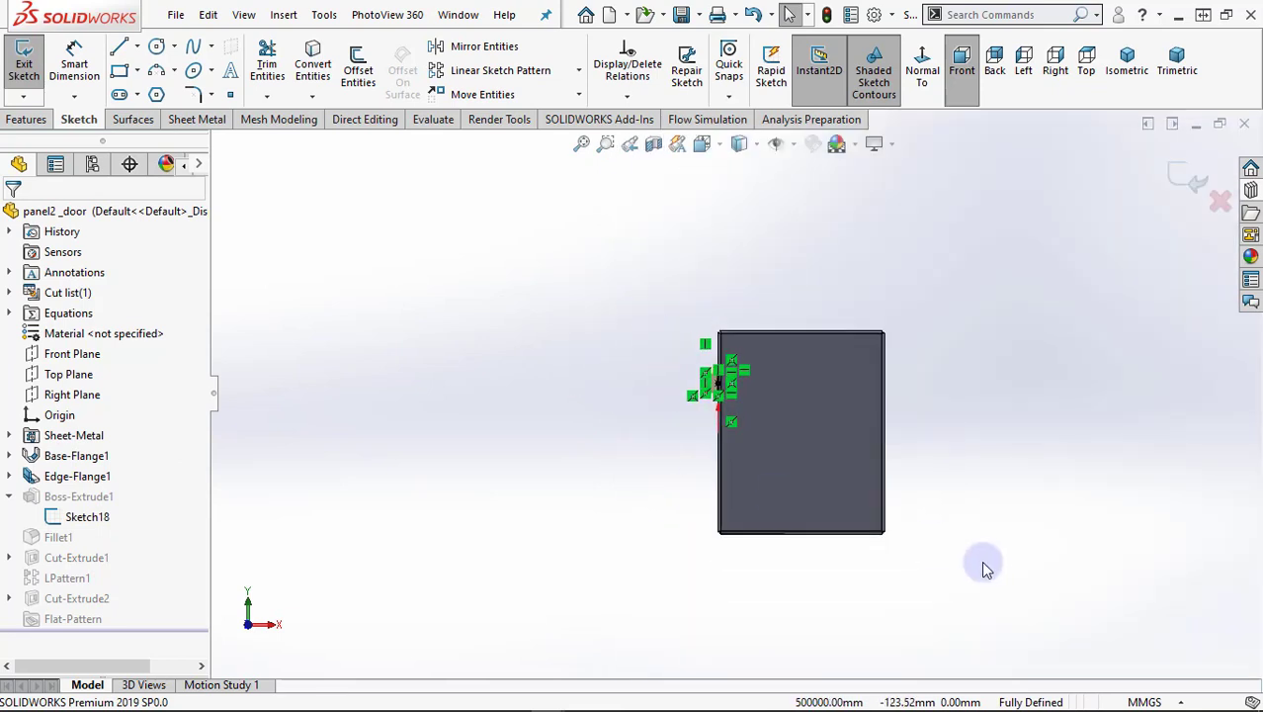
{"action": "middle_click_drag", "start_coordinate": [693, 349], "coordinate": [689, 381]}
{"action": "scroll", "coordinate": [689, 381], "scroll_direction": "down", "scroll_amount": 5}
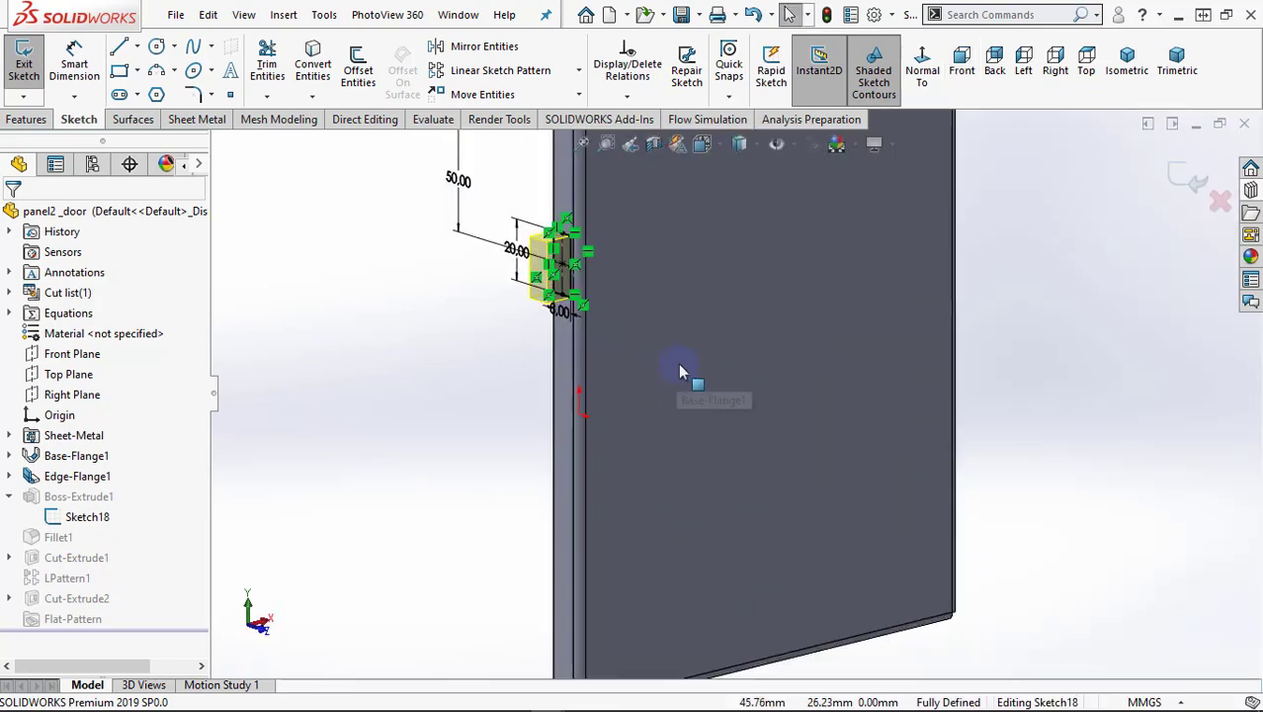
{"action": "middle_click_drag", "start_coordinate": [645, 311], "coordinate": [662, 319]}
{"action": "scroll", "coordinate": [661, 315], "scroll_direction": "up", "scroll_amount": 2}
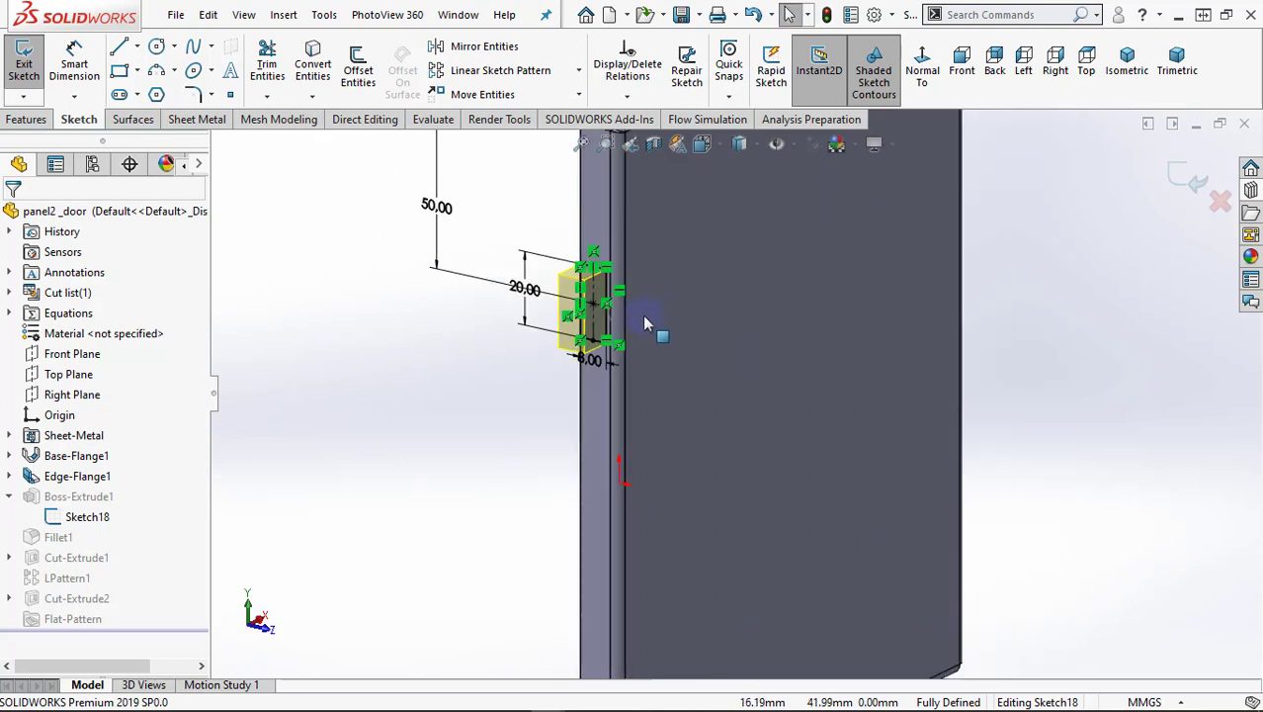
{"action": "left_click", "coordinate": [593, 401]}
{"action": "left_click", "coordinate": [921, 61]}
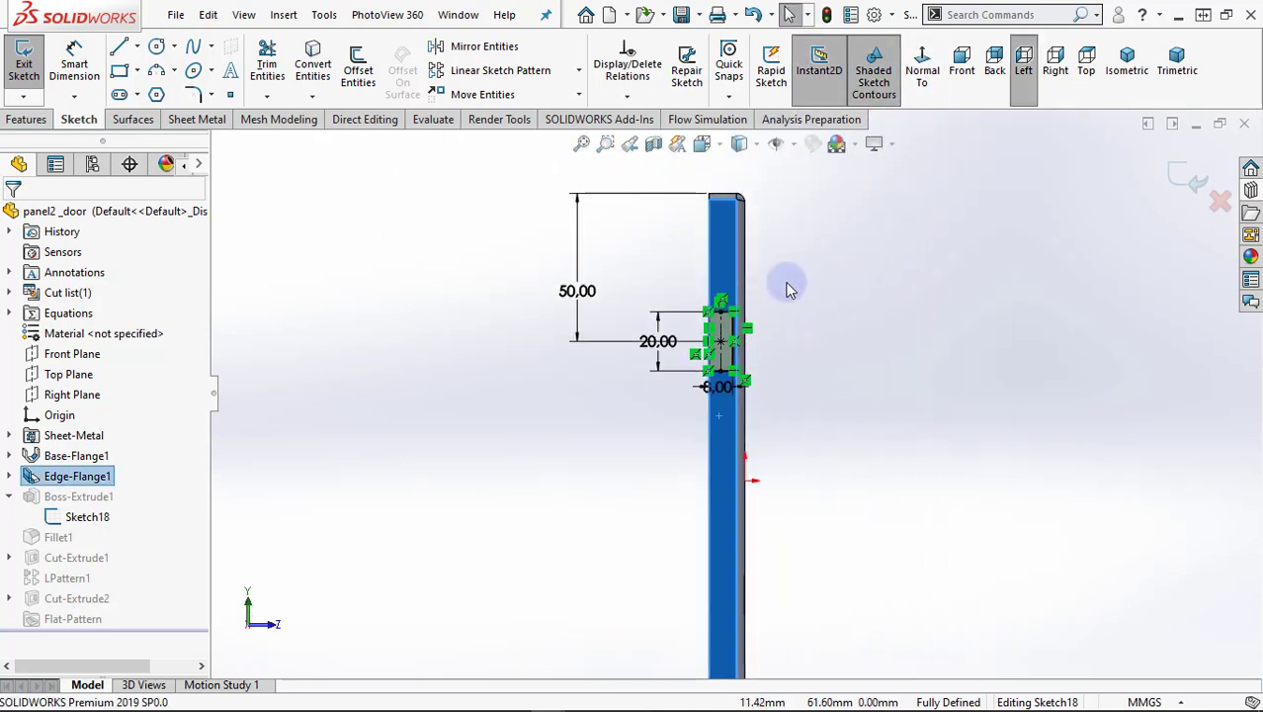
Delete the 50.00 offset dimension and change the tab height from 20 to 15 mm
{"action": "left_click", "coordinate": [506, 257]}
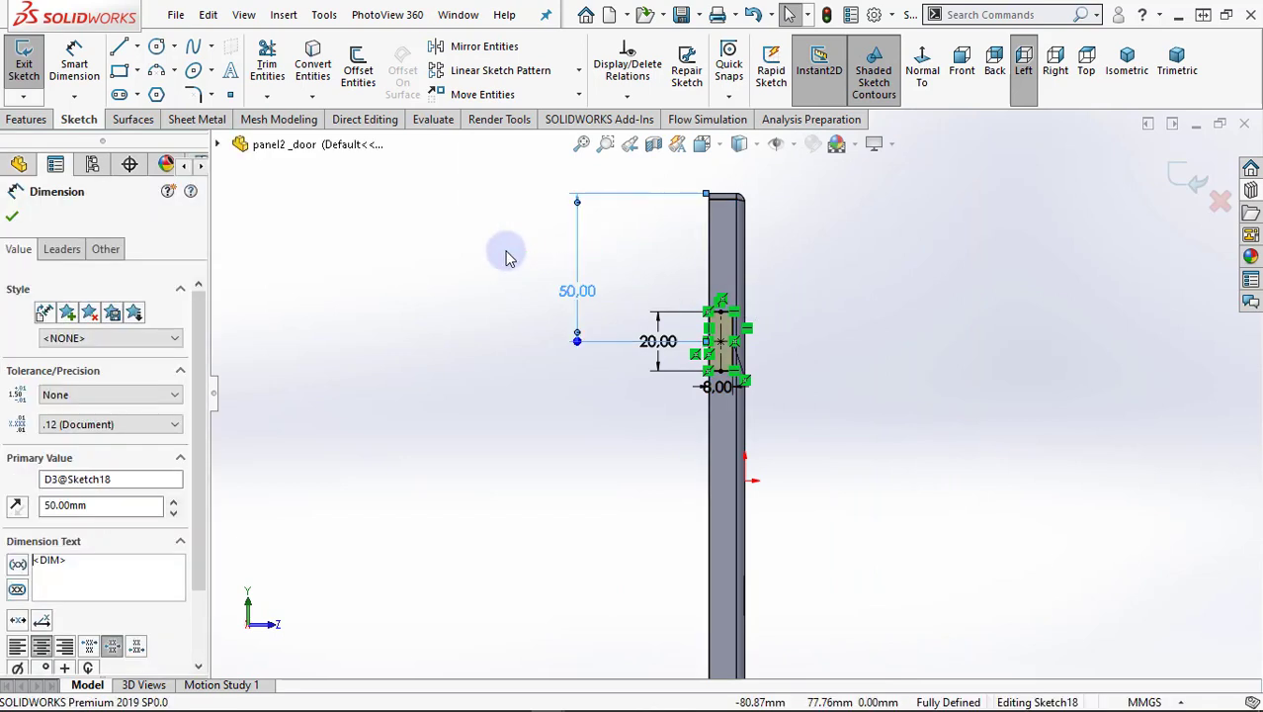
{"action": "key", "text": "Delete"}
{"action": "scroll", "coordinate": [737, 396], "scroll_direction": "down", "scroll_amount": 2}
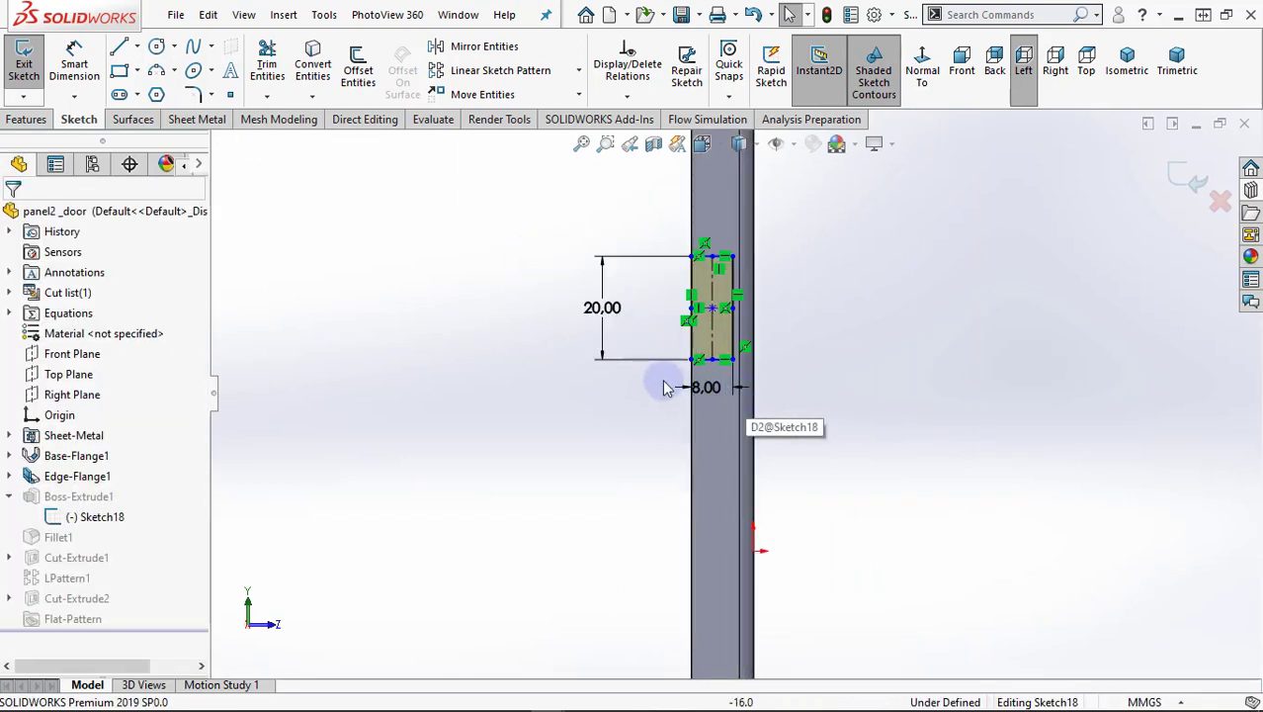
{"action": "left_click", "coordinate": [613, 314]}
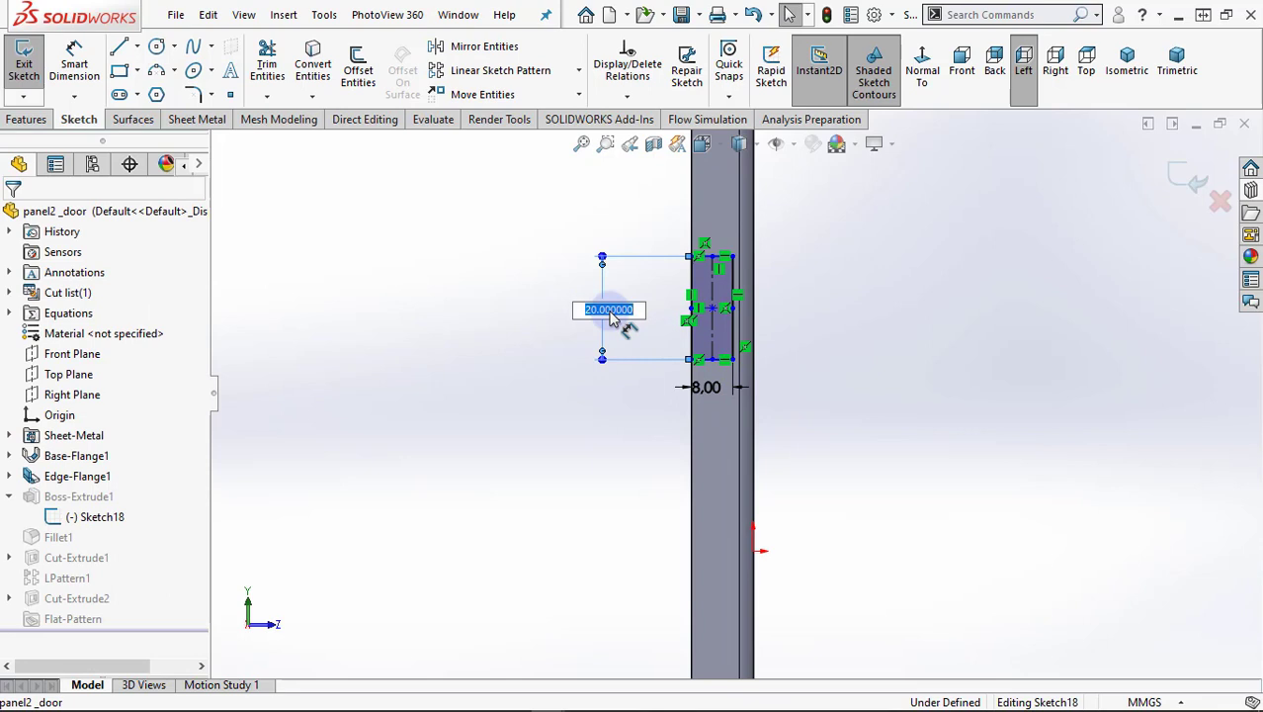
{"action": "type", "text": "15"}
{"action": "key", "text": "Return"}
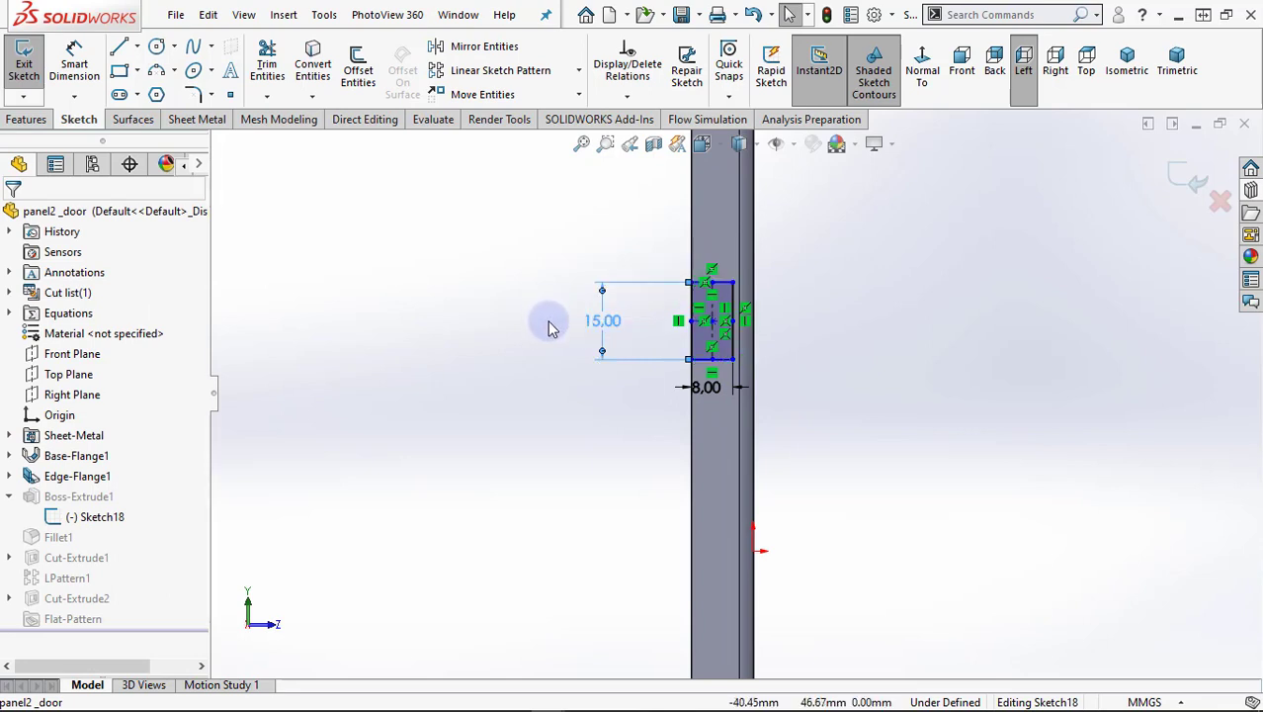
{"action": "scroll", "coordinate": [781, 470], "scroll_direction": "up", "scroll_amount": 1}
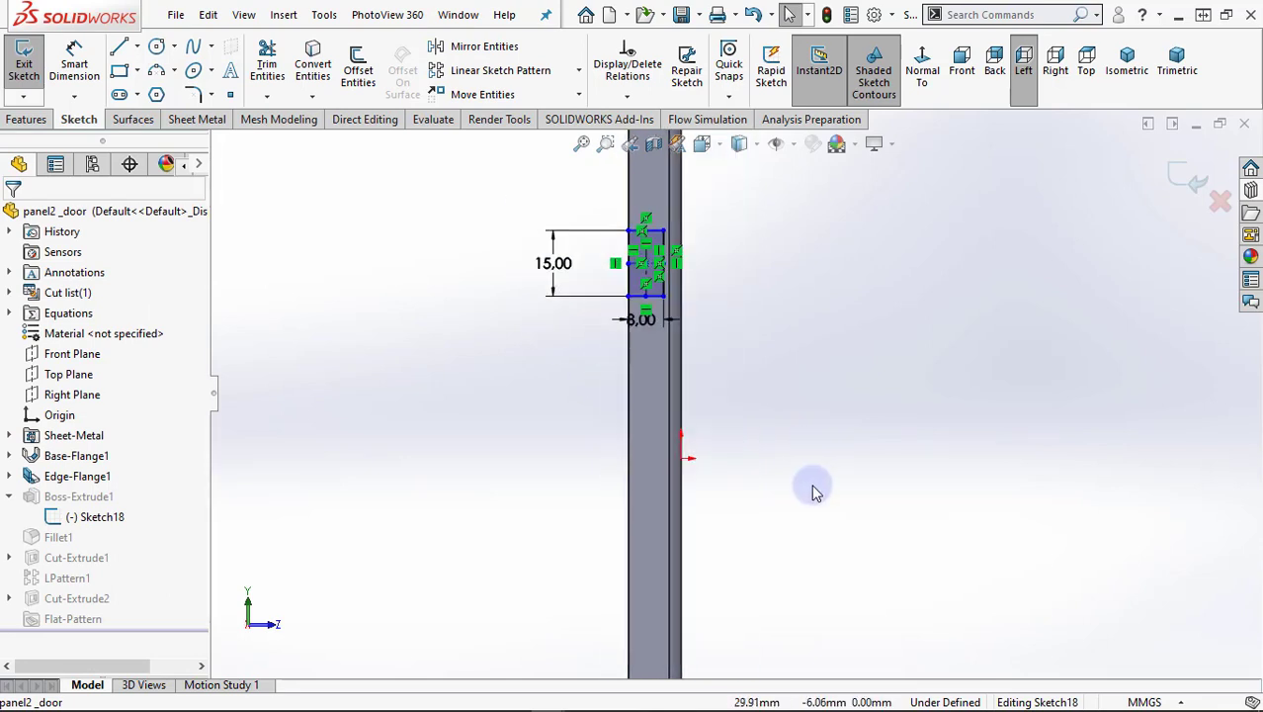
Draw a horizontal construction centerline starting from the door edge
{"action": "left_click", "coordinate": [139, 47]}
{"action": "left_click", "coordinate": [159, 90]}
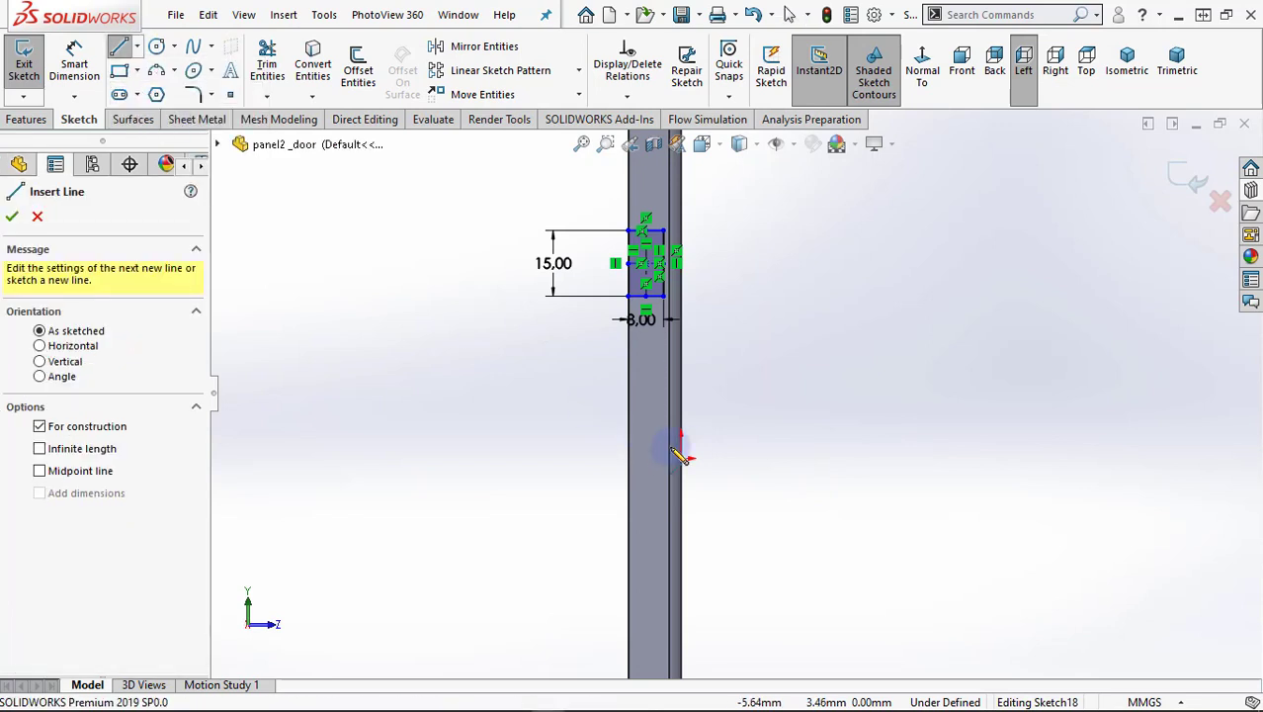
{"action": "left_click", "coordinate": [680, 457]}
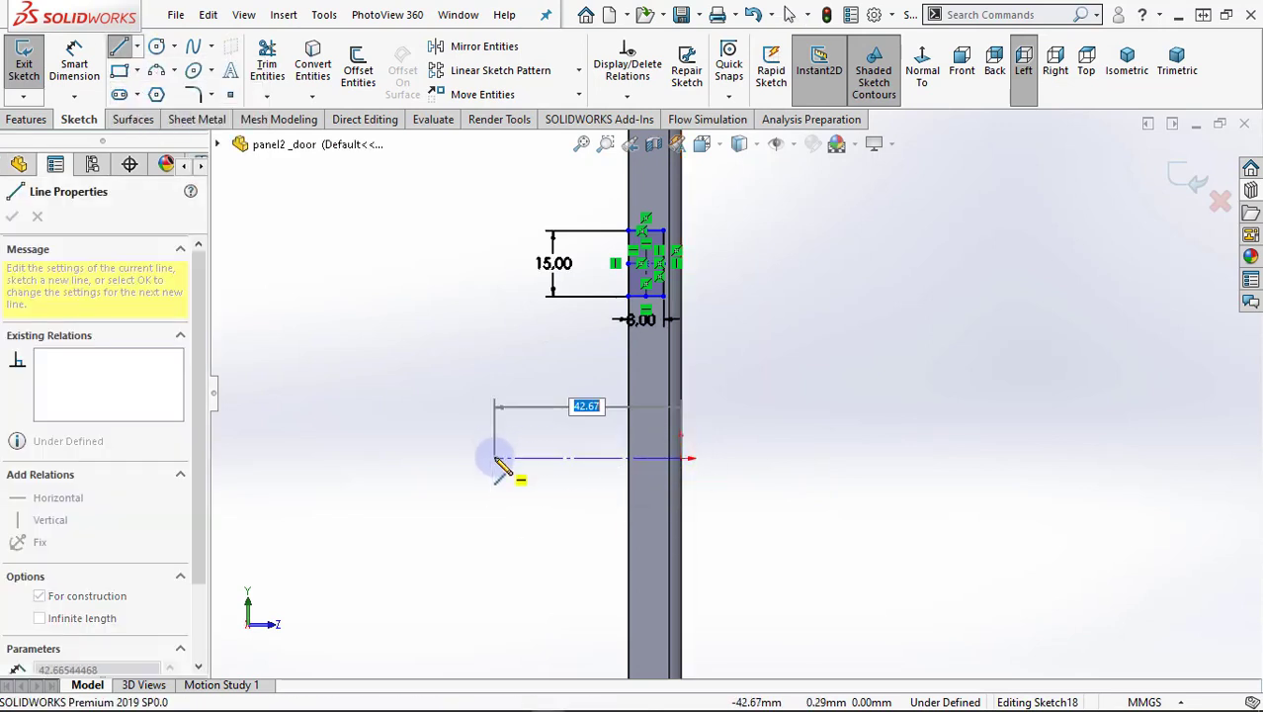
{"action": "left_click", "coordinate": [495, 458]}
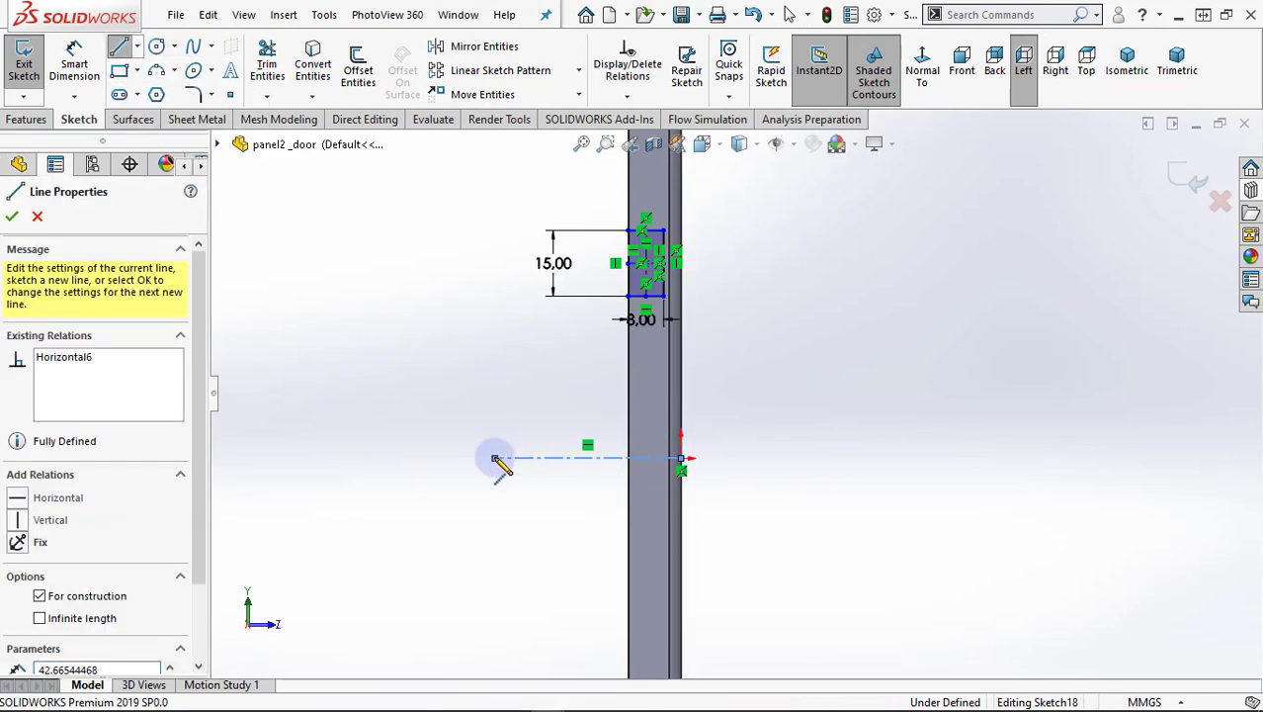
{"action": "right_click", "coordinate": [496, 457]}
{"action": "left_click", "coordinate": [514, 468]}
{"action": "middle_click_drag", "start_coordinate": [615, 396], "coordinate": [710, 507]}
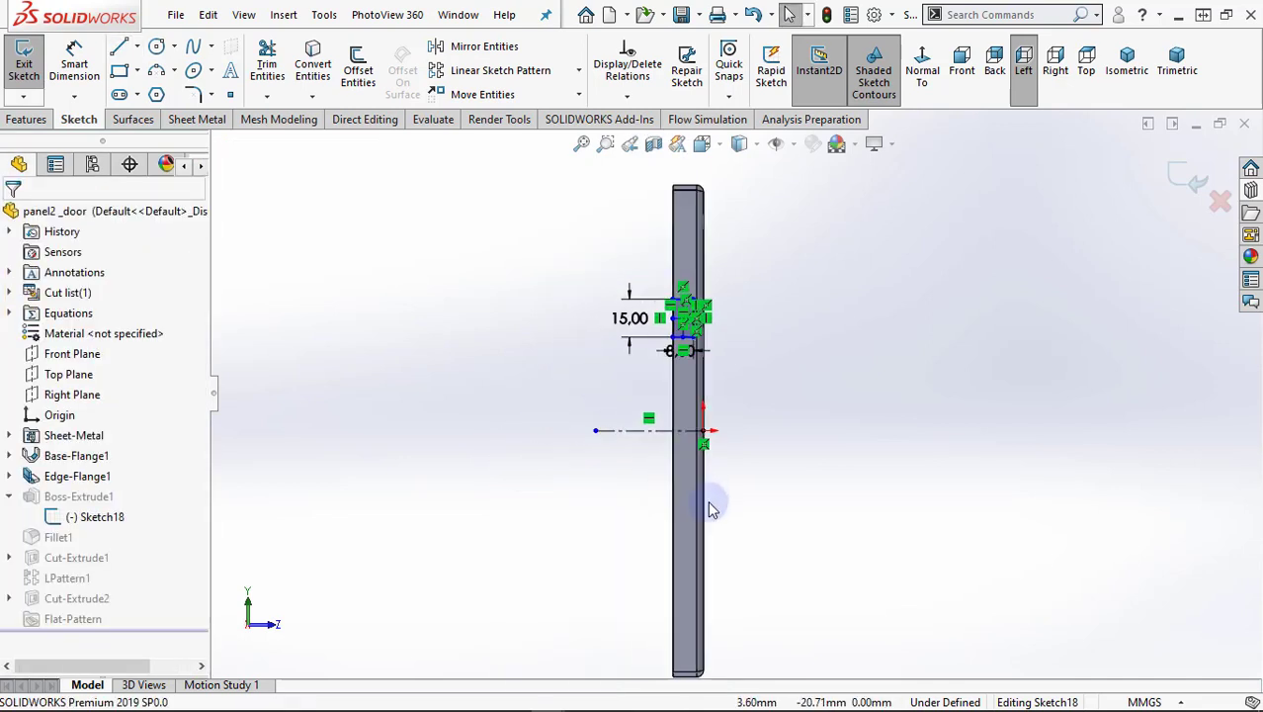
{"action": "scroll", "coordinate": [808, 514], "scroll_direction": "down", "scroll_amount": 2}
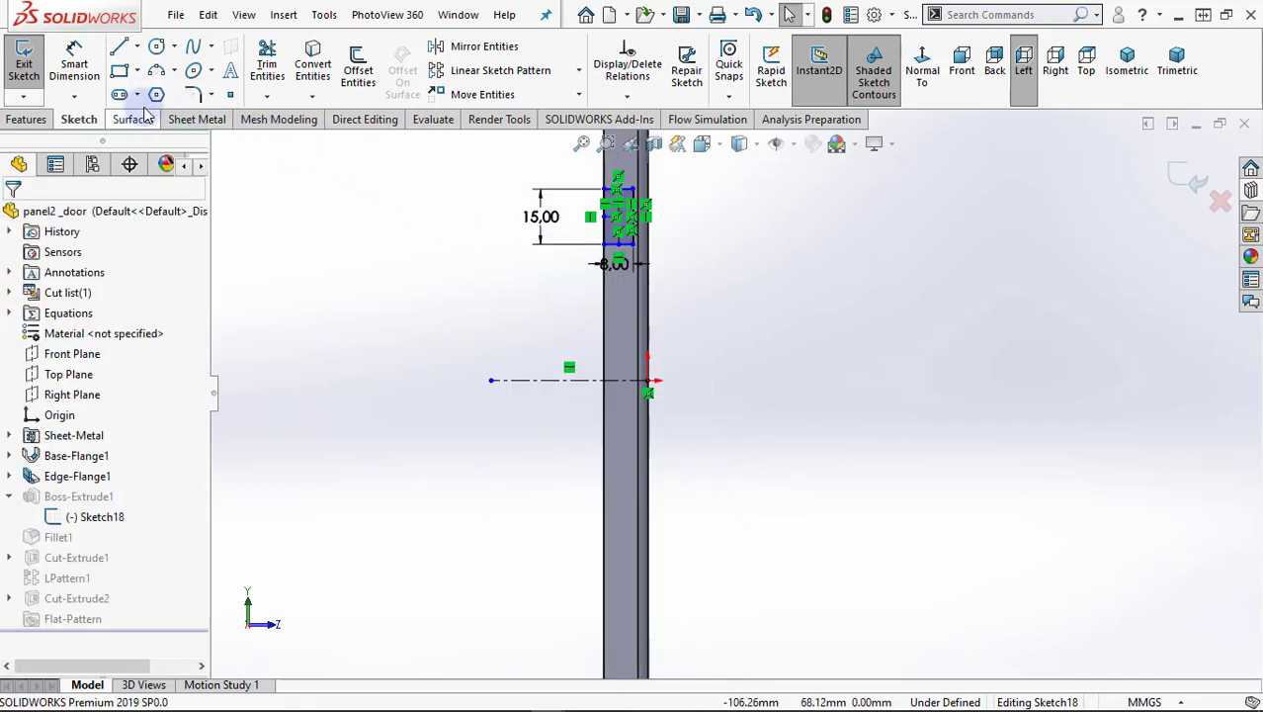
Dimension the tab's bottom line 45 mm from the centerline and exit the sketch
{"action": "left_click", "coordinate": [76, 66]}
{"action": "scroll", "coordinate": [658, 306], "scroll_direction": "down", "scroll_amount": 1}
{"action": "scroll", "coordinate": [632, 272], "scroll_direction": "down", "scroll_amount": 1}
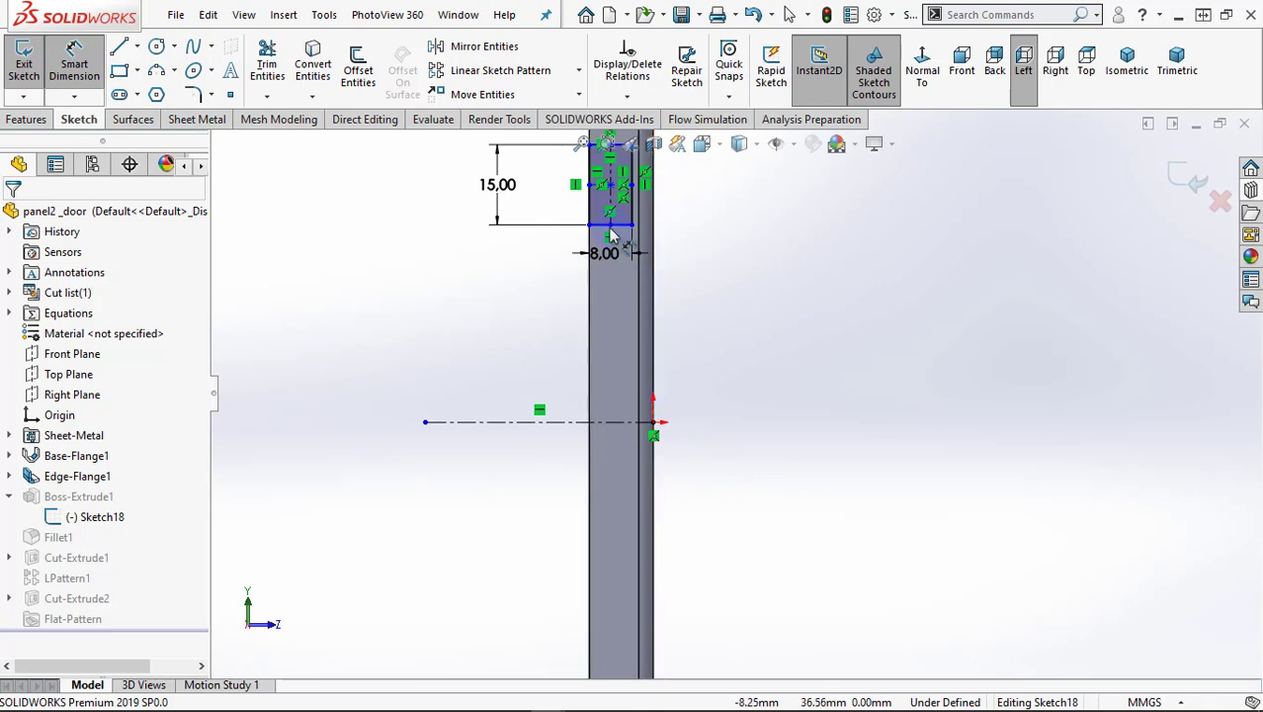
{"action": "scroll", "coordinate": [614, 230], "scroll_direction": "down", "scroll_amount": 2}
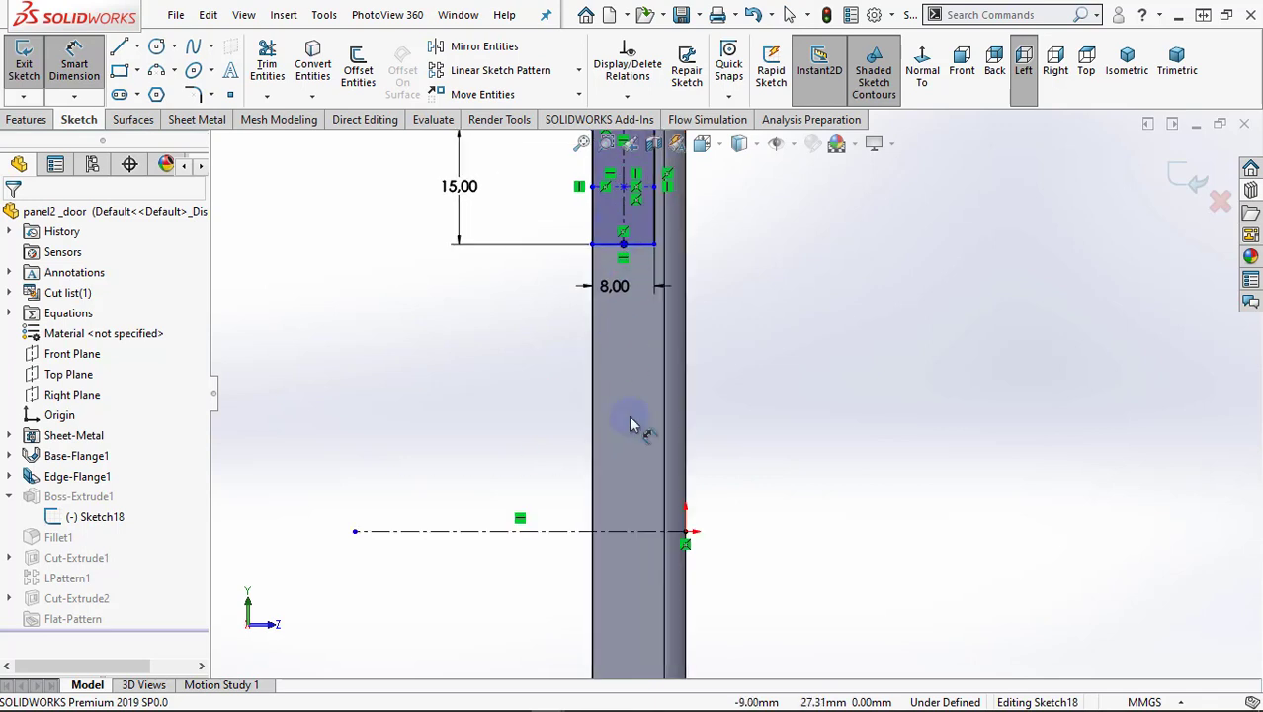
{"action": "left_click", "coordinate": [616, 523]}
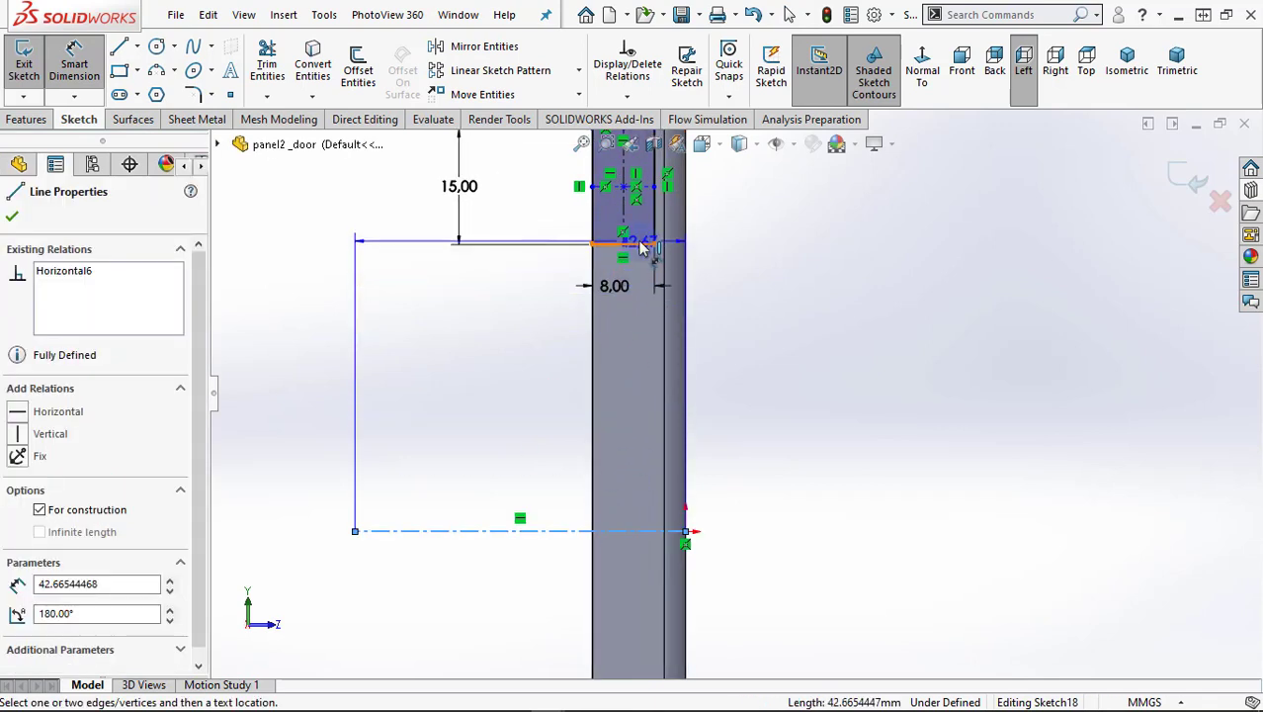
{"action": "left_click", "coordinate": [624, 243]}
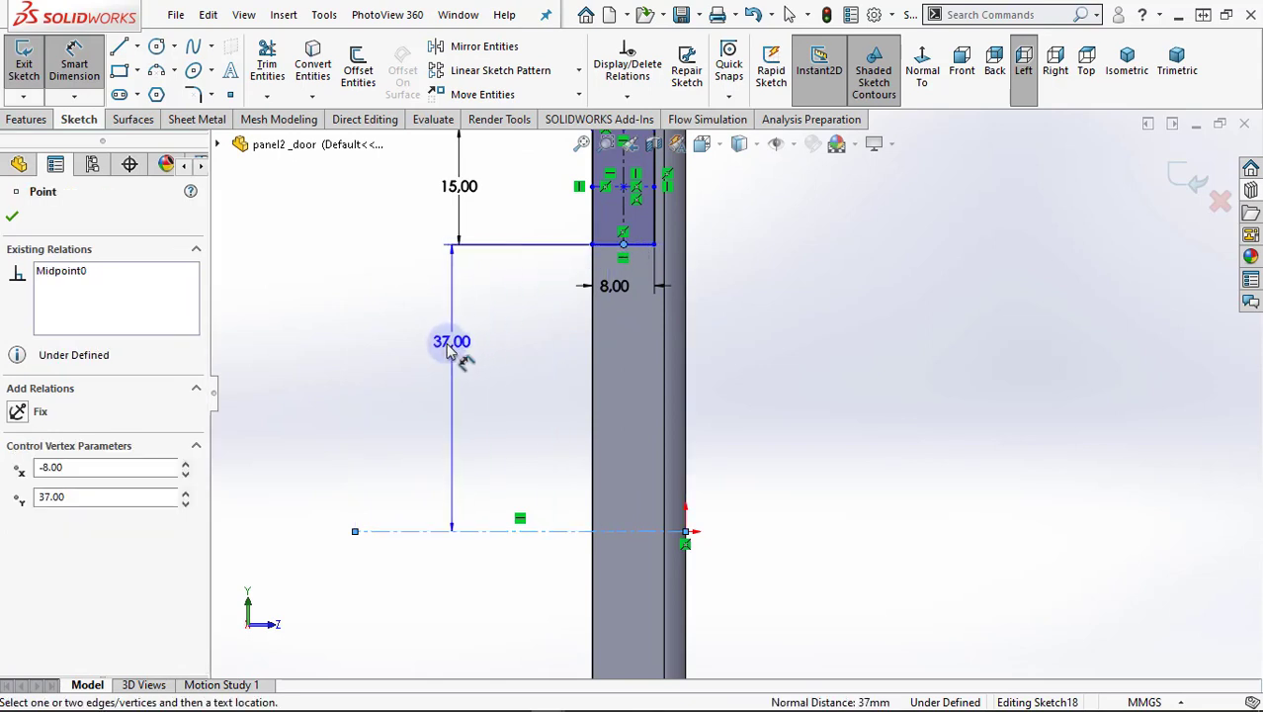
{"action": "left_click", "coordinate": [404, 369]}
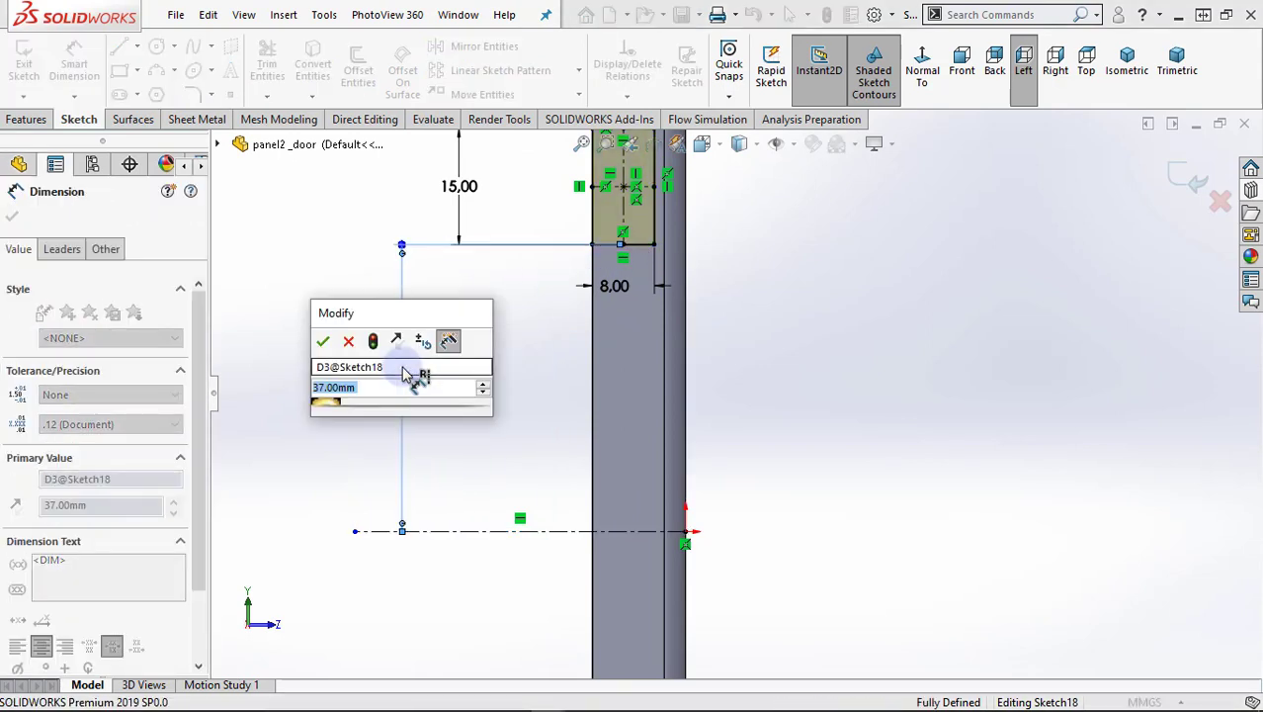
{"action": "type", "text": "45"}
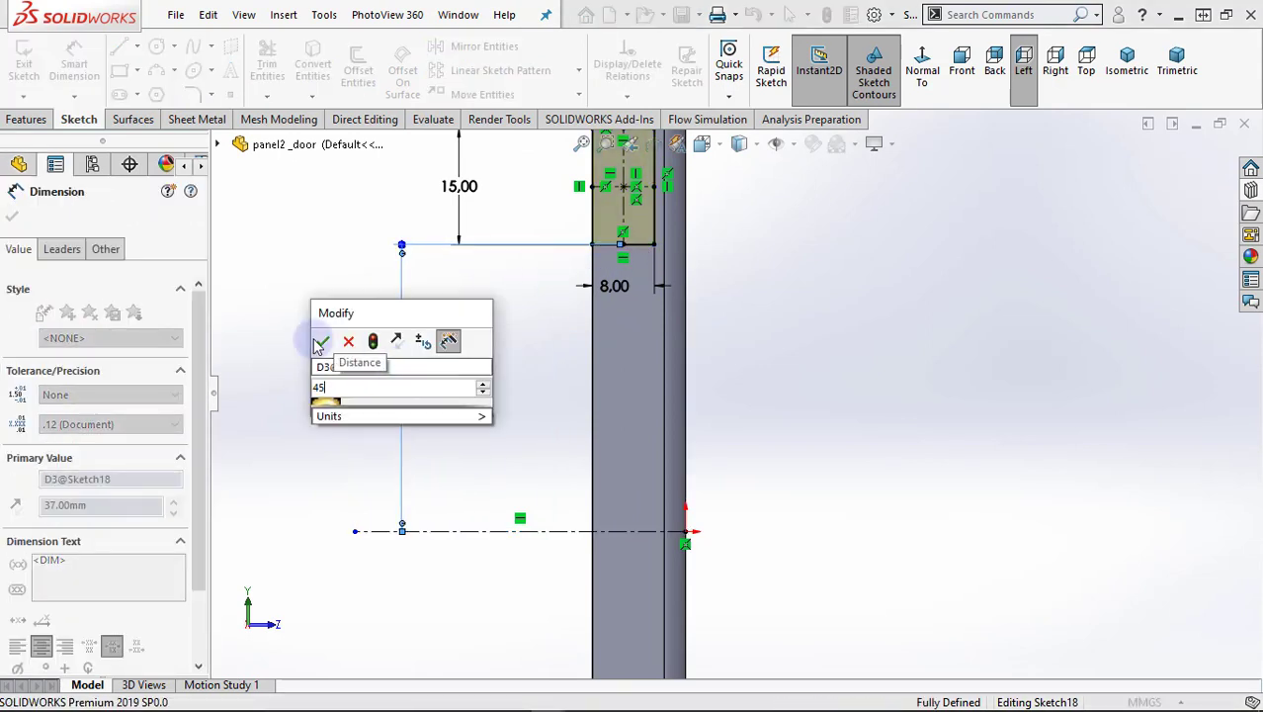
{"action": "left_click", "coordinate": [323, 340]}
{"action": "scroll", "coordinate": [396, 341], "scroll_direction": "up", "scroll_amount": 3}
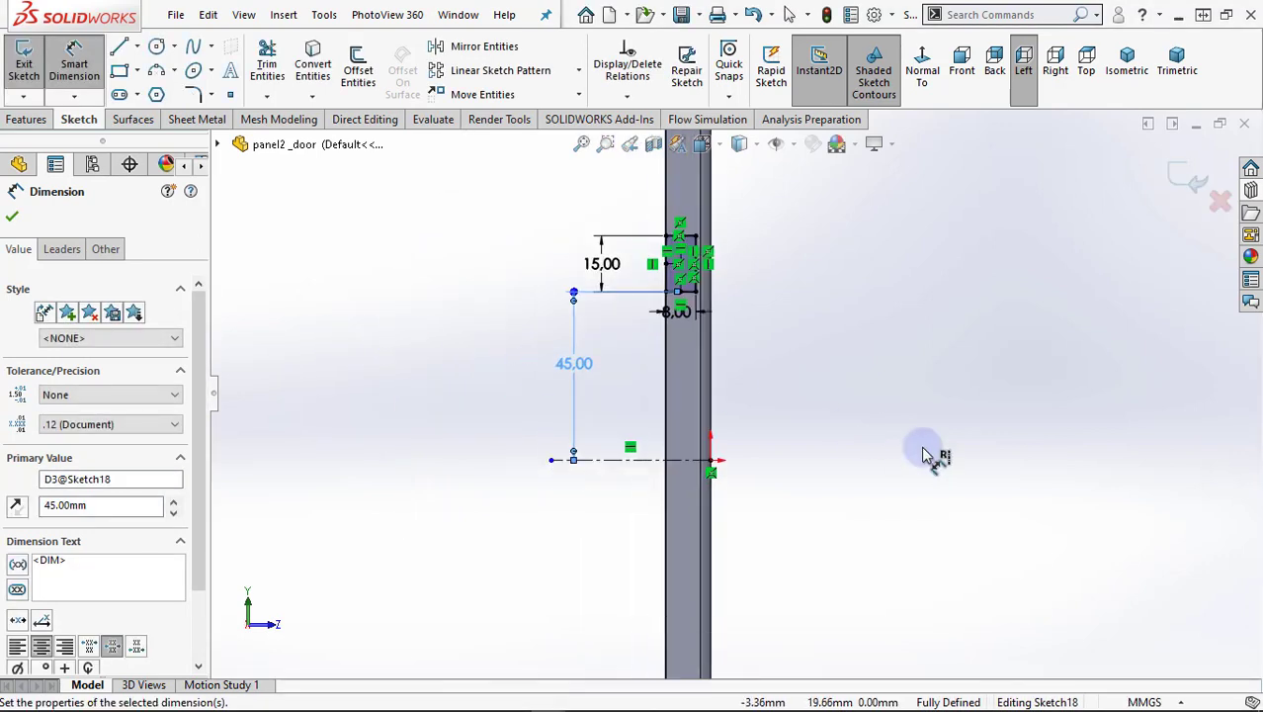
{"action": "scroll", "coordinate": [803, 450], "scroll_direction": "up", "scroll_amount": 2}
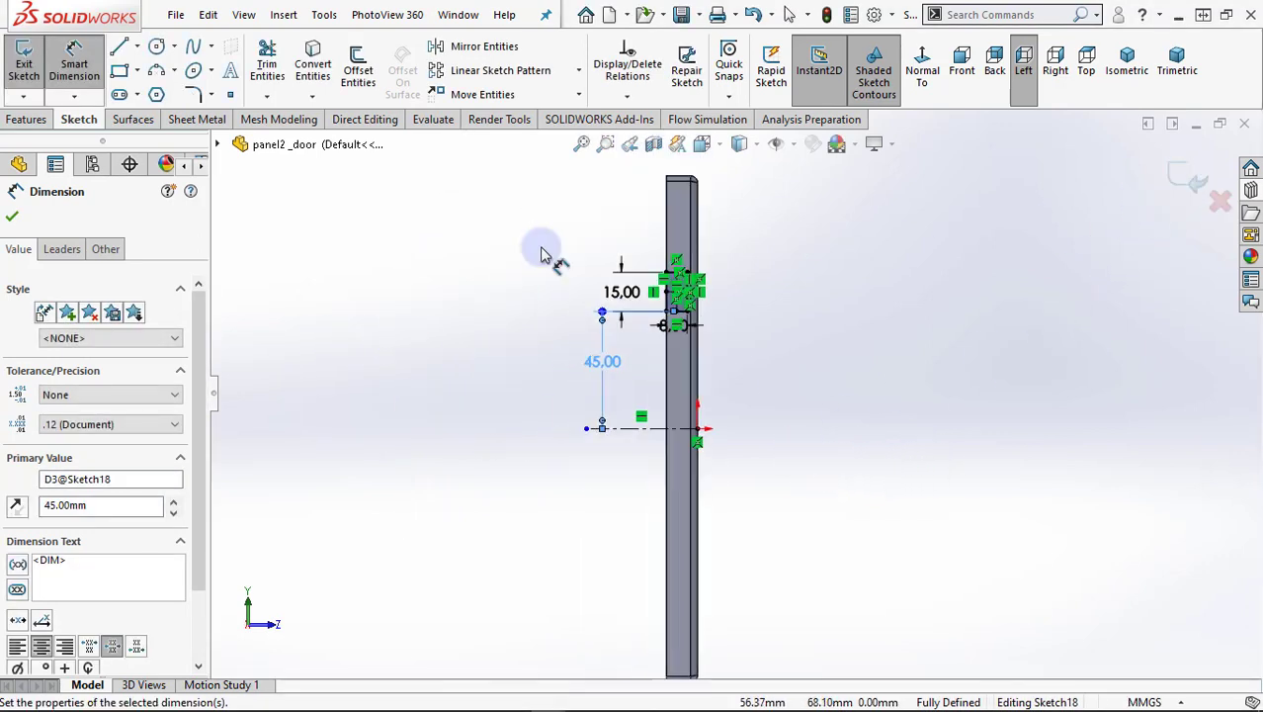
{"action": "left_click", "coordinate": [12, 218]}
{"action": "middle_click_drag", "start_coordinate": [873, 452], "coordinate": [849, 462]}
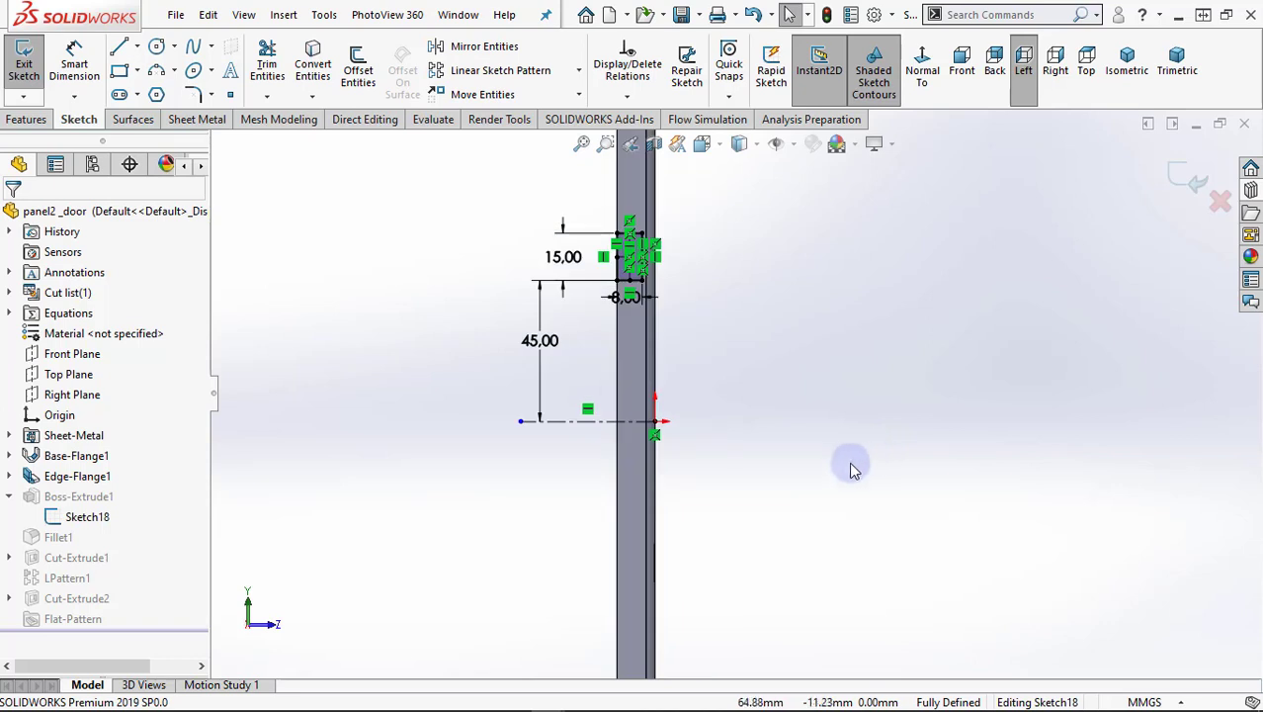
{"action": "left_click", "coordinate": [1186, 178]}
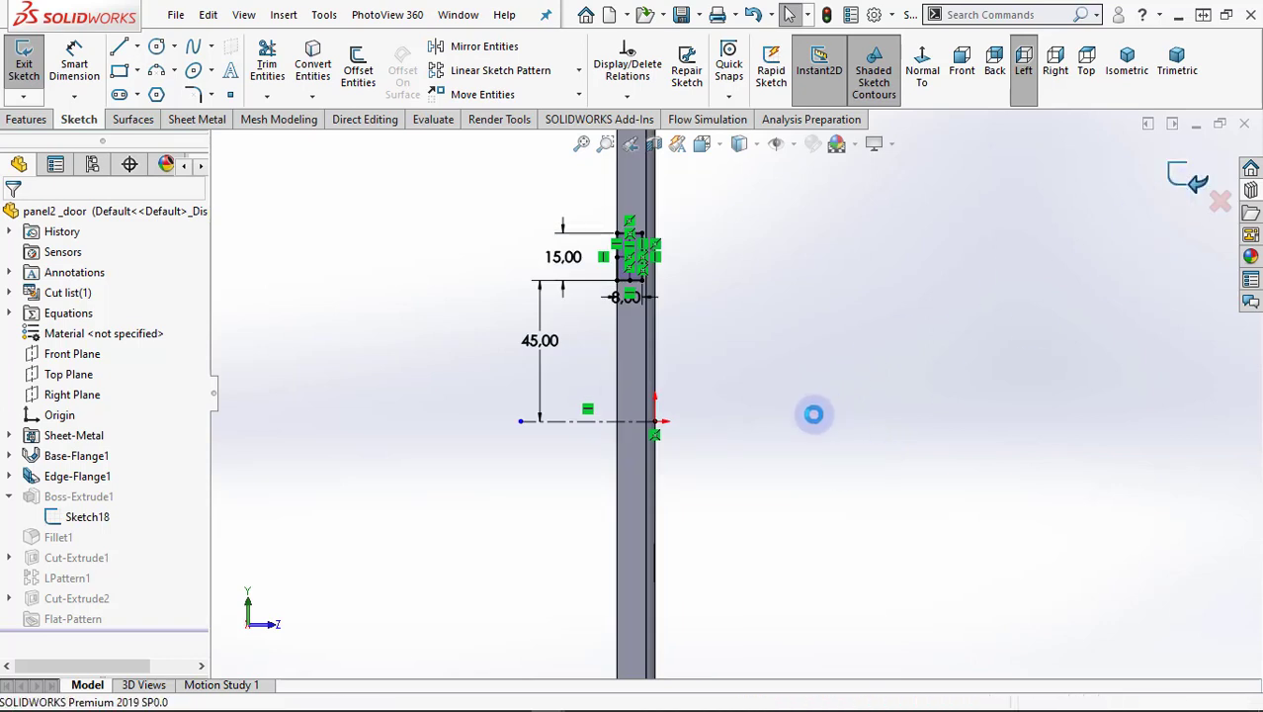
In the door's base-flange Sketch1, change the 190 height dimension to 170 and rebuild the part
{"action": "mouse_move", "coordinate": [790, 486]}
{"action": "middle_mouse_down"}
{"action": "mouse_move", "coordinate": [710, 538]}
{"action": "mouse_move", "coordinate": [852, 346]}
{"action": "middle_mouse_up"}
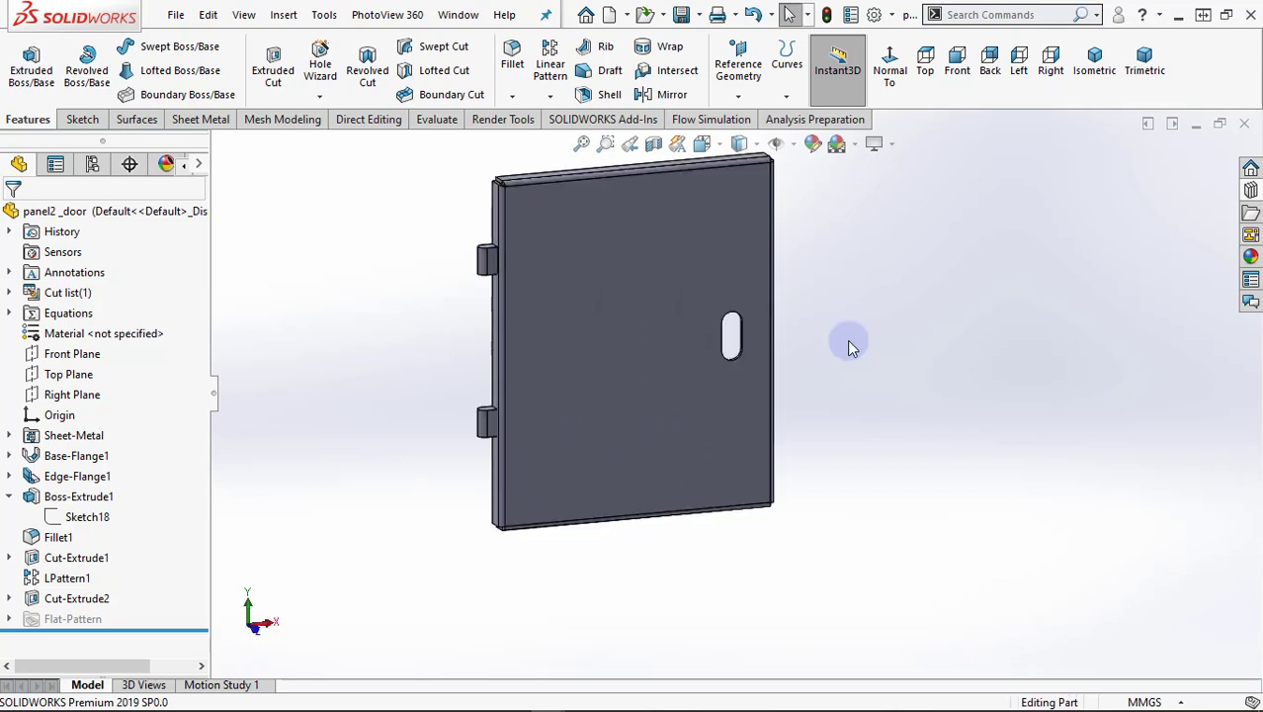
{"action": "left_click", "coordinate": [70, 443]}
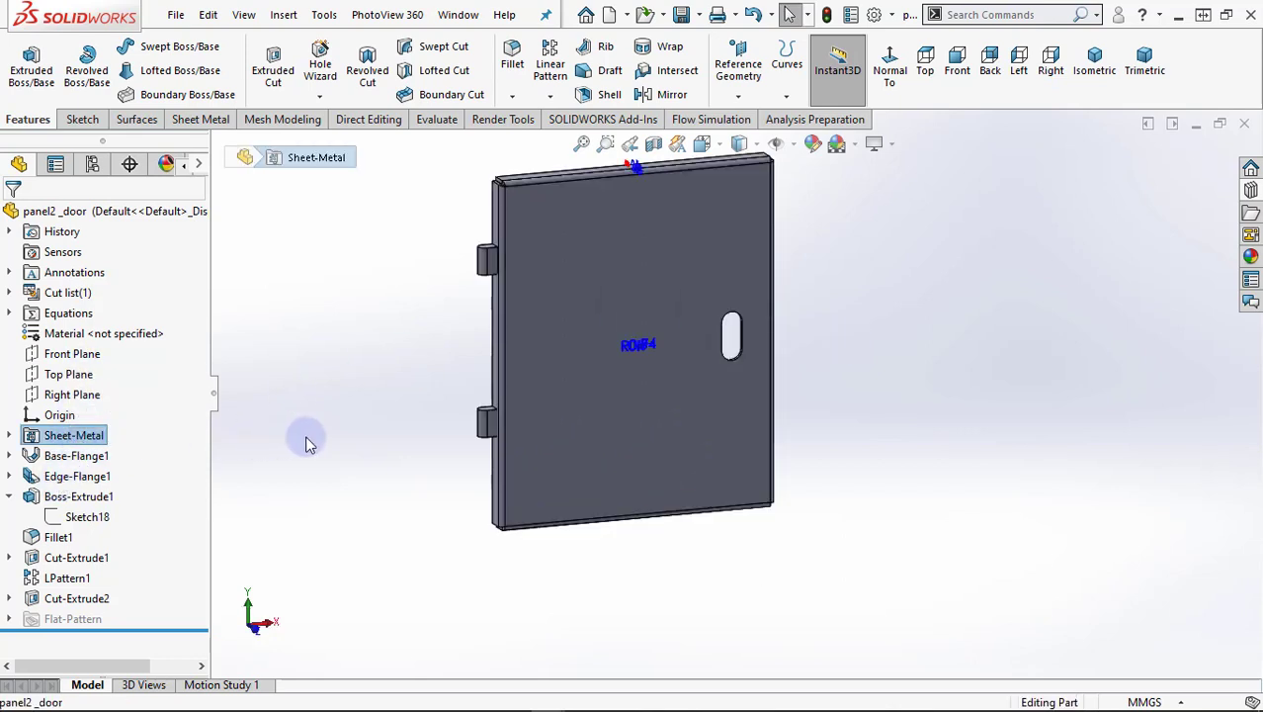
{"action": "left_click", "coordinate": [71, 461]}
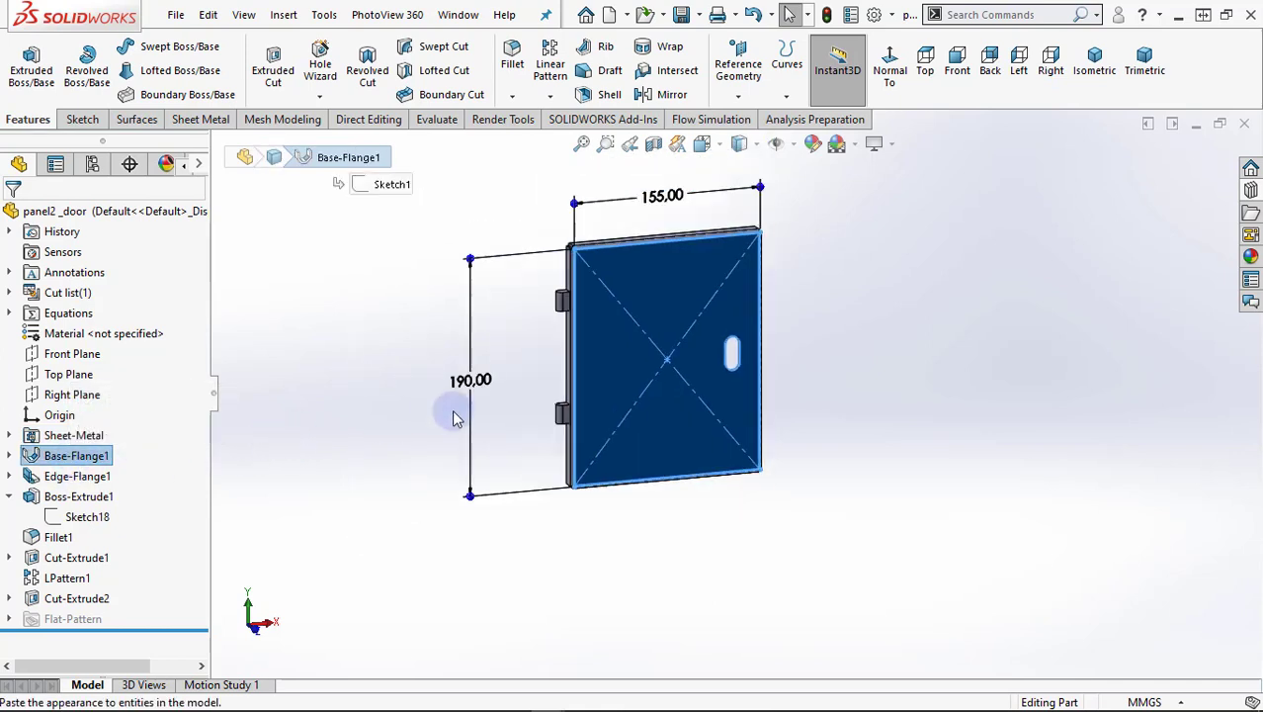
{"action": "left_click", "coordinate": [10, 456]}
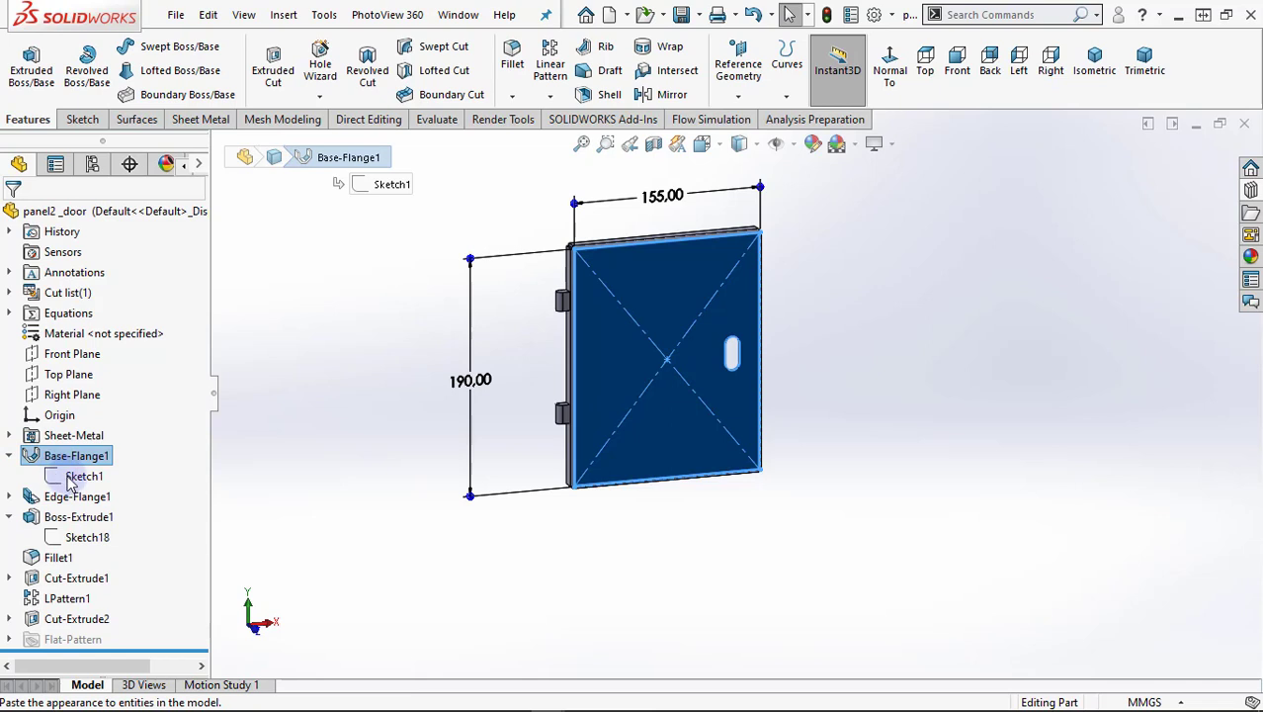
{"action": "left_click", "coordinate": [71, 478]}
{"action": "left_click", "coordinate": [85, 420]}
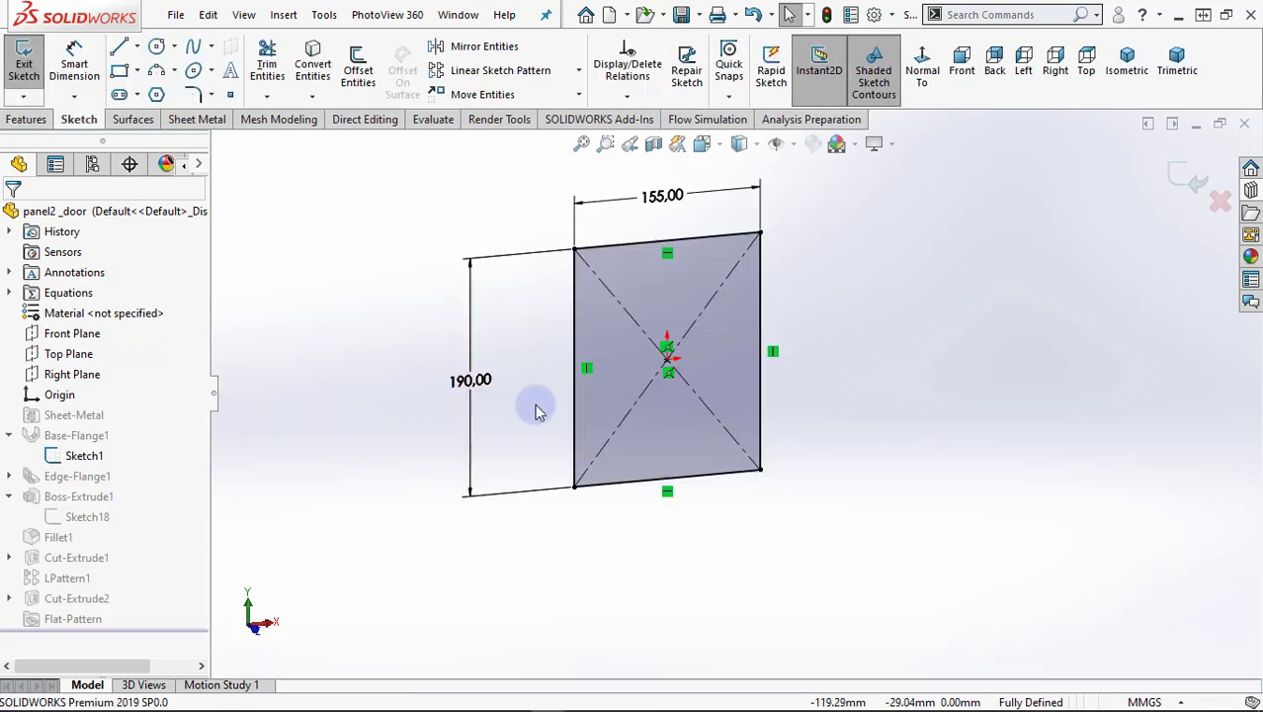
{"action": "scroll", "coordinate": [530, 374], "scroll_direction": "down", "scroll_amount": 1}
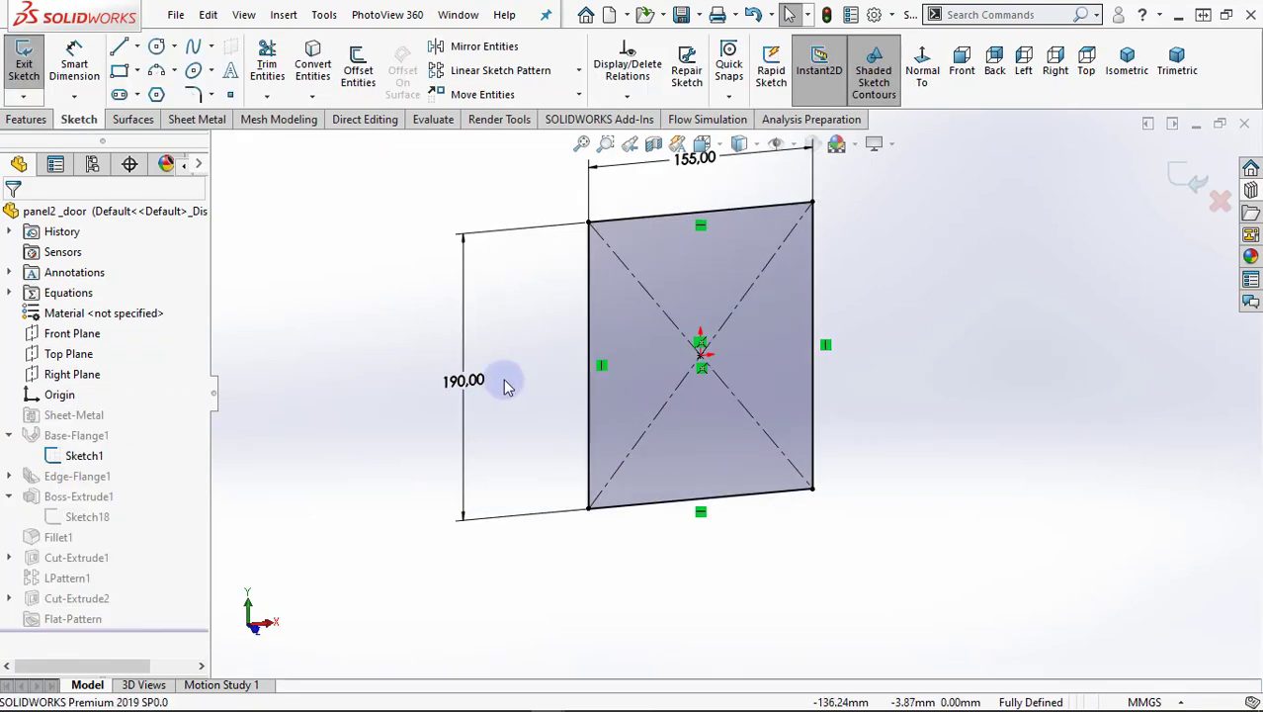
{"action": "left_click", "coordinate": [471, 389]}
{"action": "type", "text": "170"}
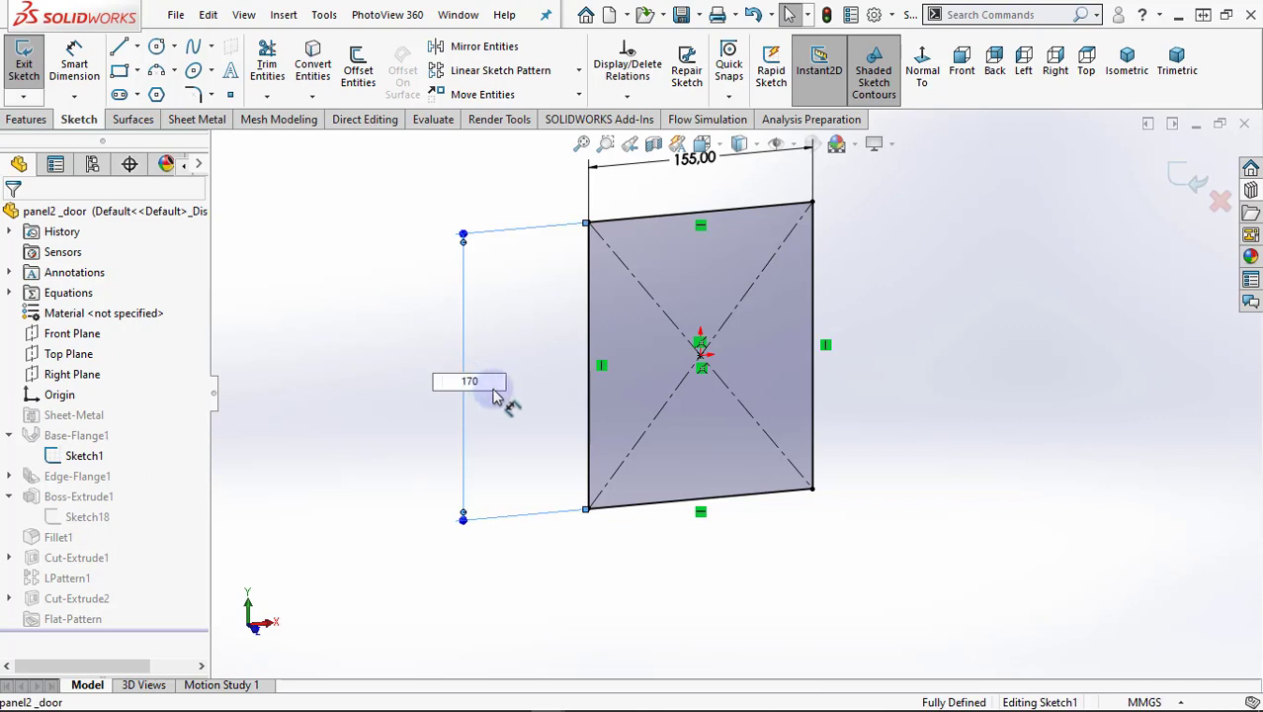
{"action": "left_click", "coordinate": [486, 210]}
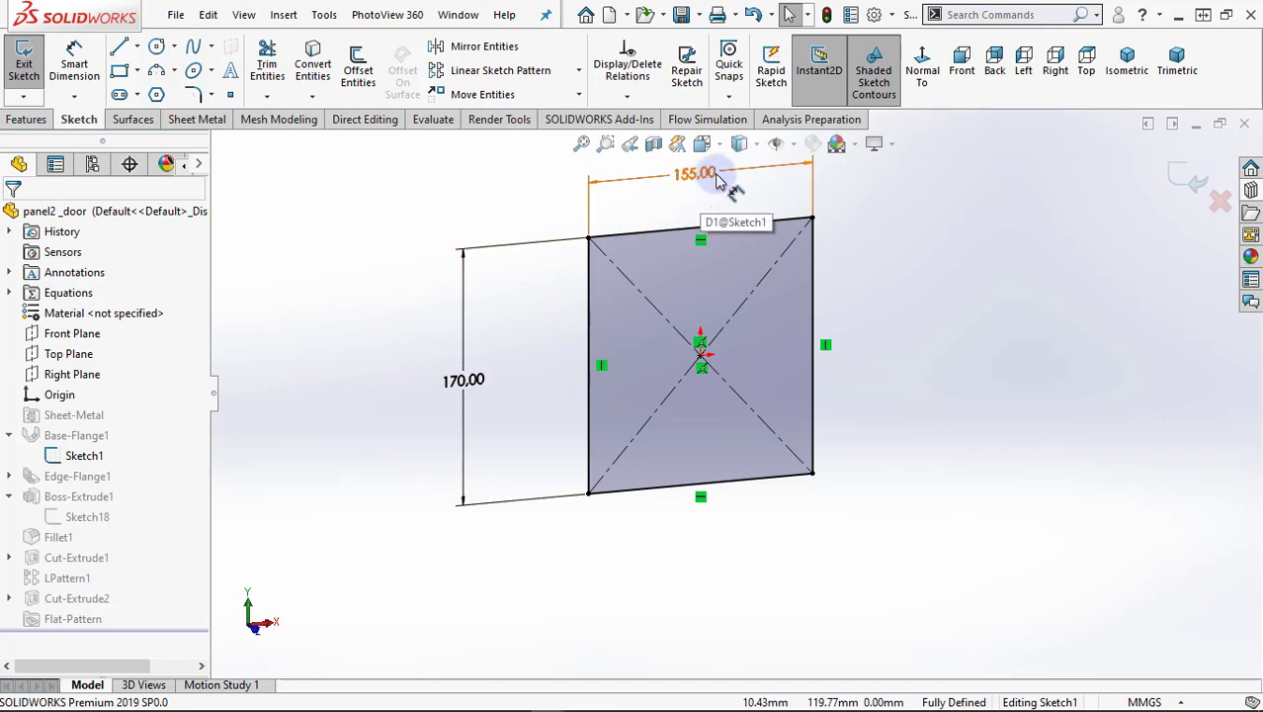
{"action": "left_click", "coordinate": [1186, 180]}
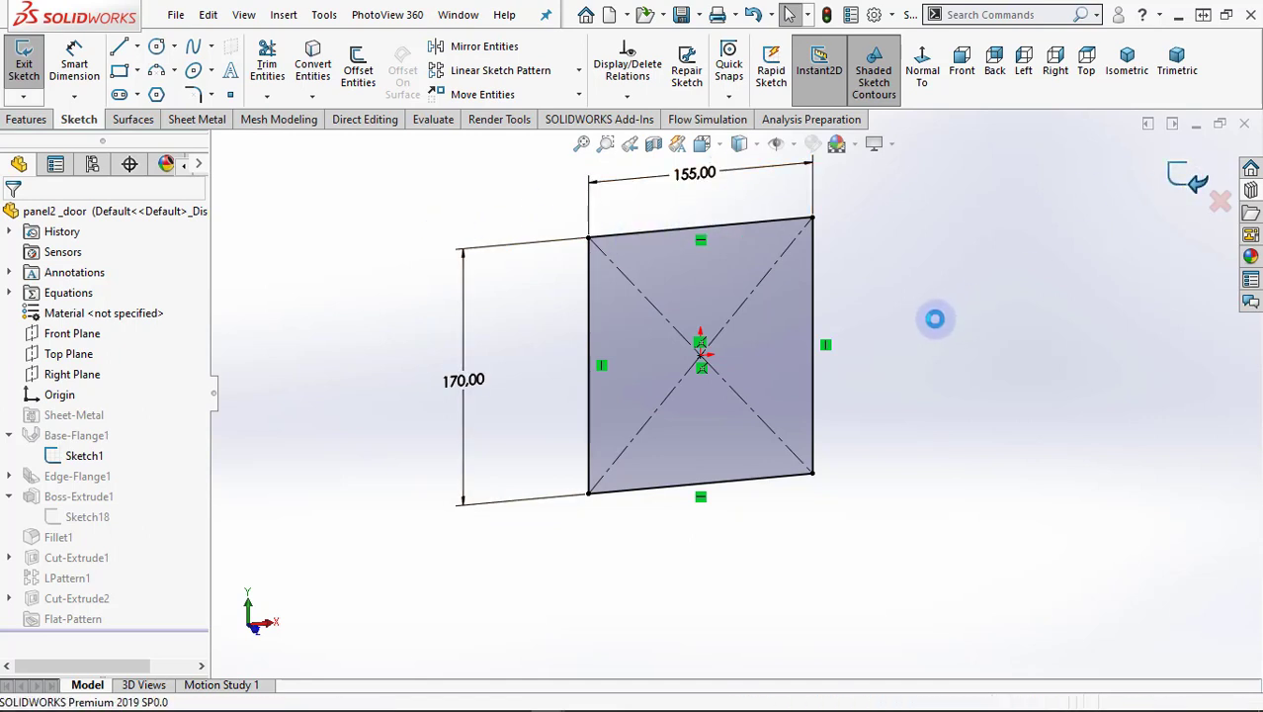
{"action": "mouse_move", "coordinate": [690, 509]}
{"action": "middle_mouse_down"}
{"action": "mouse_move", "coordinate": [662, 404]}
{"action": "mouse_move", "coordinate": [689, 506]}
{"action": "mouse_move", "coordinate": [845, 427]}
{"action": "middle_mouse_up"}
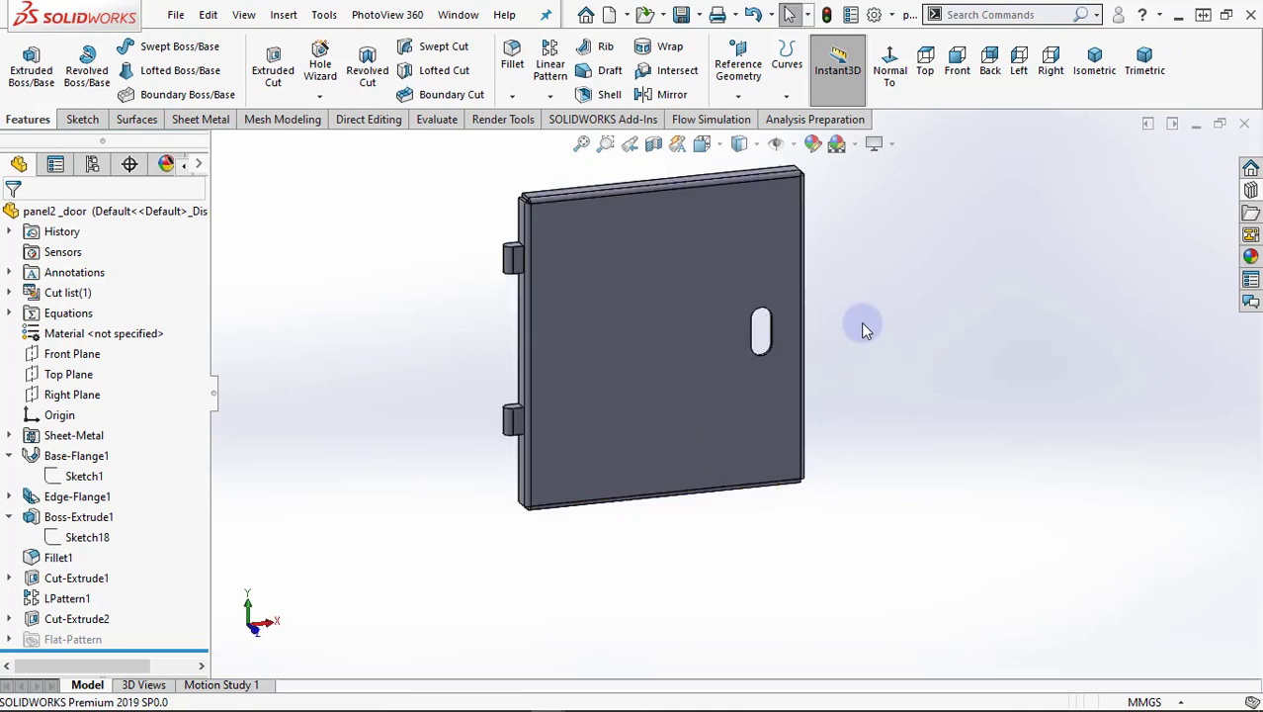
Make a new assembly from the door part with the enclosure panel inserted
{"action": "middle_click_drag", "start_coordinate": [861, 321], "coordinate": [933, 496]}
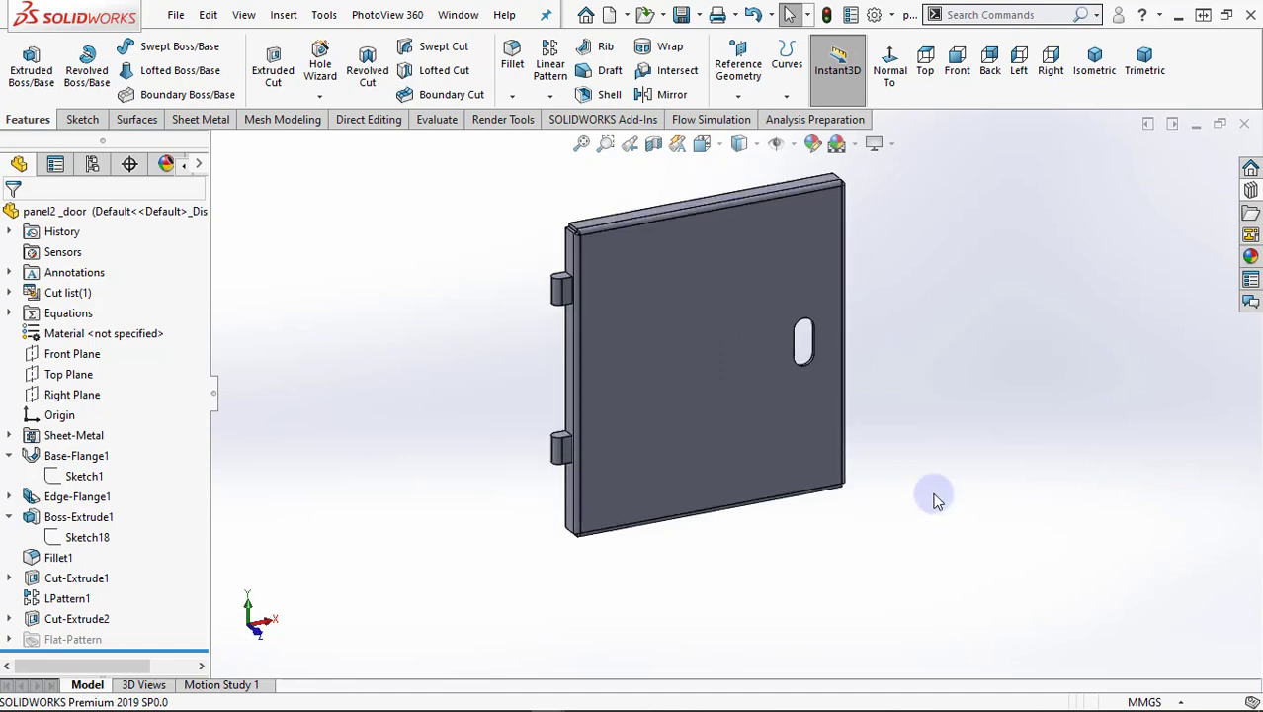
{"action": "left_click", "coordinate": [175, 15]}
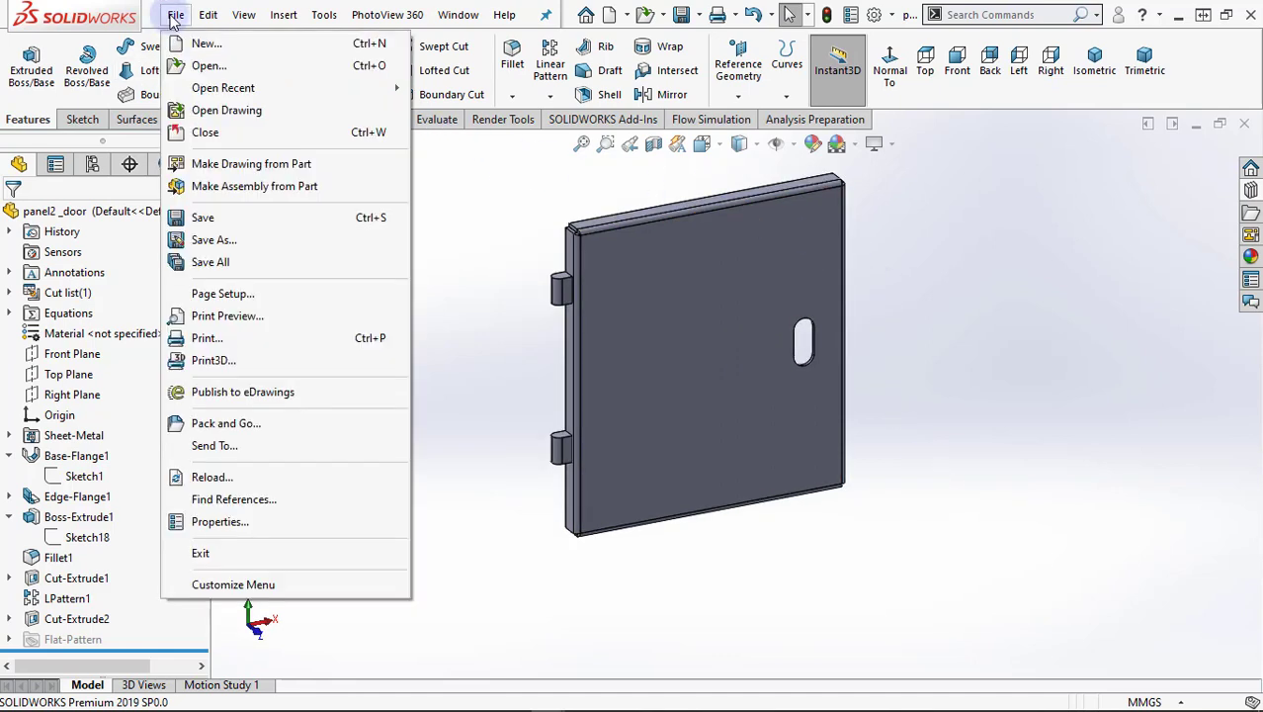
{"action": "left_click", "coordinate": [237, 188]}
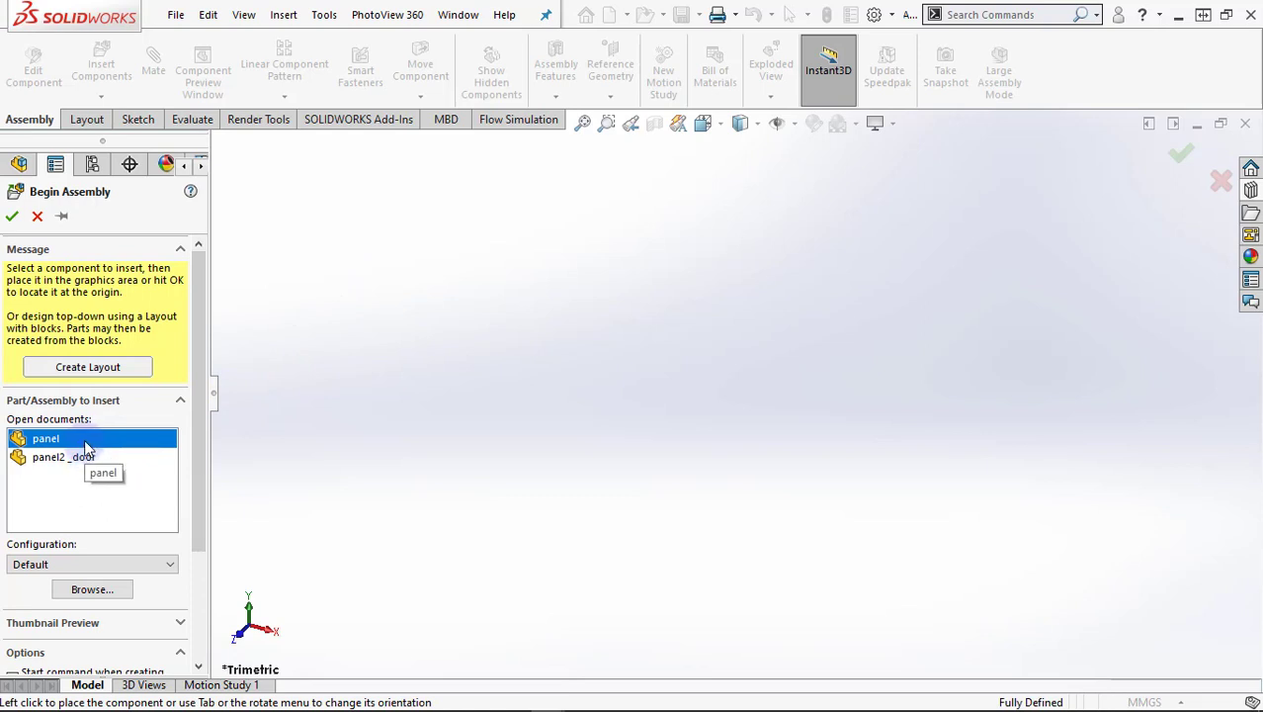
{"action": "left_click", "coordinate": [453, 285]}
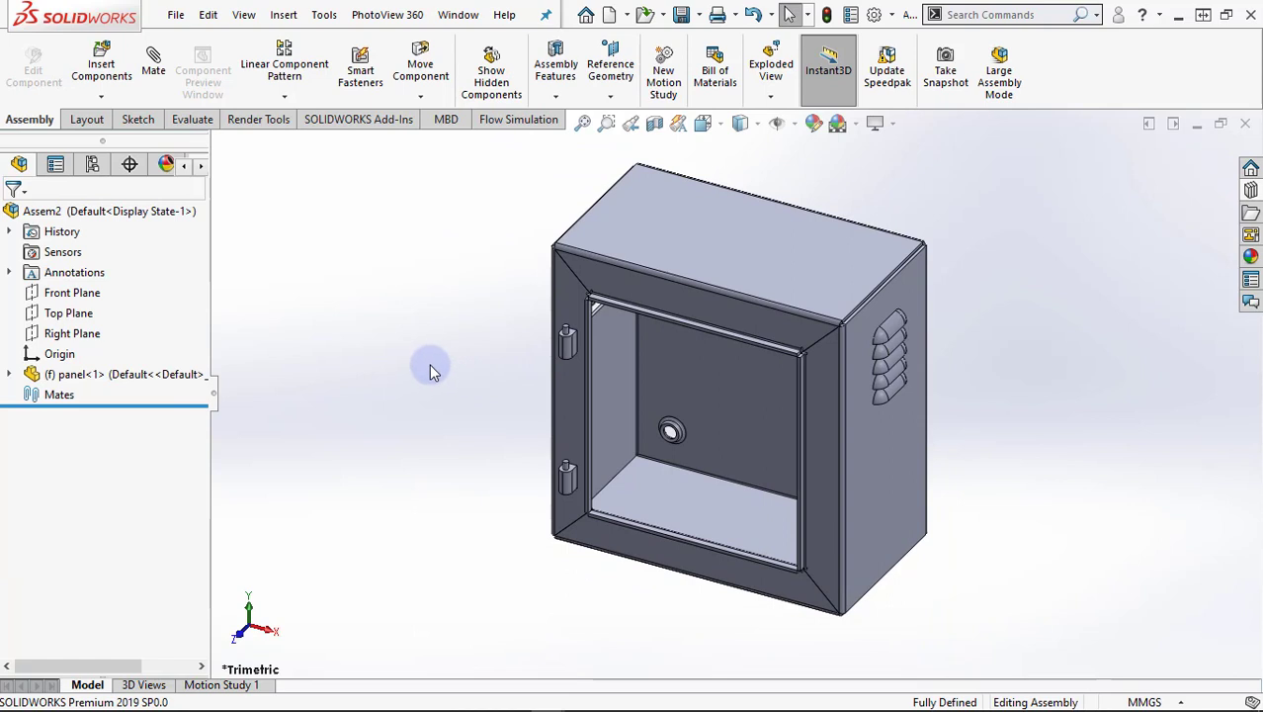
{"action": "left_click", "coordinate": [1043, 522]}
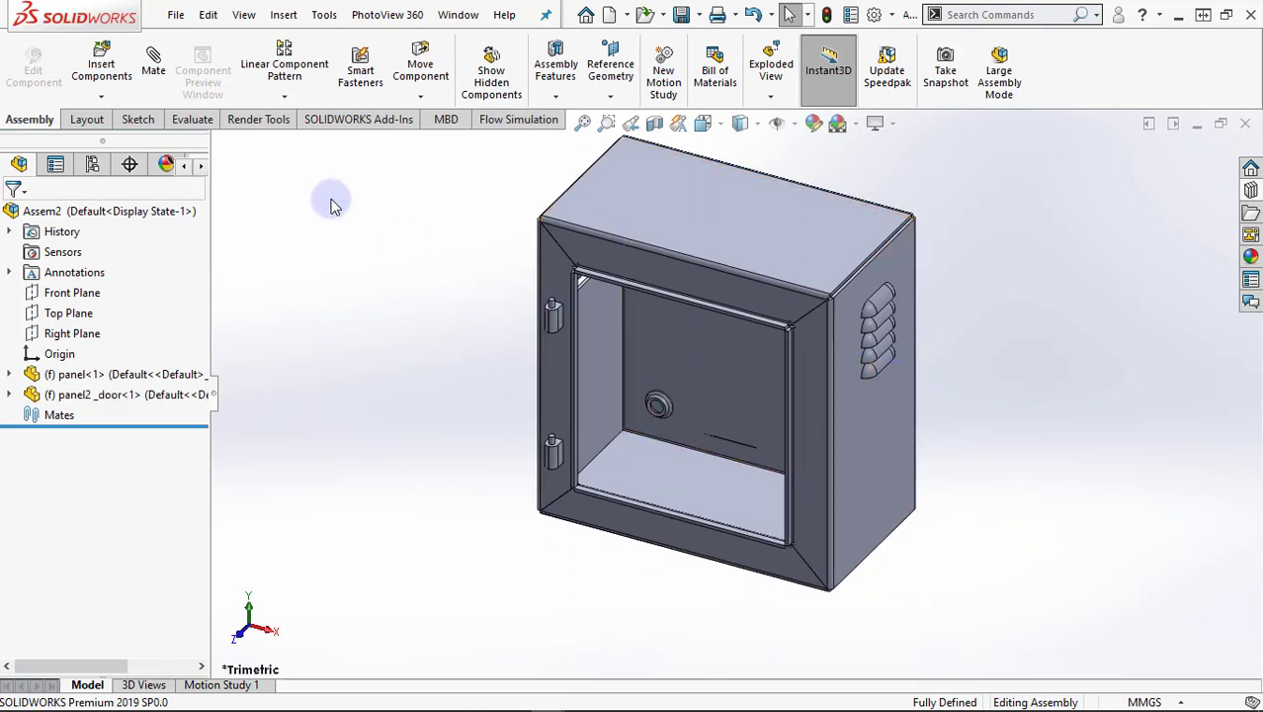
Insert a second copy of panel2_door beside the cabinet
{"action": "left_click", "coordinate": [110, 69]}
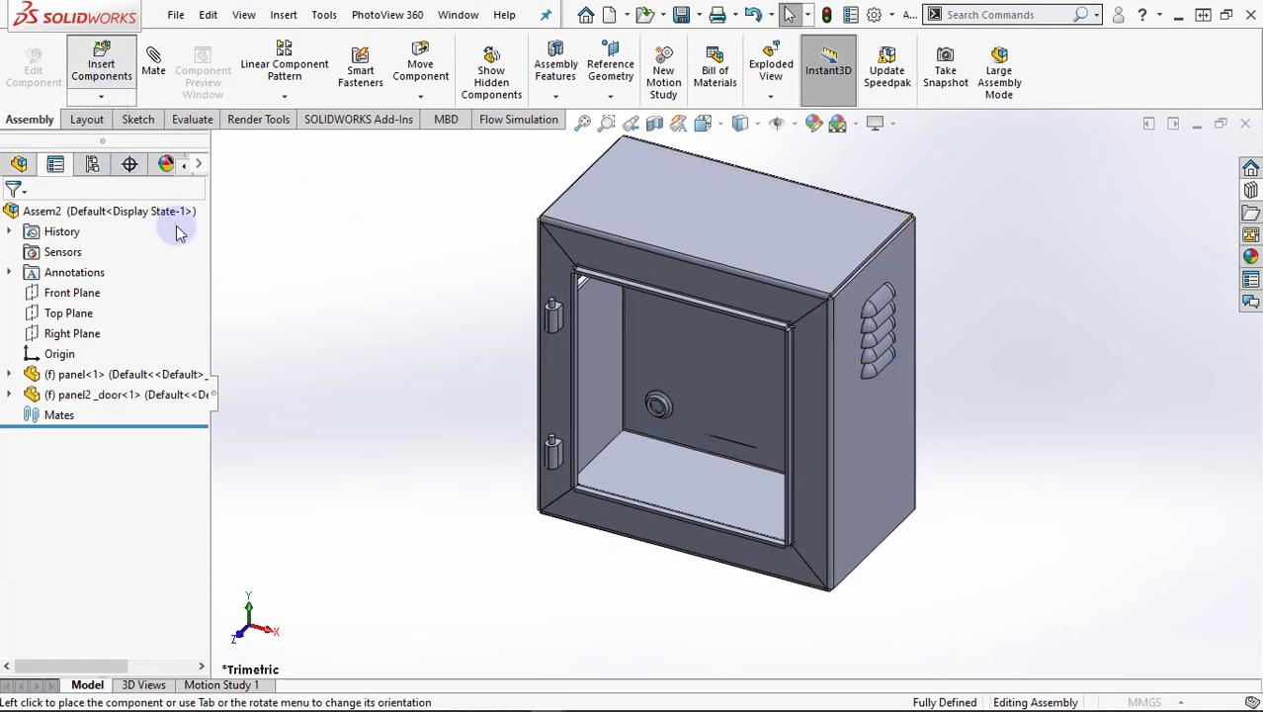
{"action": "left_click", "coordinate": [65, 440]}
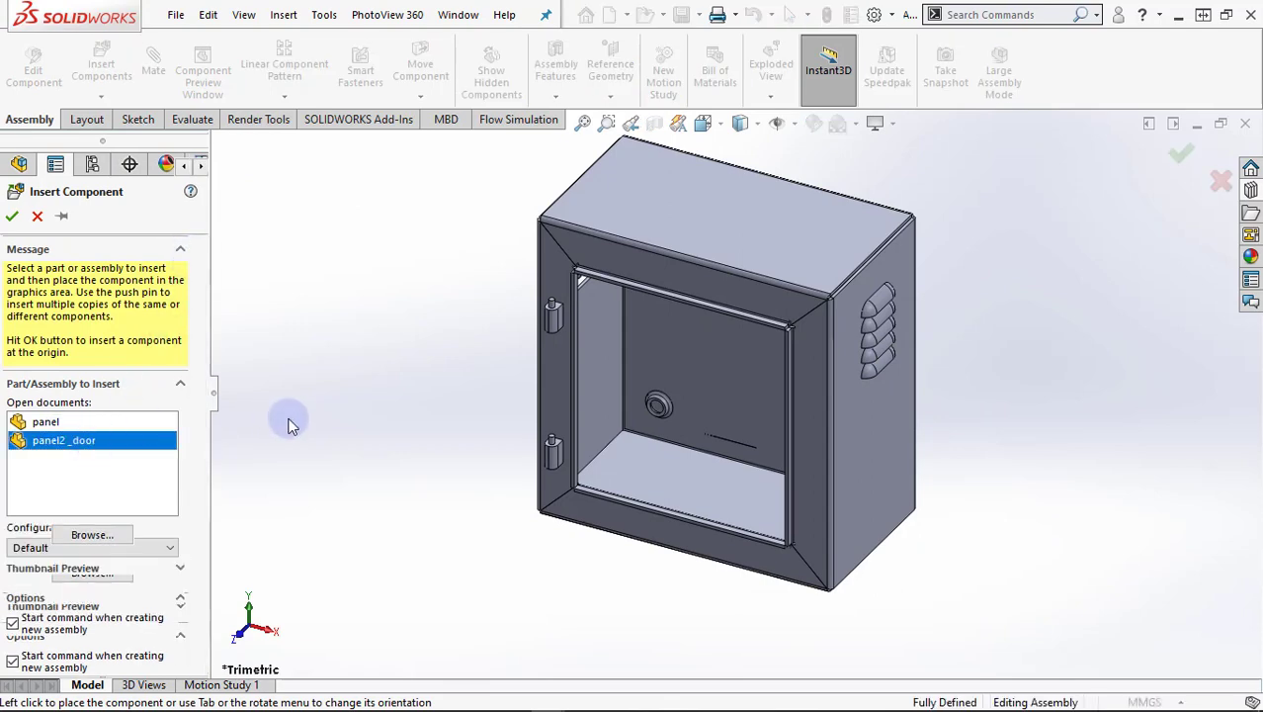
{"action": "left_click", "coordinate": [454, 426]}
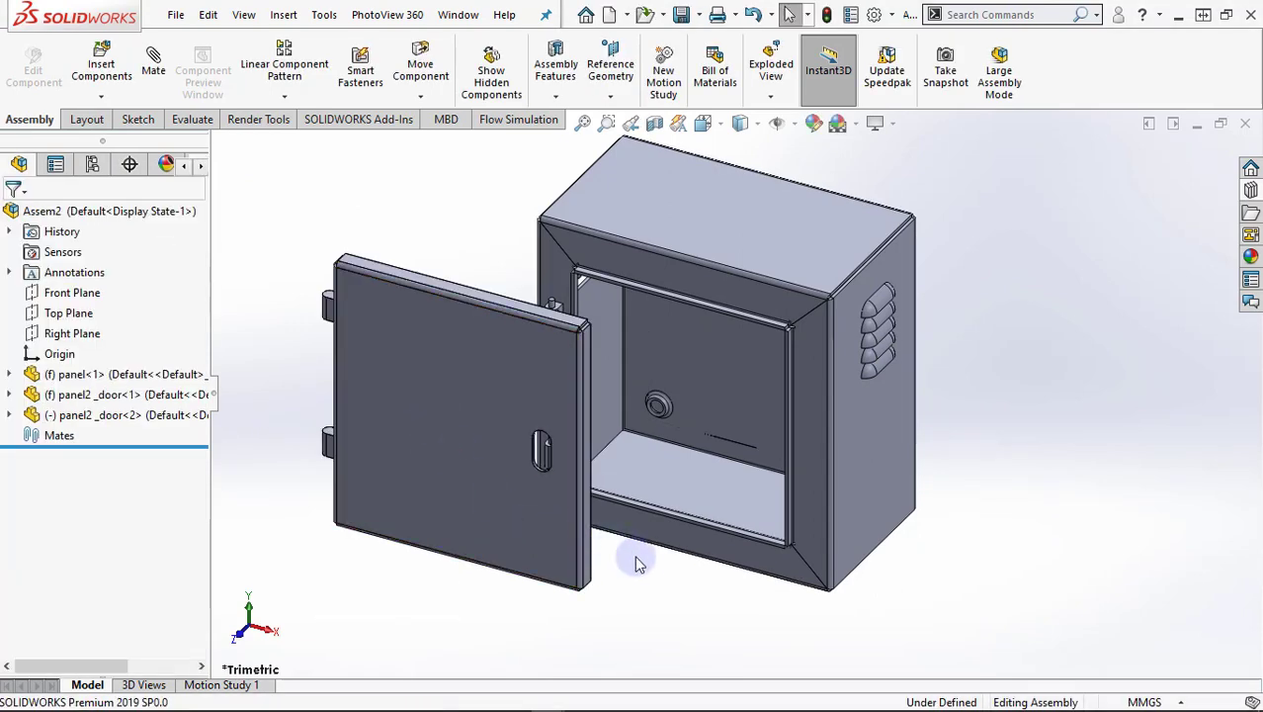
{"action": "mouse_move", "coordinate": [643, 571]}
{"action": "middle_mouse_down"}
{"action": "mouse_move", "coordinate": [854, 515]}
{"action": "mouse_move", "coordinate": [834, 517]}
{"action": "mouse_move", "coordinate": [860, 444]}
{"action": "mouse_move", "coordinate": [847, 430]}
{"action": "middle_mouse_up"}
Mate the door copy's hinge hole edge coincident to the top face of the cabinet's hinge pin
{"action": "scroll", "coordinate": [850, 413], "scroll_direction": "down", "scroll_amount": 3}
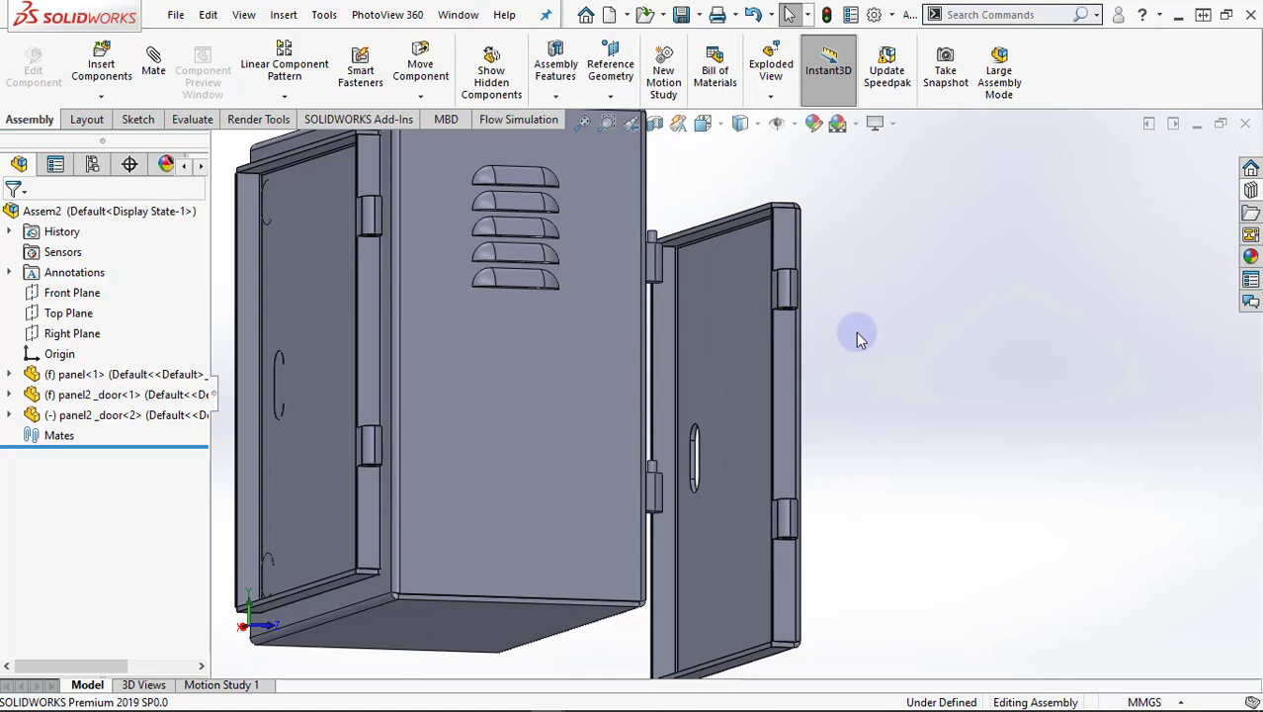
{"action": "scroll", "coordinate": [856, 331], "scroll_direction": "down", "scroll_amount": 2}
{"action": "scroll", "coordinate": [811, 294], "scroll_direction": "down", "scroll_amount": 1}
{"action": "scroll", "coordinate": [718, 290], "scroll_direction": "down", "scroll_amount": 1}
{"action": "scroll", "coordinate": [702, 287], "scroll_direction": "down", "scroll_amount": 1}
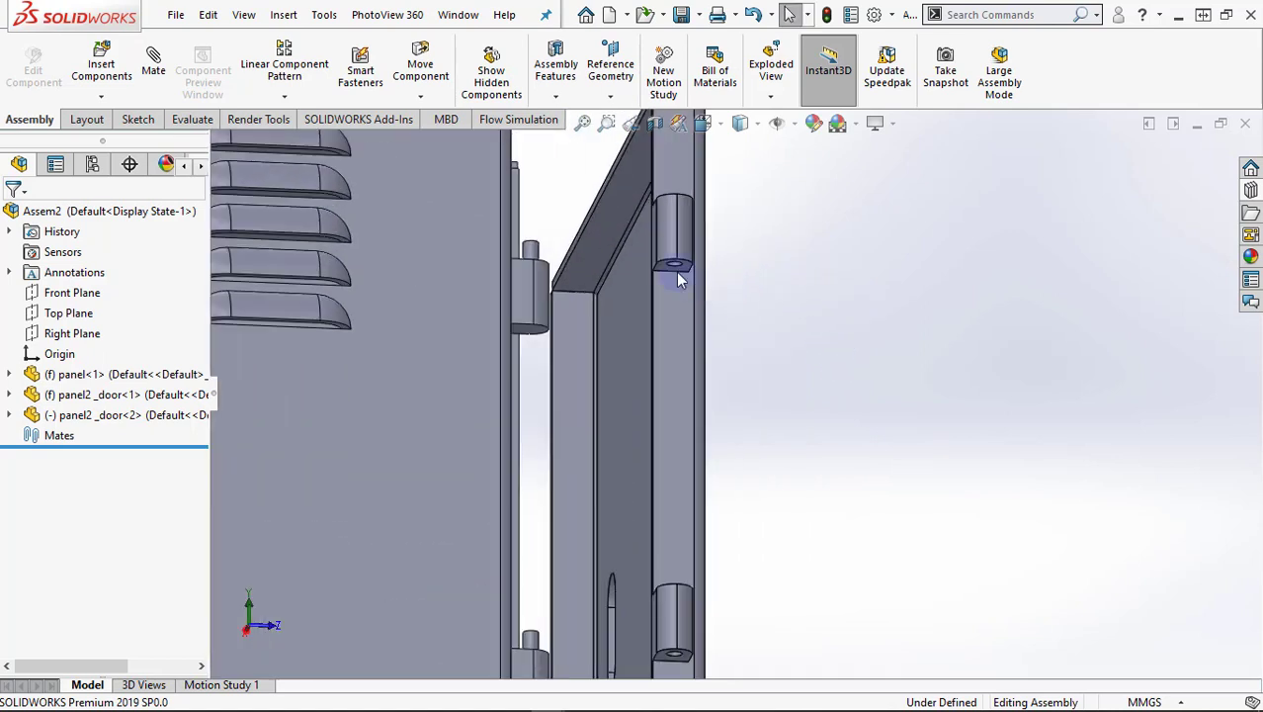
{"action": "left_click", "coordinate": [153, 64]}
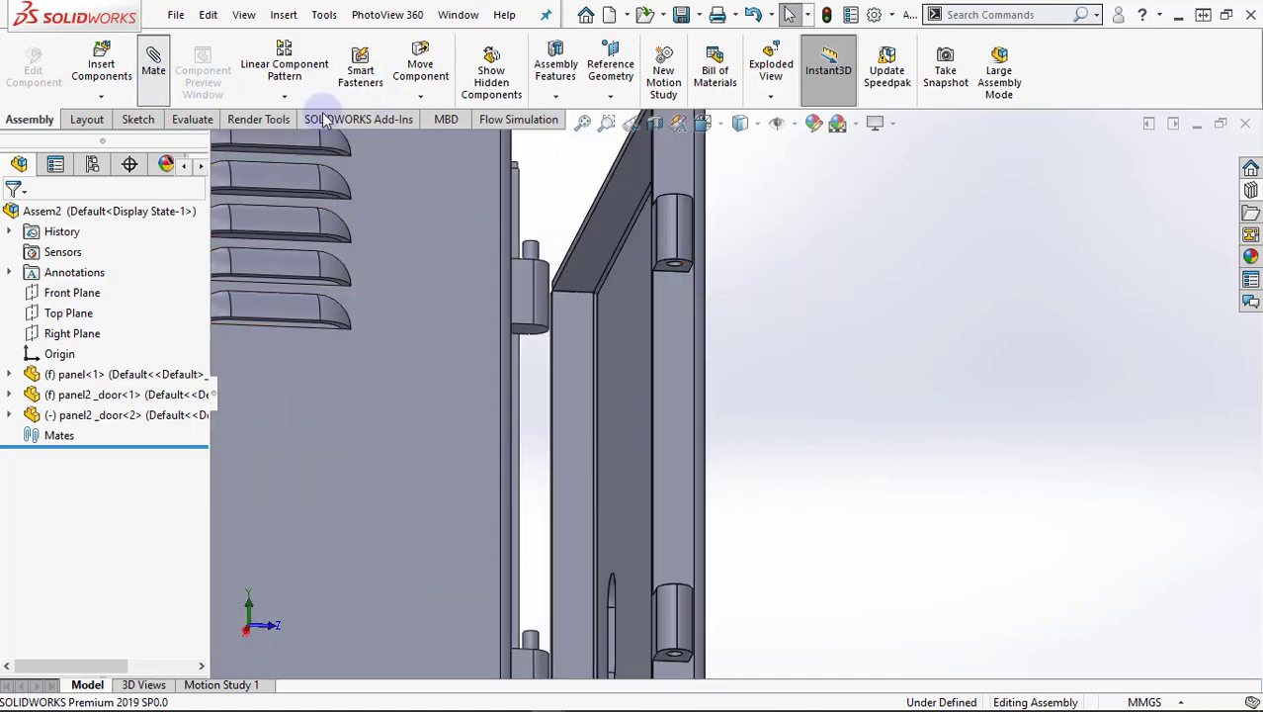
{"action": "scroll", "coordinate": [669, 291], "scroll_direction": "down", "scroll_amount": 1}
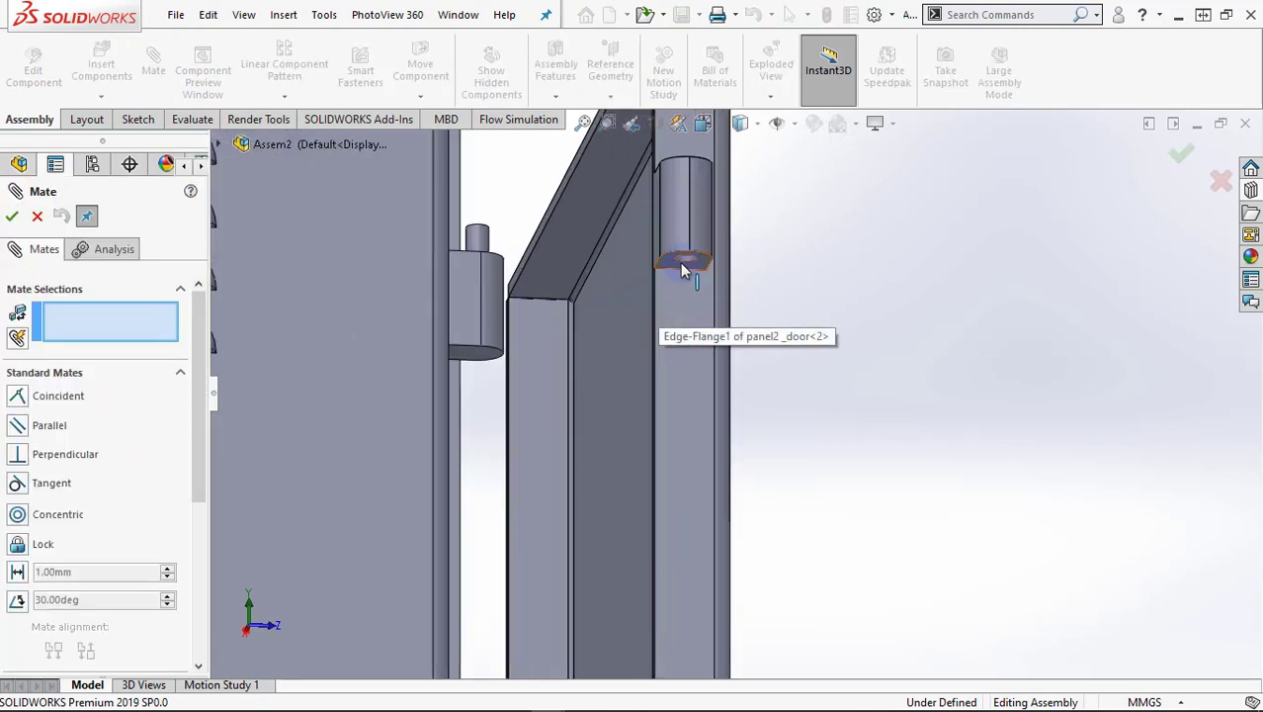
{"action": "left_click", "coordinate": [683, 263]}
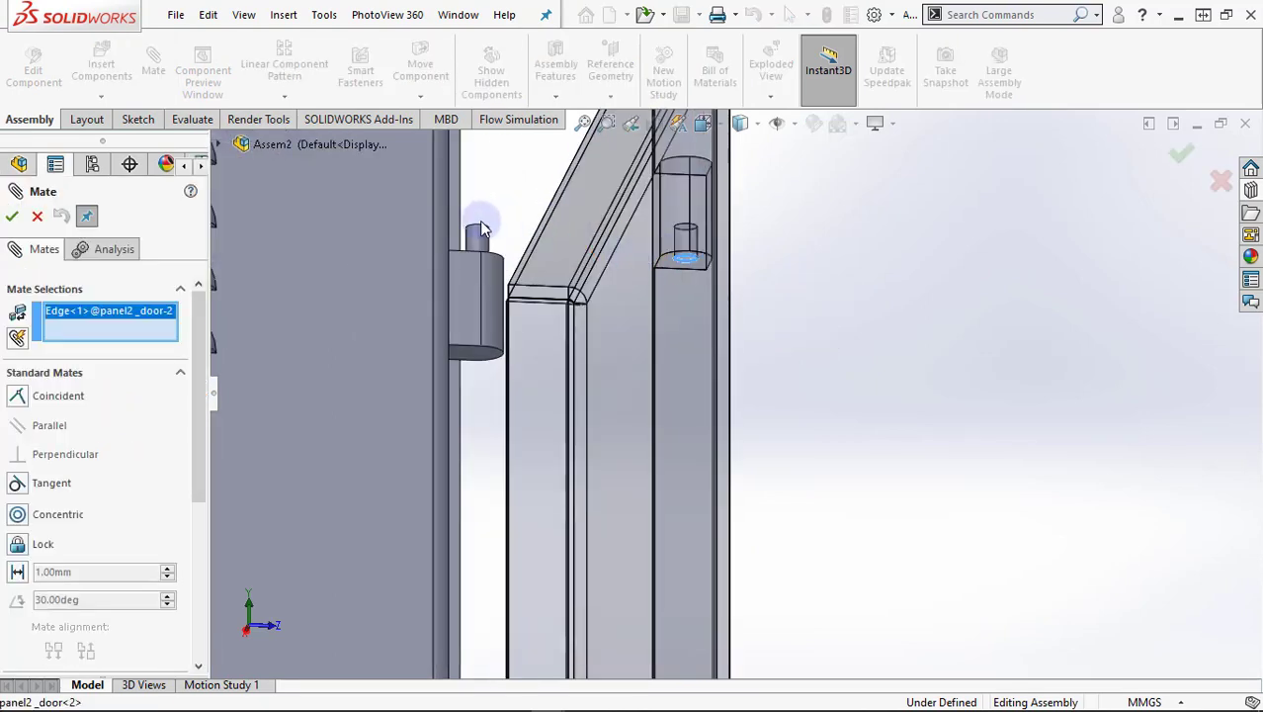
{"action": "mouse_move", "coordinate": [481, 229]}
{"action": "middle_mouse_down"}
{"action": "mouse_move", "coordinate": [521, 248]}
{"action": "mouse_move", "coordinate": [516, 358]}
{"action": "mouse_move", "coordinate": [466, 197]}
{"action": "mouse_move", "coordinate": [594, 344]}
{"action": "middle_mouse_up"}
{"action": "left_click", "coordinate": [593, 344]}
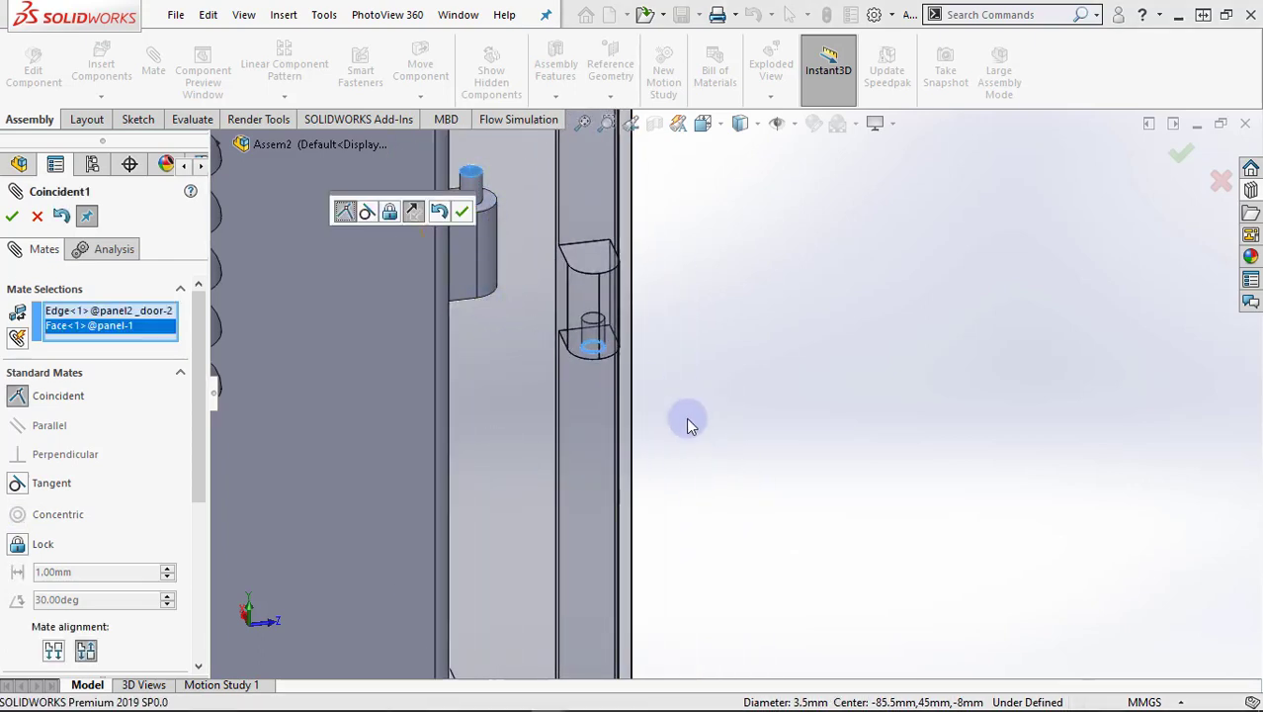
{"action": "mouse_move", "coordinate": [689, 423]}
{"action": "middle_mouse_down"}
{"action": "mouse_move", "coordinate": [713, 485]}
{"action": "mouse_move", "coordinate": [678, 394]}
{"action": "mouse_move", "coordinate": [620, 370]}
{"action": "mouse_move", "coordinate": [580, 397]}
{"action": "mouse_move", "coordinate": [494, 356]}
{"action": "middle_mouse_up"}
{"action": "left_click", "coordinate": [12, 216]}
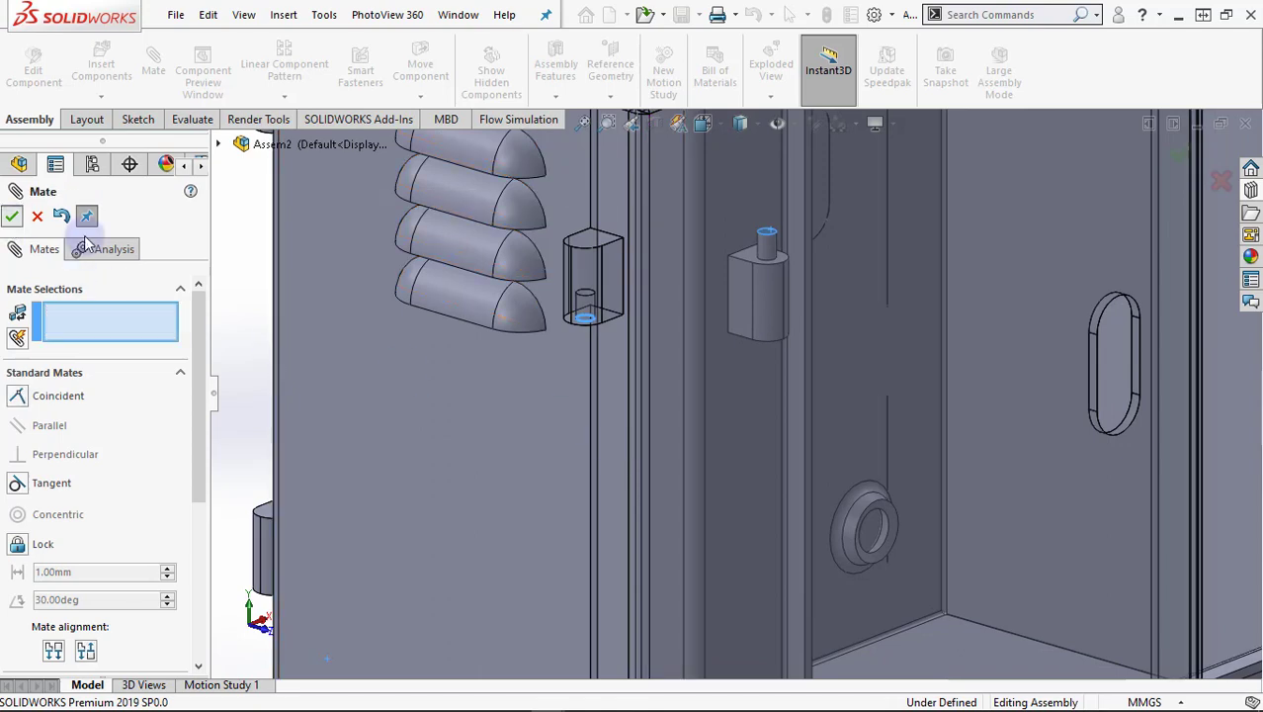
{"action": "scroll", "coordinate": [540, 387], "scroll_direction": "up", "scroll_amount": 3}
Switch the display style to Hidden Lines Visible
{"action": "scroll", "coordinate": [634, 444], "scroll_direction": "down", "scroll_amount": 5}
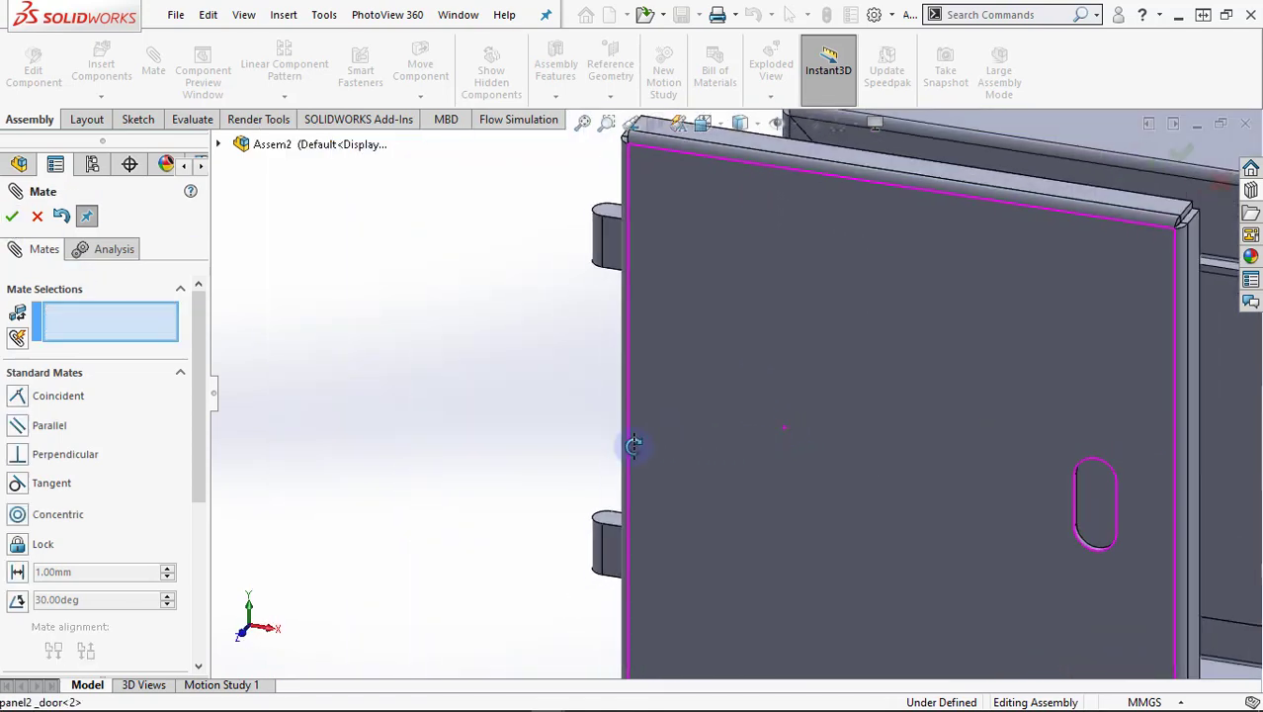
{"action": "mouse_move", "coordinate": [634, 444]}
{"action": "middle_mouse_down"}
{"action": "mouse_move", "coordinate": [578, 431]}
{"action": "mouse_move", "coordinate": [578, 415]}
{"action": "mouse_move", "coordinate": [788, 460]}
{"action": "mouse_move", "coordinate": [795, 423]}
{"action": "middle_mouse_up"}
{"action": "scroll", "coordinate": [788, 459], "scroll_direction": "up", "scroll_amount": 2}
{"action": "scroll", "coordinate": [788, 460], "scroll_direction": "up", "scroll_amount": 3}
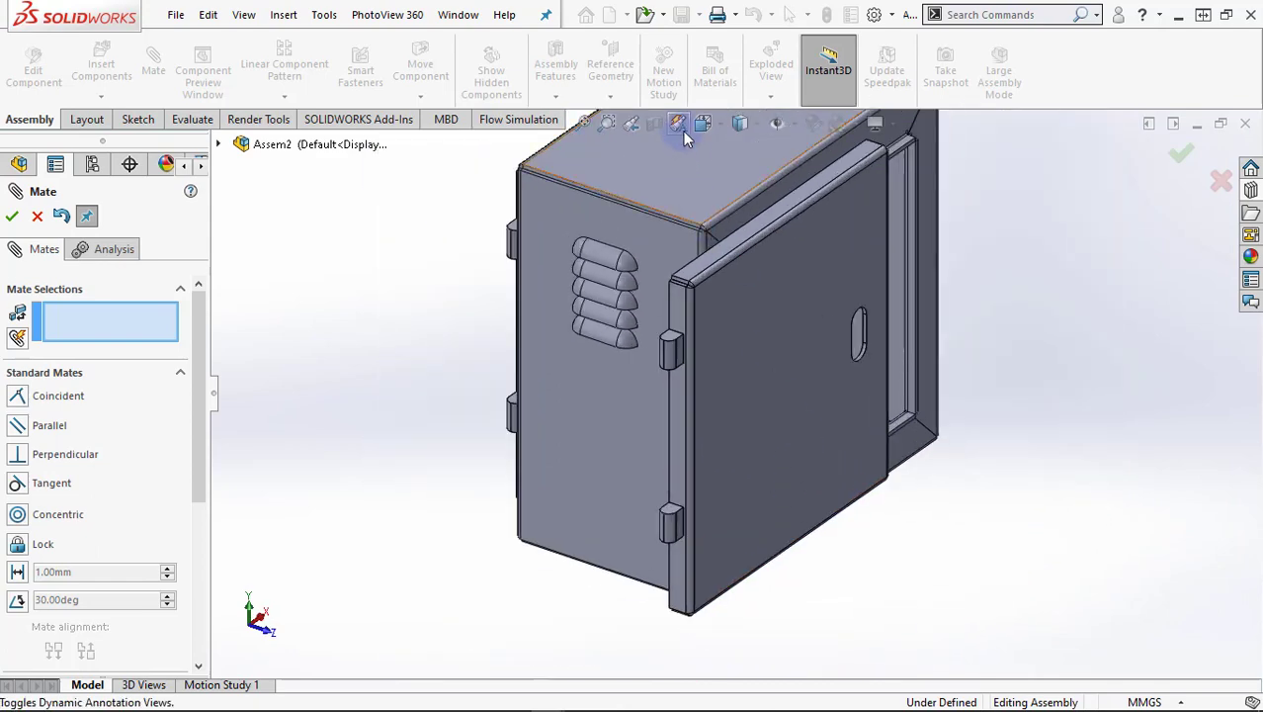
{"action": "left_click", "coordinate": [725, 124]}
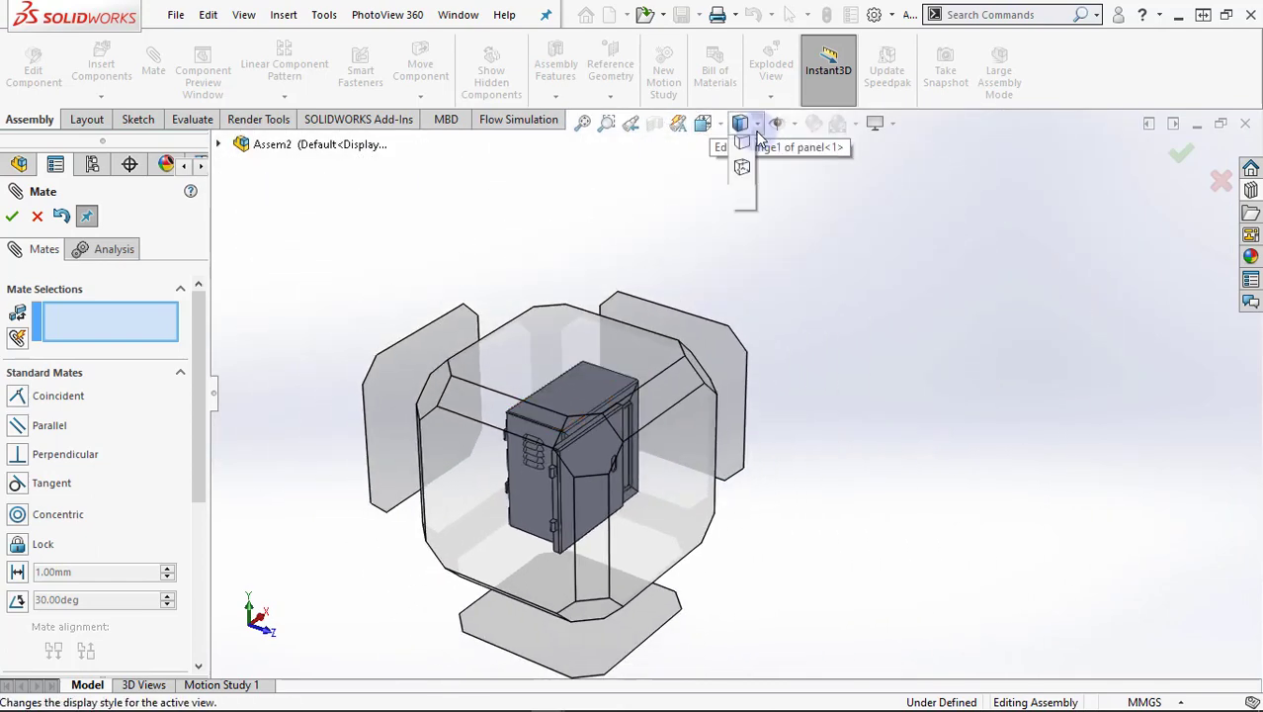
{"action": "left_click", "coordinate": [742, 228]}
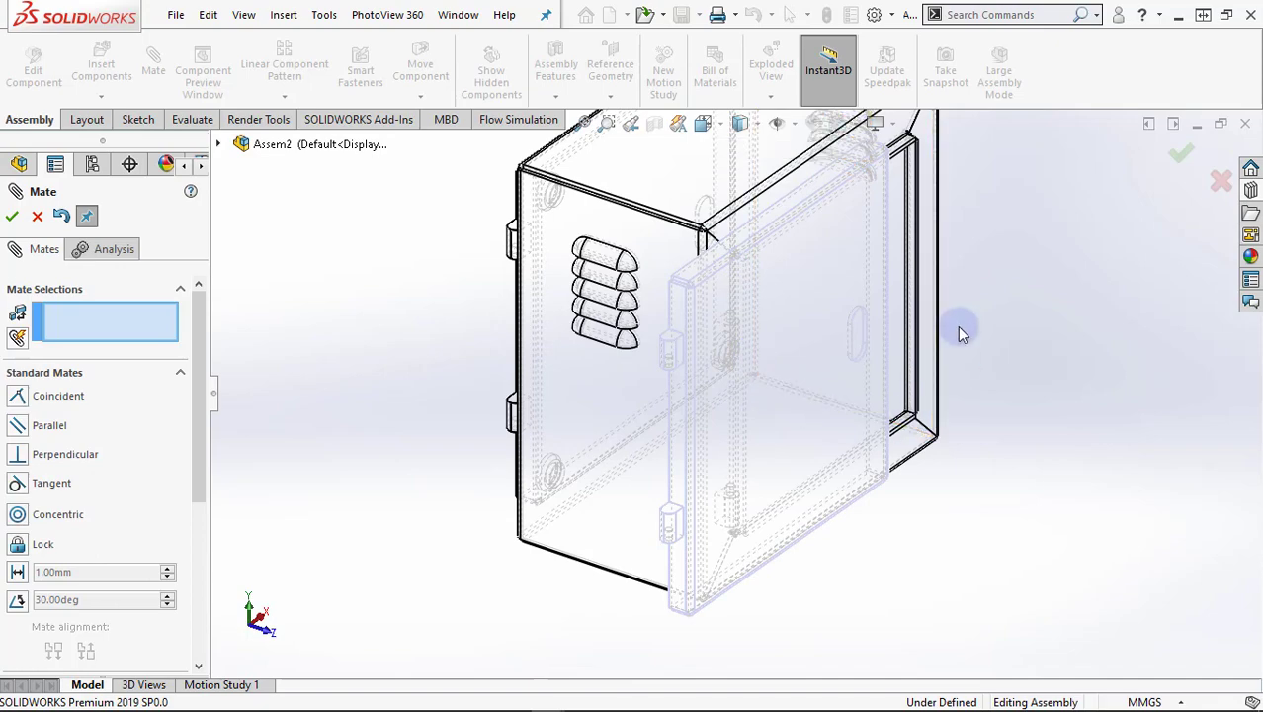
Add a second coincident mate between the door hinge edge and cabinet hinge edge, accepting the over-definition
{"action": "scroll", "coordinate": [959, 333], "scroll_direction": "down", "scroll_amount": 2}
{"action": "mouse_move", "coordinate": [645, 451]}
{"action": "middle_mouse_down"}
{"action": "mouse_move", "coordinate": [525, 429]}
{"action": "mouse_move", "coordinate": [641, 443]}
{"action": "mouse_move", "coordinate": [617, 443]}
{"action": "middle_mouse_up"}
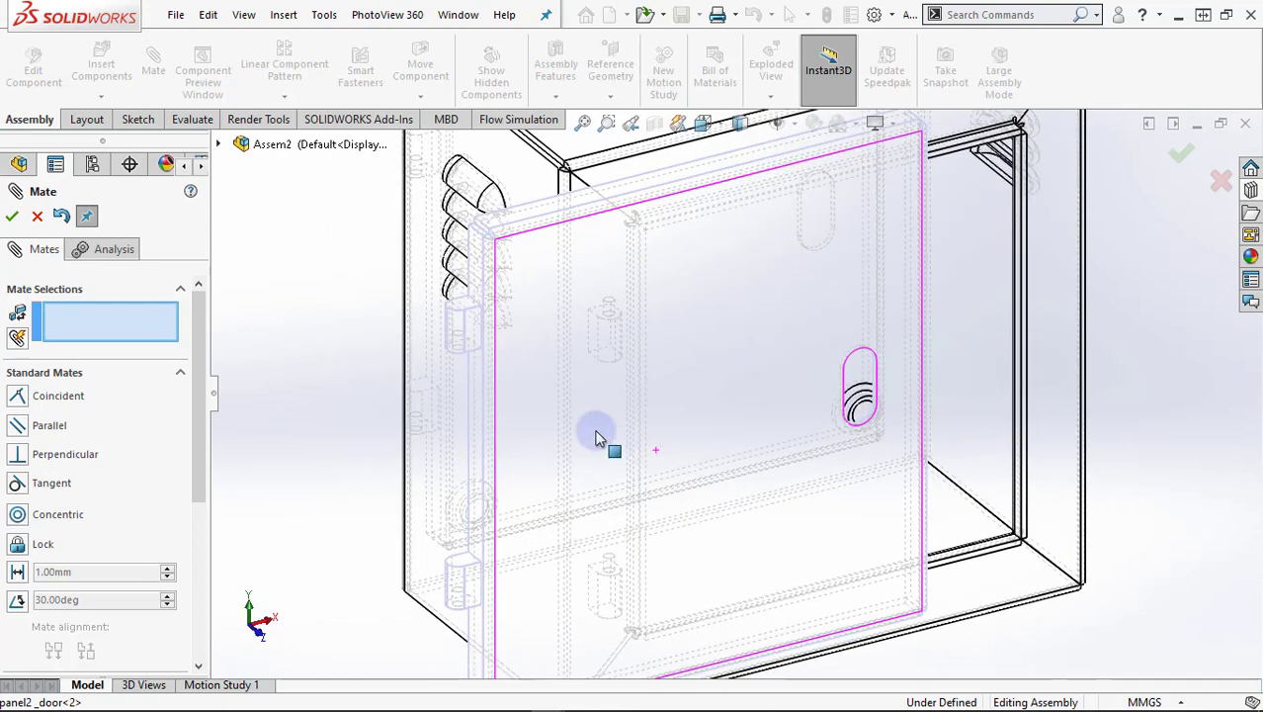
{"action": "scroll", "coordinate": [596, 439], "scroll_direction": "down", "scroll_amount": 2}
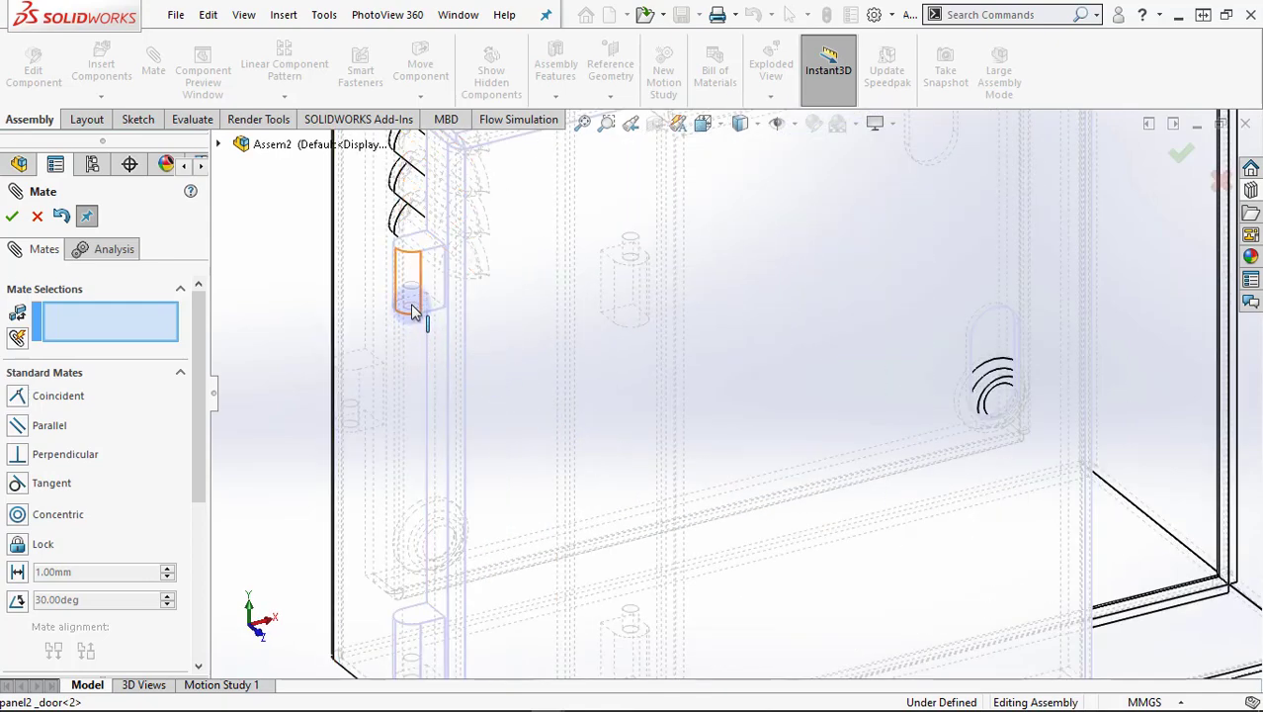
{"action": "left_click", "coordinate": [623, 264]}
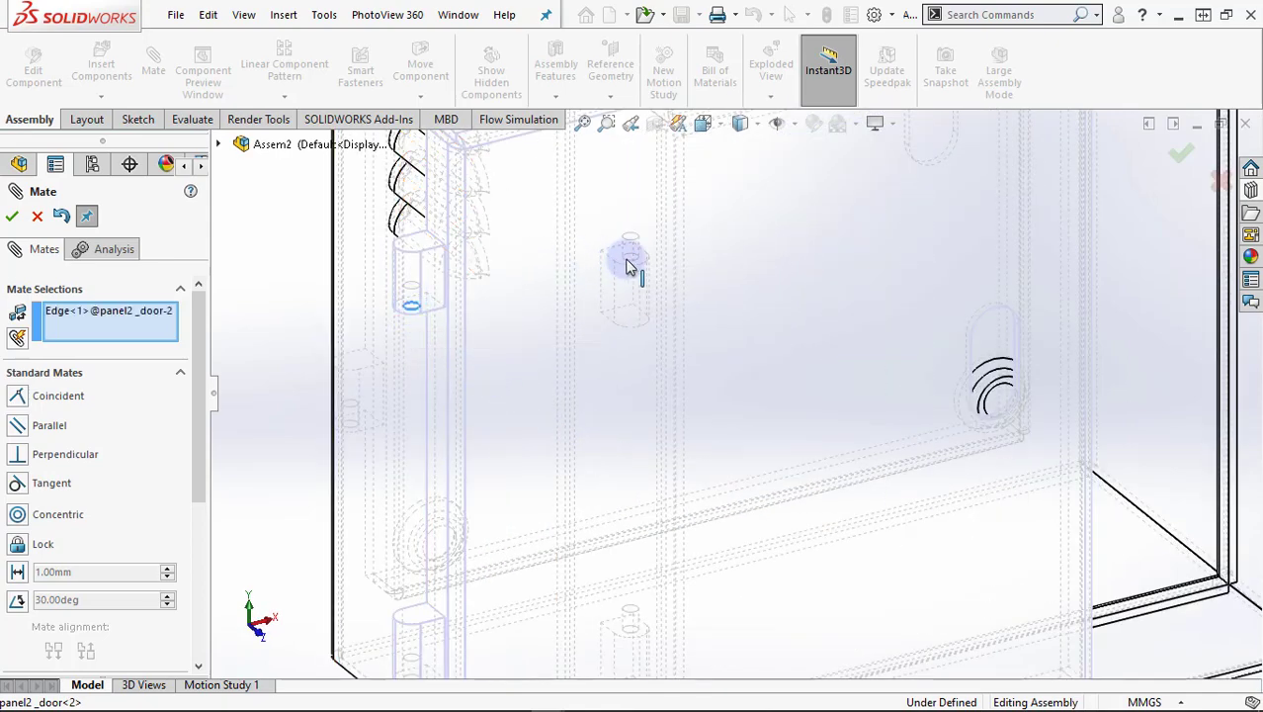
{"action": "left_click", "coordinate": [631, 261]}
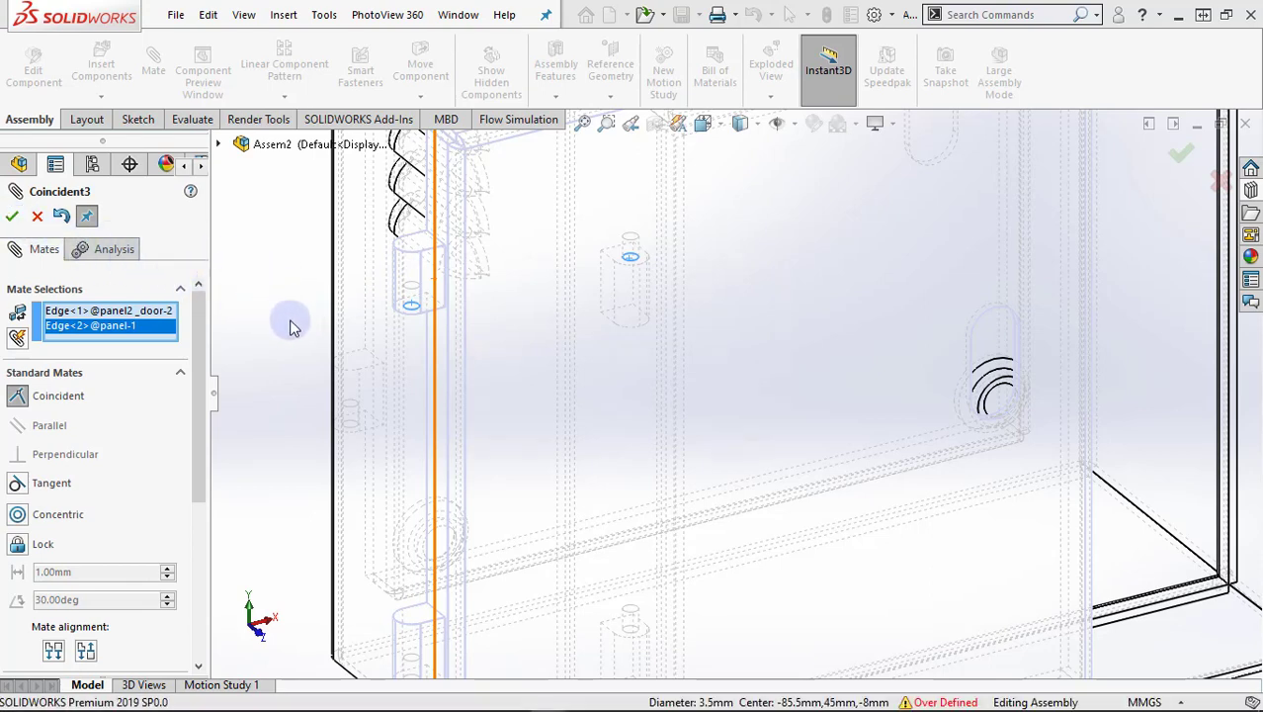
{"action": "left_click", "coordinate": [692, 336]}
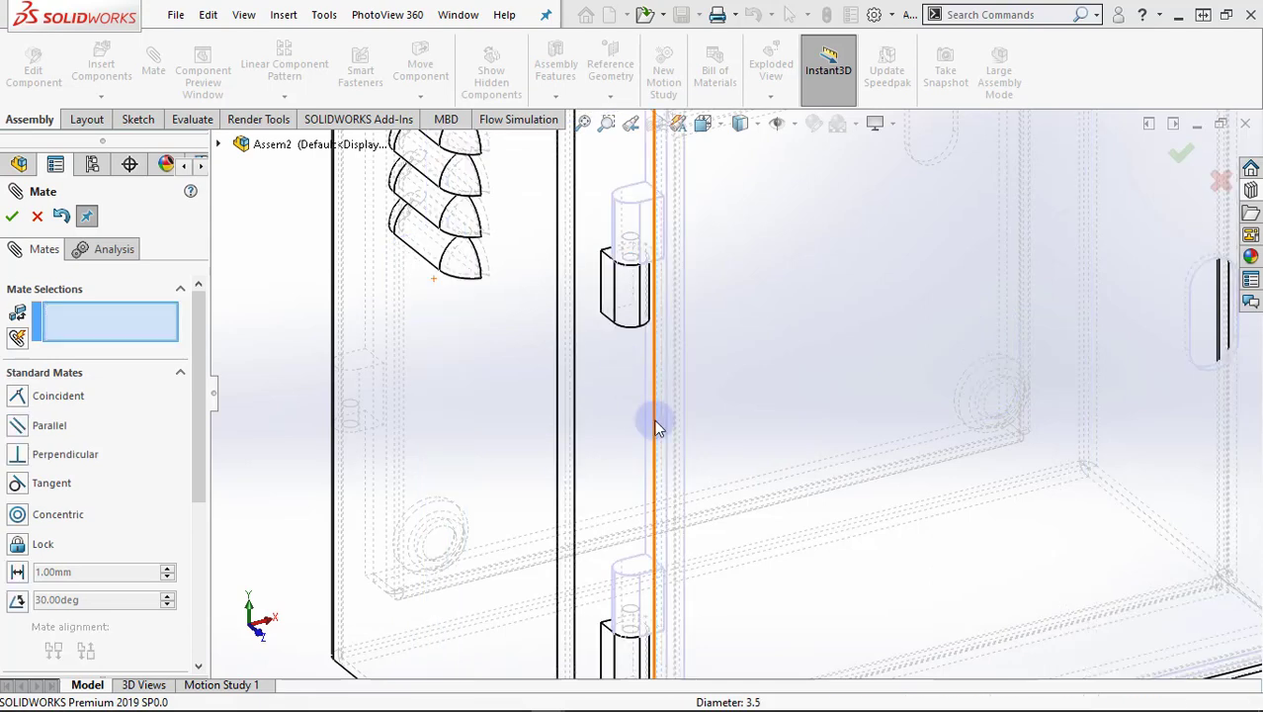
{"action": "key", "text": "f"}
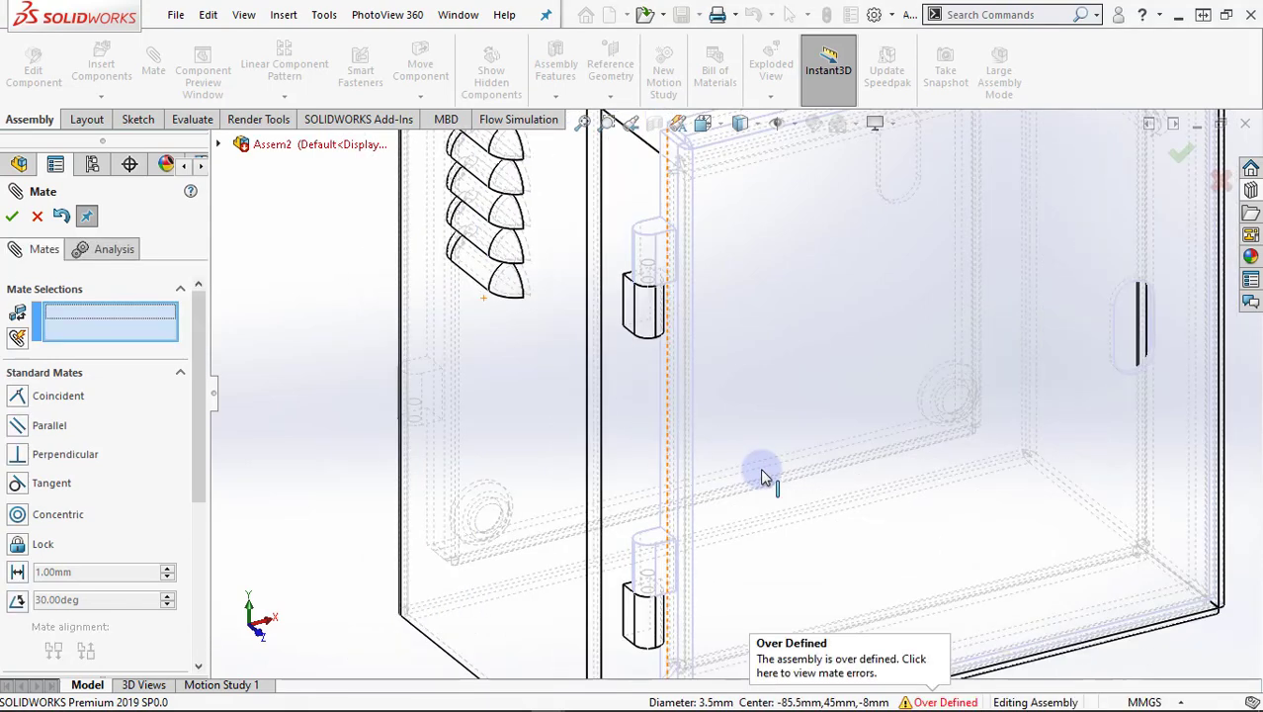
{"action": "left_click", "coordinate": [28, 218]}
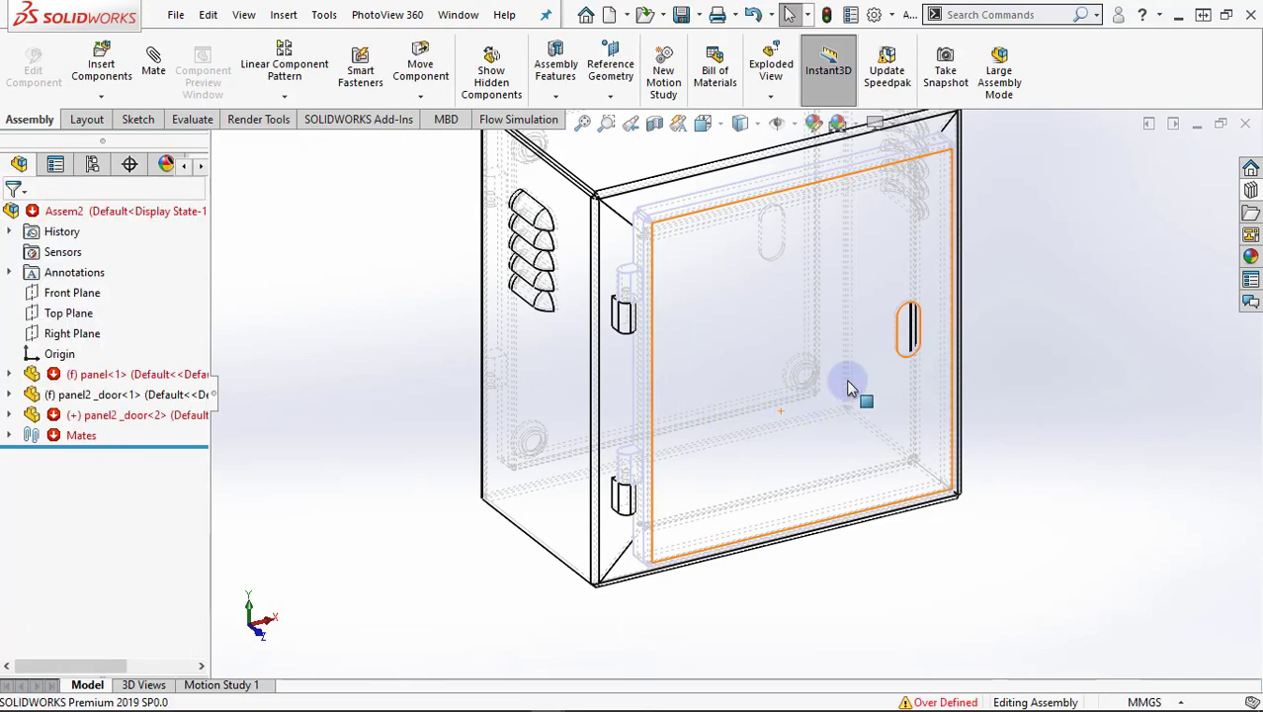
Switch the display style back to Shaded
{"action": "left_click", "coordinate": [761, 435]}
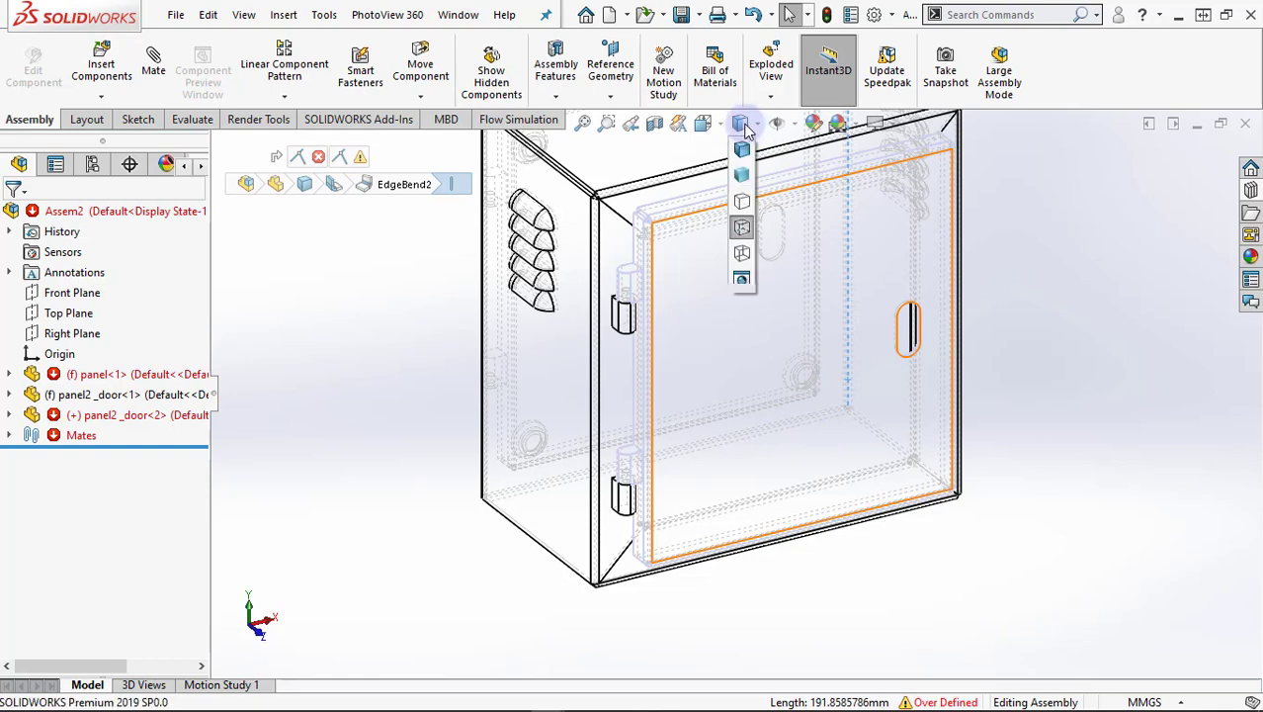
{"action": "key", "text": "Escape"}
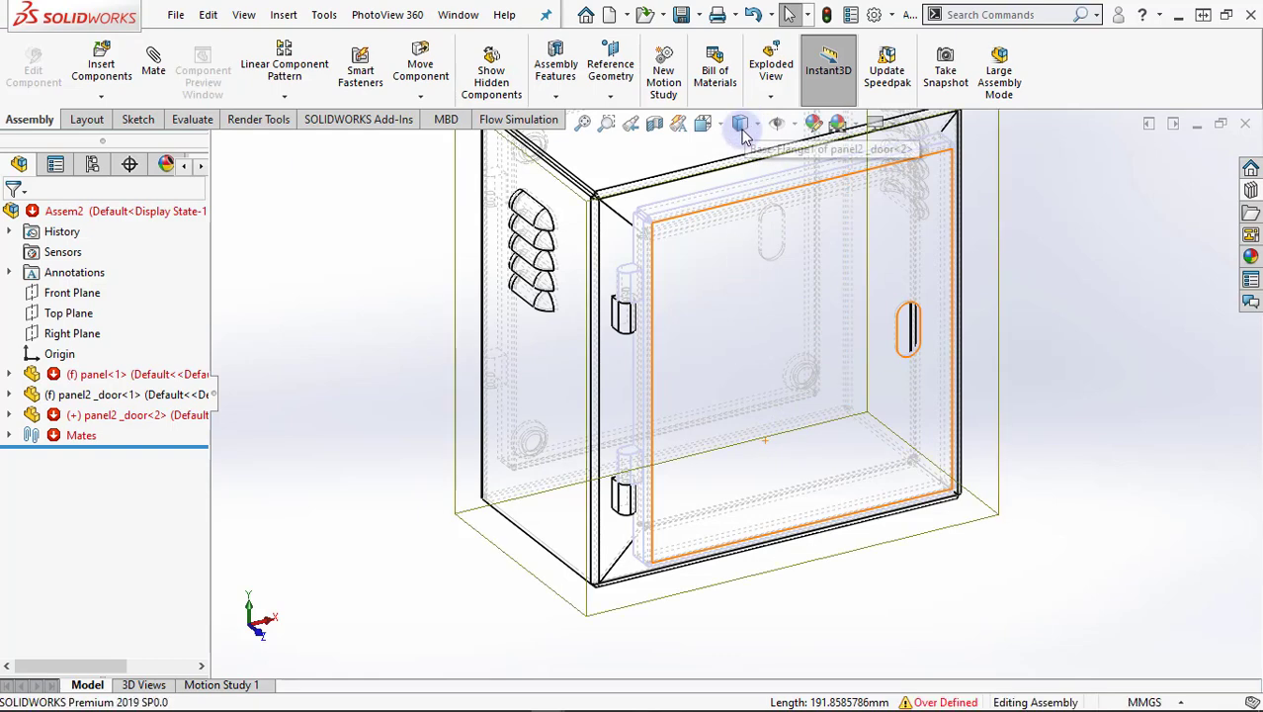
{"action": "left_click", "coordinate": [740, 130]}
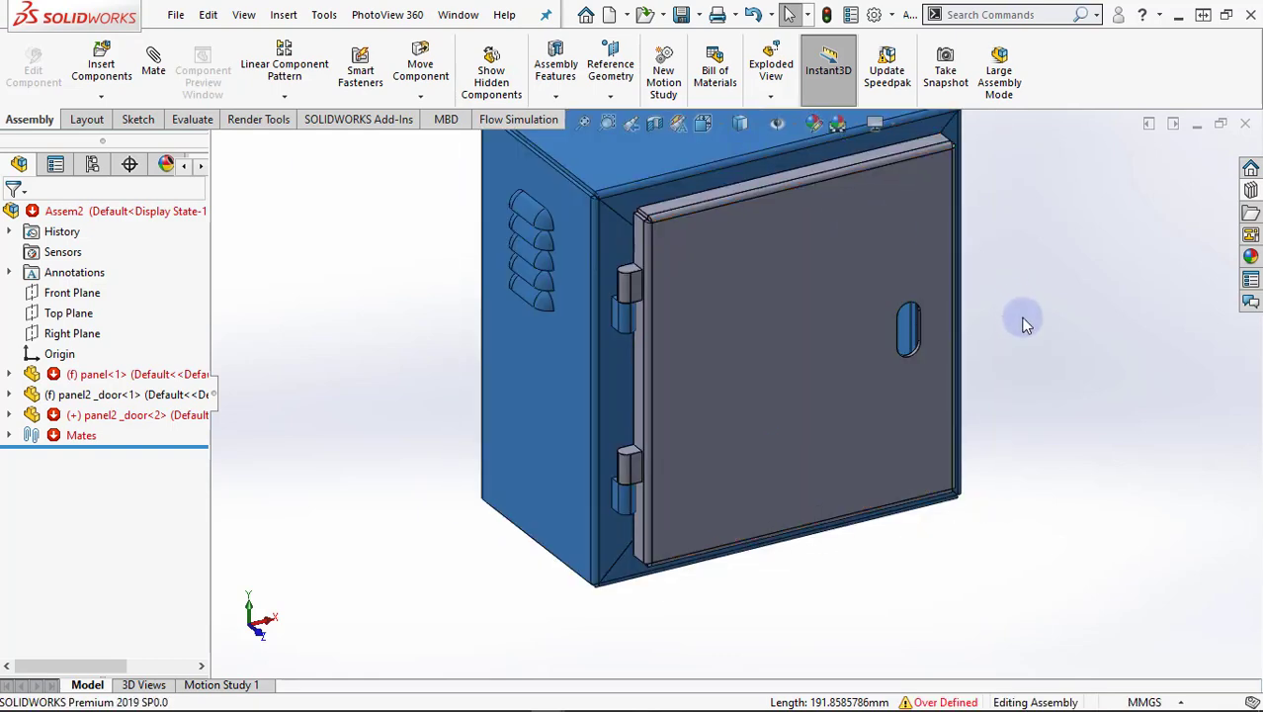
Swing the door copy open on its hinges and bring up the Appearances, Scenes, and Decals library
{"action": "middle_click_drag", "start_coordinate": [1024, 319], "coordinate": [403, 414]}
{"action": "left_click", "coordinate": [599, 362]}
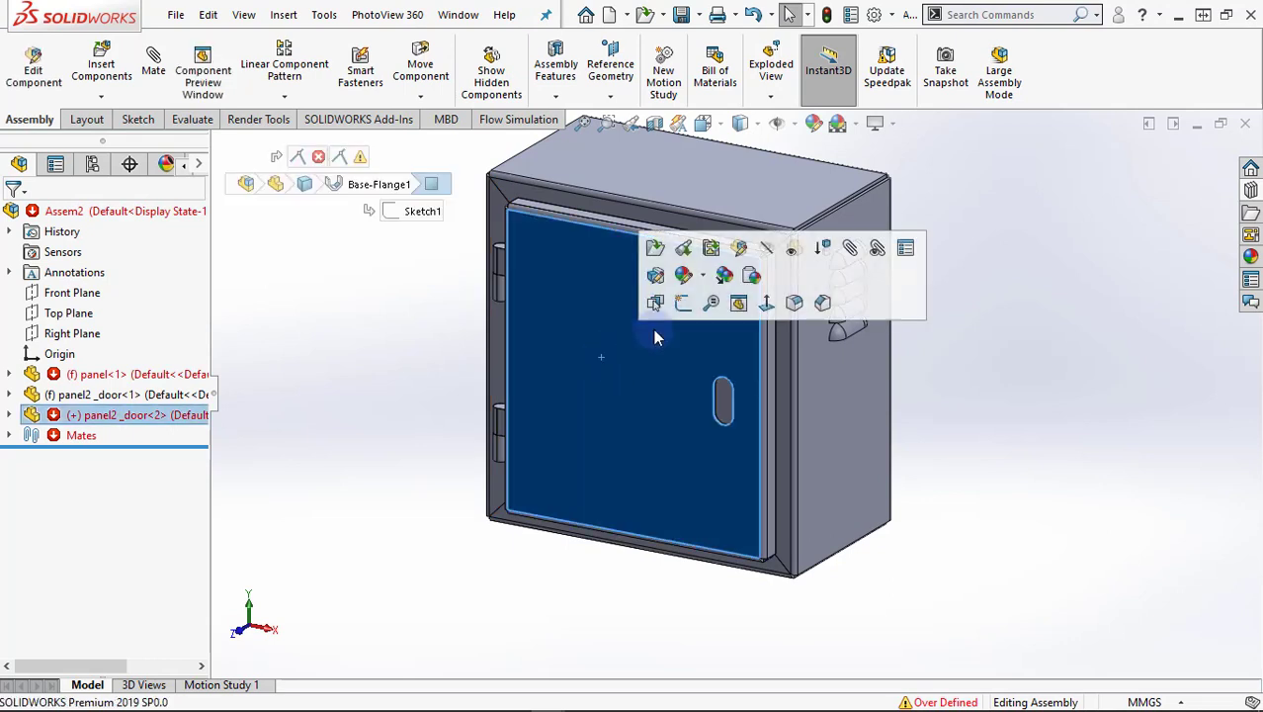
{"action": "mouse_move", "coordinate": [663, 361]}
{"action": "left_mouse_down"}
{"action": "mouse_move", "coordinate": [532, 403]}
{"action": "mouse_move", "coordinate": [330, 428]}
{"action": "left_mouse_up"}
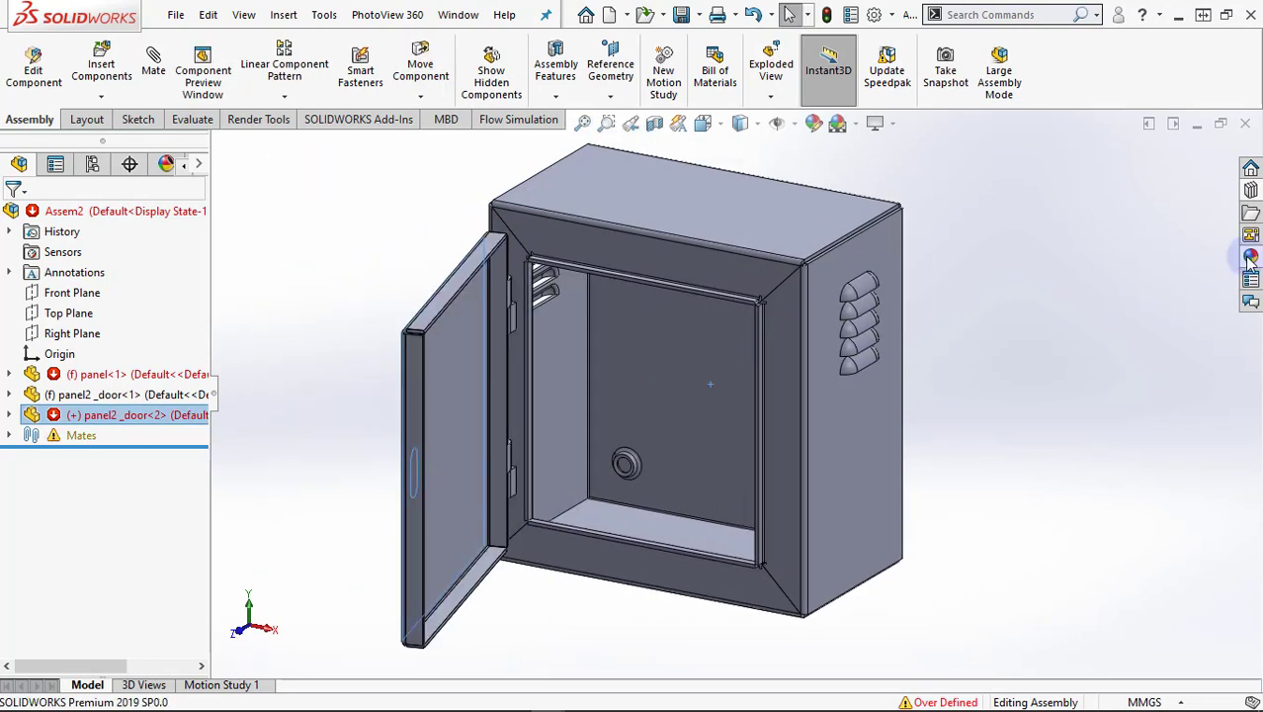
{"action": "left_click", "coordinate": [1250, 259]}
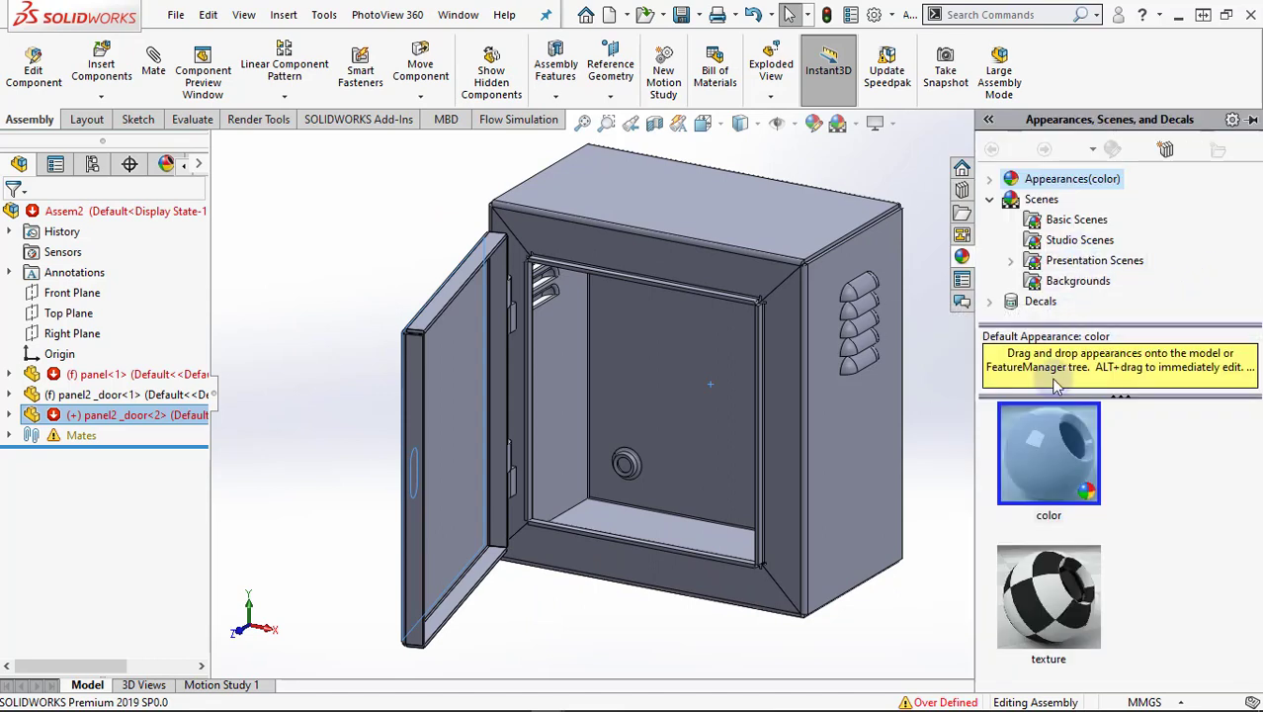
Apply the brushed nickel metal appearance to the enclosure
{"action": "left_click", "coordinate": [989, 179]}
{"action": "scroll", "coordinate": [1066, 265], "scroll_direction": "down", "scroll_amount": 1}
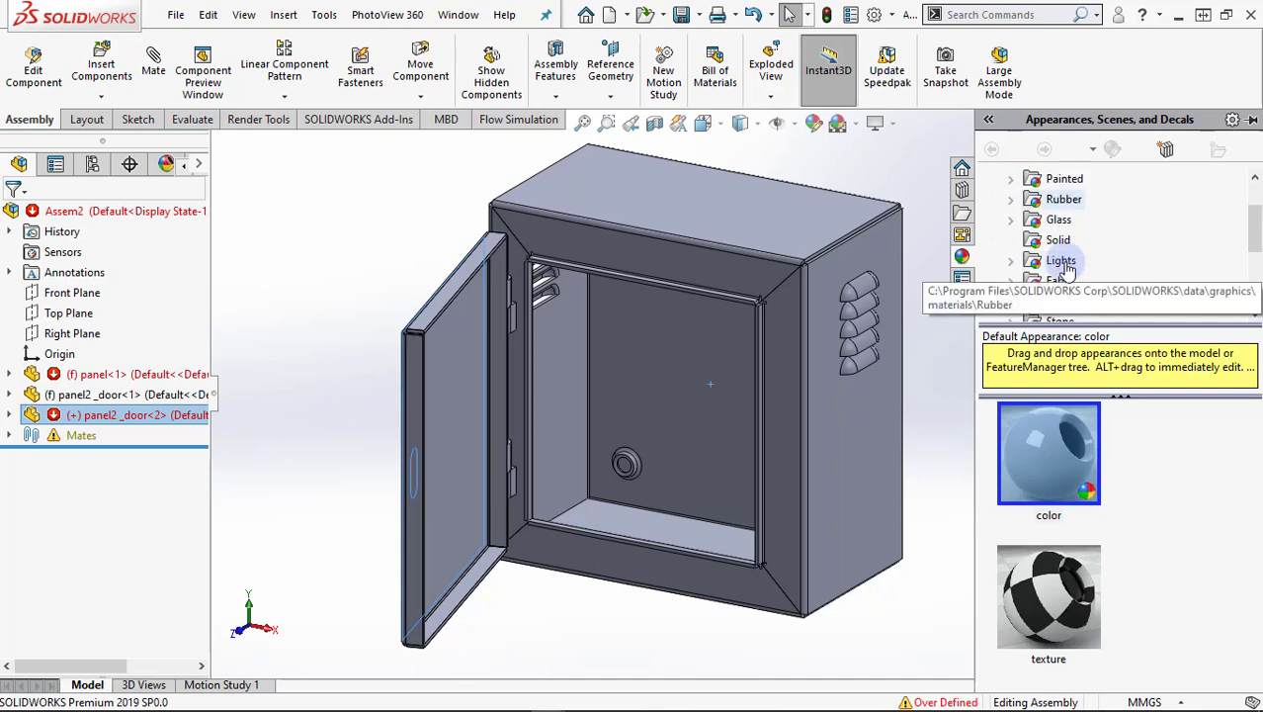
{"action": "scroll", "coordinate": [1065, 265], "scroll_direction": "up", "scroll_amount": 1}
{"action": "left_click", "coordinate": [1058, 224]}
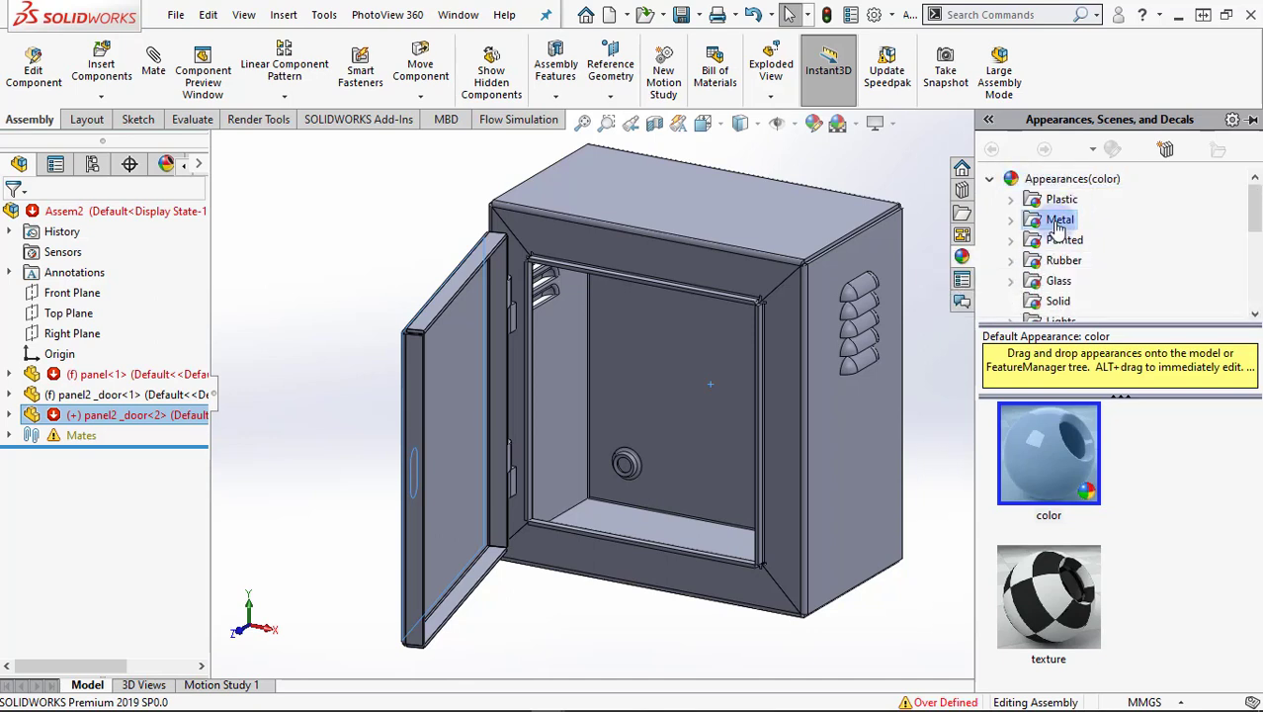
{"action": "scroll", "coordinate": [1077, 509], "scroll_direction": "down", "scroll_amount": 3}
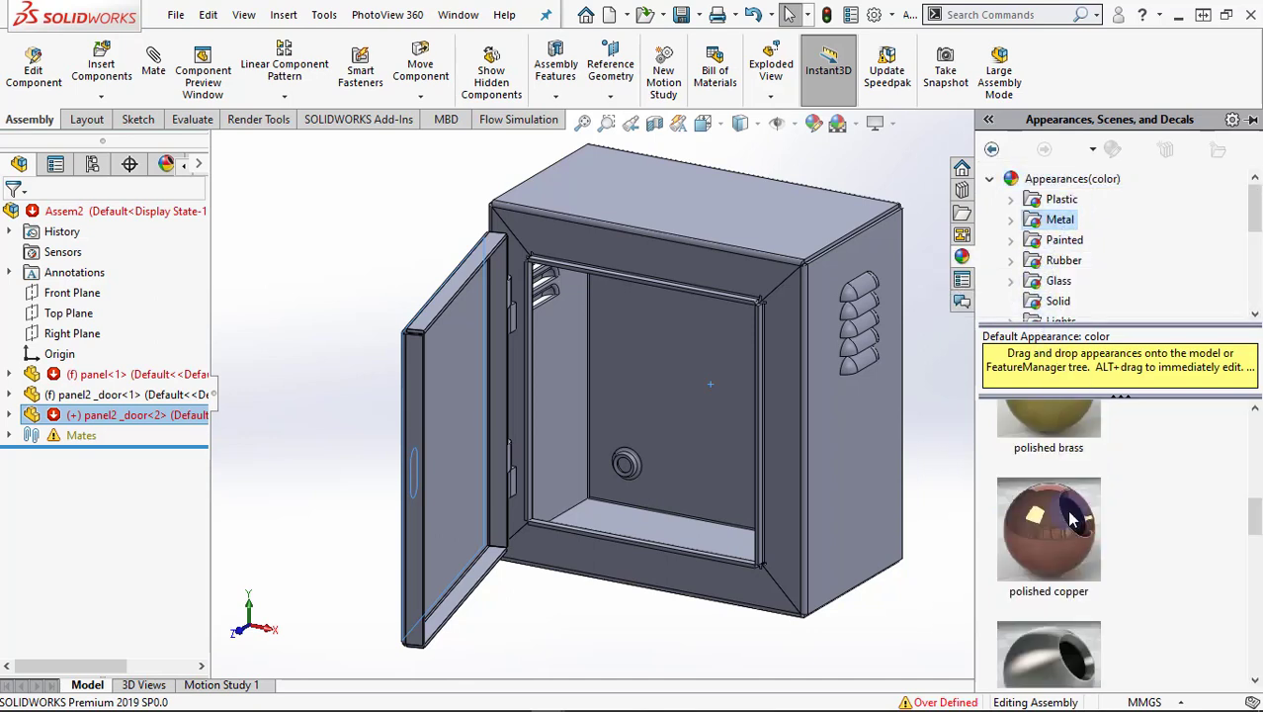
{"action": "scroll", "coordinate": [1078, 588], "scroll_direction": "down", "scroll_amount": 2}
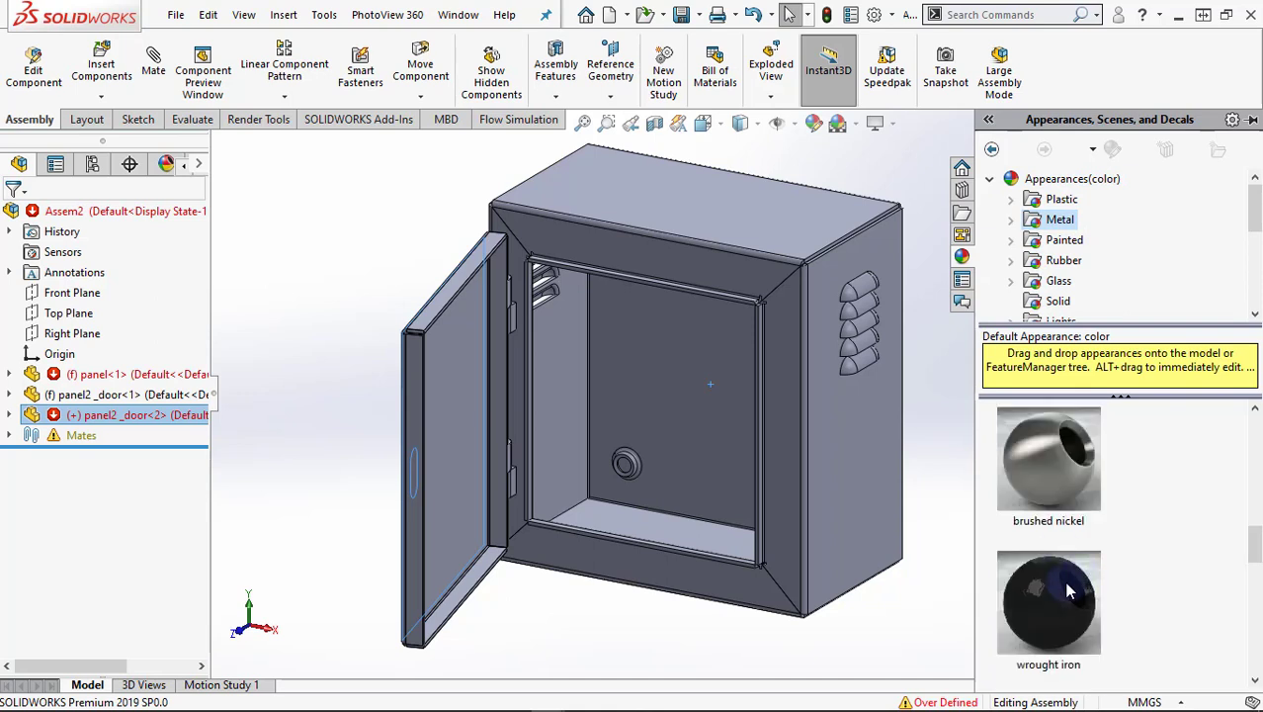
{"action": "left_click", "coordinate": [1046, 460]}
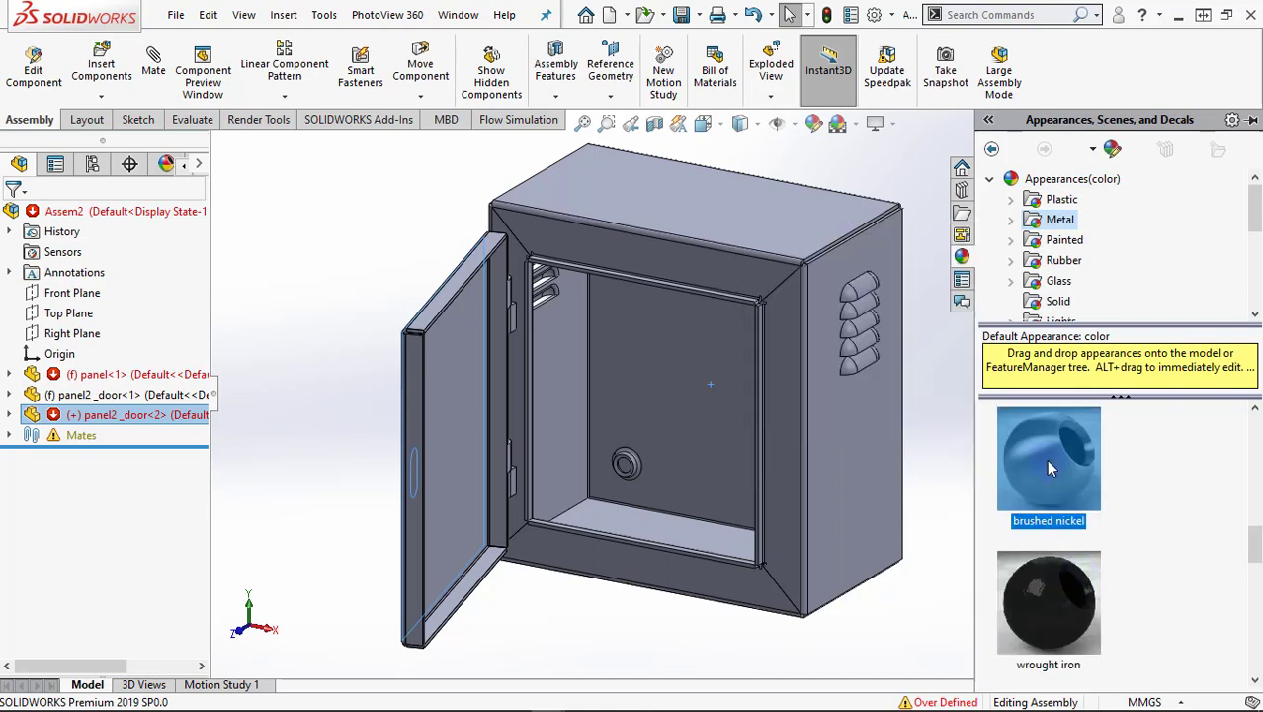
{"action": "mouse_move", "coordinate": [1046, 469]}
{"action": "left_mouse_down"}
{"action": "mouse_move", "coordinate": [793, 464]}
{"action": "mouse_move", "coordinate": [839, 451]}
{"action": "left_mouse_up"}
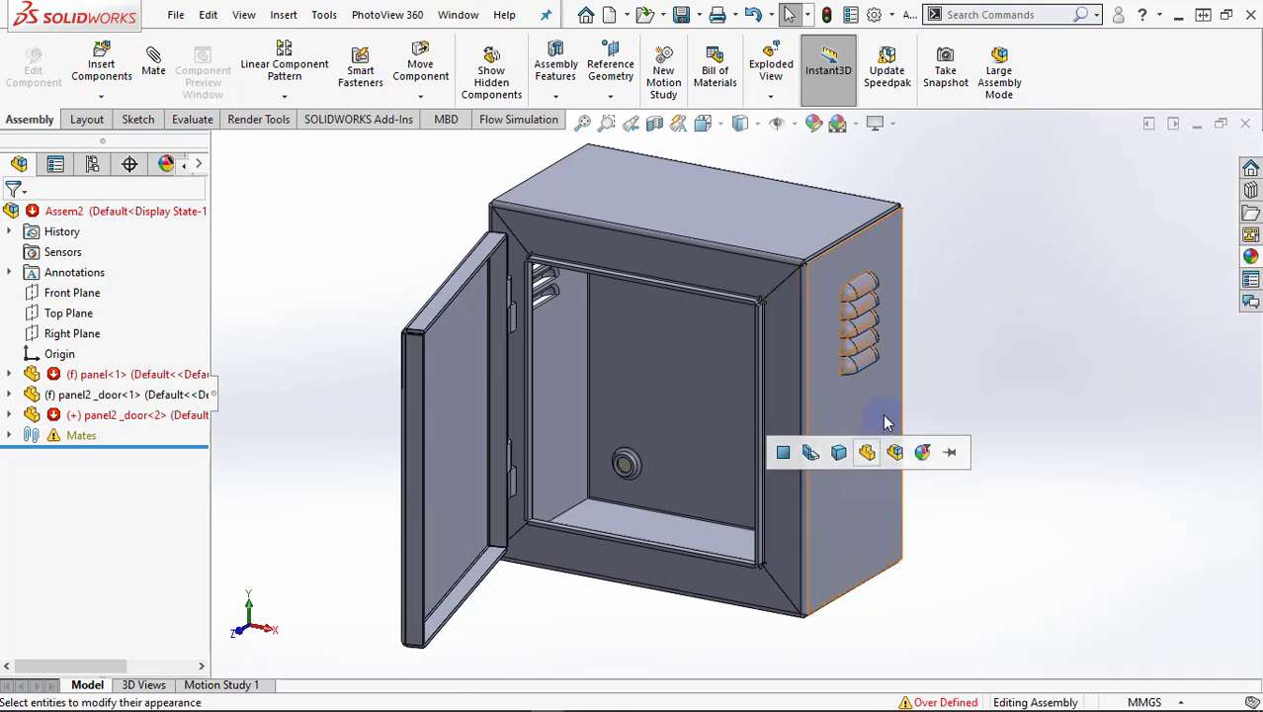
Recolour the enclosure body and door yellow (RGB 255, 255, 0)
{"action": "scroll", "coordinate": [929, 438], "scroll_direction": "up", "scroll_amount": 1}
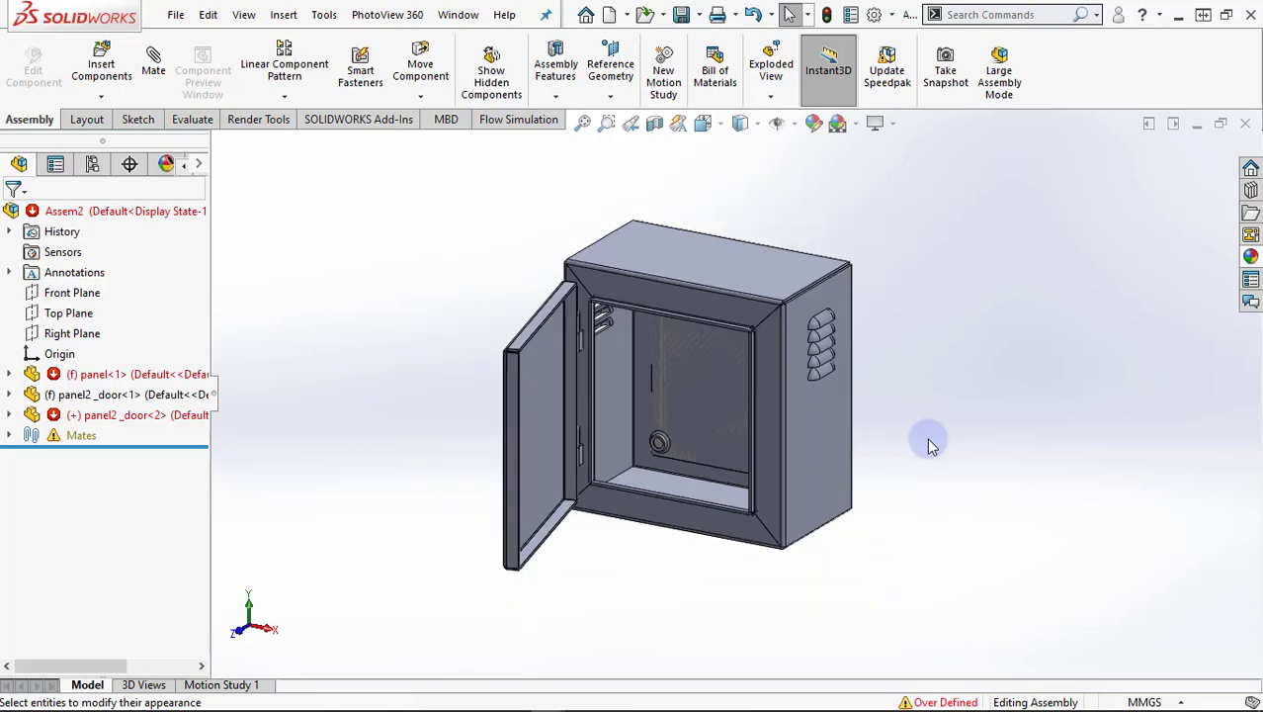
{"action": "scroll", "coordinate": [927, 438], "scroll_direction": "up", "scroll_amount": 1}
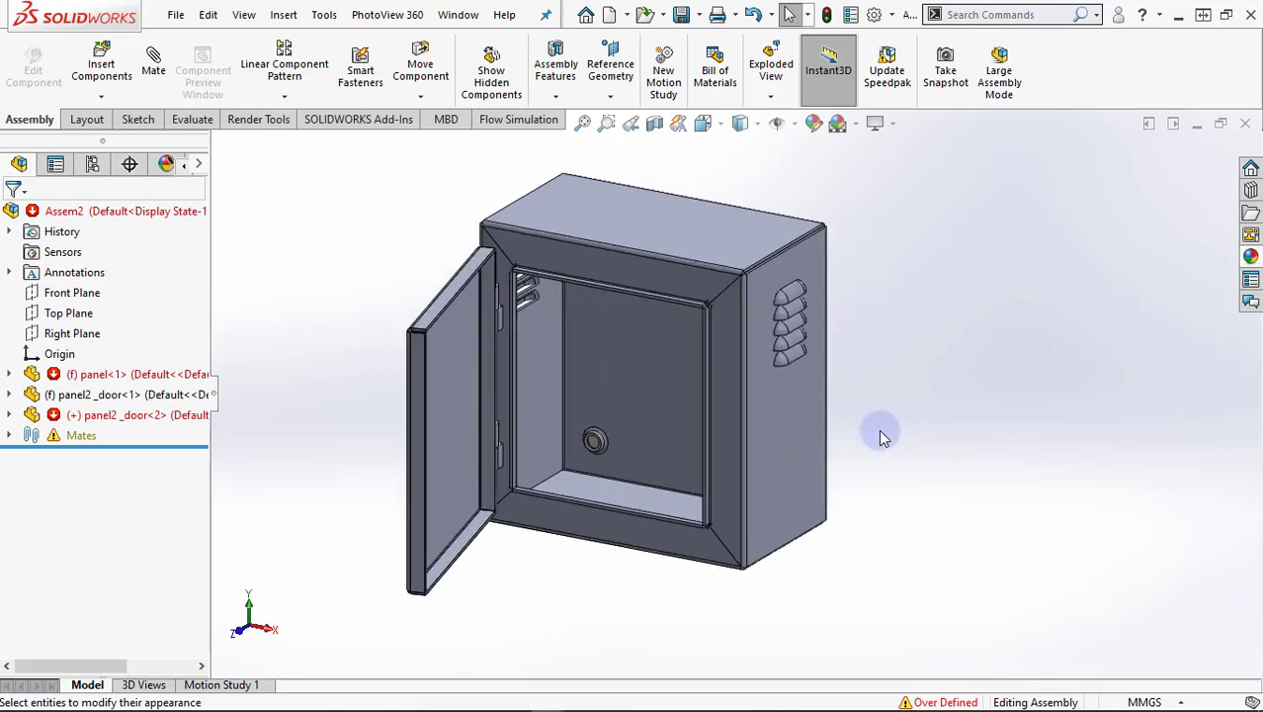
{"action": "left_click", "coordinate": [856, 124]}
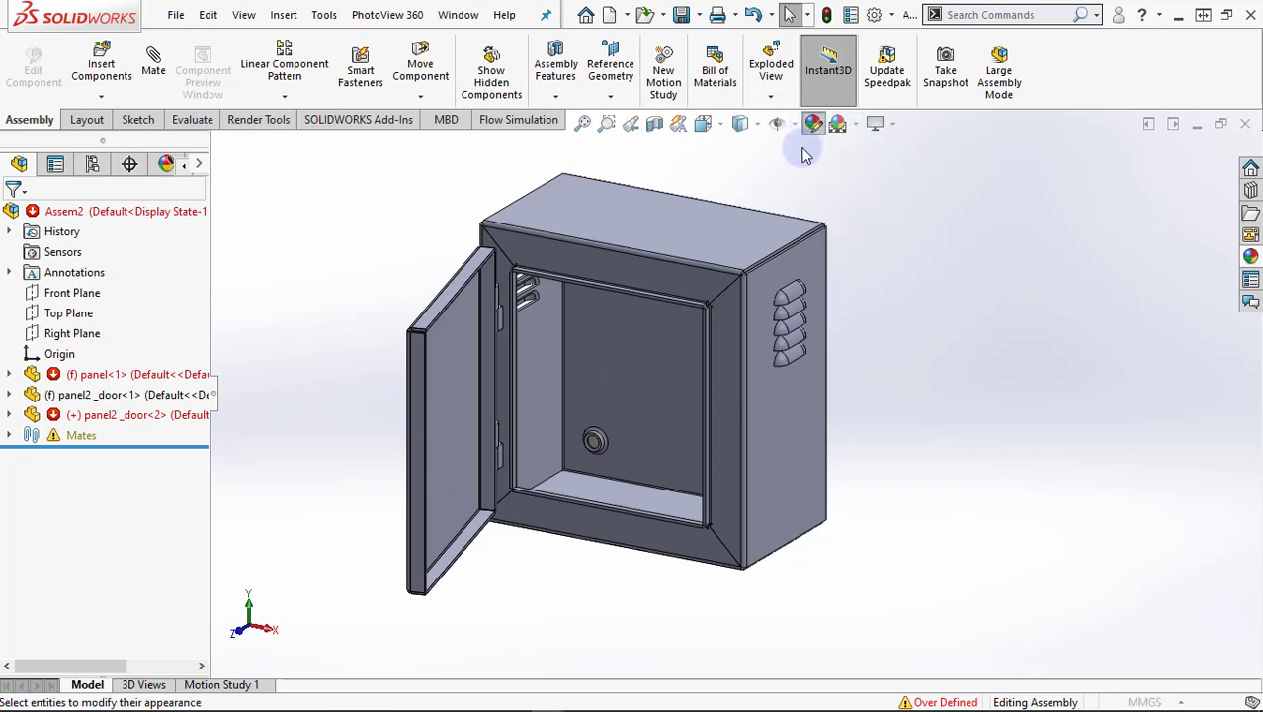
{"action": "left_click", "coordinate": [813, 124]}
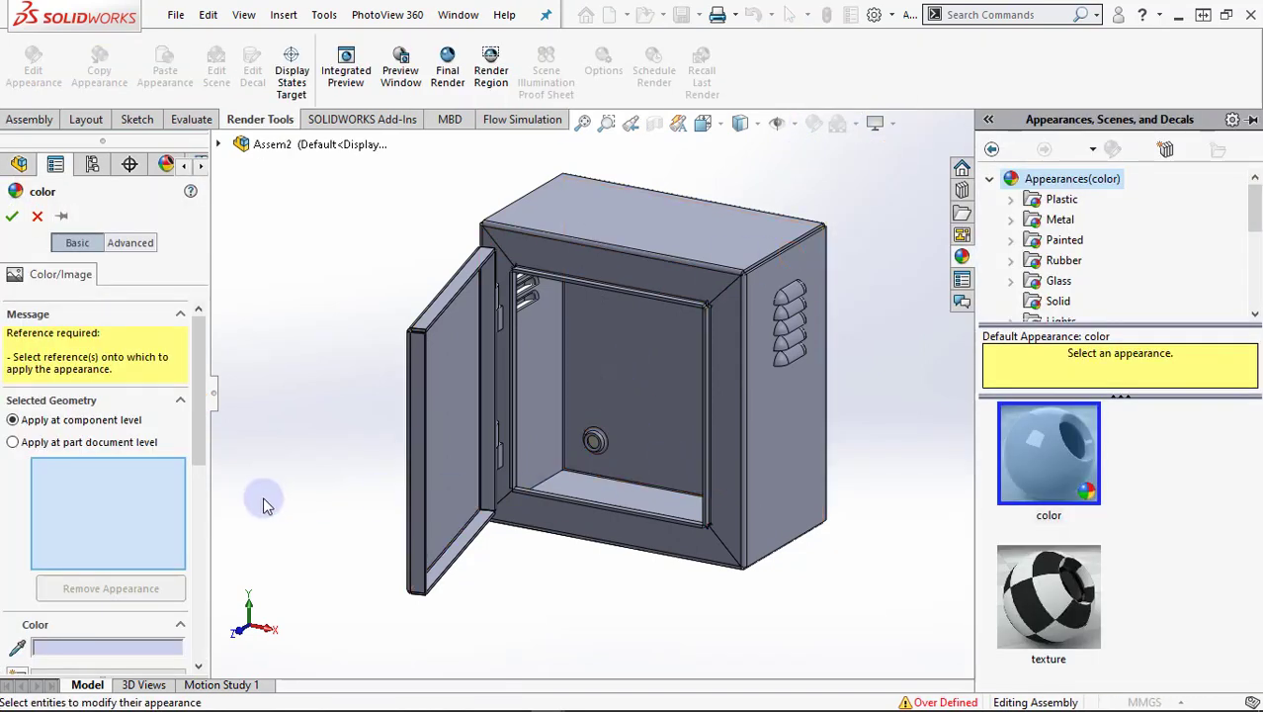
{"action": "scroll", "coordinate": [161, 539], "scroll_direction": "down", "scroll_amount": 3}
{"action": "scroll", "coordinate": [161, 535], "scroll_direction": "down", "scroll_amount": 5}
{"action": "scroll", "coordinate": [171, 484], "scroll_direction": "up", "scroll_amount": 3}
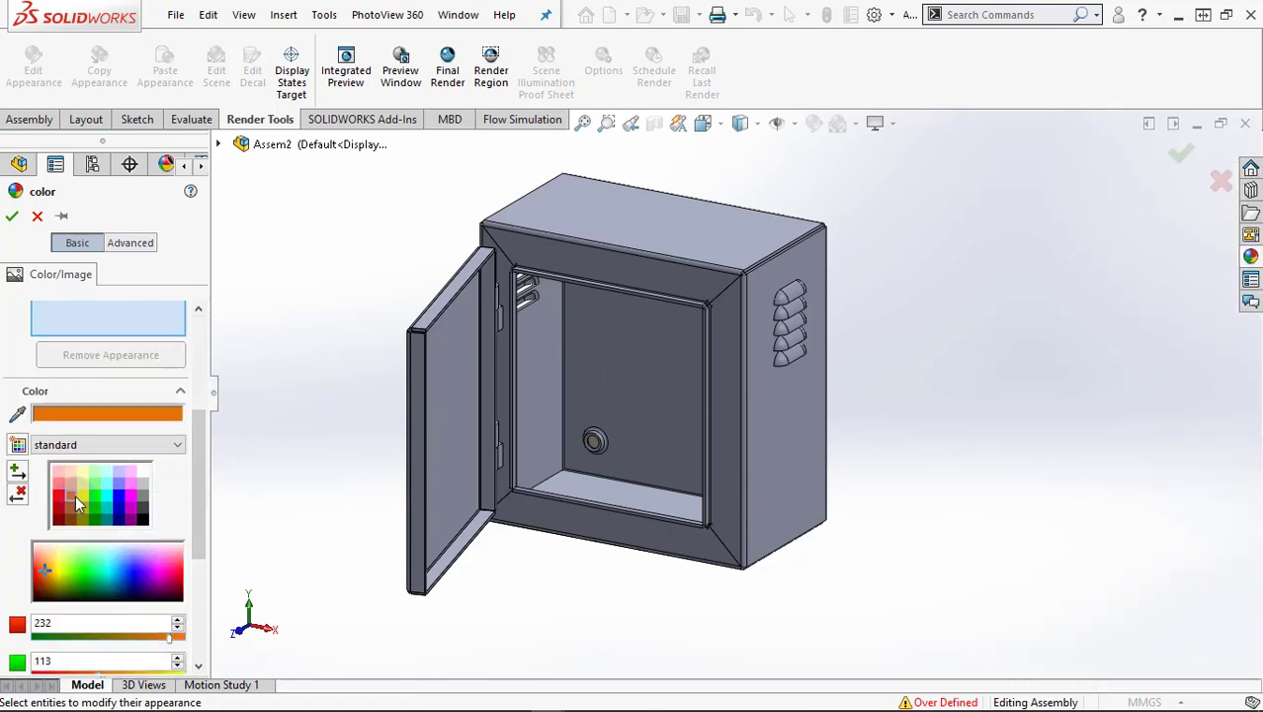
{"action": "left_click", "coordinate": [601, 273]}
{"action": "left_click", "coordinate": [444, 366]}
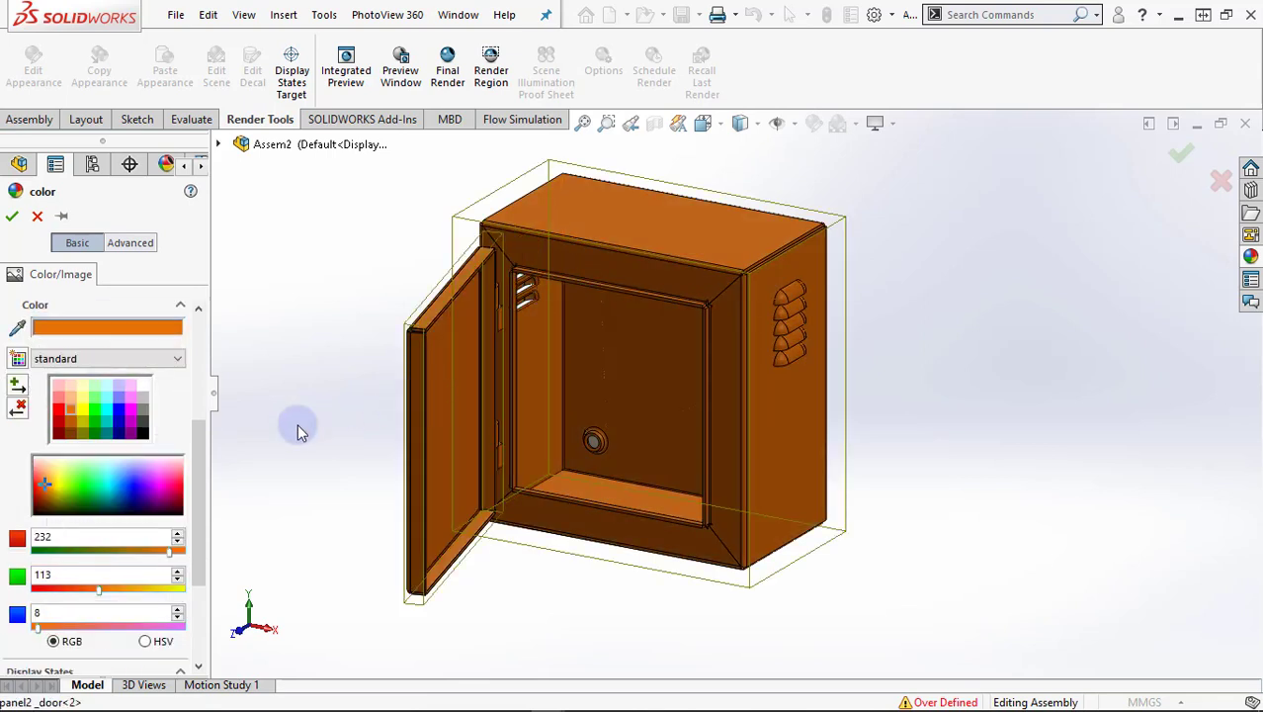
{"action": "left_click", "coordinate": [97, 411]}
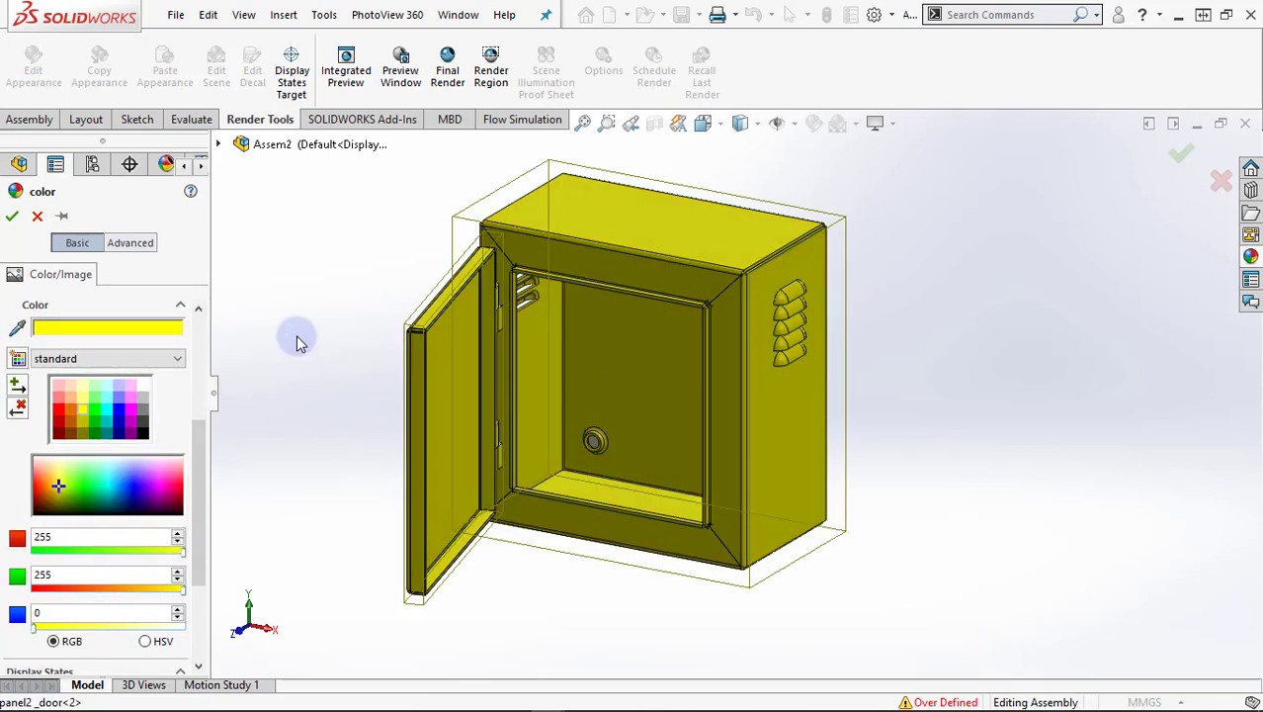
{"action": "middle_click_drag", "start_coordinate": [301, 356], "coordinate": [403, 362]}
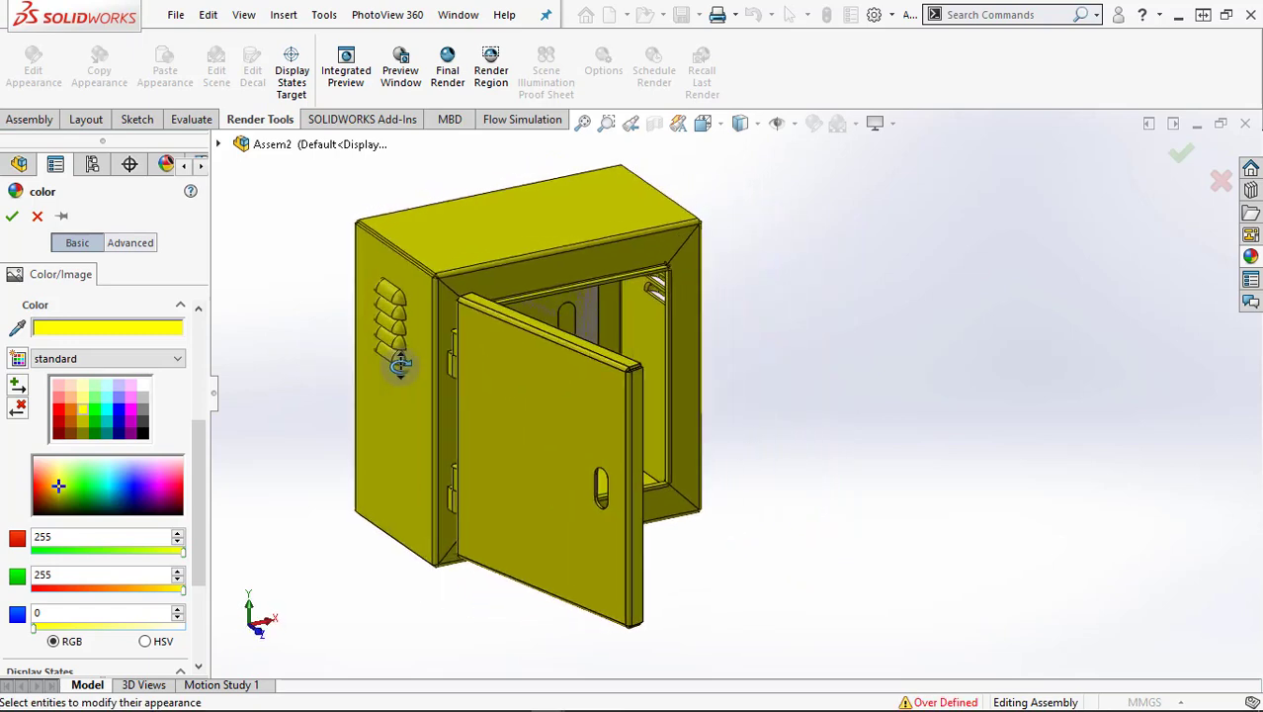
{"action": "left_click", "coordinate": [12, 217]}
{"action": "mouse_move", "coordinate": [277, 384]}
{"action": "middle_mouse_down"}
{"action": "mouse_move", "coordinate": [528, 559]}
{"action": "mouse_move", "coordinate": [813, 549]}
{"action": "mouse_move", "coordinate": [606, 573]}
{"action": "mouse_move", "coordinate": [492, 557]}
{"action": "middle_mouse_up"}
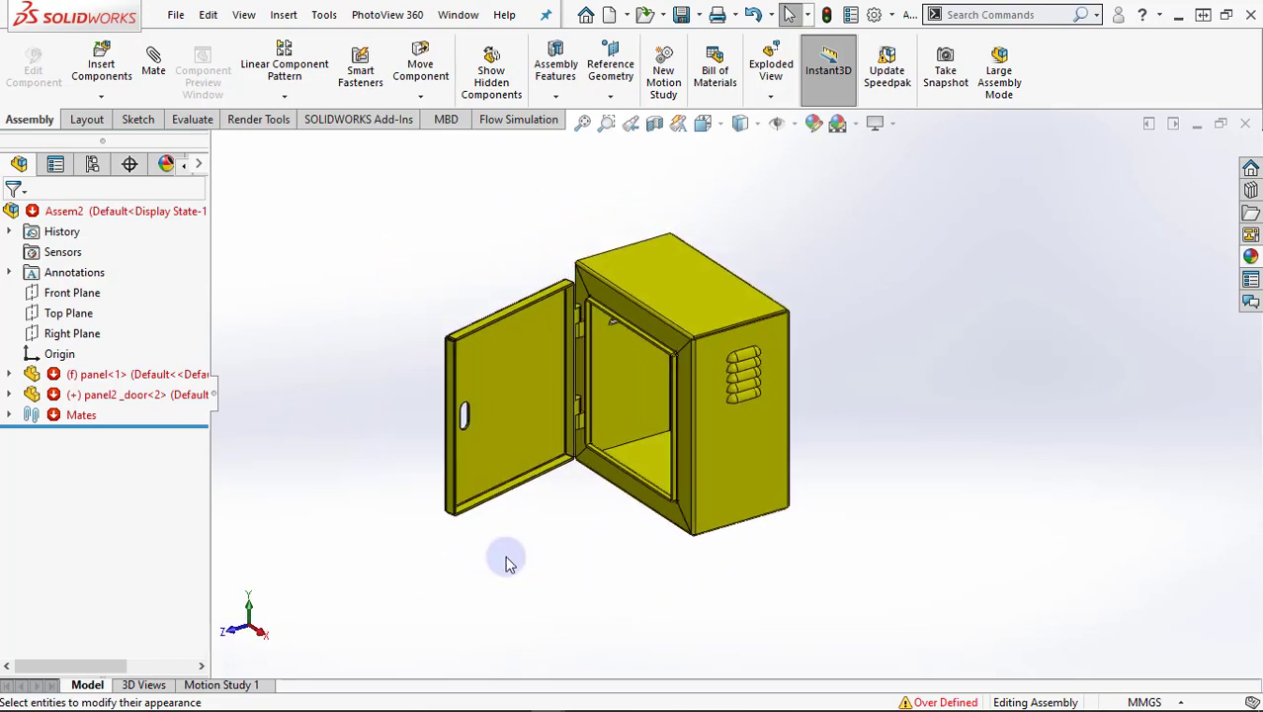
Swing the yellow door shut and view the closed door face head-on with Normal To
{"action": "key", "text": "z"}
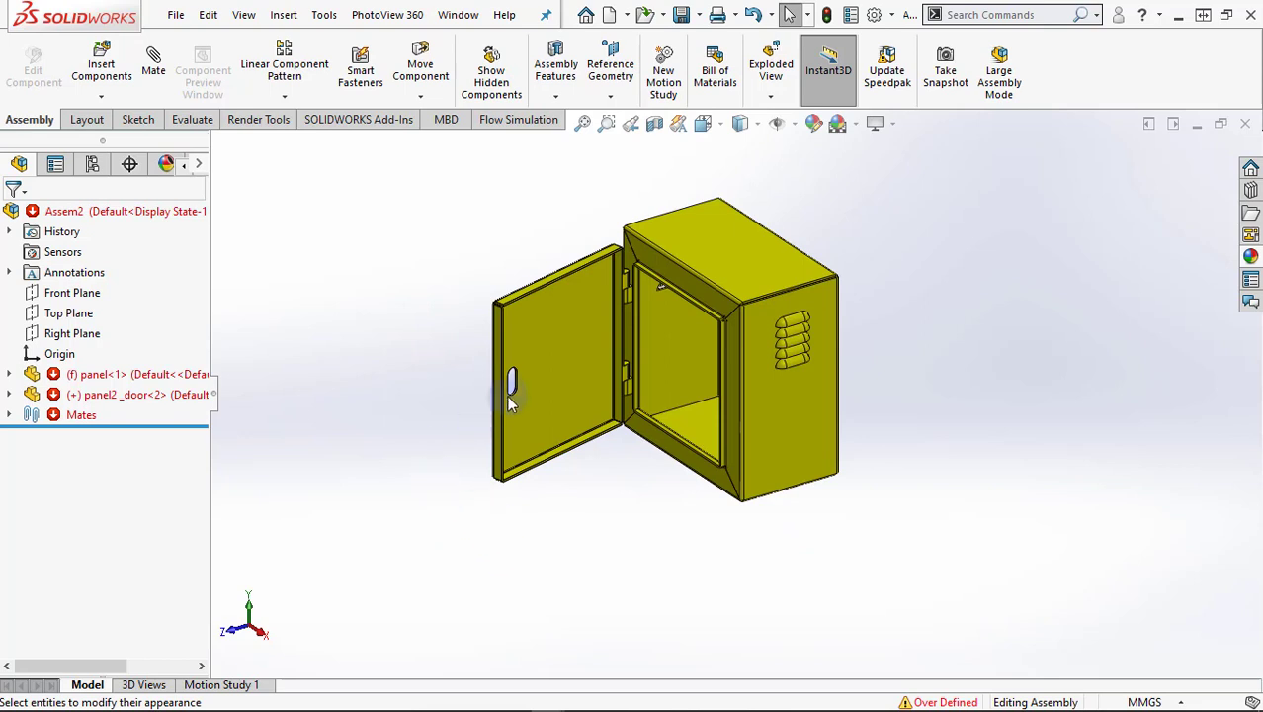
{"action": "left_click", "coordinate": [545, 335]}
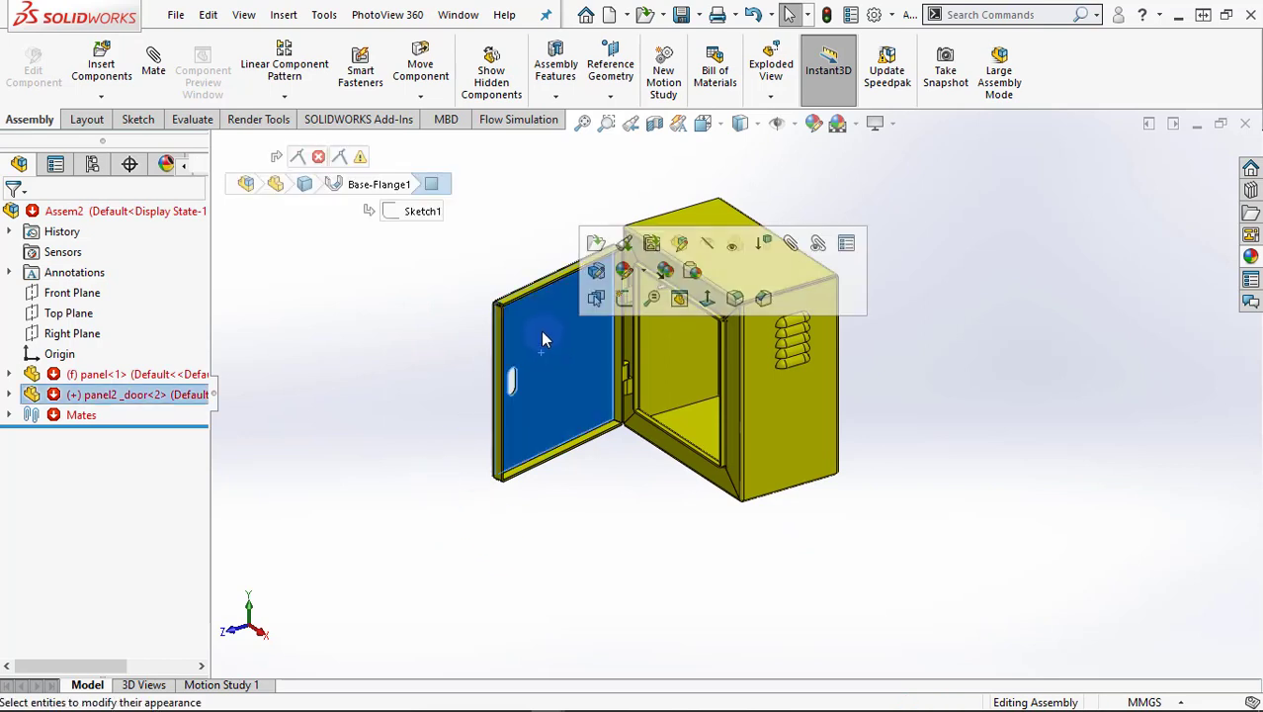
{"action": "left_click_drag", "start_coordinate": [541, 332], "coordinate": [757, 386]}
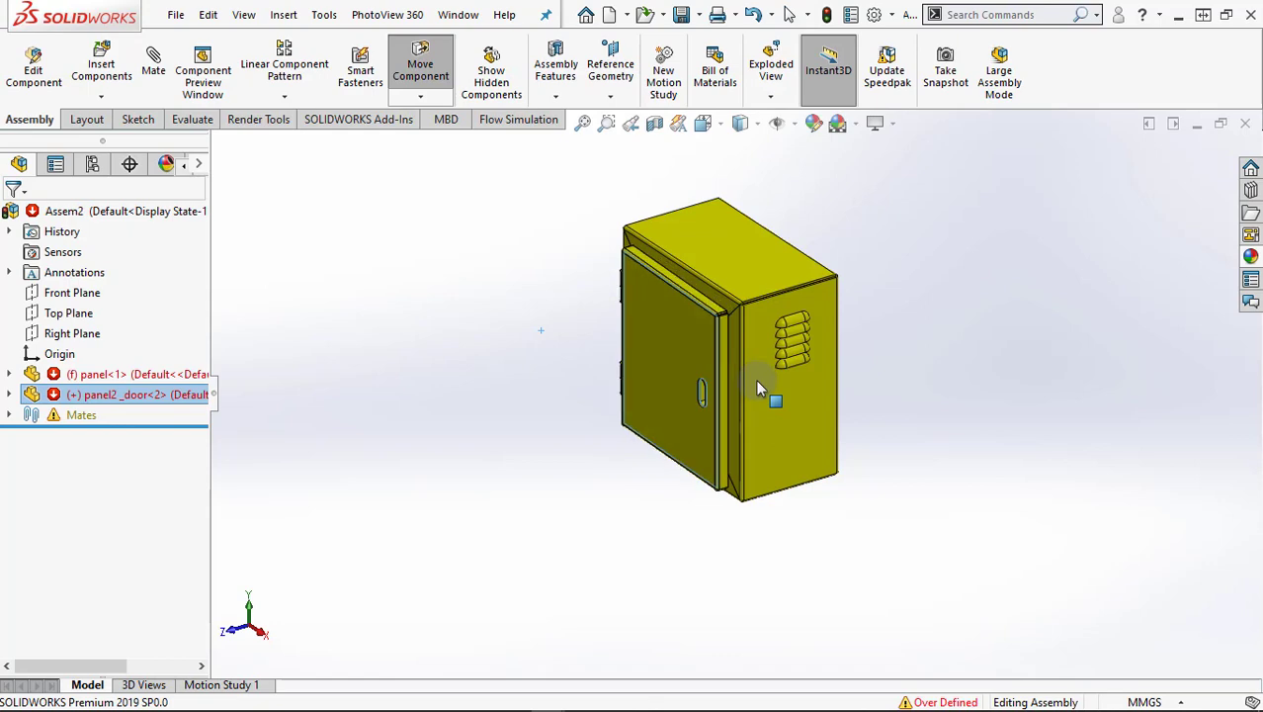
{"action": "middle_click_drag", "start_coordinate": [876, 543], "coordinate": [1034, 352]}
{"action": "left_click", "coordinate": [649, 376]}
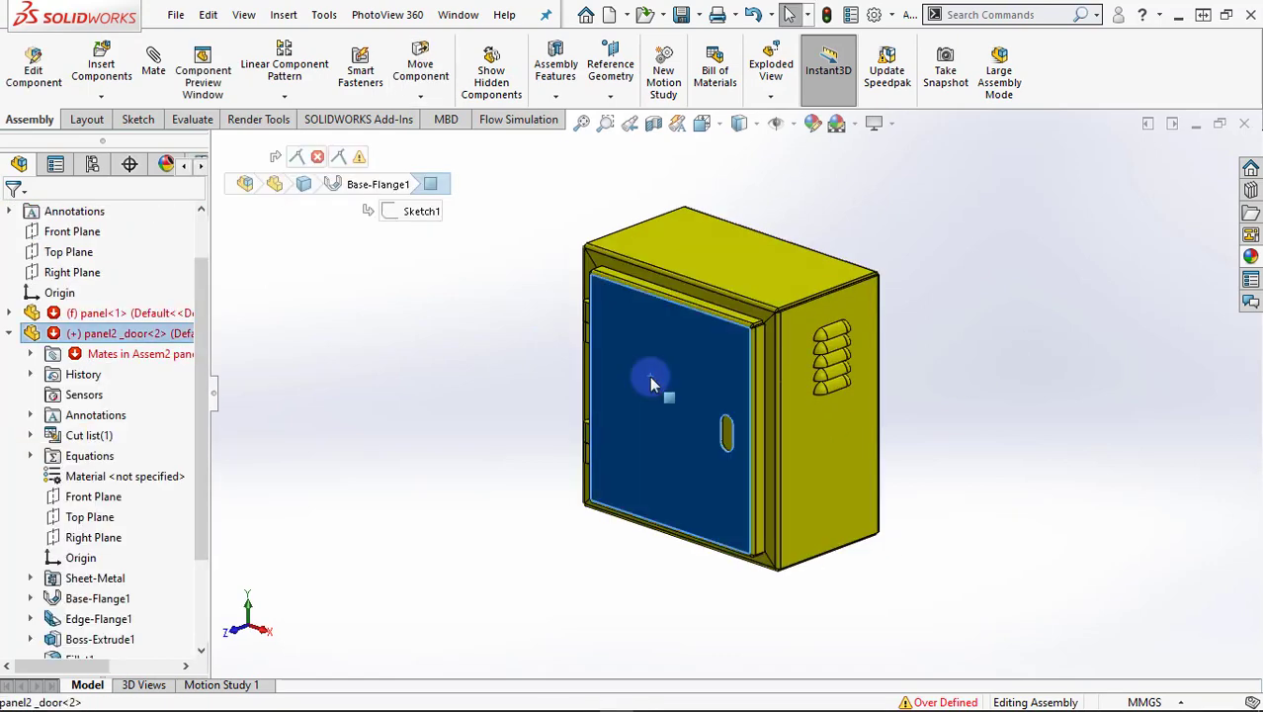
{"action": "left_click", "coordinate": [820, 322]}
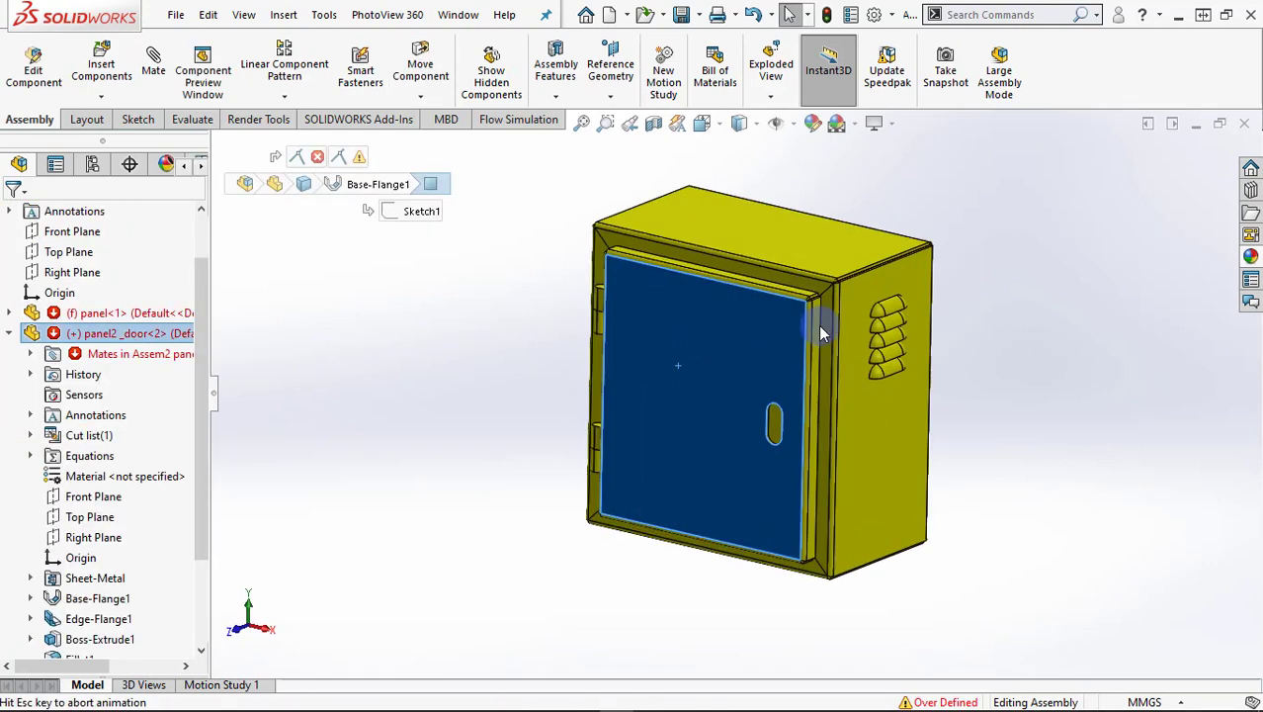
{"action": "left_click", "coordinate": [1040, 348]}
{"action": "key", "text": "ctrl+Left"}
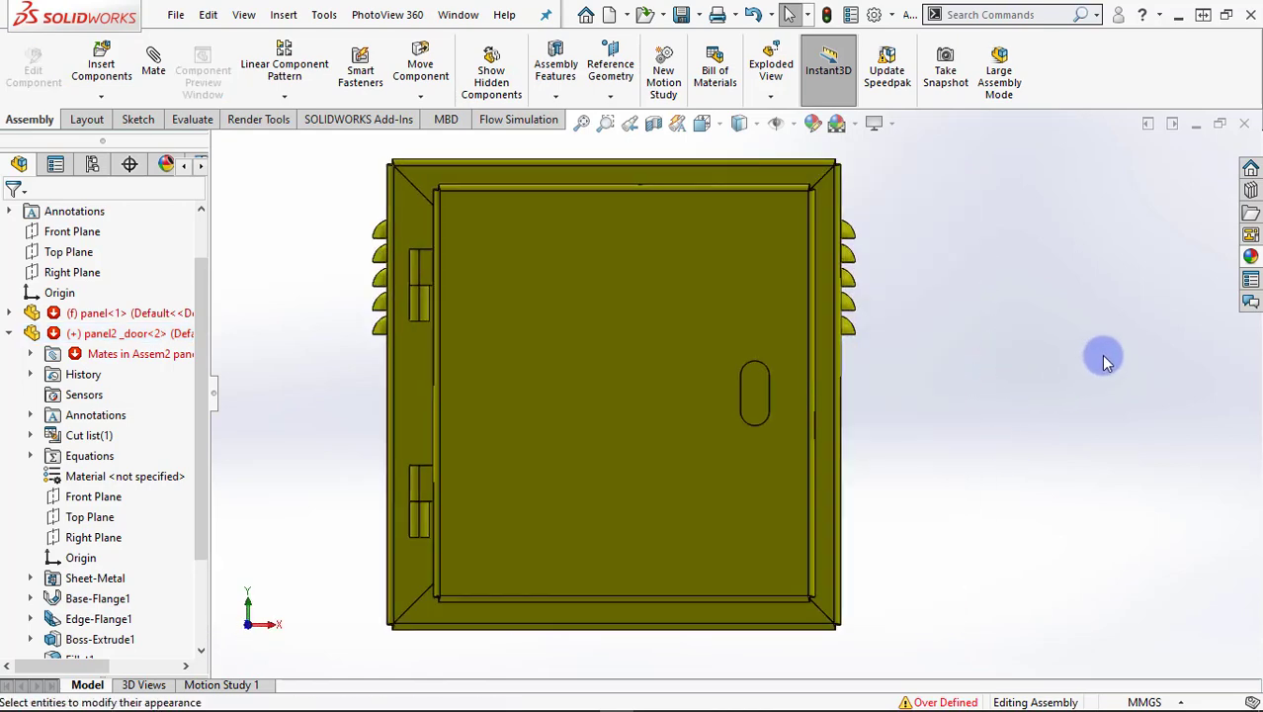
Drag the Warning triangle decal from the decals library onto the door
{"action": "left_click", "coordinate": [1251, 256]}
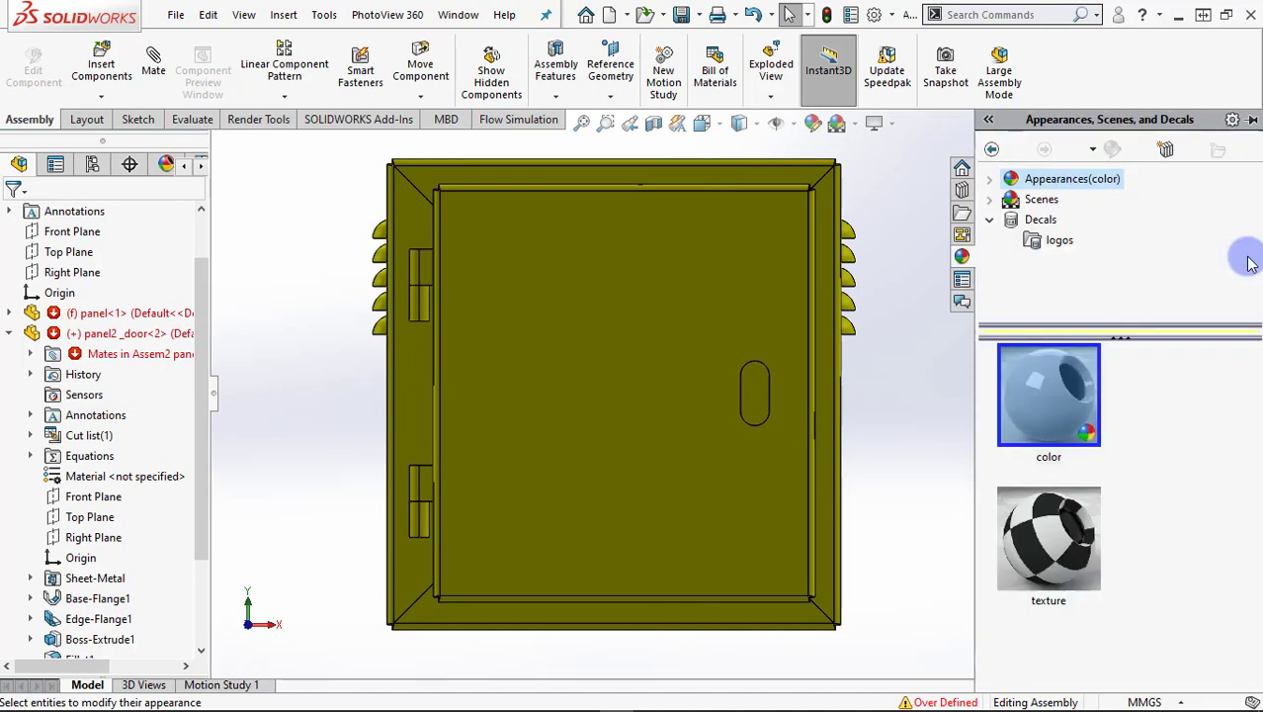
{"action": "left_click", "coordinate": [1051, 242]}
{"action": "scroll", "coordinate": [1080, 494], "scroll_direction": "down", "scroll_amount": 3}
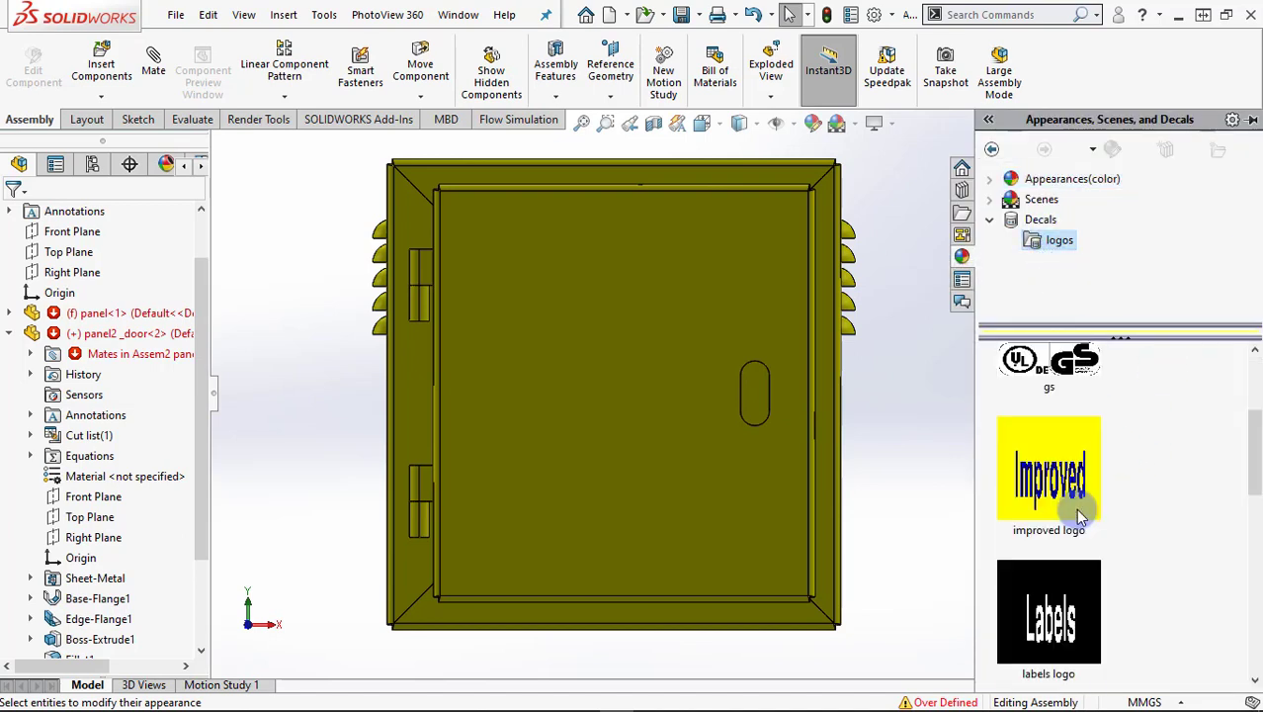
{"action": "scroll", "coordinate": [1079, 510], "scroll_direction": "down", "scroll_amount": 3}
{"action": "scroll", "coordinate": [1080, 519], "scroll_direction": "down", "scroll_amount": 2}
{"action": "scroll", "coordinate": [1080, 519], "scroll_direction": "up", "scroll_amount": 5}
{"action": "mouse_move", "coordinate": [1049, 514]}
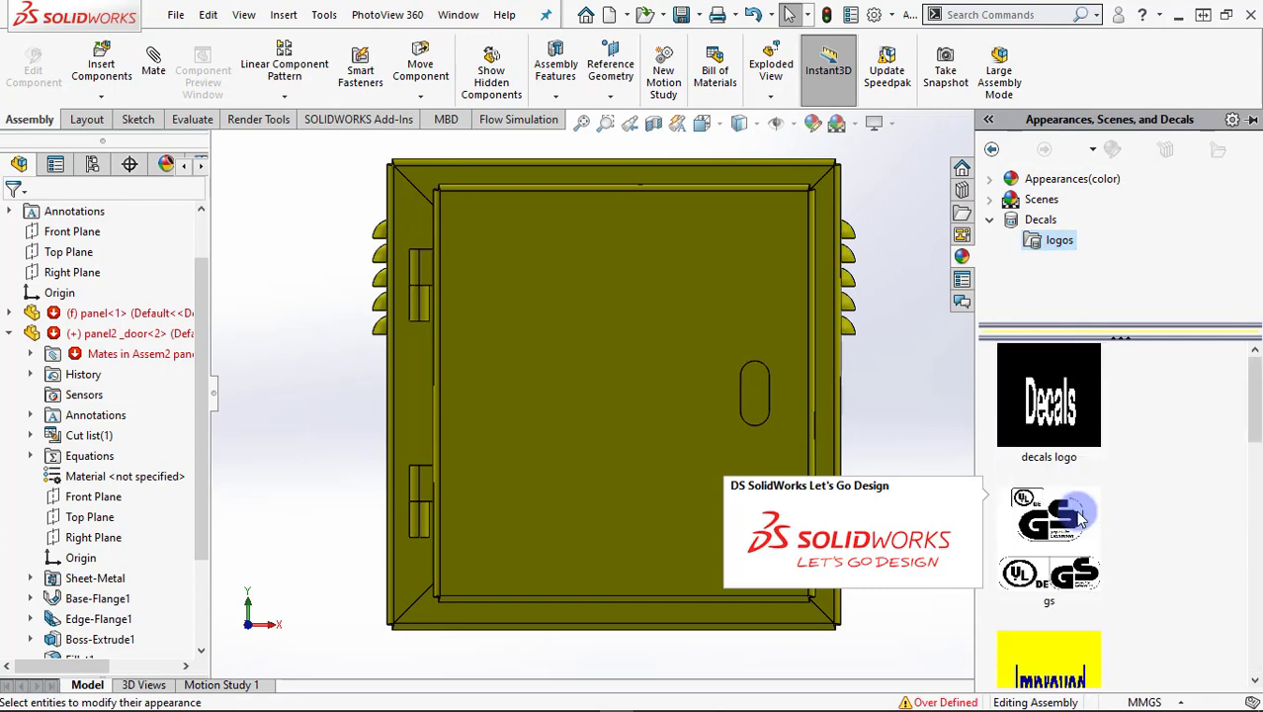
{"action": "left_click", "coordinate": [1034, 220]}
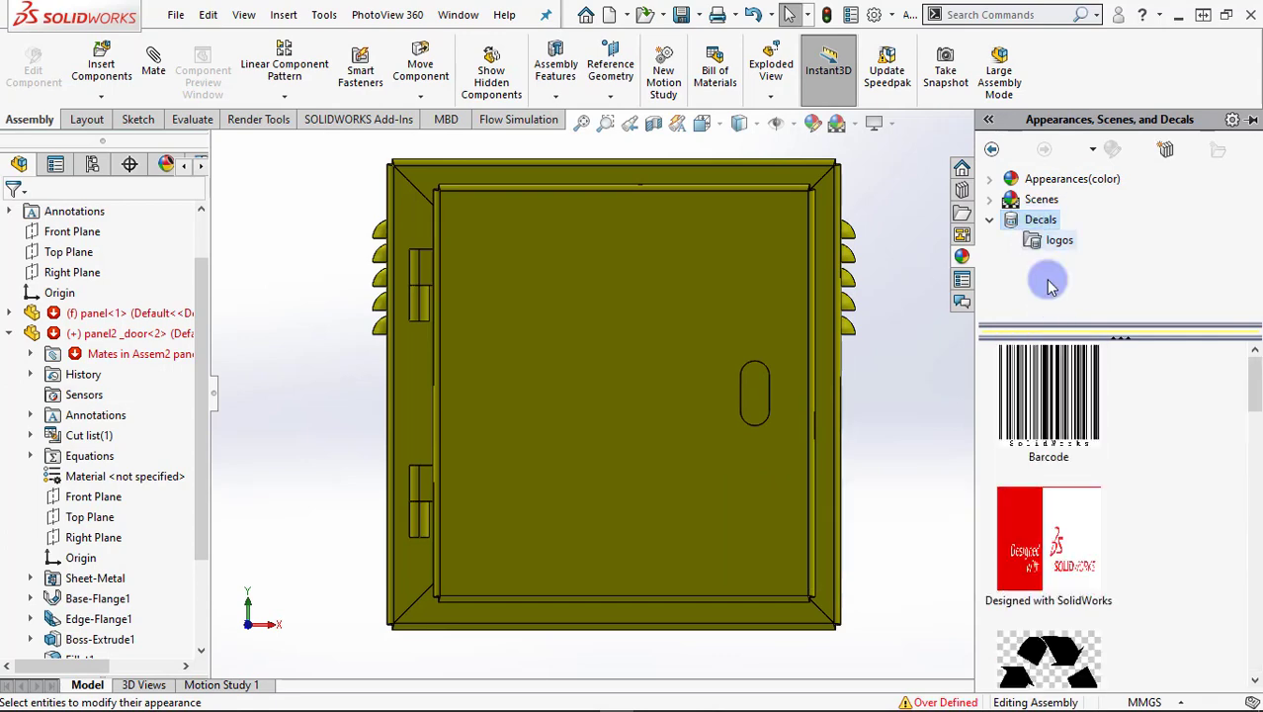
{"action": "scroll", "coordinate": [1067, 494], "scroll_direction": "down", "scroll_amount": 5}
{"action": "scroll", "coordinate": [1072, 514], "scroll_direction": "down", "scroll_amount": 5}
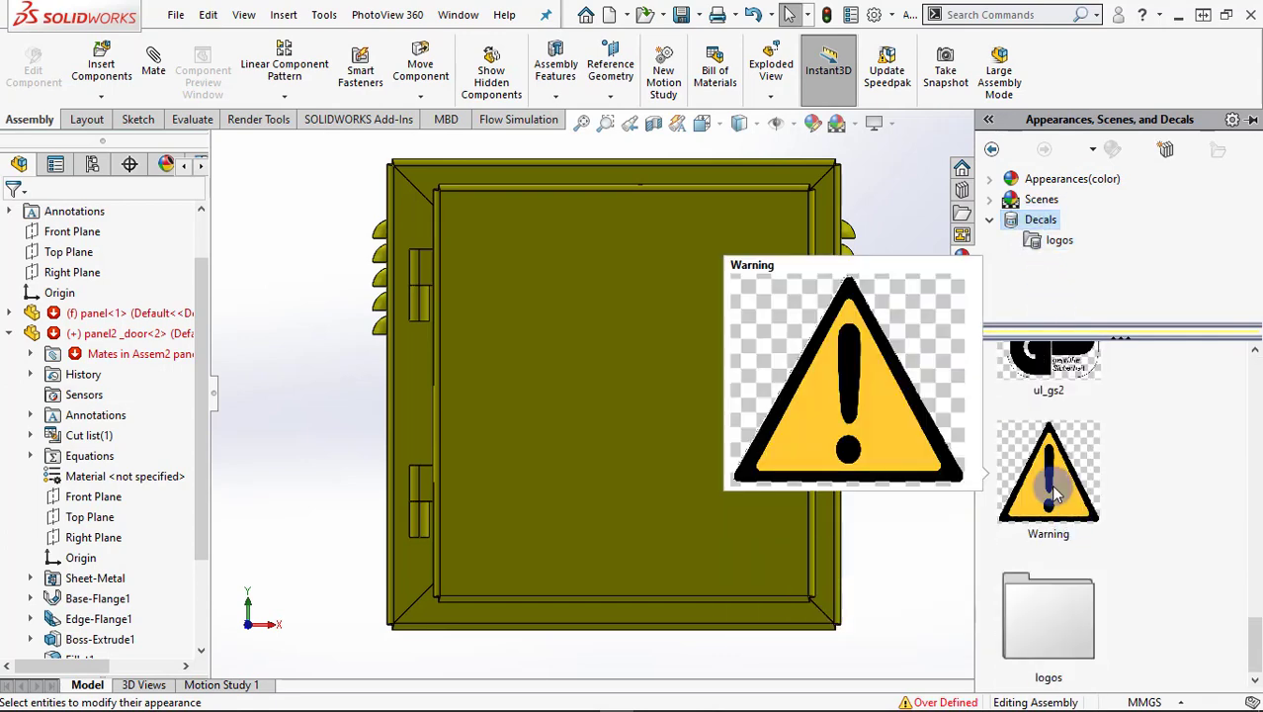
{"action": "left_click_drag", "start_coordinate": [1055, 494], "coordinate": [628, 479]}
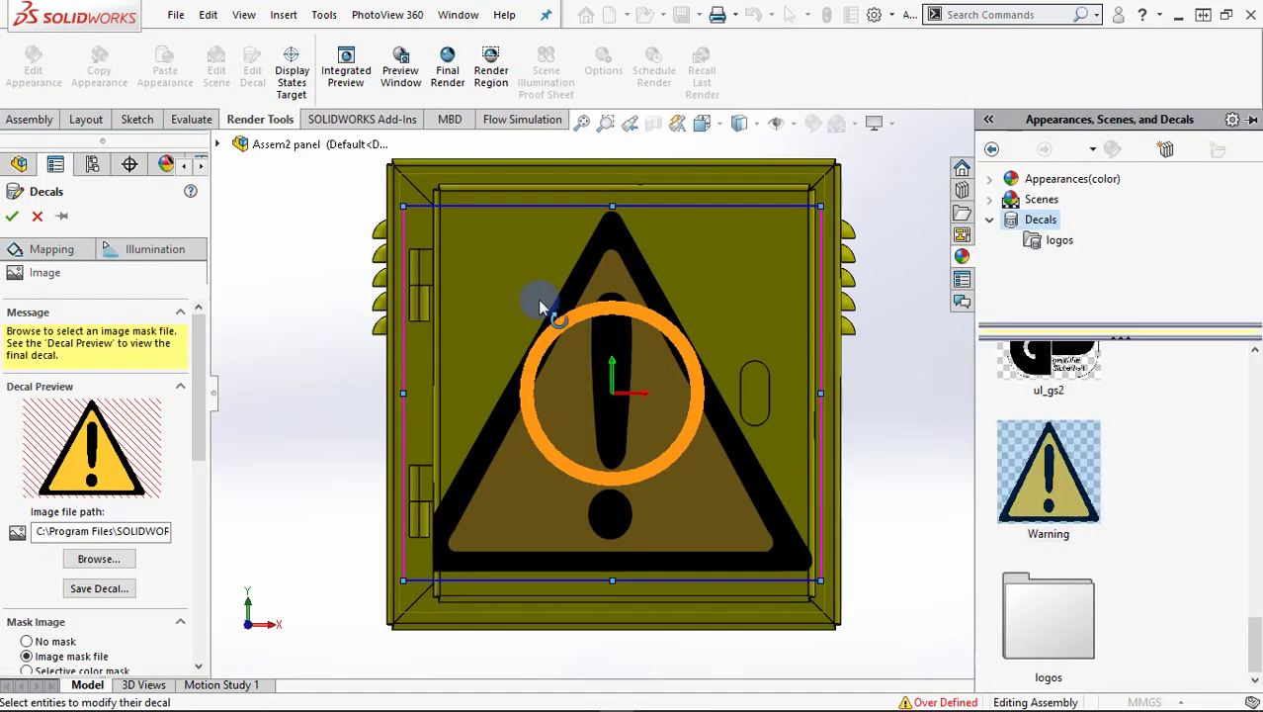
Shrink the warning decal, centre it on the lower door, and apply it
{"action": "left_click_drag", "start_coordinate": [403, 206], "coordinate": [590, 460]}
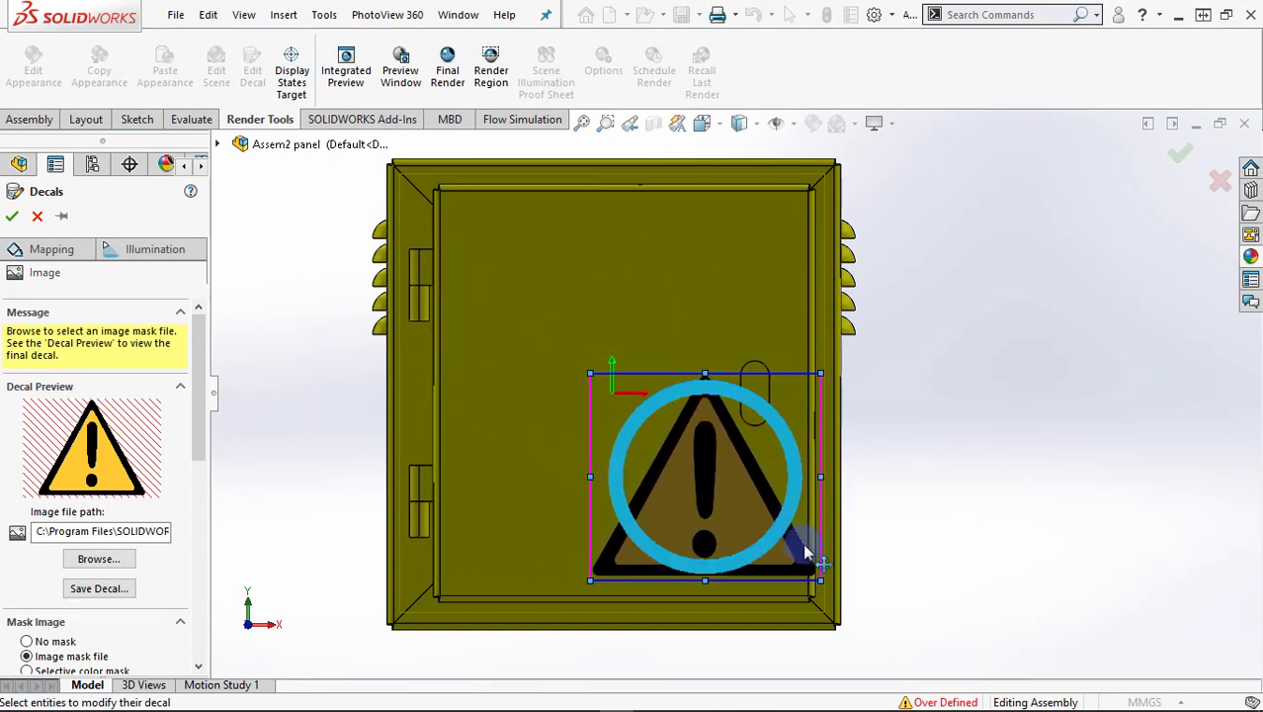
{"action": "left_click_drag", "start_coordinate": [726, 494], "coordinate": [644, 499]}
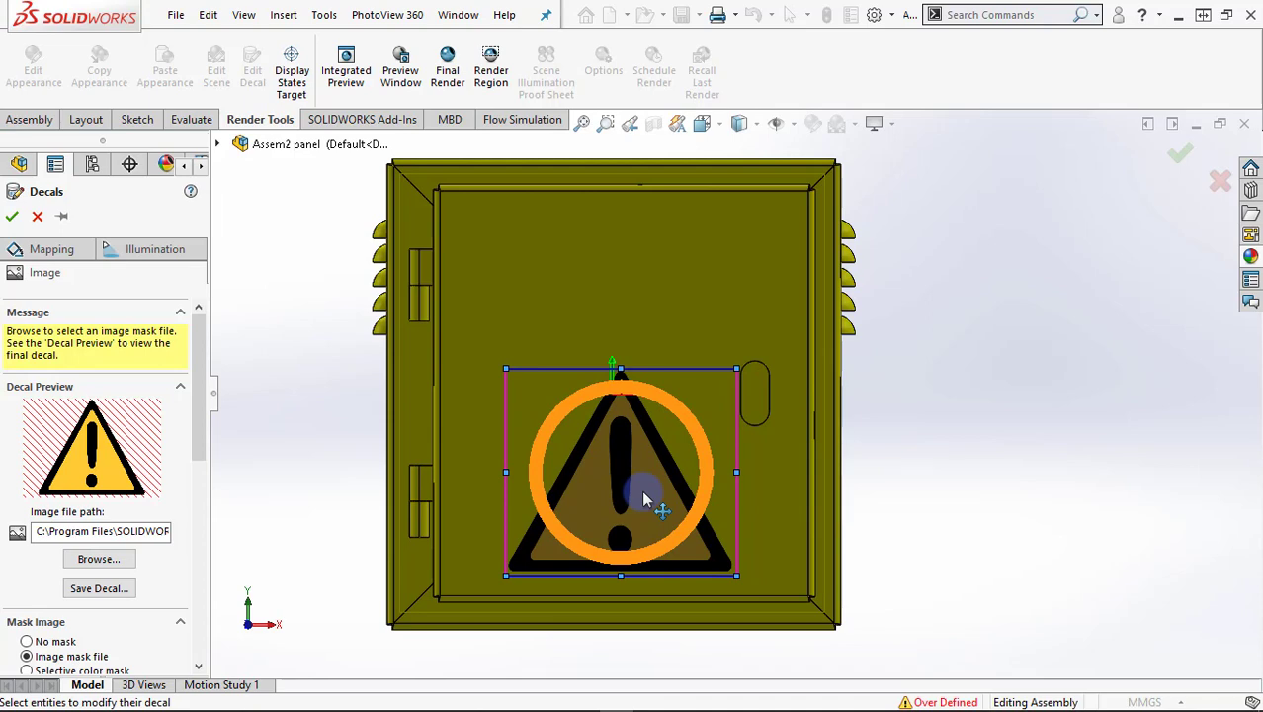
{"action": "left_click", "coordinate": [13, 217]}
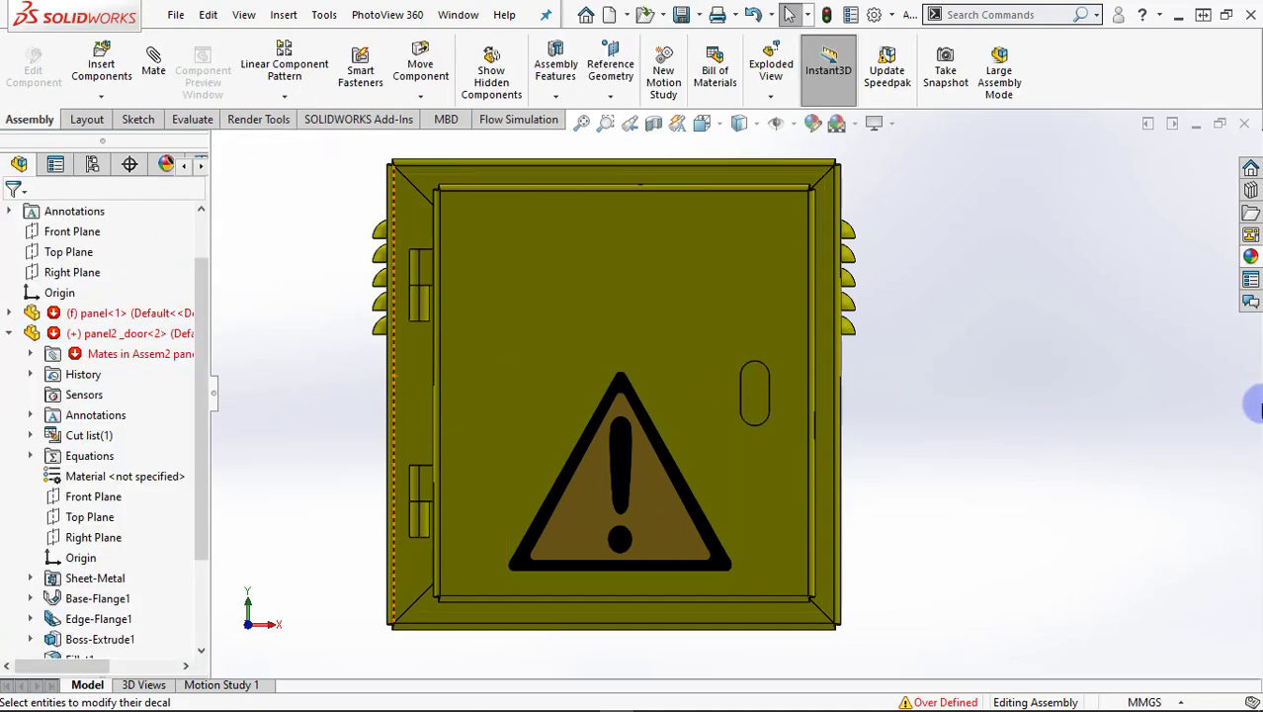
Drag the gs certification decal from the logos folder onto the door
{"action": "left_click", "coordinate": [1251, 256]}
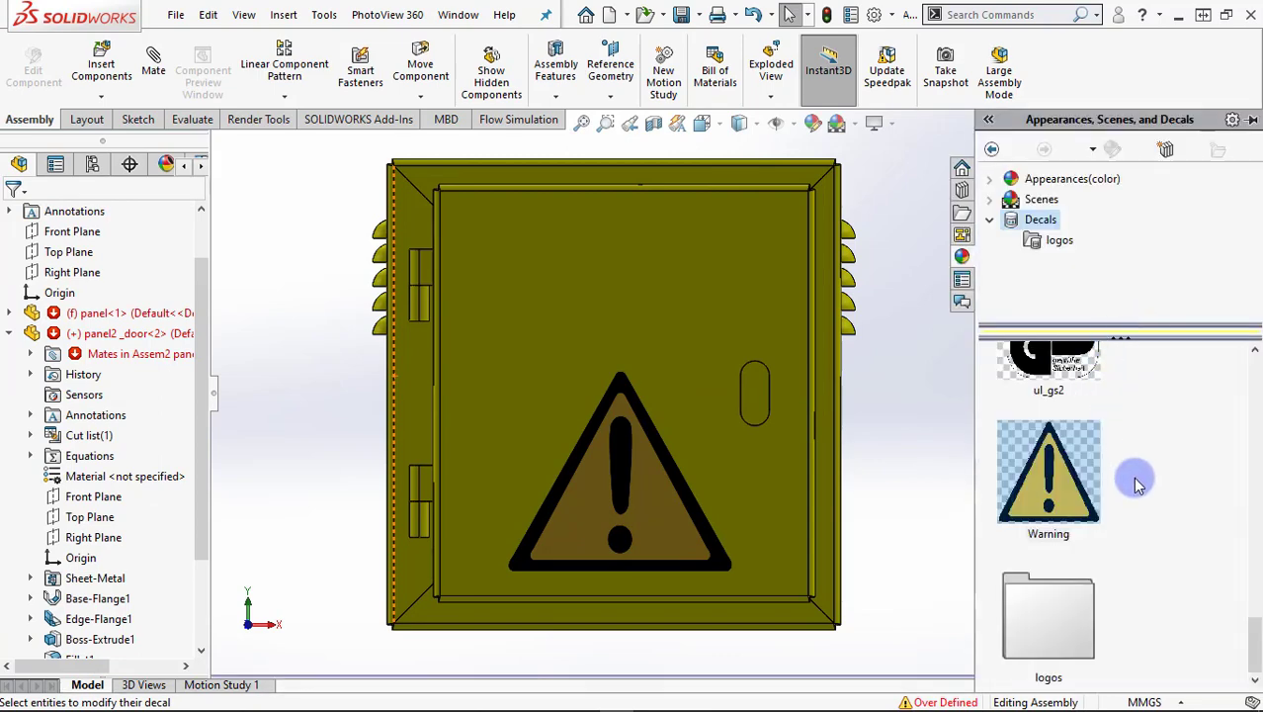
{"action": "scroll", "coordinate": [1122, 489], "scroll_direction": "down", "scroll_amount": 3}
{"action": "scroll", "coordinate": [1120, 502], "scroll_direction": "down", "scroll_amount": 3}
{"action": "scroll", "coordinate": [1120, 501], "scroll_direction": "down", "scroll_amount": 3}
{"action": "scroll", "coordinate": [1119, 502], "scroll_direction": "down", "scroll_amount": 3}
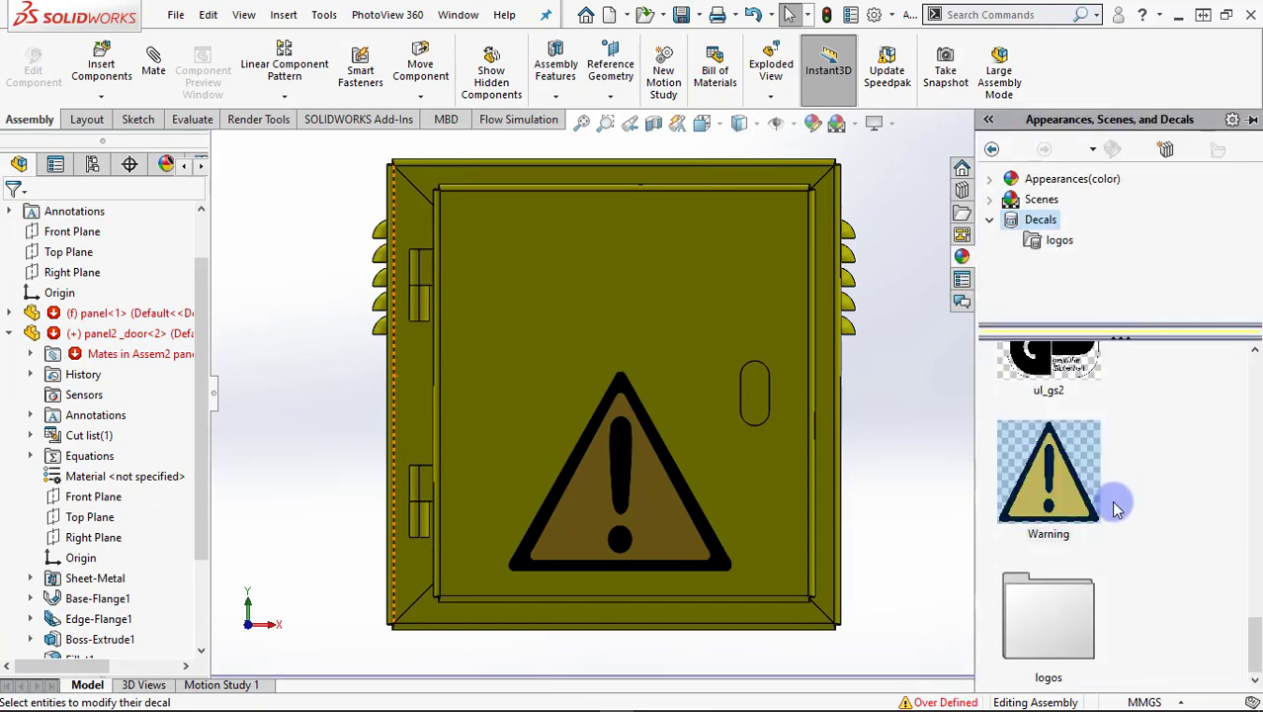
{"action": "double_click", "coordinate": [1062, 608]}
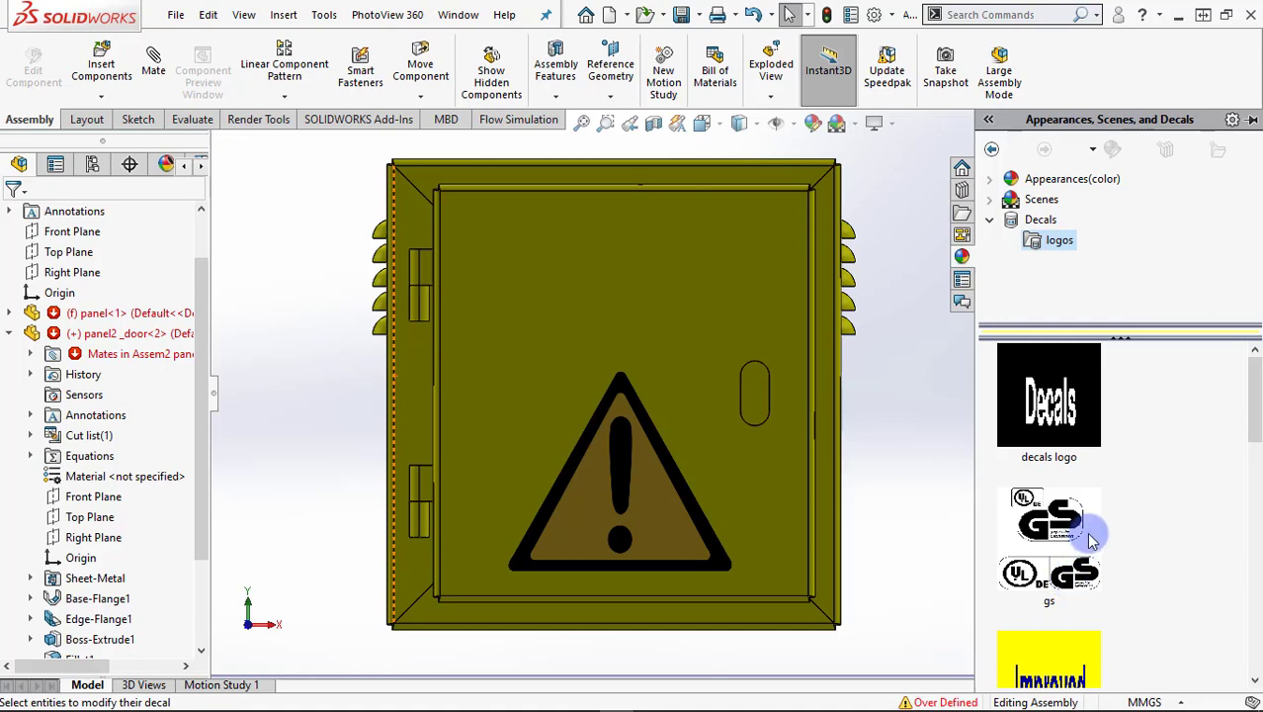
{"action": "left_click_drag", "start_coordinate": [1071, 534], "coordinate": [659, 267]}
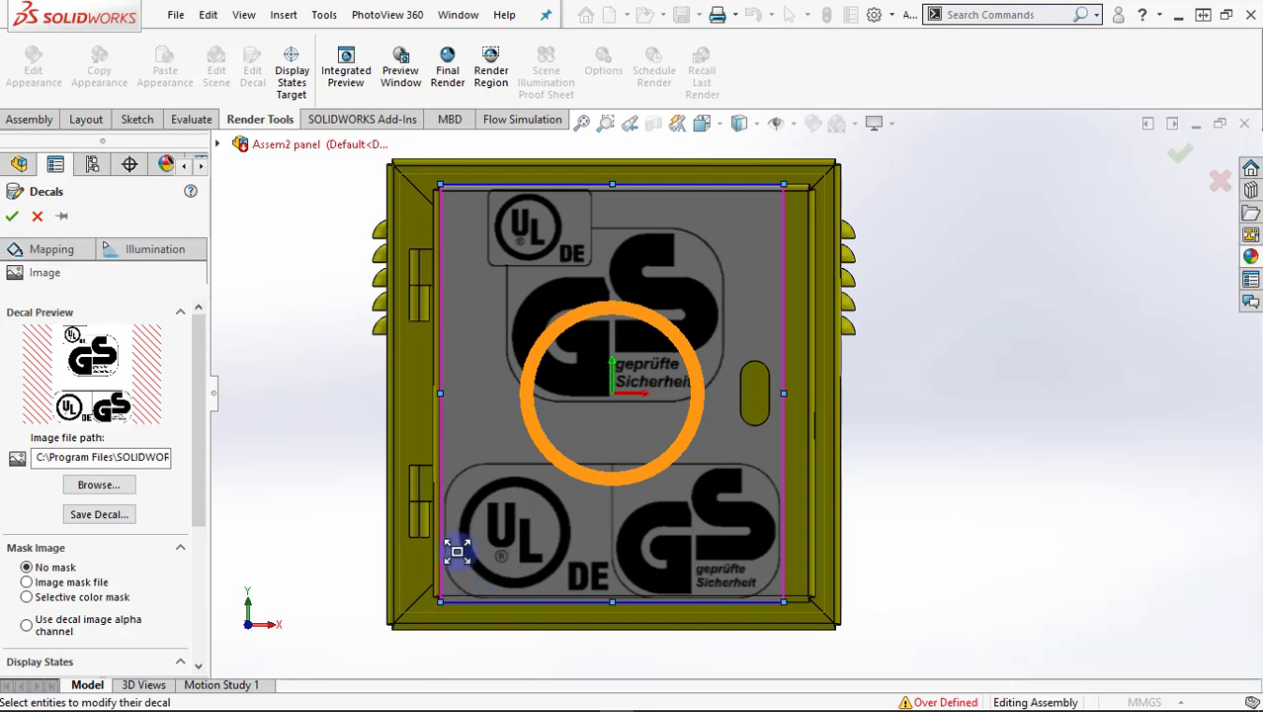
Shrink the gs decal and position it at the door's upper centre above the warning triangle
{"action": "left_click_drag", "start_coordinate": [441, 608], "coordinate": [641, 263]}
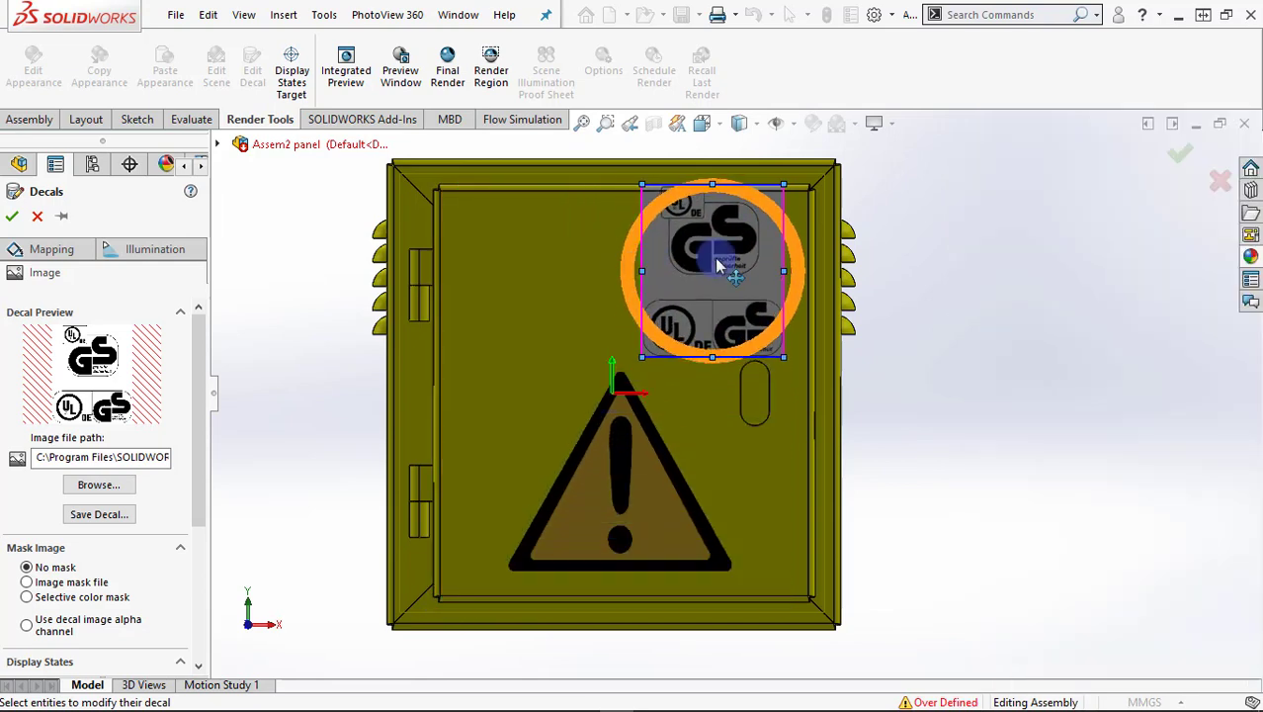
{"action": "left_click_drag", "start_coordinate": [719, 265], "coordinate": [626, 270]}
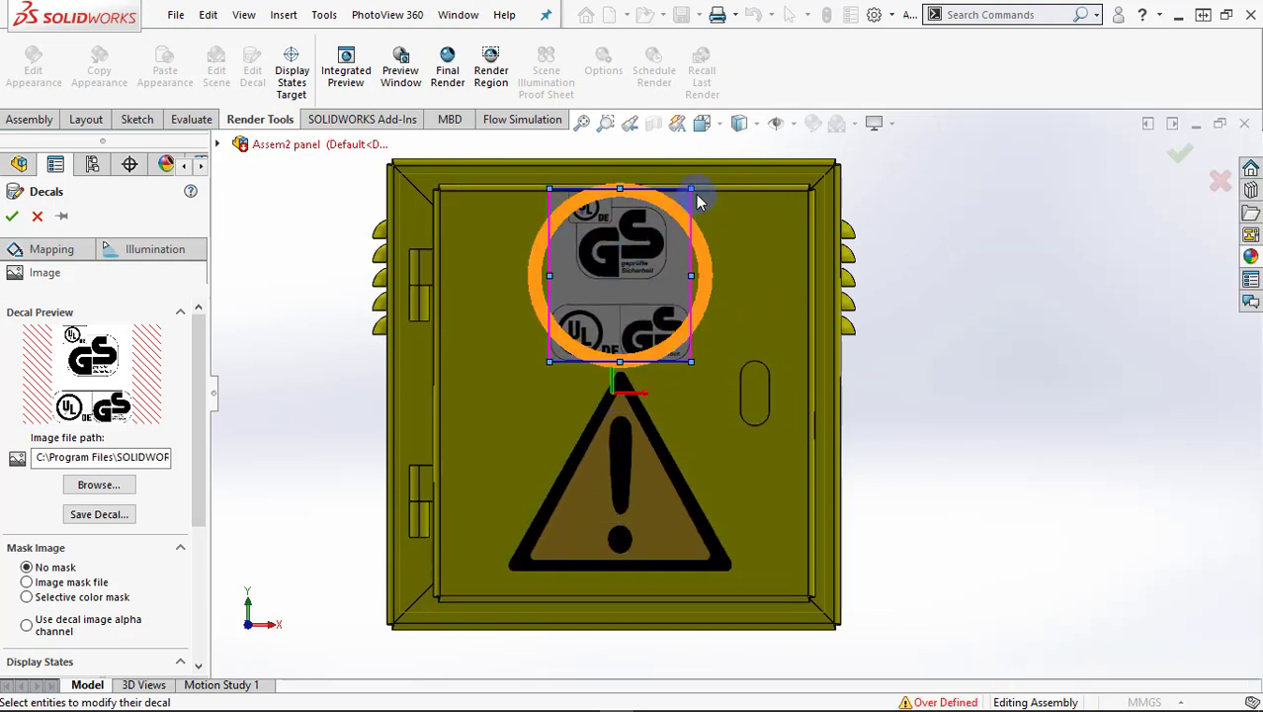
{"action": "left_click_drag", "start_coordinate": [691, 189], "coordinate": [651, 249]}
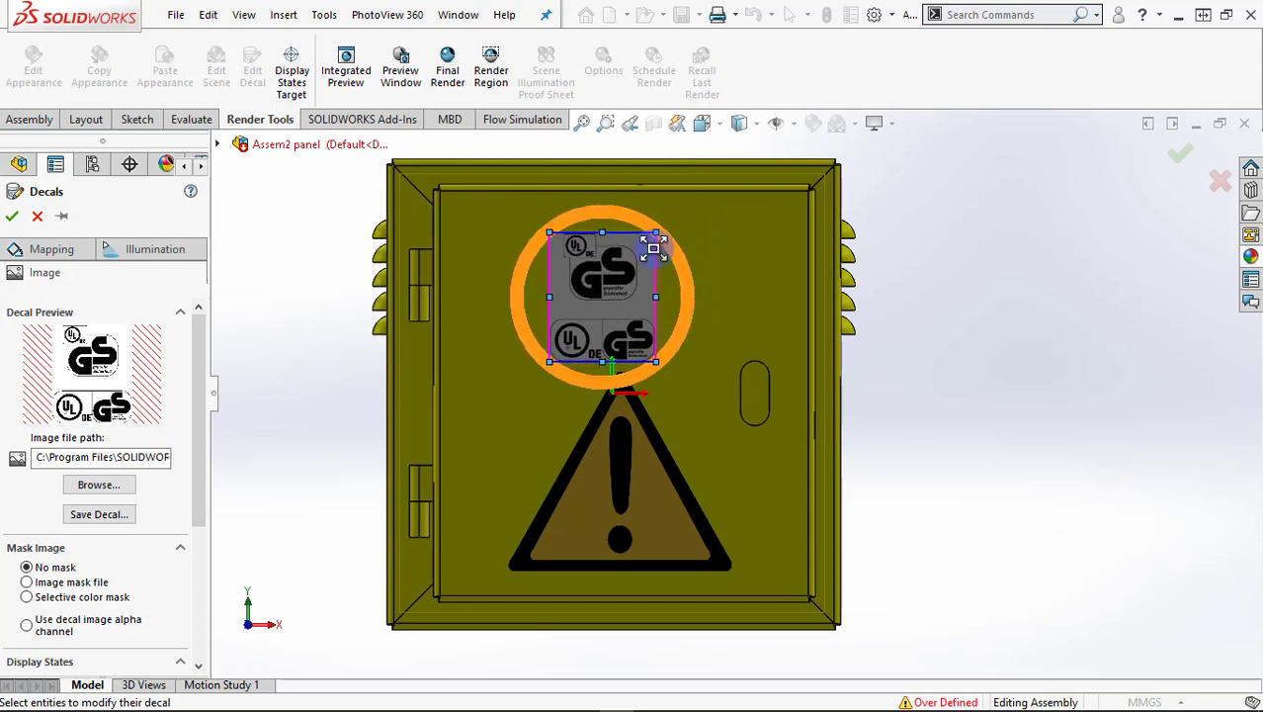
{"action": "left_click_drag", "start_coordinate": [617, 302], "coordinate": [637, 289]}
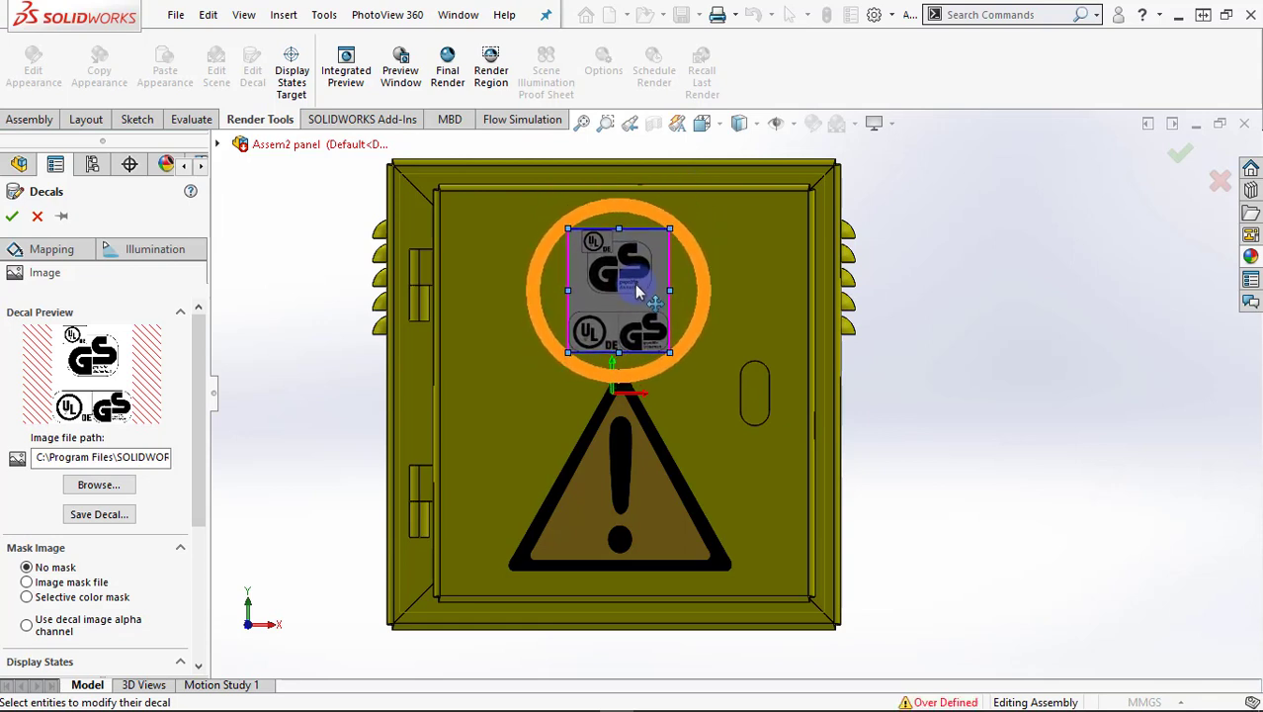
Replace the decal image with F:\Logo pln.png
{"action": "left_click", "coordinate": [99, 486]}
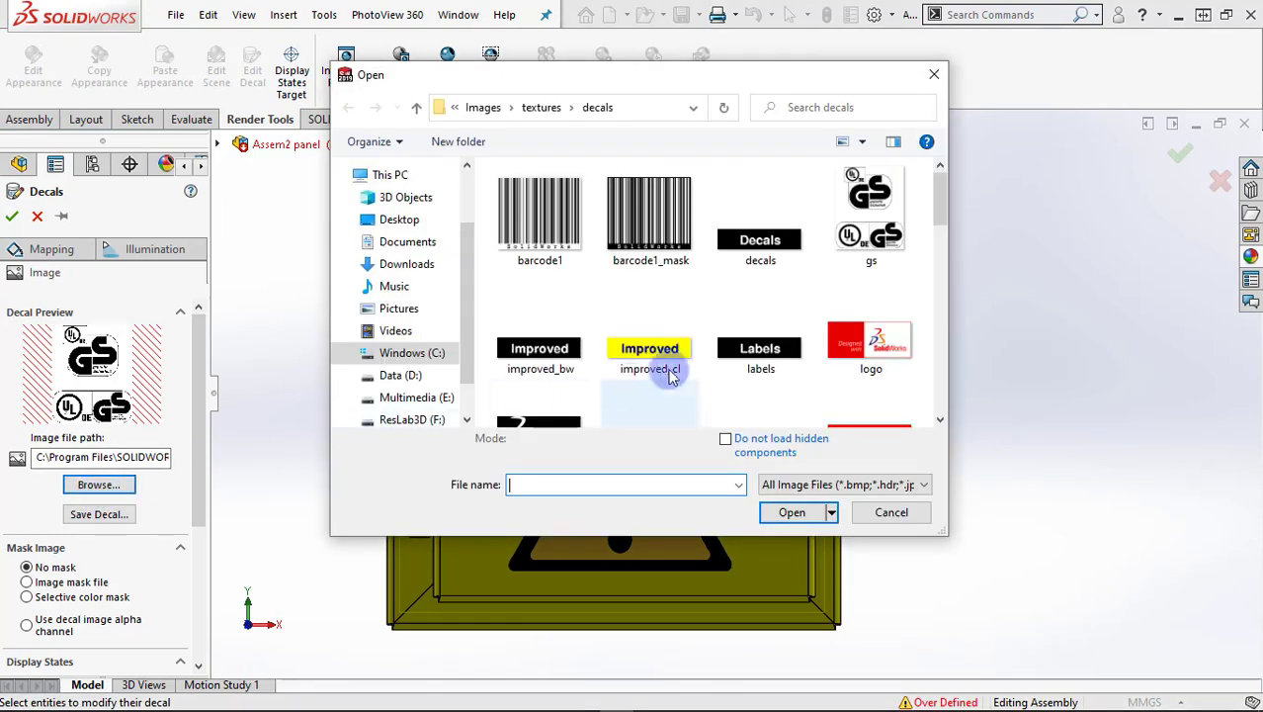
{"action": "scroll", "coordinate": [470, 355], "scroll_direction": "down", "scroll_amount": 2}
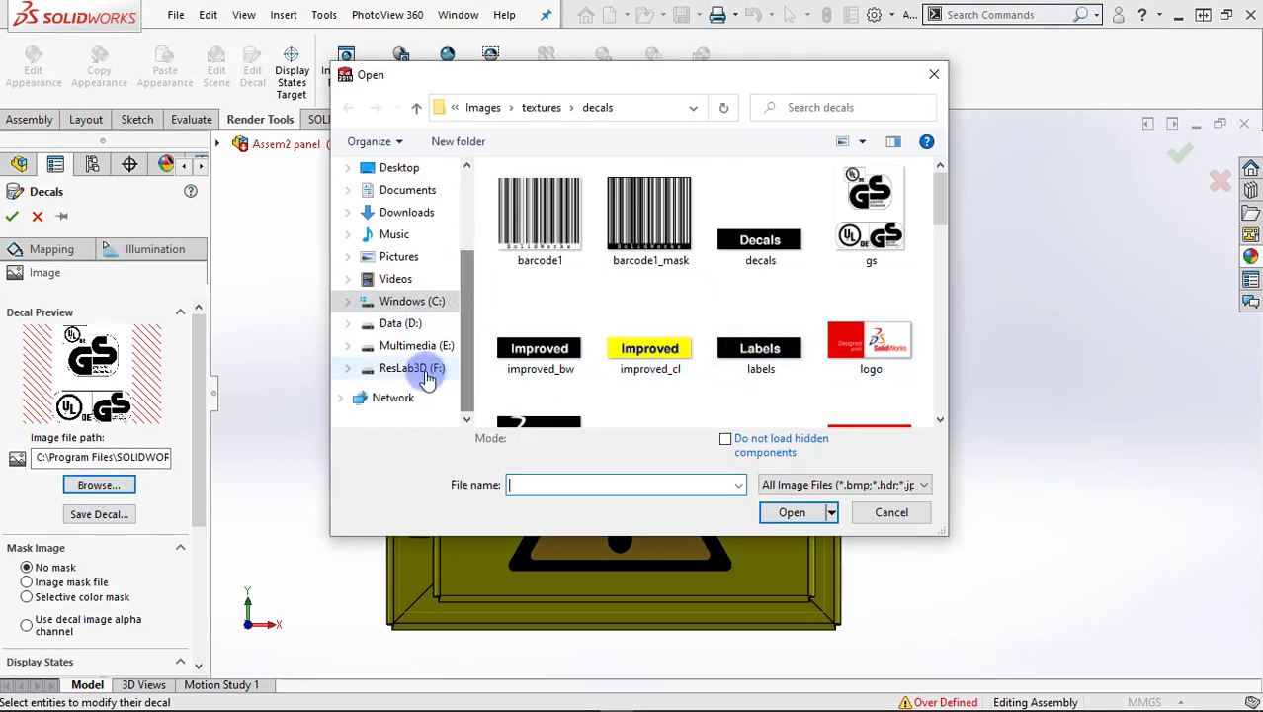
{"action": "left_click", "coordinate": [425, 368]}
{"action": "left_click_drag", "start_coordinate": [939, 201], "coordinate": [937, 334]}
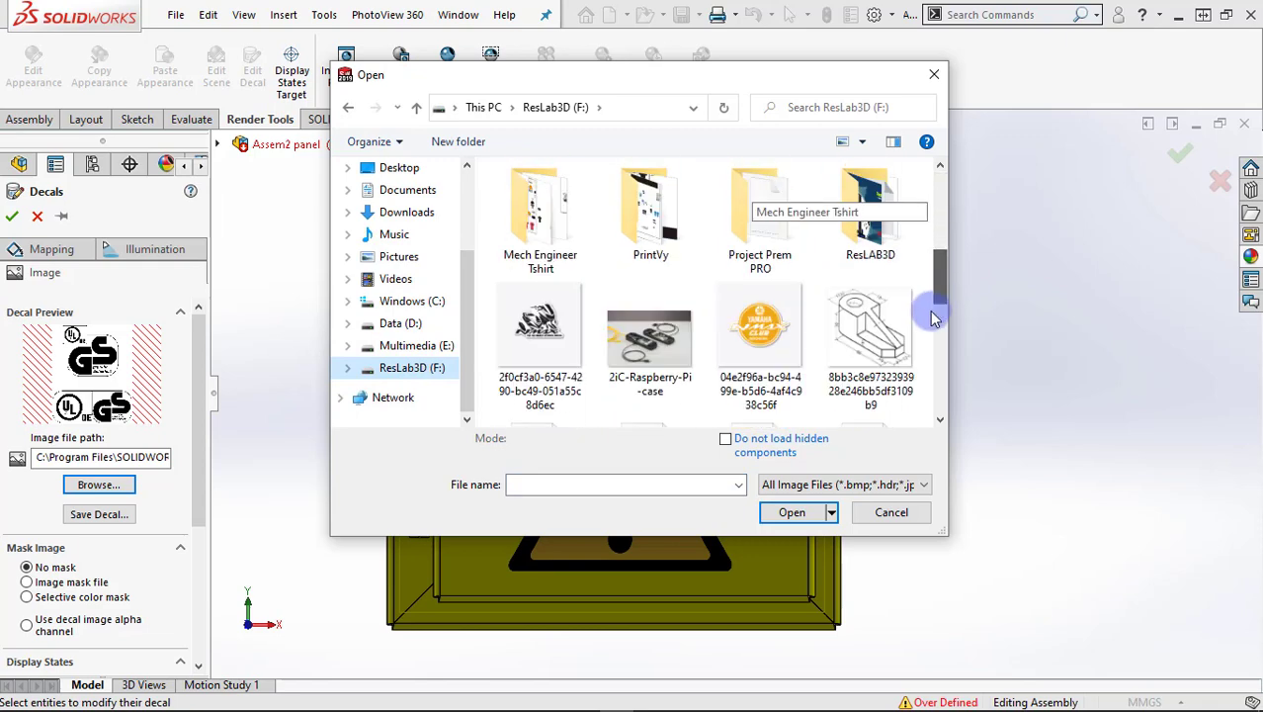
{"action": "double_click", "coordinate": [765, 330]}
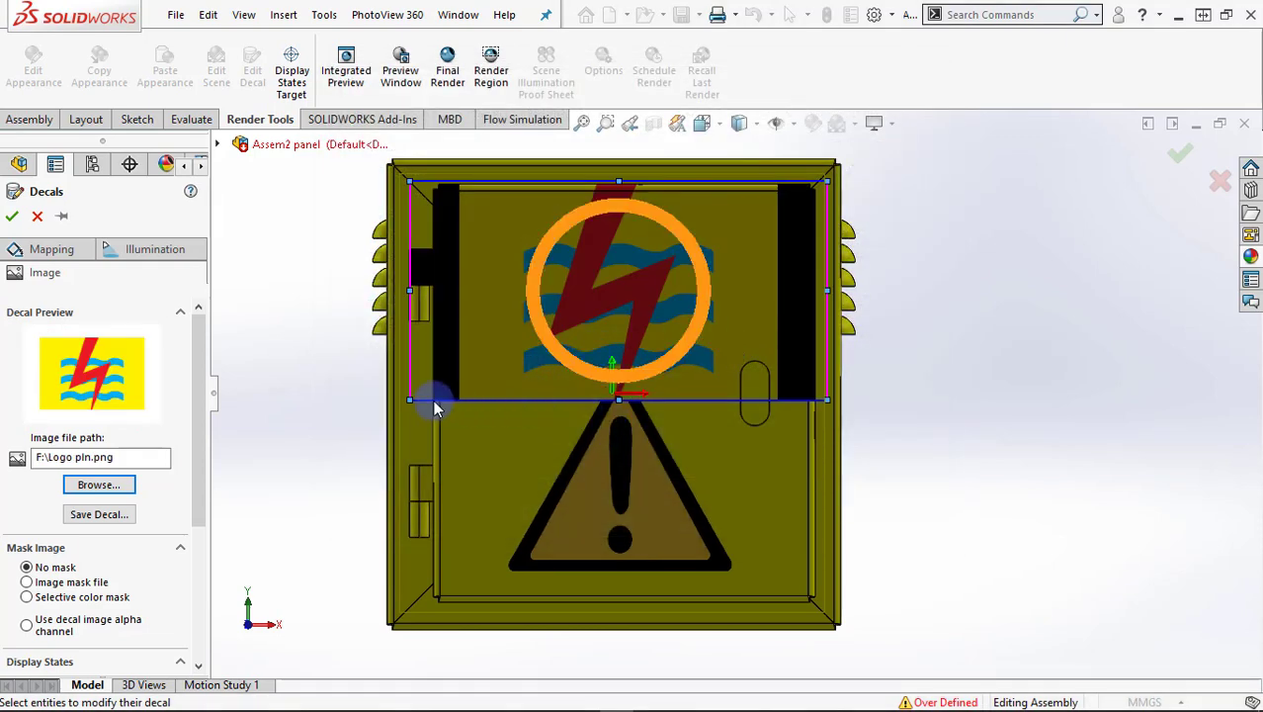
Resize the logo decal, centre it above the warning triangle, and apply it
{"action": "left_click_drag", "start_coordinate": [409, 397], "coordinate": [544, 329]}
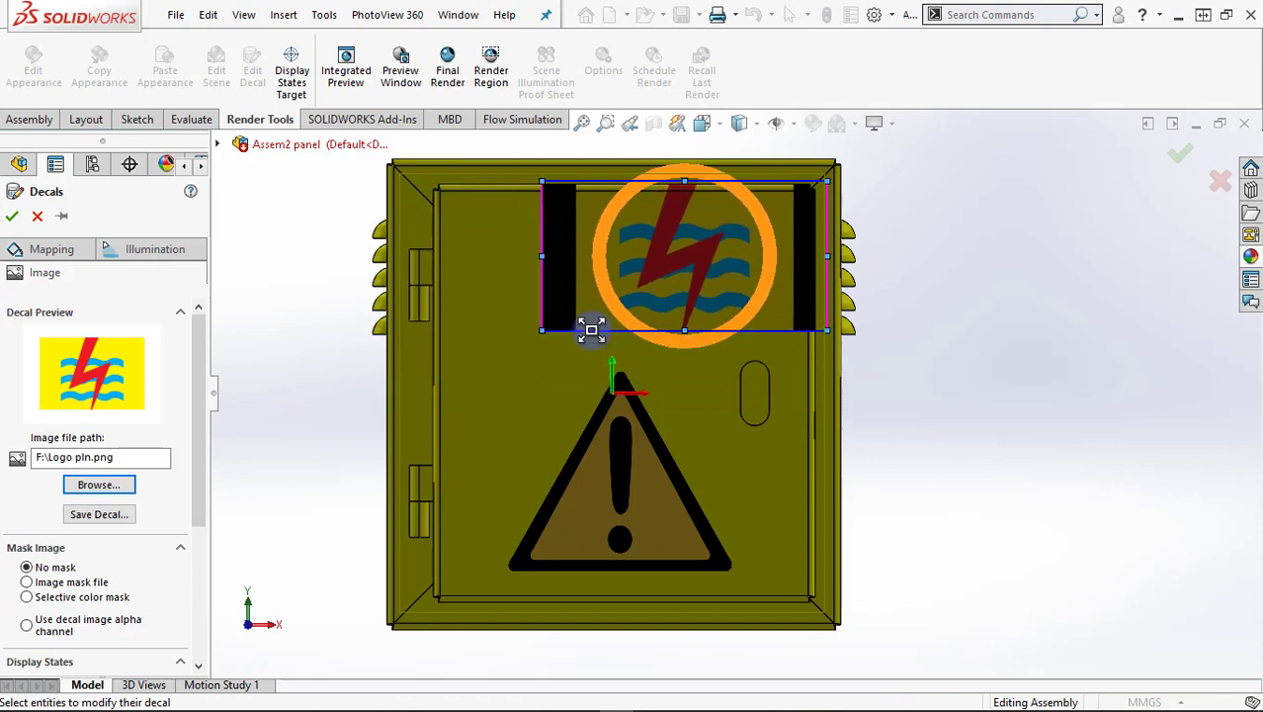
{"action": "left_click_drag", "start_coordinate": [698, 284], "coordinate": [635, 306]}
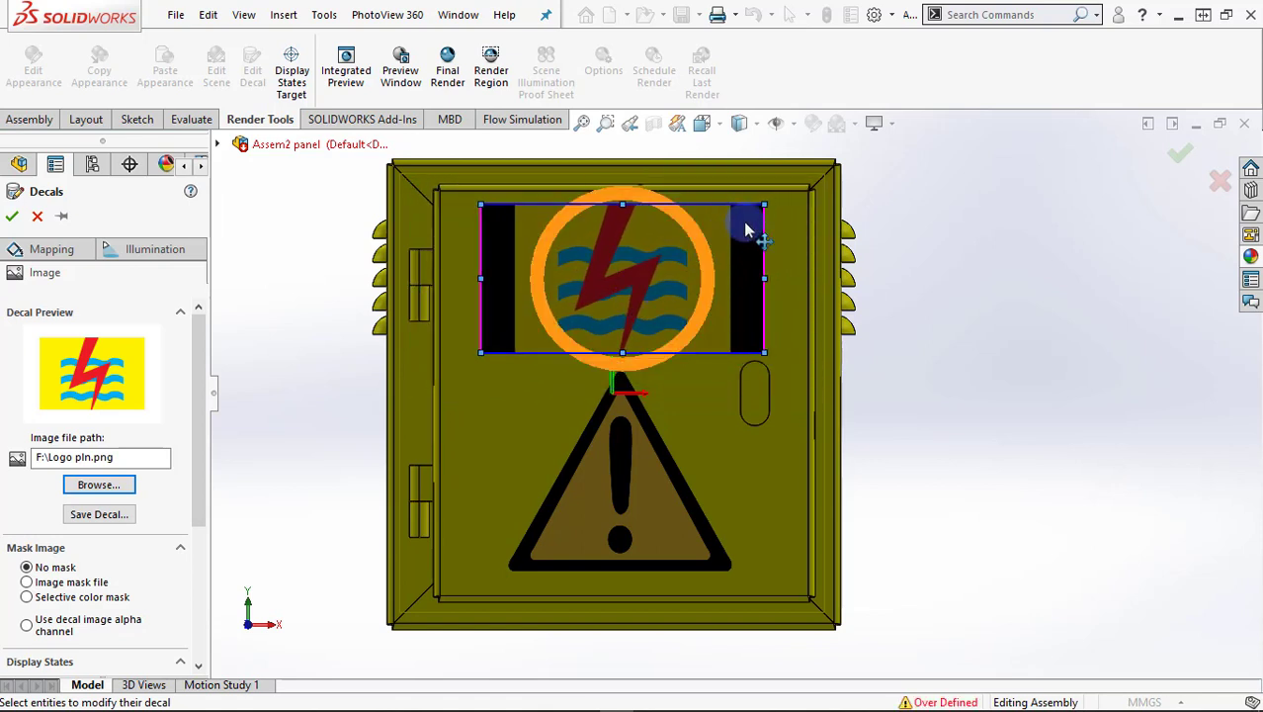
{"action": "left_click_drag", "start_coordinate": [762, 201], "coordinate": [705, 265]}
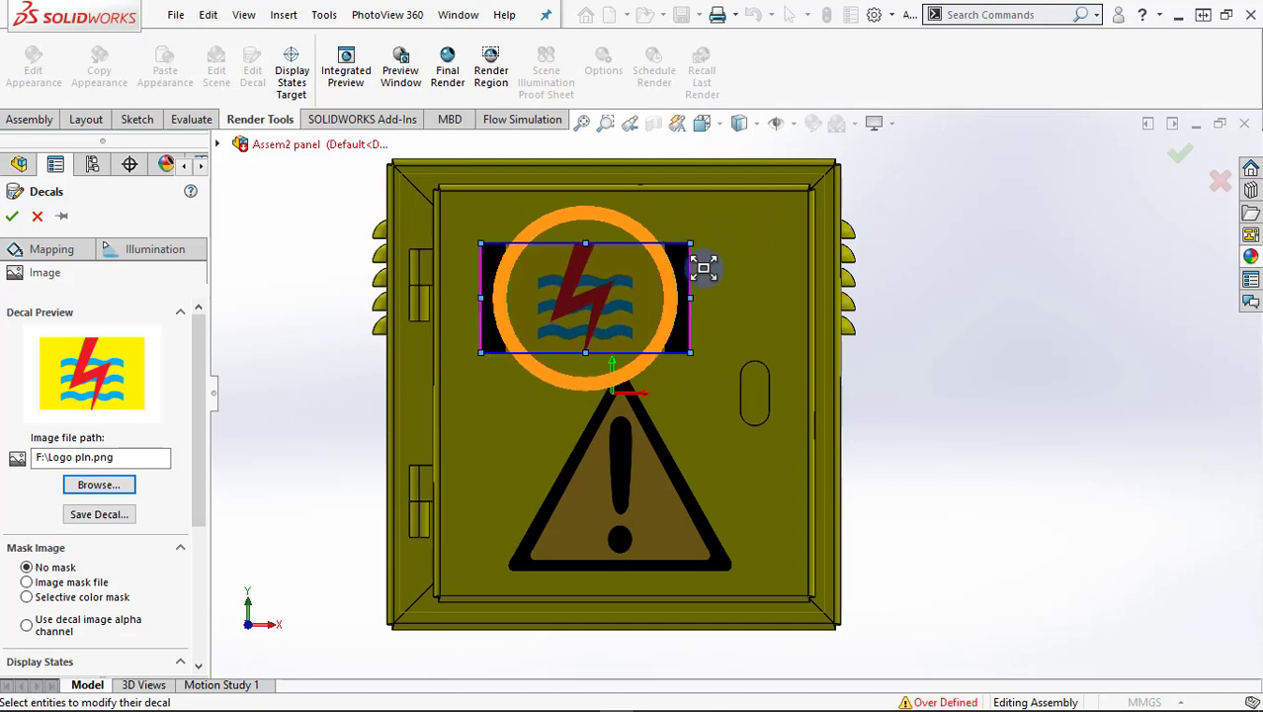
{"action": "left_click_drag", "start_coordinate": [618, 304], "coordinate": [650, 289]}
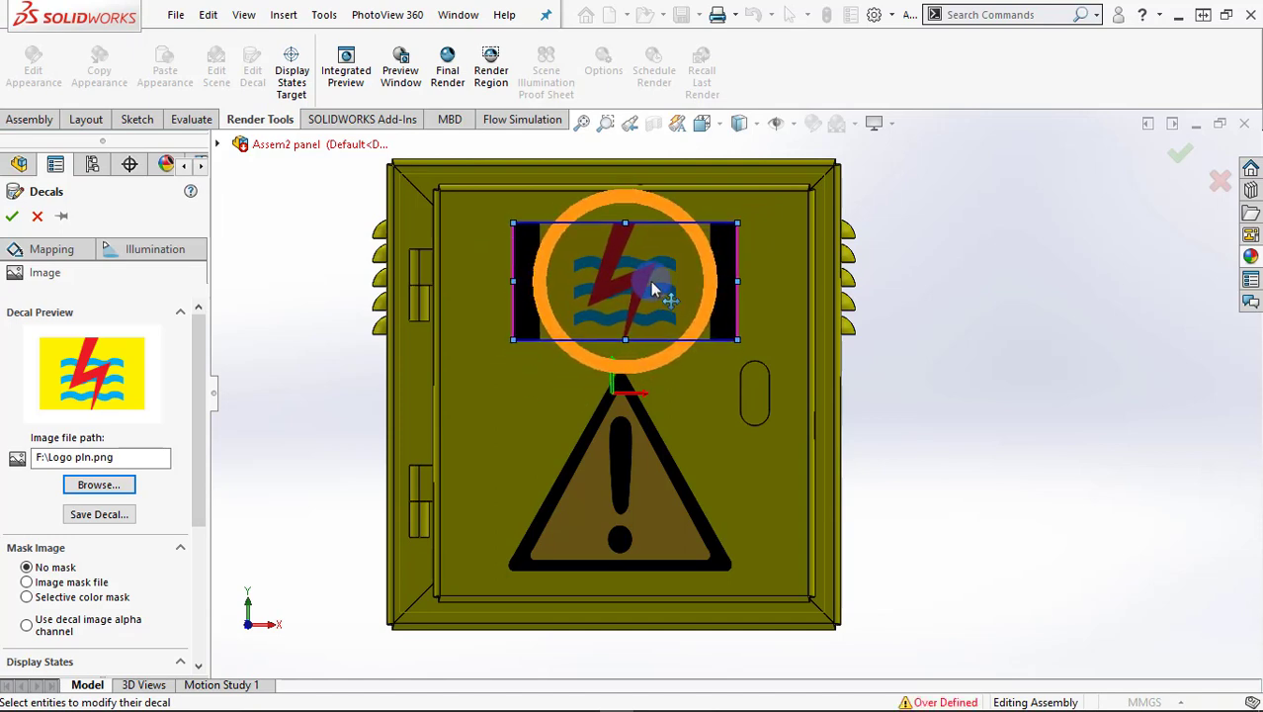
{"action": "left_click", "coordinate": [12, 217]}
{"action": "scroll", "coordinate": [895, 441], "scroll_direction": "up", "scroll_amount": 2}
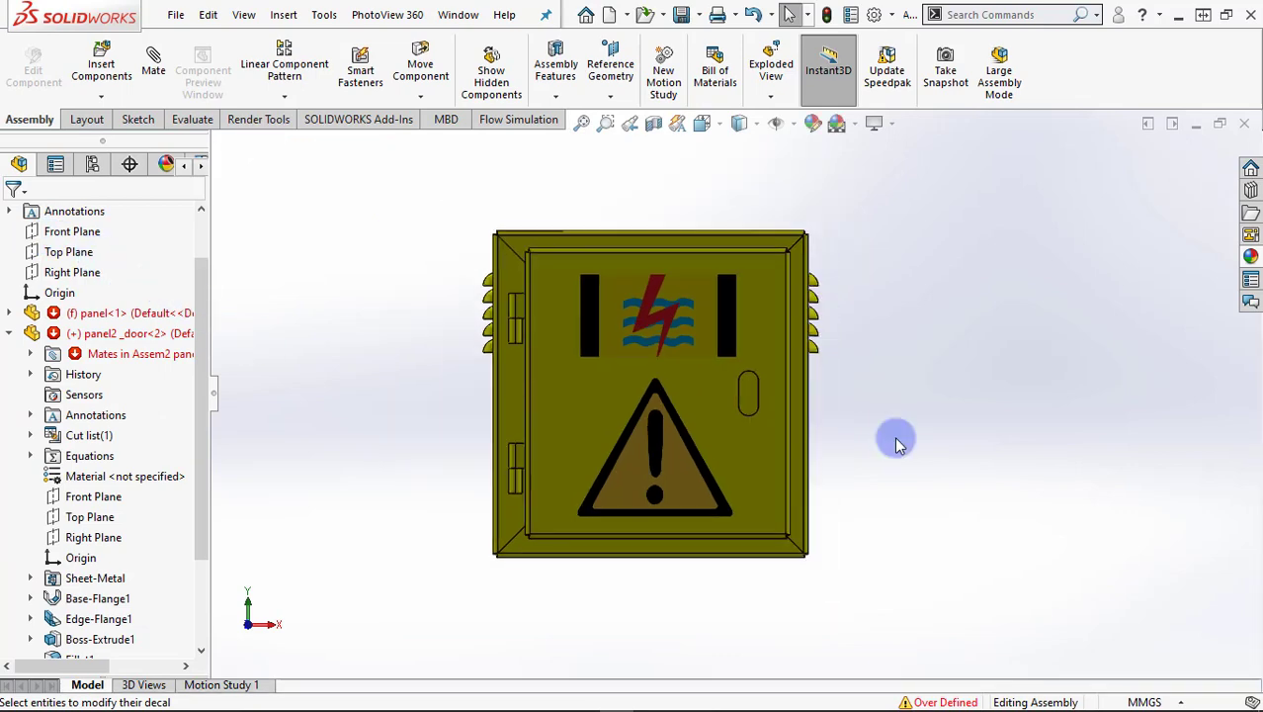
Recolour the enclosure body and door light grey (RGB 192, 192, 192) instead of yellow
{"action": "middle_click_drag", "start_coordinate": [896, 441], "coordinate": [855, 491]}
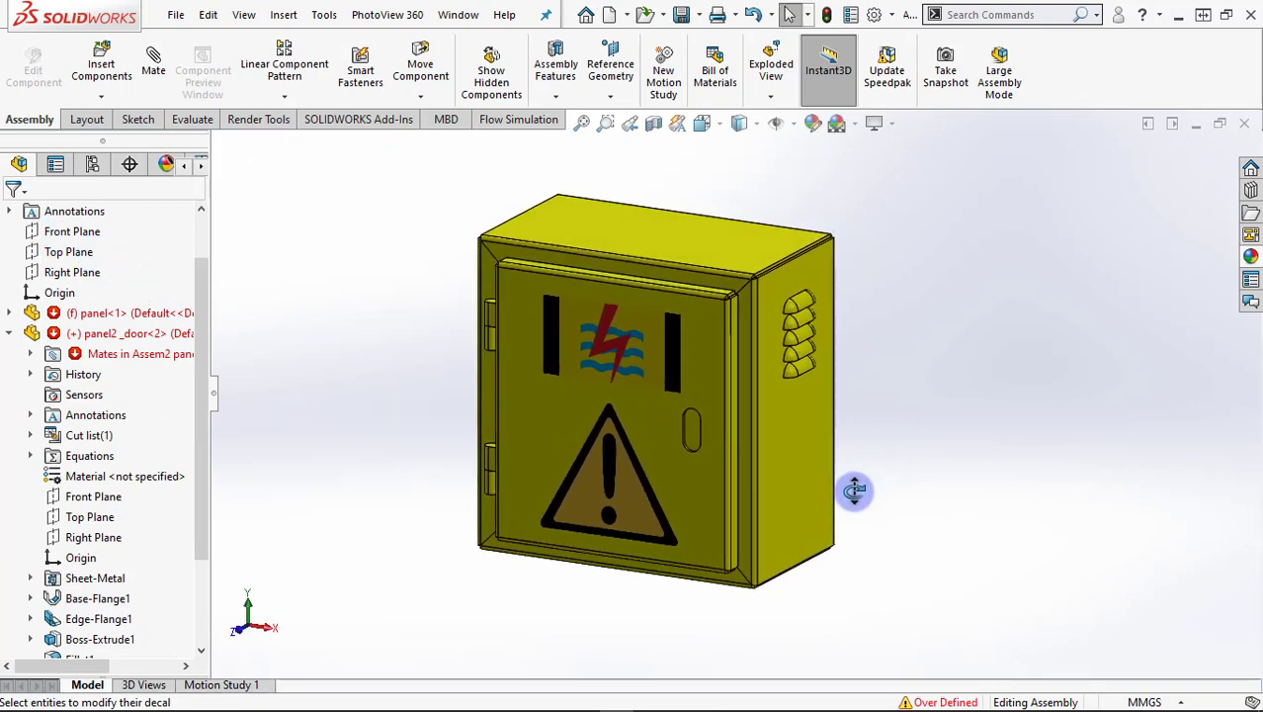
{"action": "left_click", "coordinate": [412, 507]}
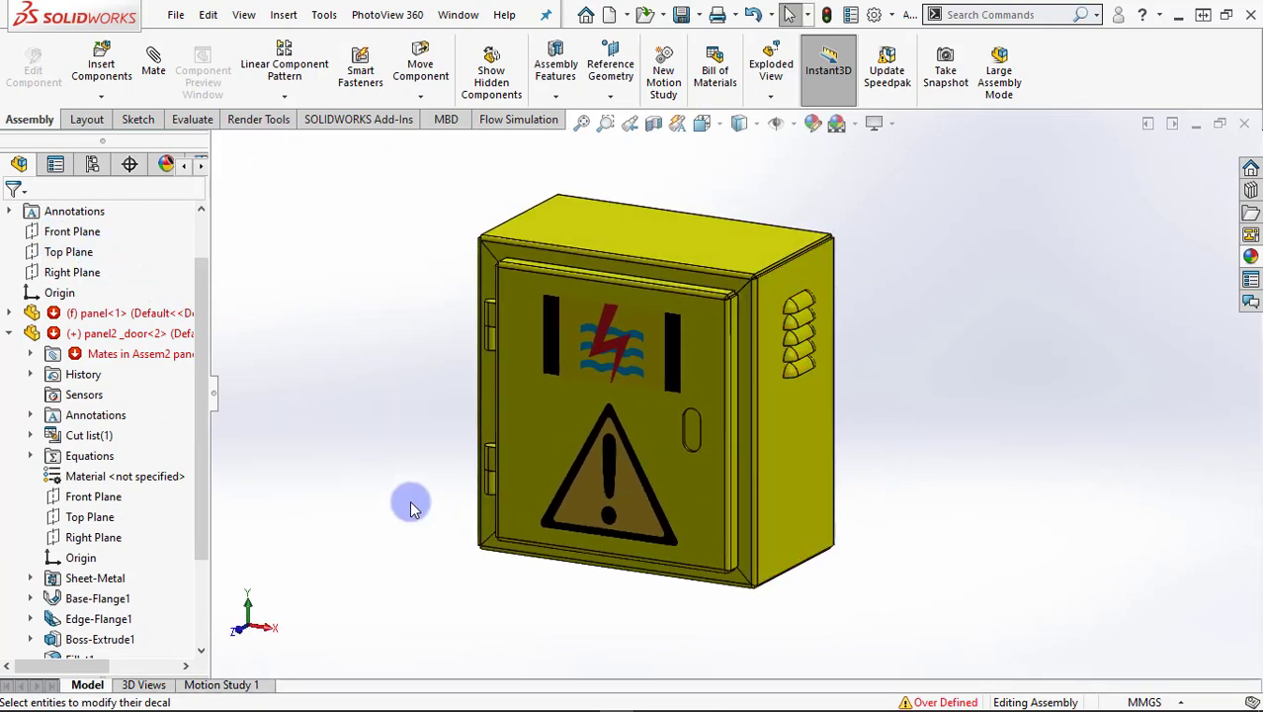
{"action": "left_click", "coordinate": [810, 128]}
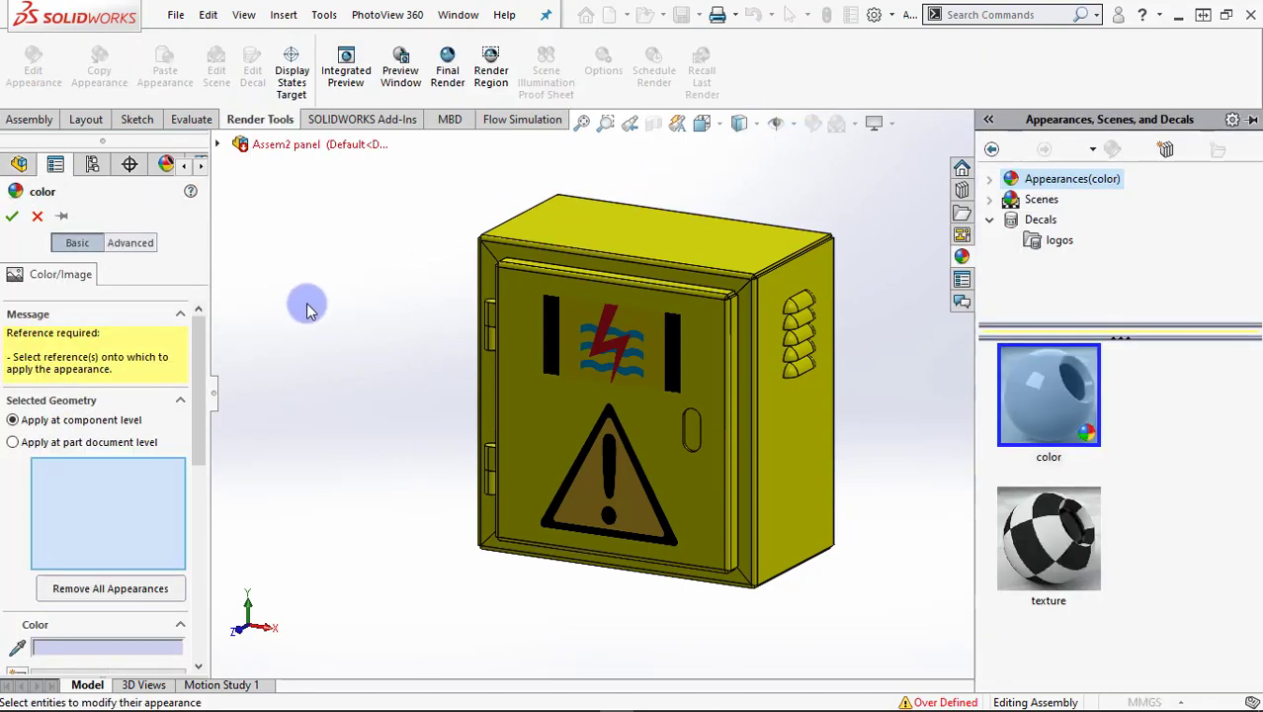
{"action": "mouse_move", "coordinate": [203, 382]}
{"action": "left_mouse_down"}
{"action": "mouse_move", "coordinate": [191, 476]}
{"action": "mouse_move", "coordinate": [188, 455]}
{"action": "left_mouse_up"}
{"action": "left_click", "coordinate": [142, 488]}
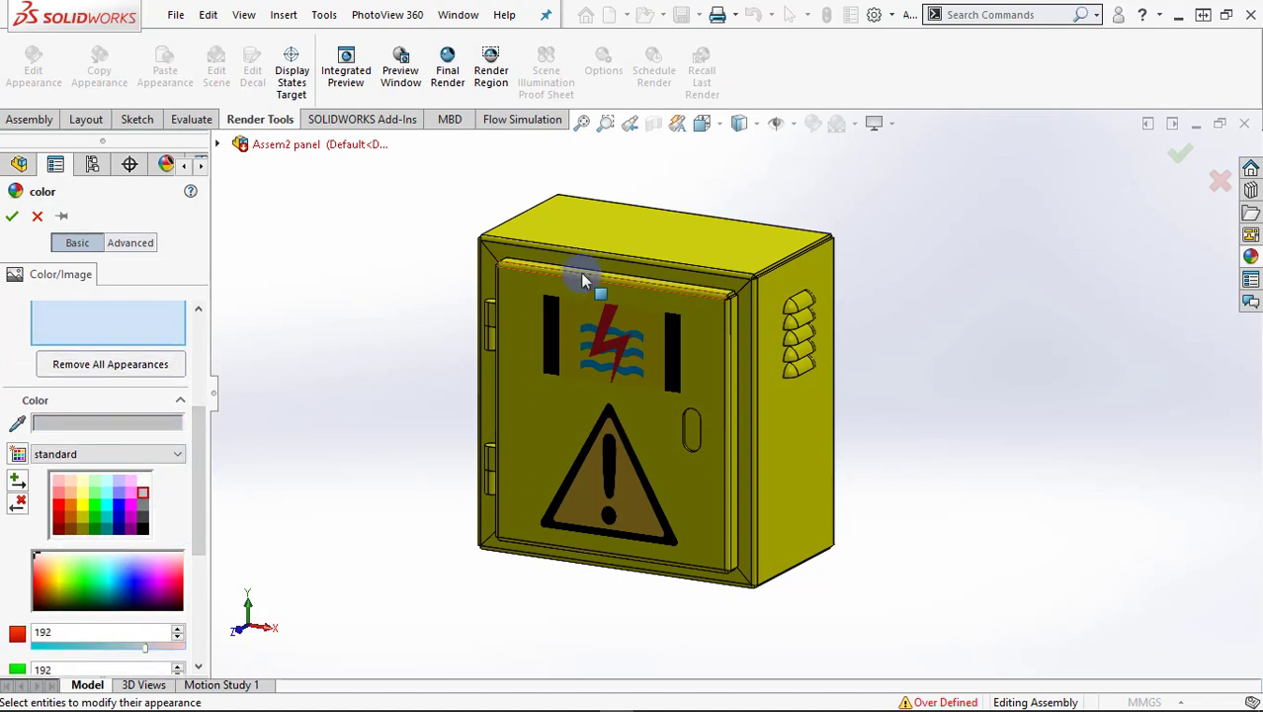
{"action": "left_click", "coordinate": [614, 234]}
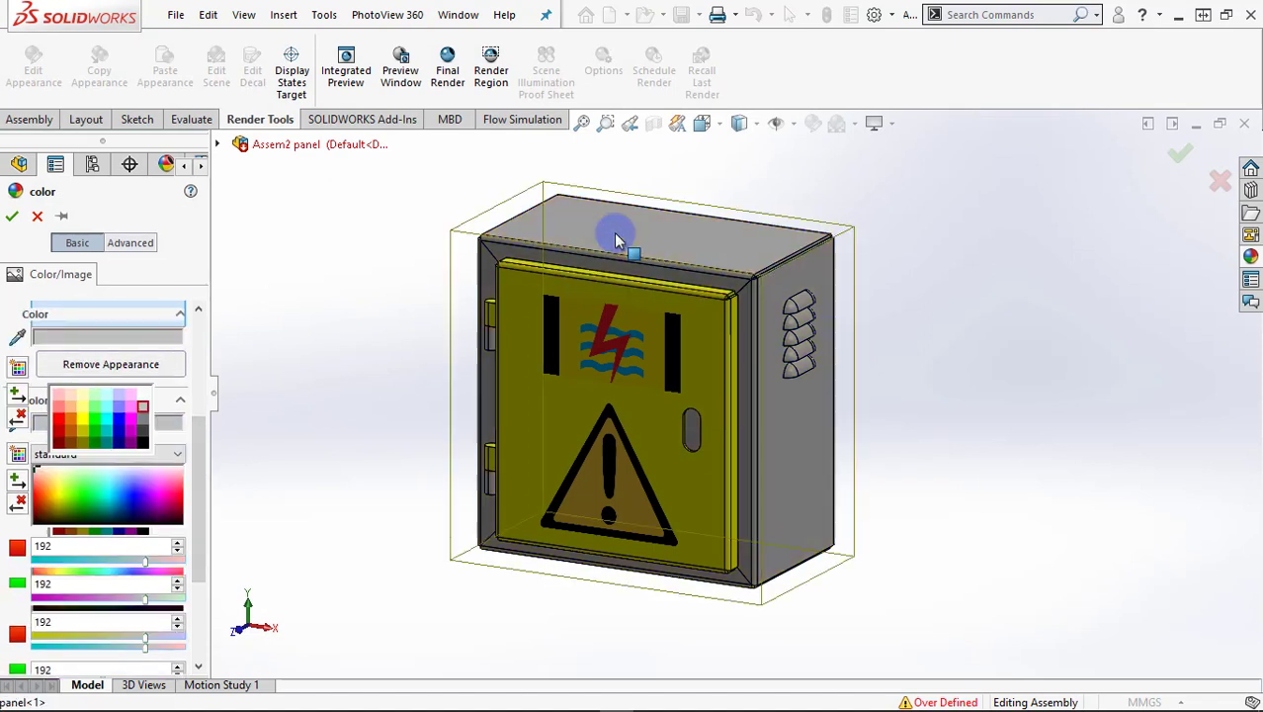
{"action": "left_click", "coordinate": [531, 288]}
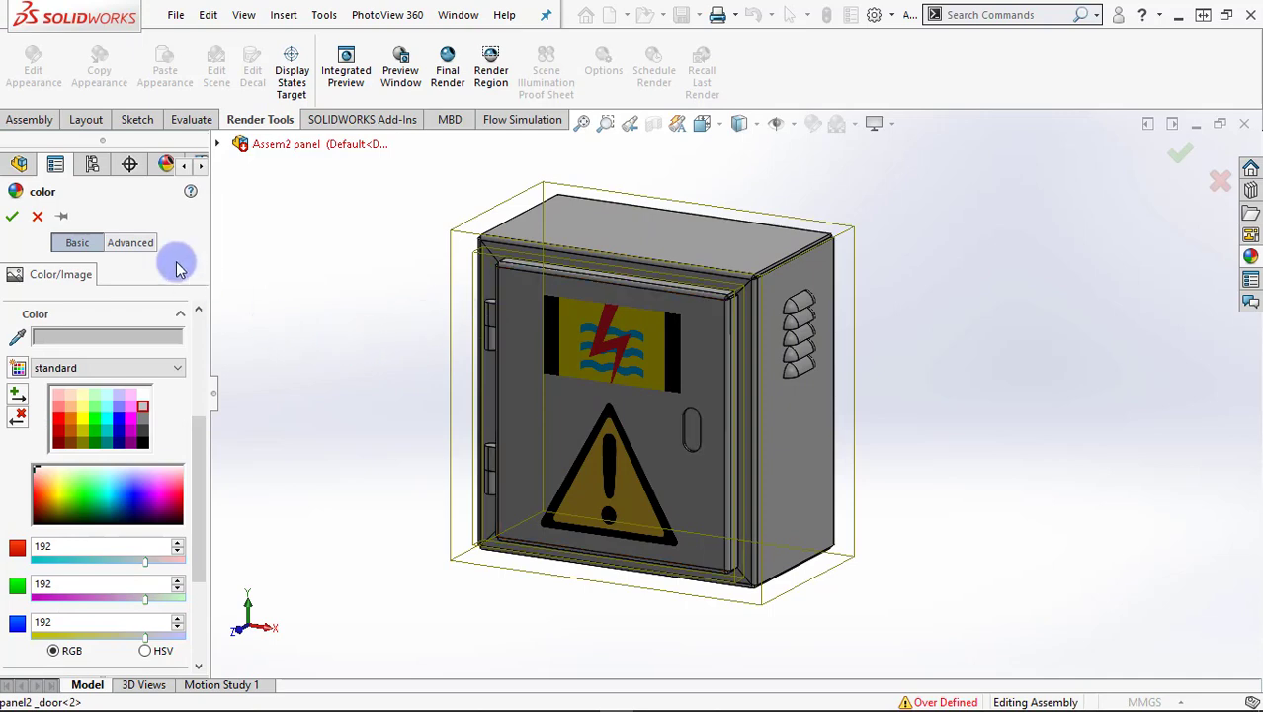
{"action": "left_click", "coordinate": [13, 218]}
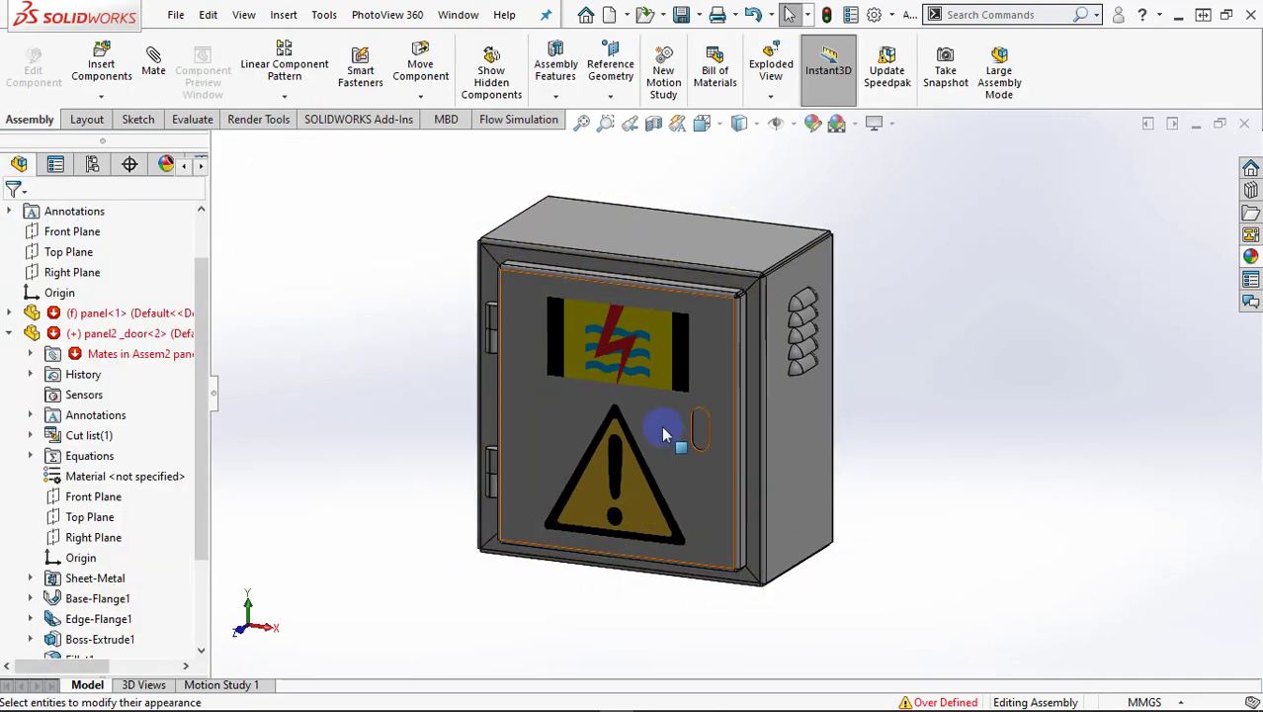
Swing the door partly open on its hinge and start a PhotoView Final Render
{"action": "left_click", "coordinate": [659, 472]}
{"action": "mouse_move", "coordinate": [658, 471]}
{"action": "left_mouse_down"}
{"action": "mouse_move", "coordinate": [621, 483]}
{"action": "mouse_move", "coordinate": [690, 517]}
{"action": "left_mouse_up"}
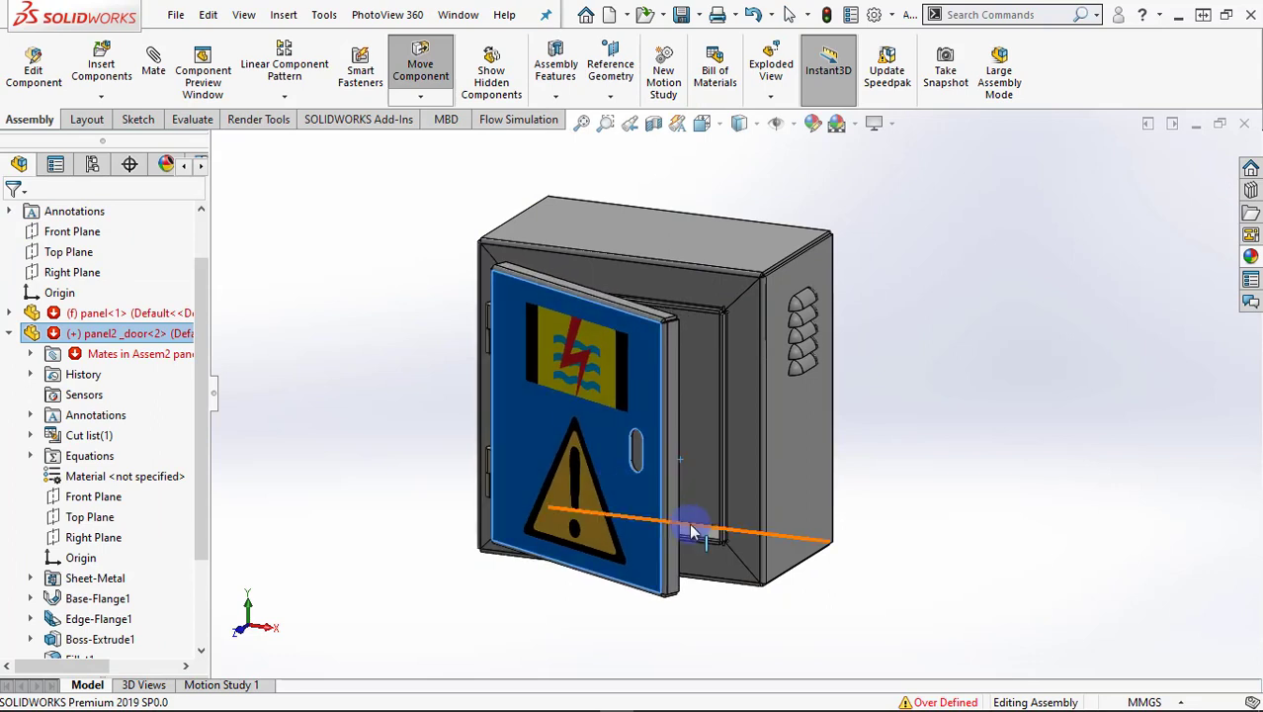
{"action": "left_click", "coordinate": [408, 509]}
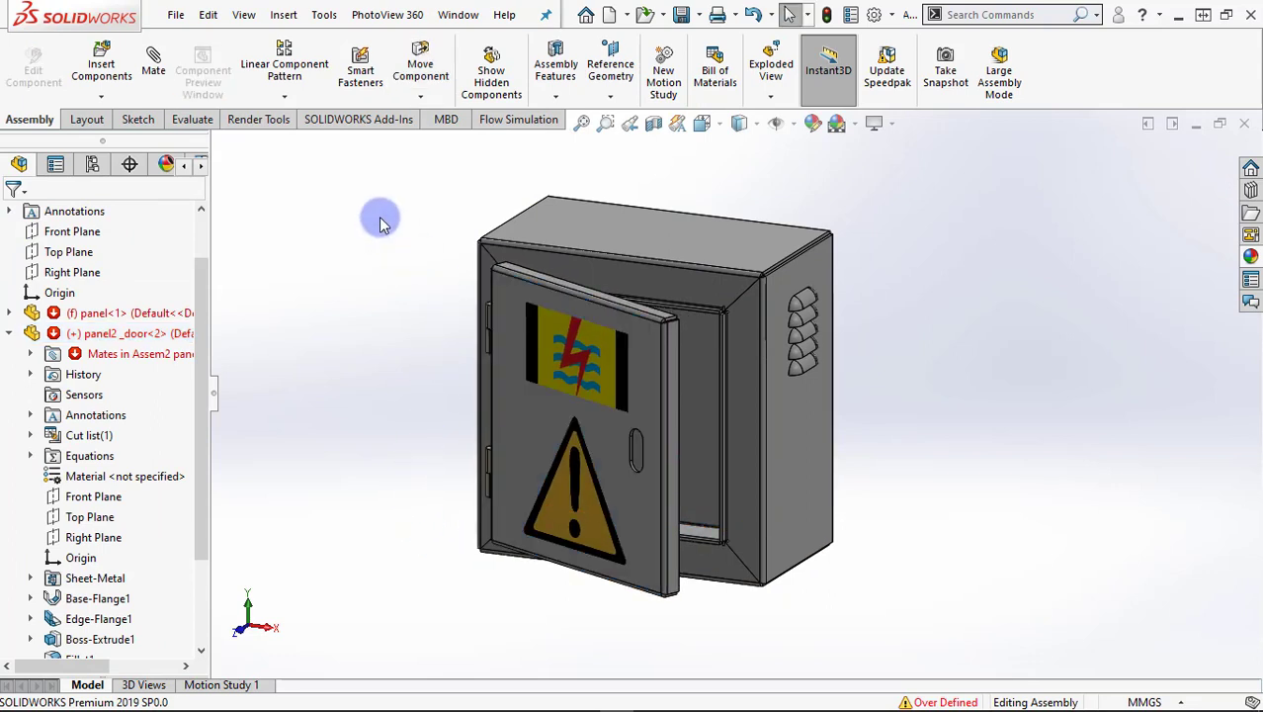
{"action": "left_click", "coordinate": [277, 118]}
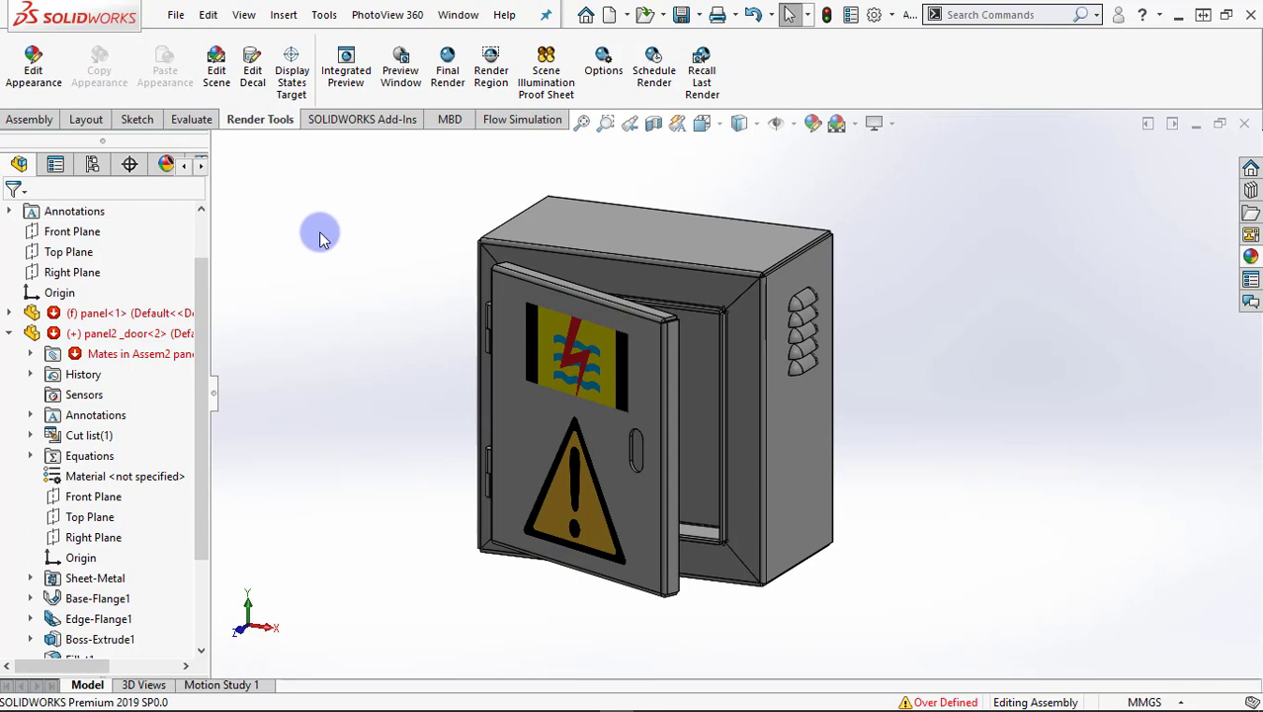
{"action": "left_click", "coordinate": [448, 71]}
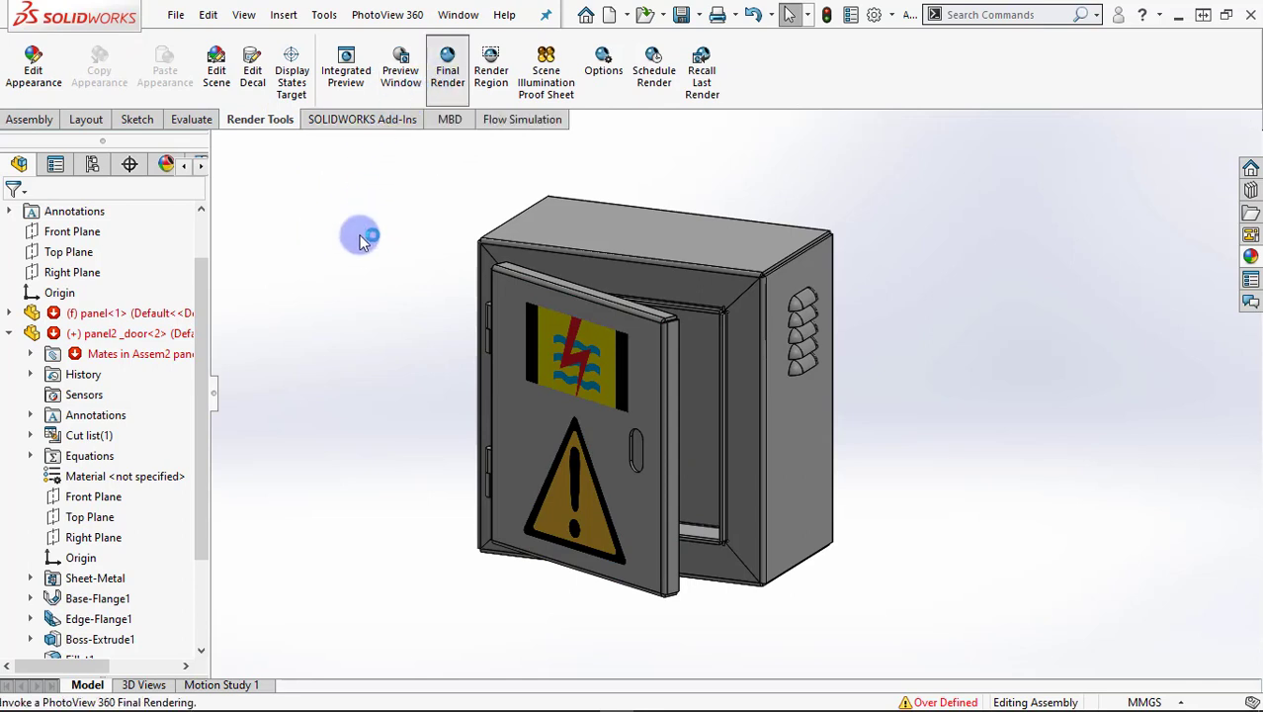